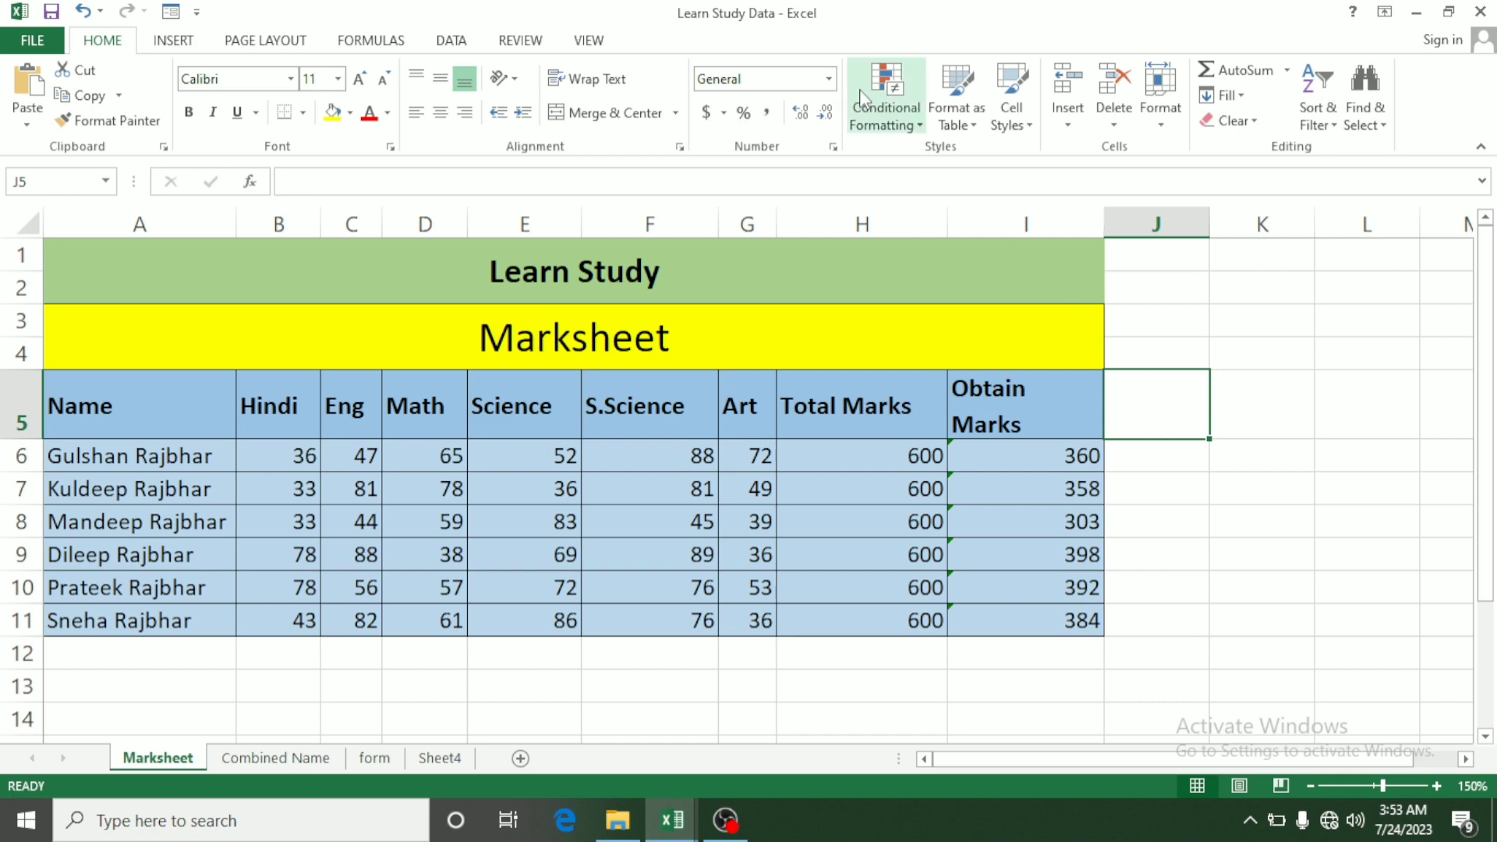
pyautogui.click(831, 81)
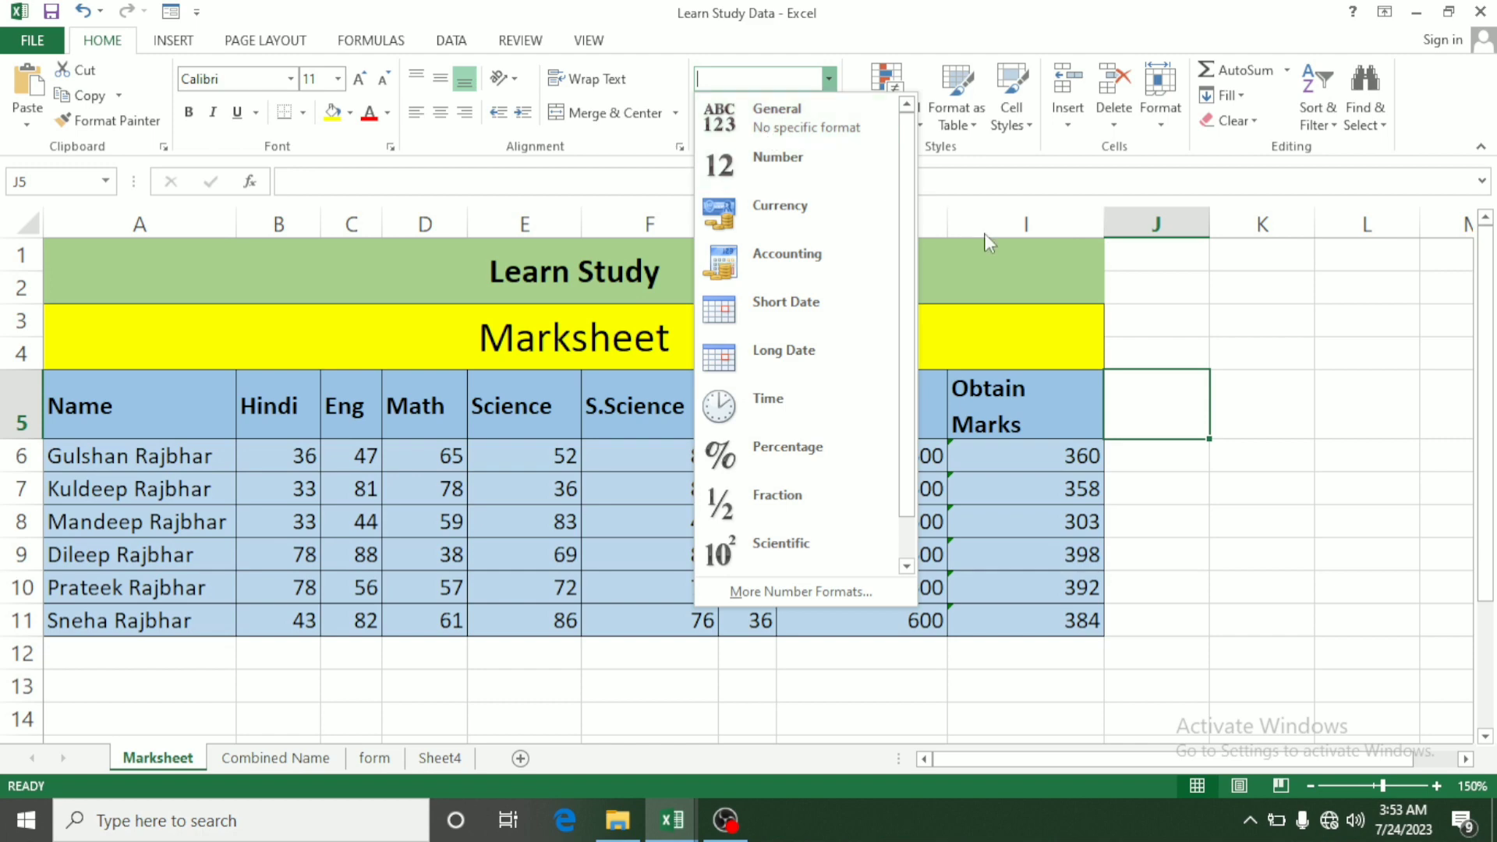
pyautogui.click(1187, 430)
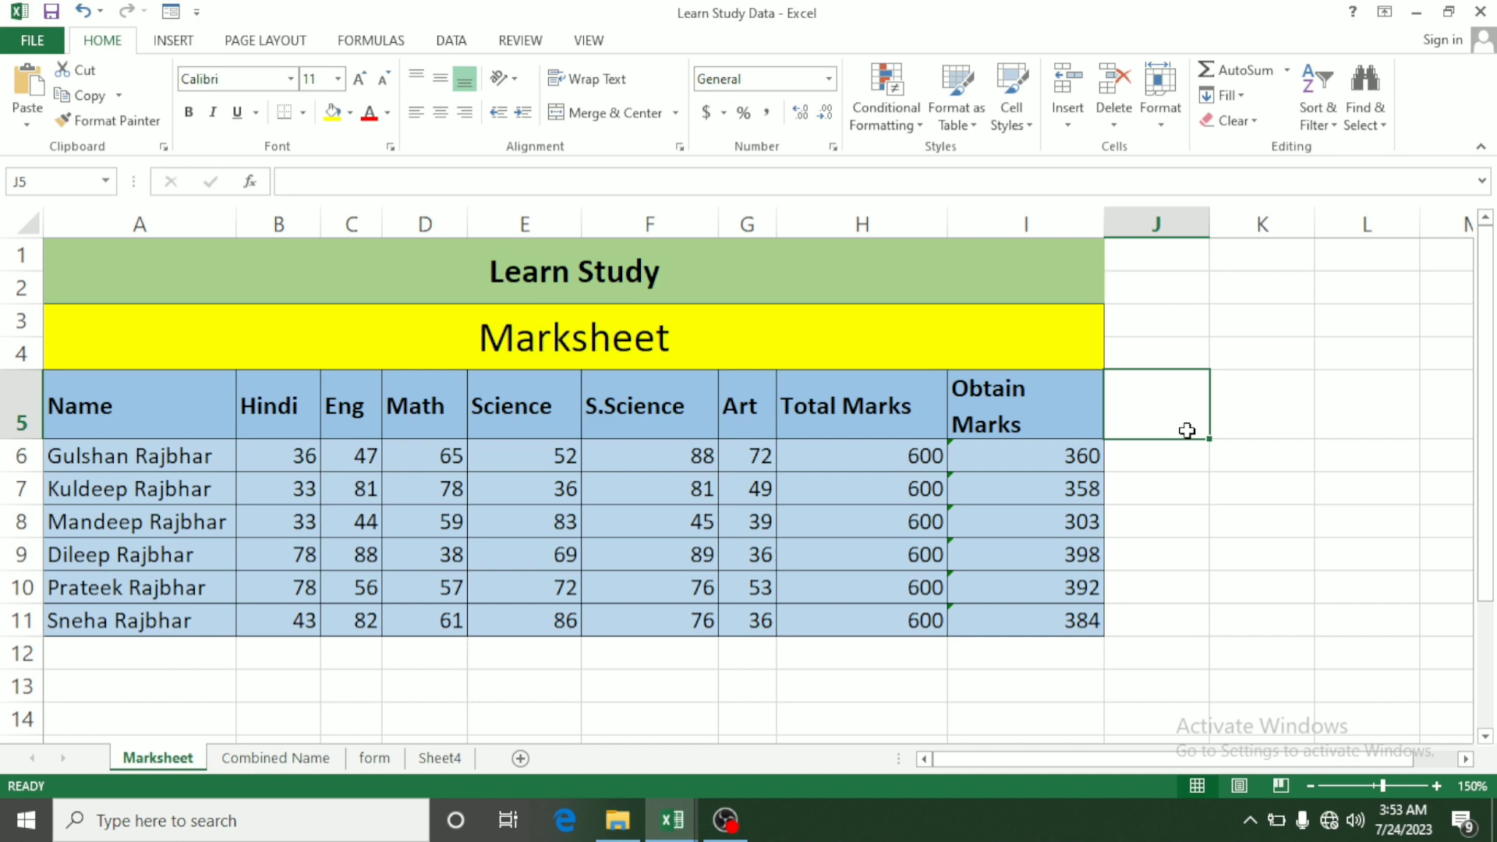
pyautogui.write('1')
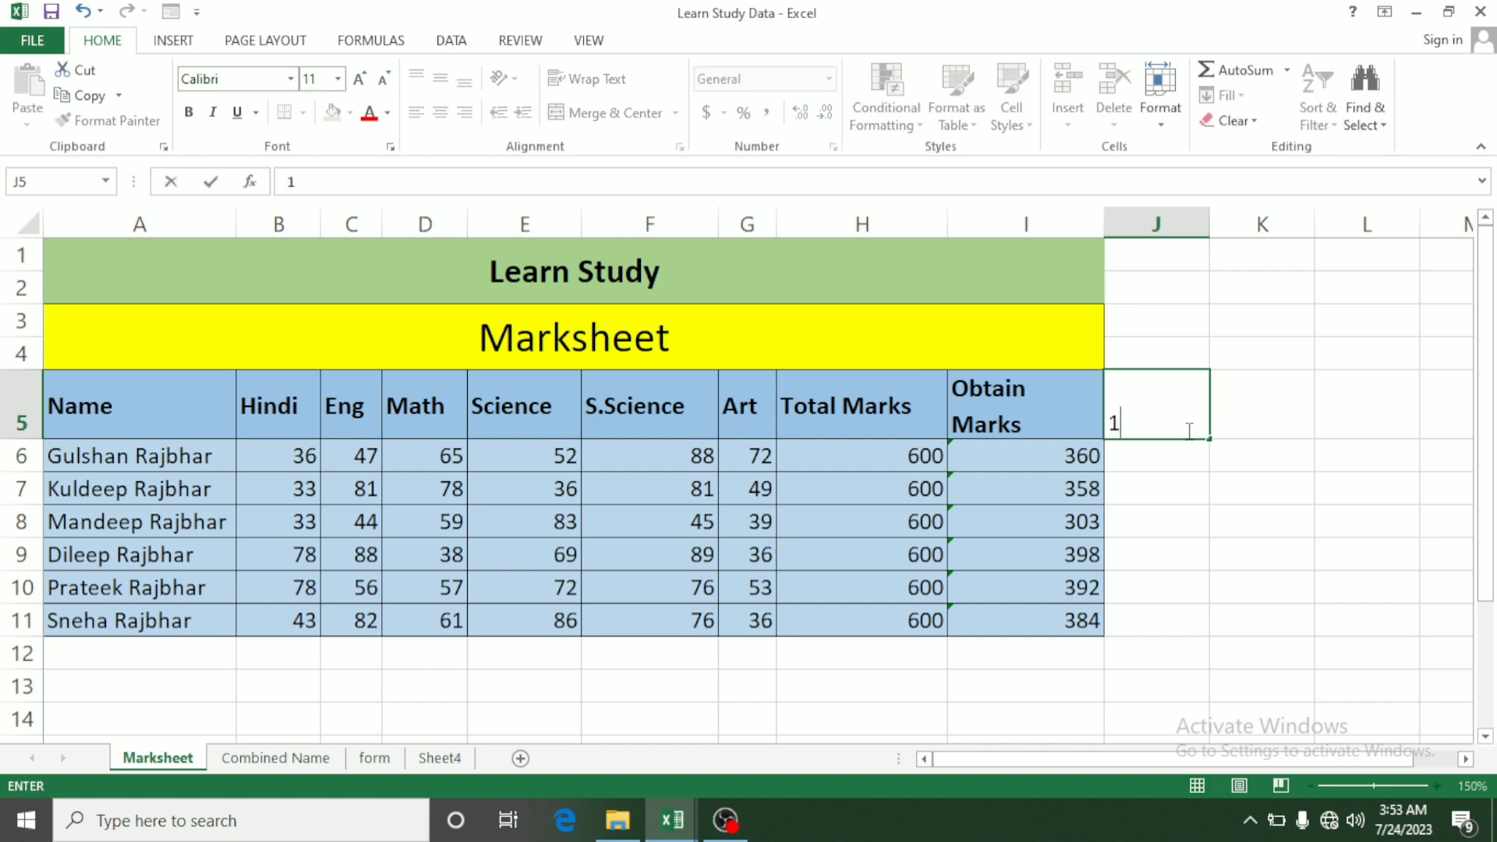
pyautogui.write('23456789')
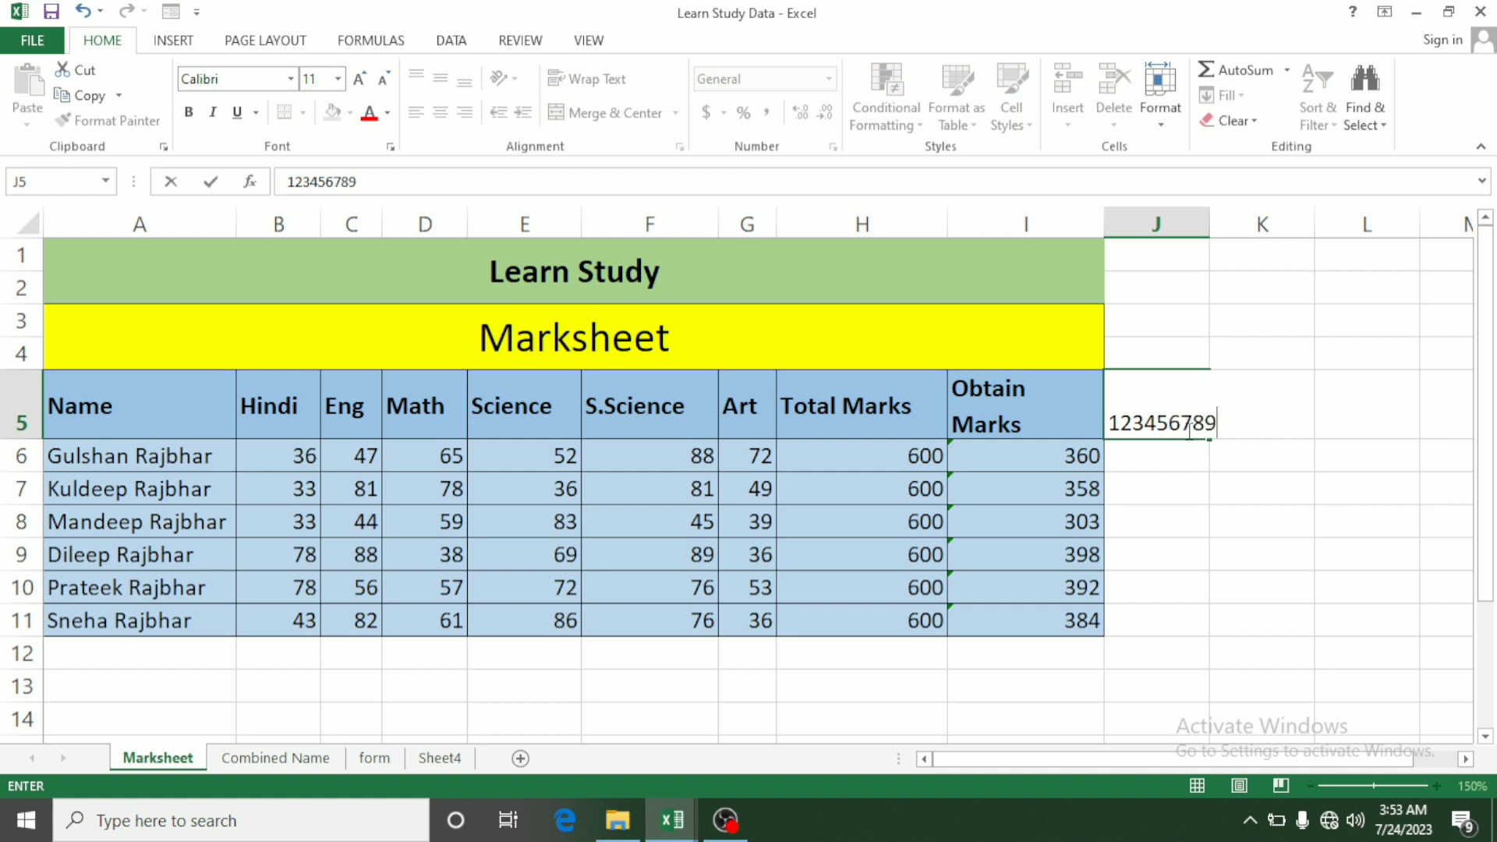
pyautogui.write('0')
pyautogui.press('Return')
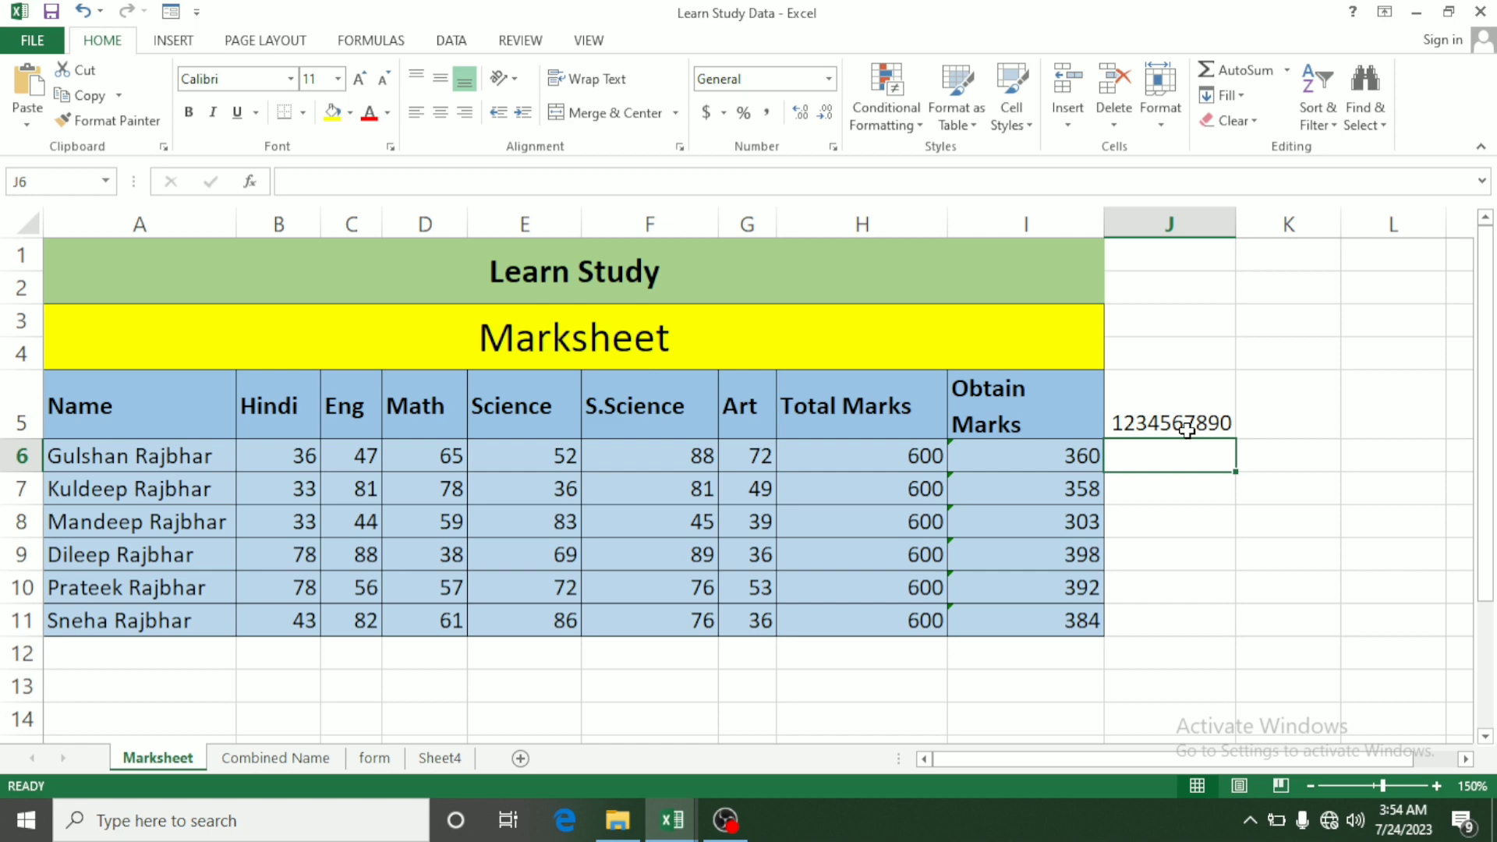
# Enter the text "learn study" in cell J6
pyautogui.write('g')
pyautogui.press('BackSpace')
pyautogui.write('l')
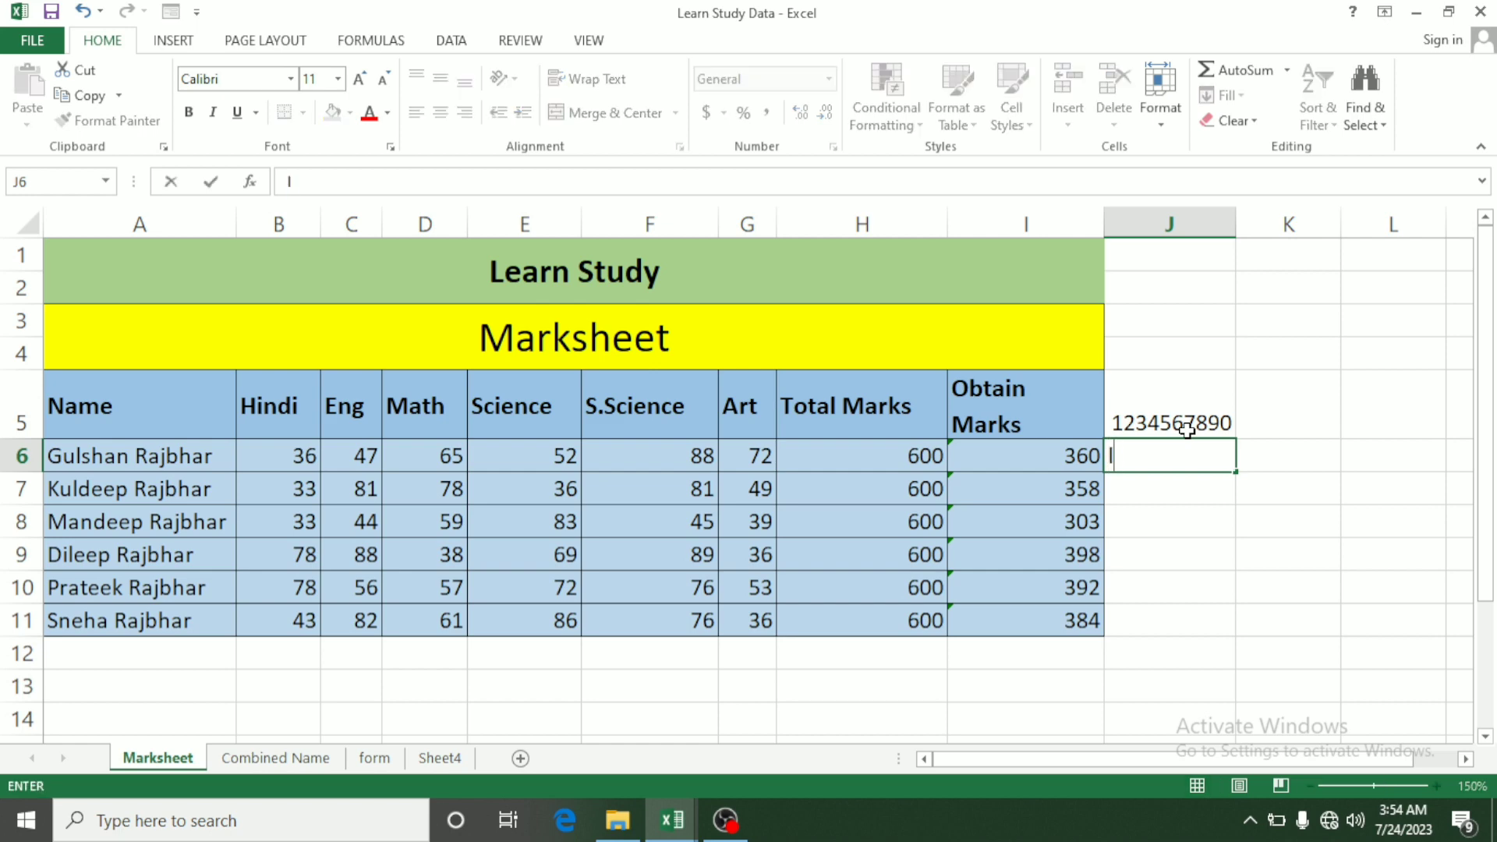
pyautogui.write('earn study')
pyautogui.press('Return')
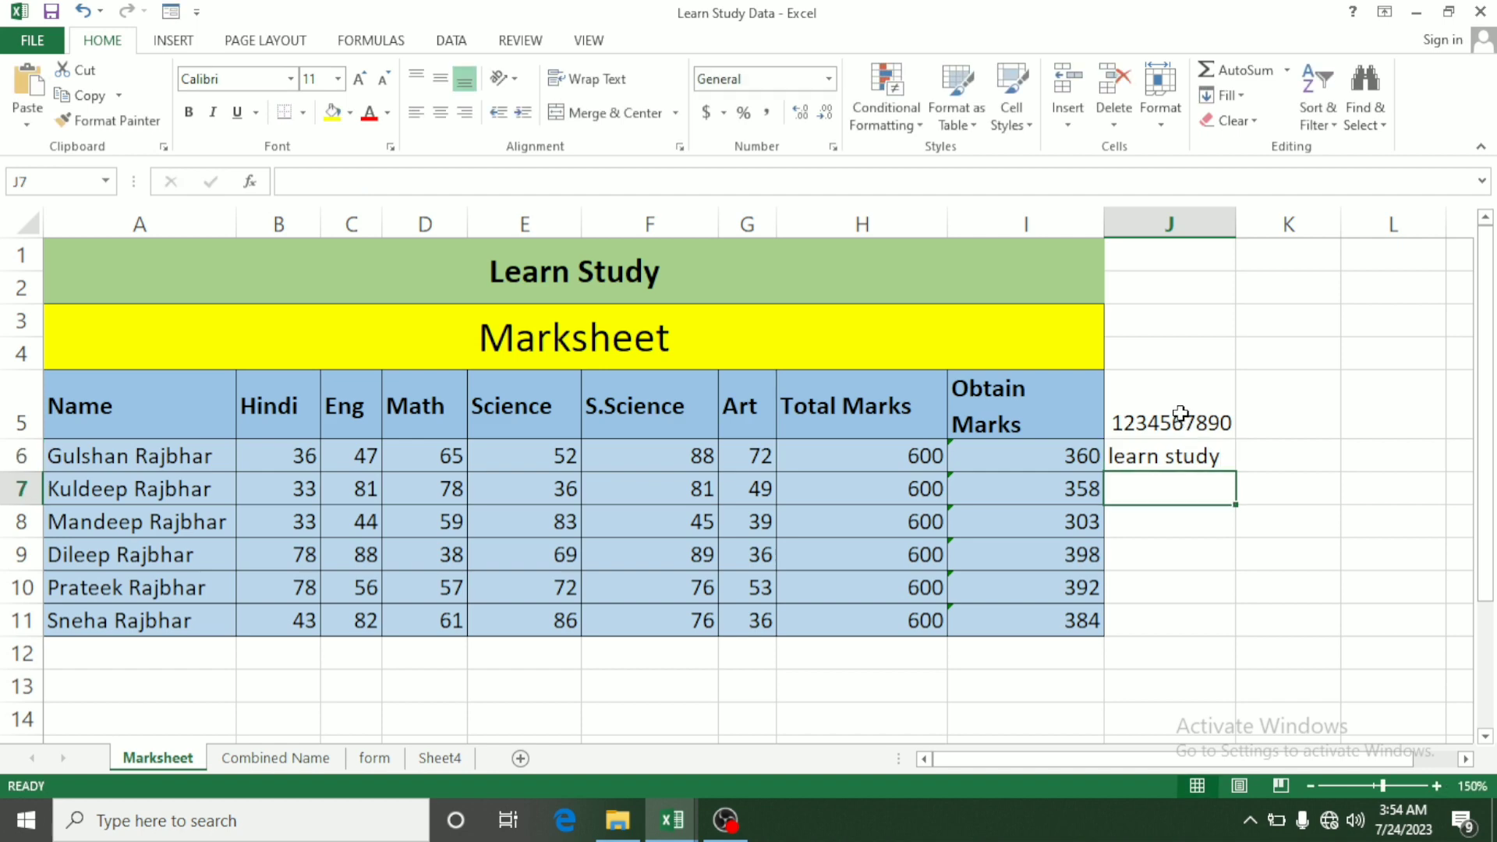
# Clear the contents of cells J5 and J6
pyautogui.click(1181, 414)
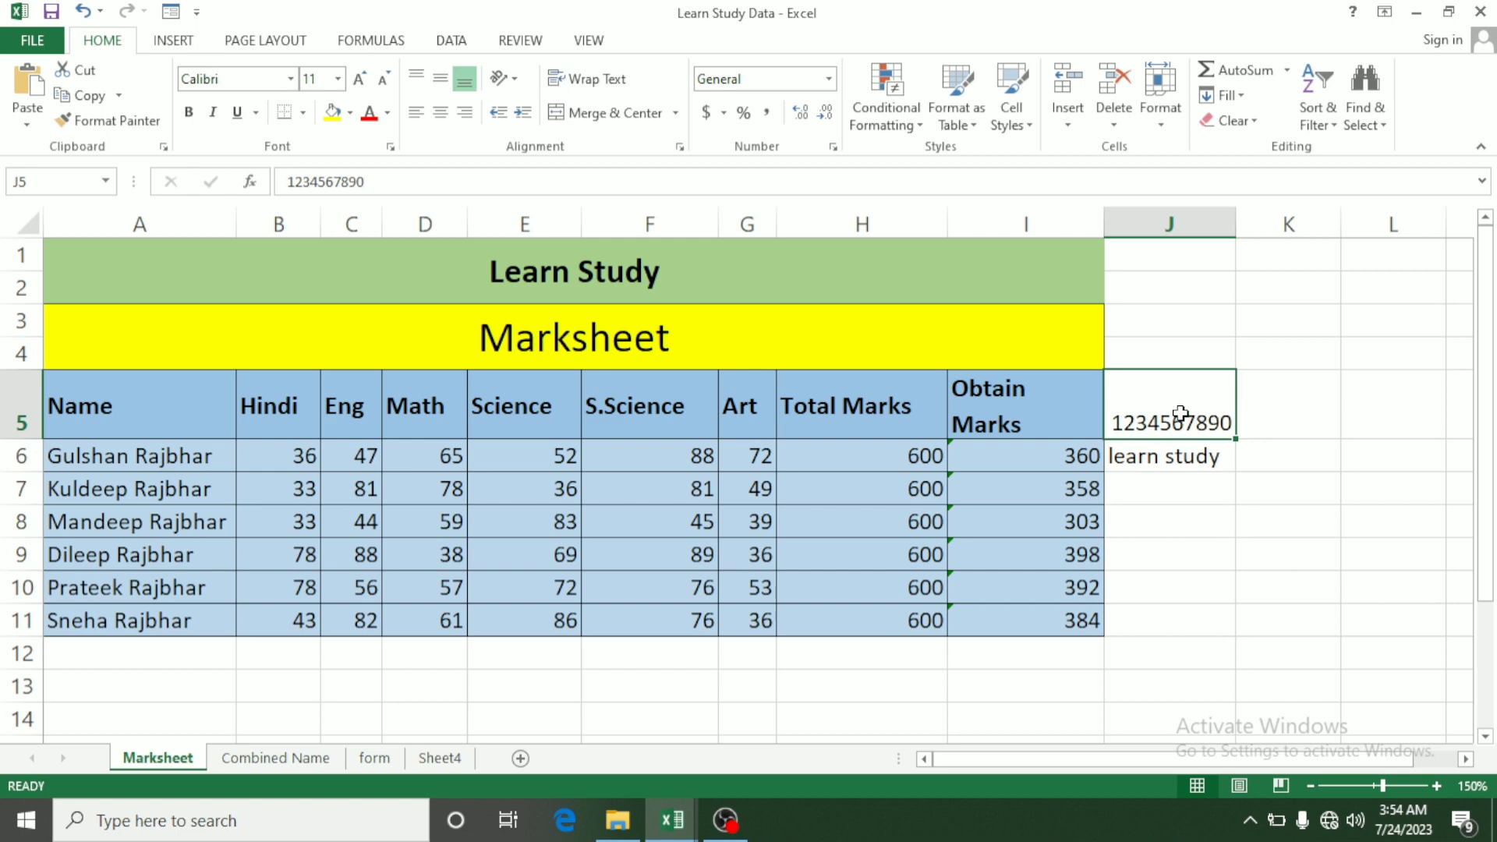
pyautogui.hotkey('shift', 'Down')
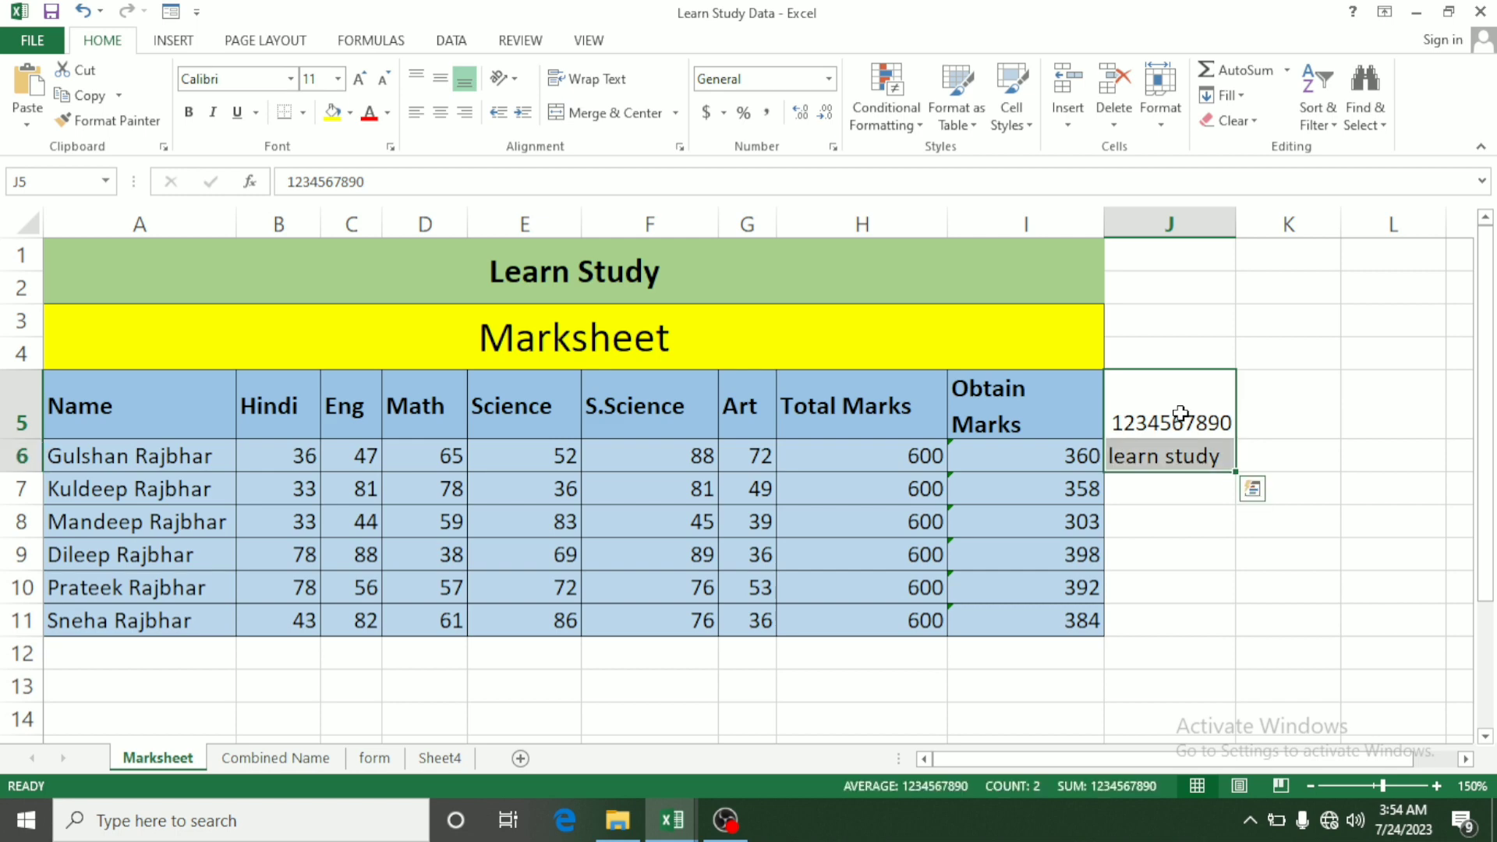
pyautogui.press('Delete')
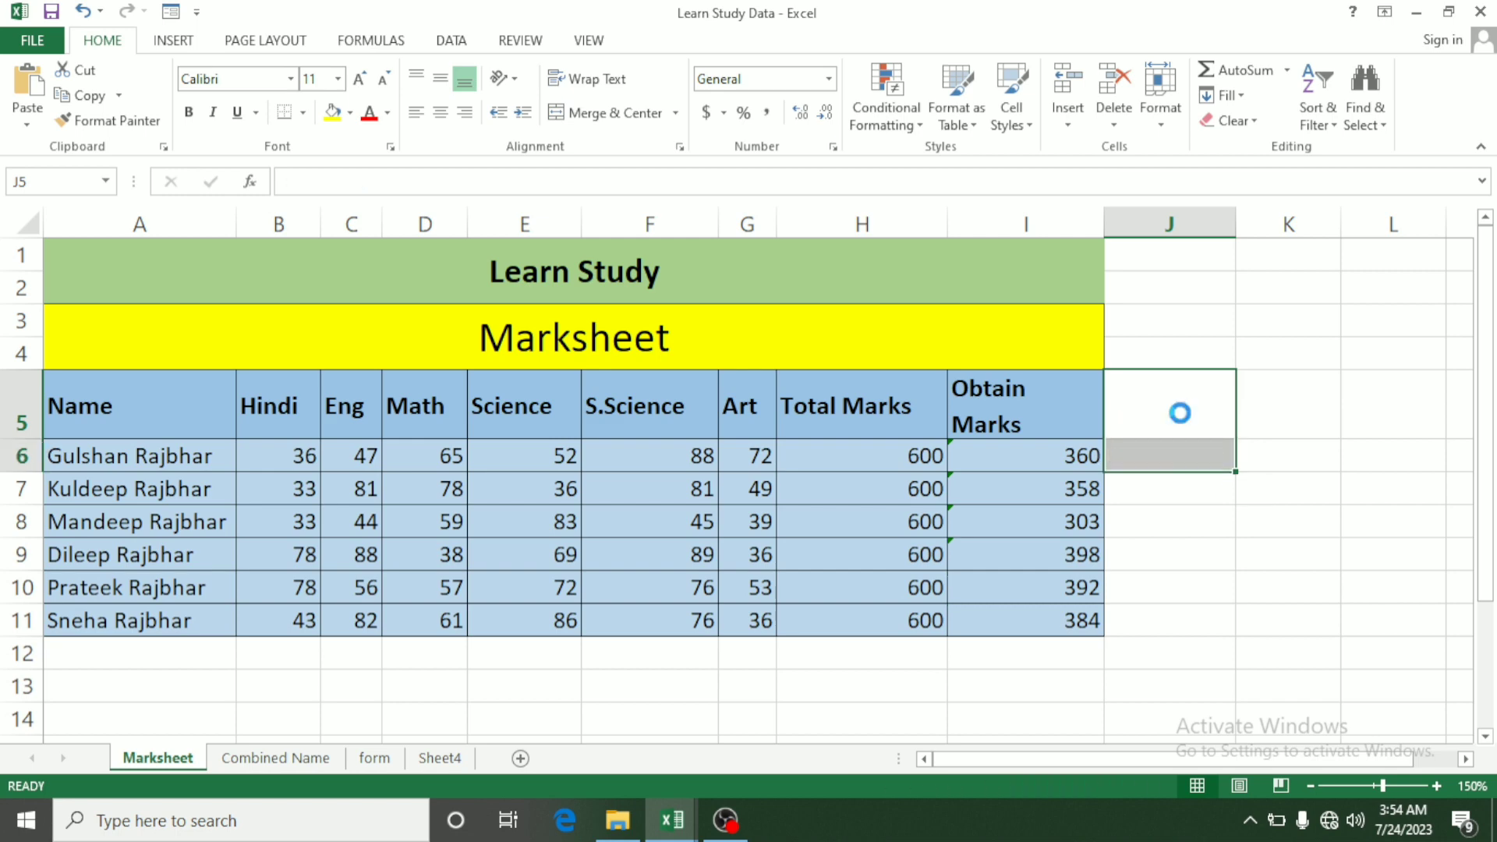
pyautogui.click(1170, 453)
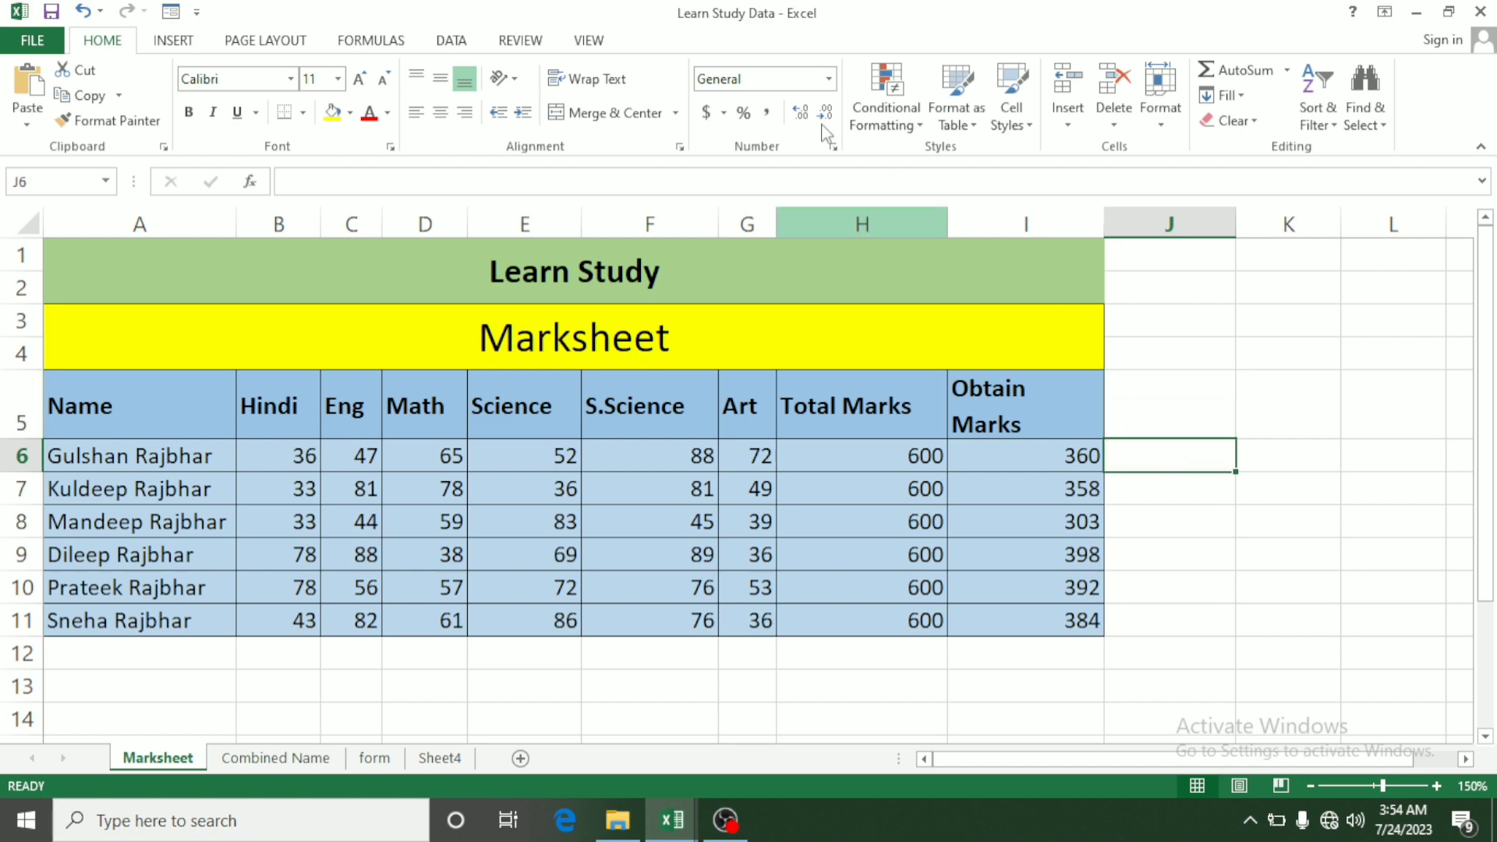
pyautogui.click(830, 79)
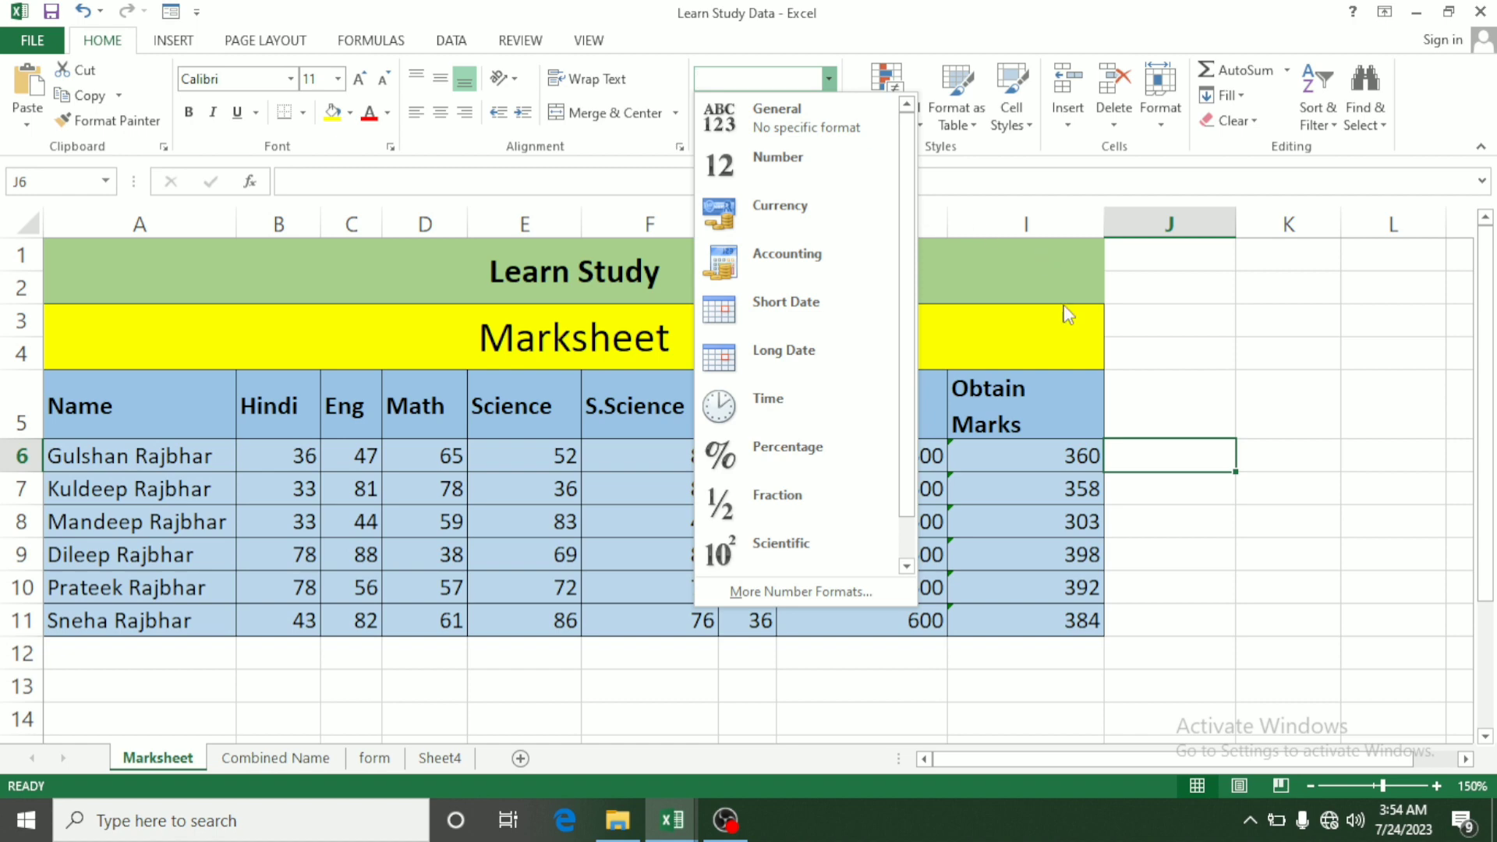
pyautogui.click(1160, 513)
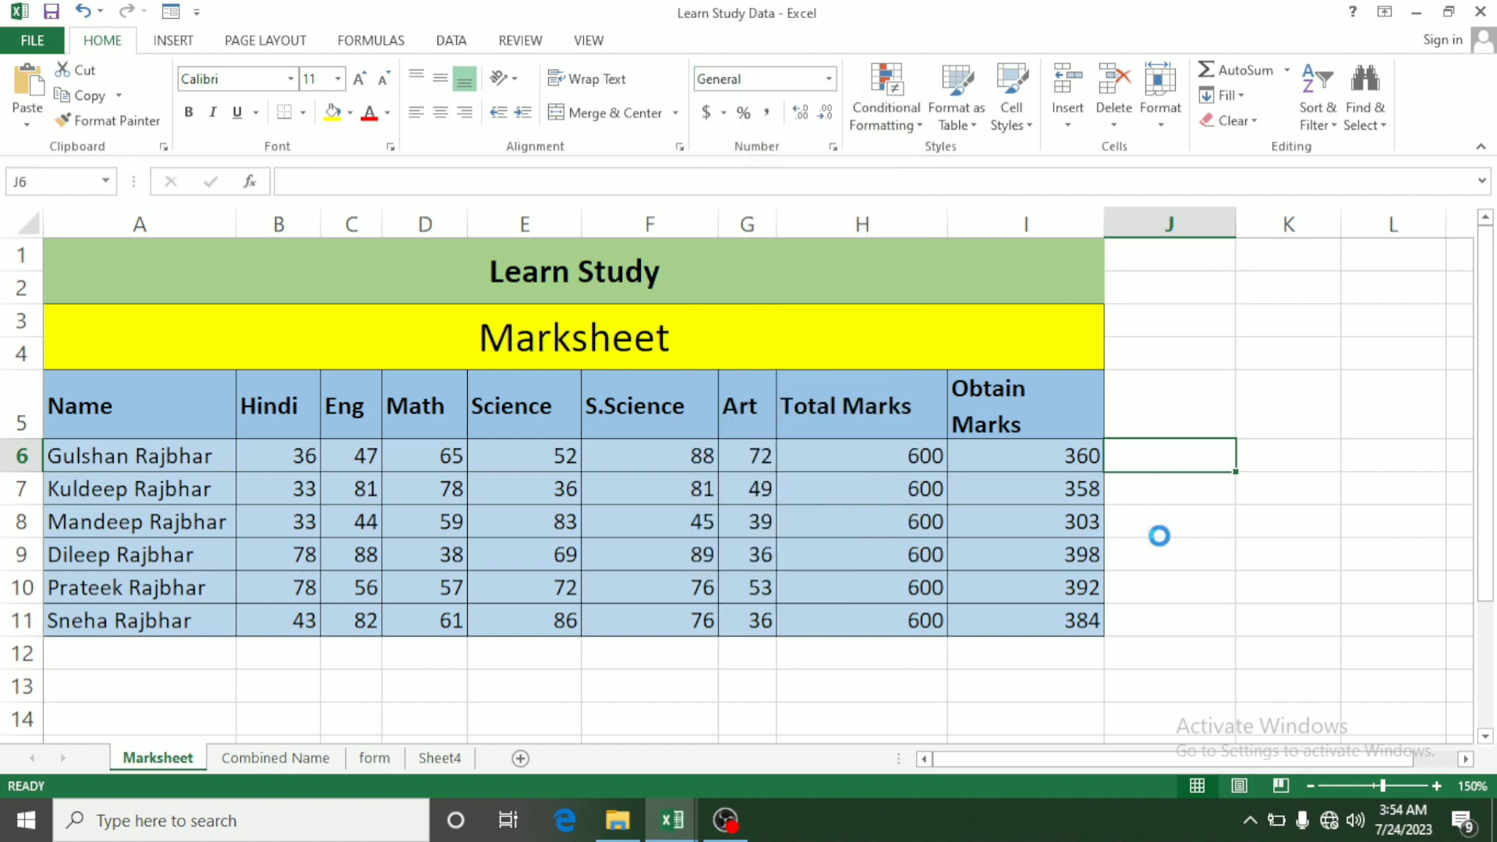
pyautogui.press('Home')
pyautogui.write('098')
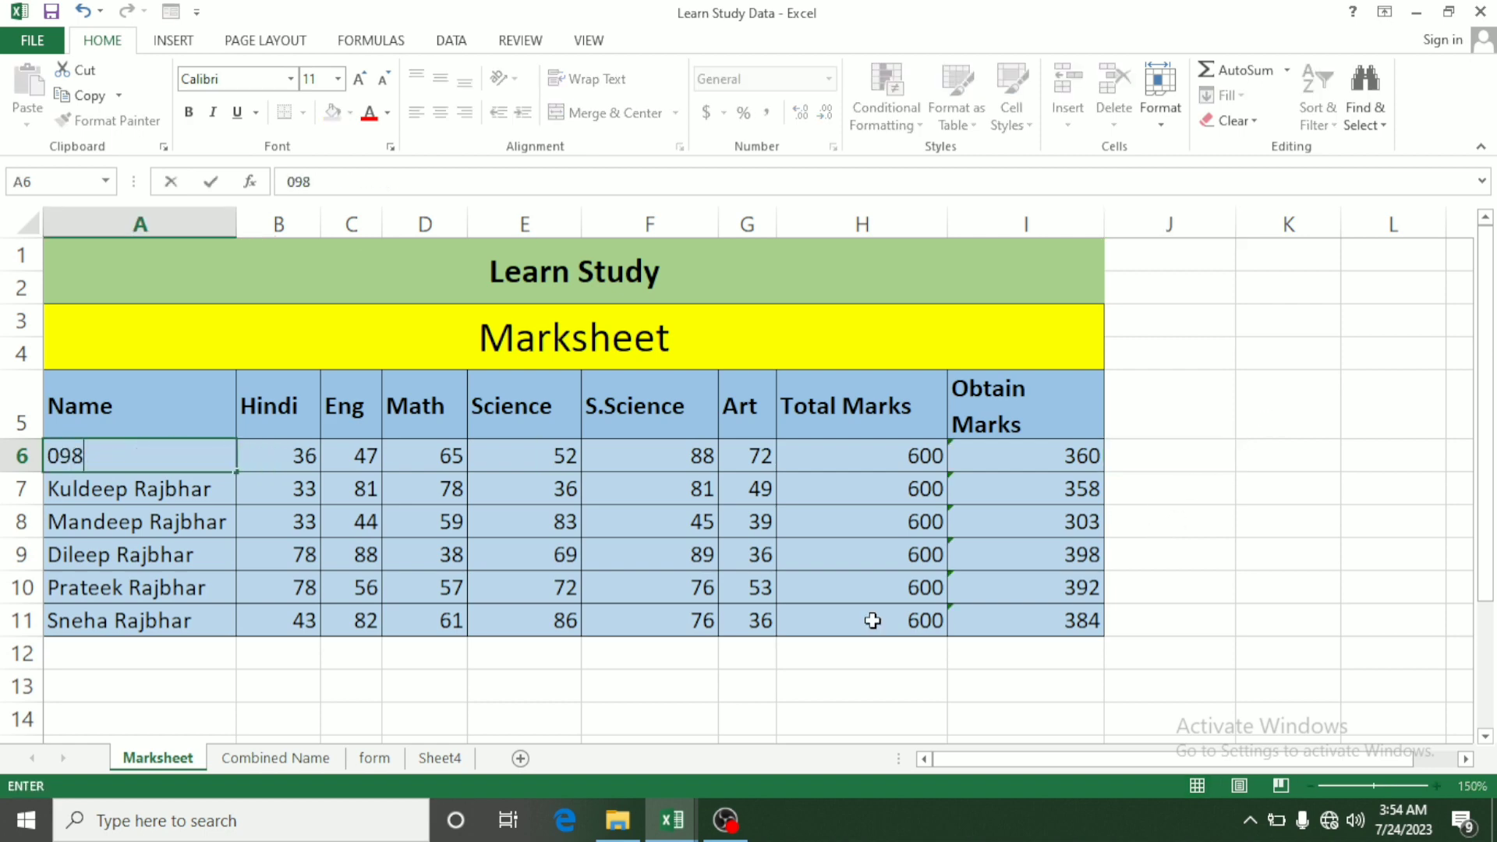
pyautogui.press('Escape')
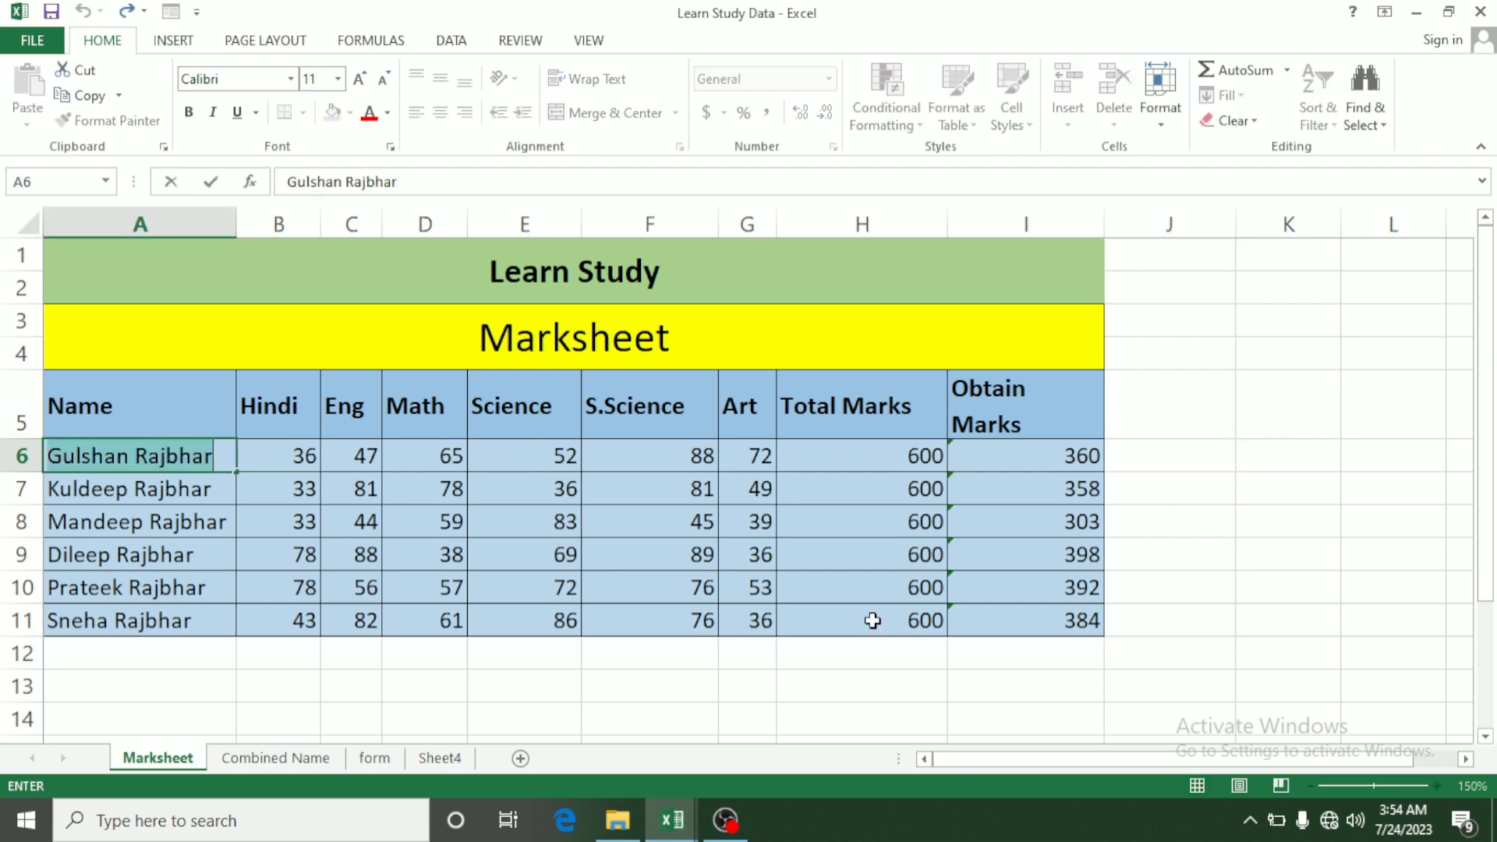
pyautogui.click(1208, 453)
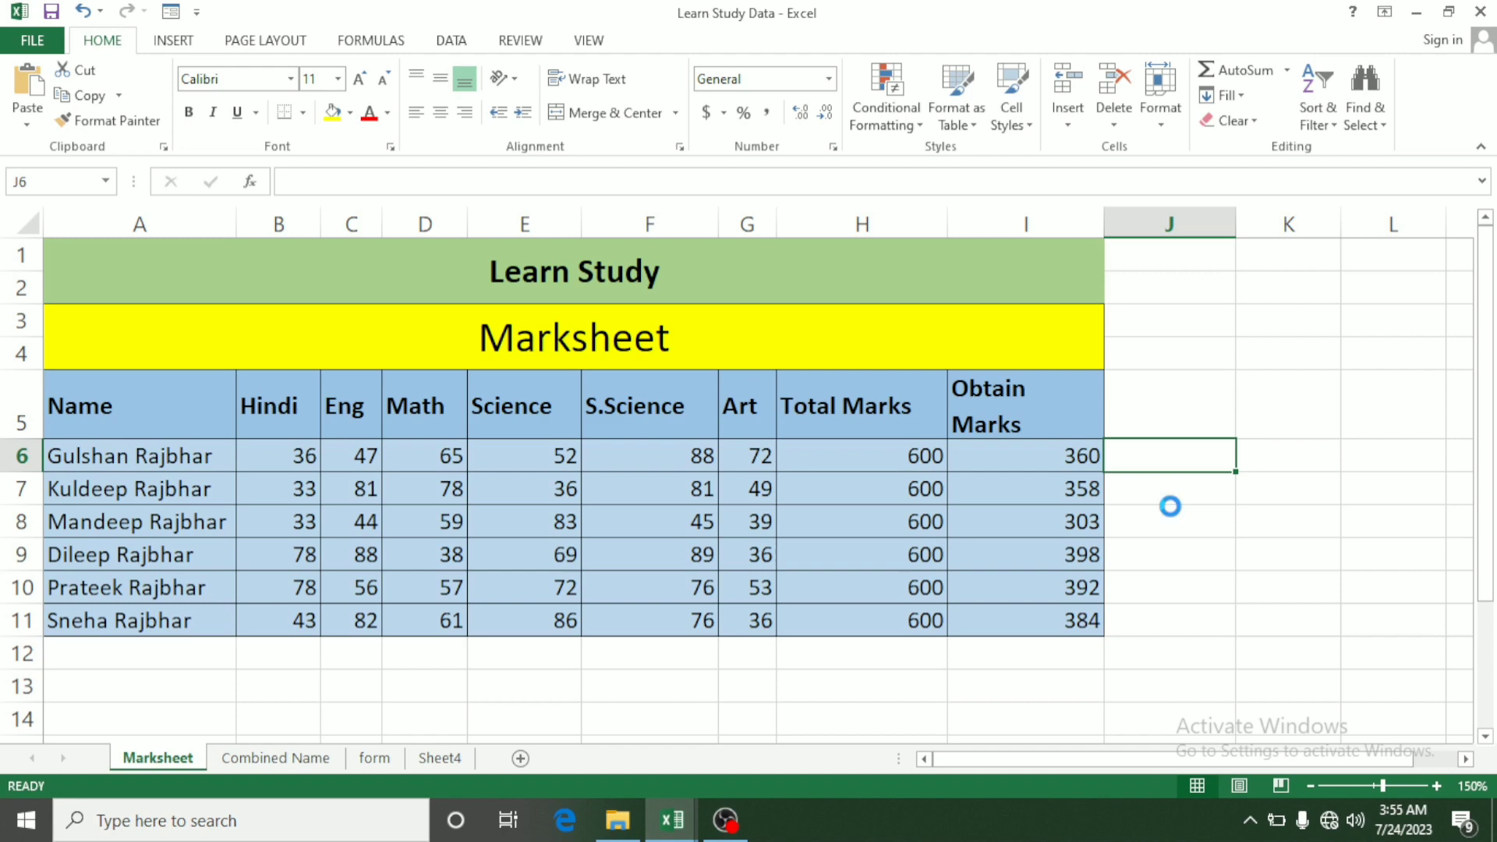
pyautogui.write('23445')
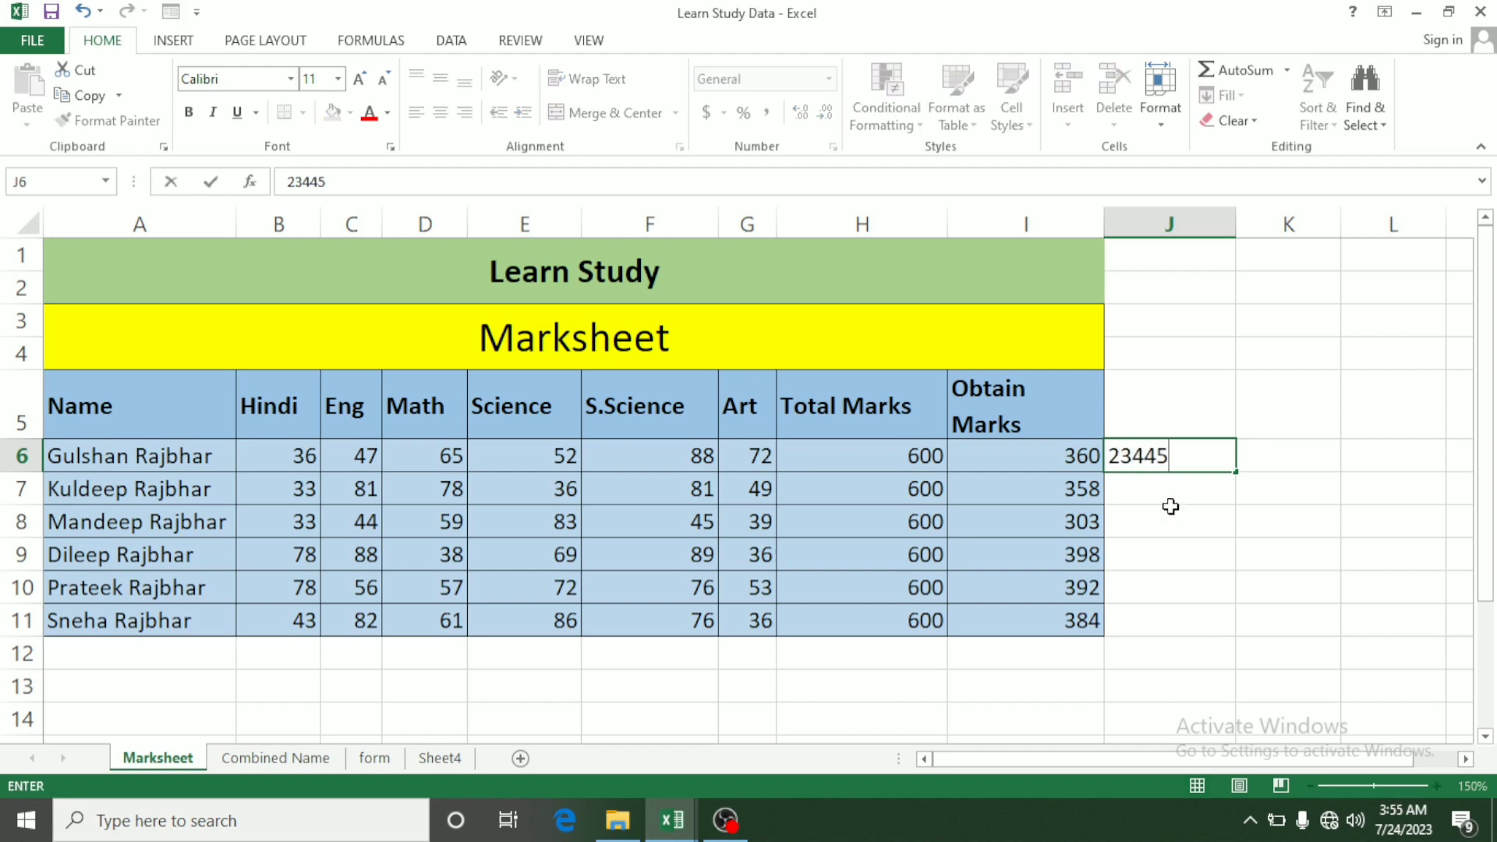
pyautogui.write('566787565')
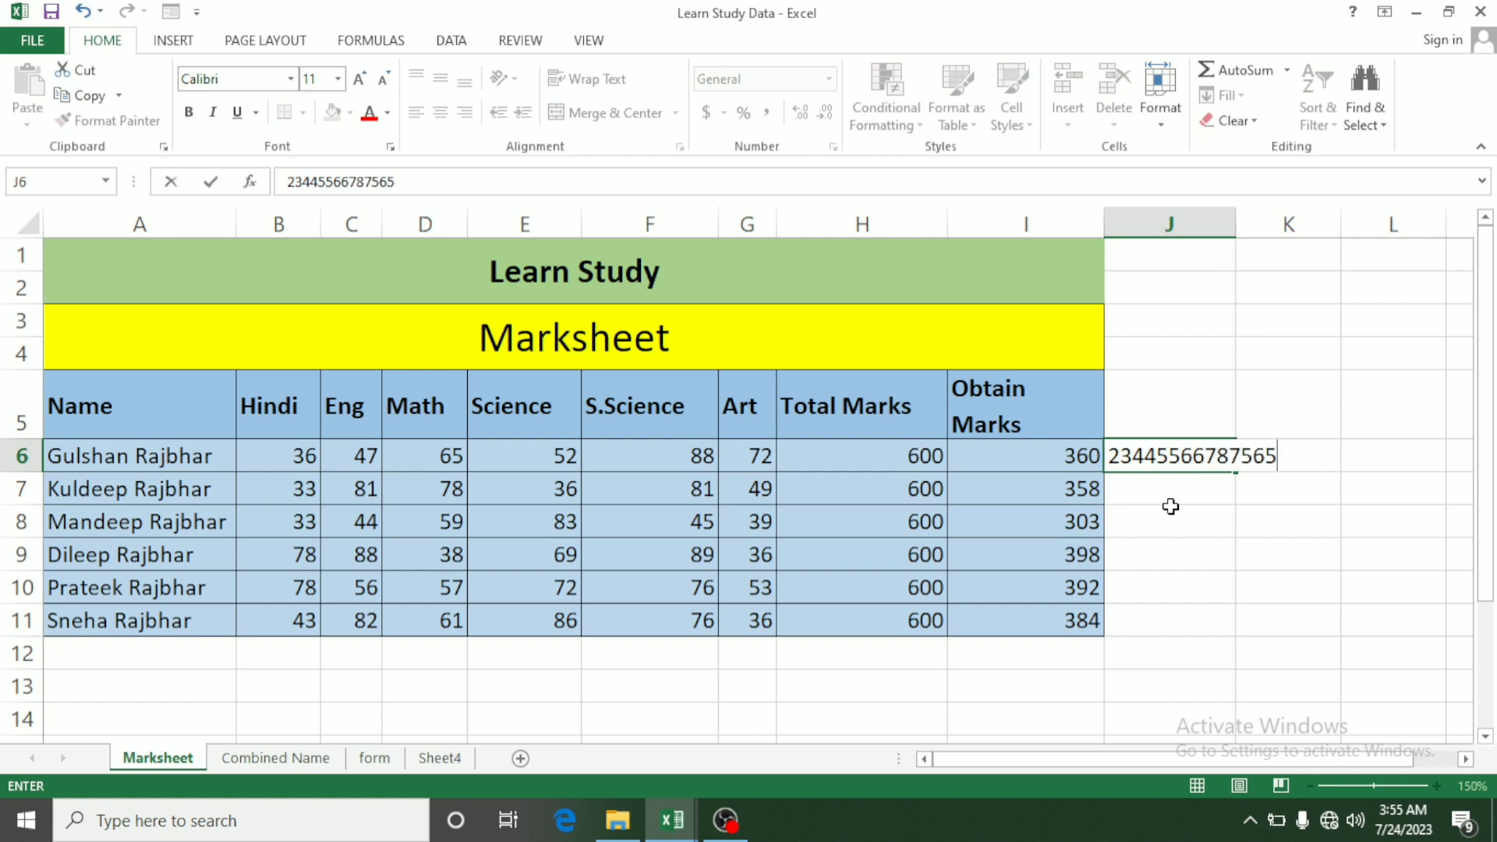
pyautogui.press('Return')
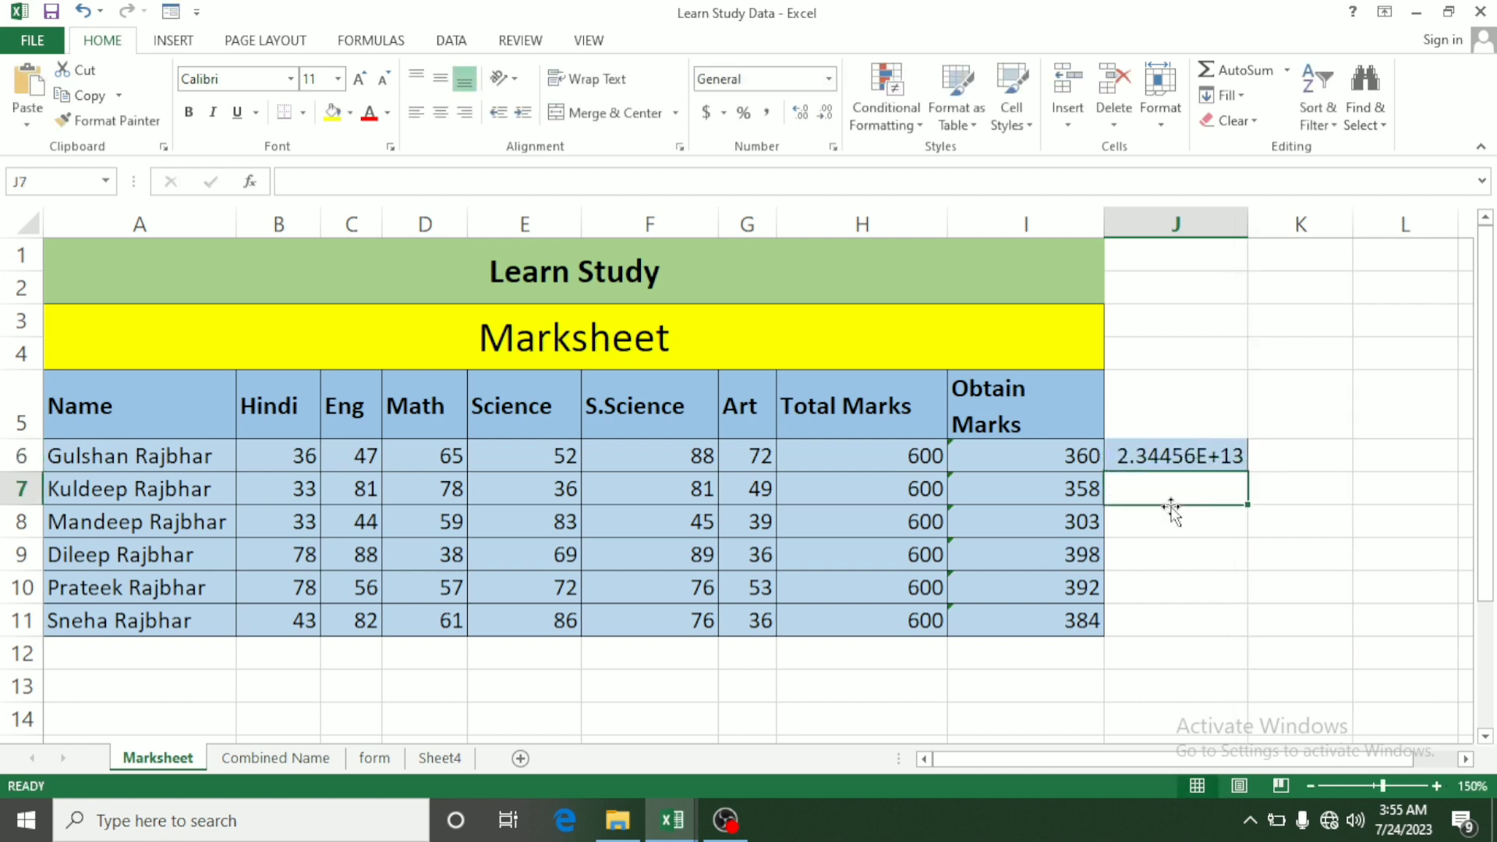
# Apply the Number format to cell J6
pyautogui.click(1187, 464)
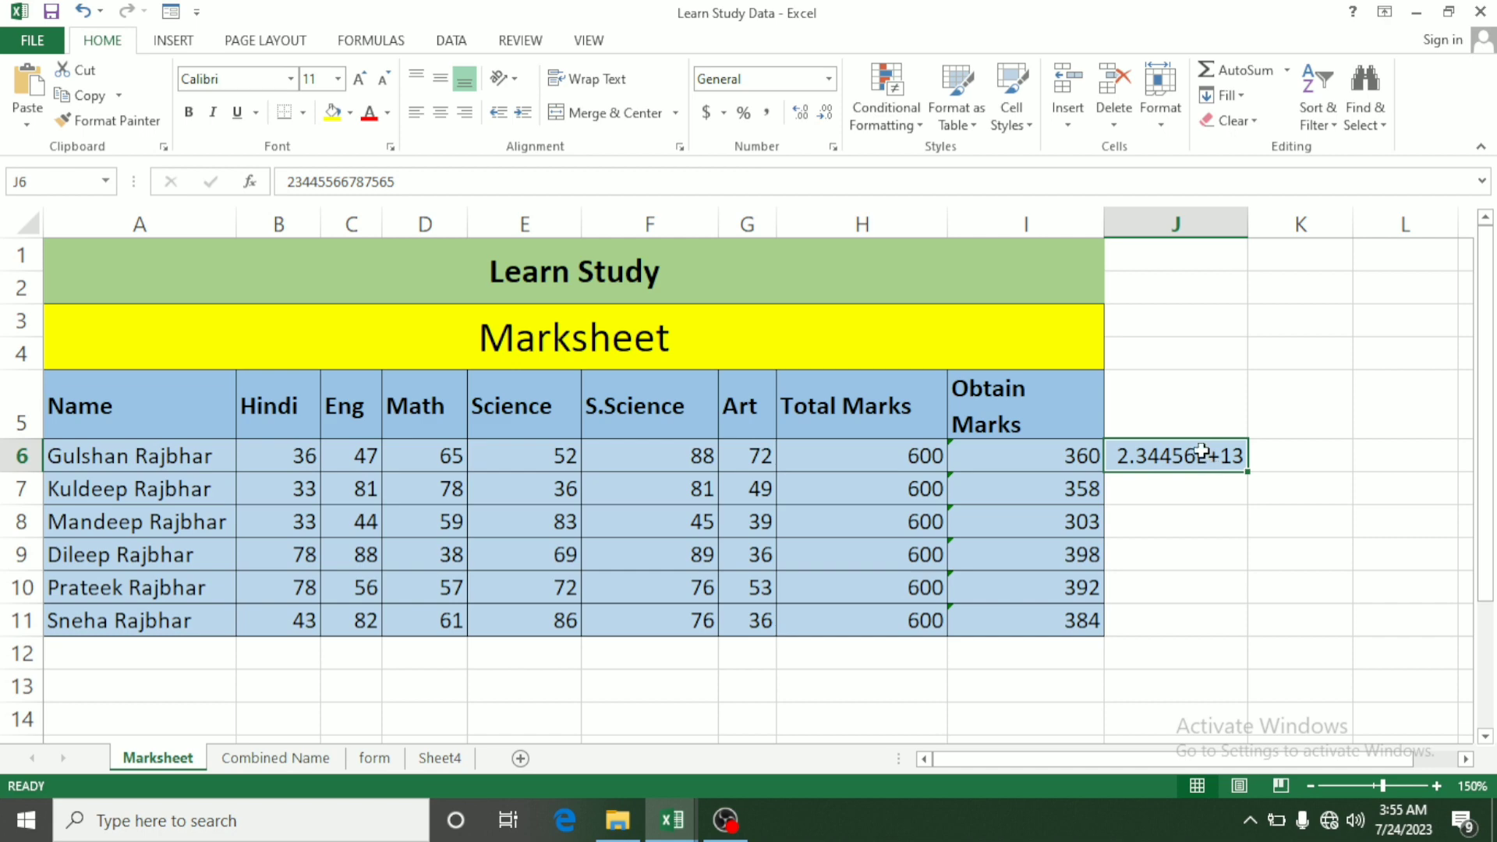
pyautogui.click(829, 79)
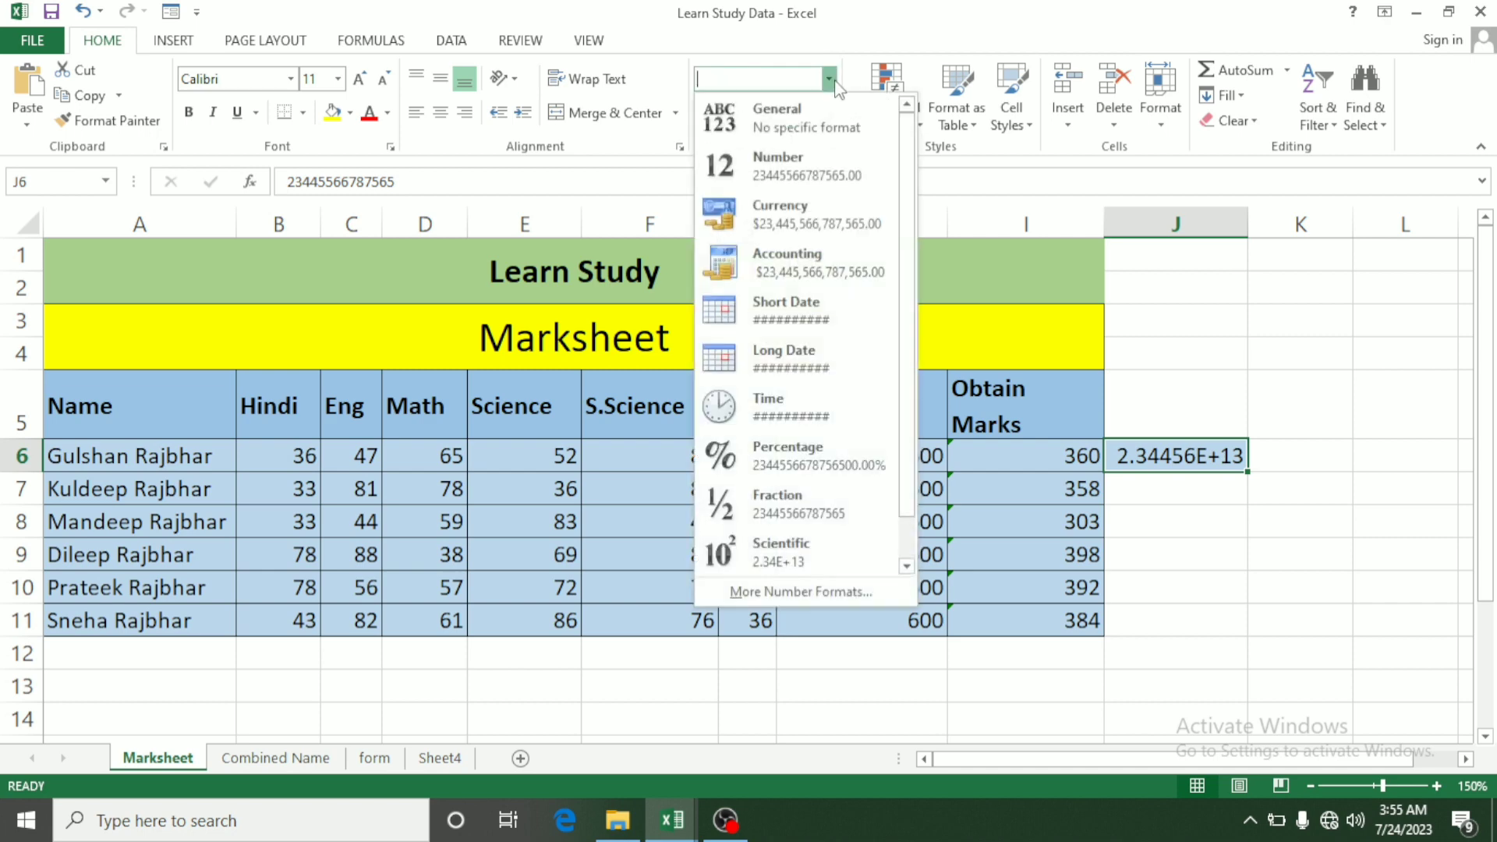
pyautogui.click(817, 171)
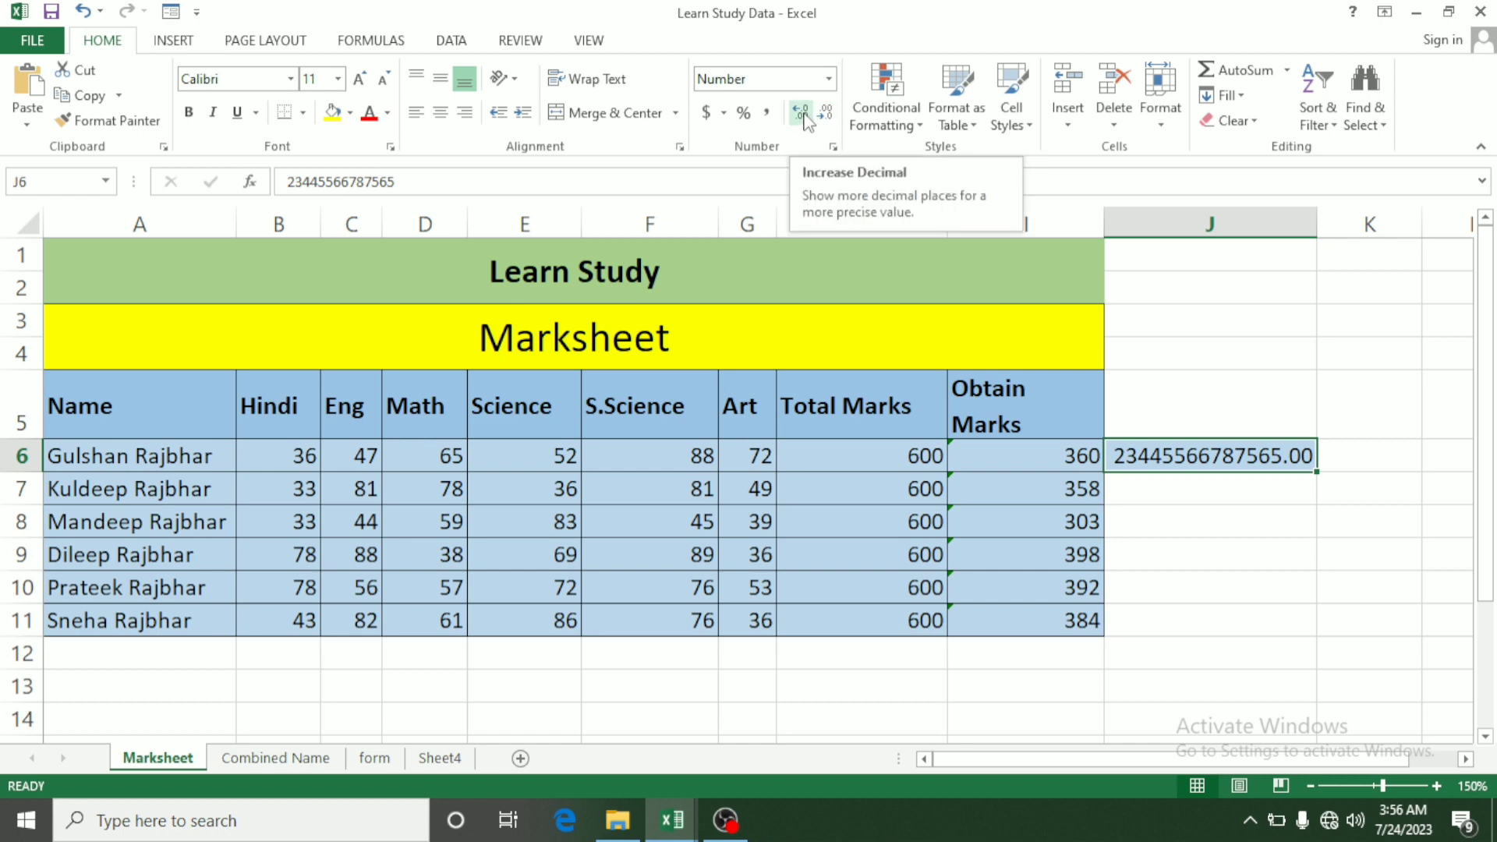
# Increase the decimals of cell J6 to four places, and reduce them to zero
pyautogui.click(802, 113)
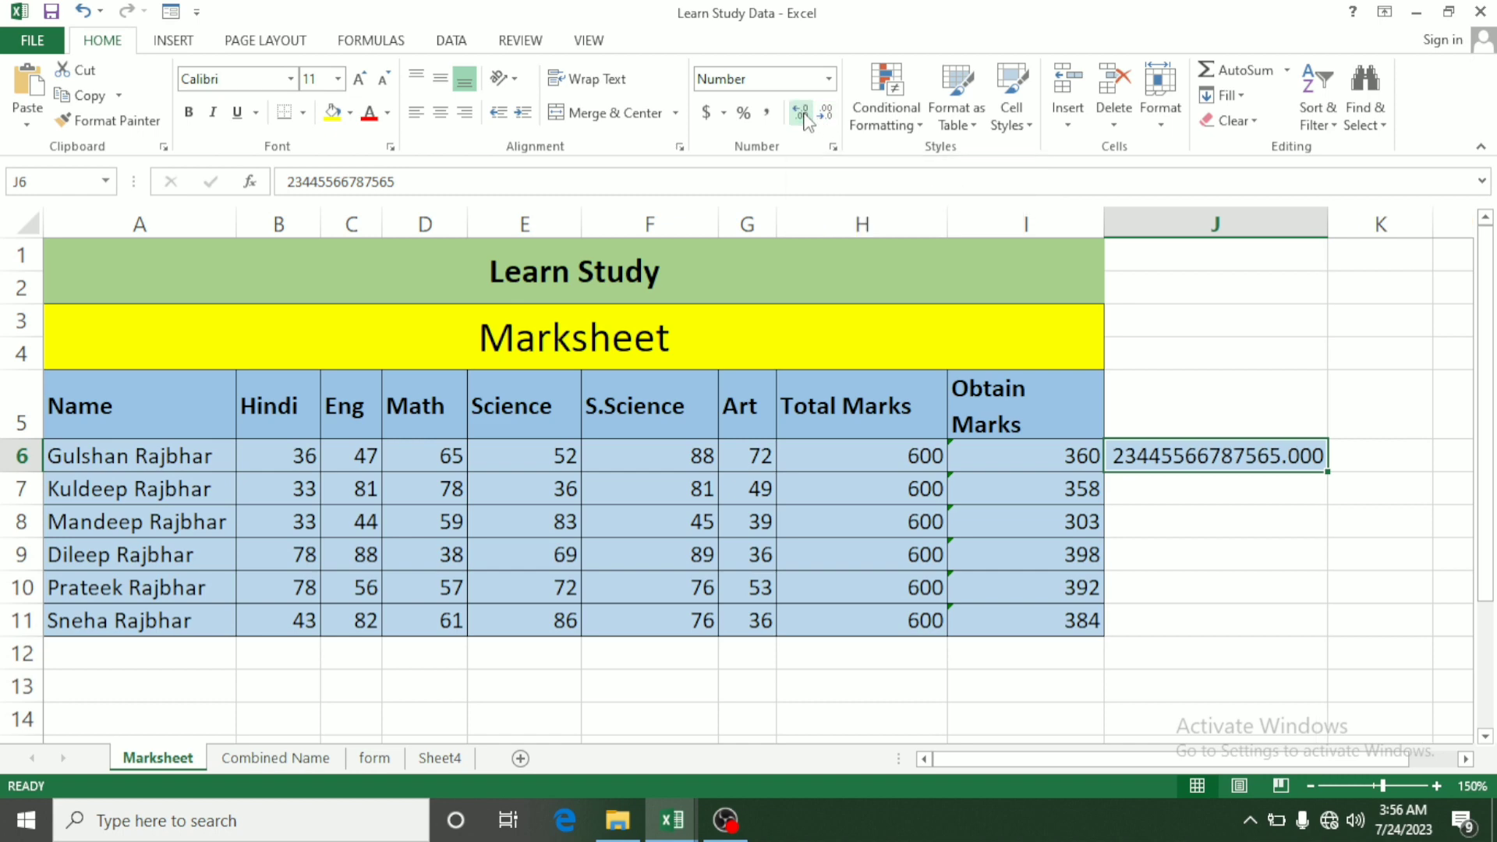
pyautogui.click(802, 113)
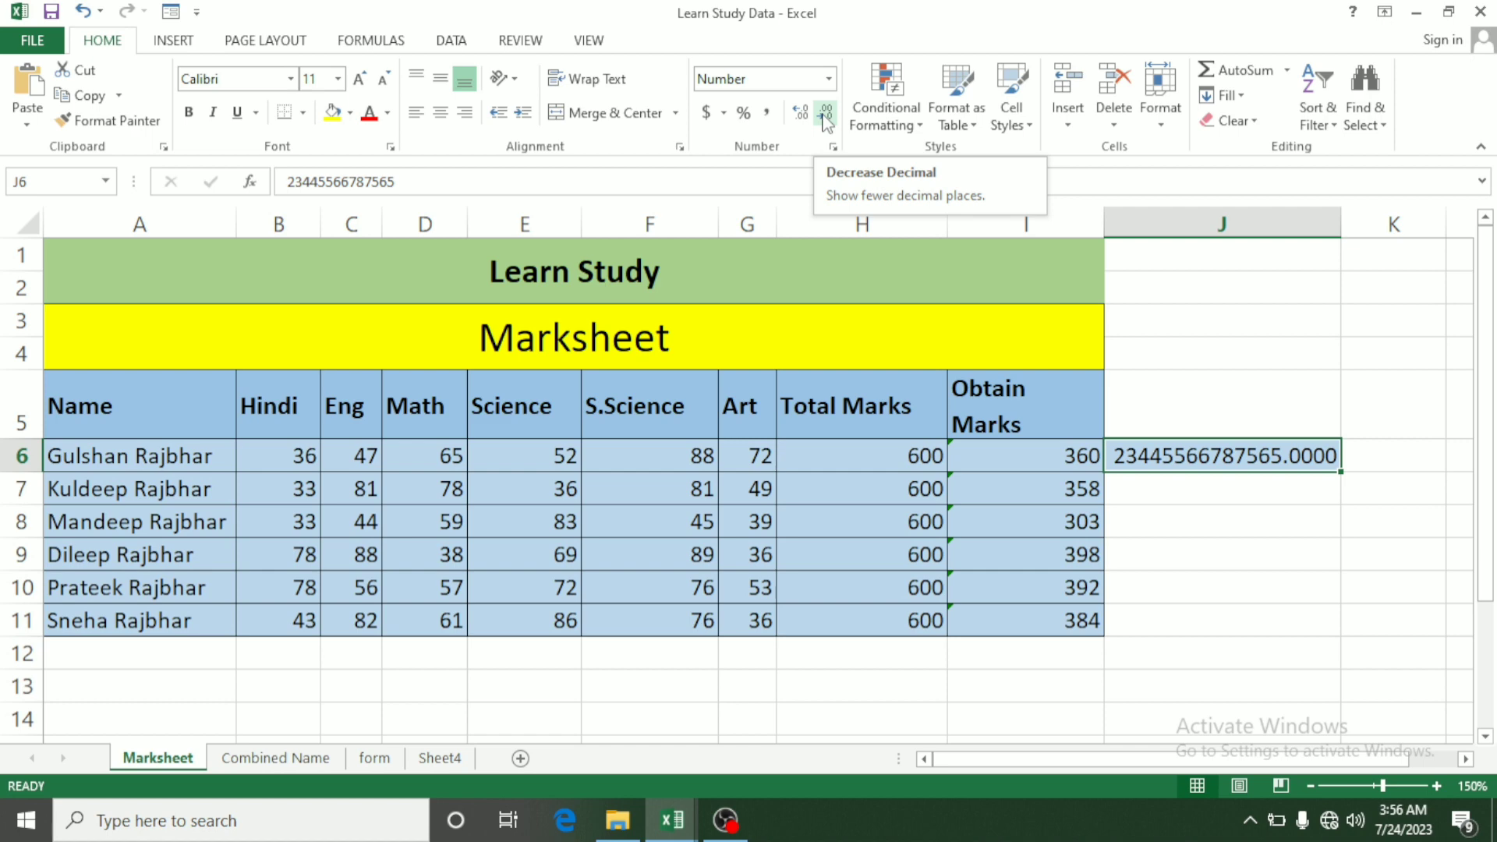
pyautogui.click(826, 119)
pyautogui.click(826, 119)
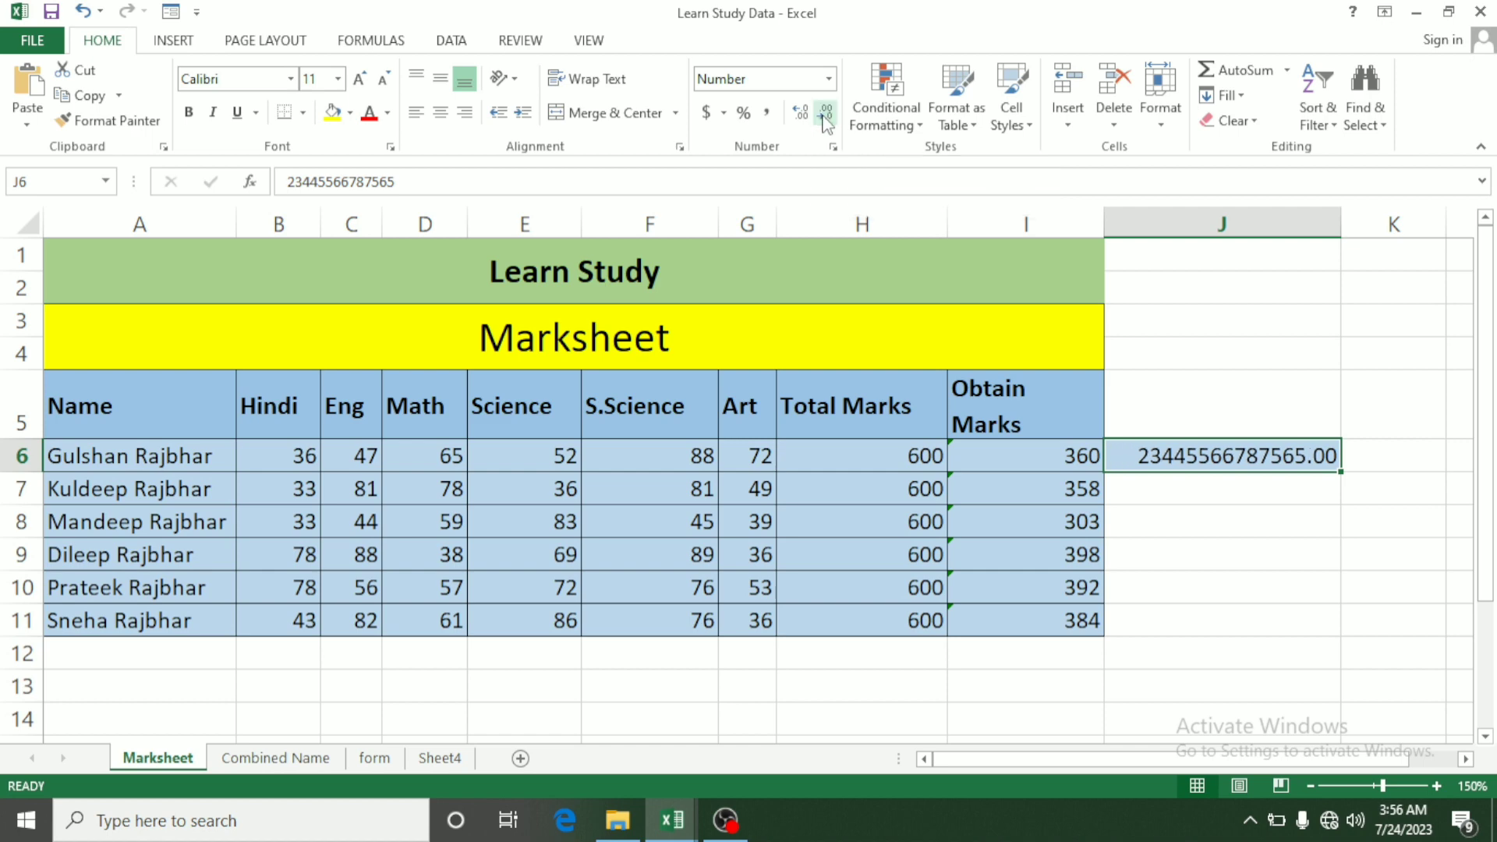
pyautogui.click(826, 118)
pyautogui.click(826, 119)
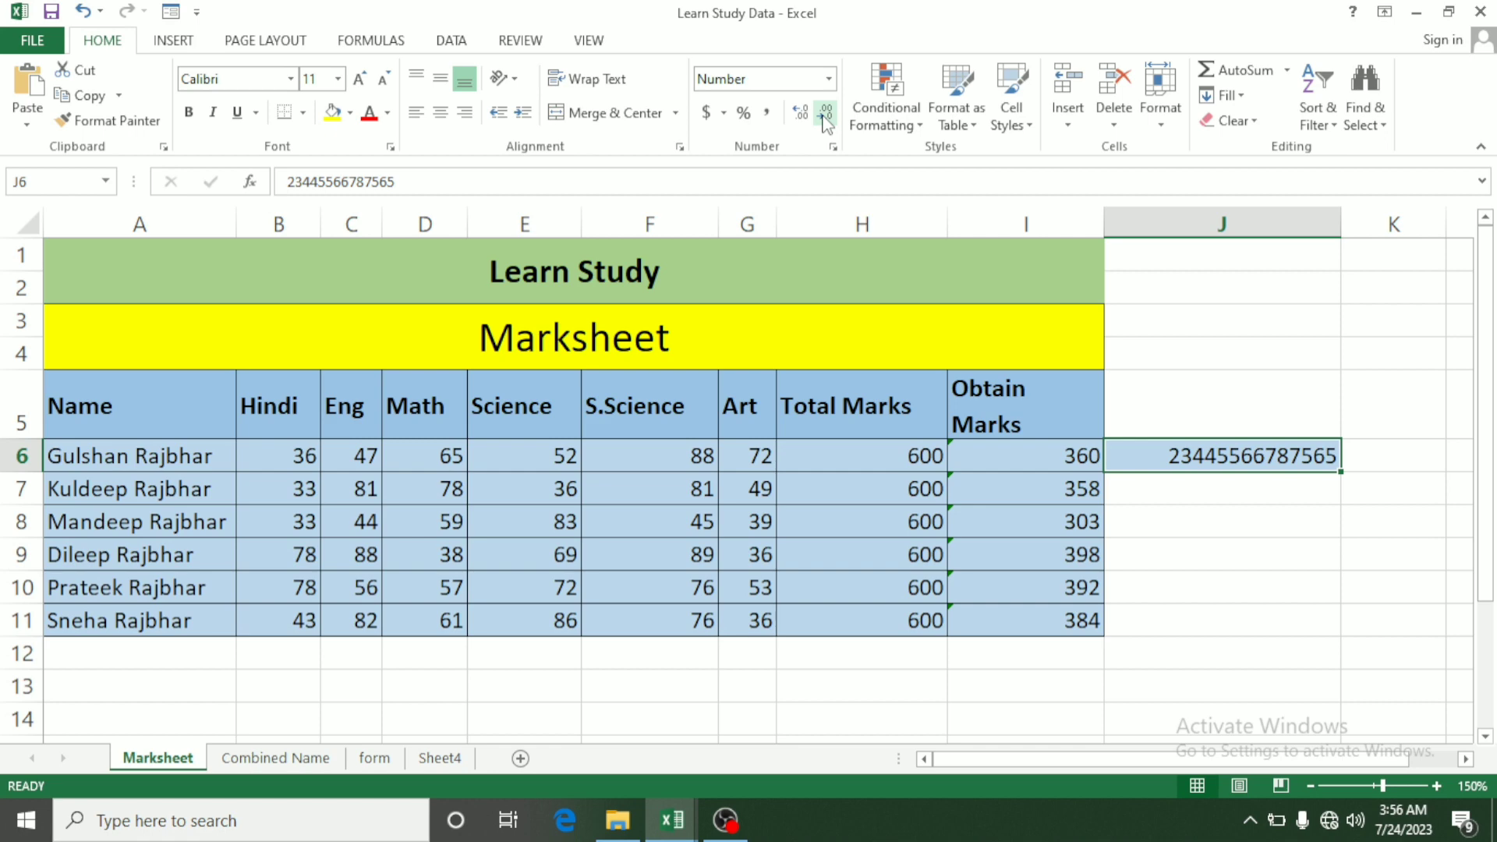
# Enter the number 25 in cell J8
pyautogui.click(830, 79)
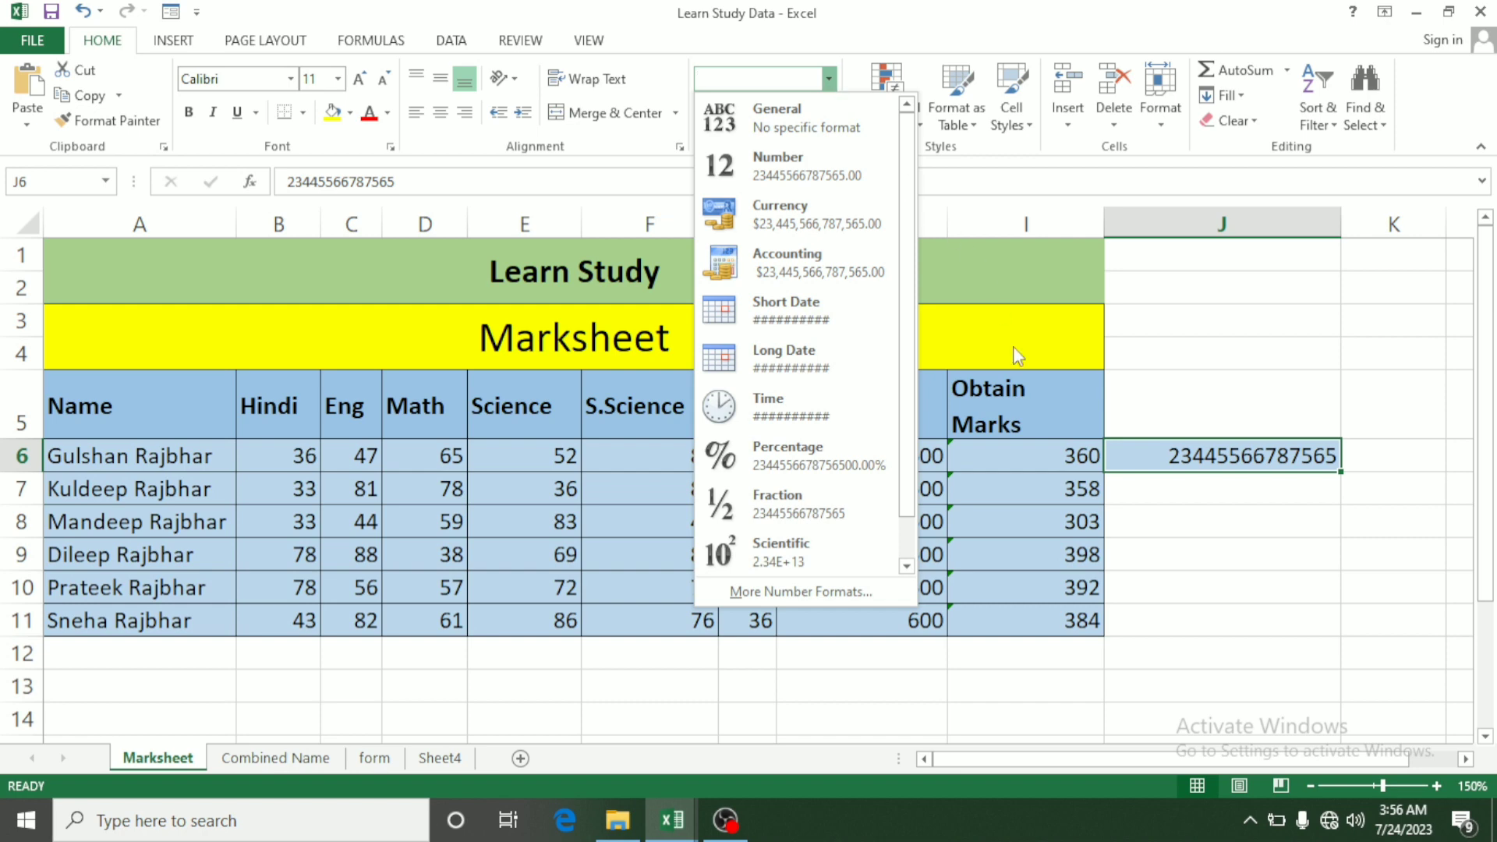
pyautogui.click(1198, 538)
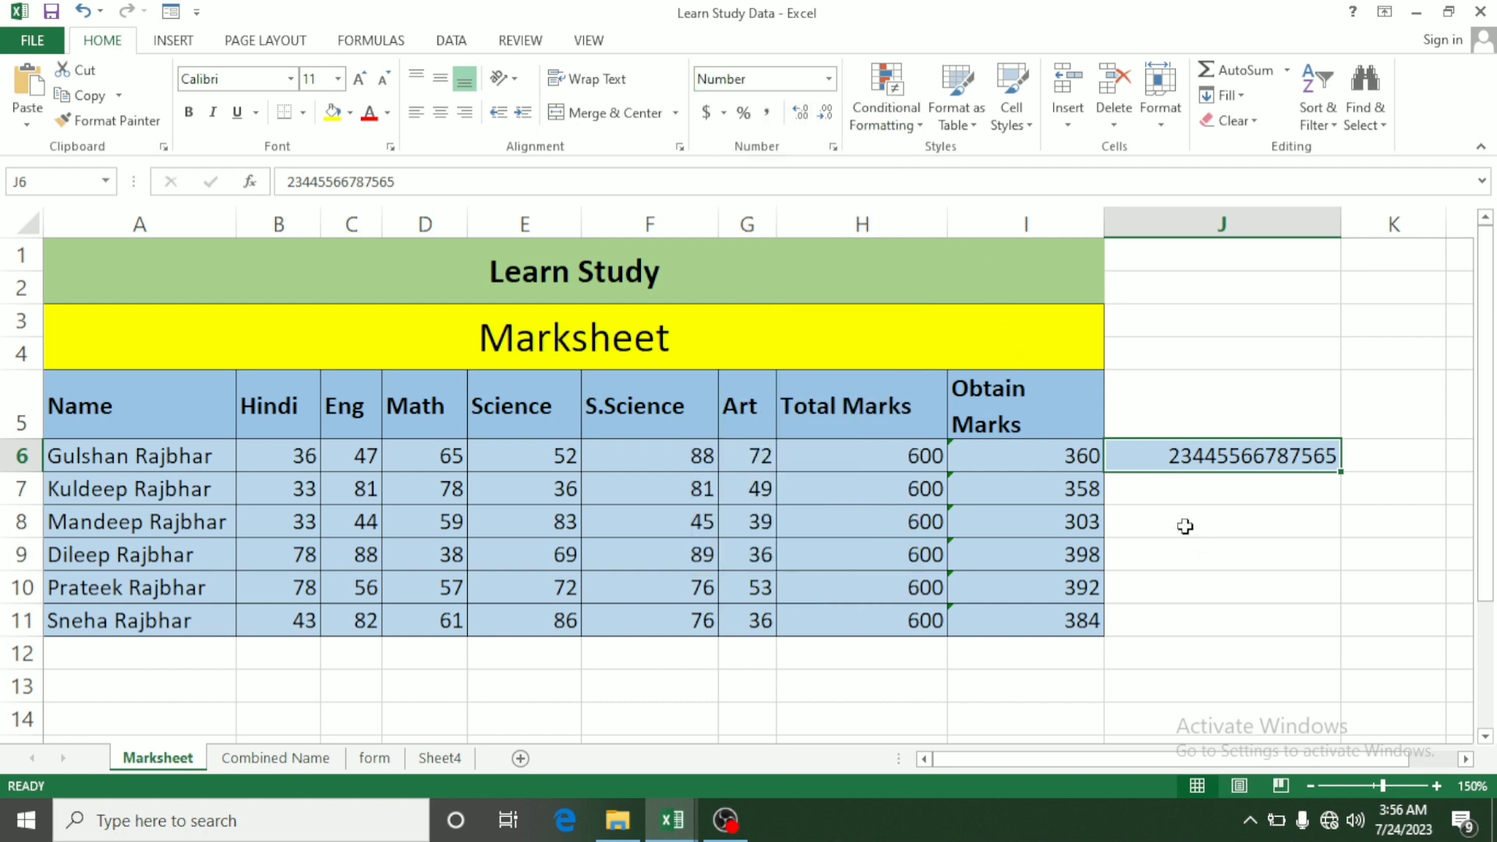
pyautogui.click(1185, 527)
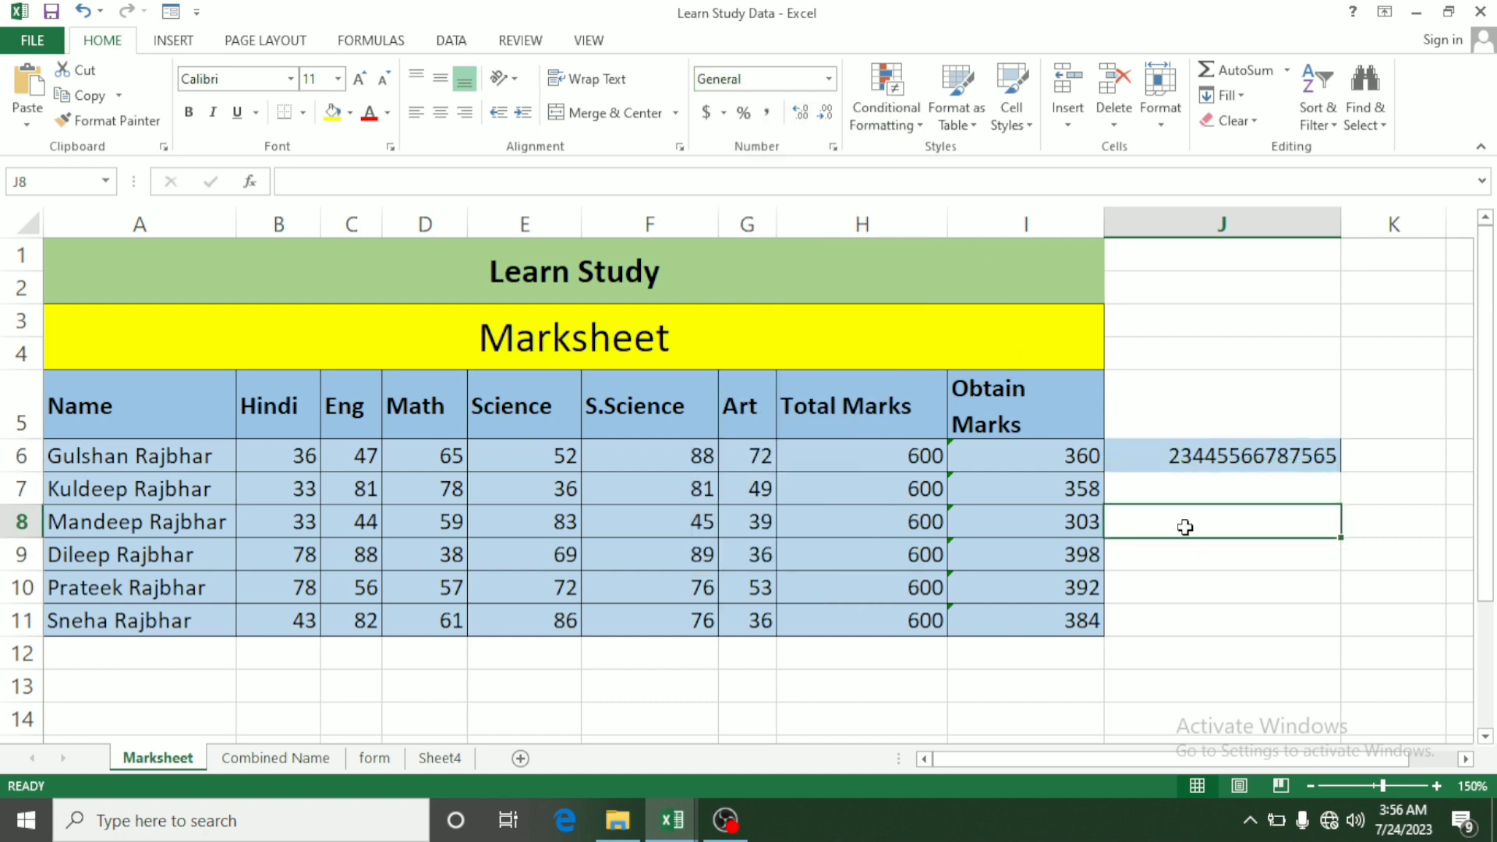
pyautogui.write('25')
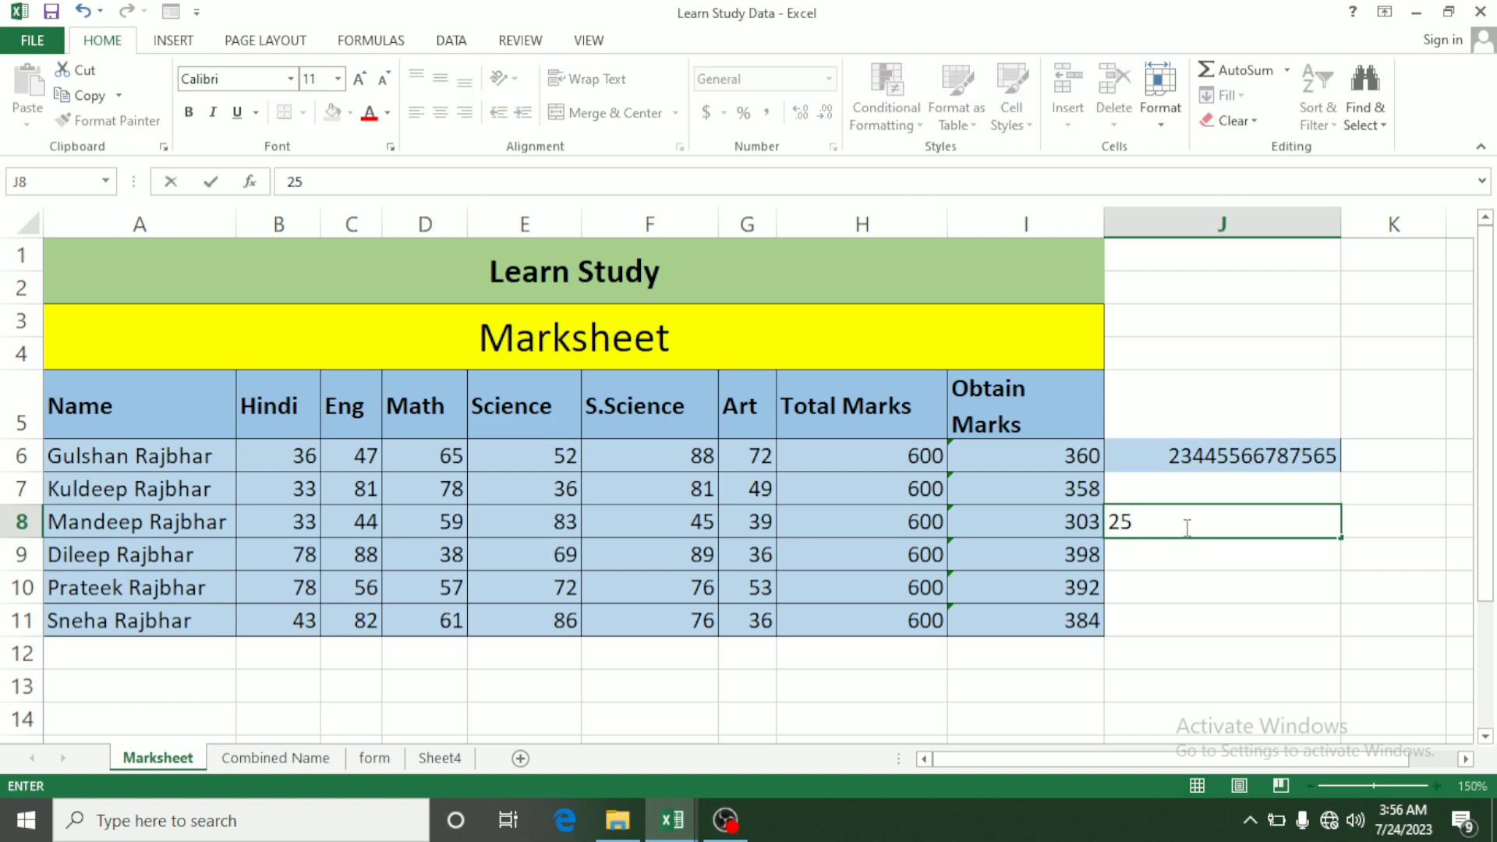
pyautogui.press('Return')
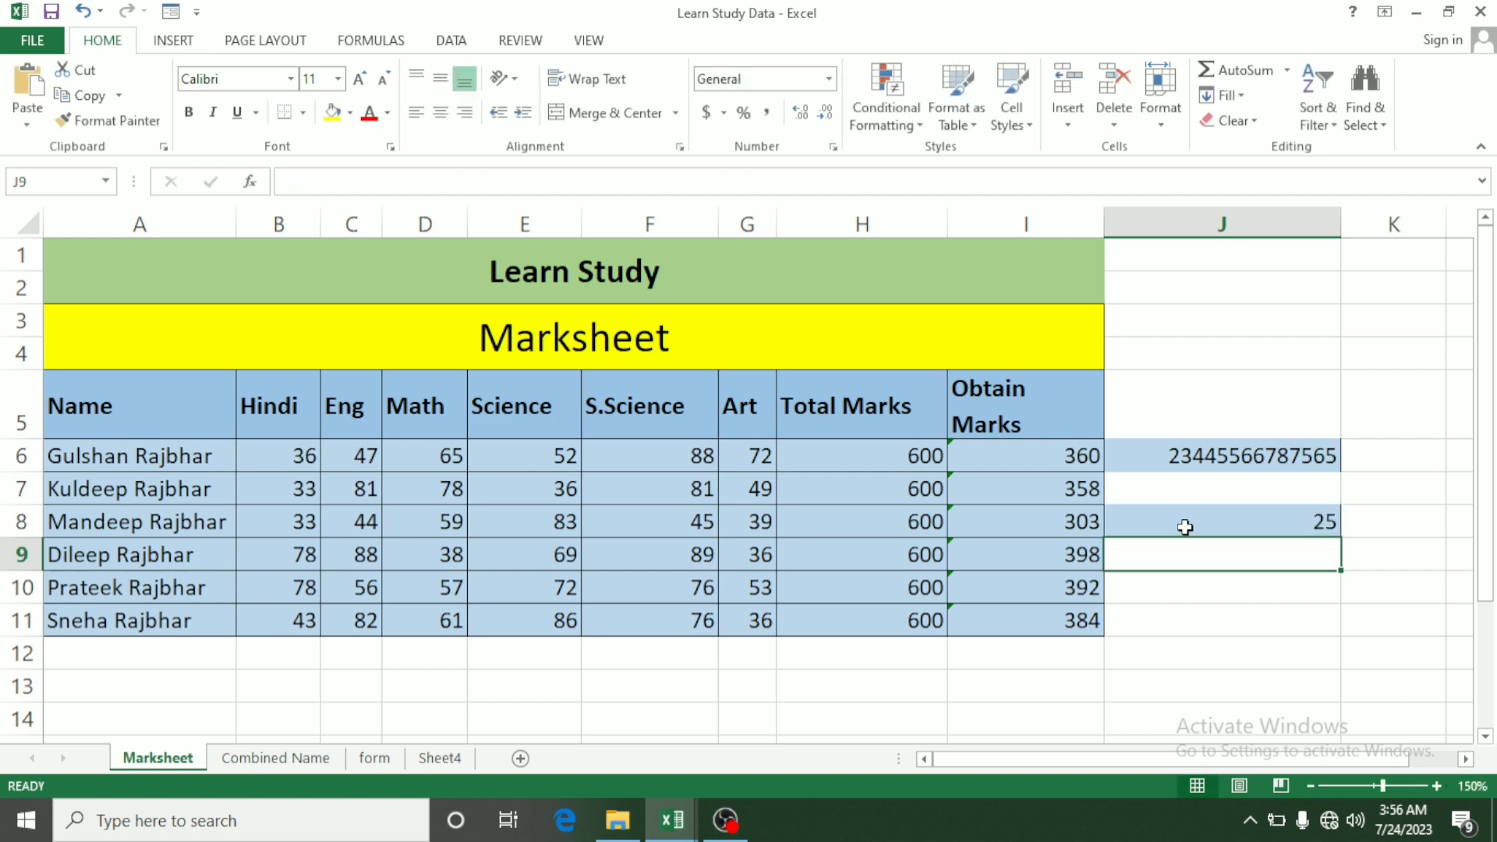
# Apply the Currency format to cell J8
pyautogui.click(1226, 517)
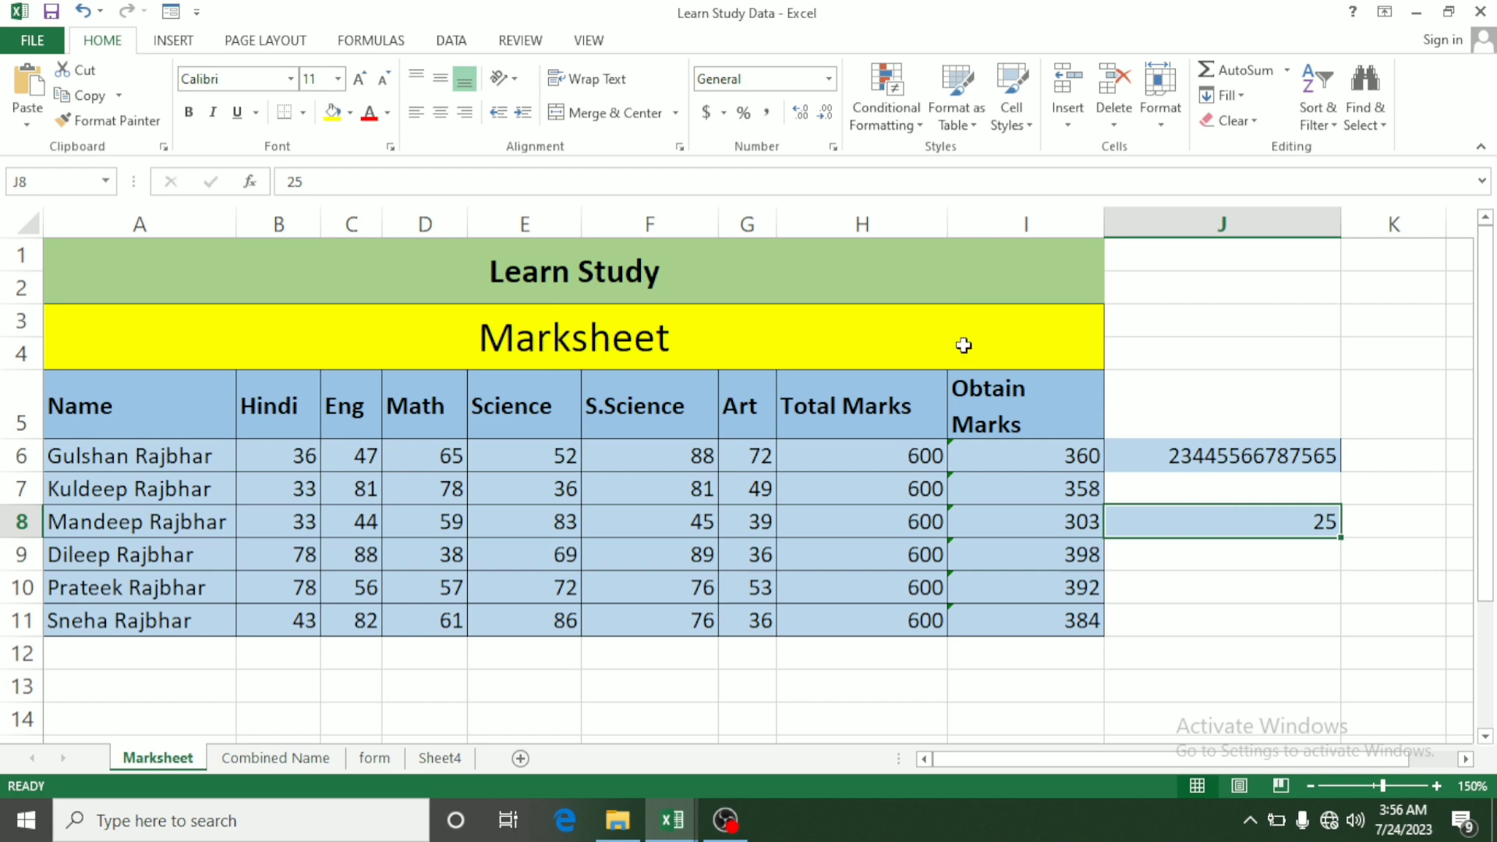
pyautogui.click(830, 78)
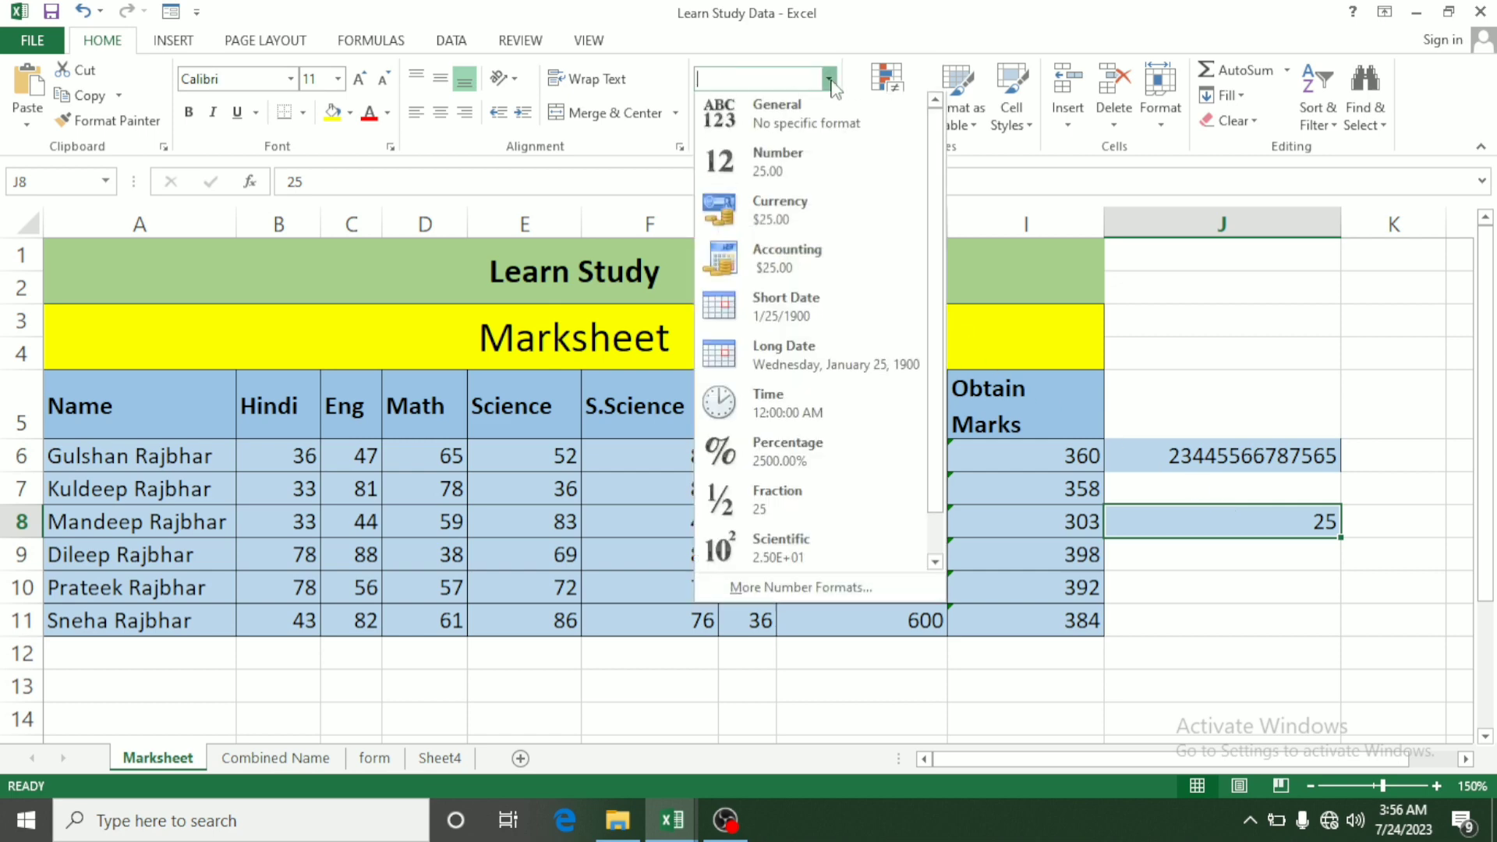
pyautogui.click(792, 223)
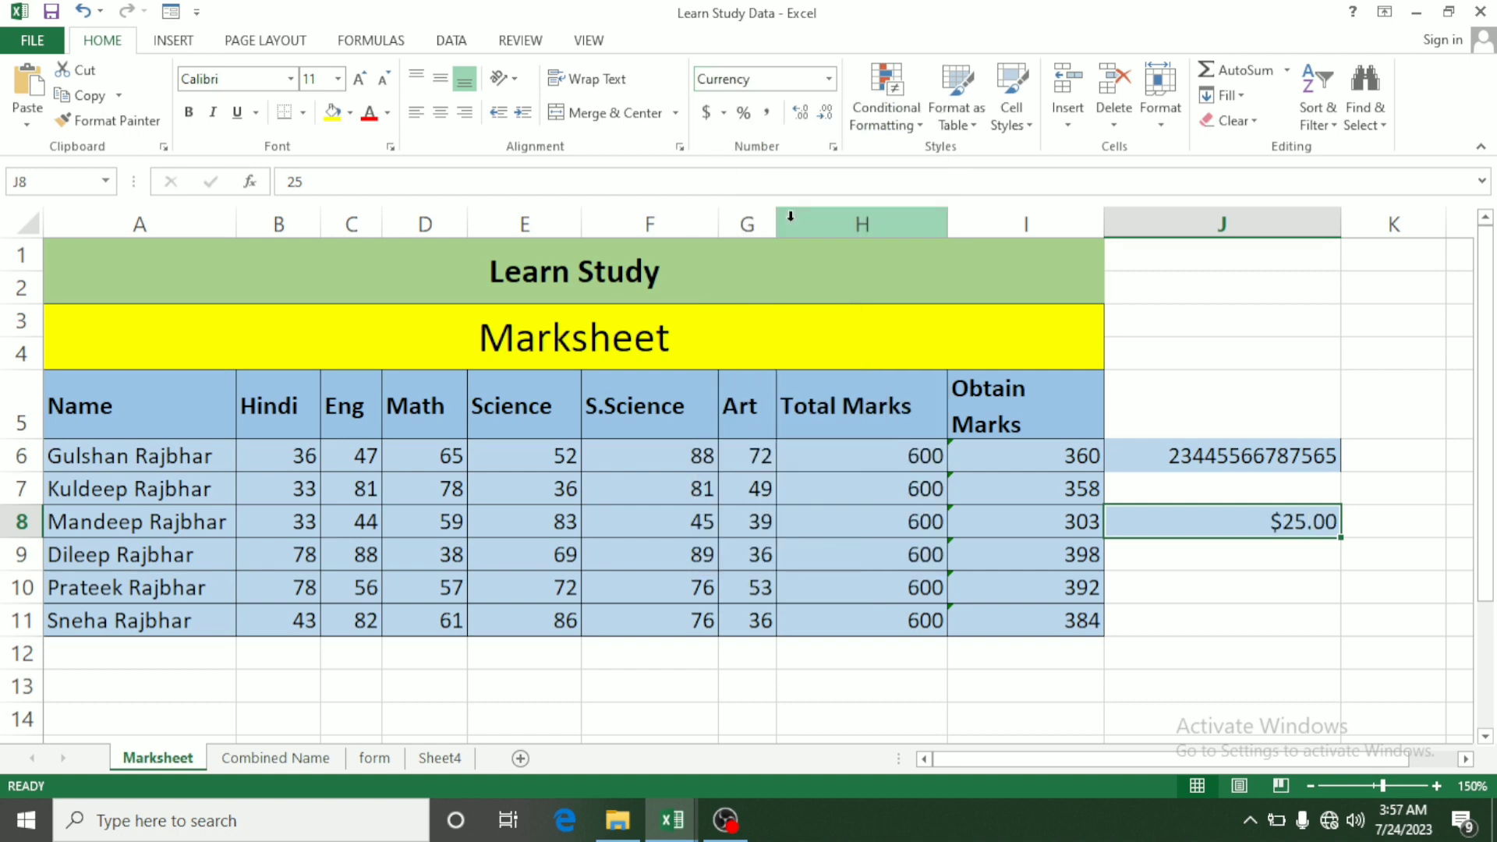
# Open the detailed number format settings for cell J8 and look through the available currency symbols by language and country
pyautogui.click(828, 81)
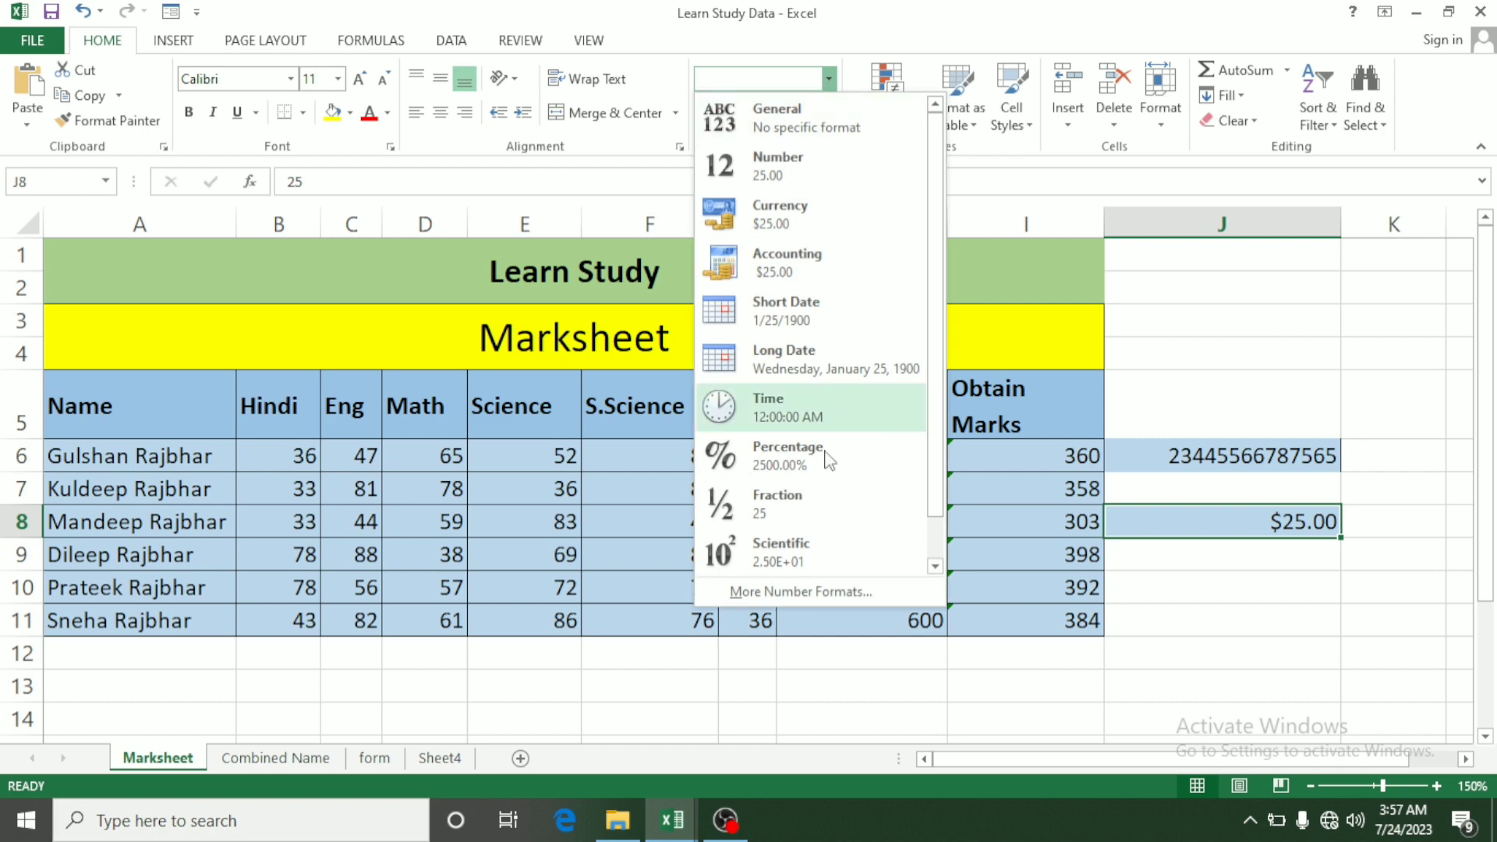
pyautogui.click(793, 589)
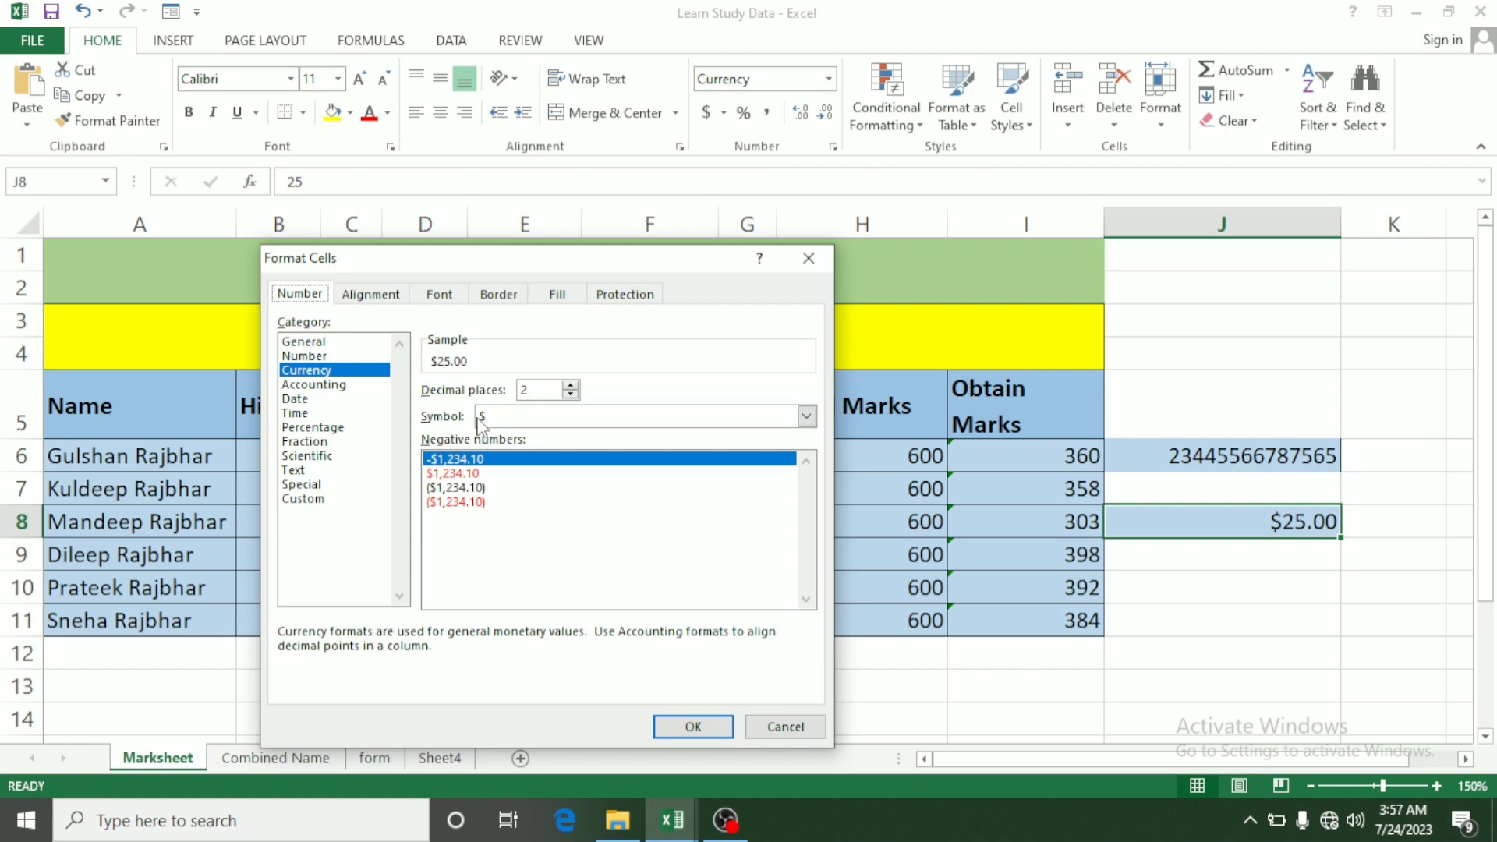
pyautogui.click(809, 419)
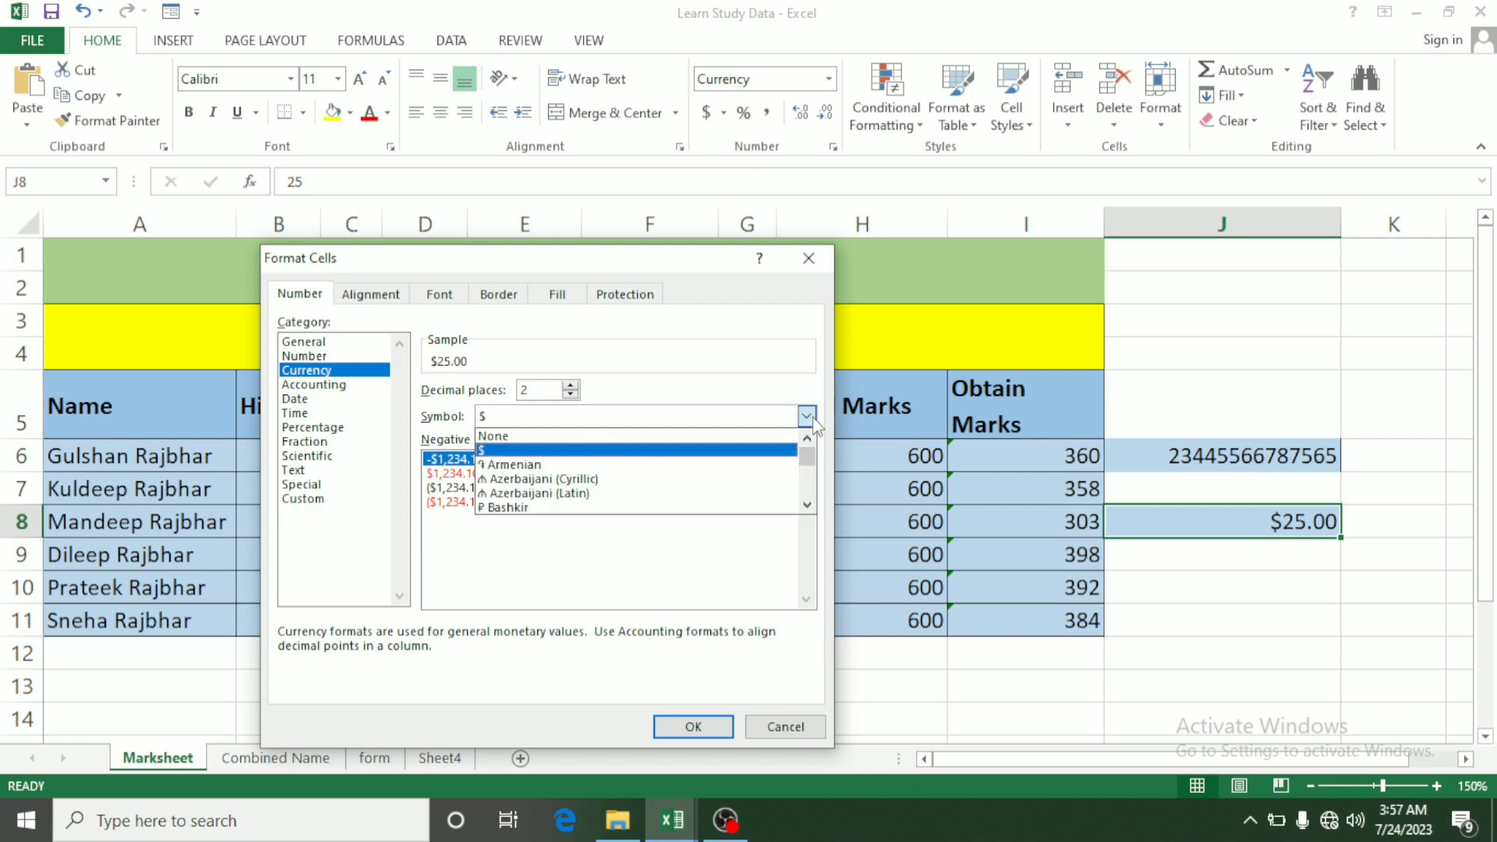
pyautogui.press('Down')
pyautogui.press('Down')
pyautogui.press('Down')
pyautogui.press('Down')
pyautogui.press('Down')
pyautogui.press('Down')
pyautogui.press('Down')
pyautogui.press('Down')
pyautogui.press('Down')
pyautogui.press('Down')
pyautogui.press('Down')
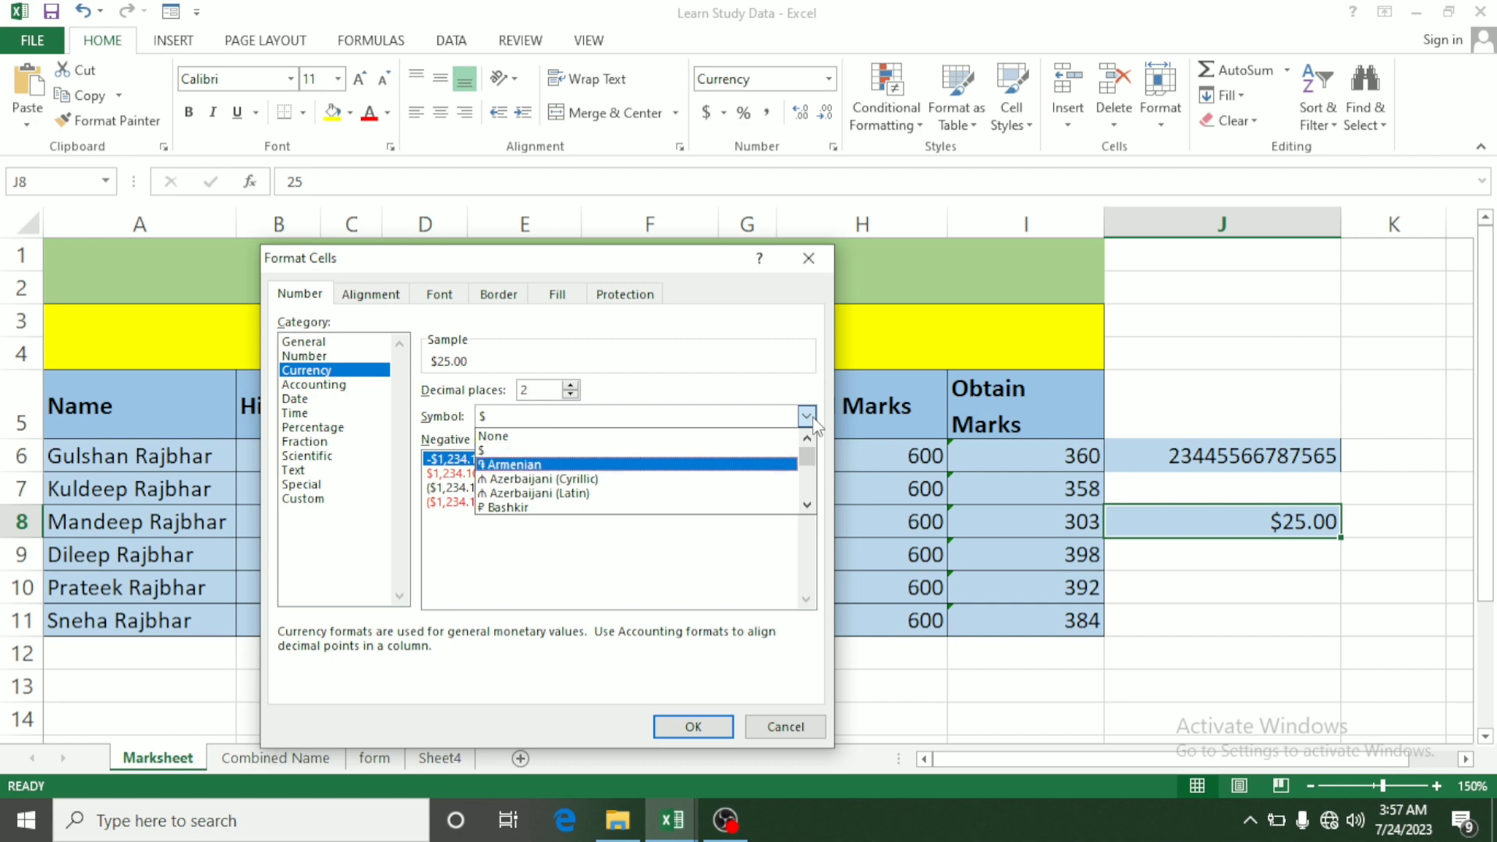
pyautogui.press('Down')
pyautogui.press('Down')
pyautogui.press('Down')
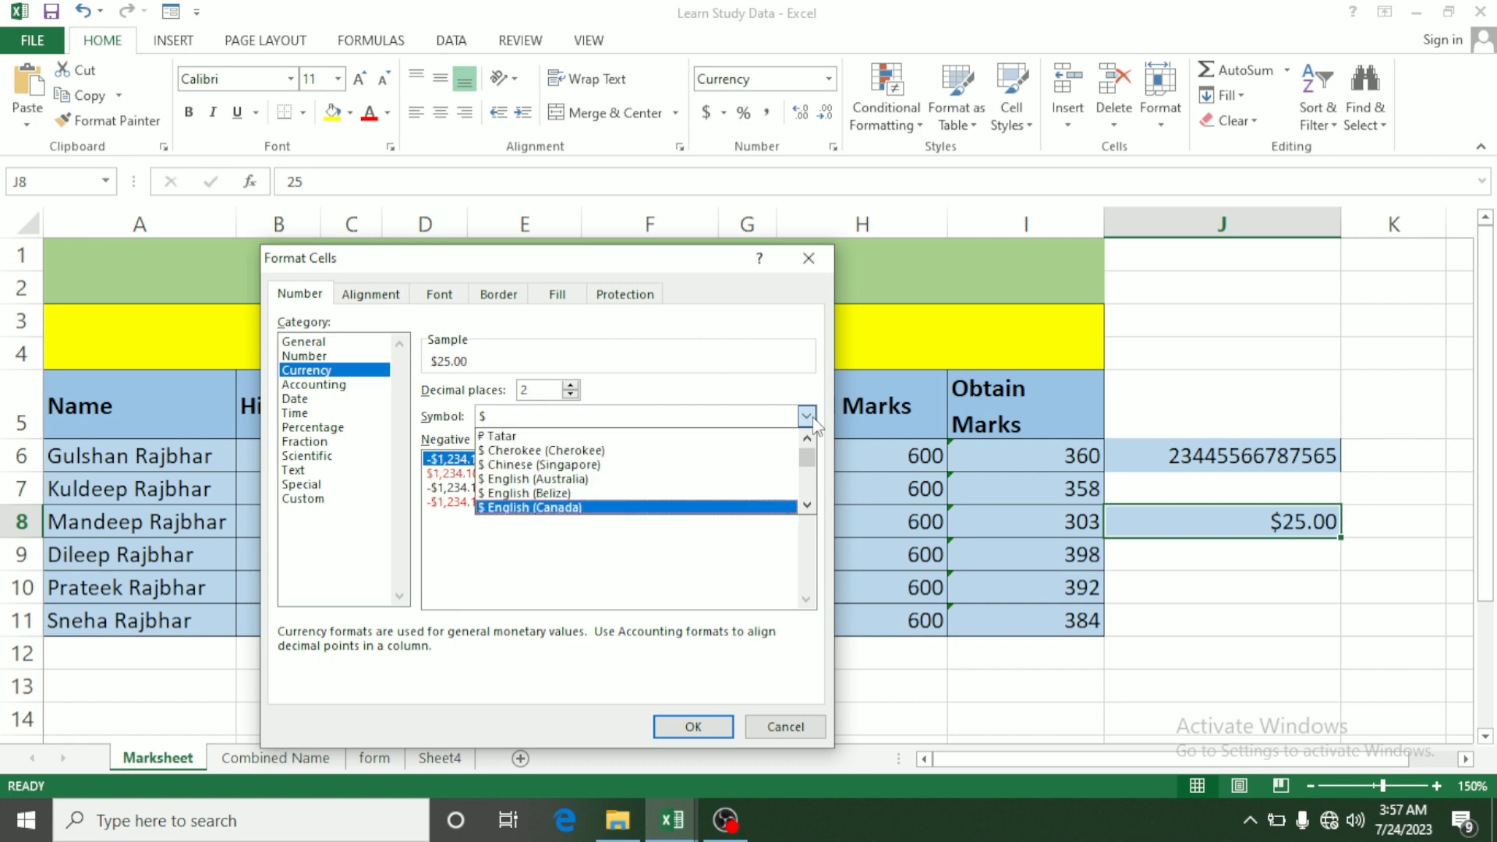
pyautogui.press('Down')
pyautogui.press('Down')
pyautogui.press('Down')
pyautogui.press('Down')
pyautogui.press('Down')
pyautogui.press('Down')
pyautogui.press('Down')
pyautogui.press('Down')
pyautogui.press('Down')
pyautogui.press('Down')
pyautogui.press('Down')
pyautogui.press('Down')
pyautogui.press('Down')
pyautogui.press('Down')
pyautogui.press('Down')
pyautogui.press('Down')
pyautogui.press('Down')
pyautogui.press('Down')
pyautogui.press('Down')
pyautogui.press('Down')
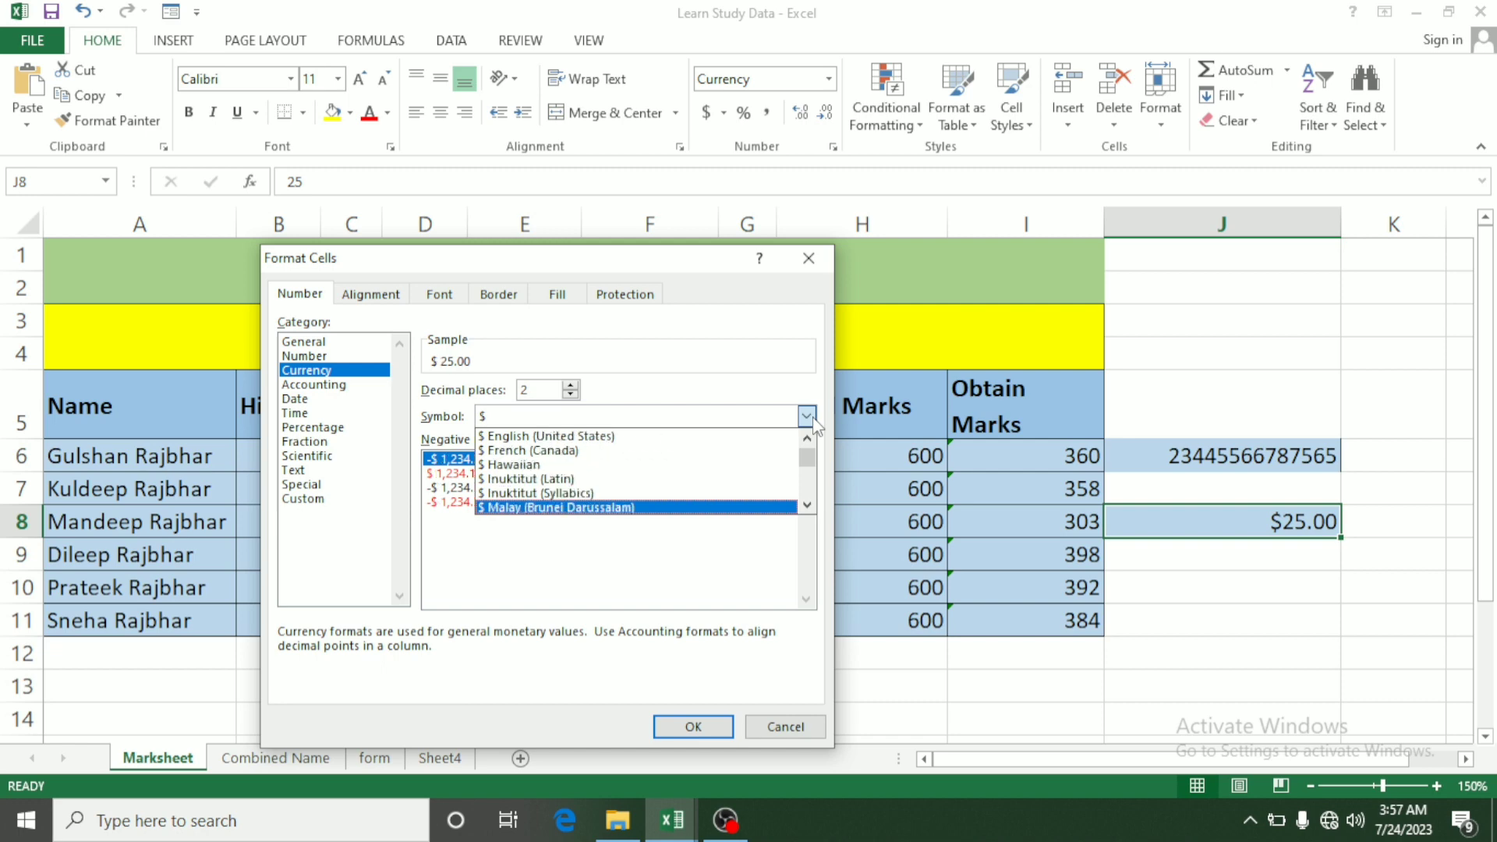
pyautogui.press('Down')
pyautogui.press('Down')
pyautogui.press('Down')
pyautogui.press('Down')
pyautogui.press('Down')
pyautogui.press('Down')
pyautogui.press('Down')
pyautogui.press('Down')
pyautogui.press('Down')
pyautogui.press('Down')
pyautogui.press('Down')
pyautogui.press('Down')
pyautogui.press('Down')
pyautogui.press('Down')
pyautogui.press('Down')
pyautogui.press('Down')
pyautogui.press('Down')
pyautogui.press('Down')
pyautogui.press('Down')
pyautogui.press('Down')
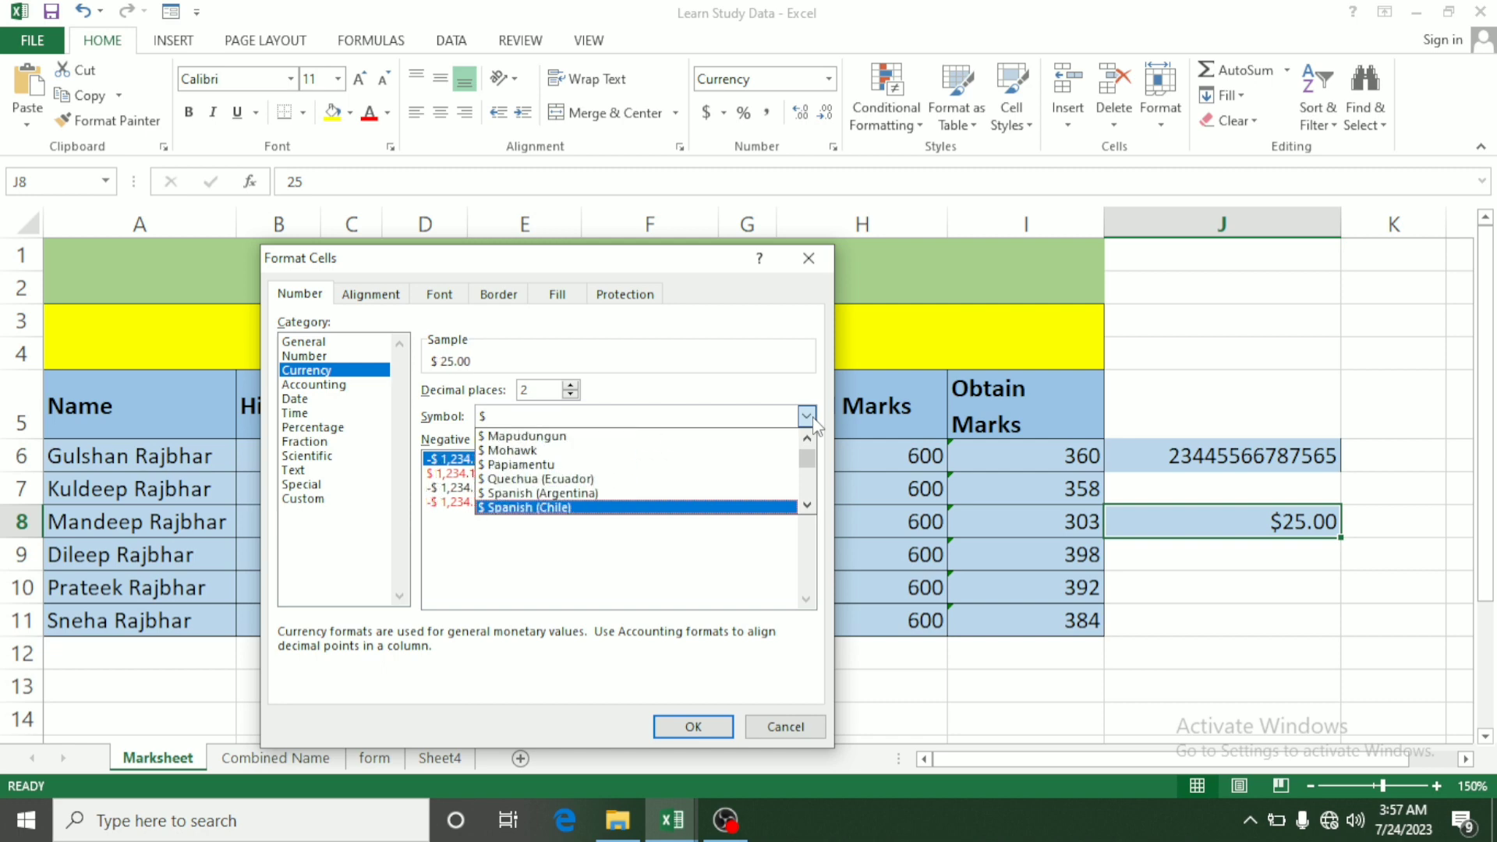
pyautogui.press('Down')
pyautogui.press('Down')
pyautogui.press('Down')
pyautogui.press('Down')
pyautogui.press('Down')
pyautogui.press('Down')
pyautogui.press('Down')
pyautogui.press('Down')
pyautogui.press('Down')
pyautogui.press('Down')
pyautogui.press('Down')
pyautogui.press('Down')
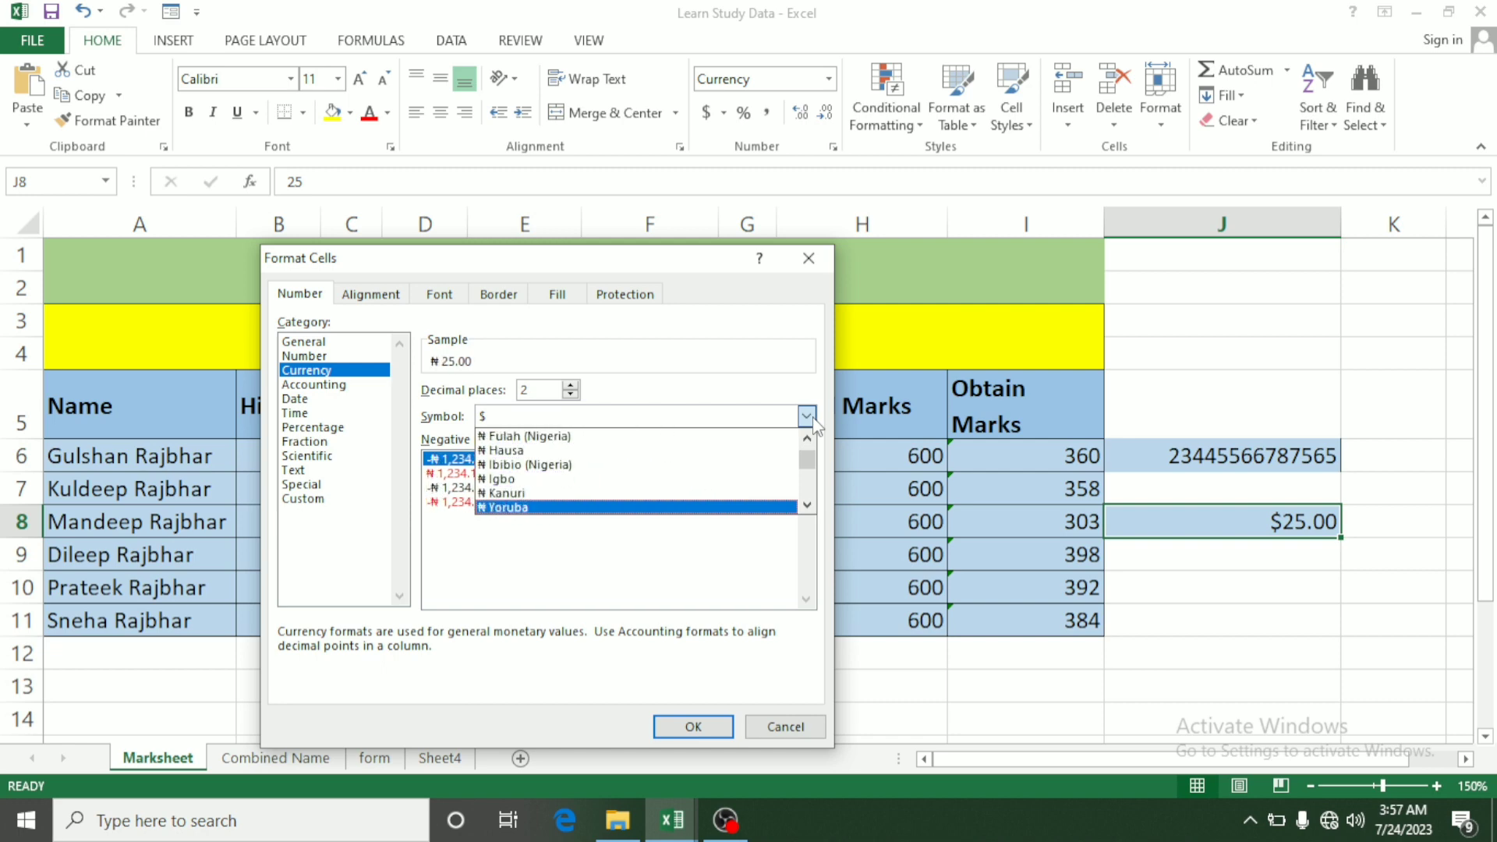
pyautogui.press('Down')
pyautogui.press('Down')
pyautogui.press('Down')
pyautogui.press('Down')
pyautogui.press('Down')
pyautogui.press('Down')
pyautogui.press('Down')
pyautogui.press('Down')
pyautogui.press('Down')
pyautogui.press('Down')
pyautogui.press('Down')
pyautogui.press('Down')
pyautogui.press('Down')
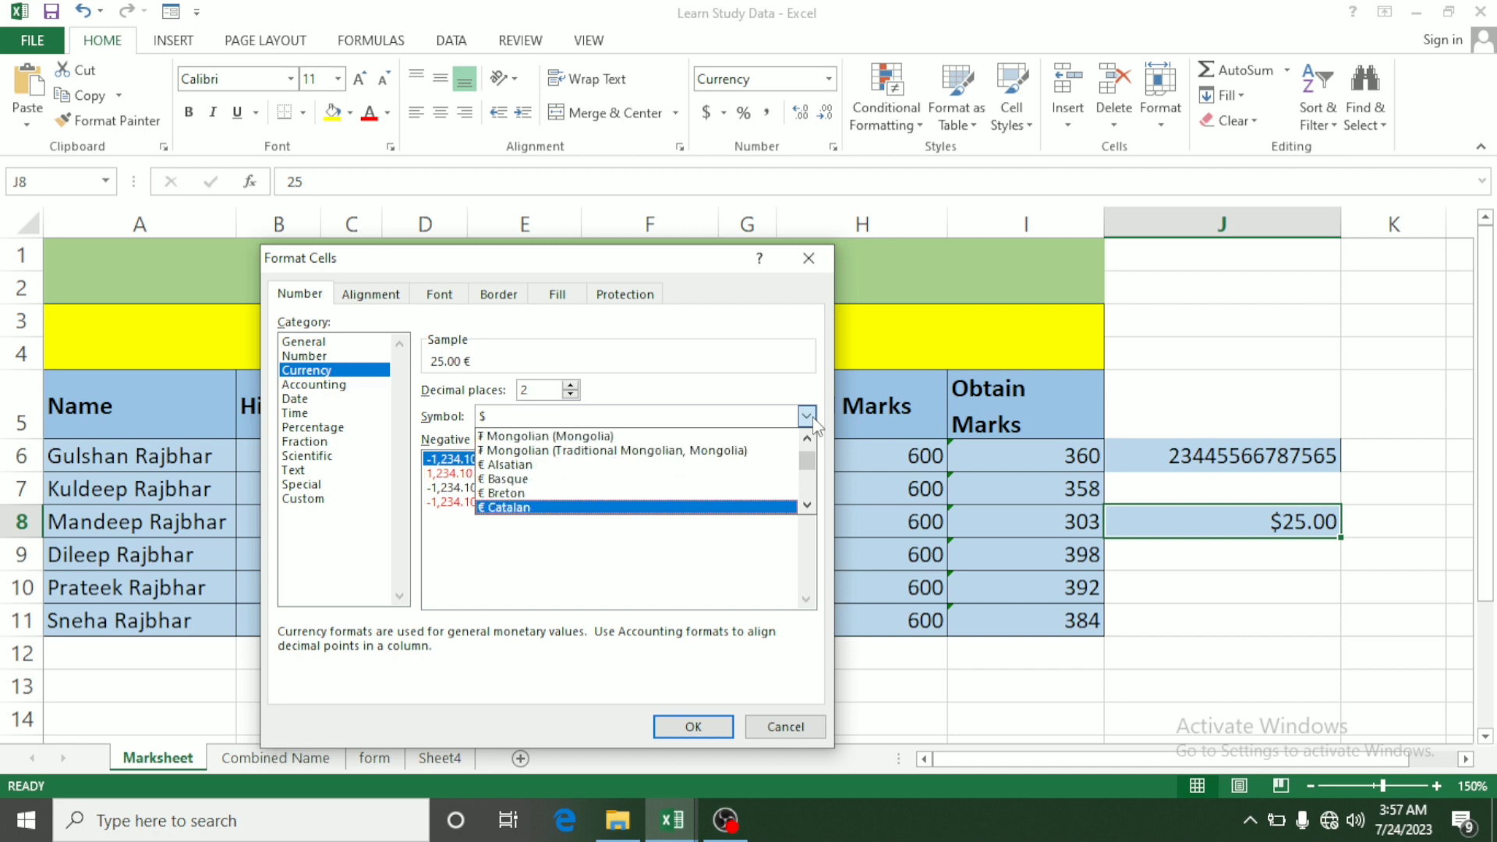
pyautogui.press('Down')
pyautogui.press('Down')
pyautogui.press('Down')
pyautogui.press('Down')
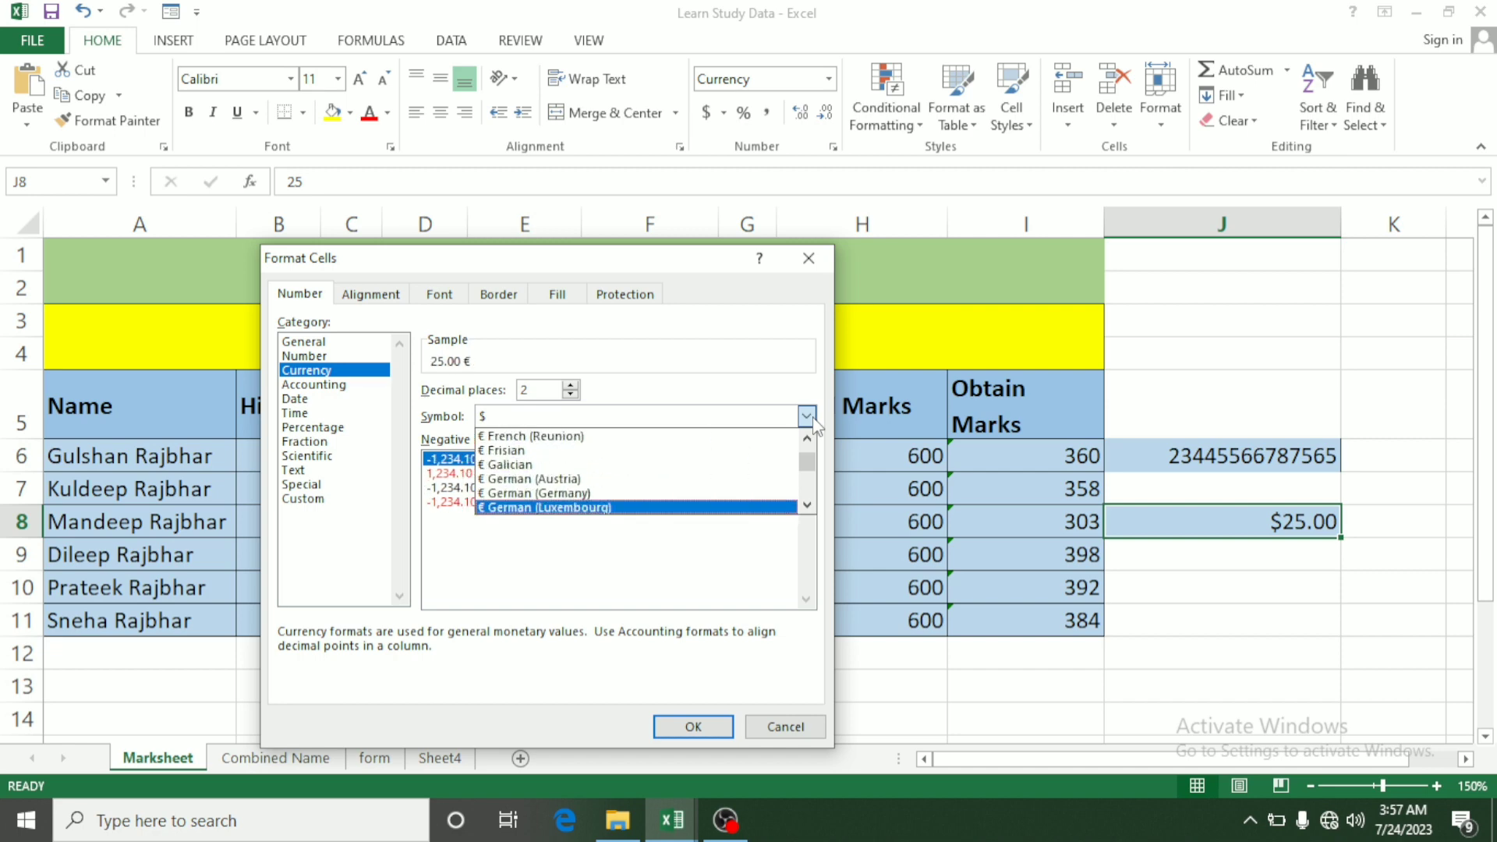
pyautogui.press('Down')
pyautogui.press('Down')
pyautogui.press('Down')
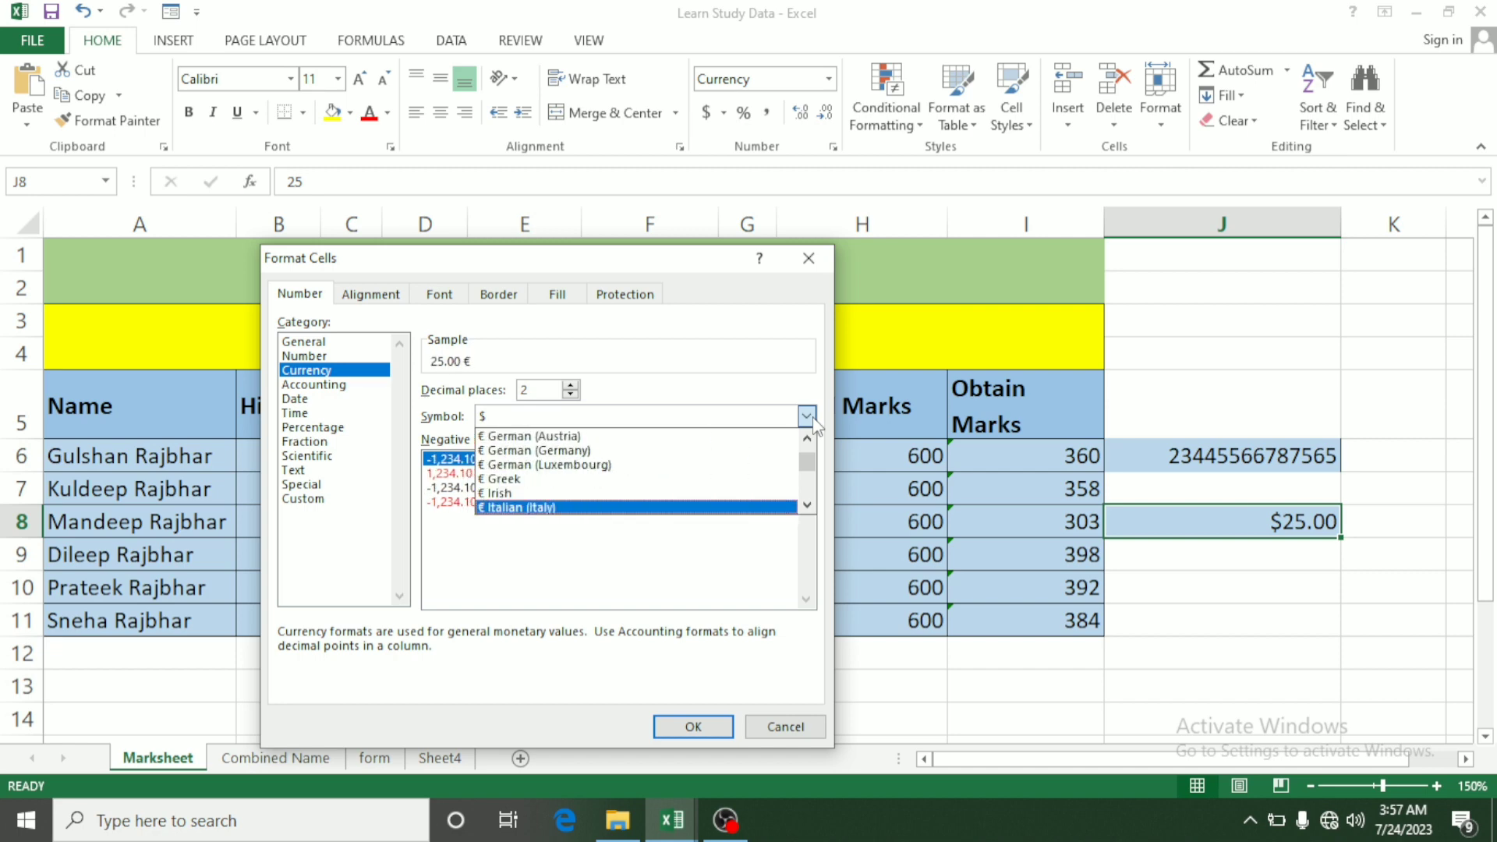
pyautogui.press('Down')
pyautogui.press('Down')
pyautogui.press('Down')
pyautogui.press('Down')
pyautogui.press('Down')
pyautogui.press('Down')
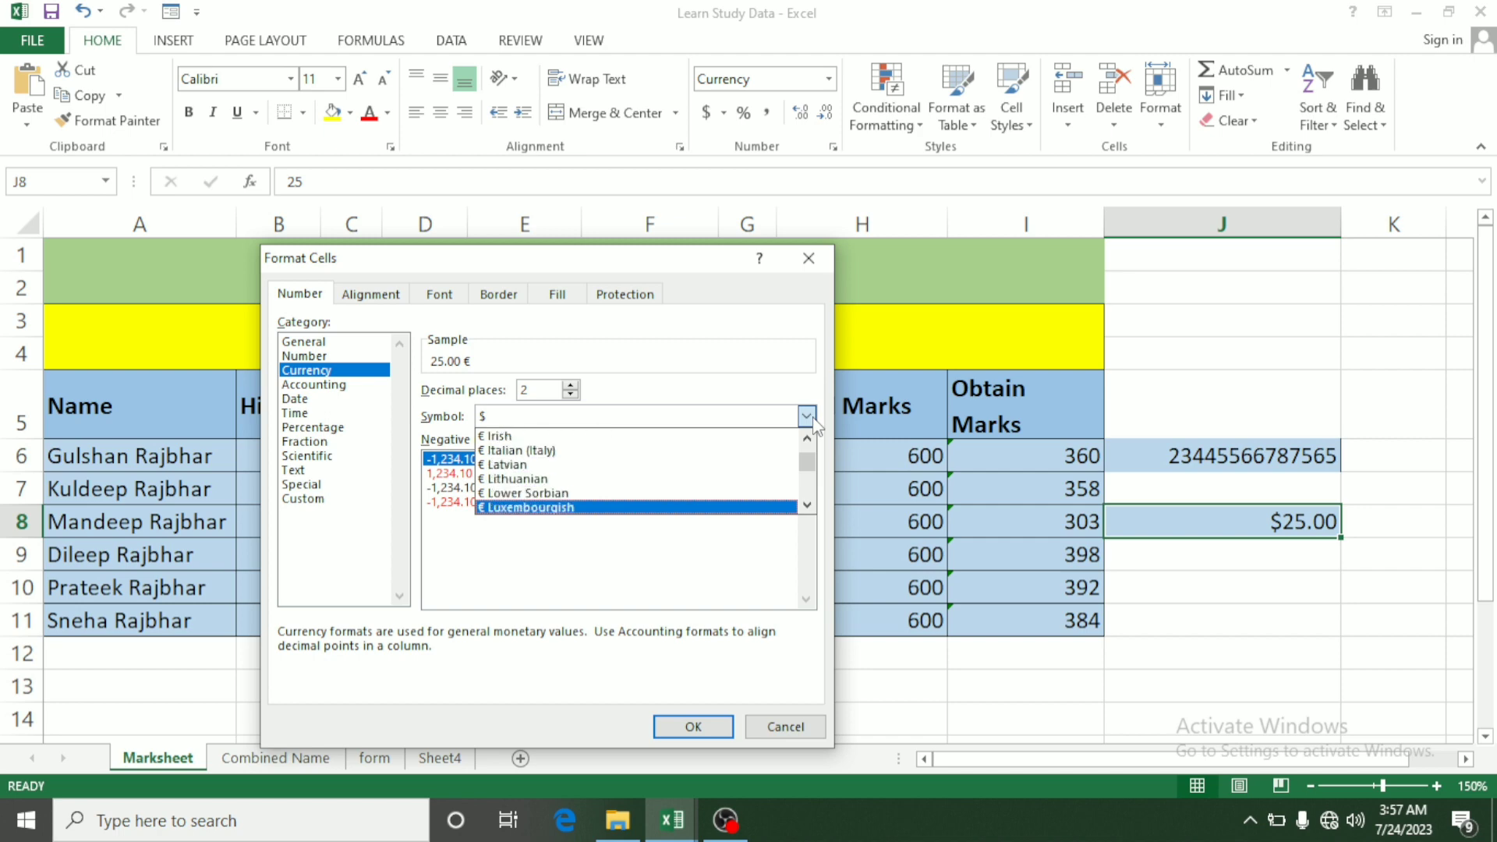
# Search cell J8's currency symbol list for codes starting with I and N, and browse from IDR through to ZWR
pyautogui.press('i')
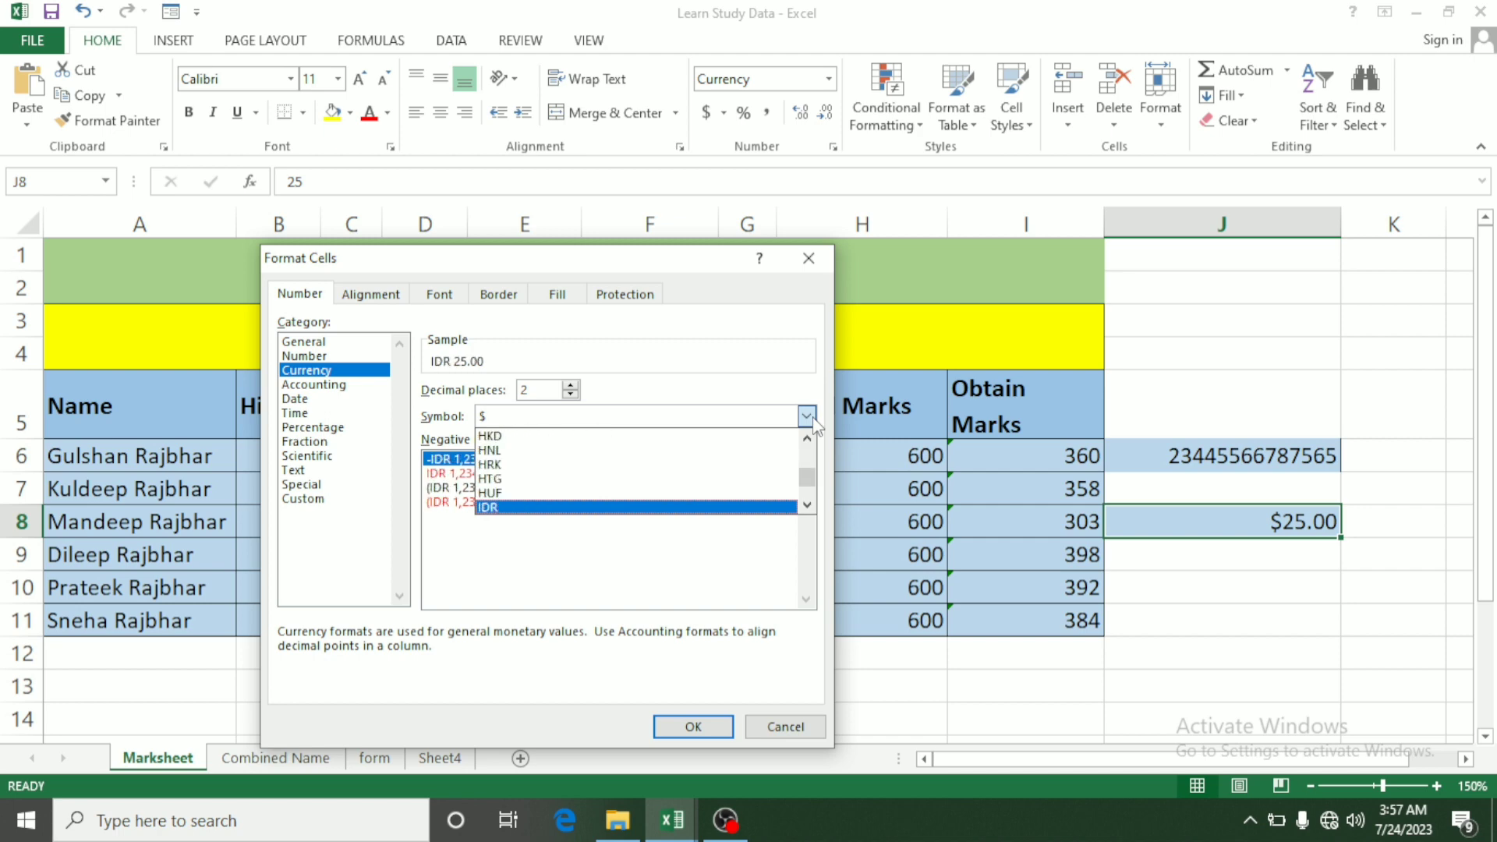
pyautogui.press('n')
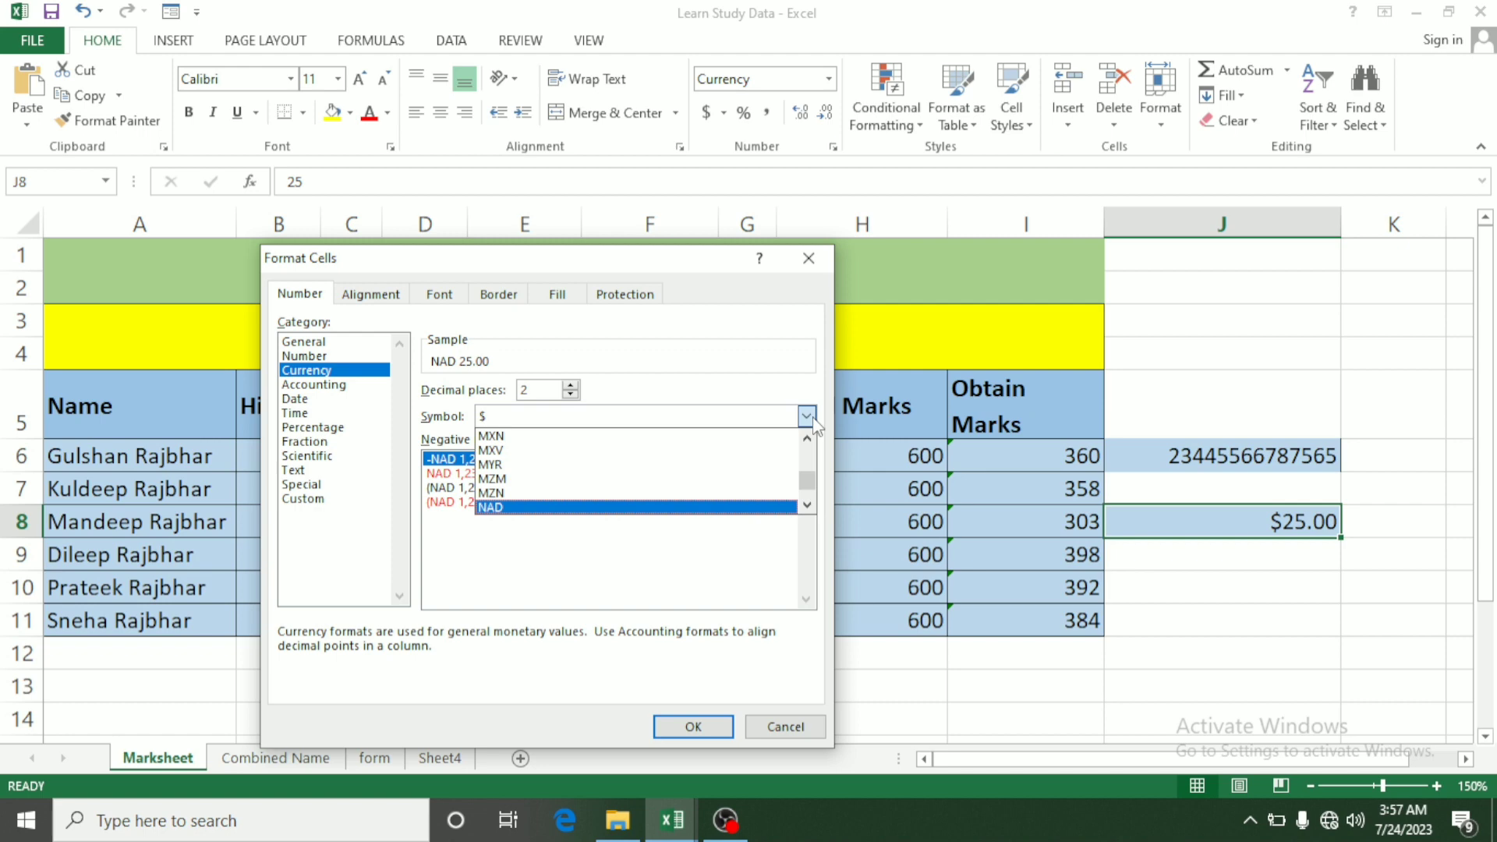
pyautogui.press('i')
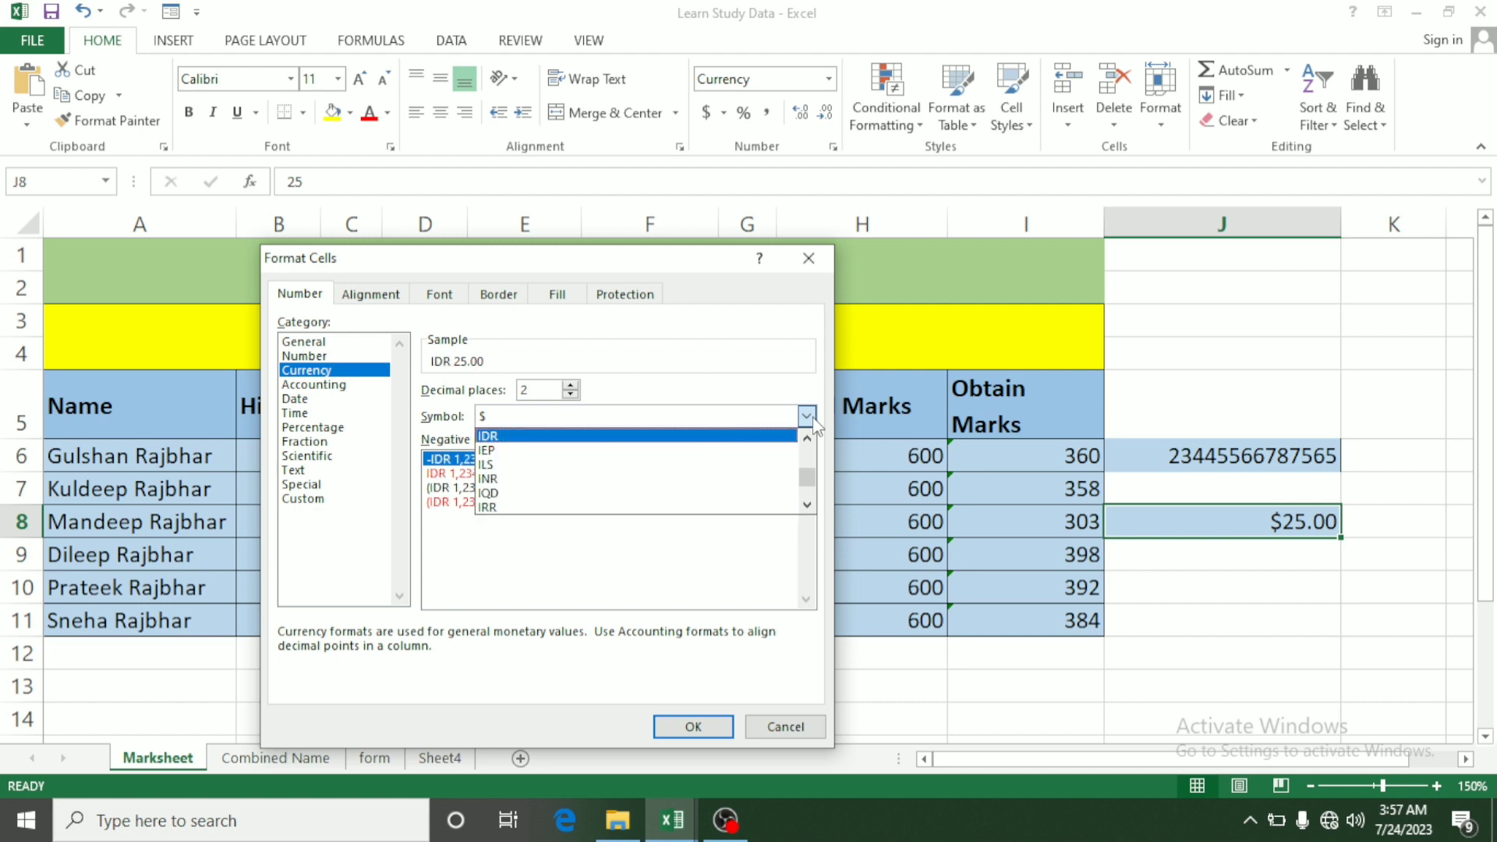
pyautogui.press('Down')
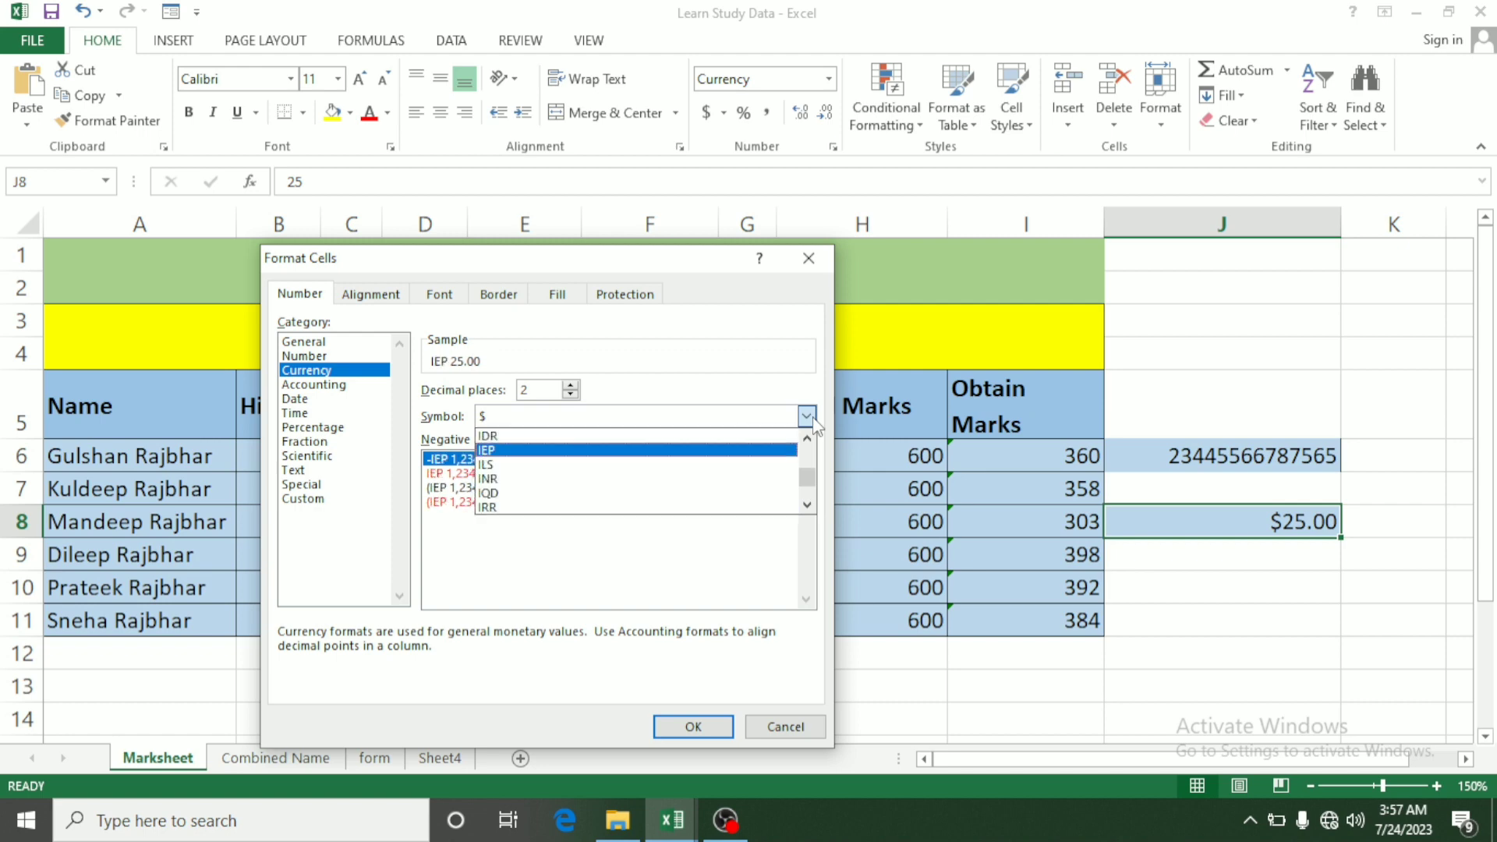
pyautogui.press('Down')
pyautogui.press('Down')
pyautogui.press('Down')
pyautogui.press('Down')
pyautogui.press('Down')
pyautogui.press('Down')
pyautogui.press('Down')
pyautogui.press('Down')
pyautogui.press('Down')
pyautogui.press('Down')
pyautogui.press('Down')
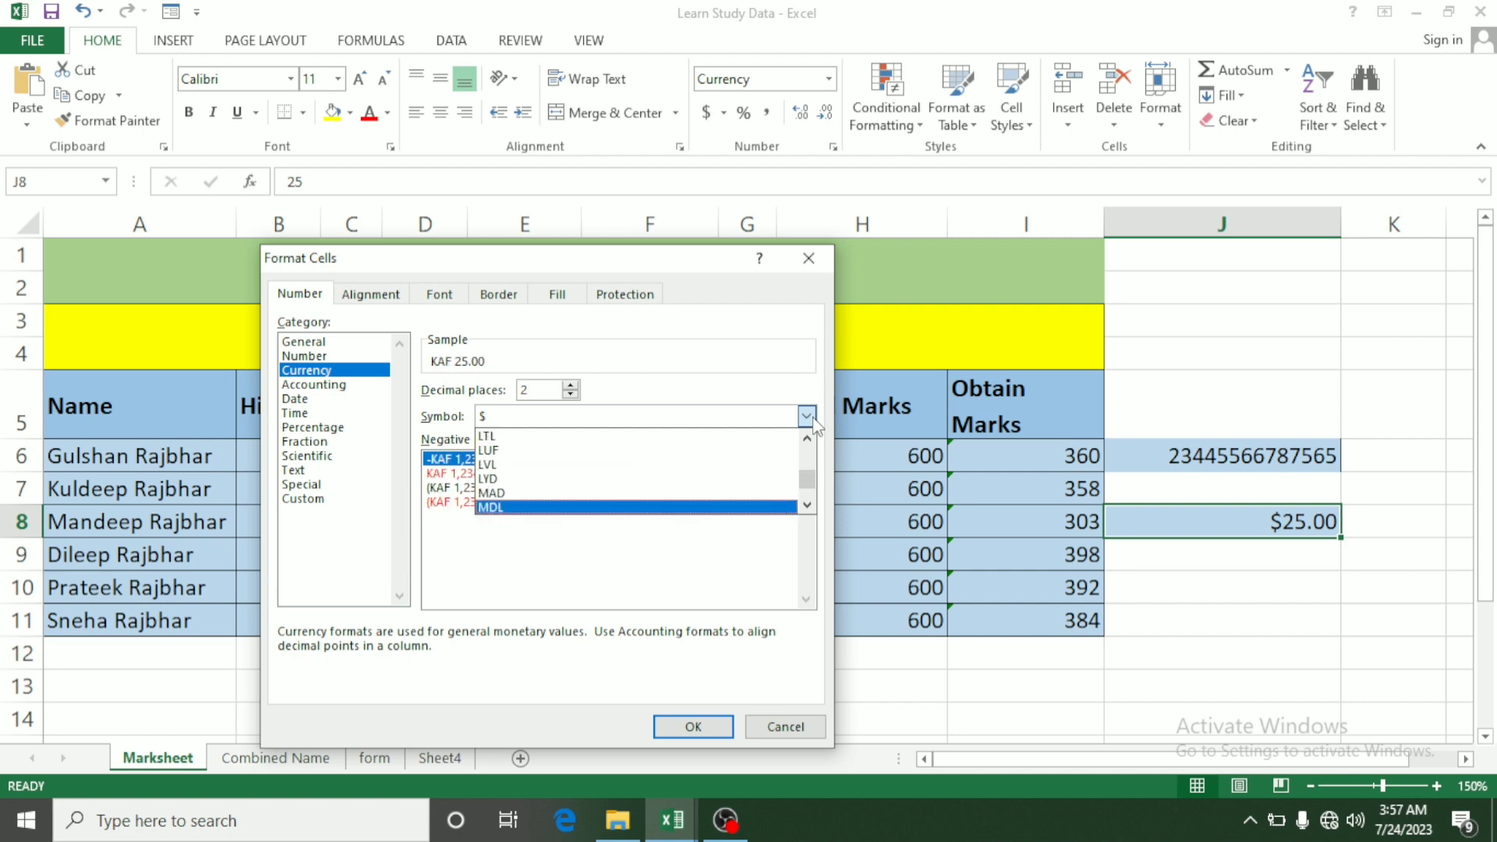
pyautogui.press('Down')
pyautogui.press('Down')
pyautogui.press('Down')
pyautogui.press('Down')
pyautogui.press('Down')
pyautogui.press('Down')
pyautogui.press('Down')
pyautogui.press('Down')
pyautogui.press('Down')
pyautogui.press('Down')
pyautogui.press('Down')
pyautogui.press('Down')
pyautogui.press('Down')
pyautogui.press('Down')
pyautogui.press('Down')
pyautogui.press('Down')
pyautogui.press('Down')
pyautogui.press('Down')
pyautogui.press('Down')
pyautogui.press('Down')
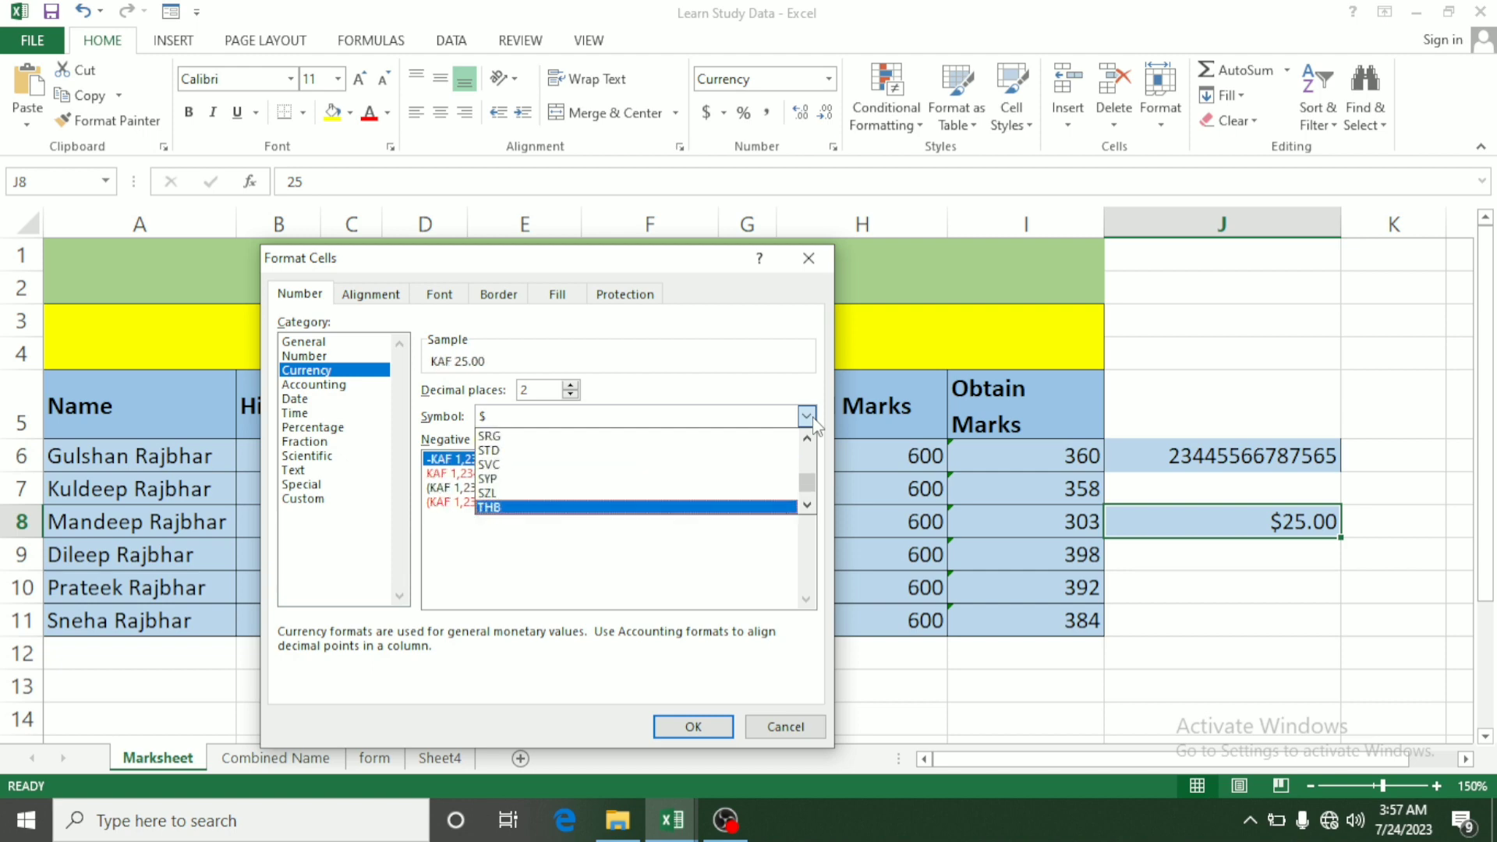
pyautogui.press('Down')
pyautogui.press('Down')
pyautogui.press('Down')
pyautogui.press('Down')
pyautogui.press('Down')
pyautogui.press('Down')
pyautogui.press('Down')
pyautogui.press('Down')
pyautogui.press('Down')
pyautogui.press('Down')
pyautogui.press('Down')
pyautogui.press('Down')
pyautogui.press('Down')
pyautogui.press('Down')
pyautogui.press('Down')
pyautogui.press('Down')
pyautogui.press('Down')
pyautogui.press('Down')
pyautogui.press('Down')
pyautogui.press('Down')
pyautogui.press('Down')
pyautogui.press('Down')
pyautogui.press('Down')
pyautogui.press('Down')
pyautogui.press('Down')
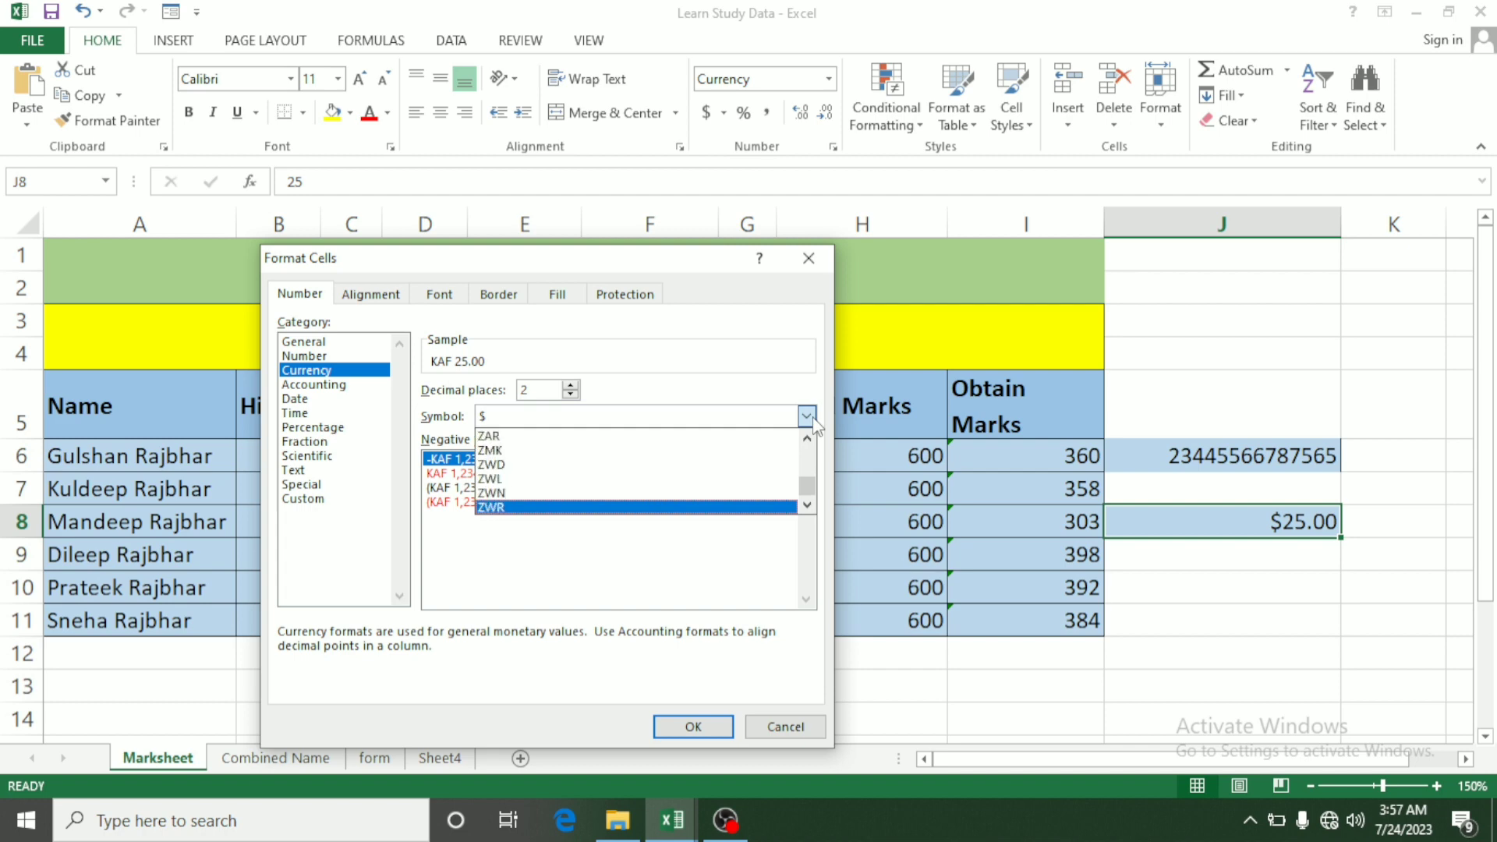
# Browse cell J8's currency symbol list backward from ZWR through the three-letter codes to the Arabic (Iraq) entry
pyautogui.press('Up')
pyautogui.press('Up')
pyautogui.press('Up')
pyautogui.press('Up')
pyautogui.press('Up')
pyautogui.press('Up')
pyautogui.press('Up')
pyautogui.press('Up')
pyautogui.press('Up')
pyautogui.press('Up')
pyautogui.press('Up')
pyautogui.press('Up')
pyautogui.press('Up')
pyautogui.press('Up')
pyautogui.press('Up')
pyautogui.press('Up')
pyautogui.press('Up')
pyautogui.press('Up')
pyautogui.press('Up')
pyautogui.press('Up')
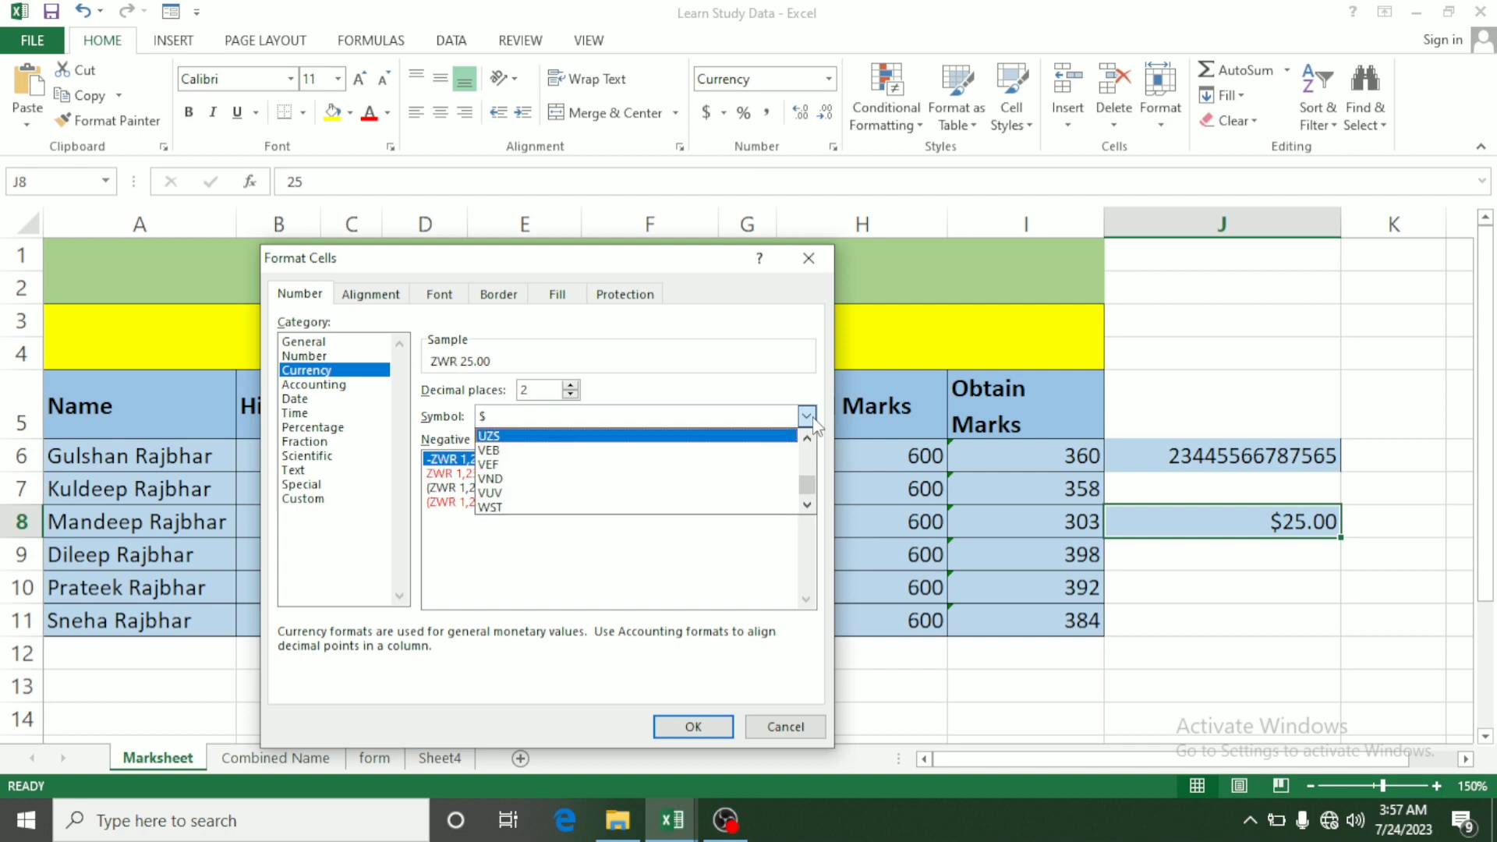
pyautogui.press('Up')
pyautogui.press('Up')
pyautogui.press('Up')
pyautogui.press('Up')
pyautogui.press('Up')
pyautogui.press('Up')
pyautogui.press('Up')
pyautogui.press('Up')
pyautogui.press('Up')
pyautogui.press('Up')
pyautogui.press('Up')
pyautogui.press('Up')
pyautogui.press('Up')
pyautogui.press('Up')
pyautogui.press('Up')
pyautogui.press('Up')
pyautogui.press('Up')
pyautogui.press('Up')
pyautogui.press('Up')
pyautogui.press('Up')
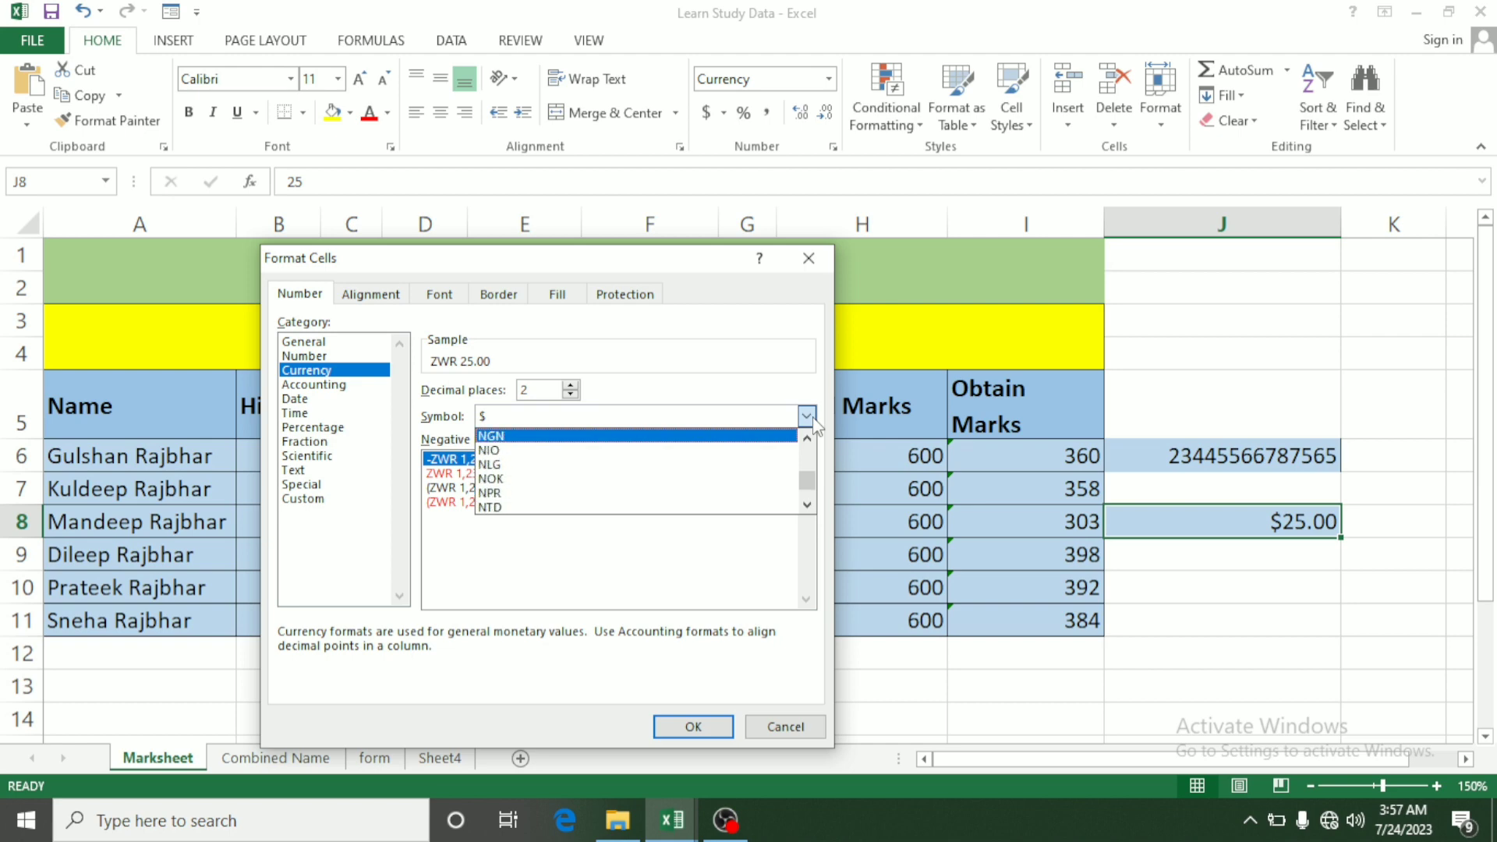
pyautogui.press('Up')
pyautogui.press('Up')
pyautogui.press('Up')
pyautogui.press('Up')
pyautogui.press('Up')
pyautogui.press('Up')
pyautogui.press('Up')
pyautogui.press('Up')
pyautogui.press('Up')
pyautogui.press('Up')
pyautogui.press('Up')
pyautogui.press('Up')
pyautogui.press('Up')
pyautogui.press('Up')
pyautogui.press('Up')
pyautogui.press('Up')
pyautogui.press('Up')
pyautogui.press('Up')
pyautogui.press('Up')
pyautogui.press('Up')
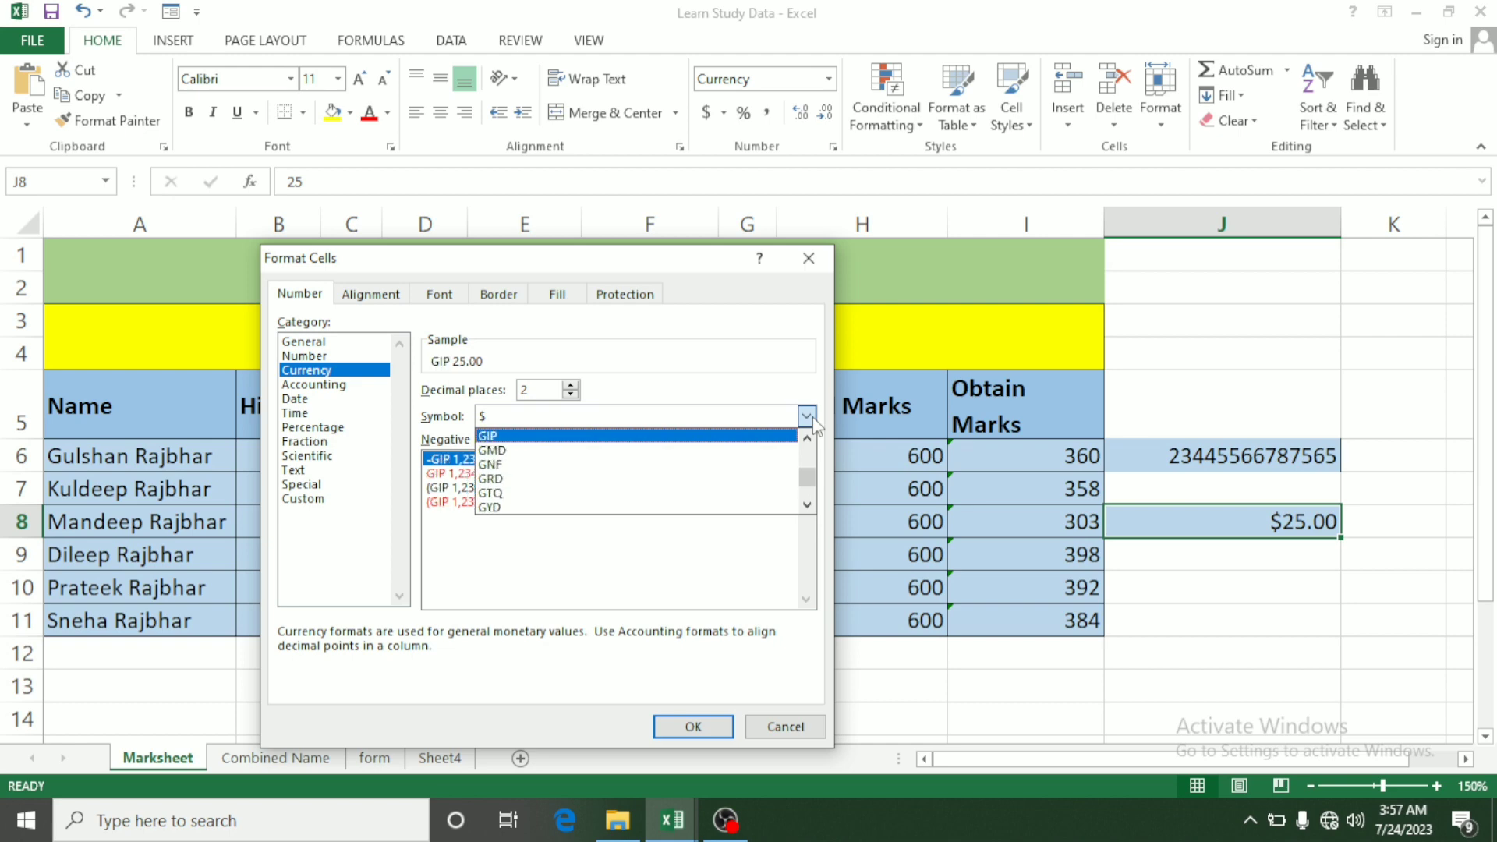
pyautogui.press('Up')
pyautogui.press('Up')
pyautogui.press('Up')
pyautogui.press('Up')
pyautogui.press('Up')
pyautogui.press('Up')
pyautogui.press('Up')
pyautogui.press('Up')
pyautogui.press('Up')
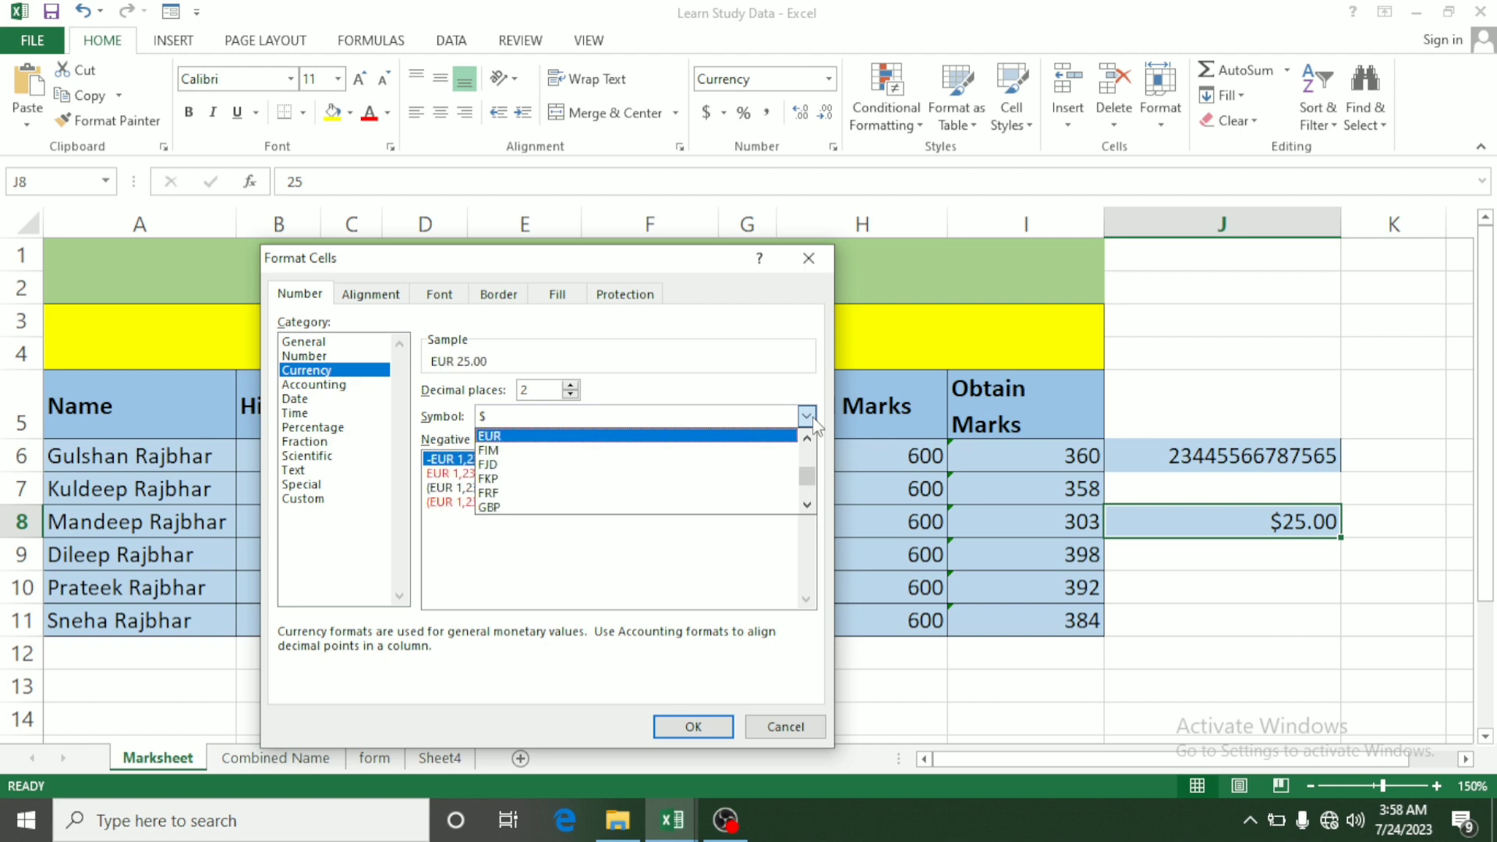
pyautogui.press('Up')
pyautogui.press('Up')
pyautogui.press('Up')
pyautogui.press('Up')
pyautogui.press('Up')
pyautogui.press('Up')
pyautogui.press('Up')
pyautogui.press('Up')
pyautogui.press('Up')
pyautogui.press('Up')
pyautogui.press('Up')
pyautogui.press('Up')
pyautogui.press('Up')
pyautogui.press('Up')
pyautogui.press('Up')
pyautogui.press('Up')
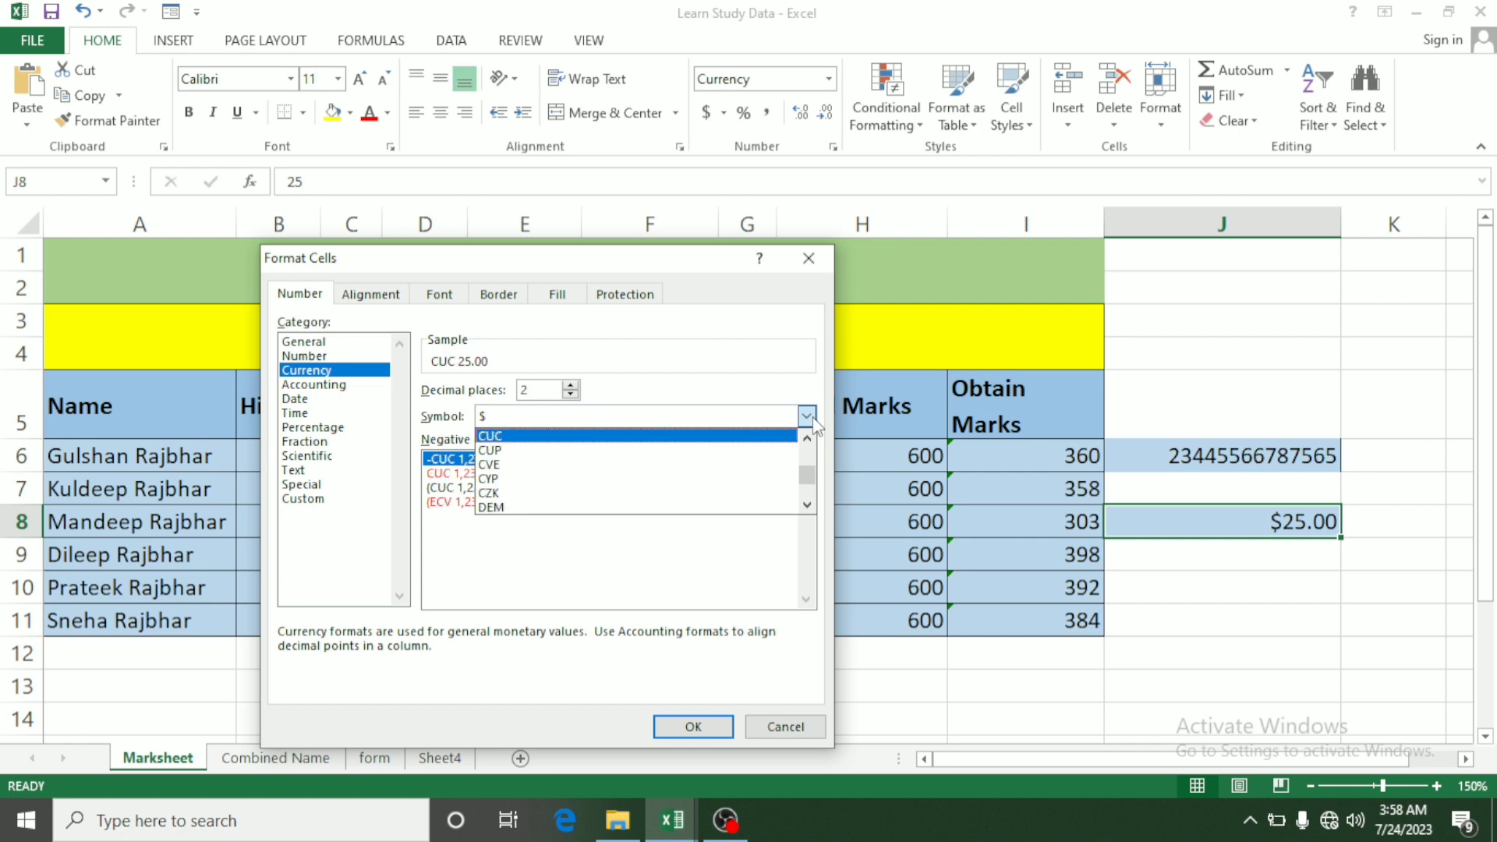
pyautogui.press('Up')
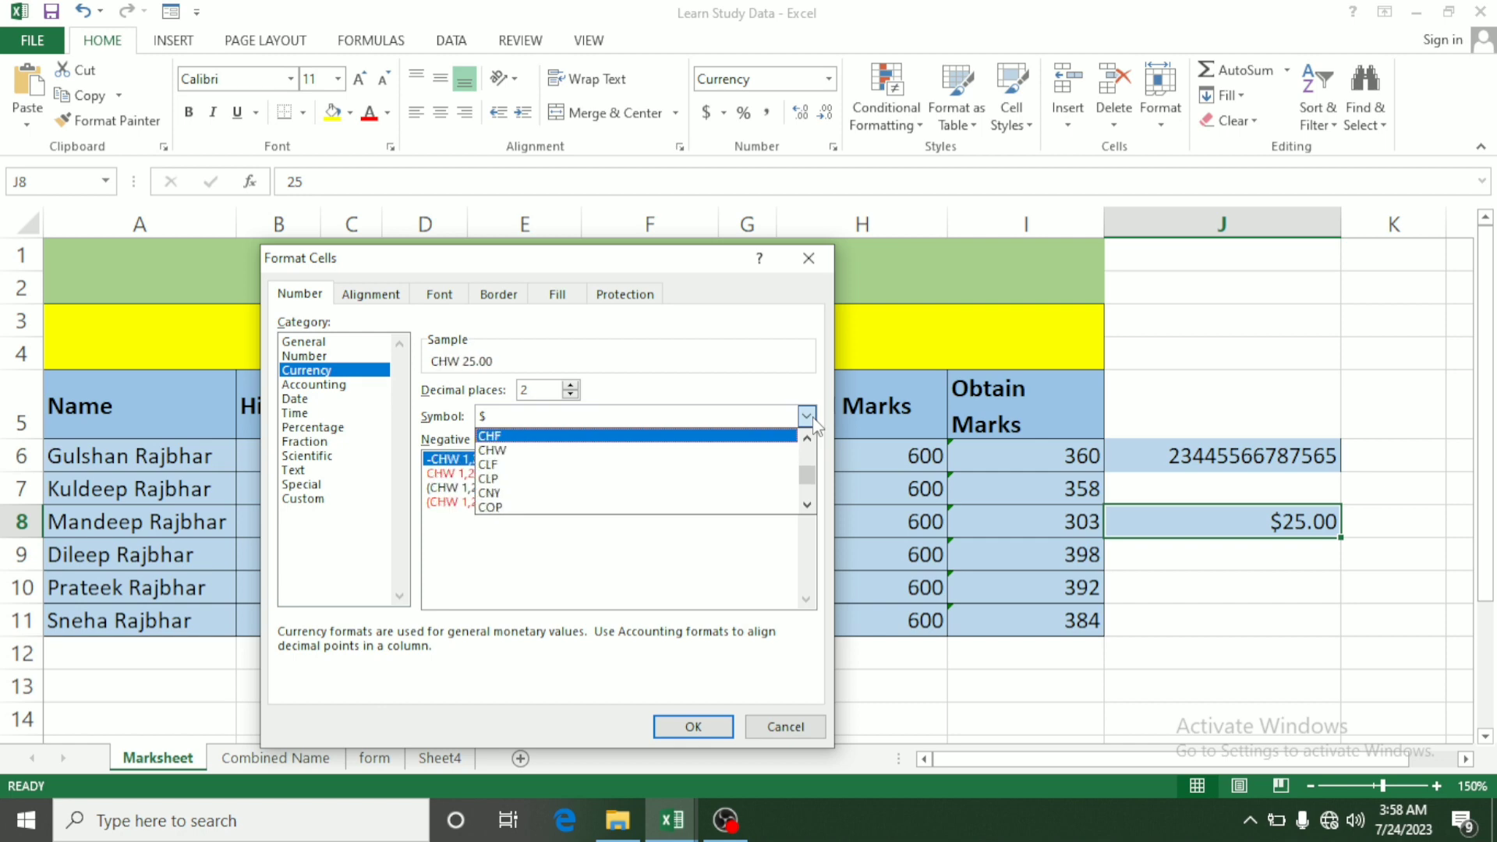
pyautogui.press('Up')
pyautogui.press('Up')
pyautogui.press('Up')
pyautogui.press('Up')
pyautogui.press('Up')
pyautogui.press('Up')
pyautogui.press('Up')
pyautogui.press('Up')
pyautogui.press('Up')
pyautogui.press('Up')
pyautogui.press('Up')
pyautogui.press('Up')
pyautogui.press('Up')
pyautogui.press('Up')
pyautogui.press('Up')
pyautogui.press('Up')
pyautogui.press('Up')
pyautogui.press('Up')
pyautogui.press('Up')
pyautogui.press('Up')
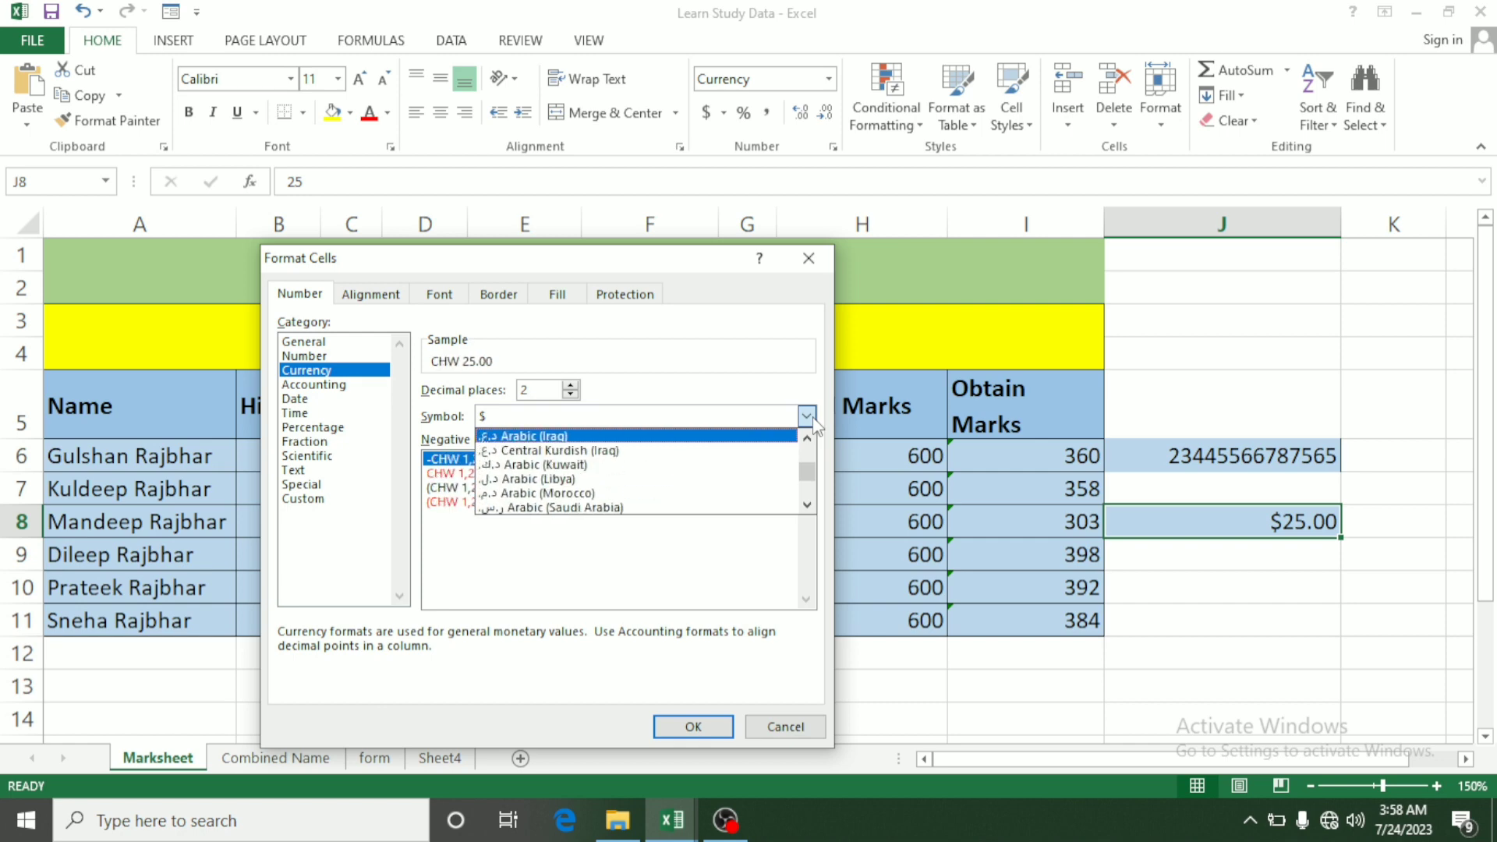
# Browse the currency symbols forward from Central Kurdish (Iraq) through the Arabic, Persian and Nepali entries to ADP
pyautogui.press('Down')
pyautogui.press('Down')
pyautogui.press('Down')
pyautogui.press('Down')
pyautogui.press('Down')
pyautogui.press('Down')
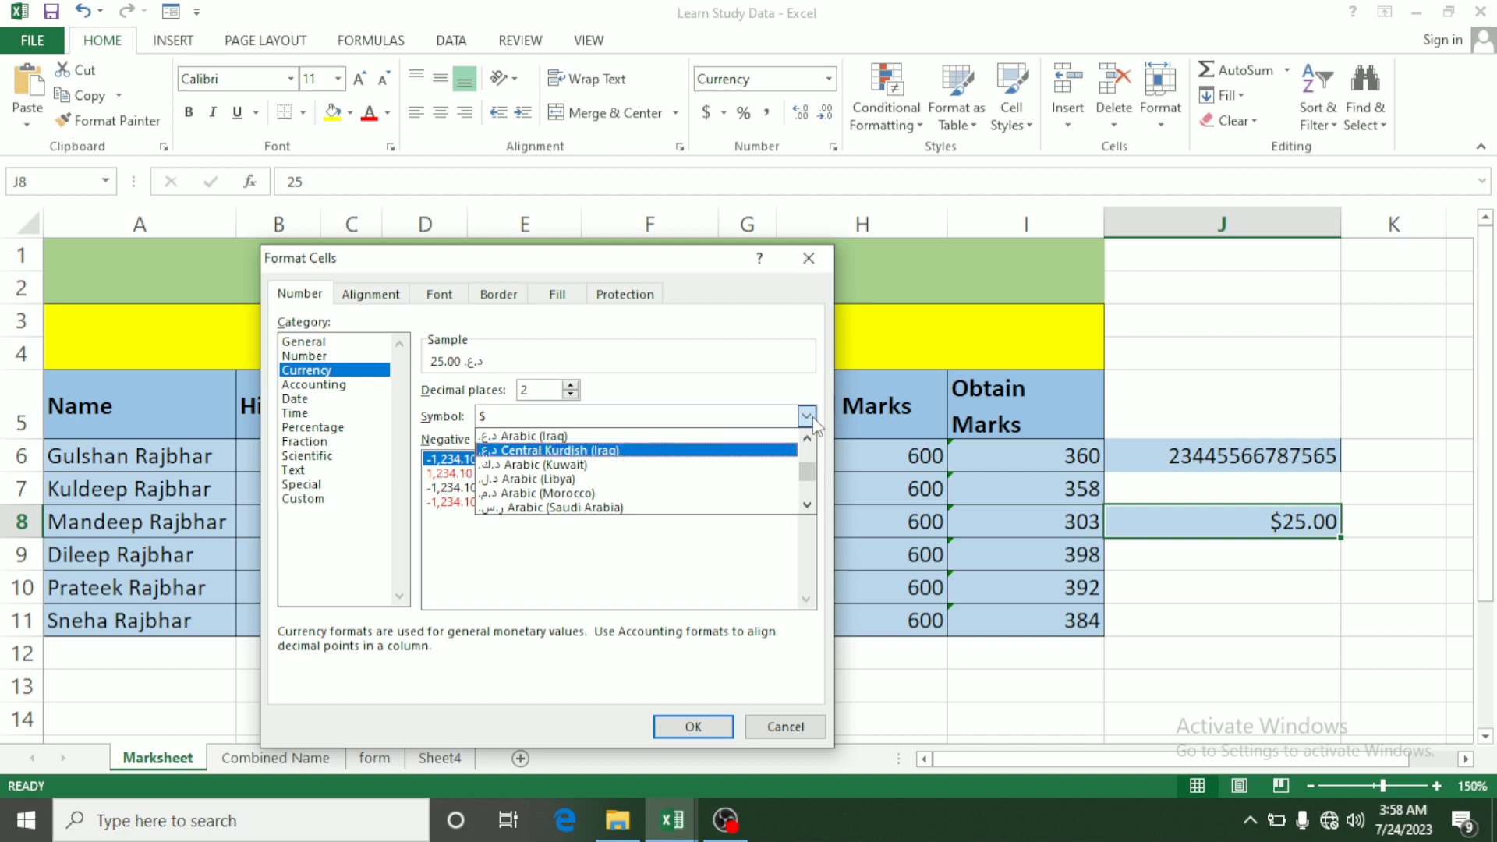
pyautogui.press('Down')
pyautogui.press('Down')
pyautogui.press('Down')
pyautogui.press('Down')
pyautogui.press('Down')
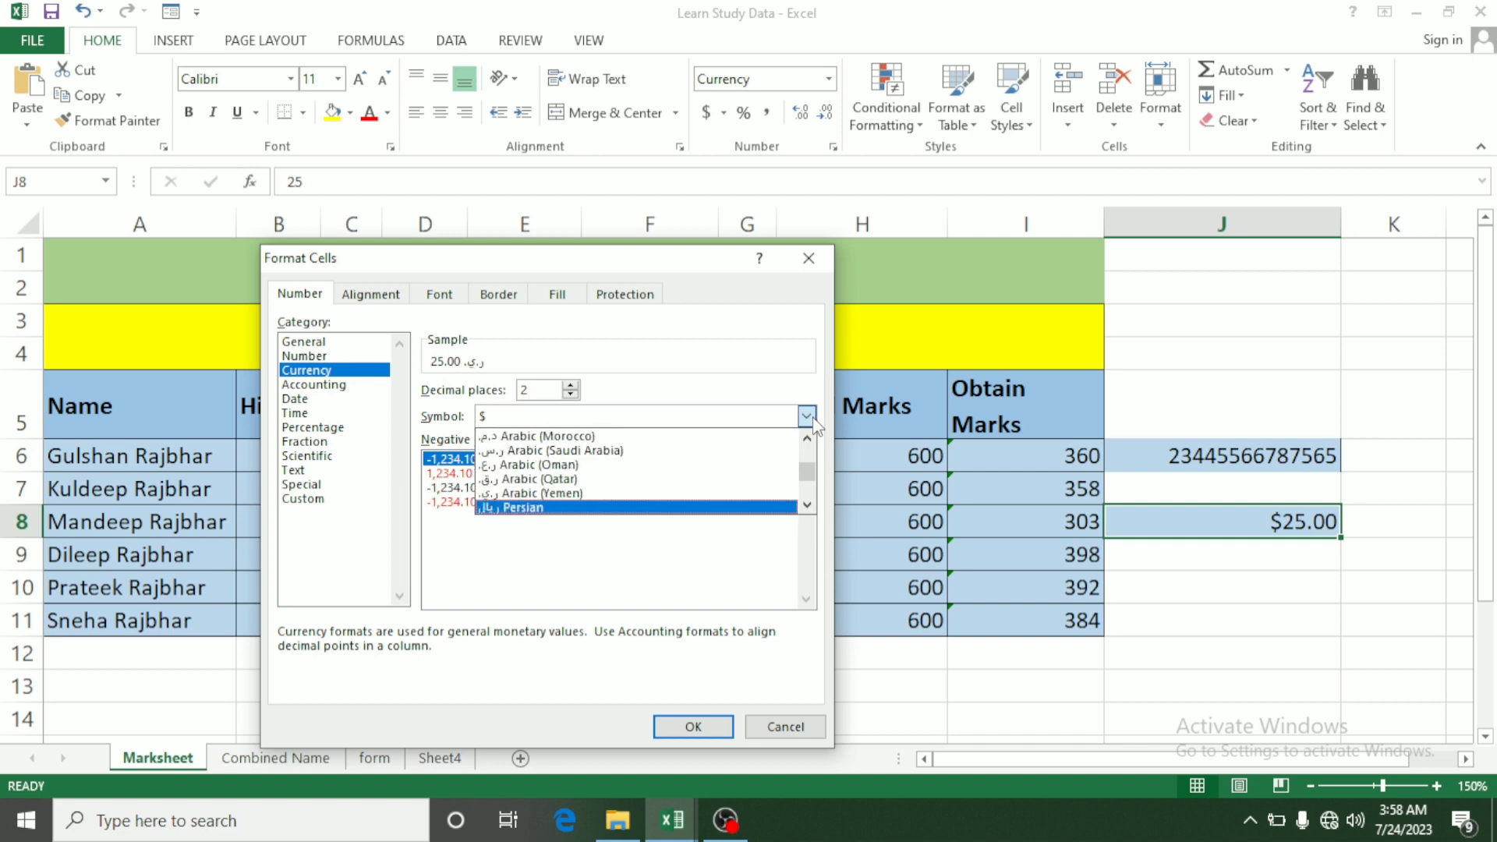
pyautogui.press('Down')
pyautogui.press('Down')
pyautogui.press('Down')
pyautogui.press('Down')
pyautogui.press('Down')
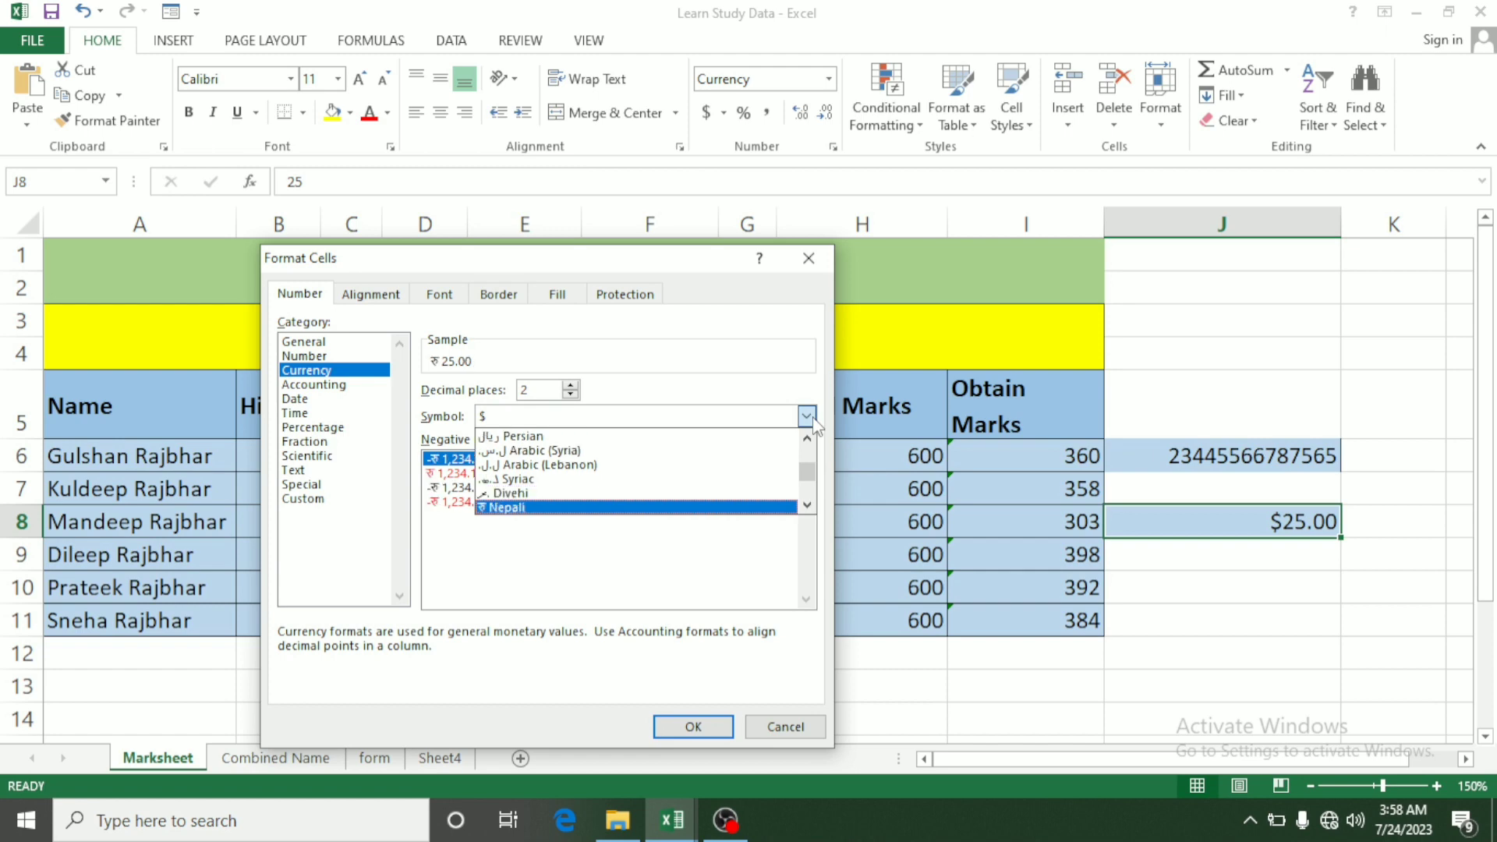
pyautogui.press('Down')
pyautogui.press('Down')
pyautogui.press('Down')
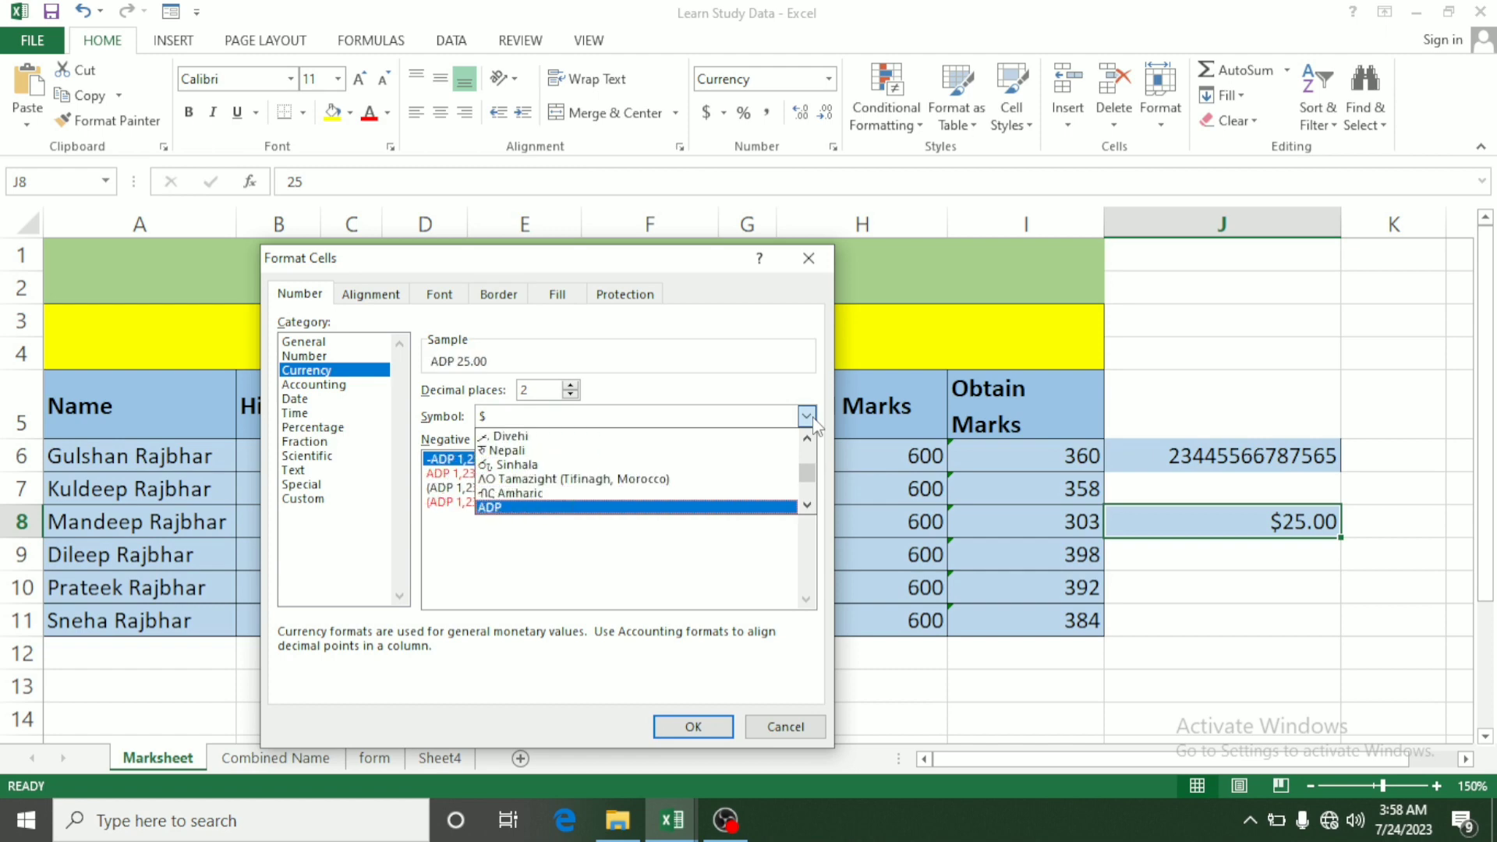
# Find ₹ English (India) among the currency symbols and apply it to cell J8
pyautogui.press('Down')
pyautogui.press('Down')
pyautogui.press('Down')
pyautogui.press('Down')
pyautogui.press('Down')
pyautogui.press('Down')
pyautogui.press('Down')
pyautogui.press('Down')
pyautogui.press('Down')
pyautogui.press('Down')
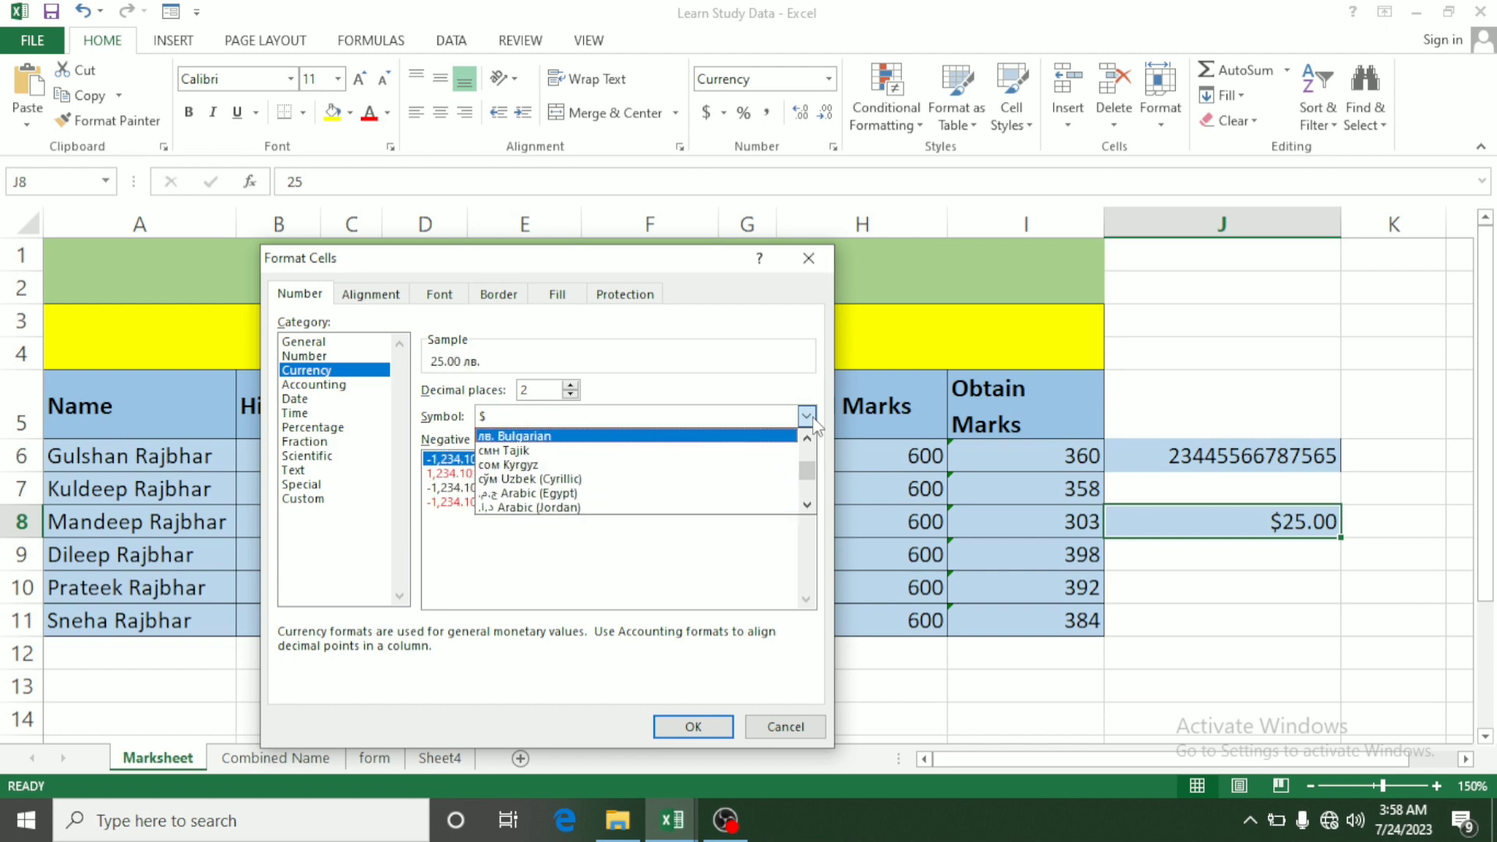
pyautogui.press('Down')
pyautogui.press('Down')
pyautogui.press('Down')
pyautogui.press('Down')
pyautogui.press('Down')
pyautogui.press('Down')
pyautogui.press('Down')
pyautogui.press('Down')
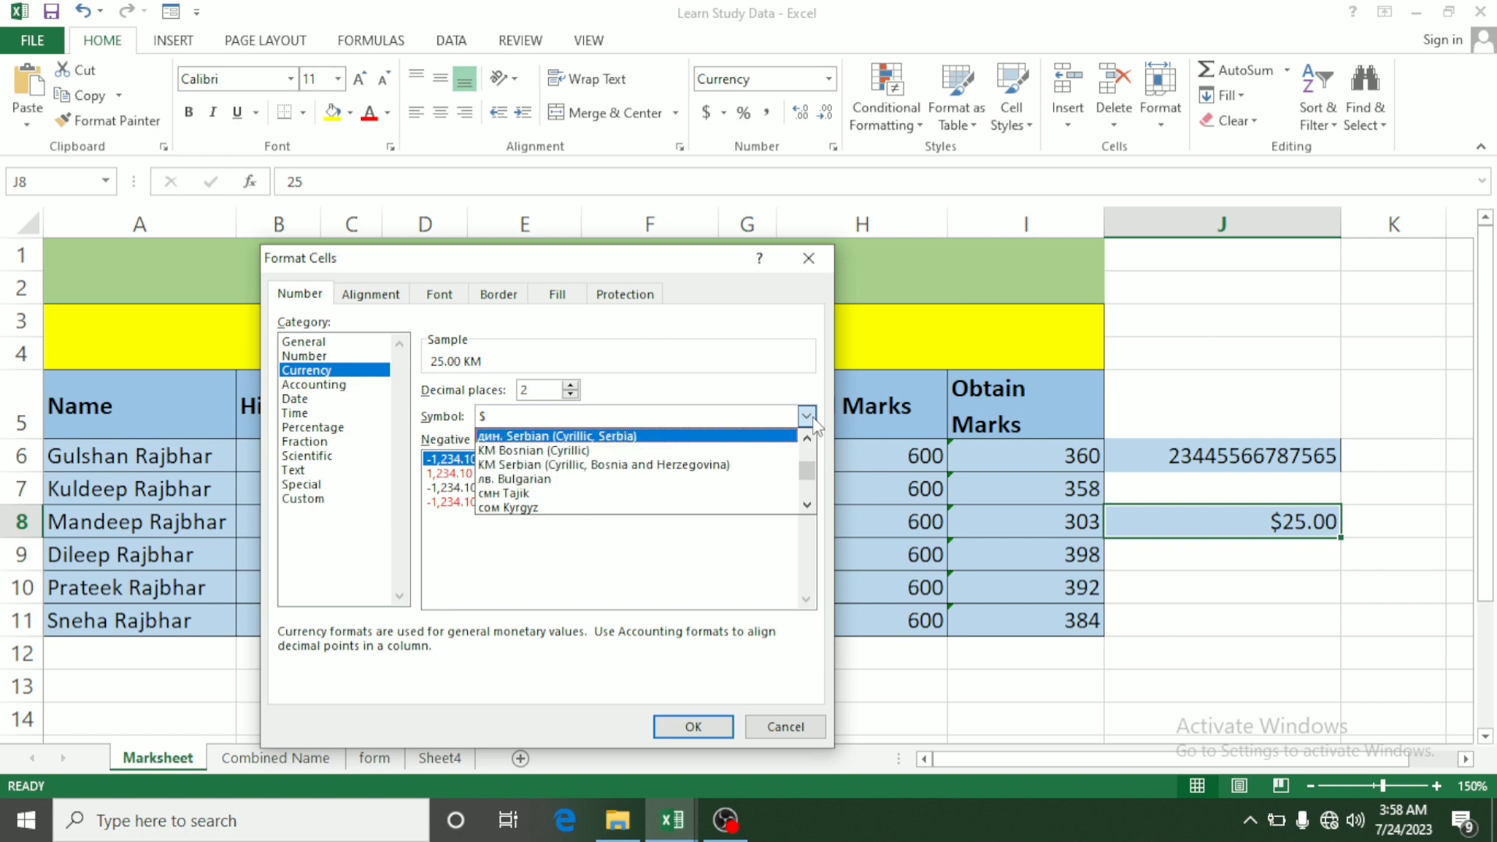
pyautogui.press('Up')
pyautogui.press('Up')
pyautogui.press('Up')
pyautogui.press('Up')
pyautogui.press('Up')
pyautogui.press('Up')
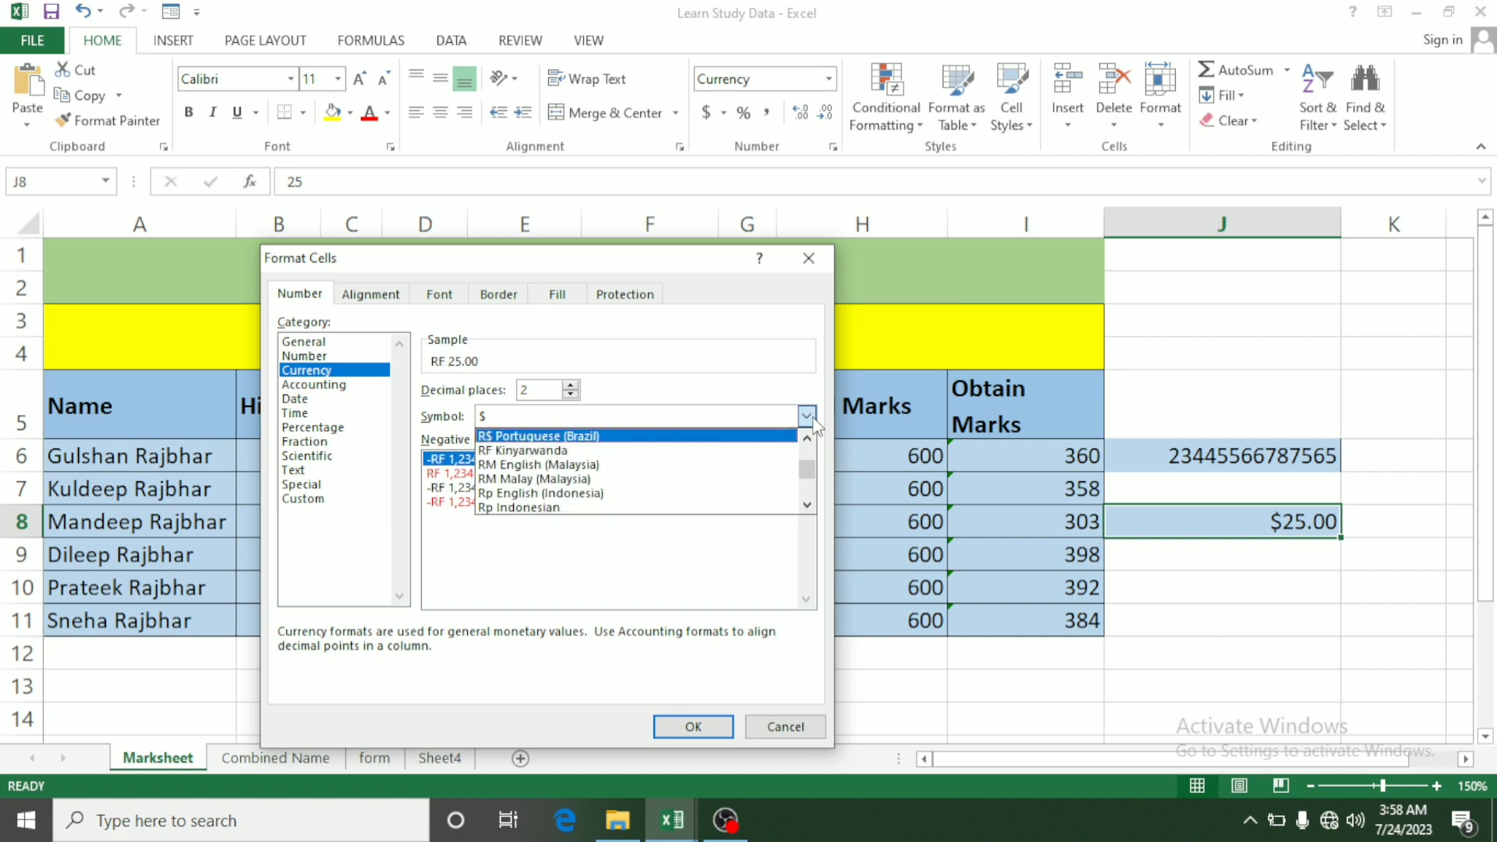
pyautogui.press('Up')
pyautogui.press('Up')
pyautogui.press('Up')
pyautogui.press('Up')
pyautogui.press('Up')
pyautogui.press('Up')
pyautogui.press('Up')
pyautogui.press('Up')
pyautogui.press('Up')
pyautogui.press('Up')
pyautogui.press('Up')
pyautogui.press('Up')
pyautogui.press('Up')
pyautogui.press('Up')
pyautogui.press('Up')
pyautogui.press('Up')
pyautogui.press('Up')
pyautogui.press('Up')
pyautogui.press('Up')
pyautogui.press('Up')
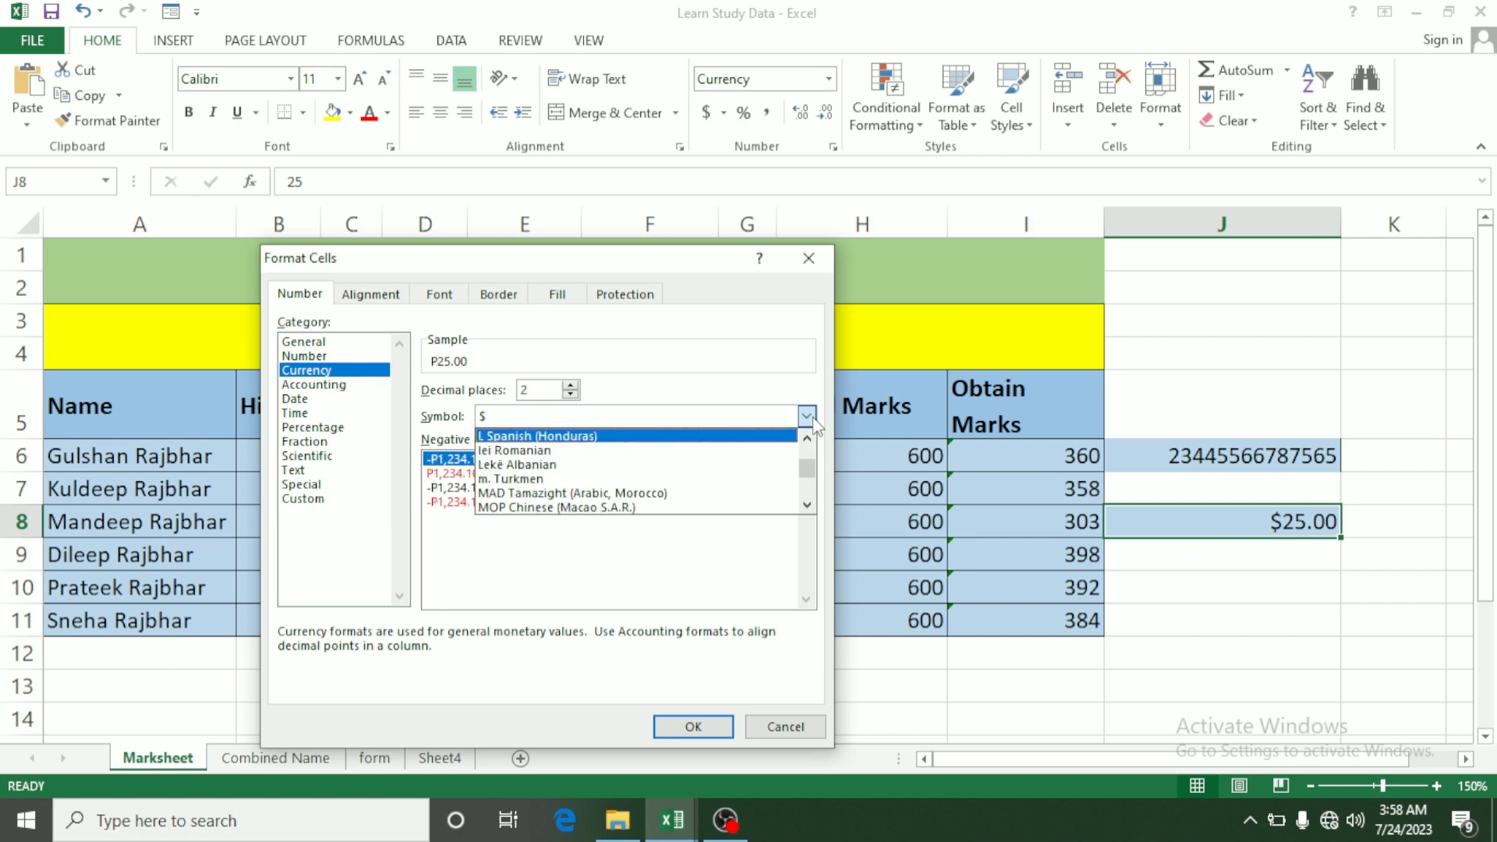
pyautogui.press('Up')
pyautogui.press('Up')
pyautogui.press('Up')
pyautogui.press('Up')
pyautogui.press('Up')
pyautogui.press('Up')
pyautogui.press('Up')
pyautogui.press('Up')
pyautogui.press('Up')
pyautogui.press('Up')
pyautogui.press('Up')
pyautogui.press('Up')
pyautogui.press('Up')
pyautogui.press('Up')
pyautogui.press('Up')
pyautogui.press('Up')
pyautogui.press('Up')
pyautogui.press('Up')
pyautogui.press('Up')
pyautogui.press('Up')
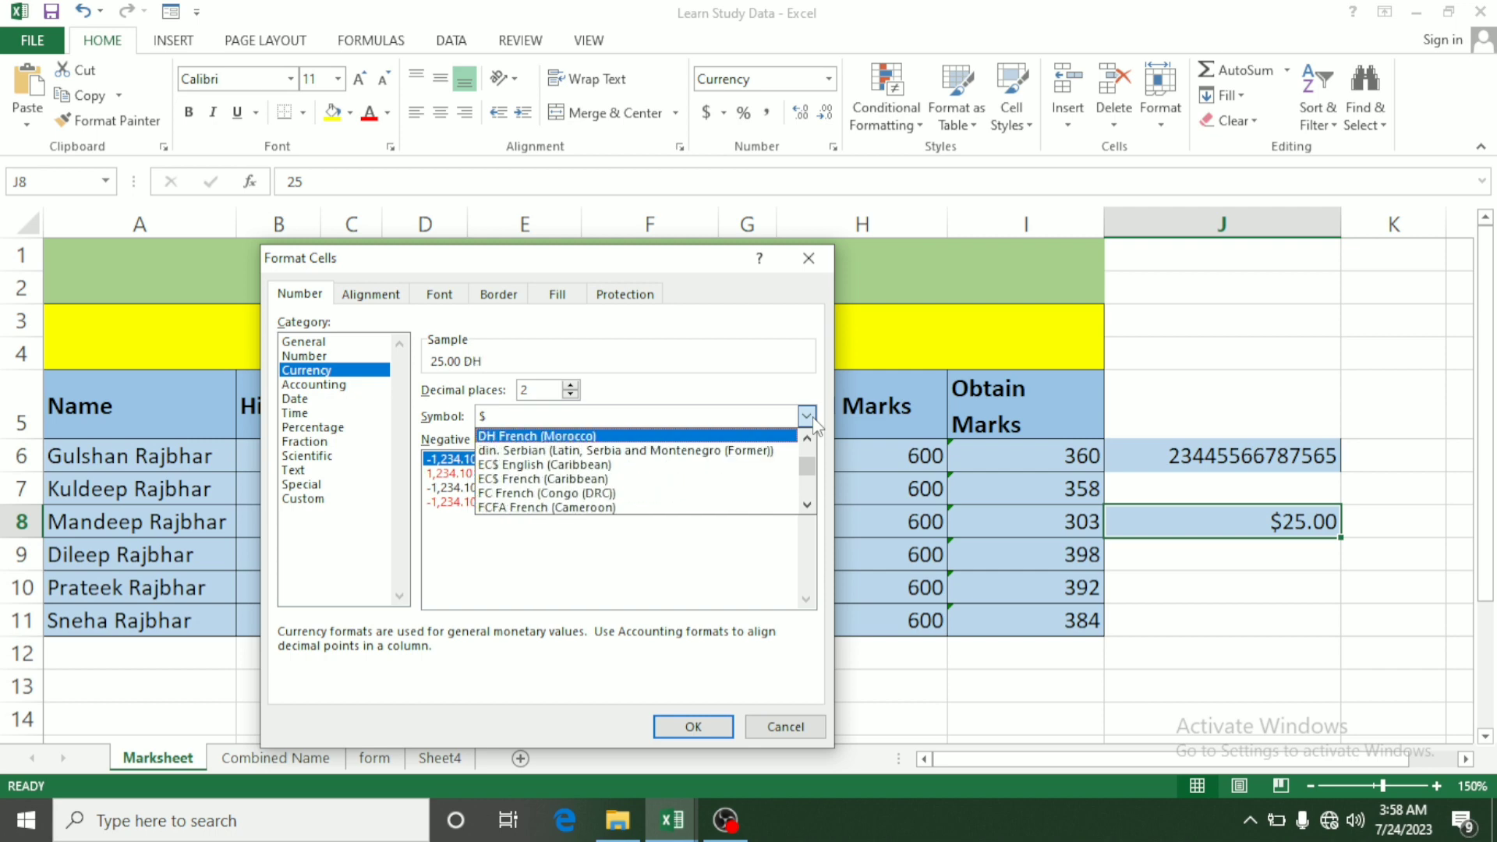
pyautogui.press('Up')
pyautogui.press('Up')
pyautogui.press('Up')
pyautogui.press('Up')
pyautogui.press('Up')
pyautogui.press('Up')
pyautogui.press('Up')
pyautogui.press('Up')
pyautogui.press('Up')
pyautogui.press('Up')
pyautogui.press('Up')
pyautogui.press('Up')
pyautogui.press('Up')
pyautogui.press('Up')
pyautogui.press('Up')
pyautogui.press('Up')
pyautogui.press('Up')
pyautogui.press('Up')
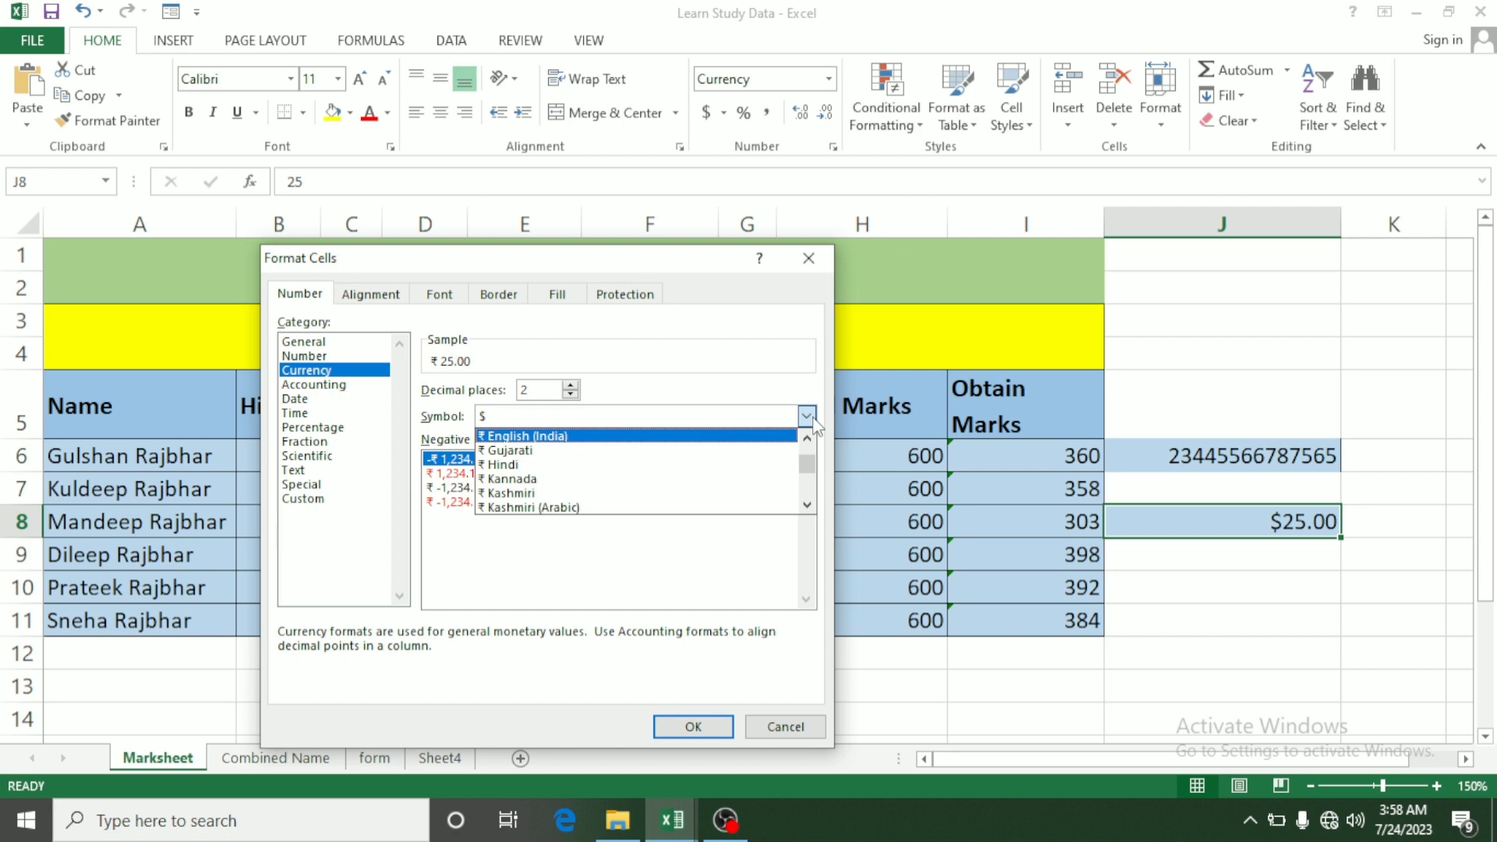
pyautogui.click(813, 422)
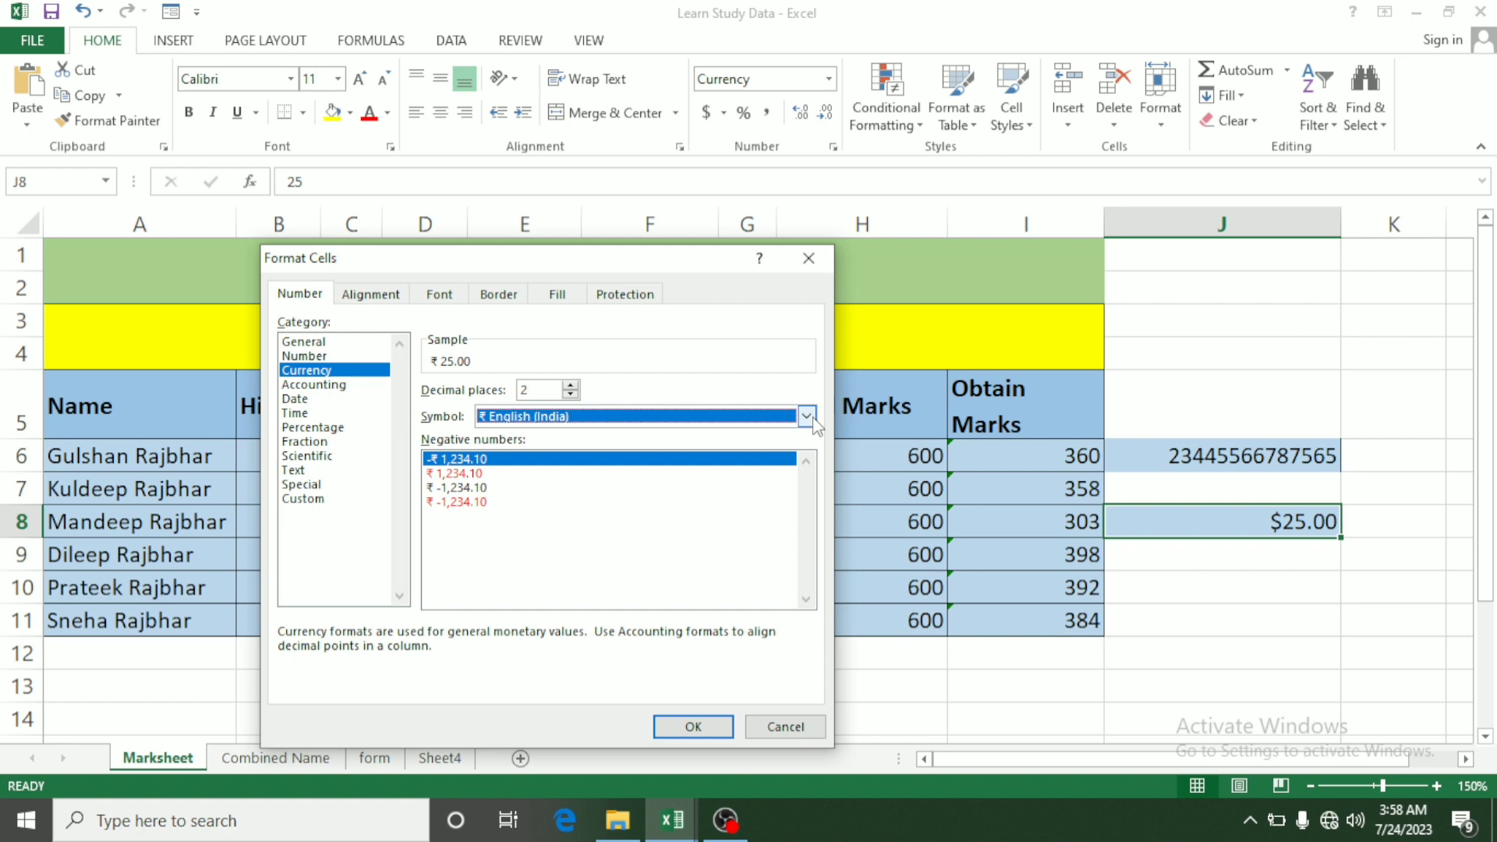
pyautogui.press('Return')
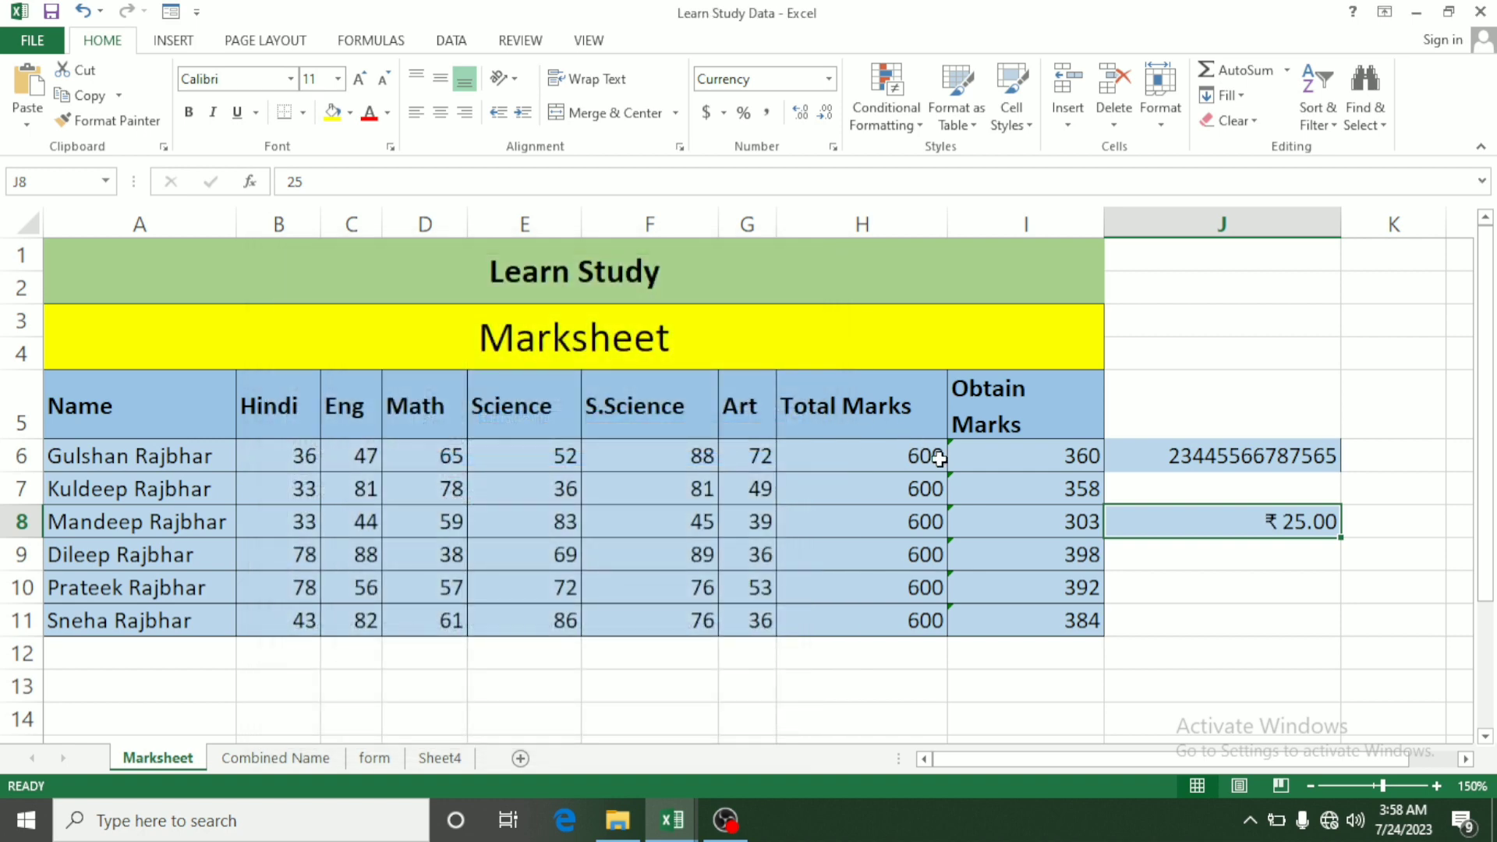
# Enter 67 in cell J9 as another sample value
pyautogui.click(1219, 555)
pyautogui.write('67')
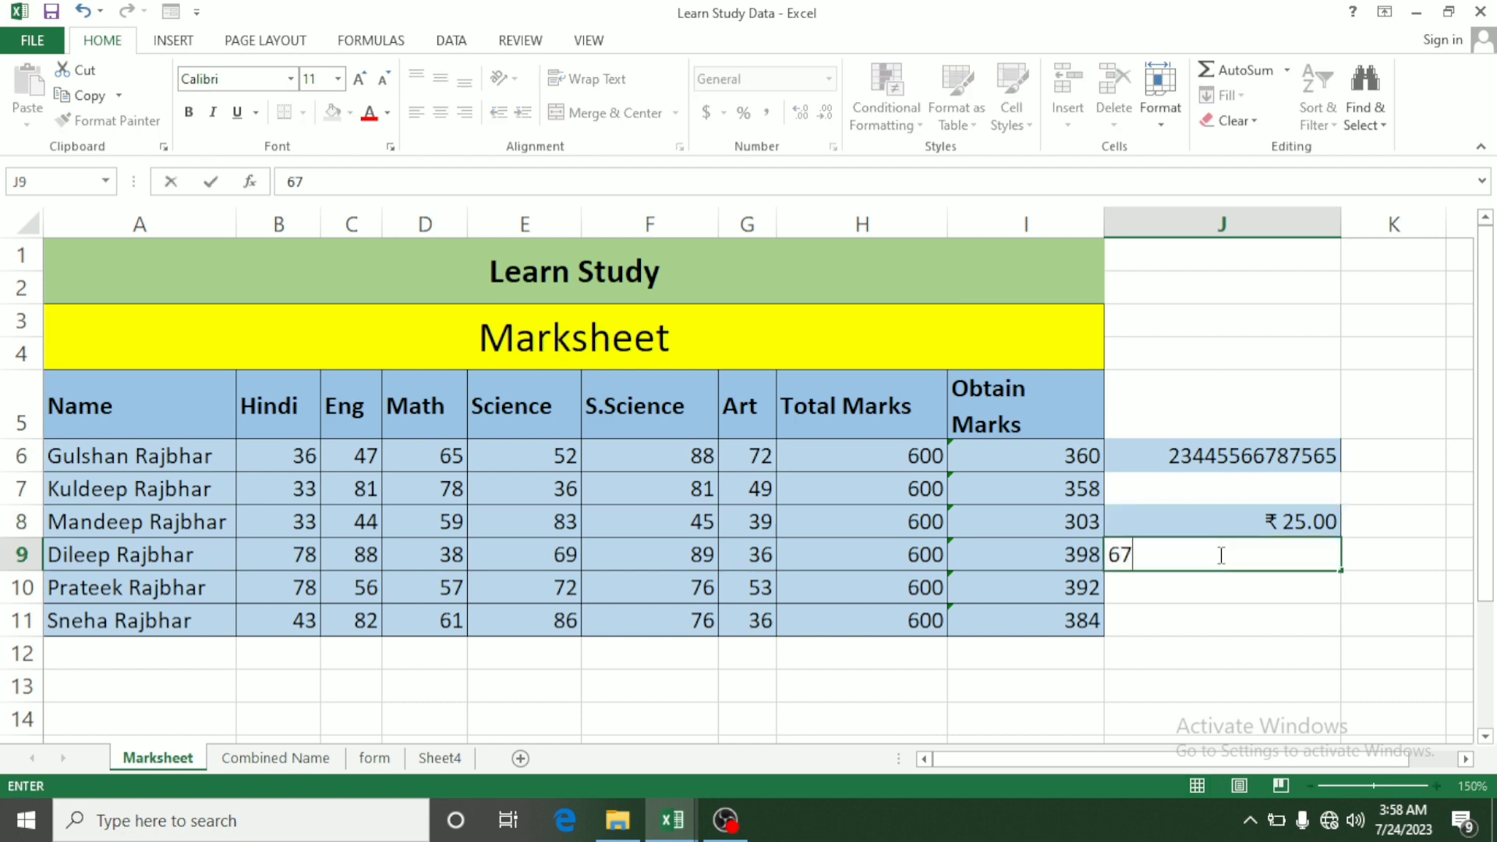
pyautogui.press('Return')
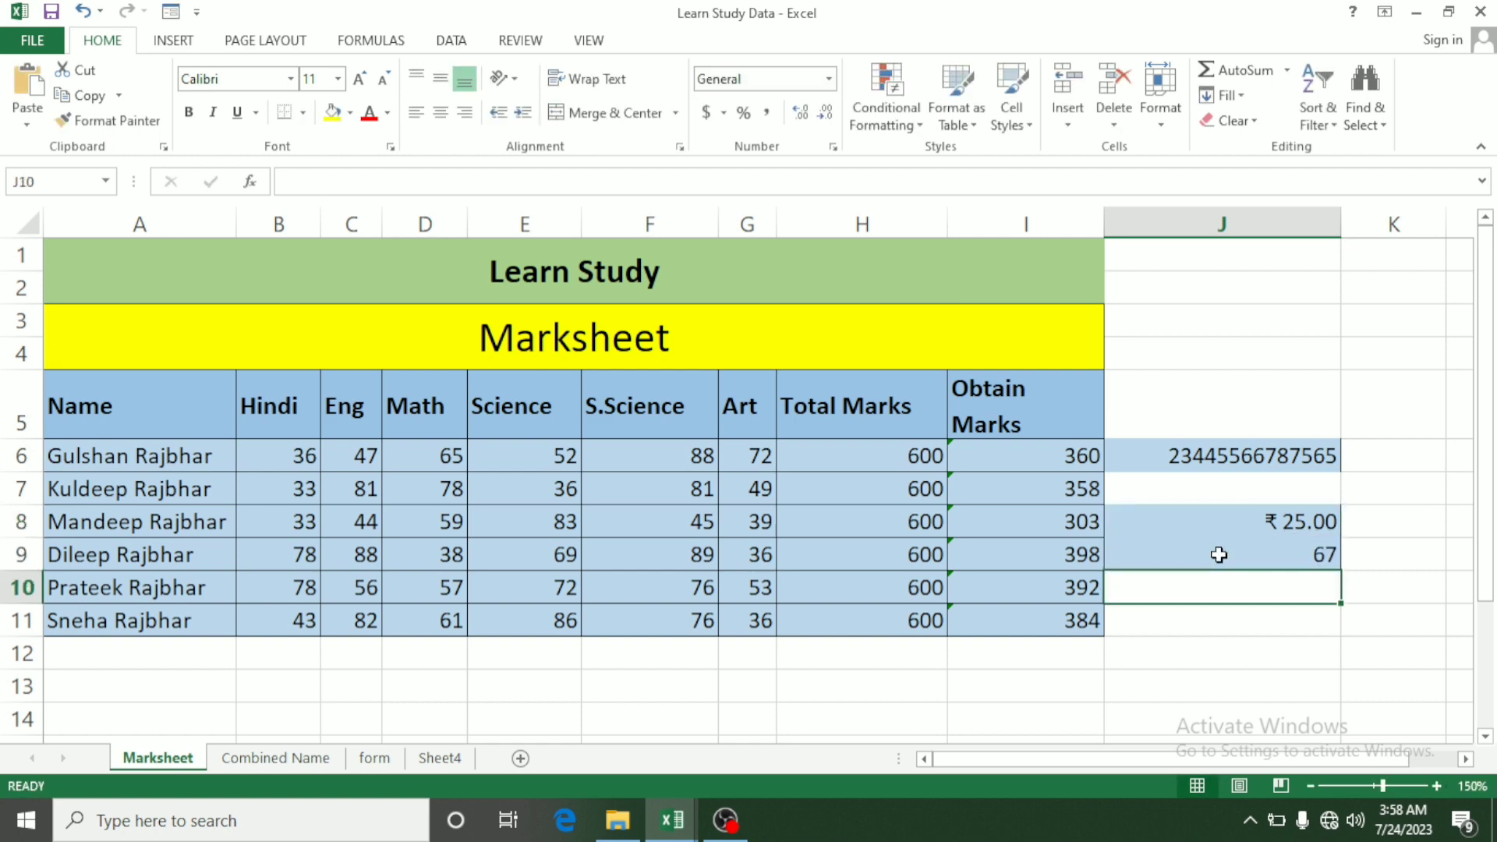
# Copy cell J8's rupee currency formatting onto cells J9:J13 with Format Painter
pyautogui.click(1280, 561)
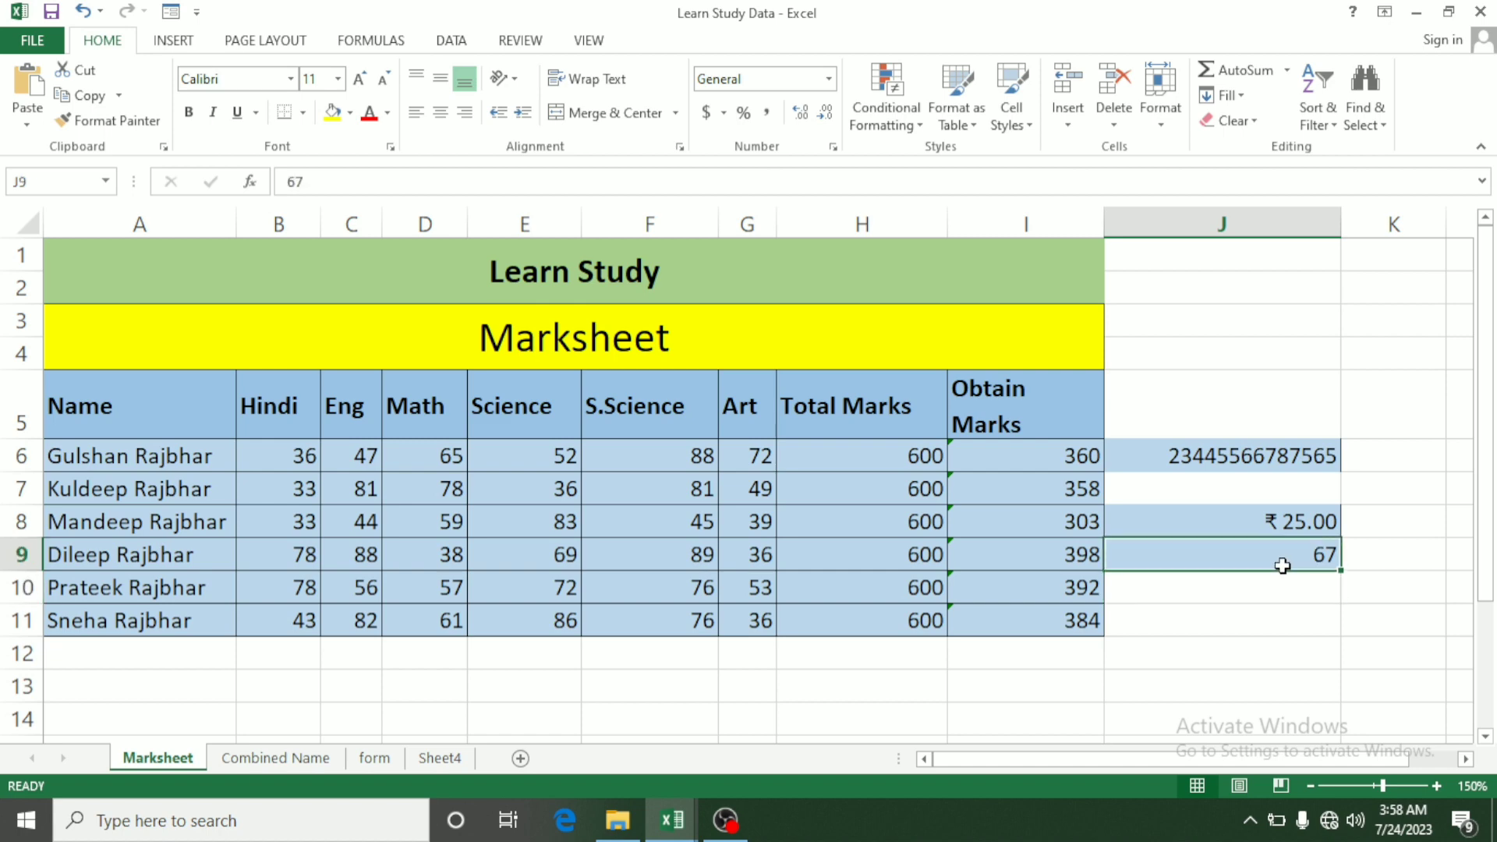
pyautogui.click(1270, 522)
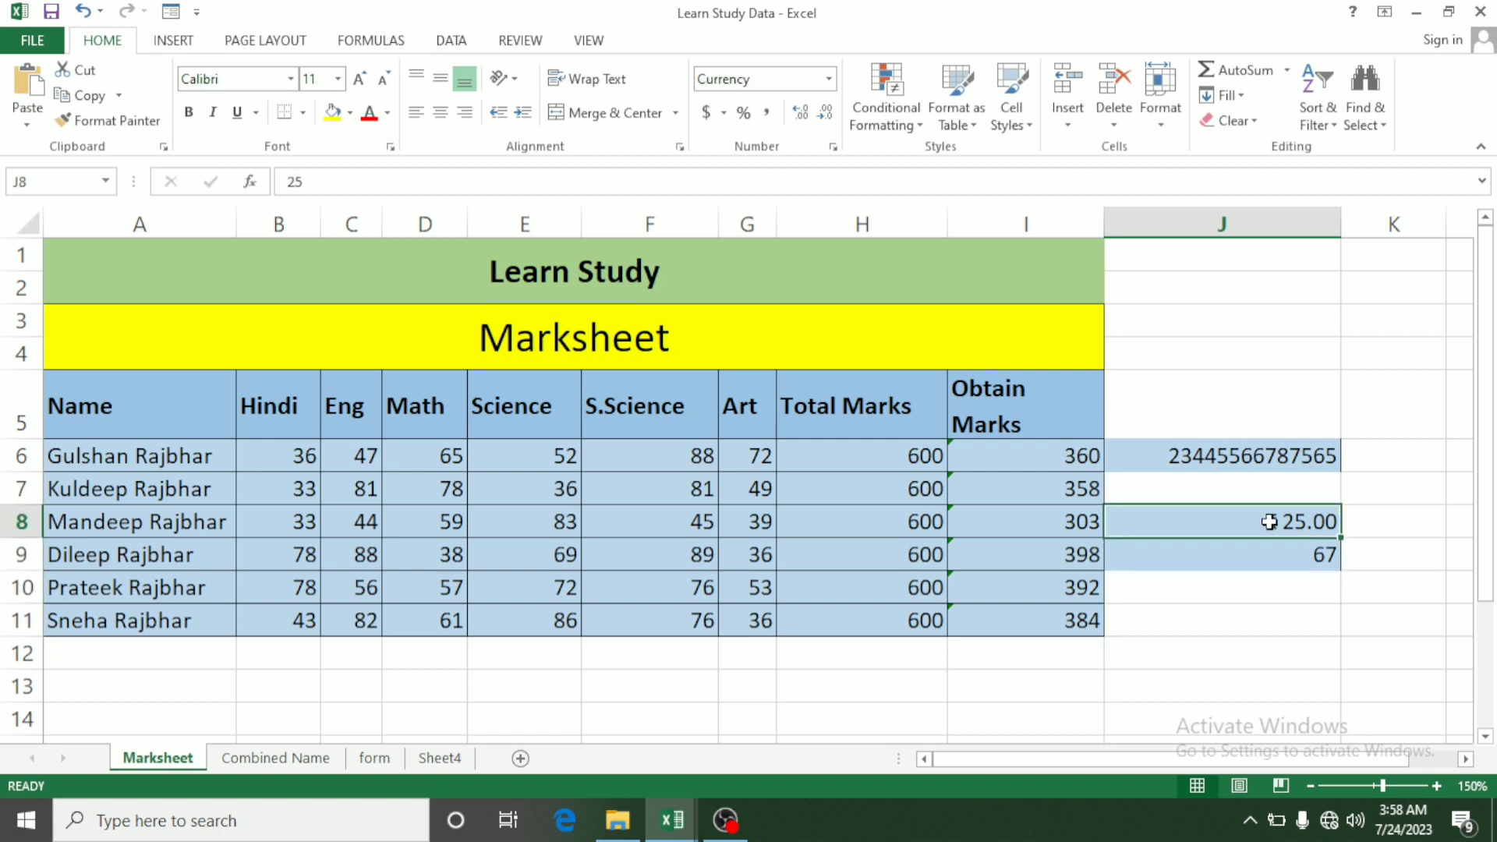
pyautogui.click(1268, 548)
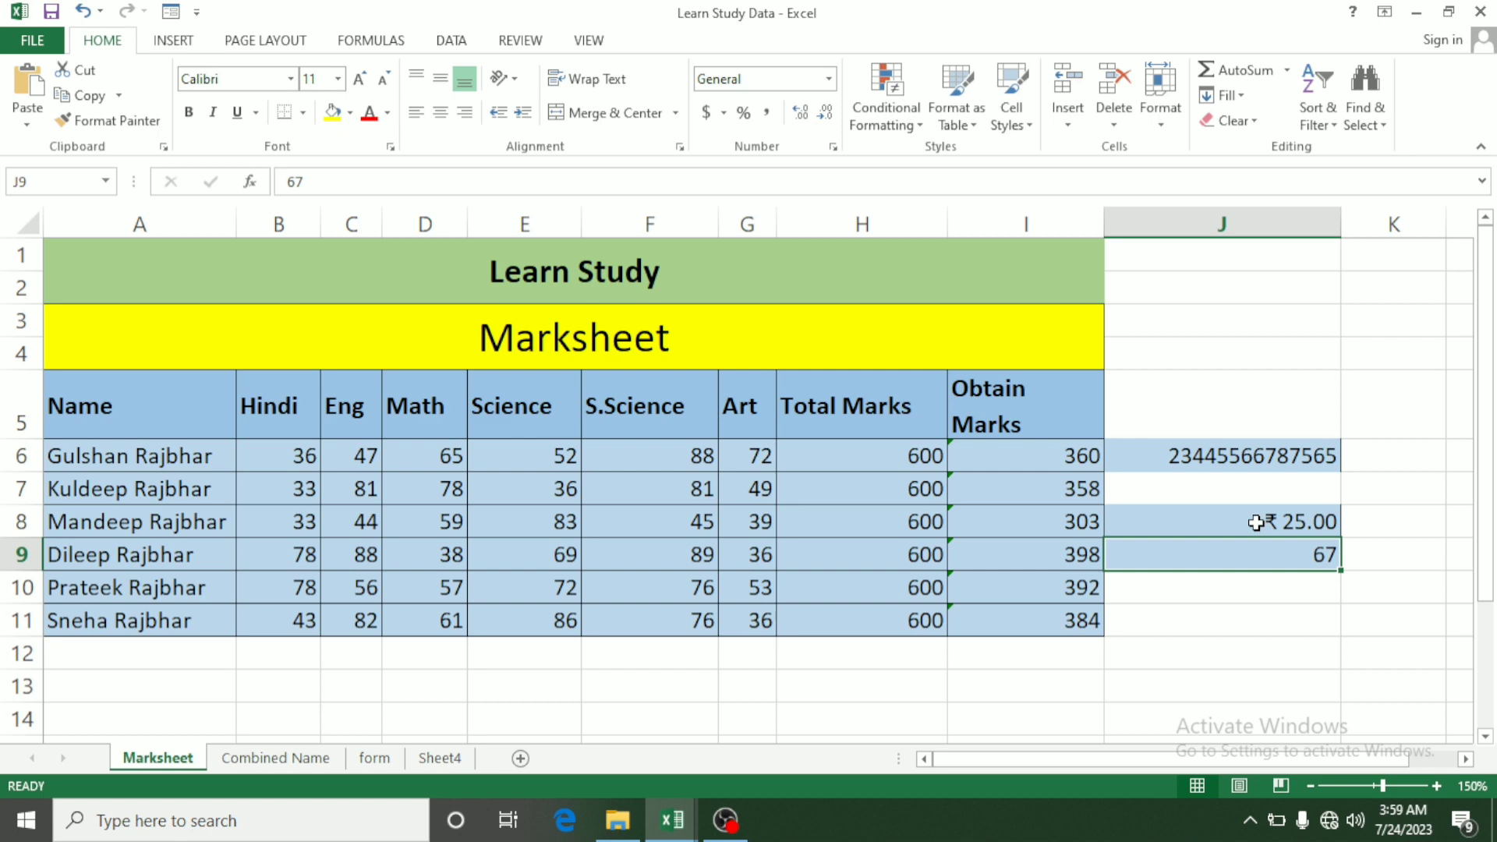
pyautogui.click(1257, 522)
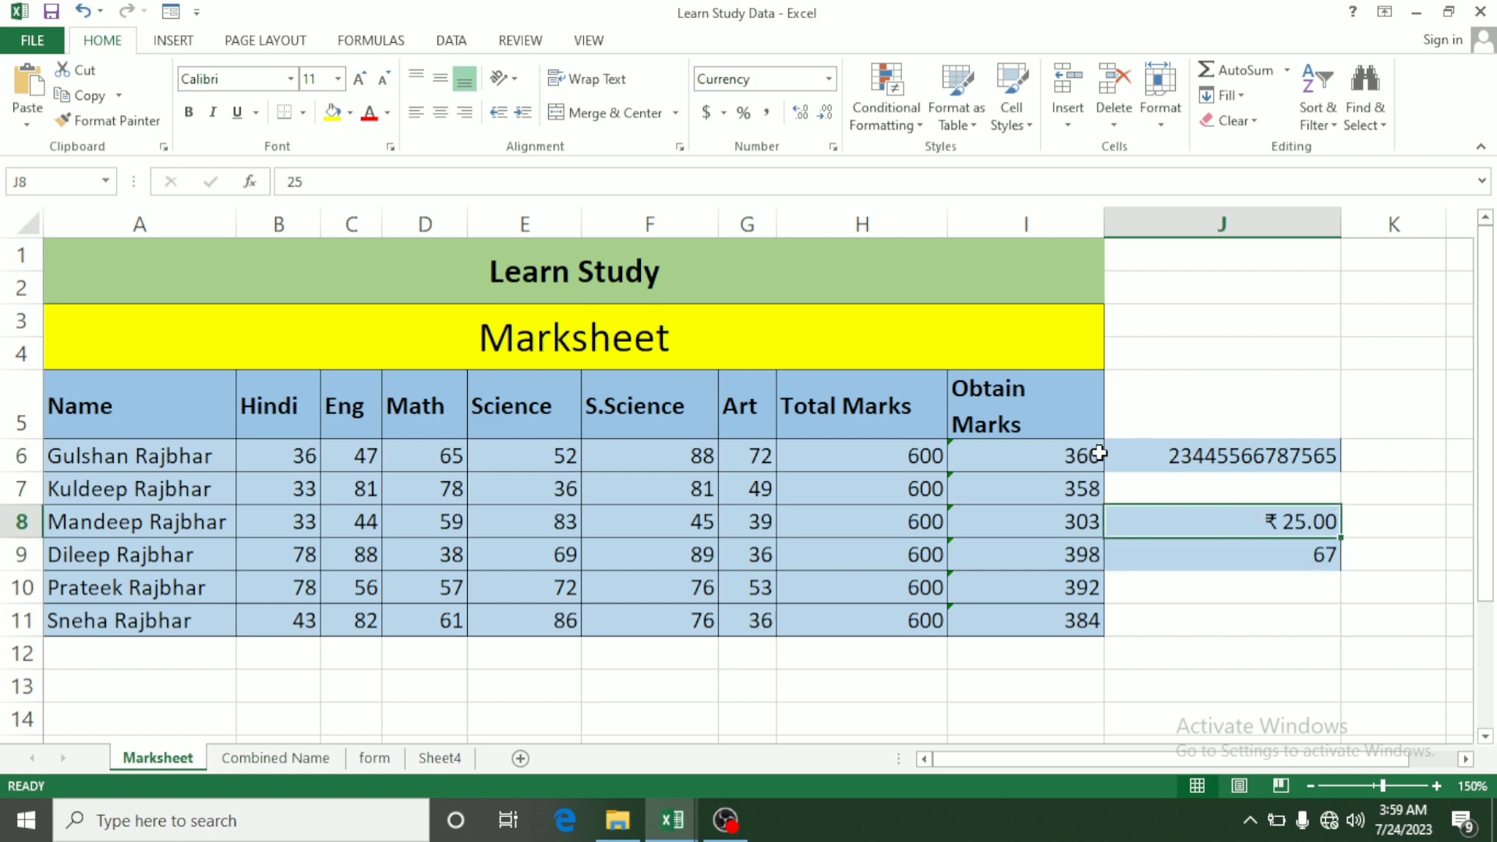
pyautogui.click(125, 122)
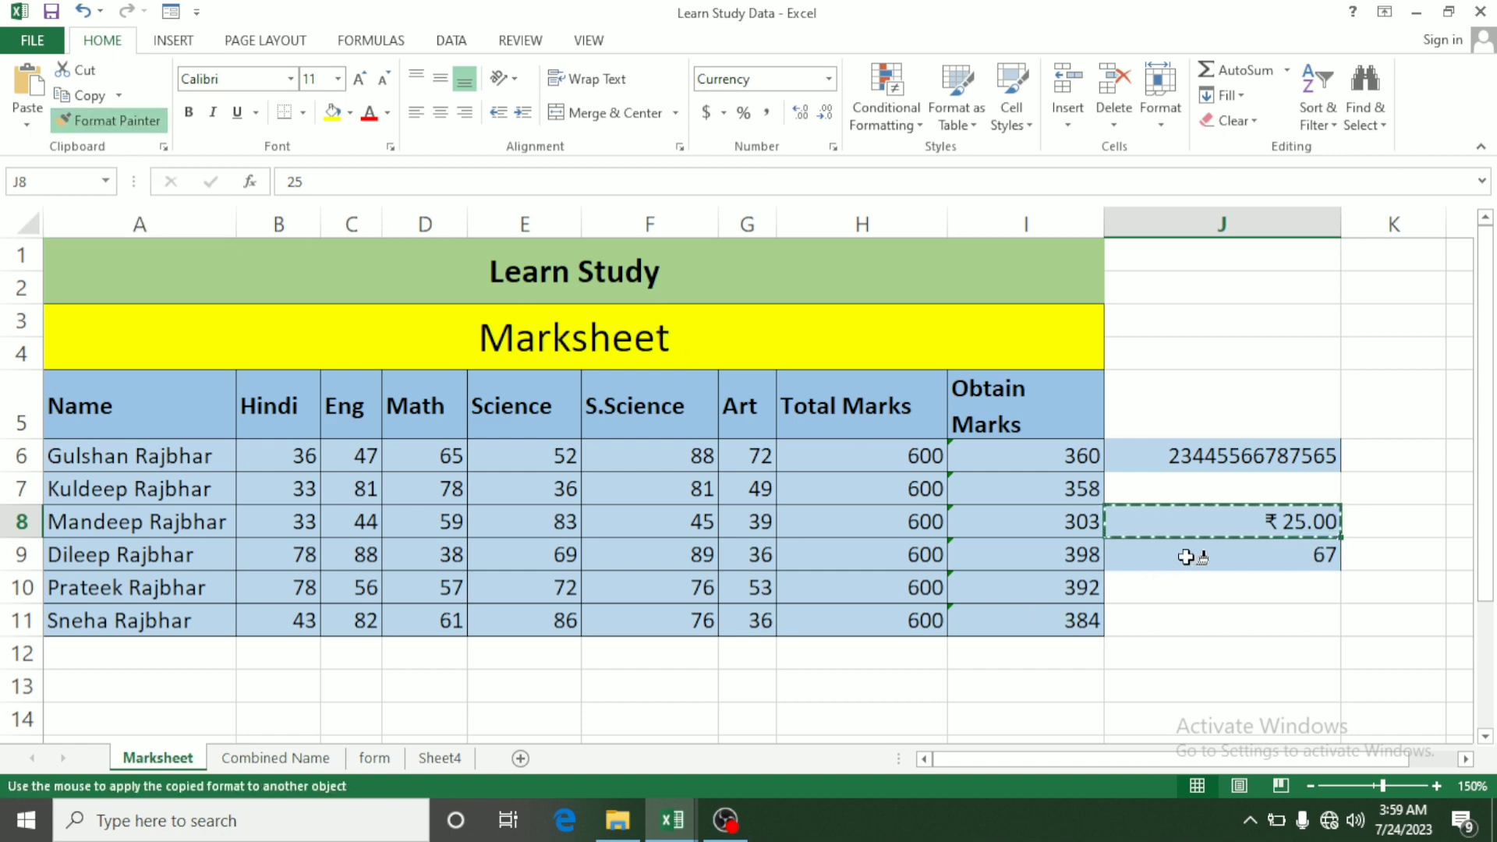
pyautogui.moveTo(1186, 556); pyautogui.dragTo(1196, 697)
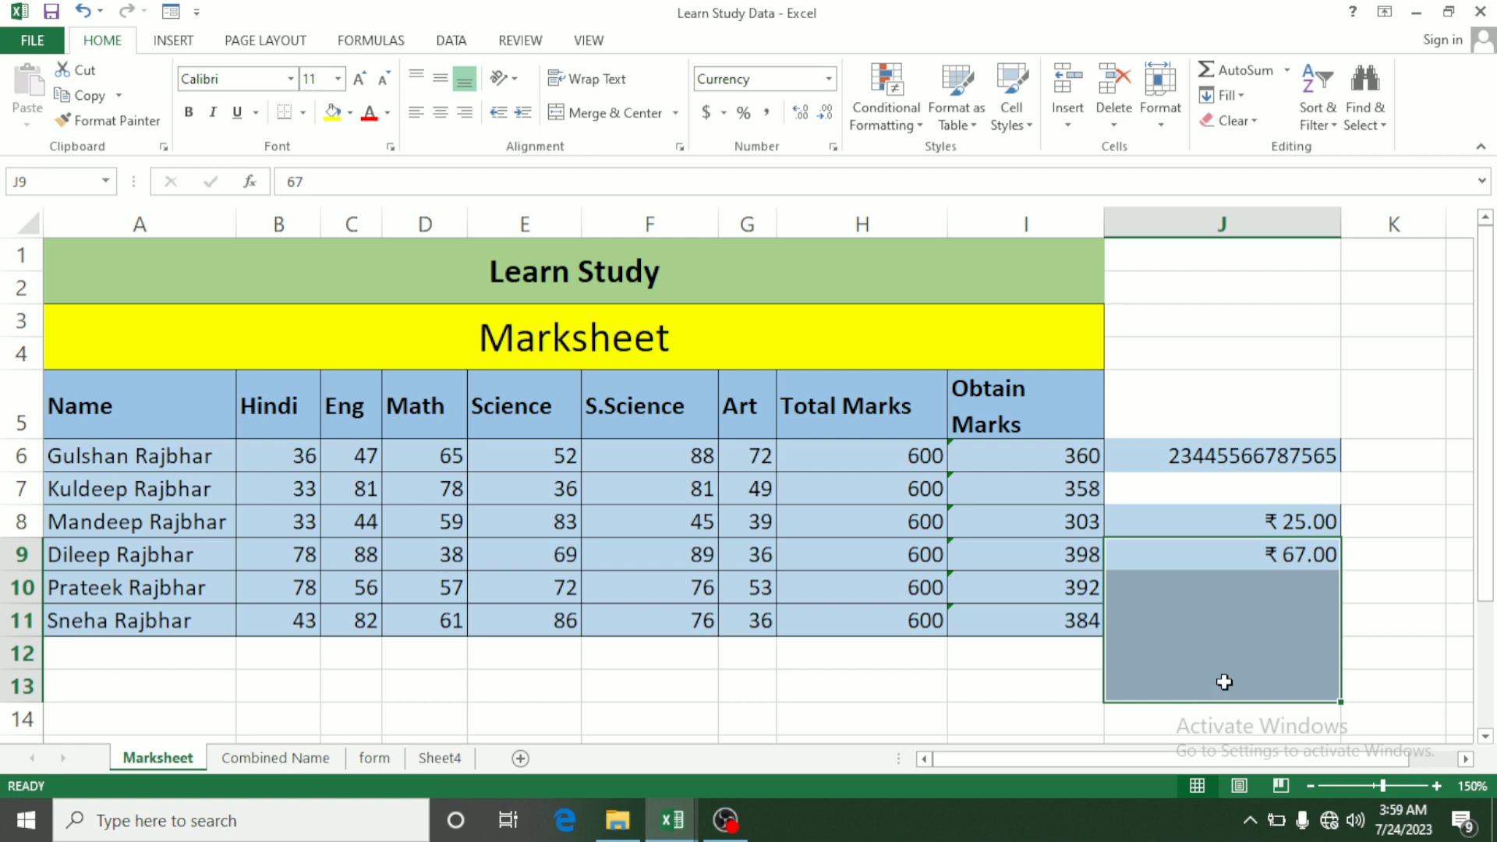
# Enter 45, 56, 90 and 1000 in cells J10:J13, and sum J8:J13 in cell J14
pyautogui.click(1305, 593)
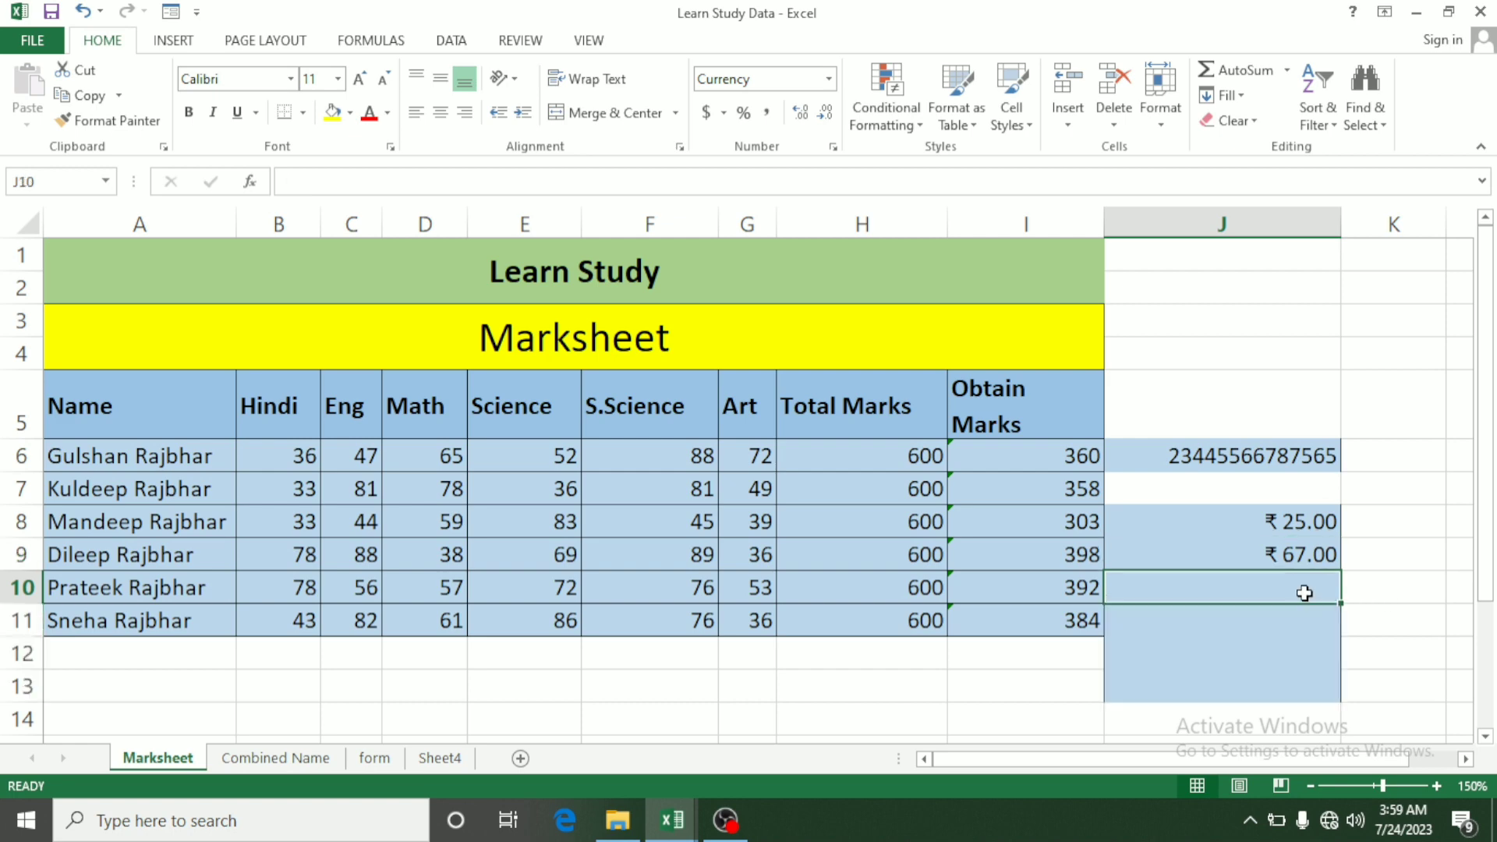
pyautogui.write('45')
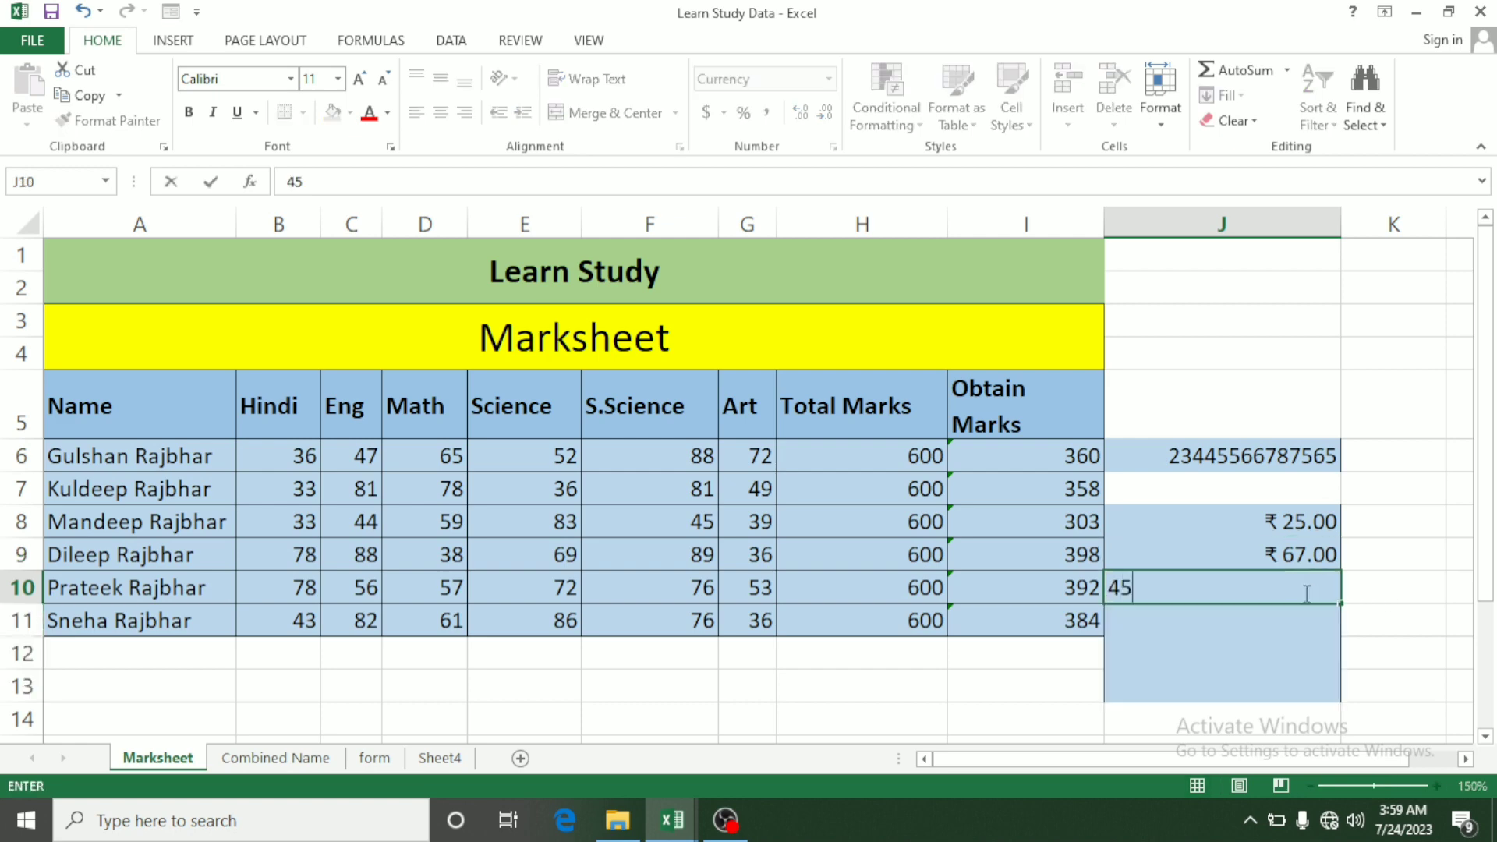
pyautogui.press('Return')
pyautogui.write('56')
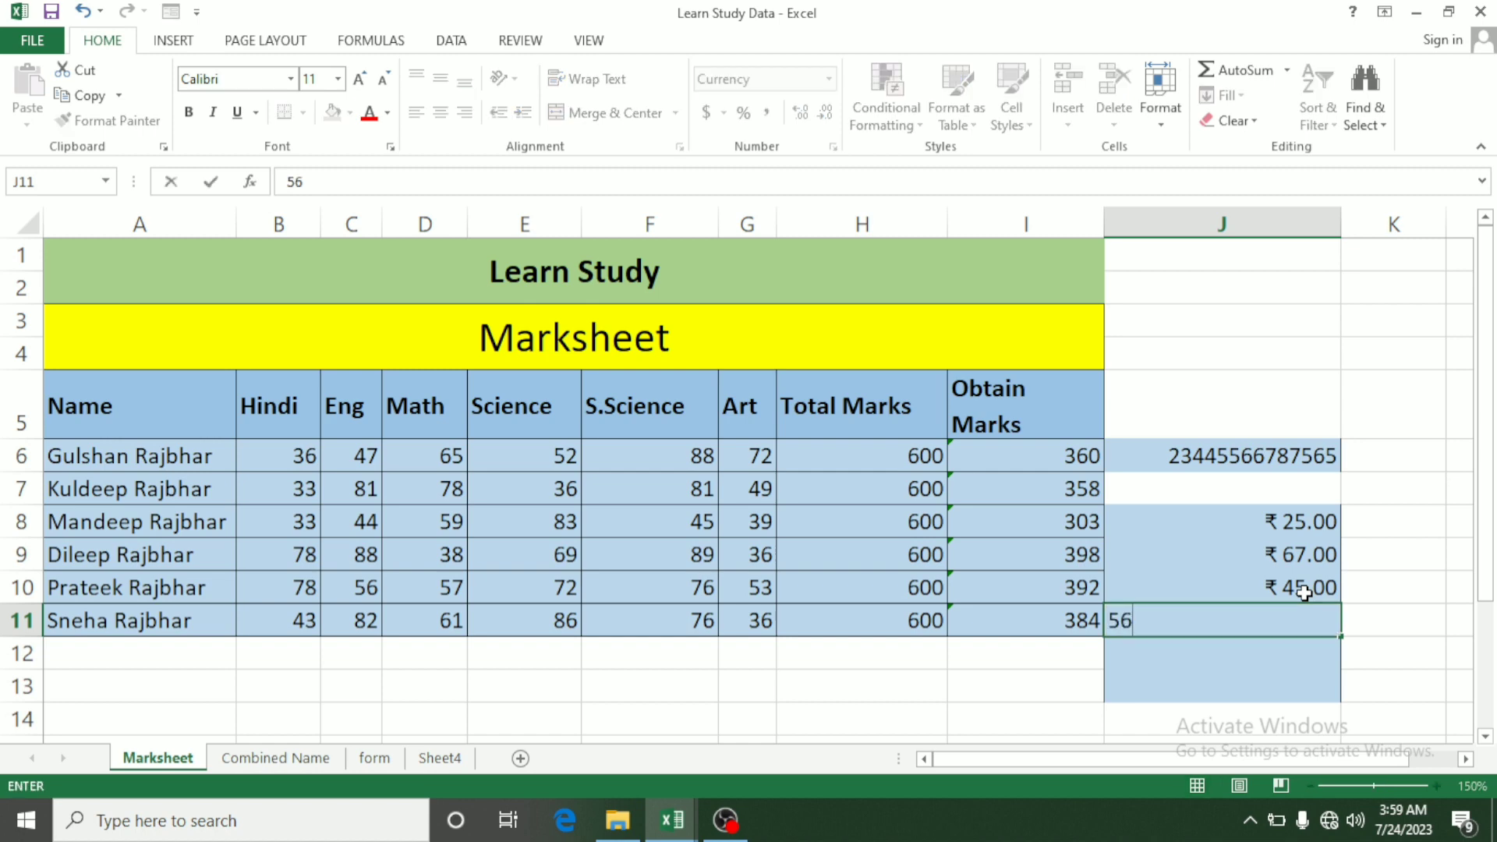
pyautogui.press('Return')
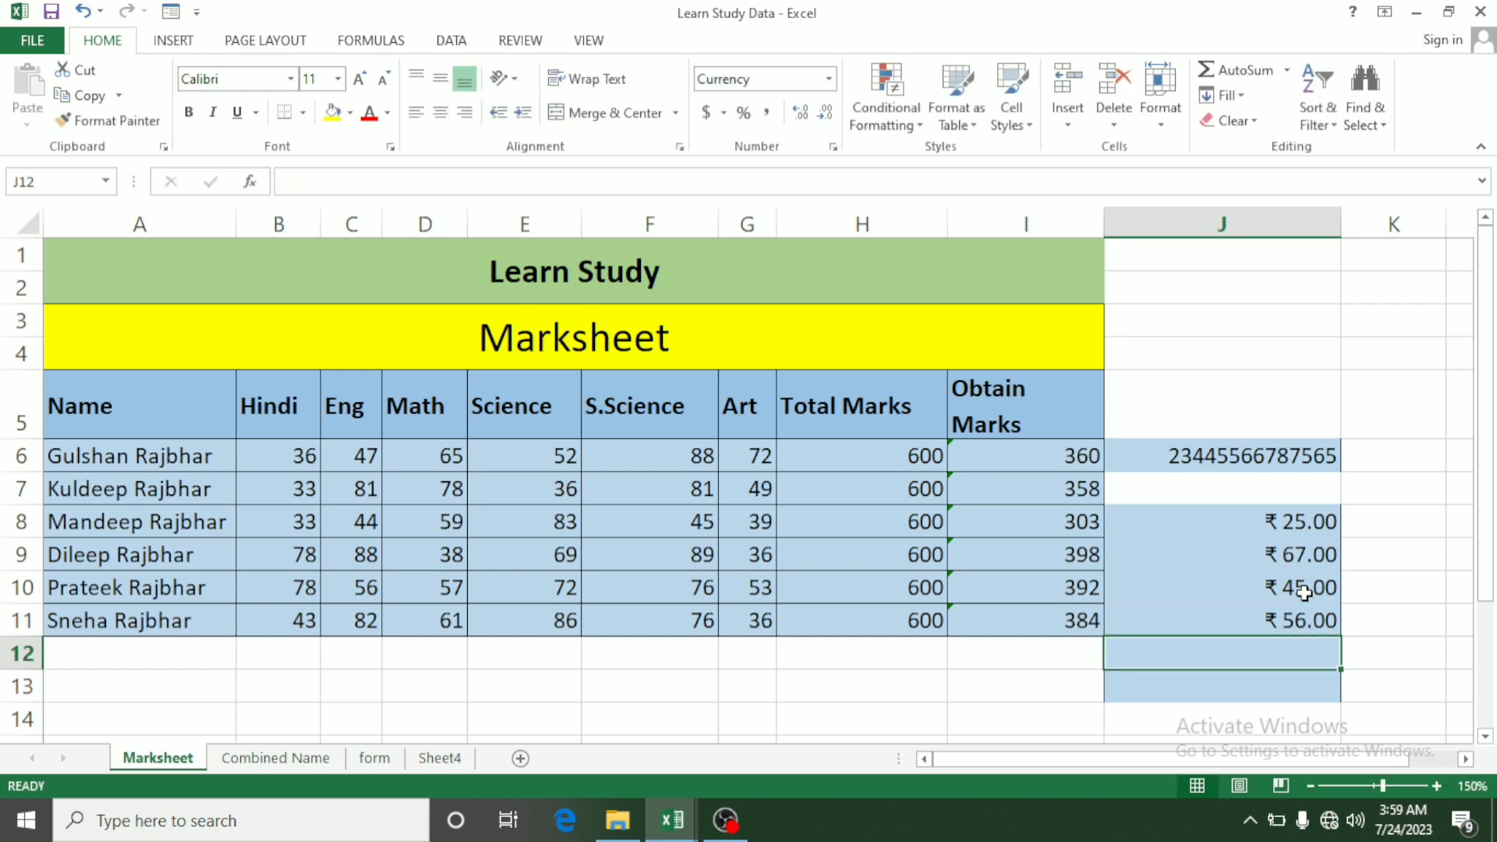
pyautogui.write('90')
pyautogui.press('Return')
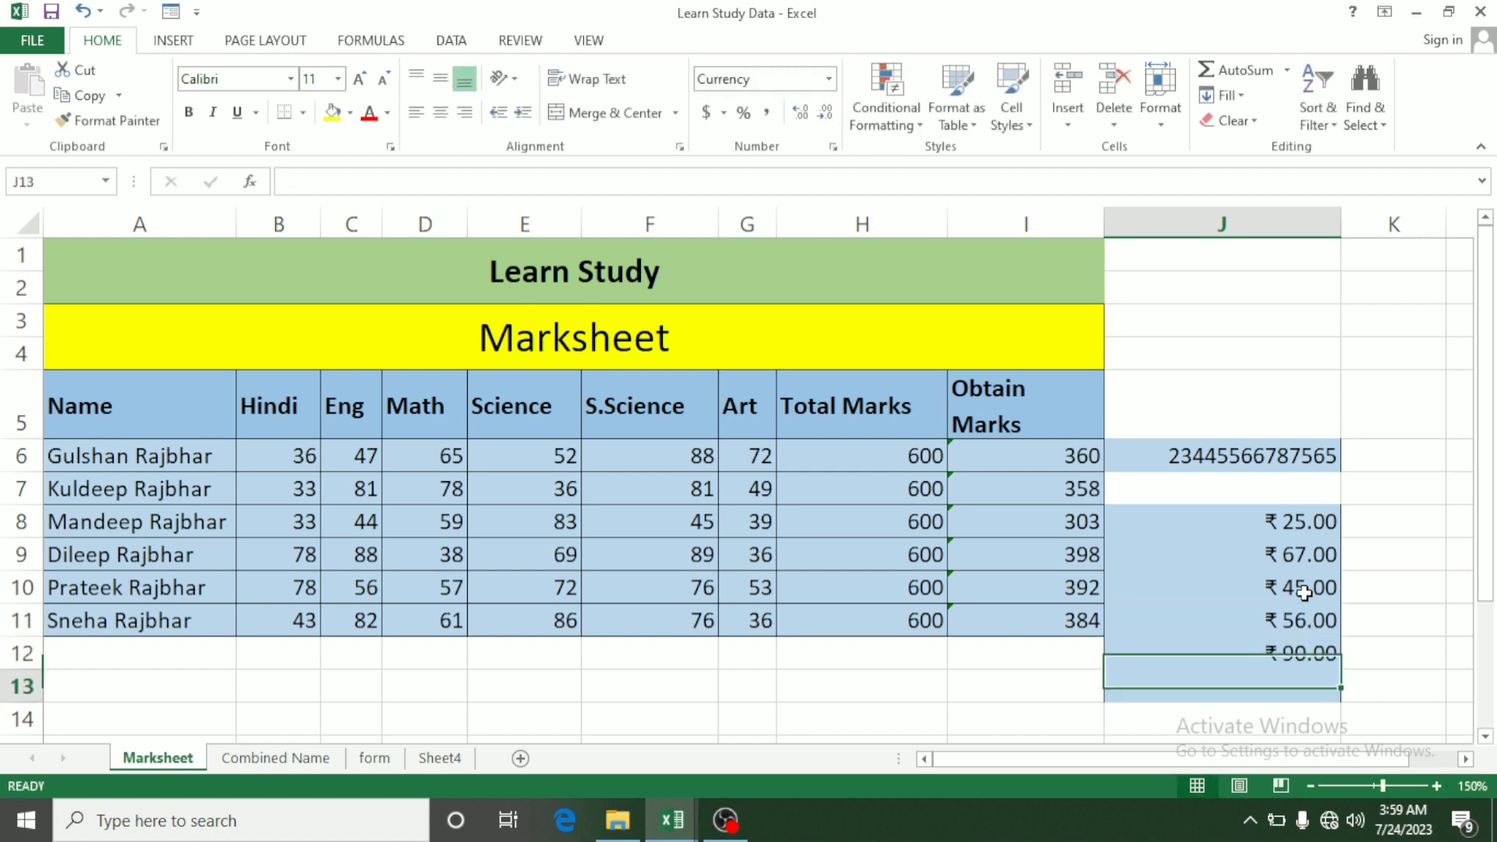
pyautogui.write('1000')
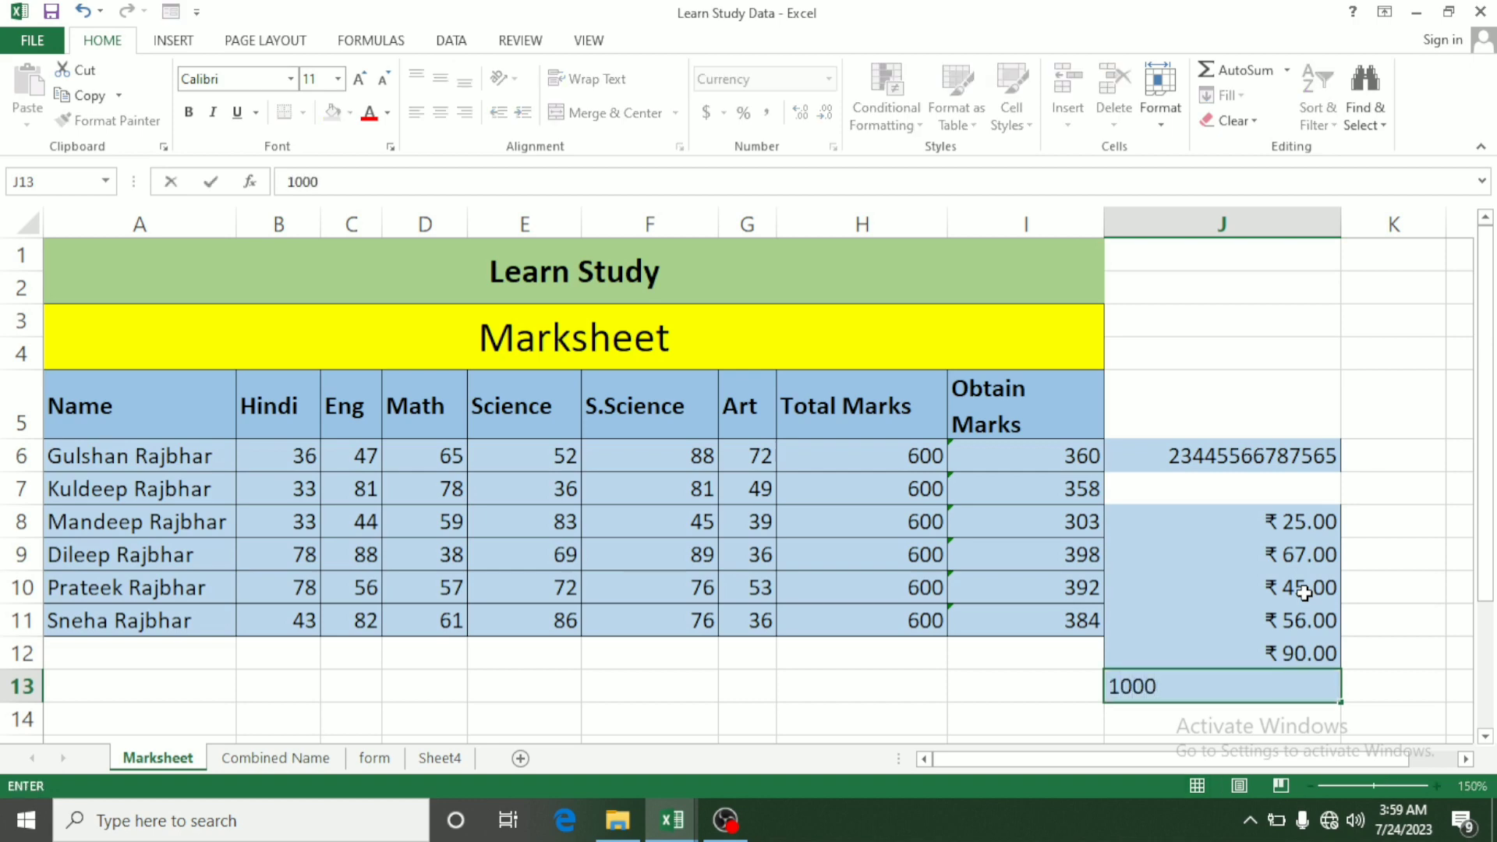
pyautogui.press('Return')
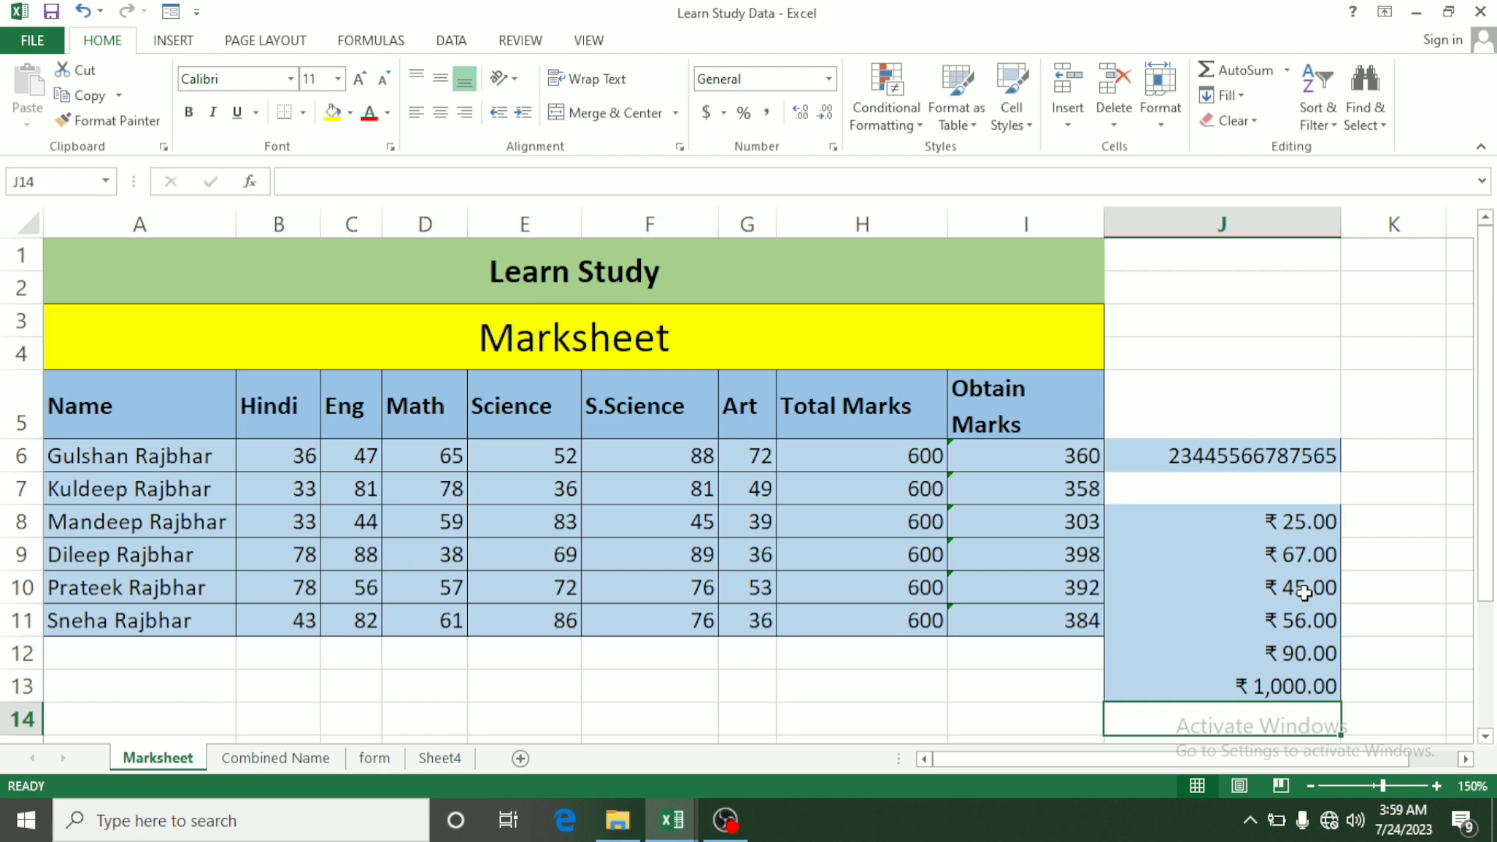
pyautogui.hotkey('alt', '=')
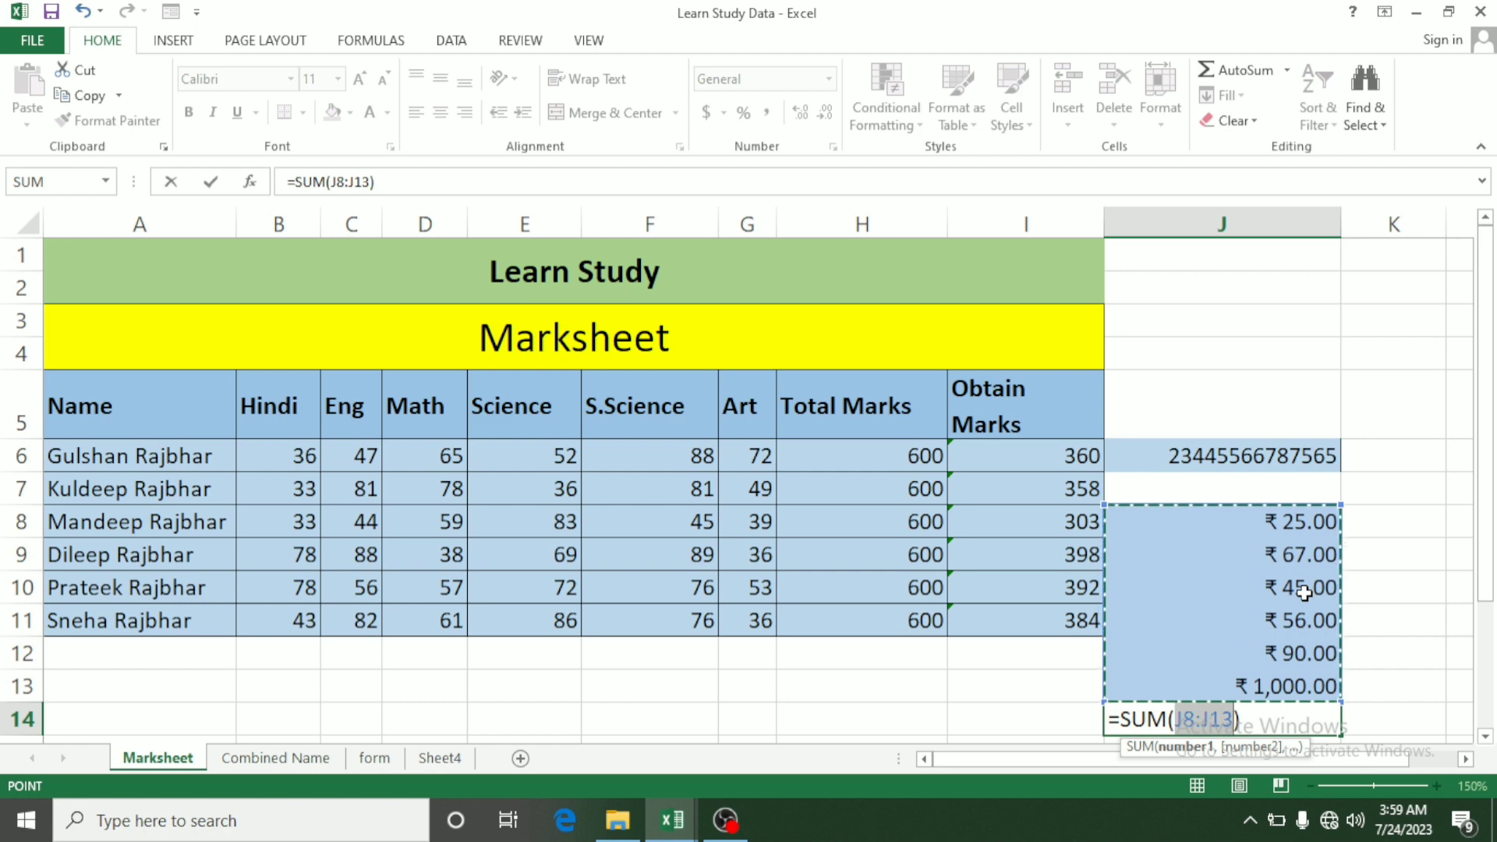
pyautogui.press('Return')
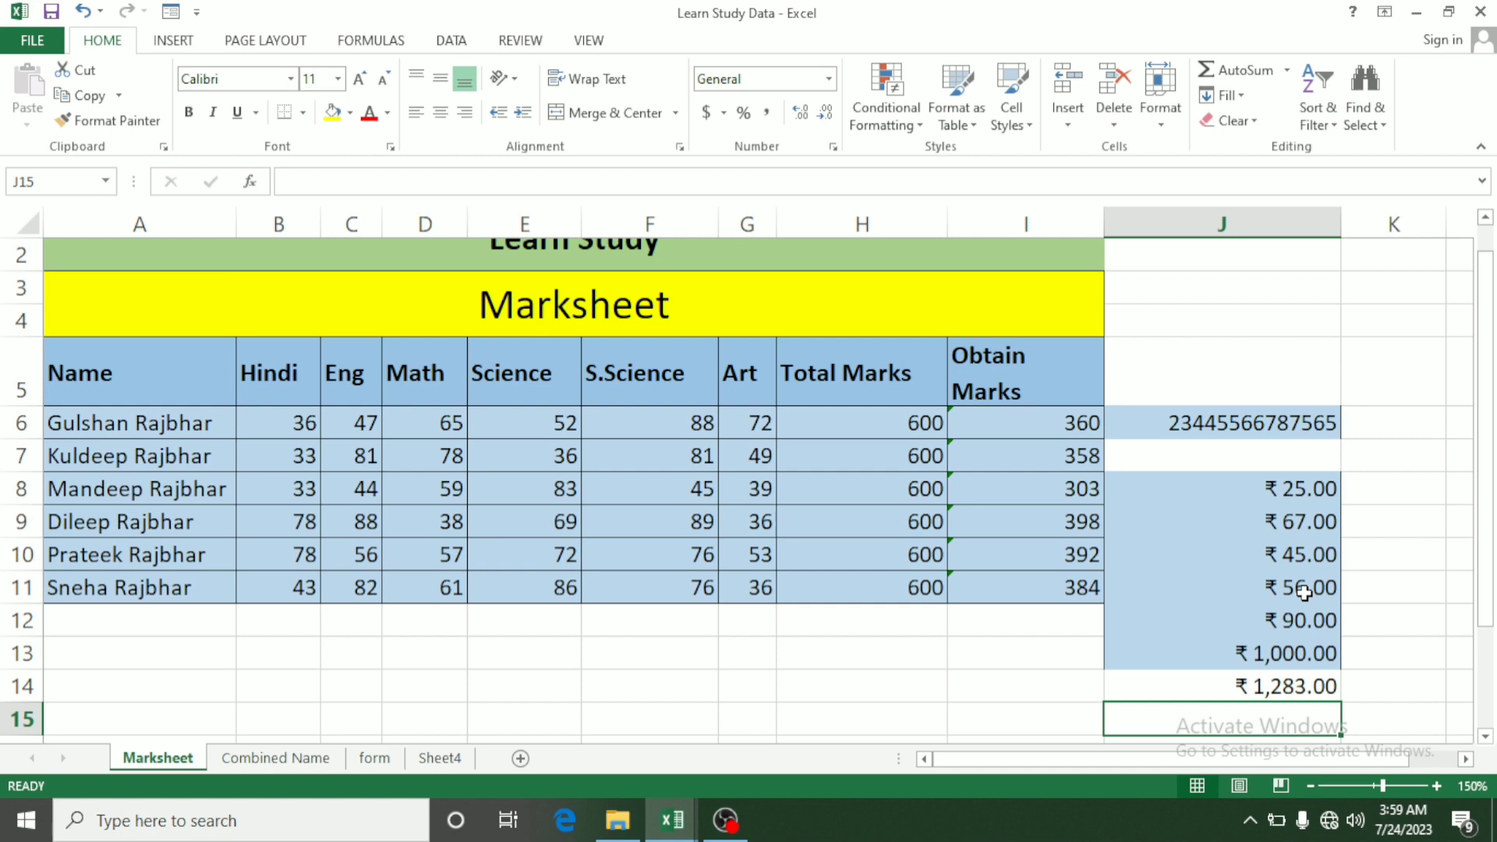
# Clear all contents and formatting from the sample cells in column J, down to row 15
pyautogui.hotkey('shift', 'Up')
pyautogui.hotkey('shift', 'Up')
pyautogui.hotkey('shift', 'Up')
pyautogui.hotkey('shift', 'Up')
pyautogui.hotkey('shift', 'Up')
pyautogui.hotkey('shift', 'Up')
pyautogui.hotkey('shift', 'Up')
pyautogui.hotkey('shift', 'Up')
pyautogui.hotkey('shift', 'Up')
pyautogui.hotkey('shift', 'Up')
pyautogui.hotkey('shift', 'Up')
pyautogui.hotkey('shift', 'Up')
pyautogui.hotkey('shift', 'Up')
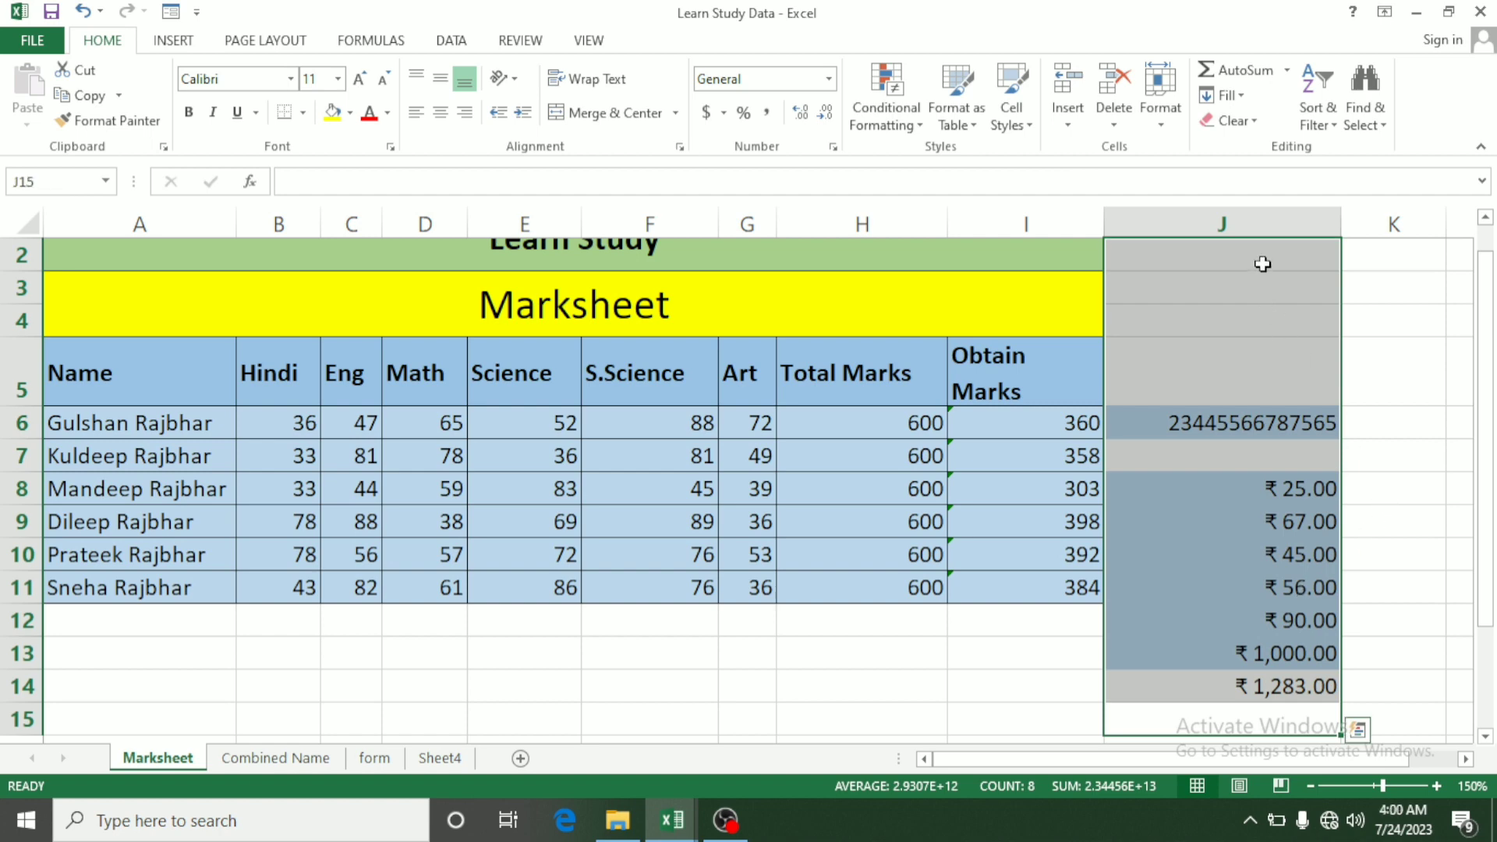
pyautogui.click(1252, 125)
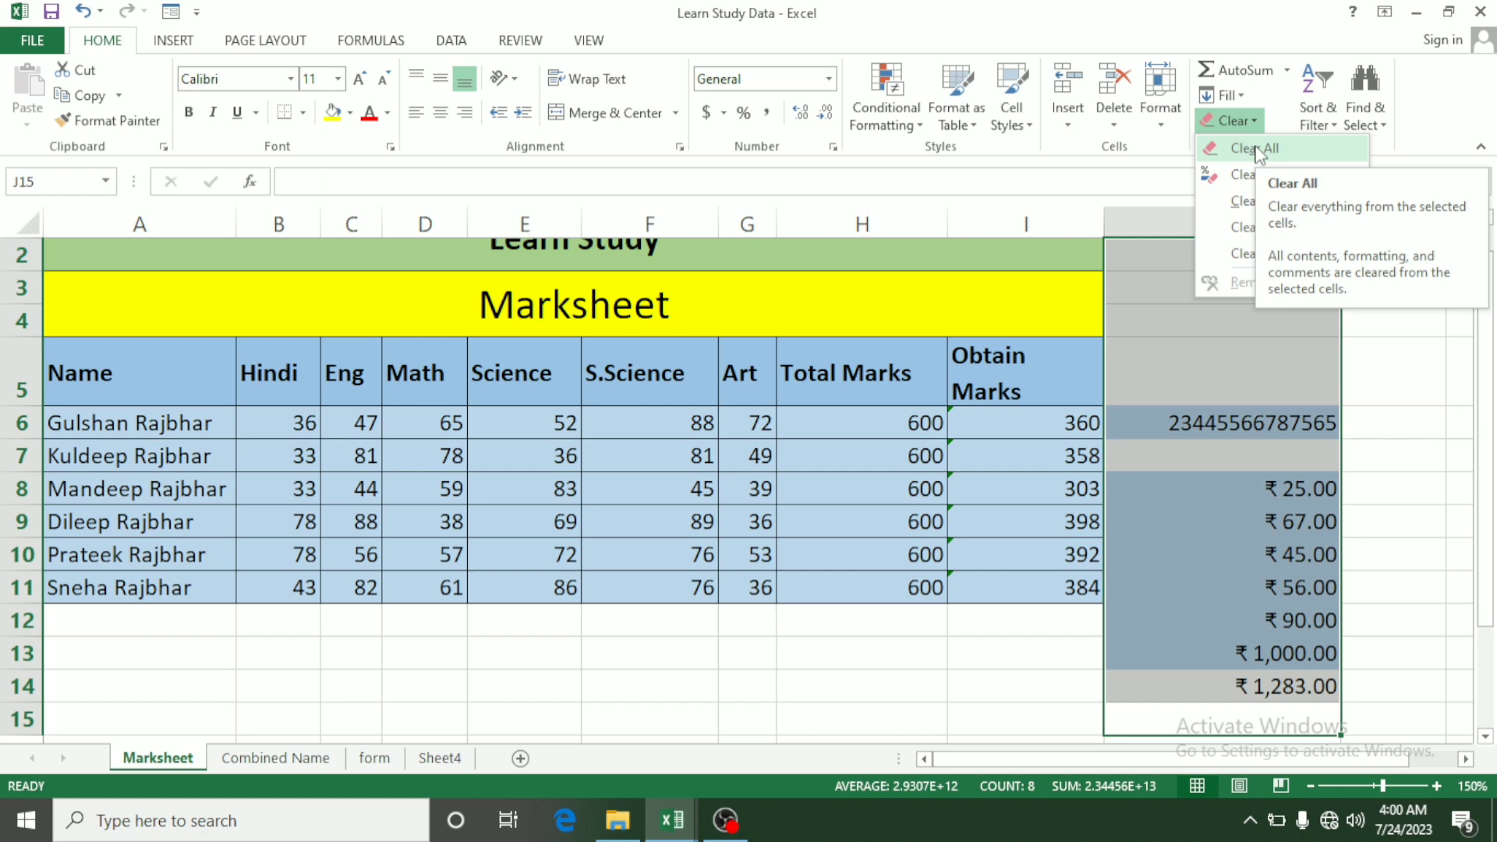
pyautogui.click(1257, 149)
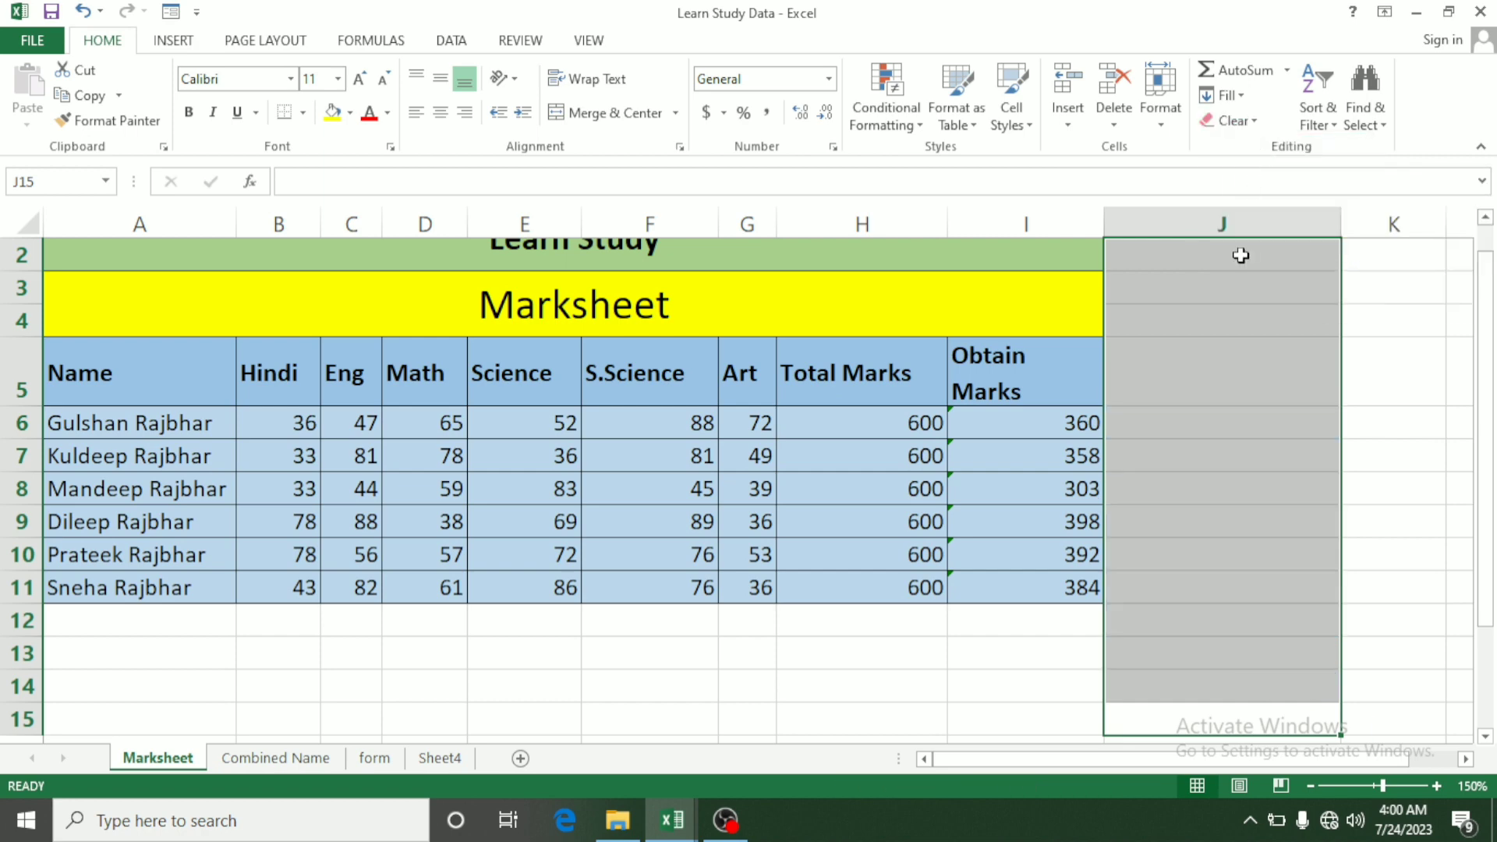
pyautogui.click(1202, 398)
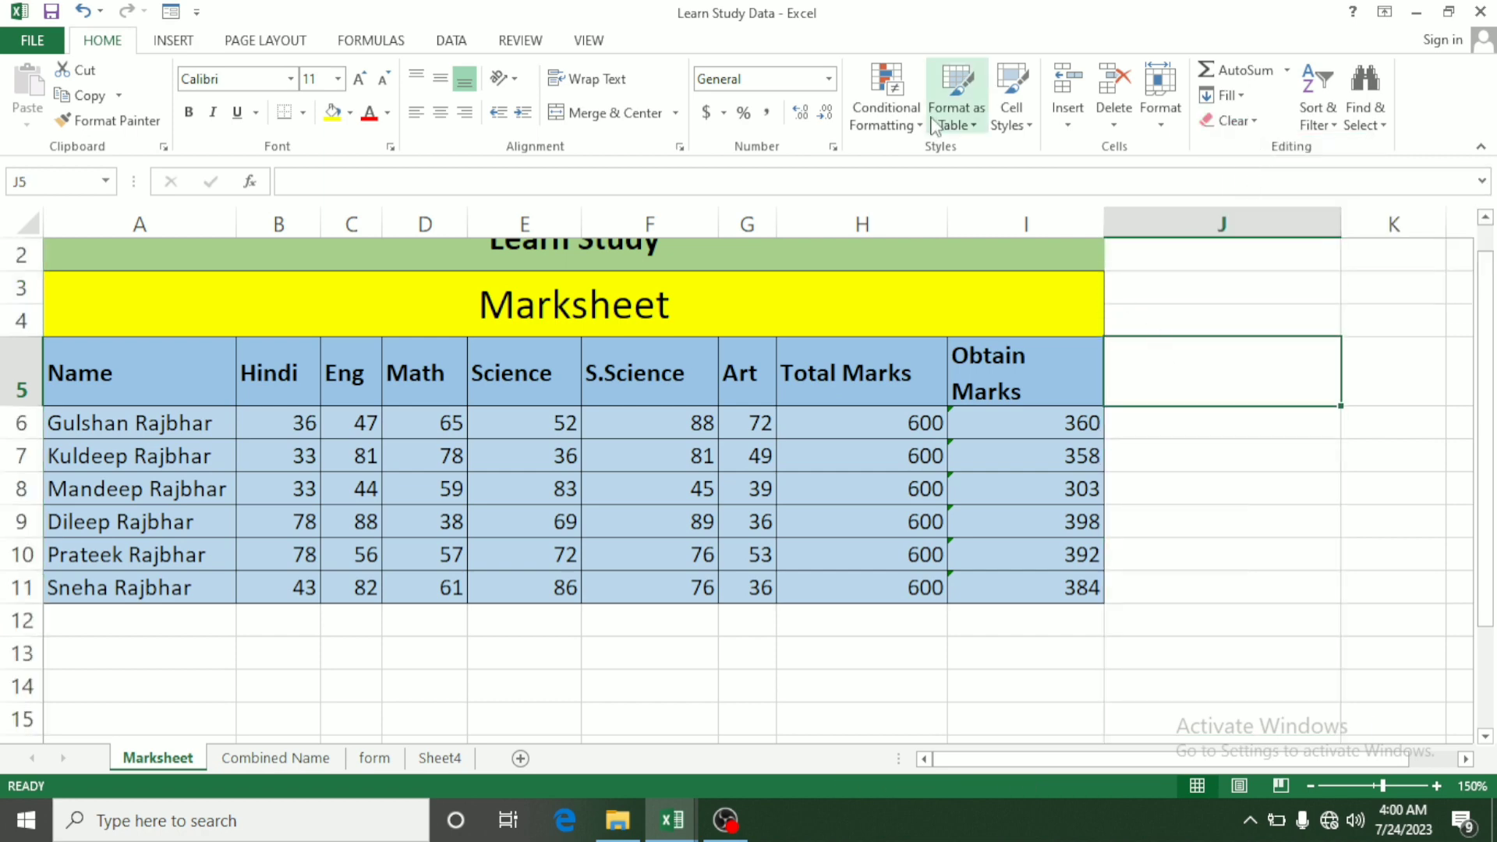
# Enter 23 in cell J6 as a new sample value and view the list of available number formats
pyautogui.click(829, 80)
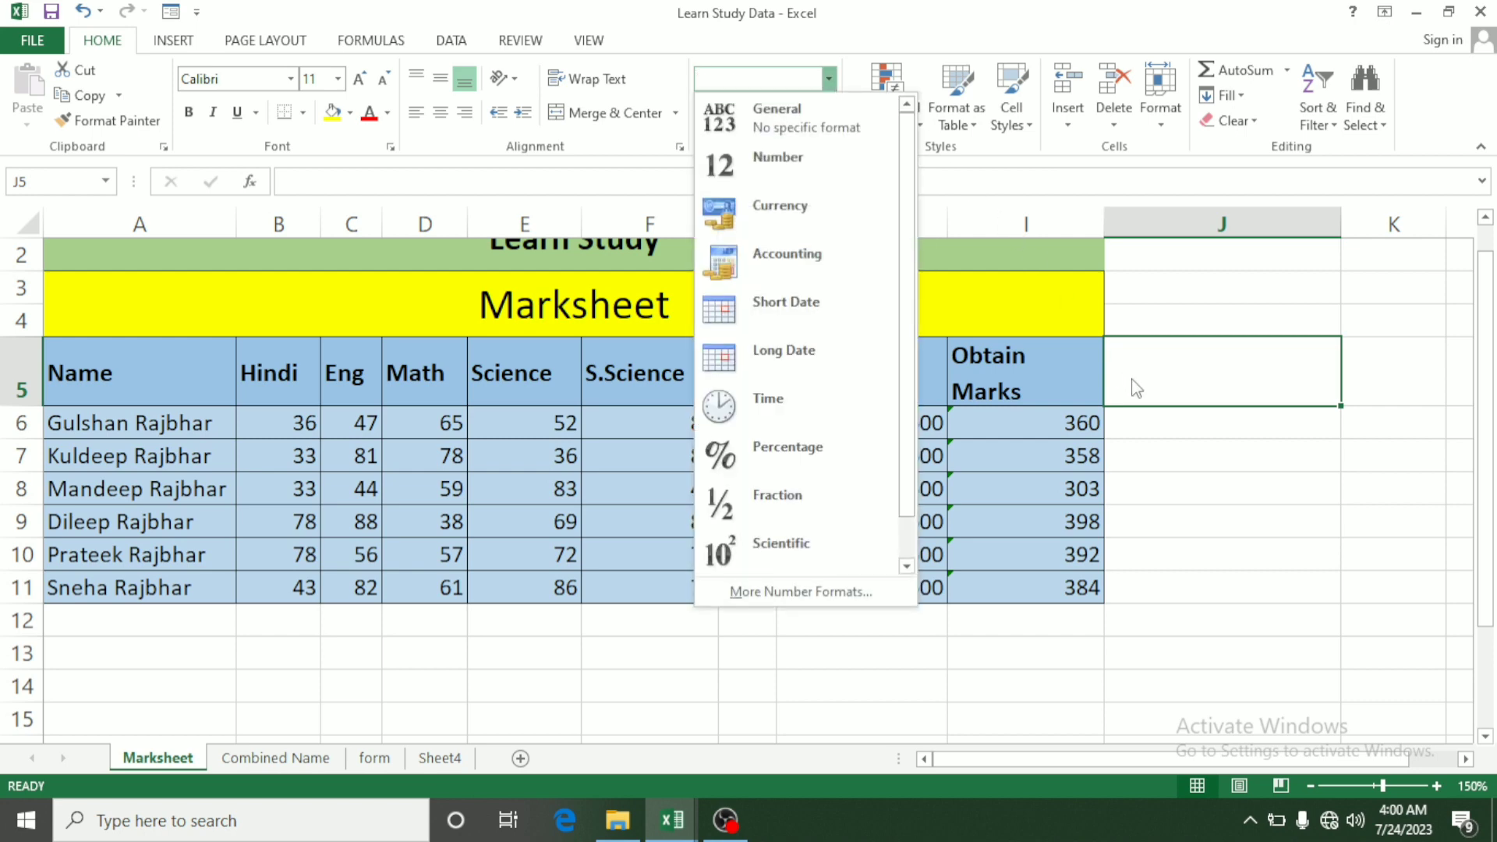
pyautogui.click(1155, 418)
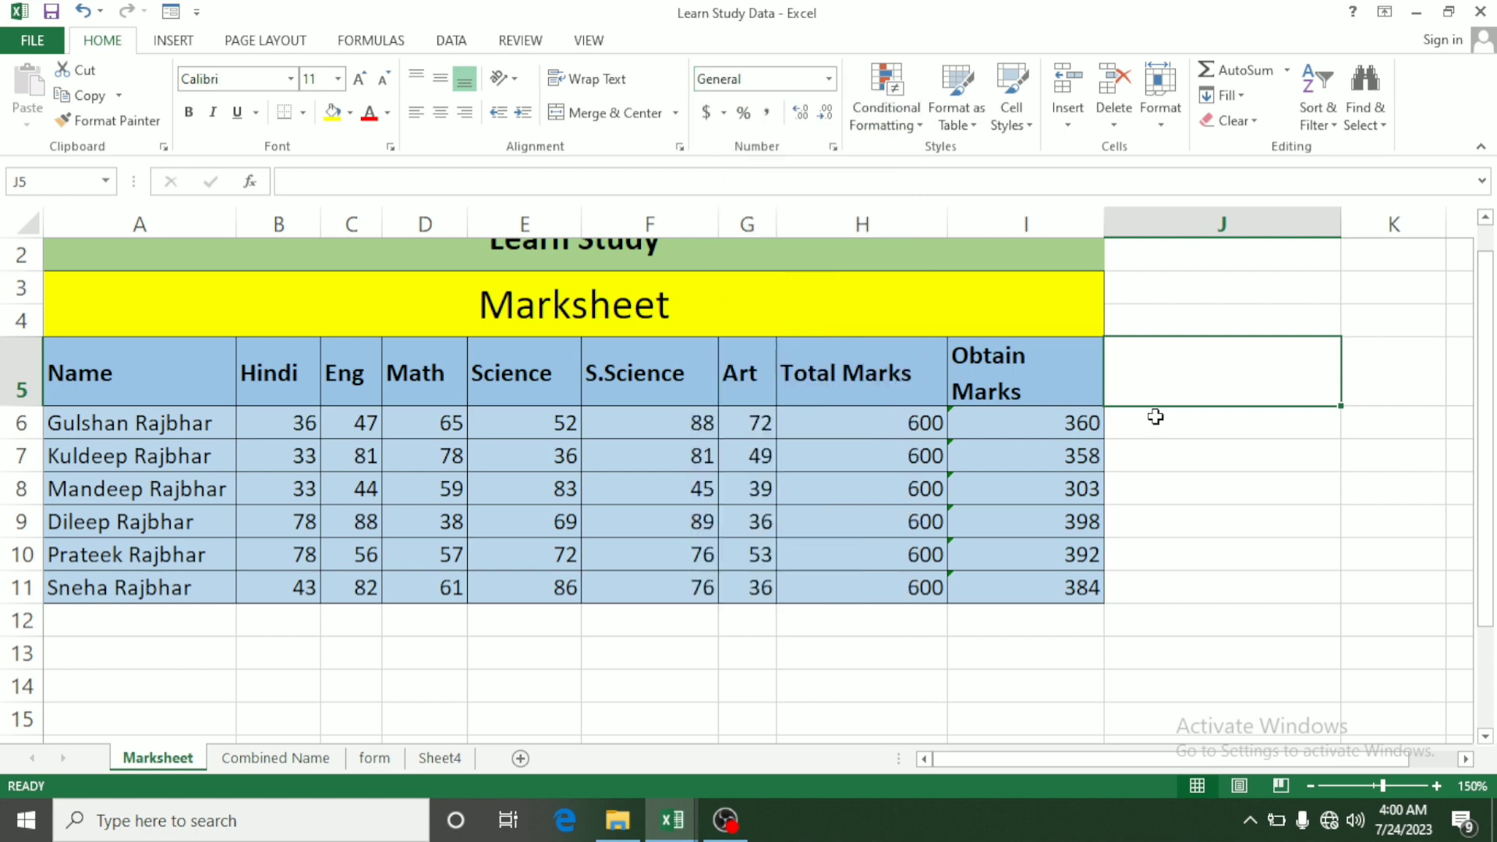
pyautogui.click(1167, 435)
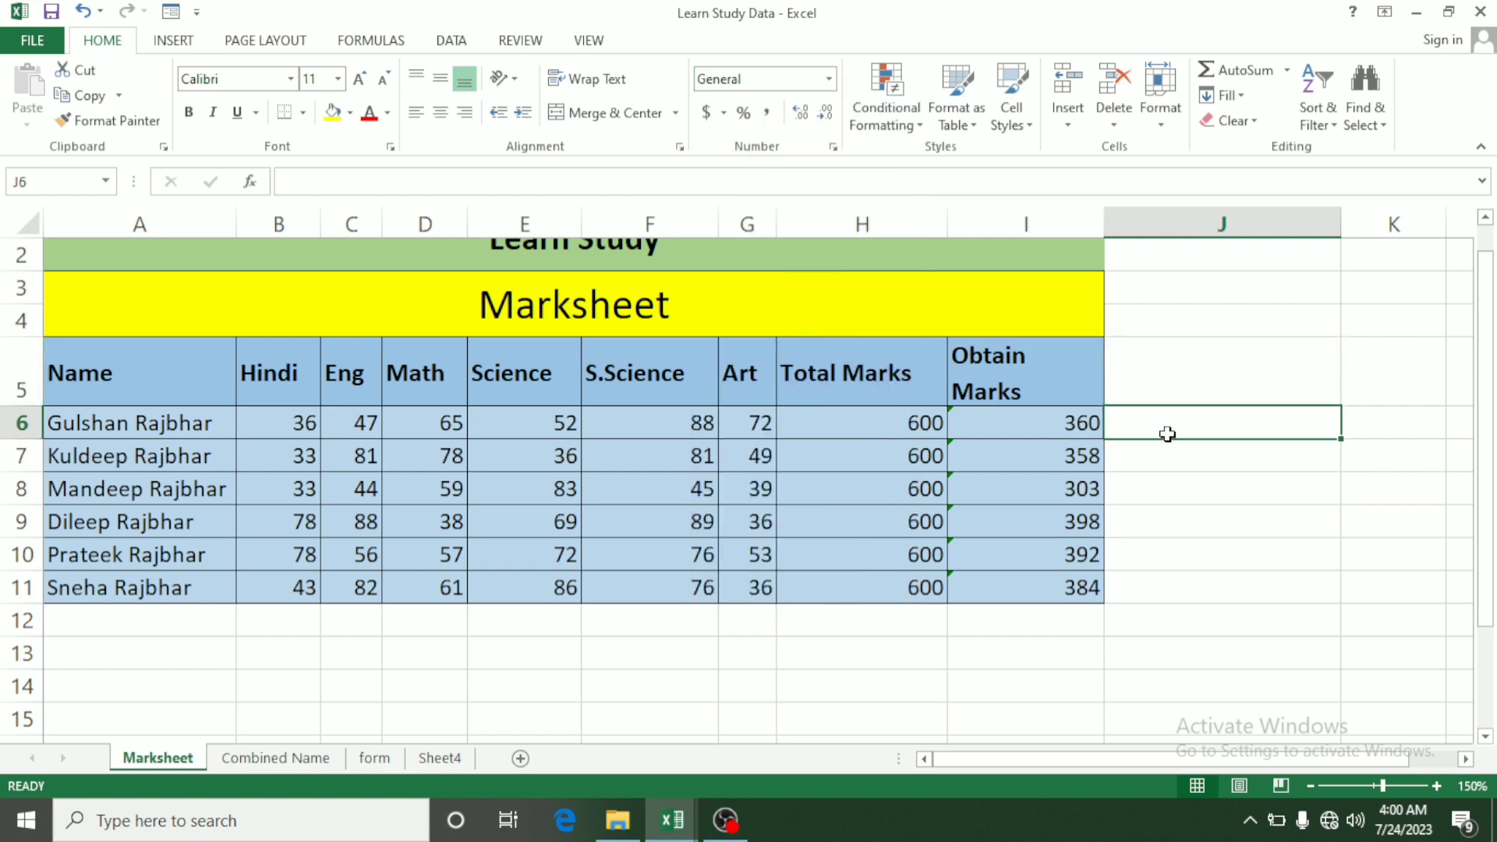
pyautogui.write('23')
pyautogui.press('Return')
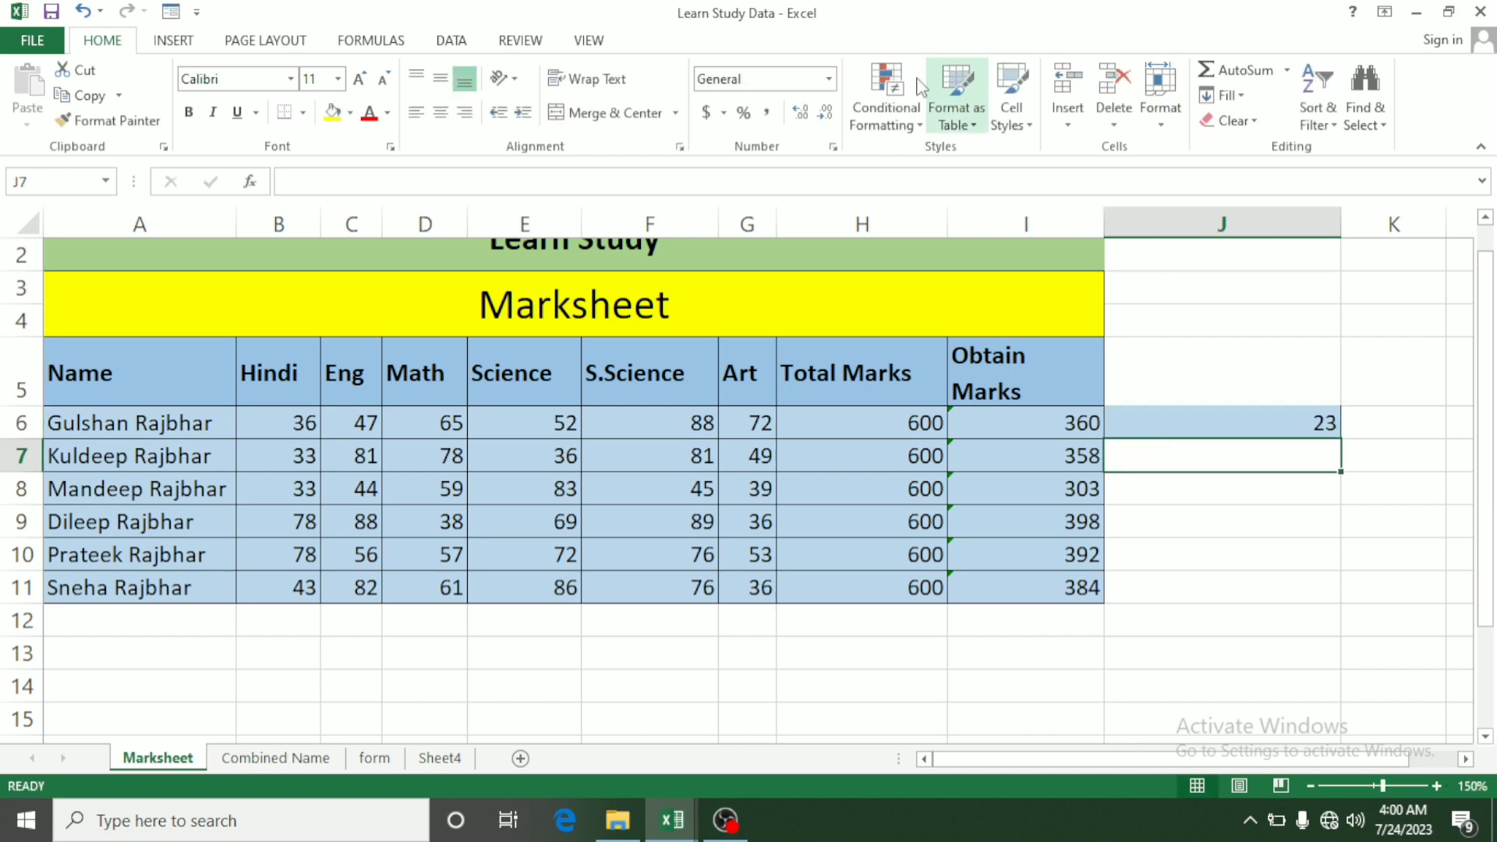
pyautogui.click(832, 81)
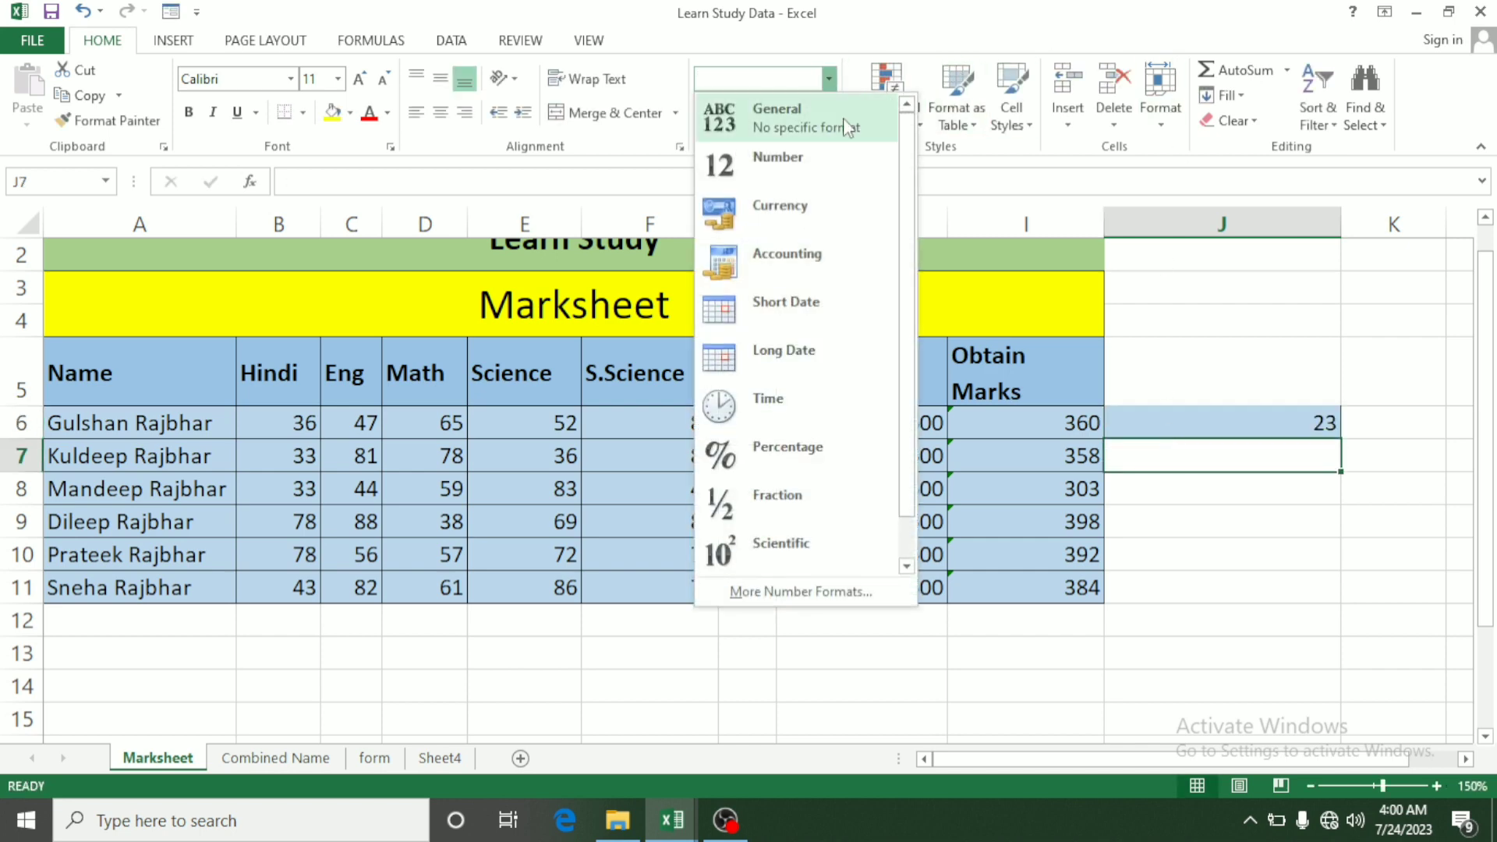
pyautogui.click(1281, 450)
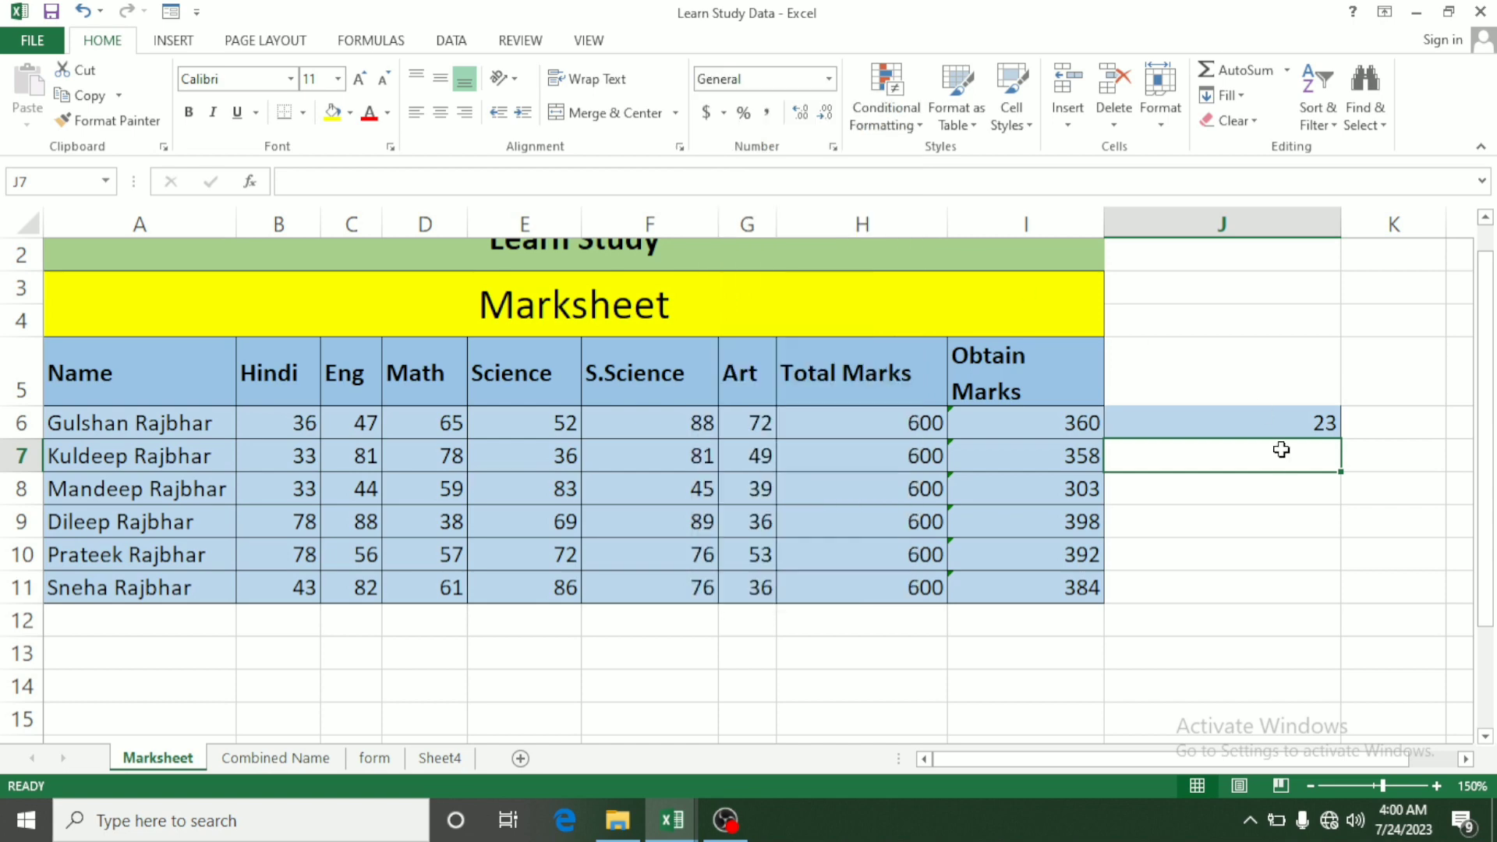
# Apply the Accounting number format to the sample value in cell J6
pyautogui.press('Up')
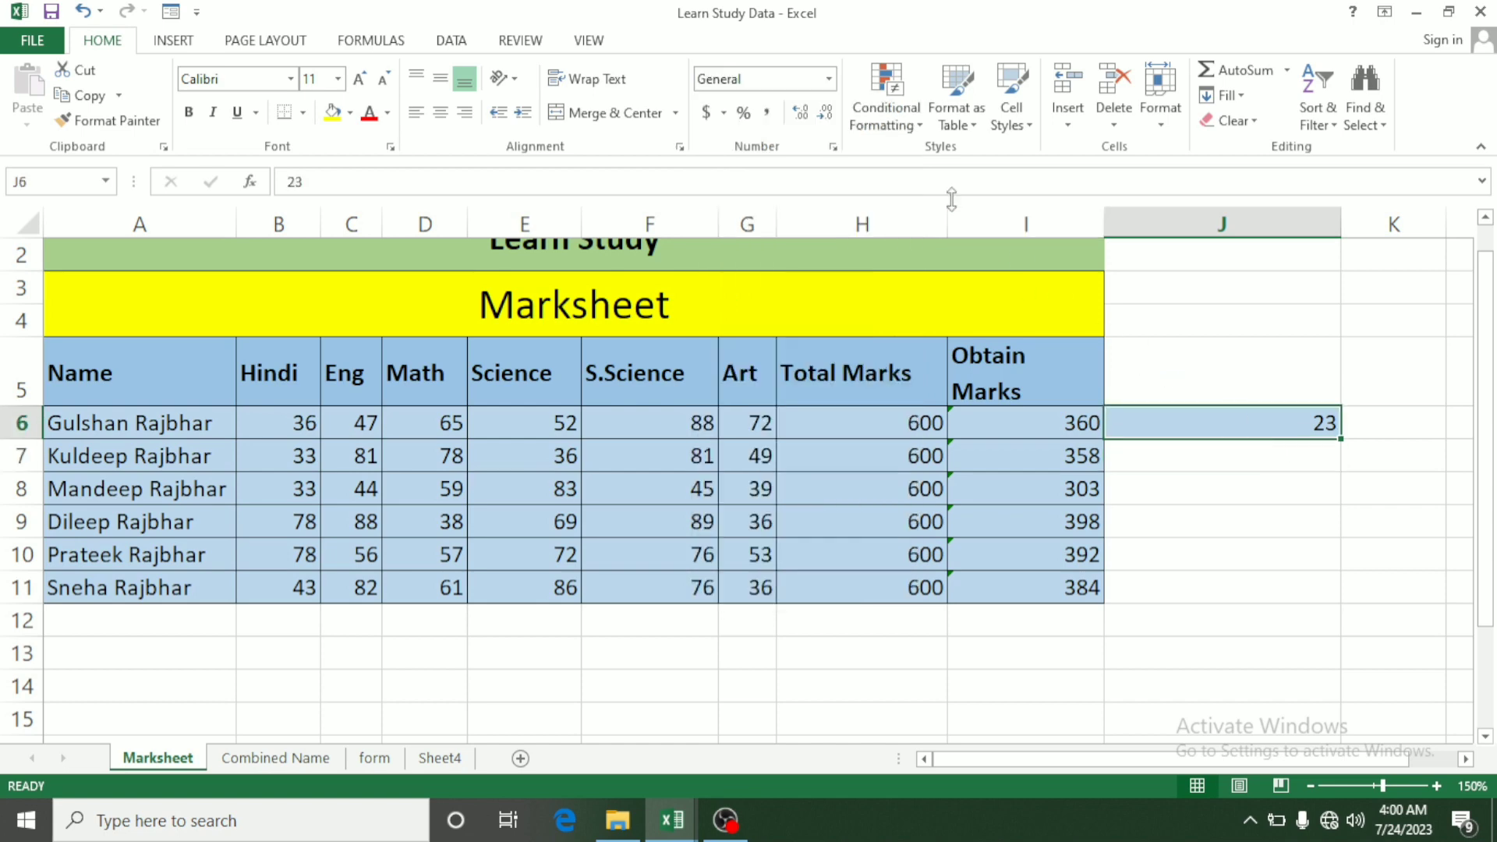
pyautogui.click(829, 78)
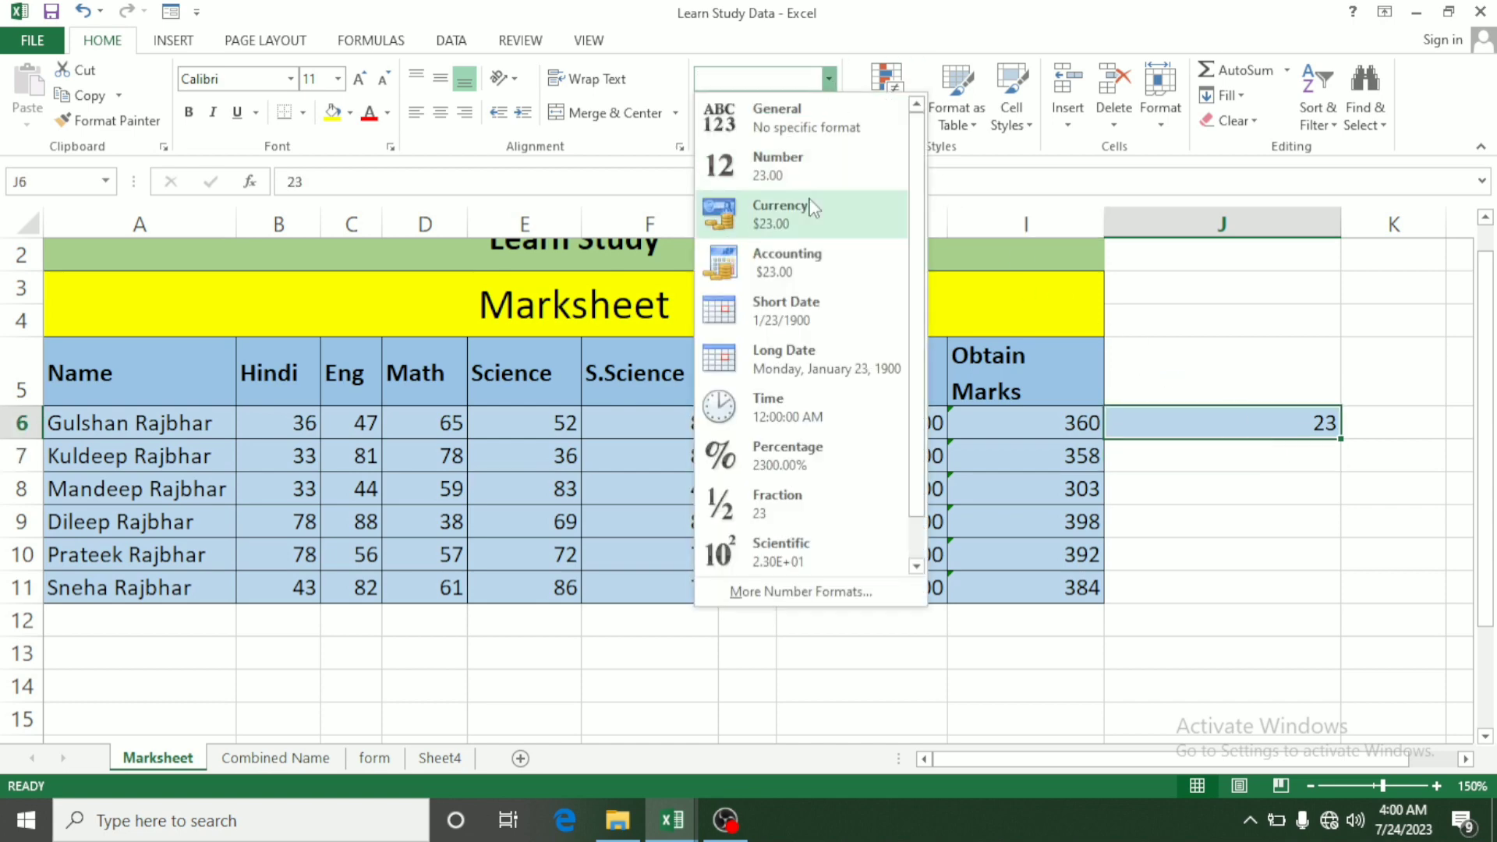
pyautogui.click(794, 260)
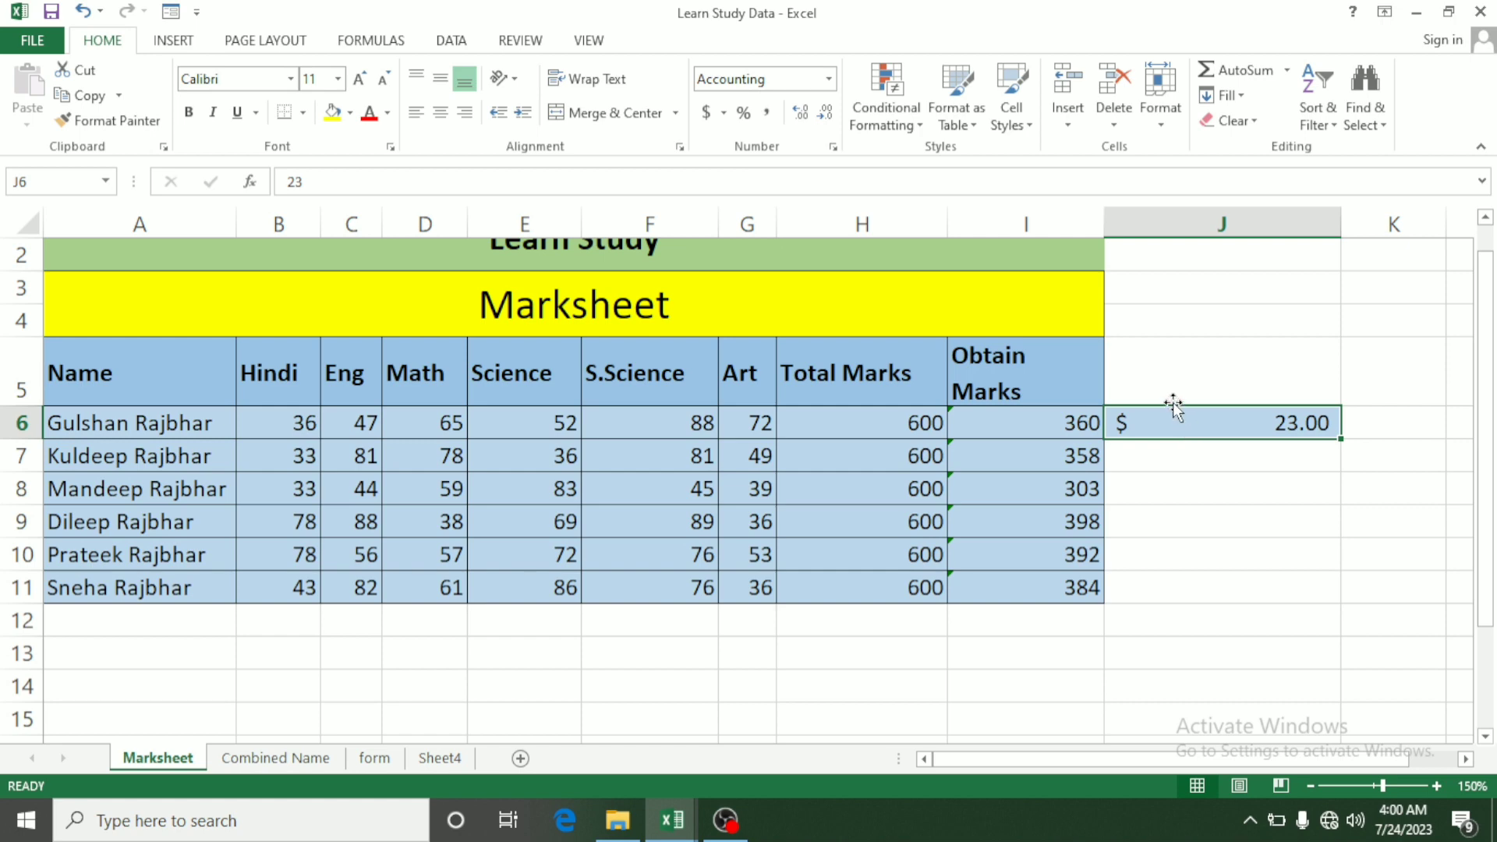
# Change the accounting currency symbol of cell J6 to ₹ Hindi through the additional accounting formats
pyautogui.click(726, 112)
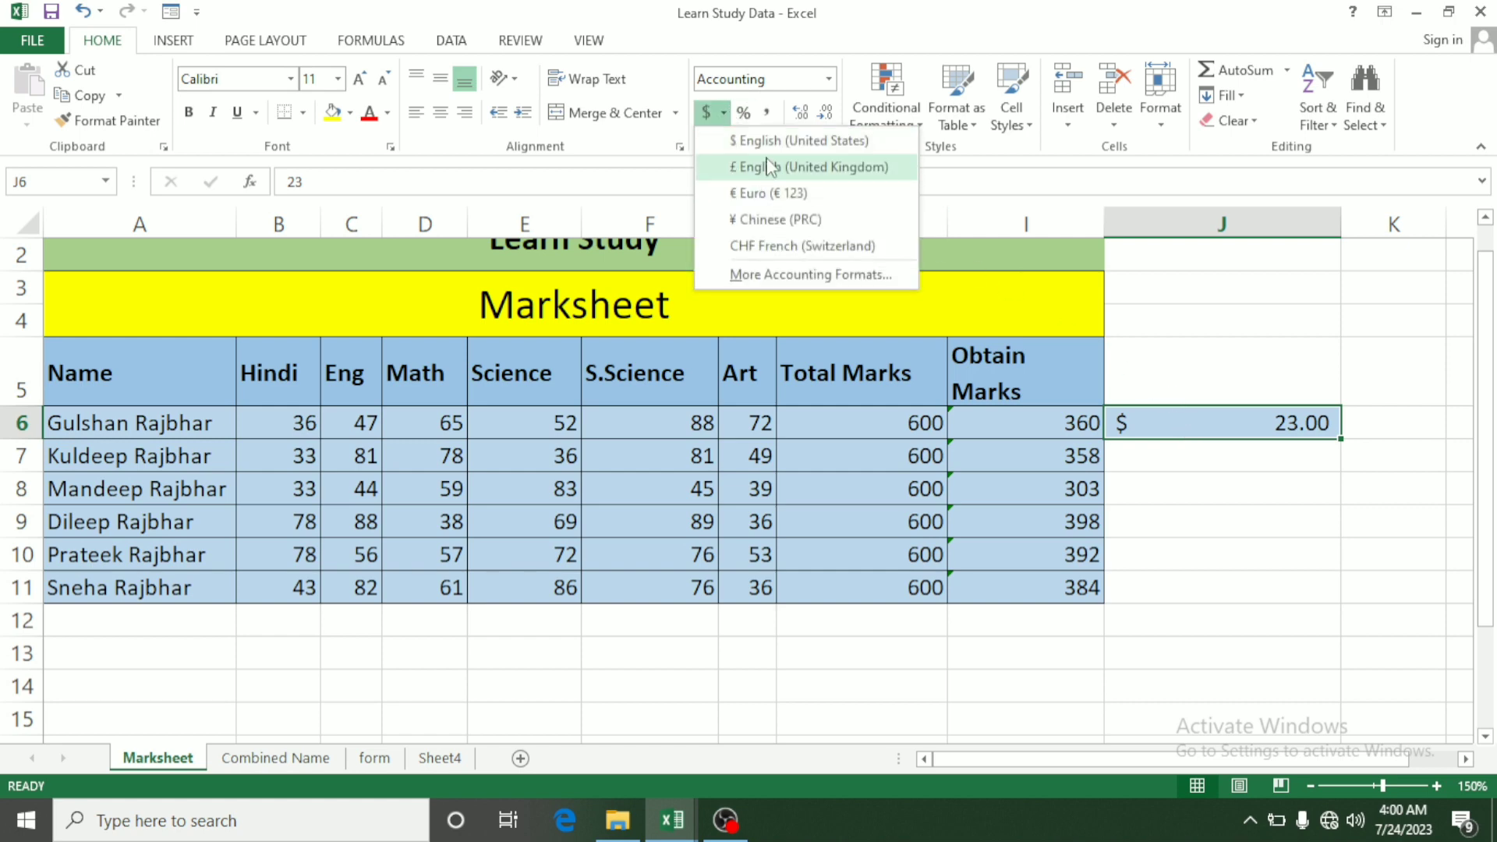
pyautogui.click(772, 276)
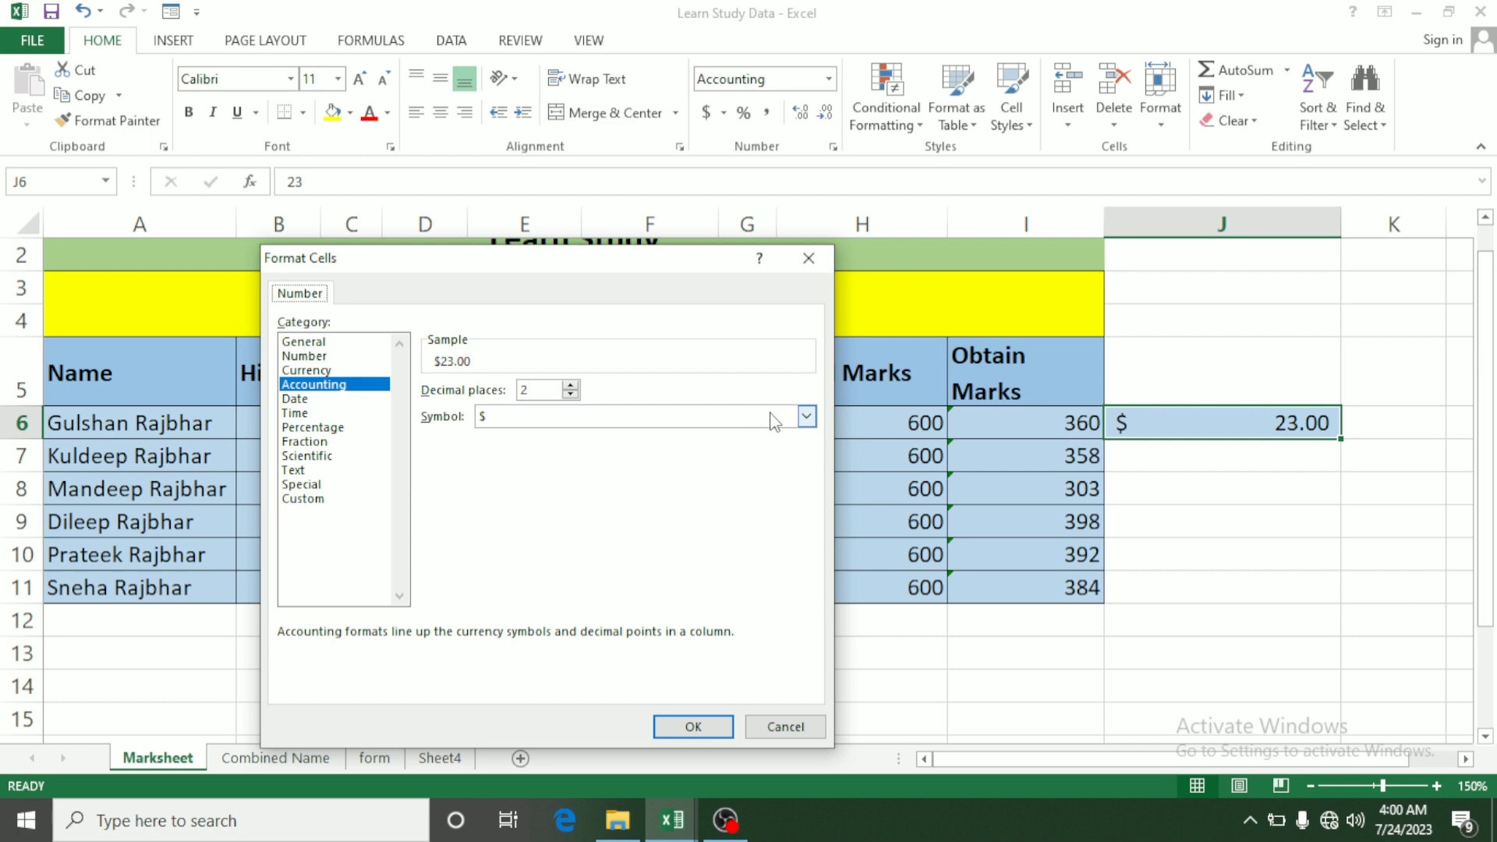
pyautogui.click(806, 419)
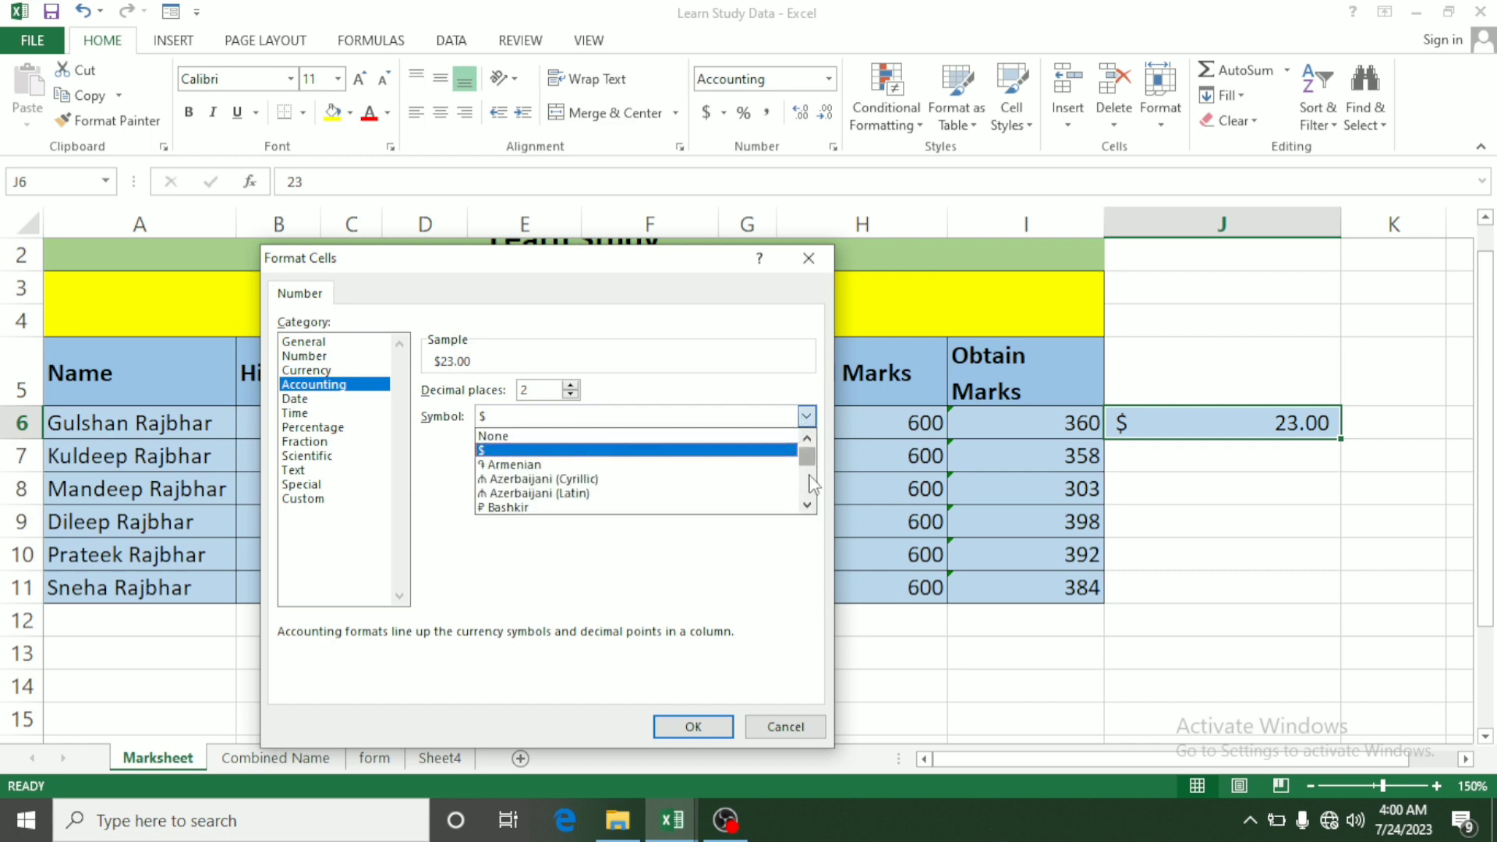
pyautogui.click(807, 505)
pyautogui.moveTo(807, 505); pyautogui.dragTo(807, 507)
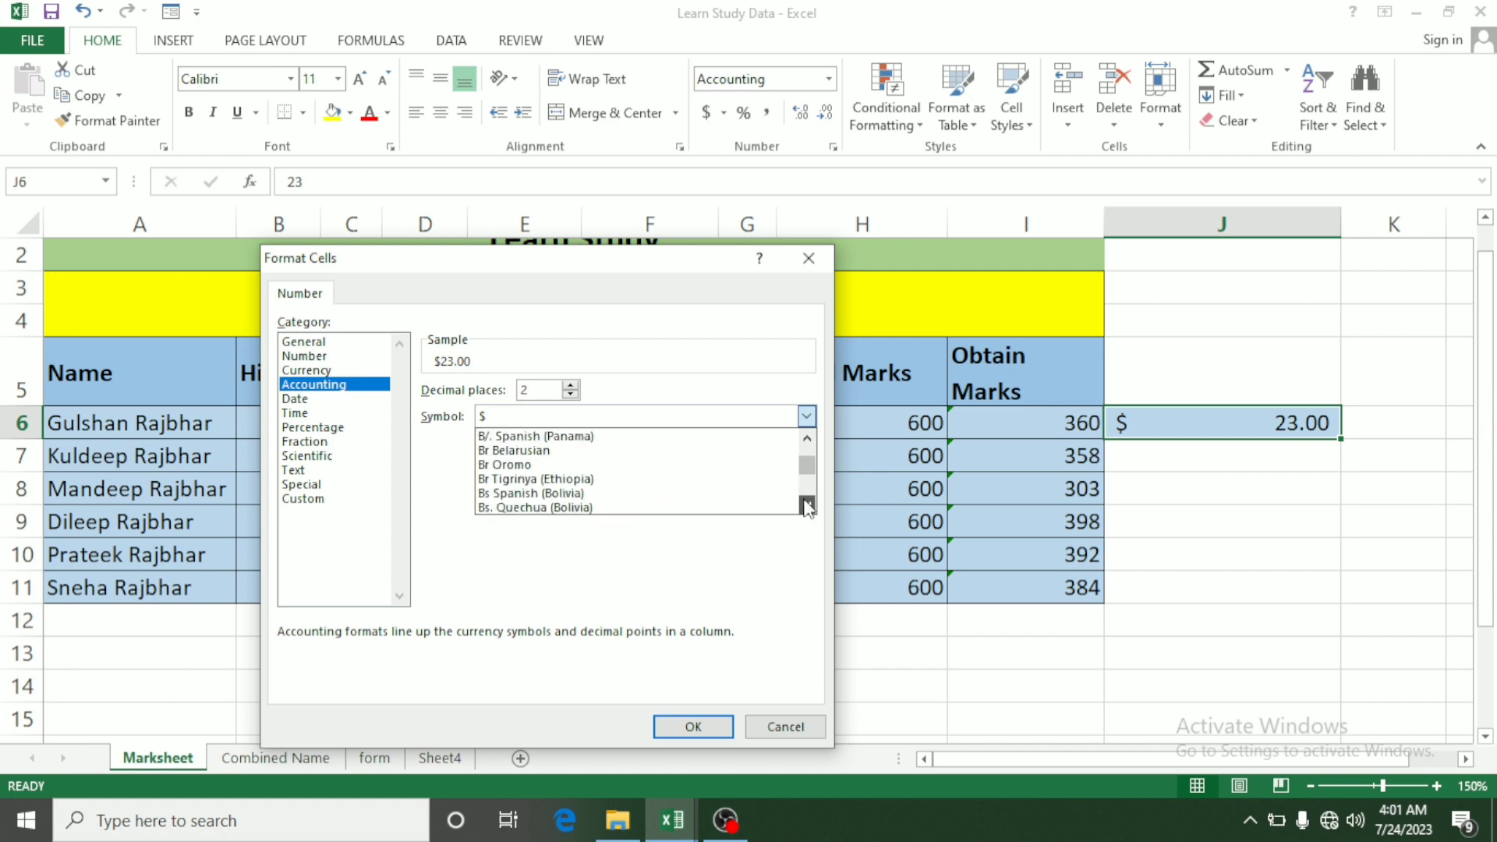
pyautogui.moveTo(807, 507); pyautogui.dragTo(807, 507)
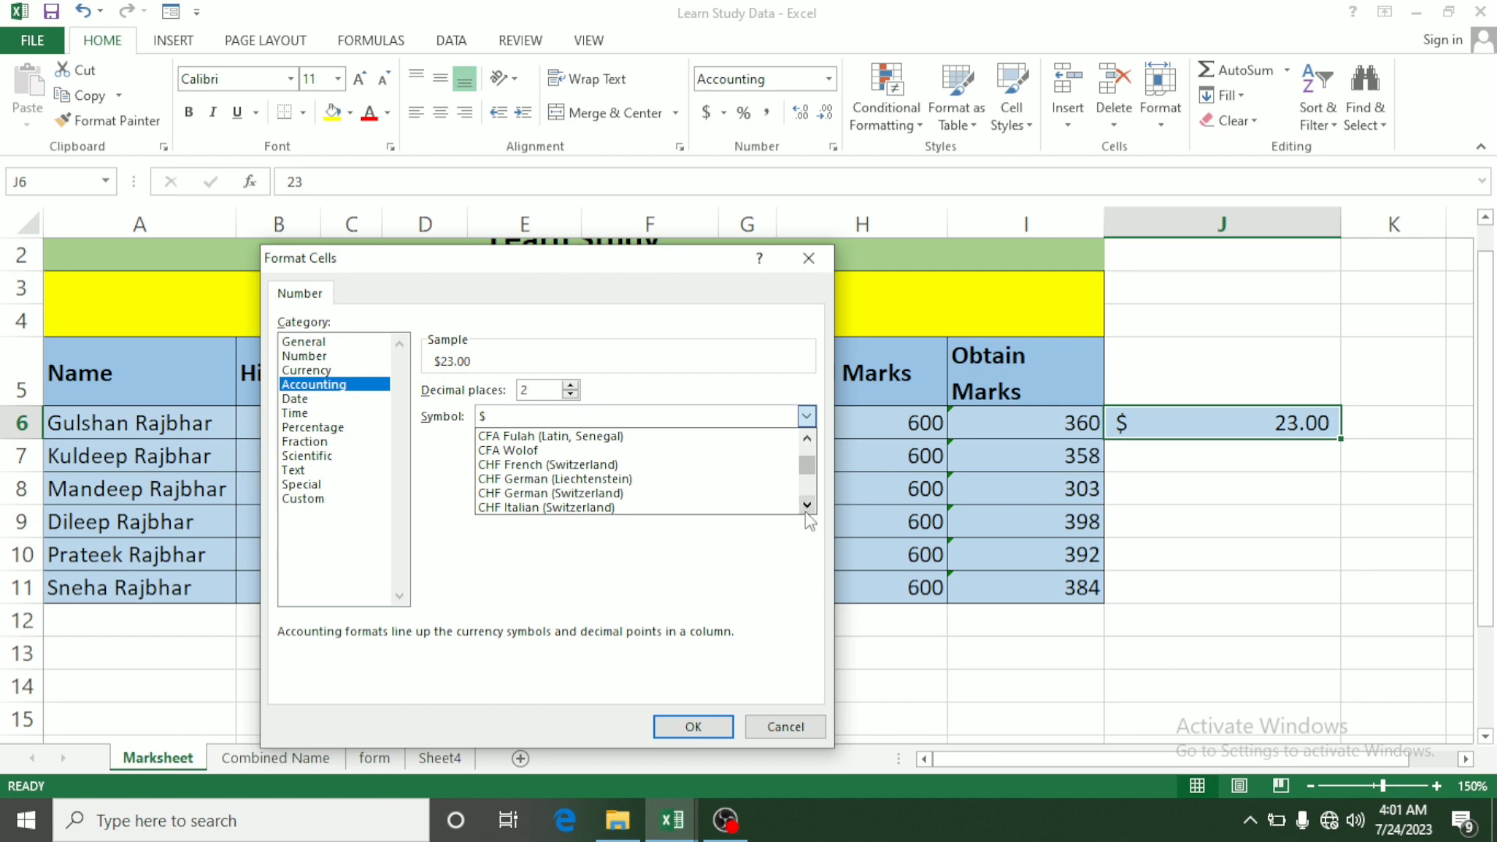
pyautogui.click(807, 507)
pyautogui.moveTo(807, 507); pyautogui.dragTo(808, 506)
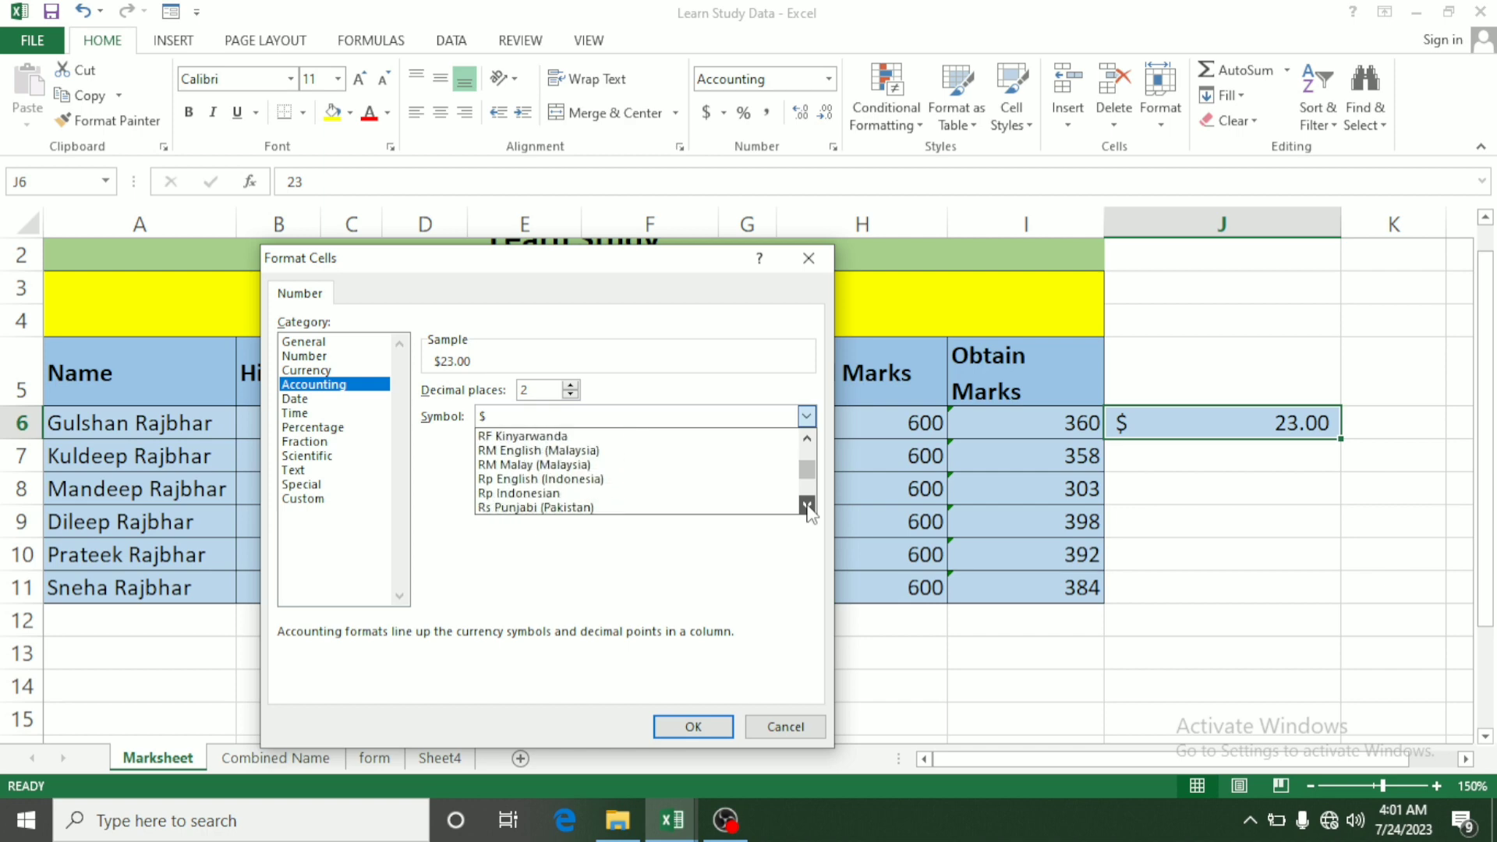
pyautogui.moveTo(807, 507); pyautogui.dragTo(807, 507)
pyautogui.click(807, 507)
pyautogui.click(808, 437)
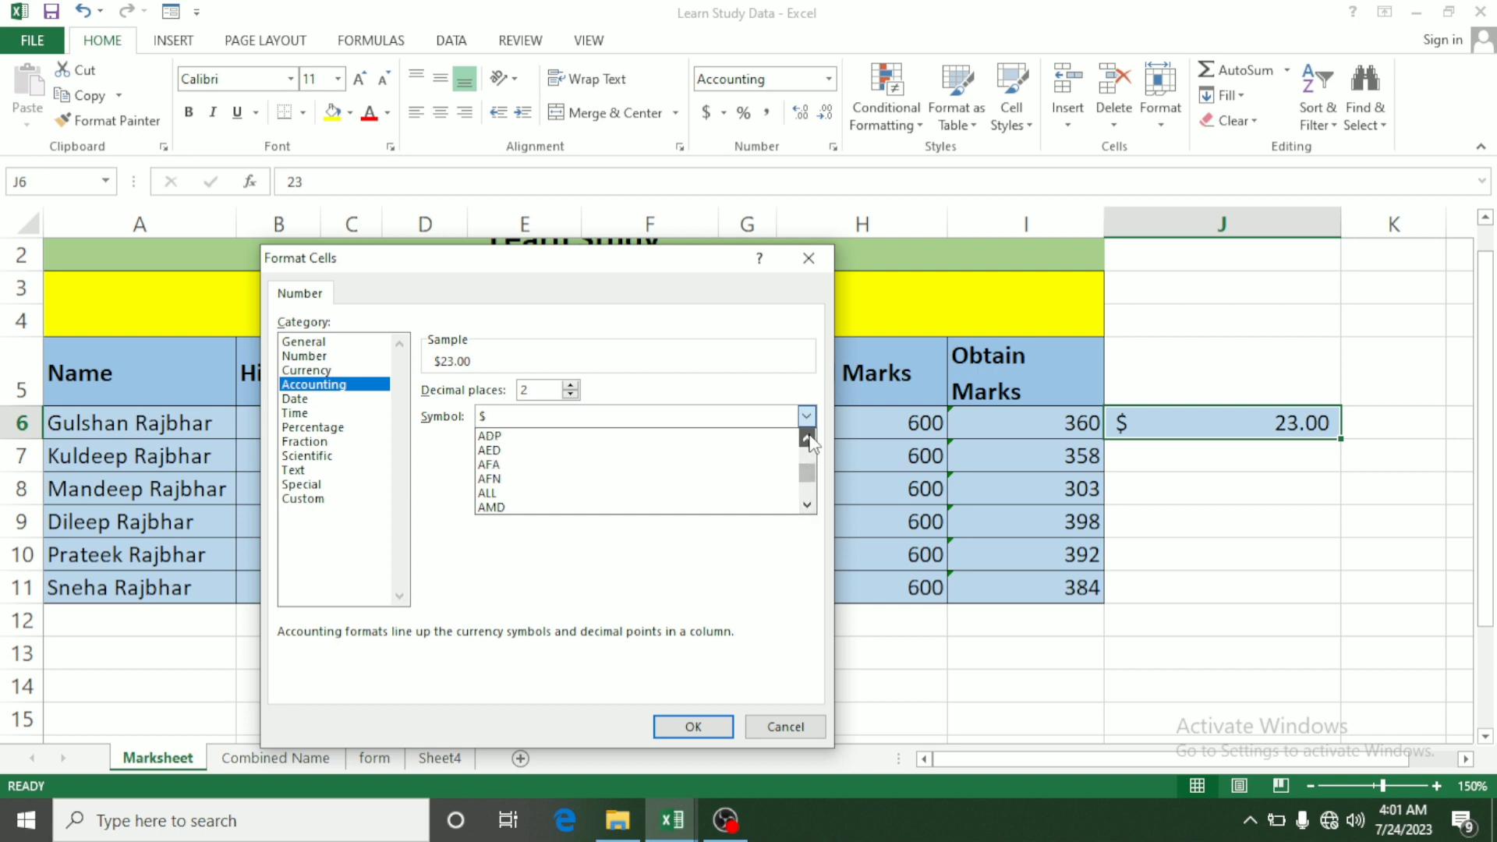
pyautogui.moveTo(810, 438); pyautogui.dragTo(811, 439)
pyautogui.click(809, 438)
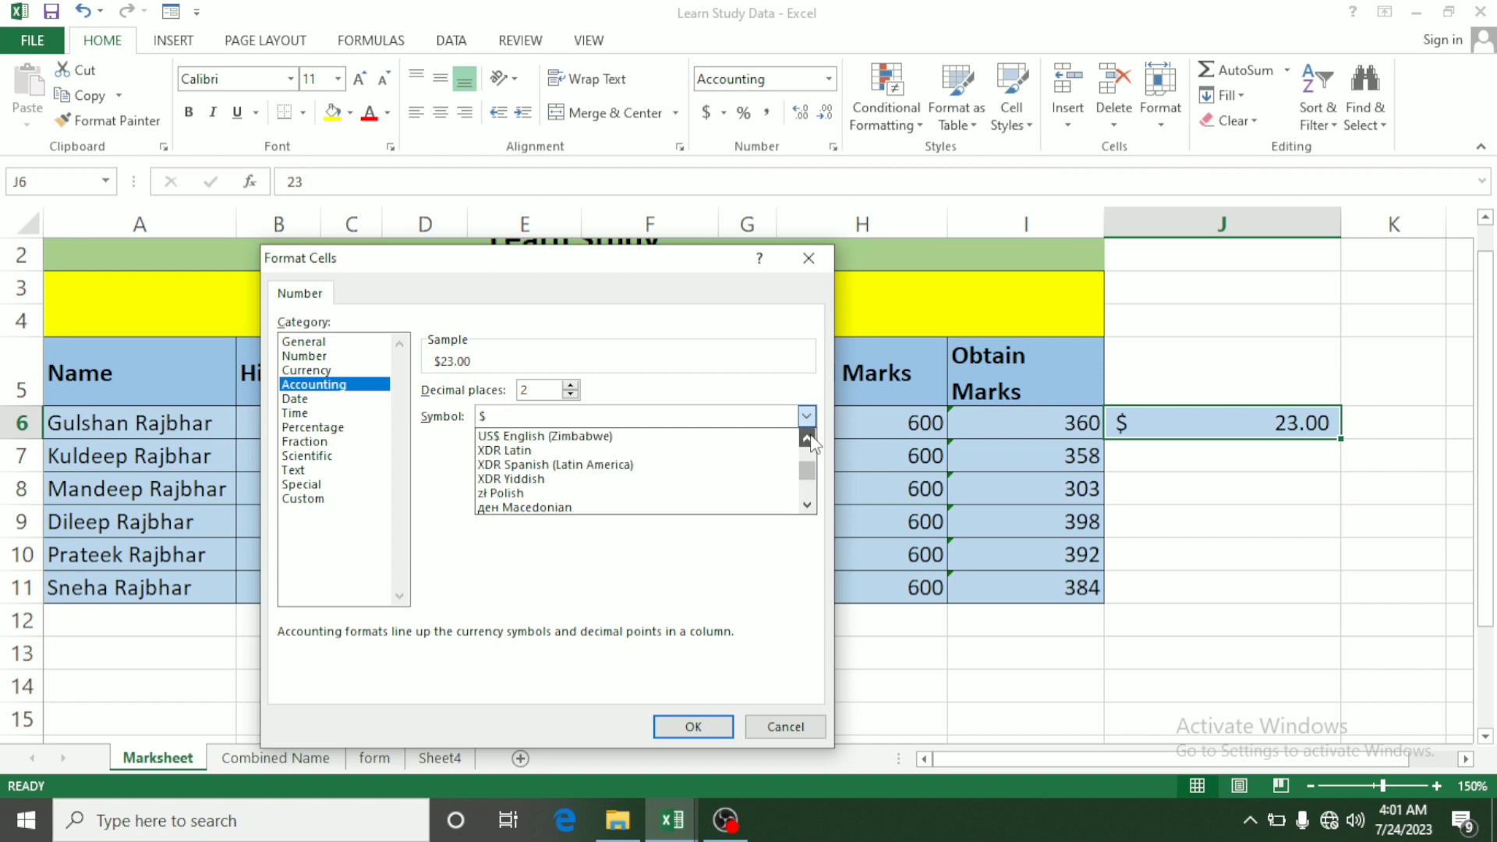
pyautogui.click(809, 438)
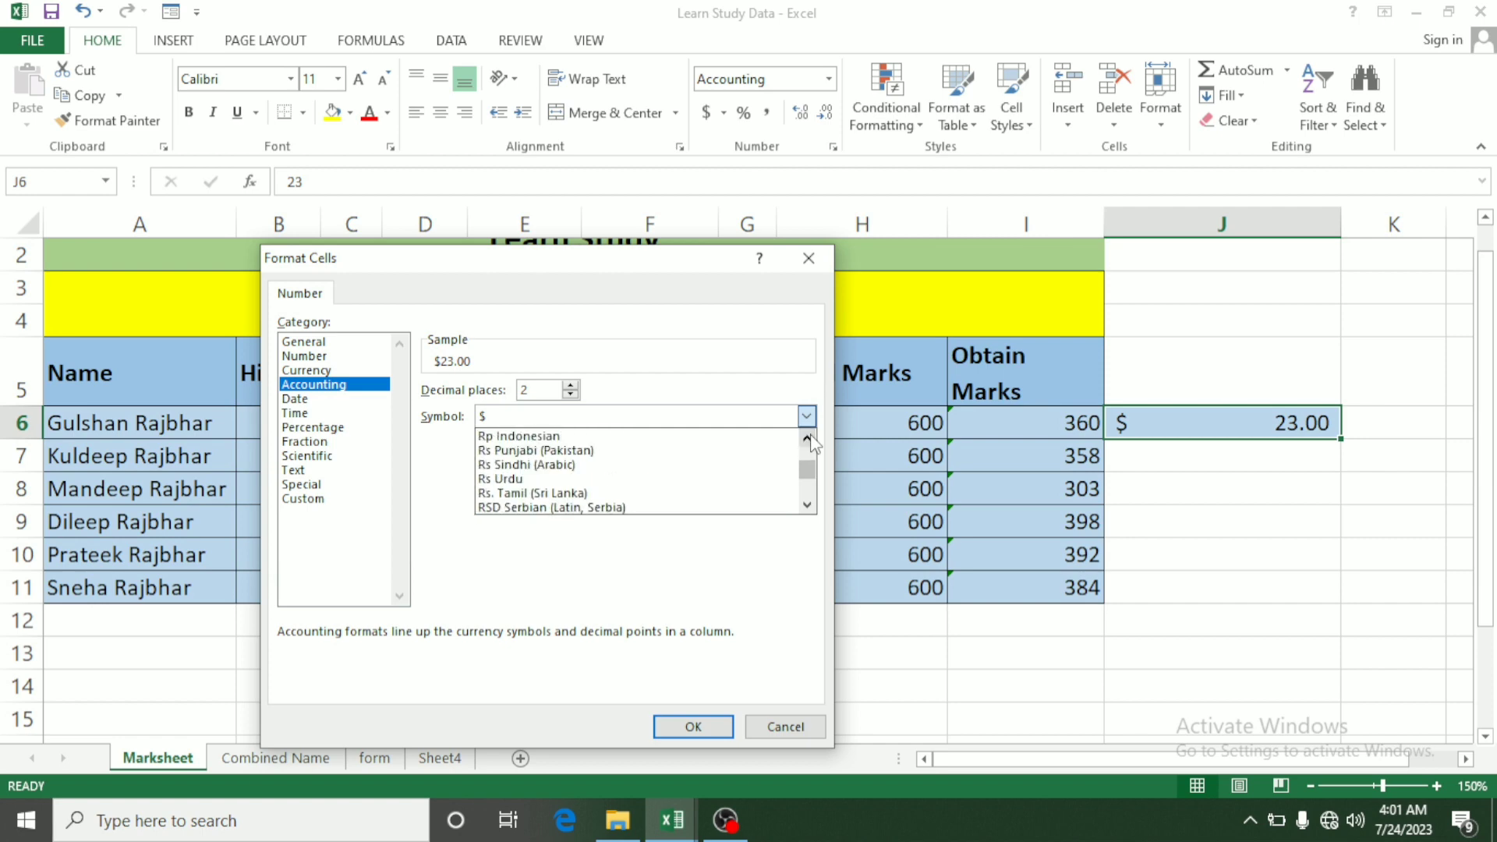
pyautogui.click(808, 438)
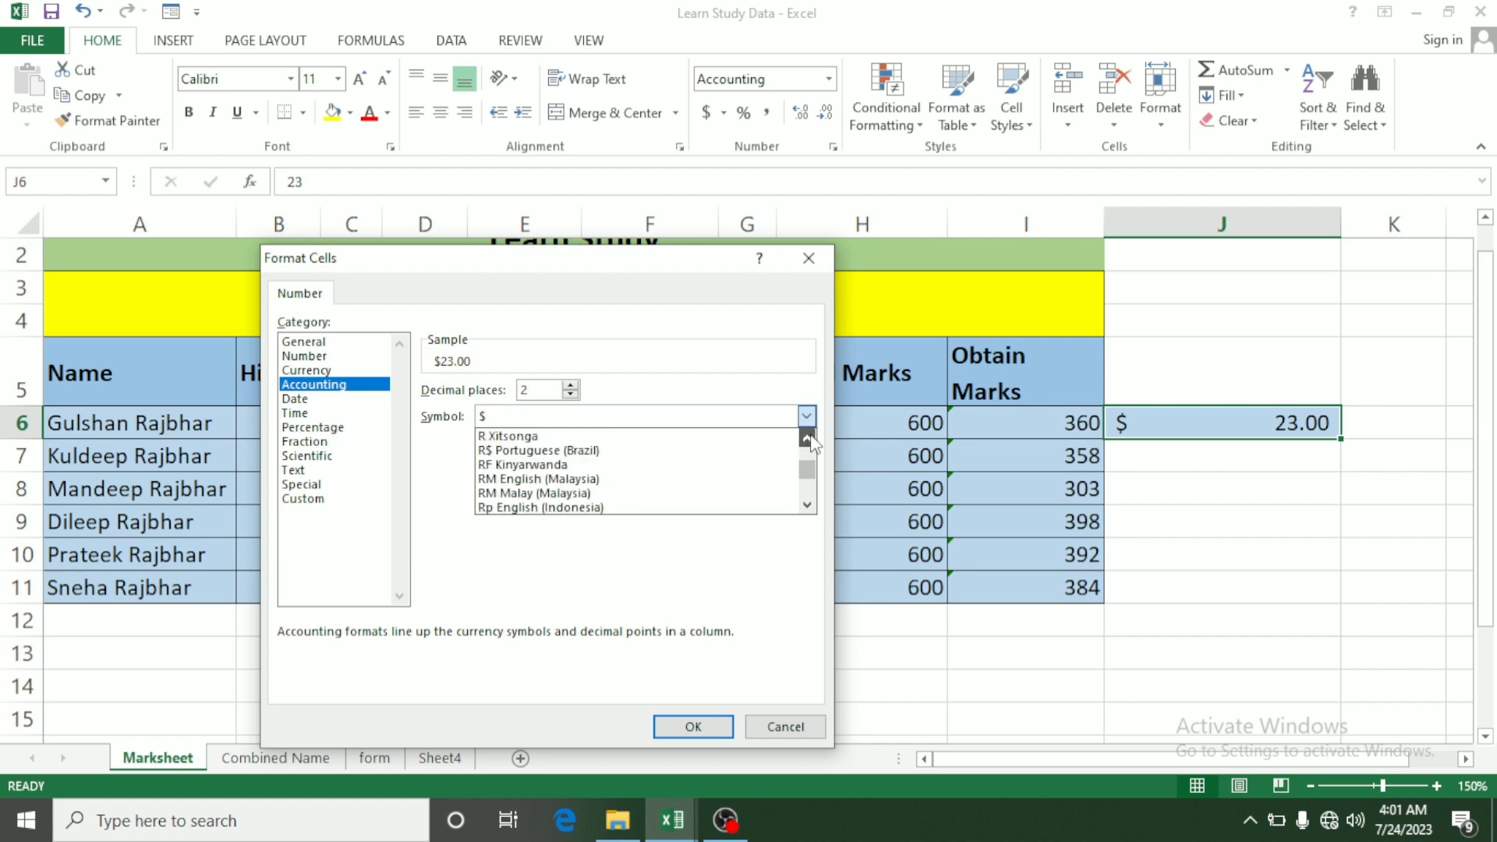
pyautogui.click(808, 438)
pyautogui.click(809, 439)
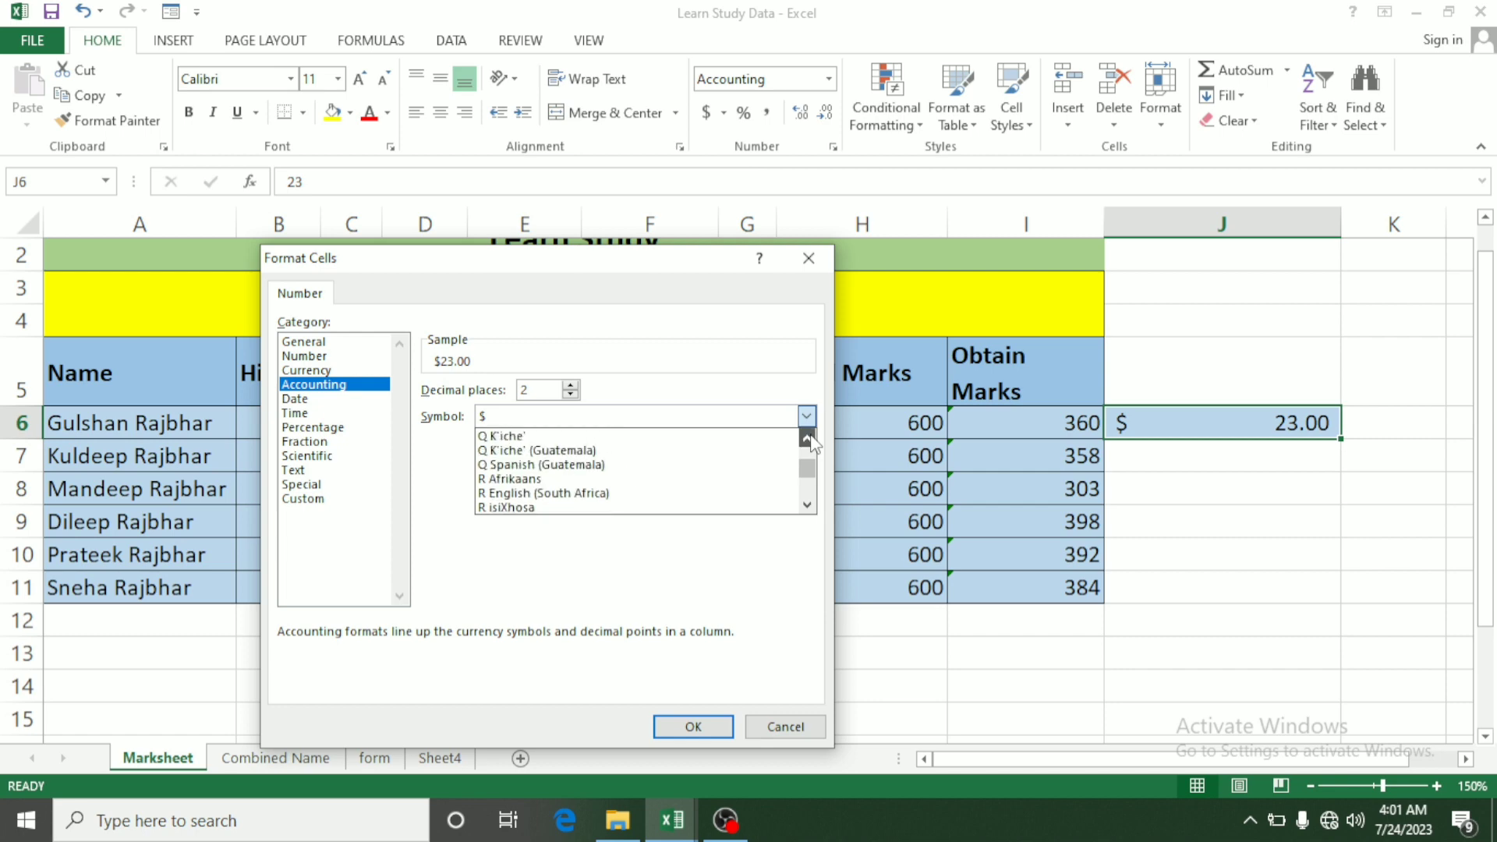
pyautogui.click(809, 438)
pyautogui.click(808, 439)
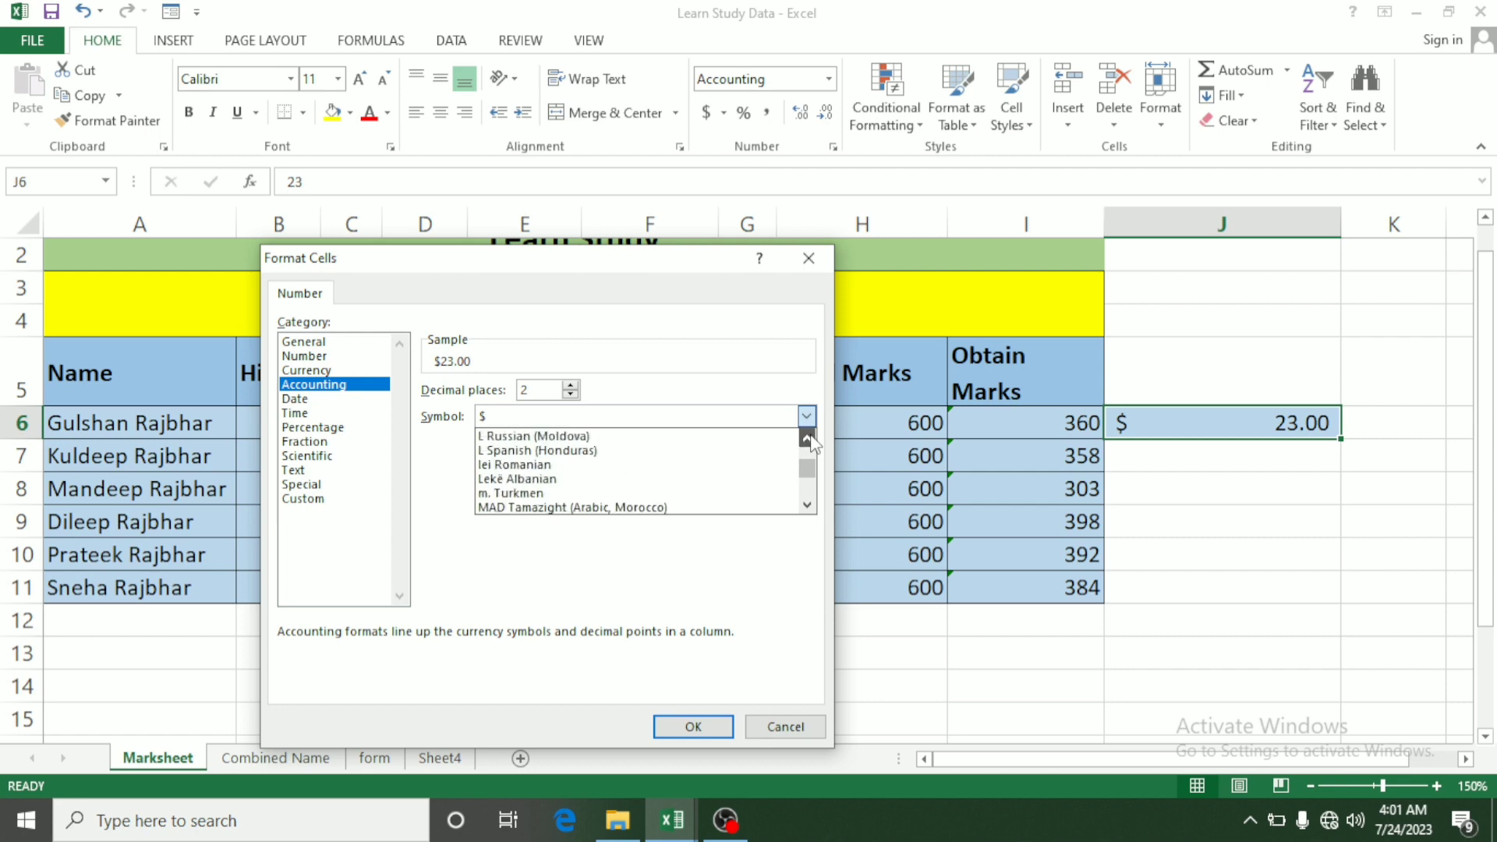
pyautogui.click(809, 438)
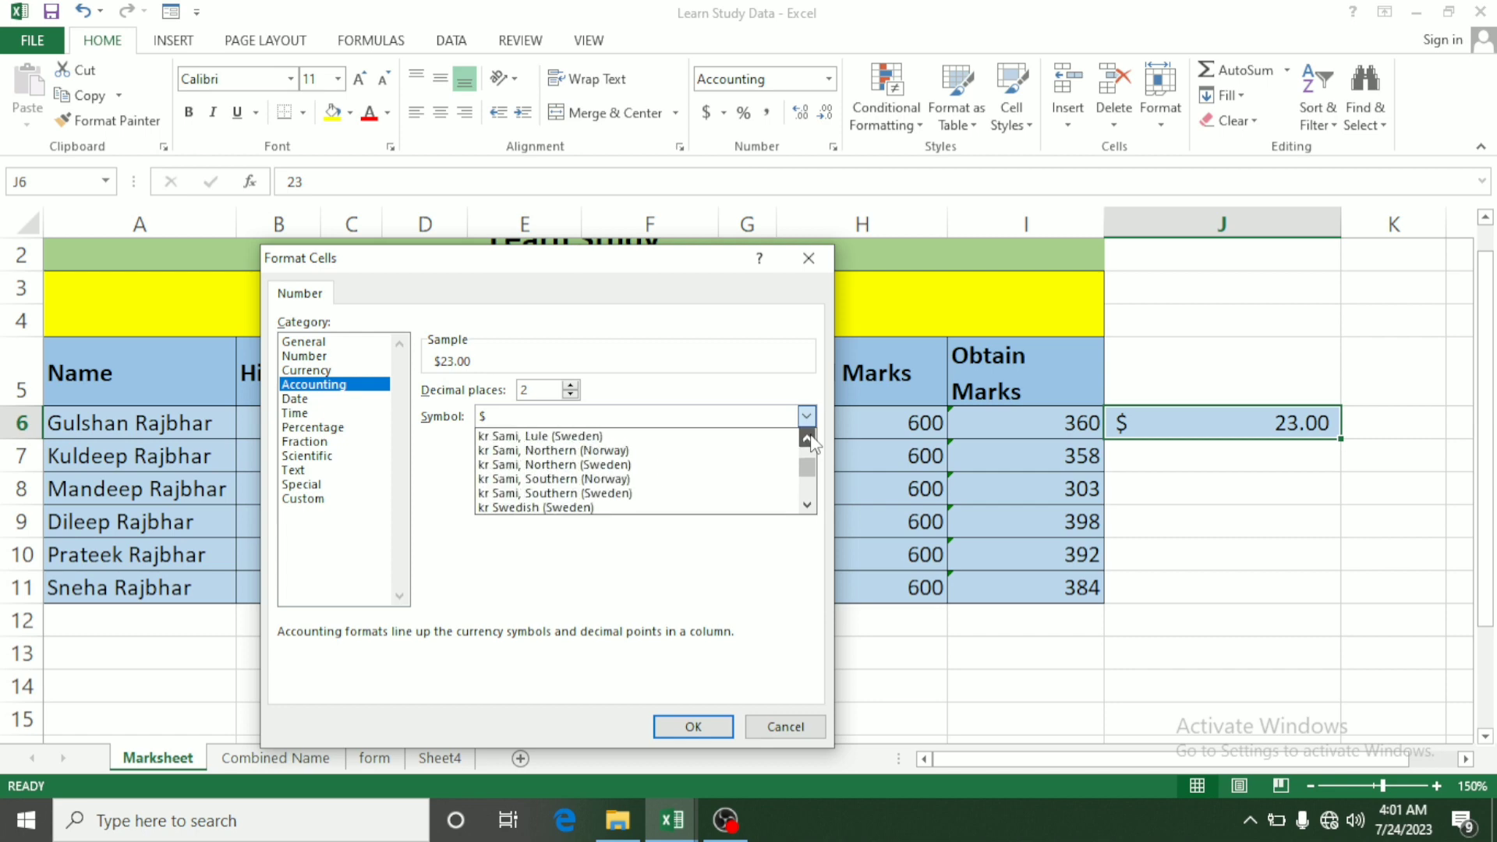
pyautogui.click(809, 438)
pyautogui.click(808, 438)
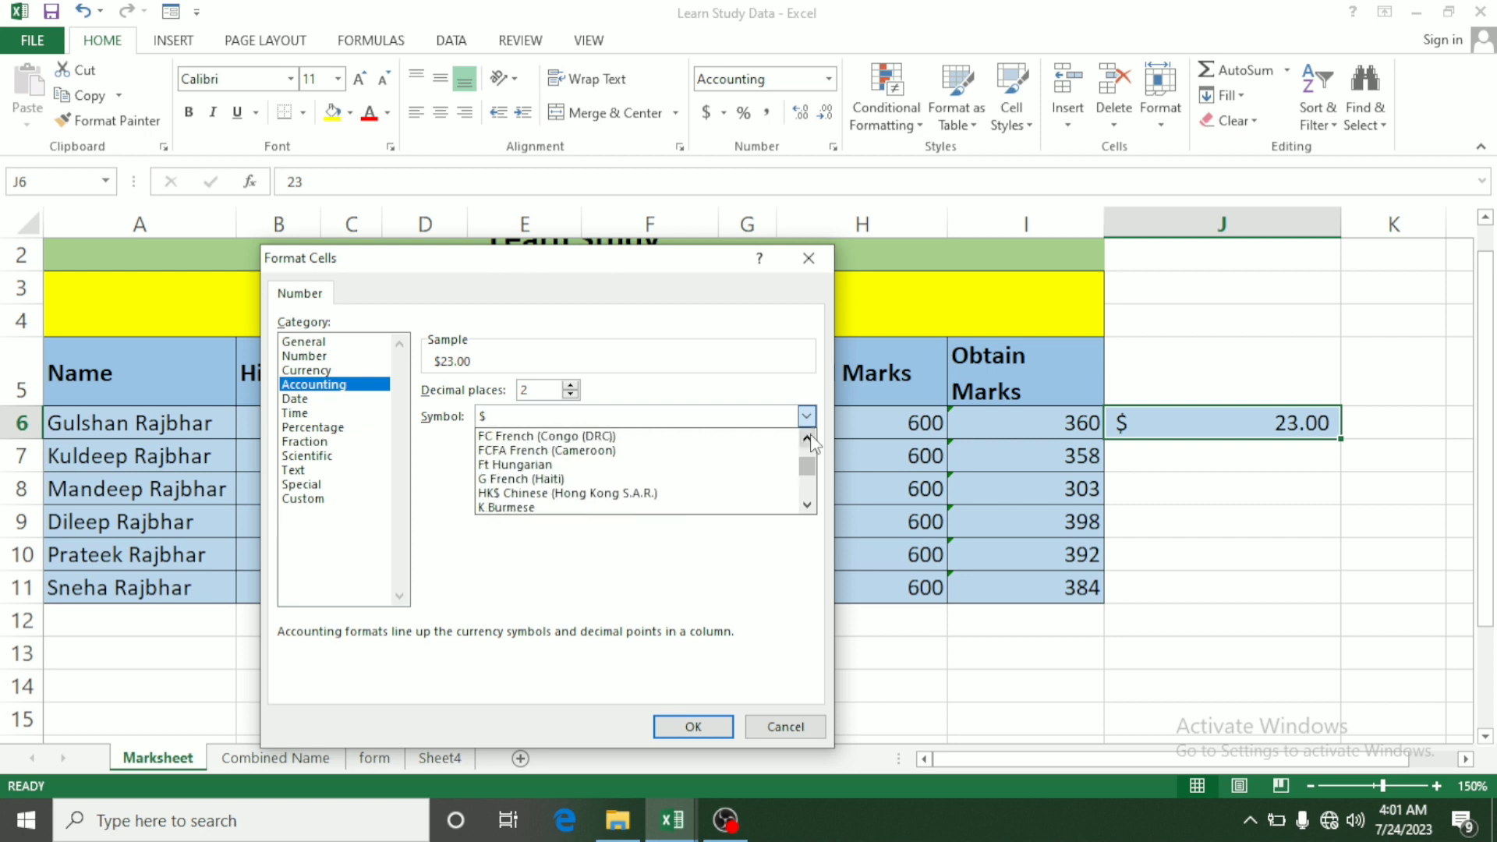
pyautogui.click(809, 438)
pyautogui.click(808, 438)
pyautogui.click(808, 439)
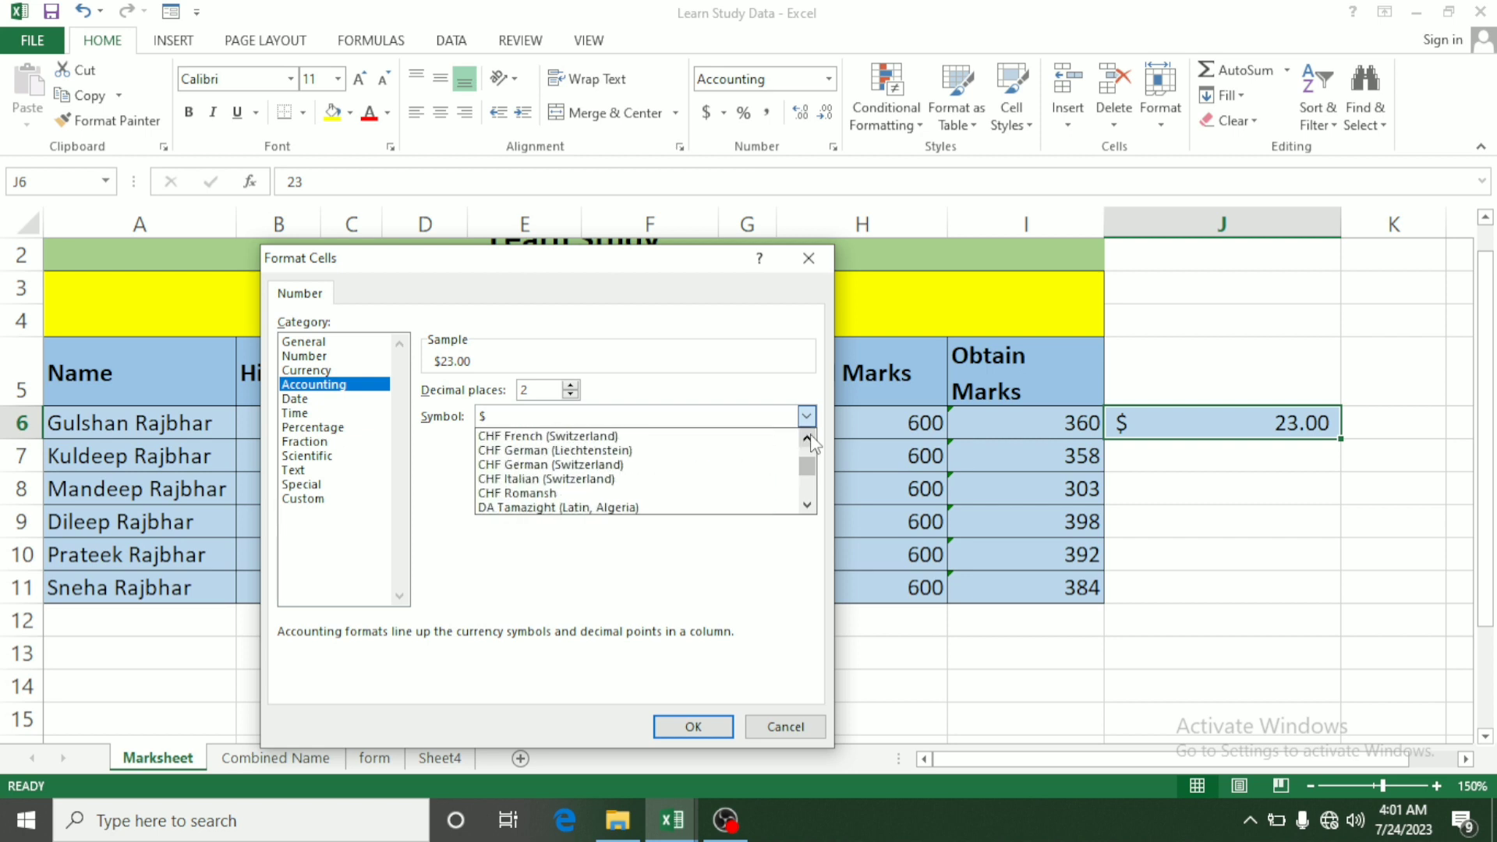
pyautogui.click(809, 438)
pyautogui.click(809, 438)
pyautogui.click(809, 438)
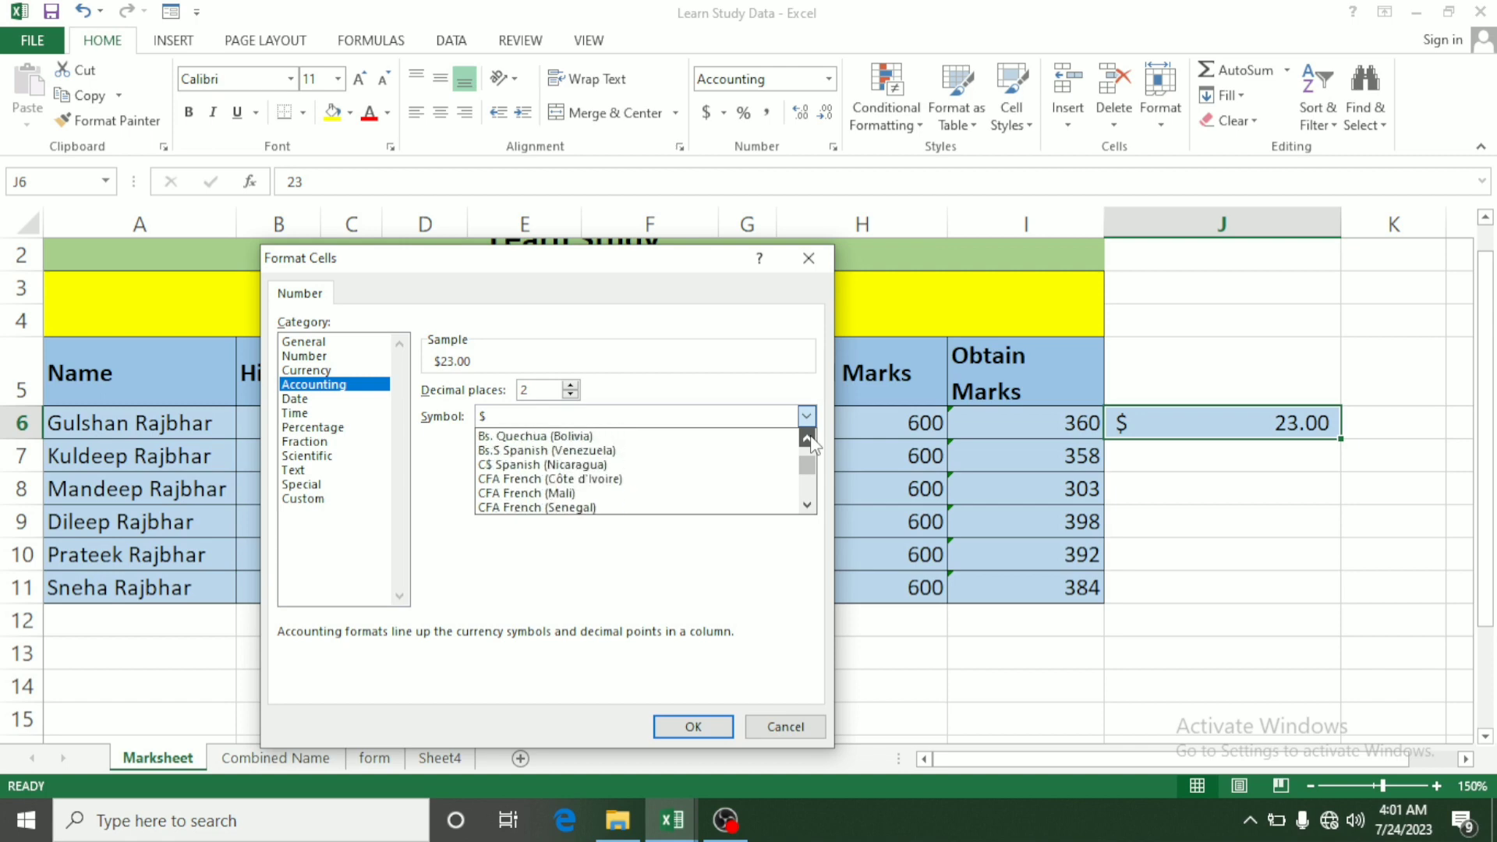
pyautogui.click(809, 438)
pyautogui.click(809, 438)
pyautogui.click(808, 439)
pyautogui.click(809, 438)
pyautogui.click(808, 438)
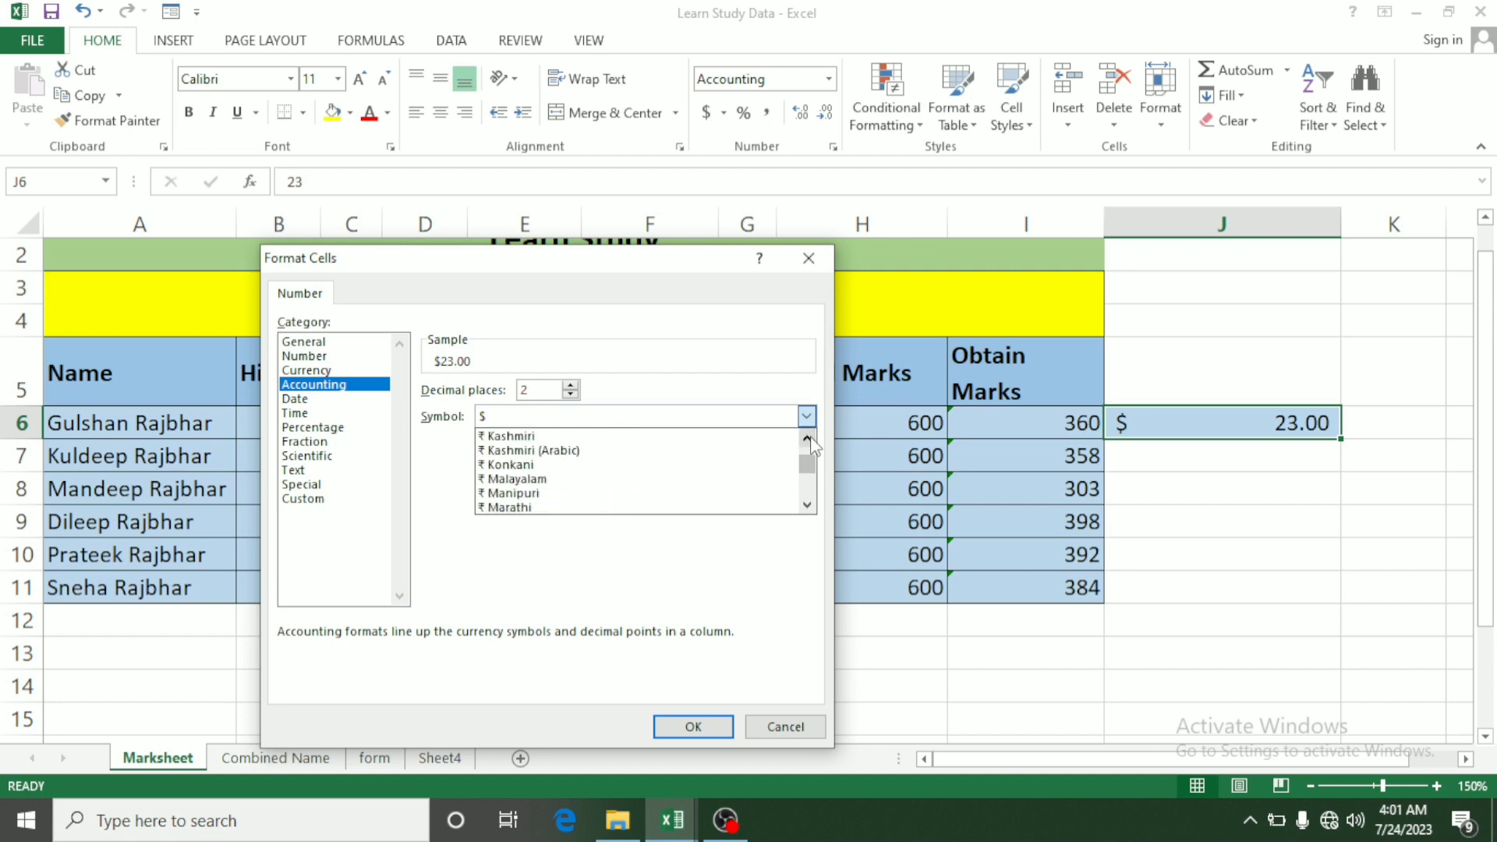
pyautogui.click(809, 438)
pyautogui.click(809, 438)
pyautogui.click(809, 438)
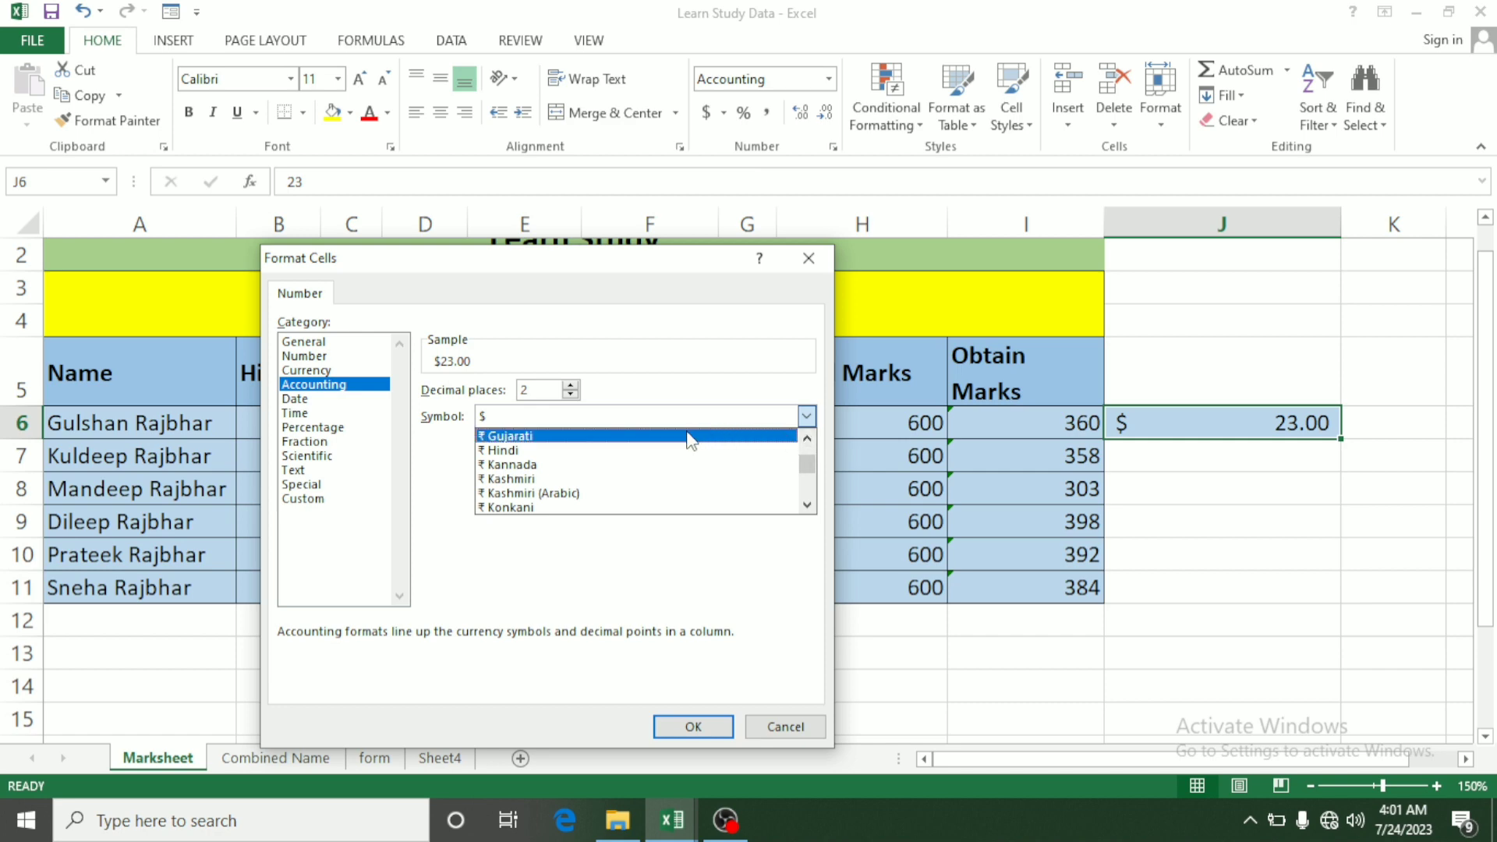
pyautogui.click(648, 451)
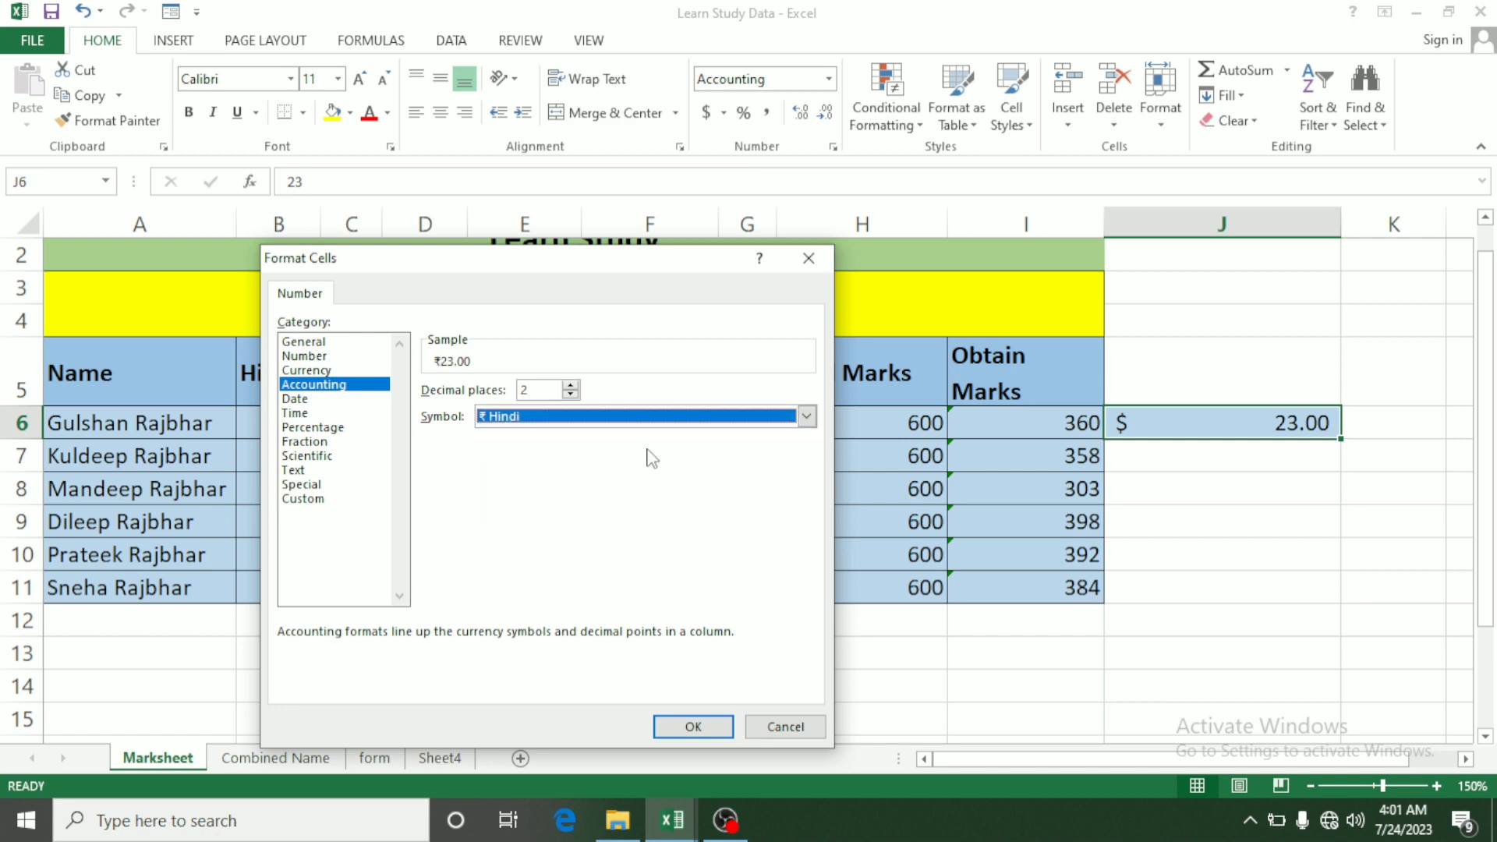
pyautogui.click(693, 728)
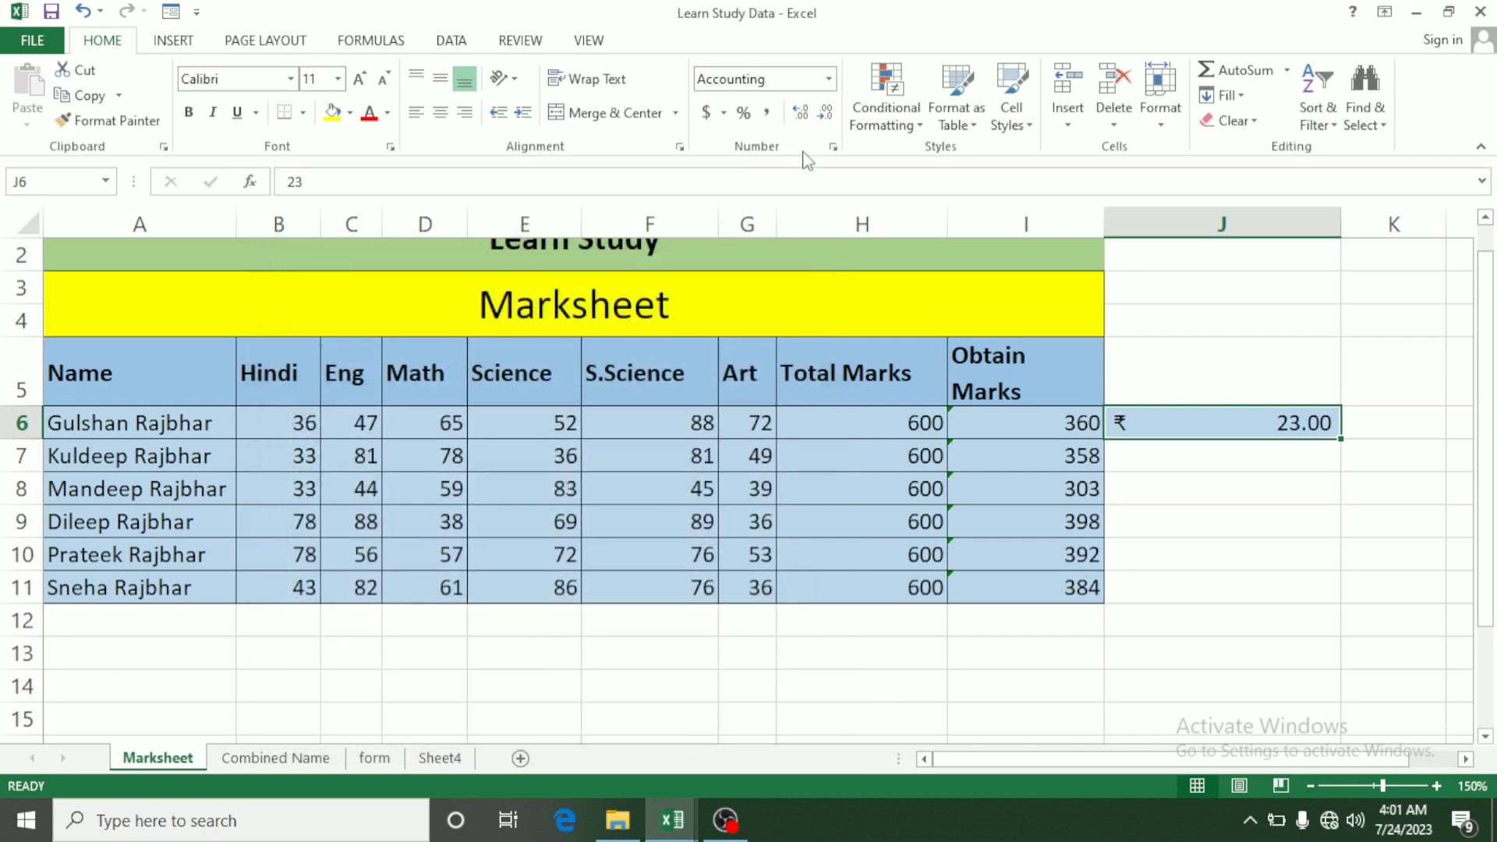
# Enter 1 in cell J9 and apply the Short Date number format to it
pyautogui.click(830, 81)
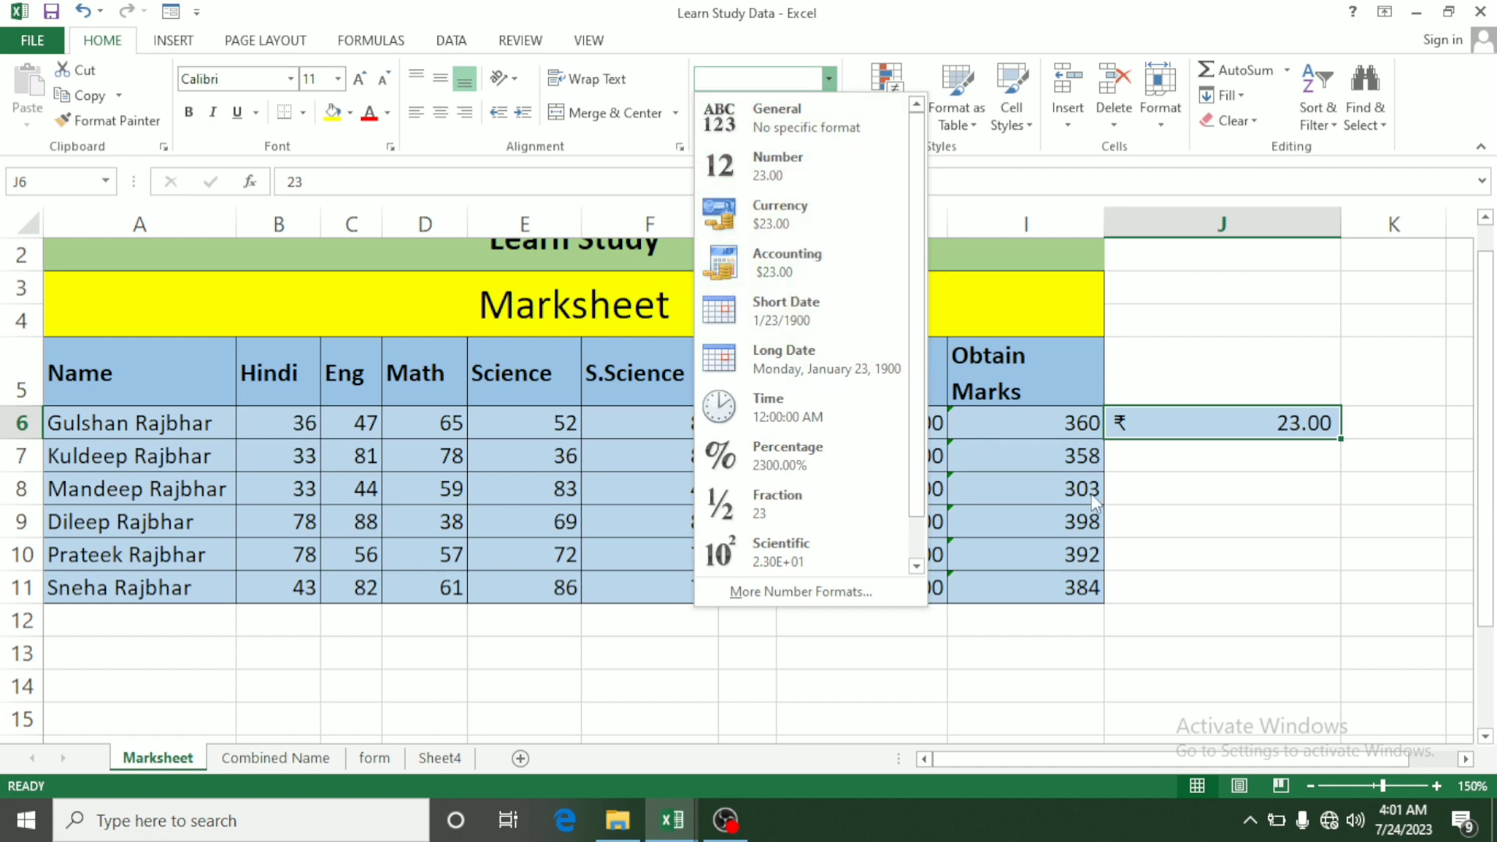
pyautogui.click(1150, 541)
pyautogui.click(1186, 511)
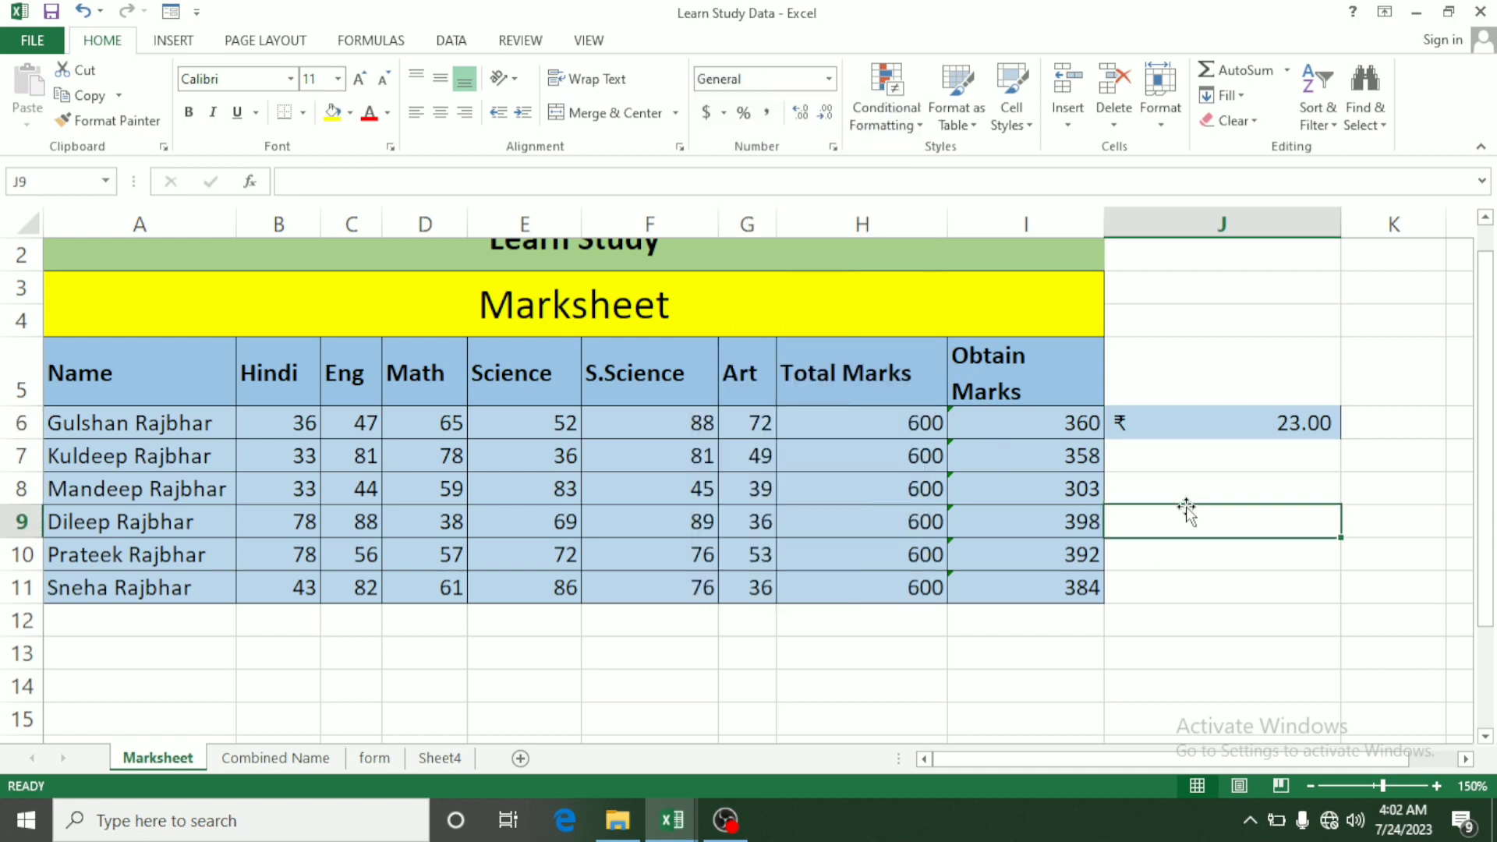
pyautogui.write('1')
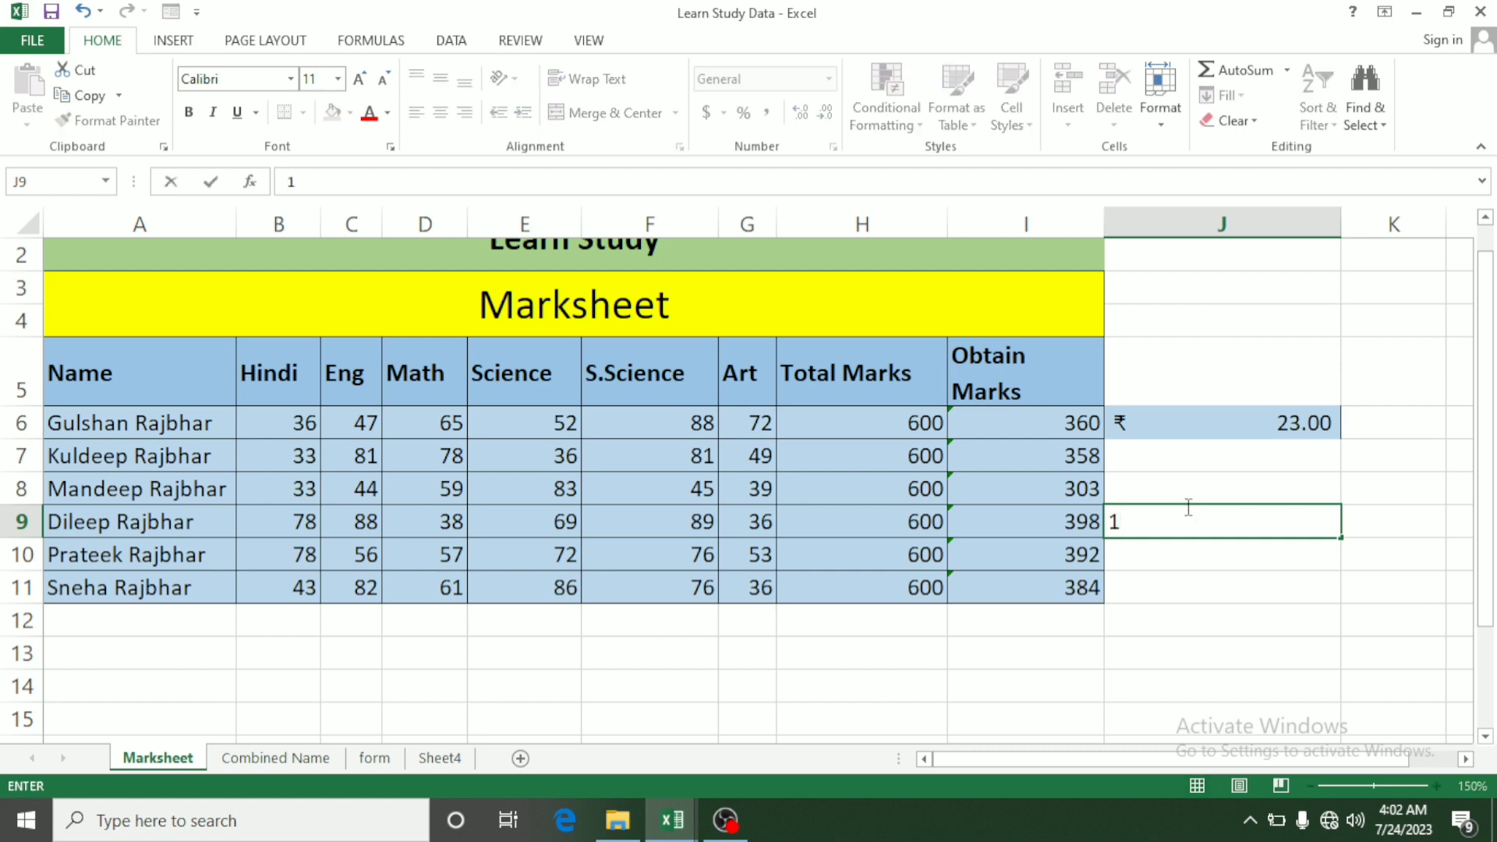
pyautogui.press('Return')
pyautogui.click(1193, 508)
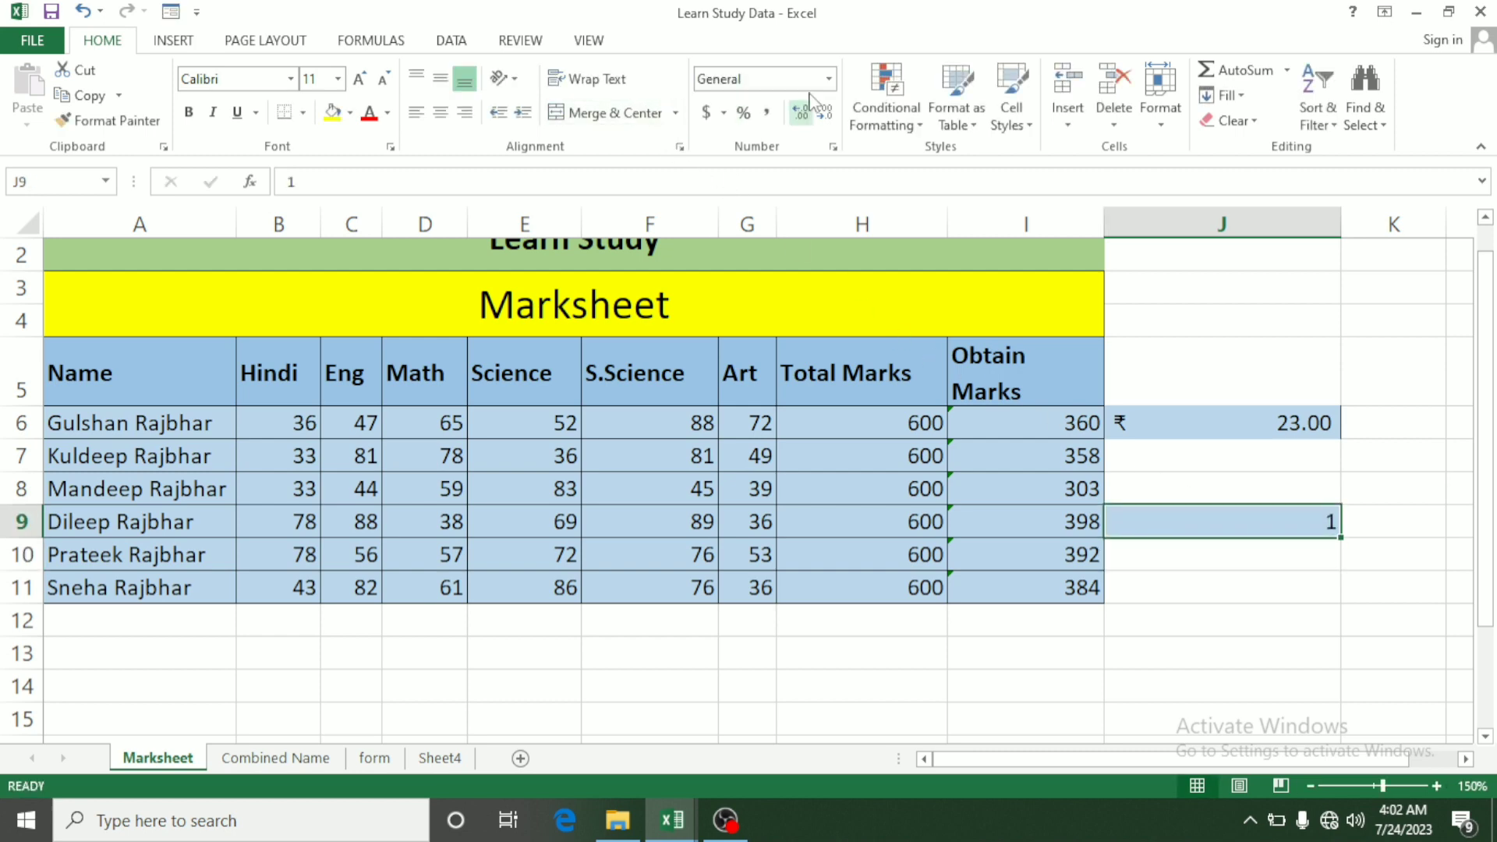
pyautogui.click(830, 80)
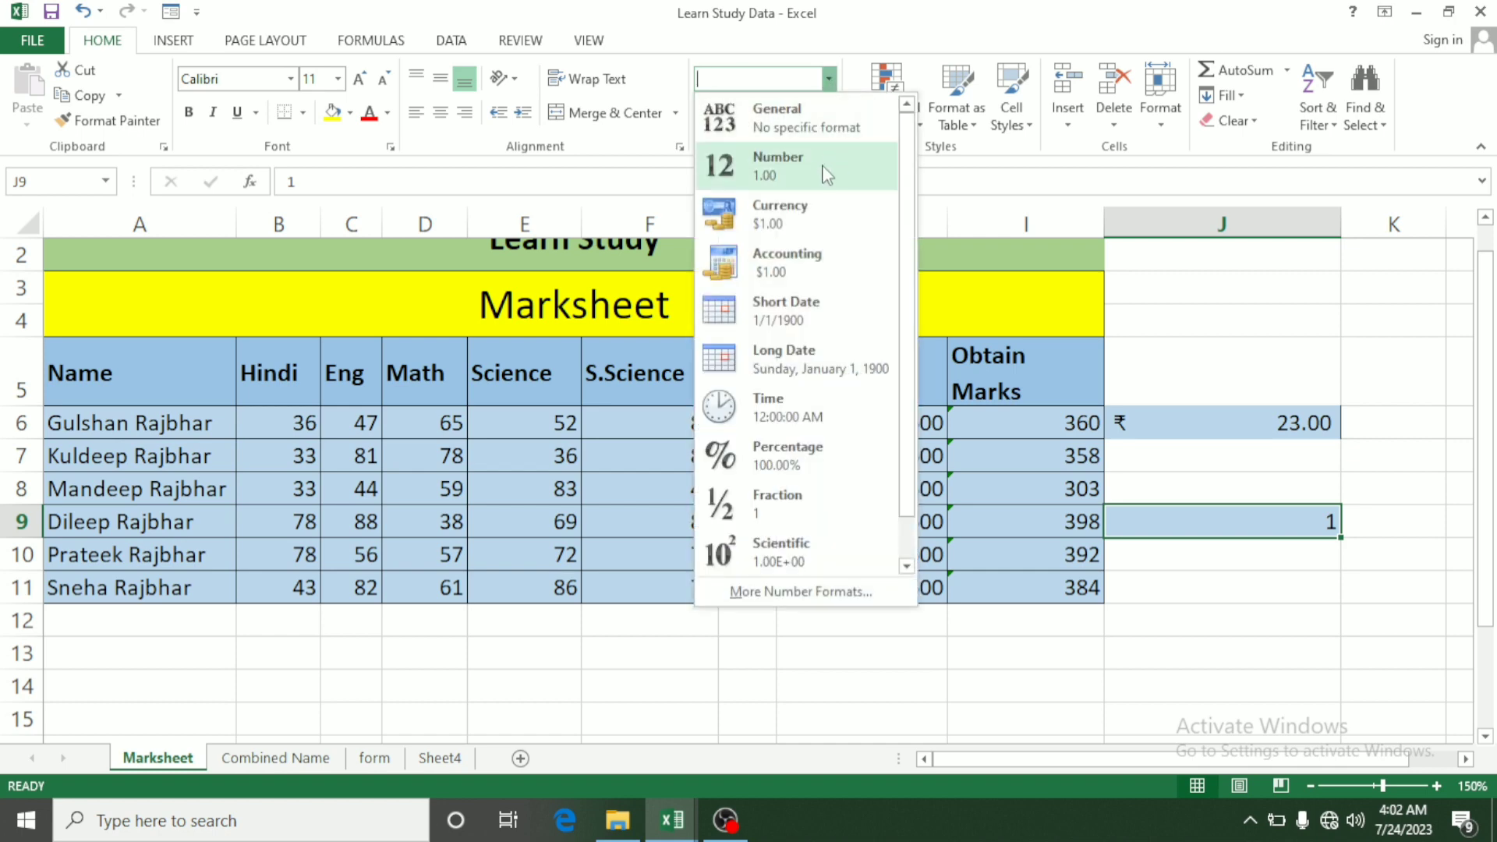
pyautogui.click(803, 322)
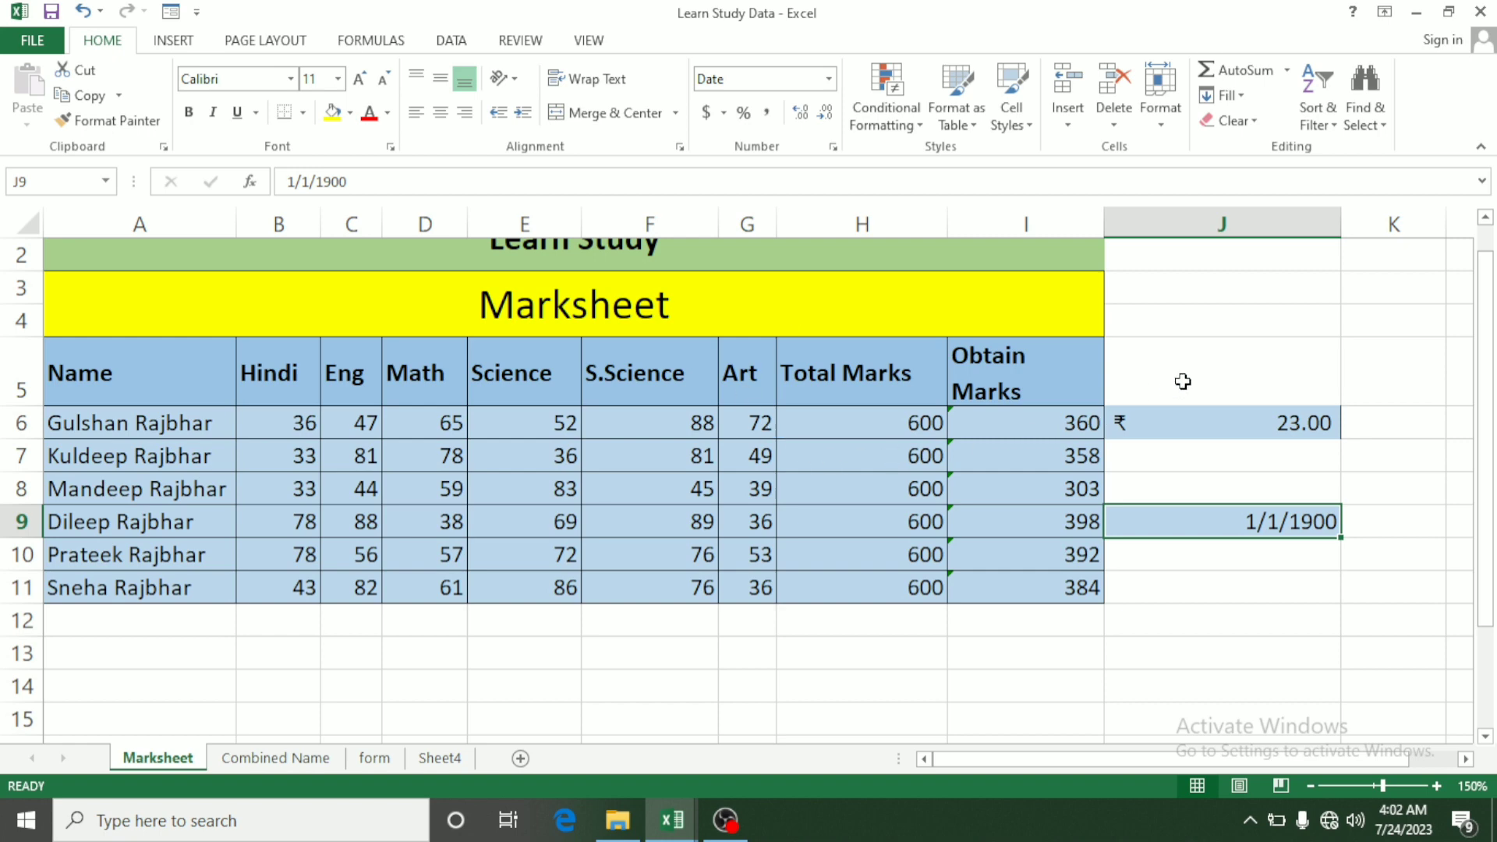
# Clear all contents and formatting from cells J5:J12
pyautogui.moveTo(1183, 381); pyautogui.dragTo(1194, 611)
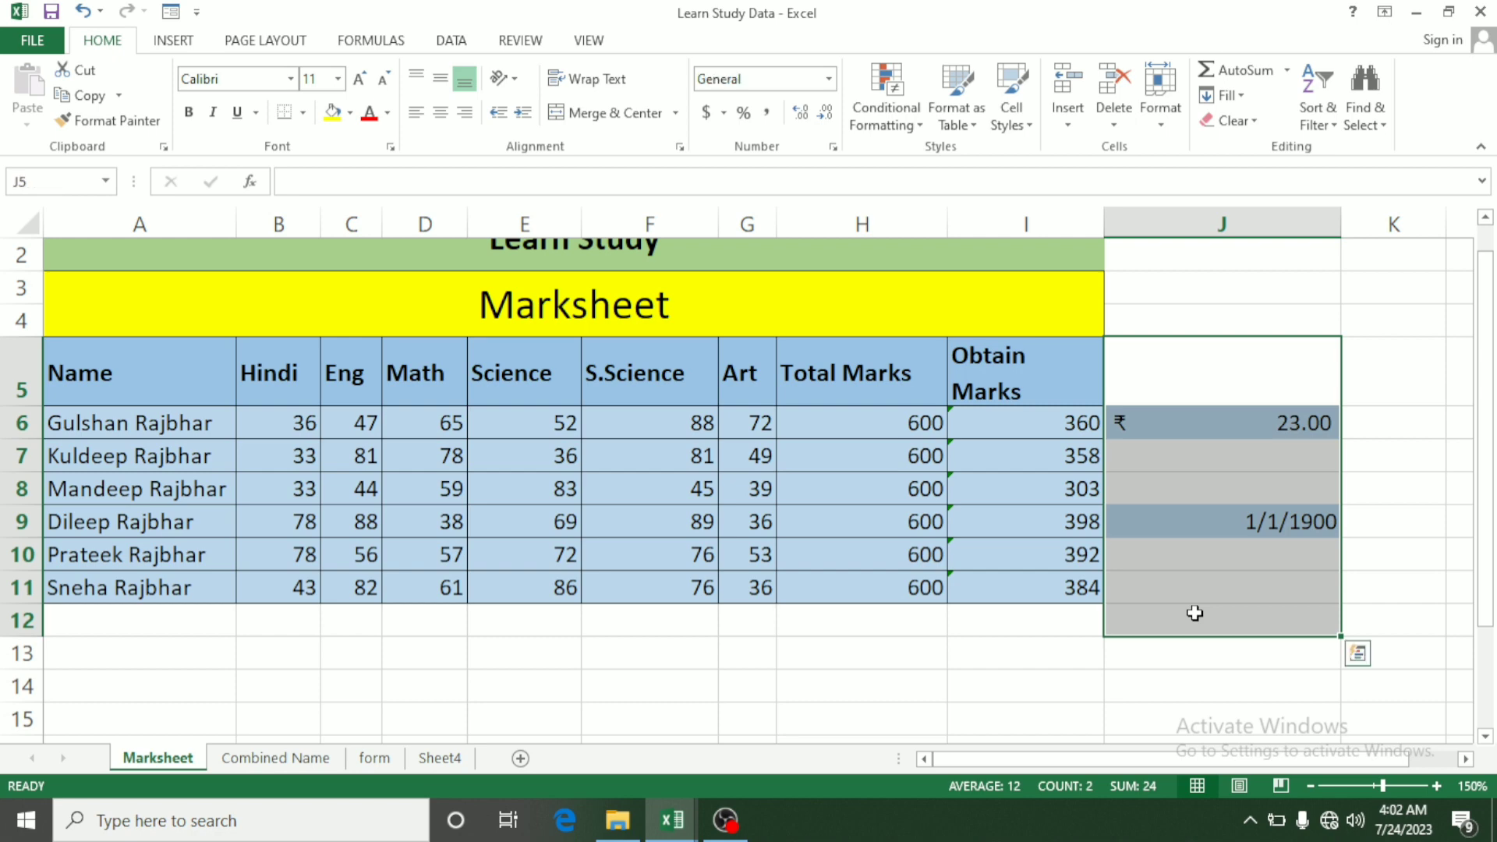
pyautogui.click(1248, 121)
pyautogui.click(1267, 153)
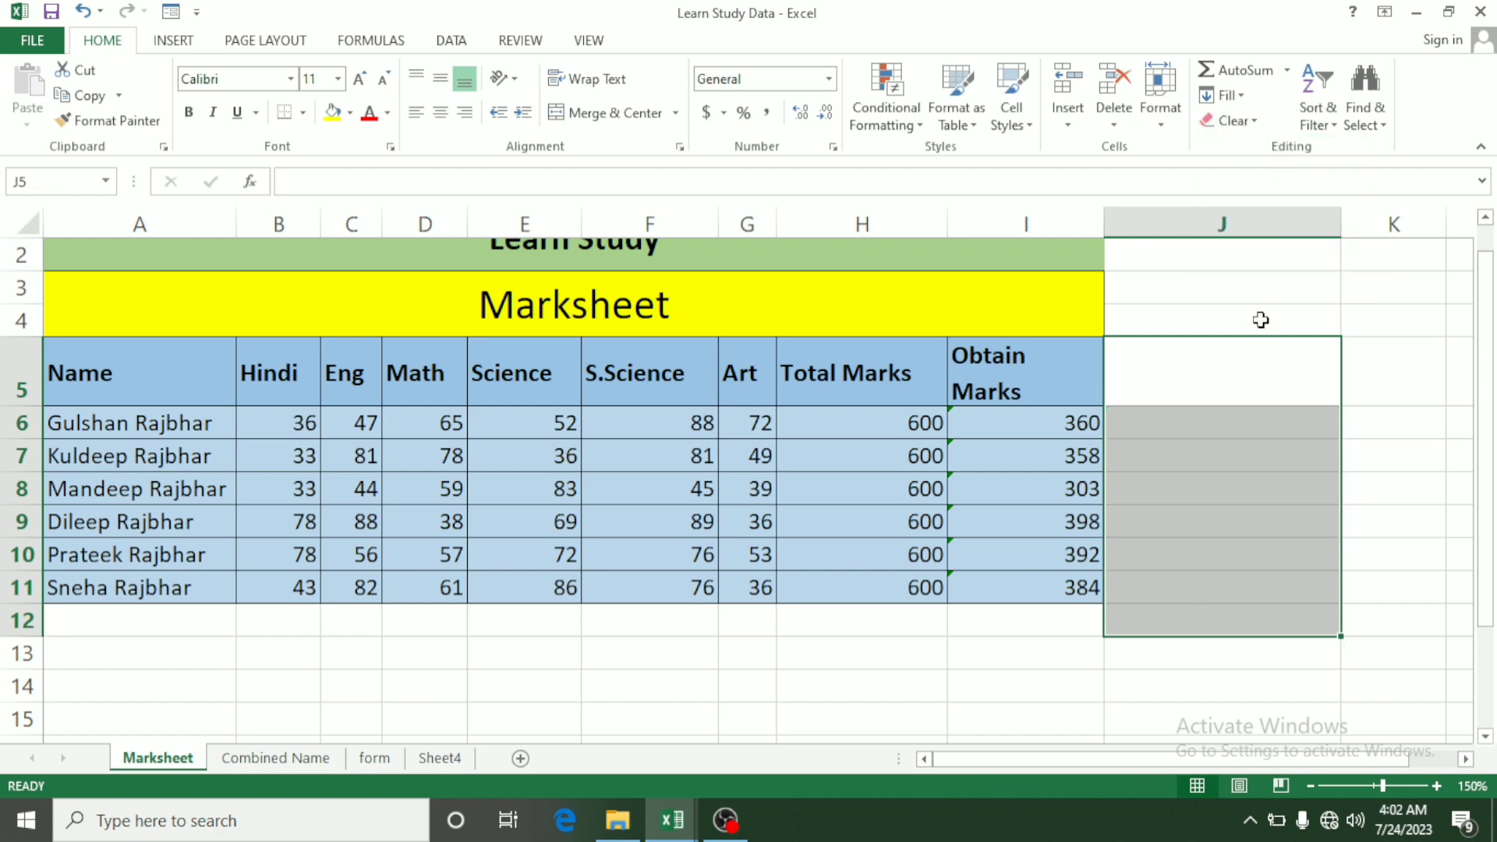
# Apply the Short Date number format to the empty cells J5:J12 and select cell J5
pyautogui.click(832, 79)
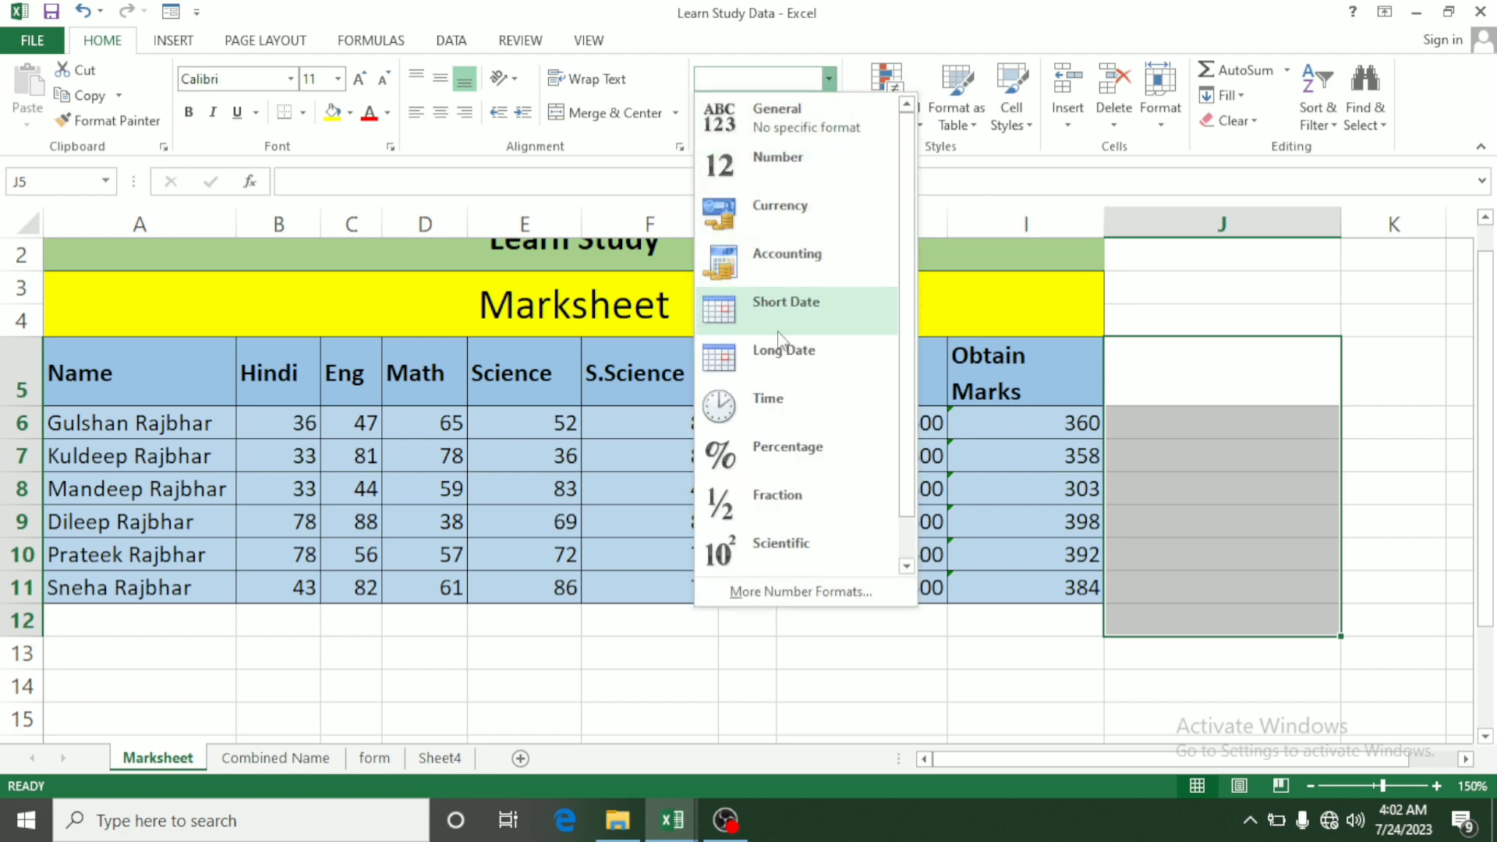
pyautogui.click(787, 306)
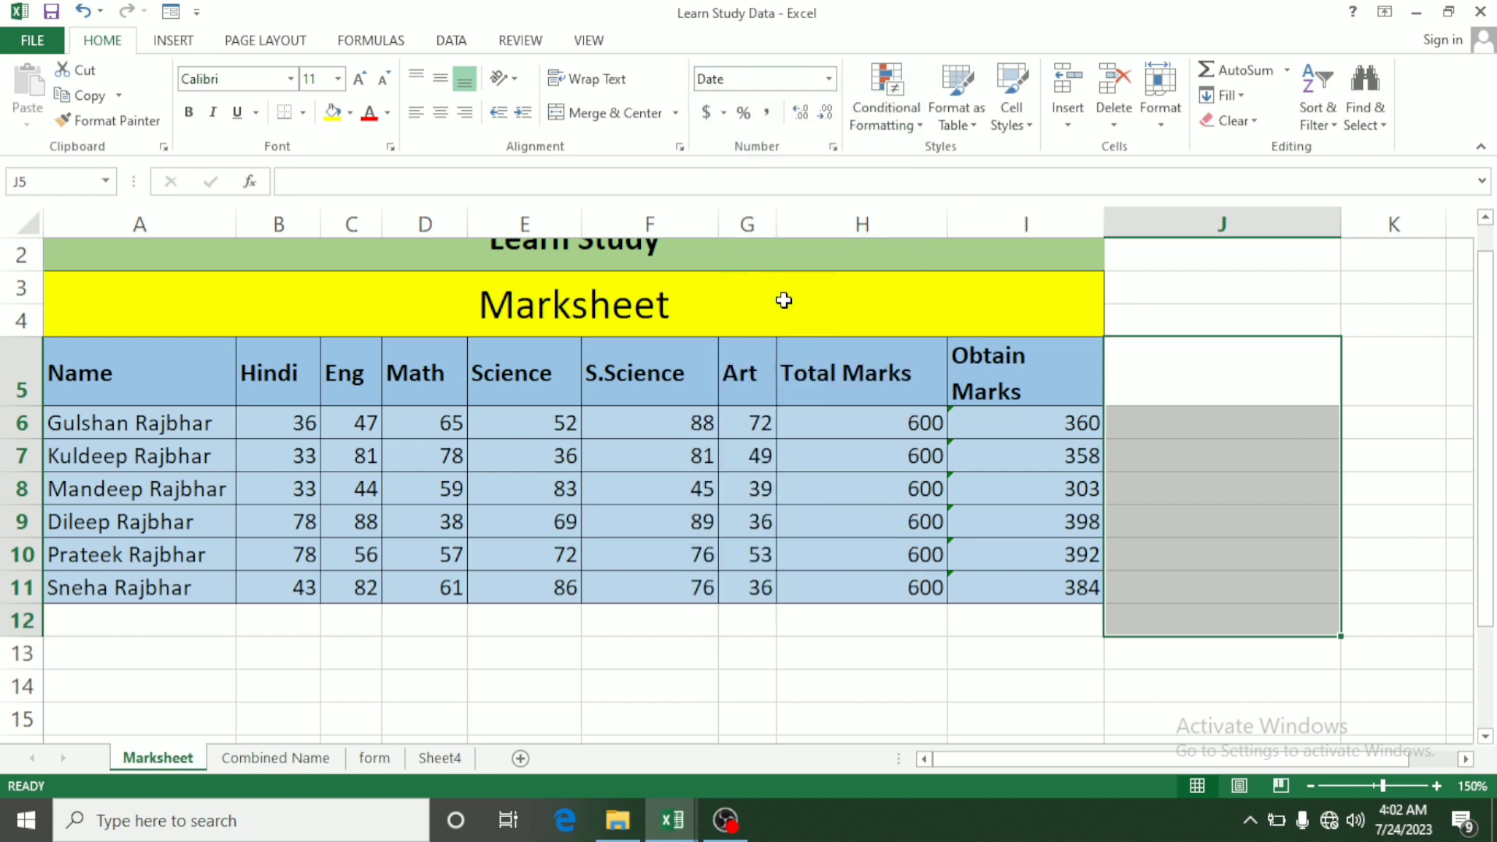
pyautogui.click(1177, 465)
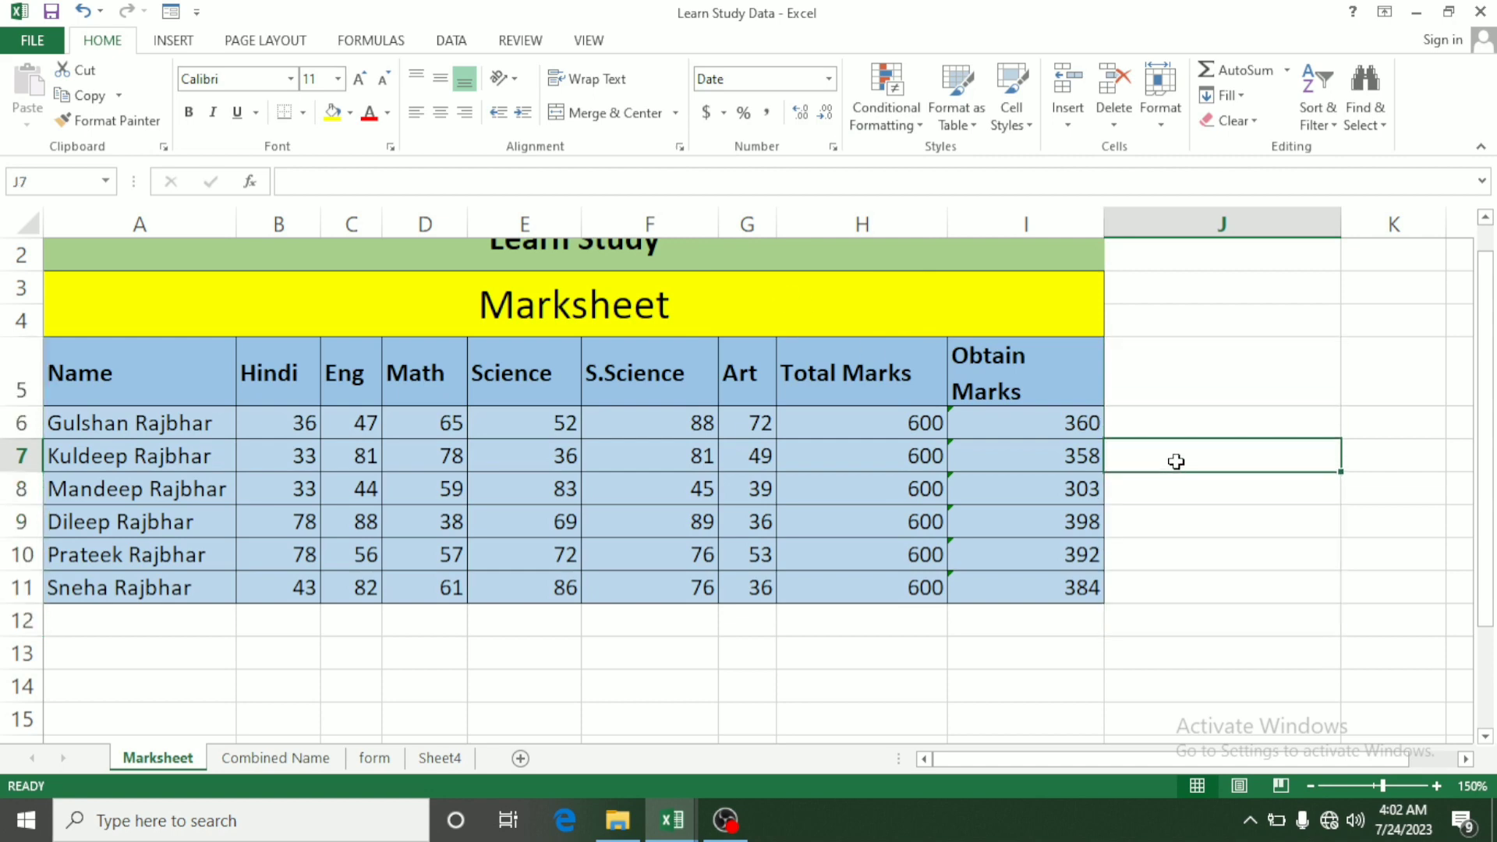
pyautogui.click(1185, 367)
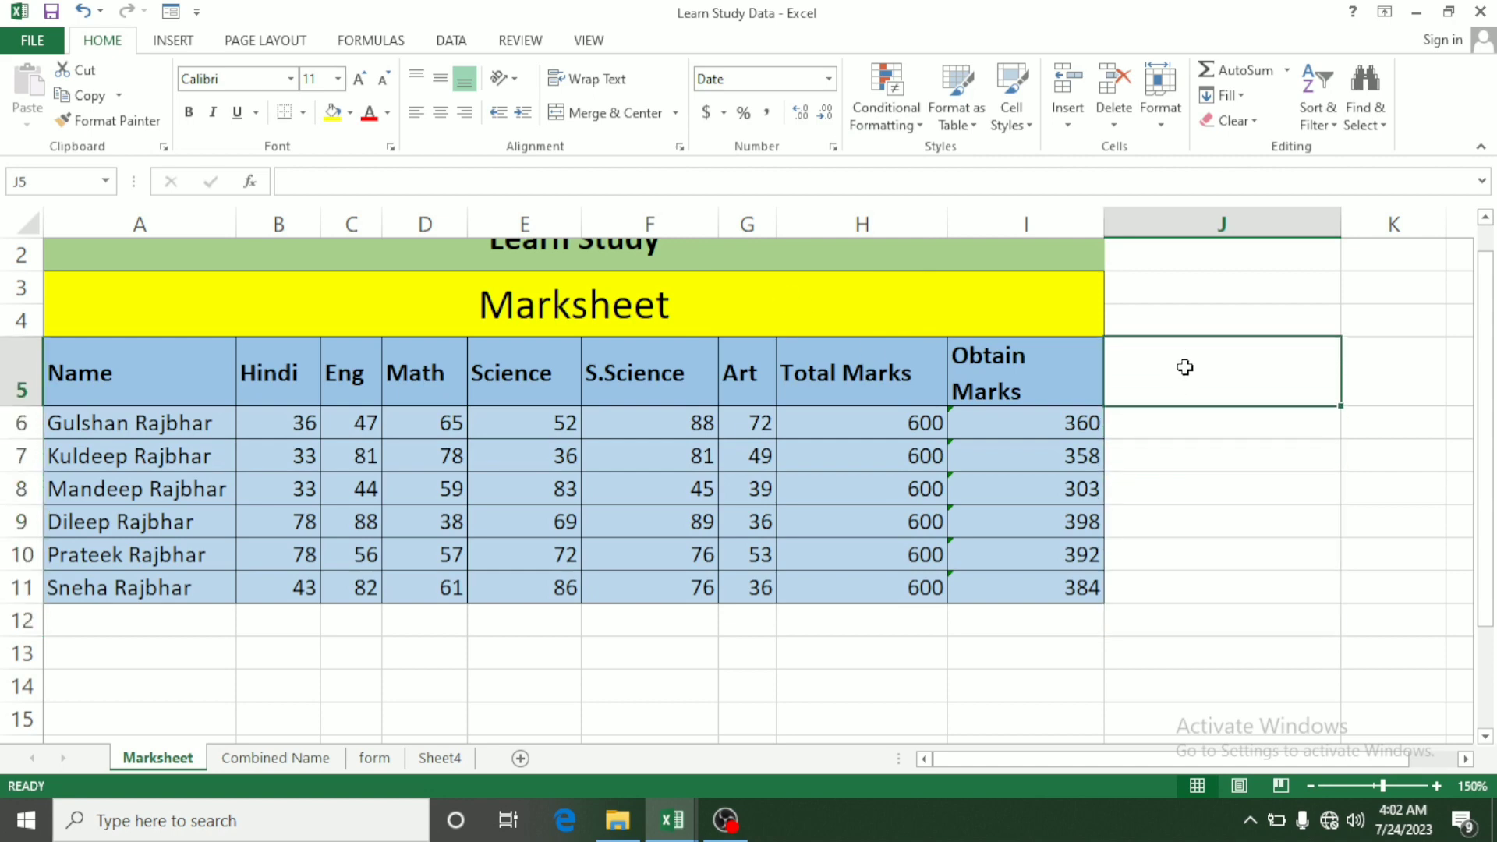
# Enter 2 in cell J5 and the date 1-2-2023 in cell J6
pyautogui.write('2')
pyautogui.press('Return')
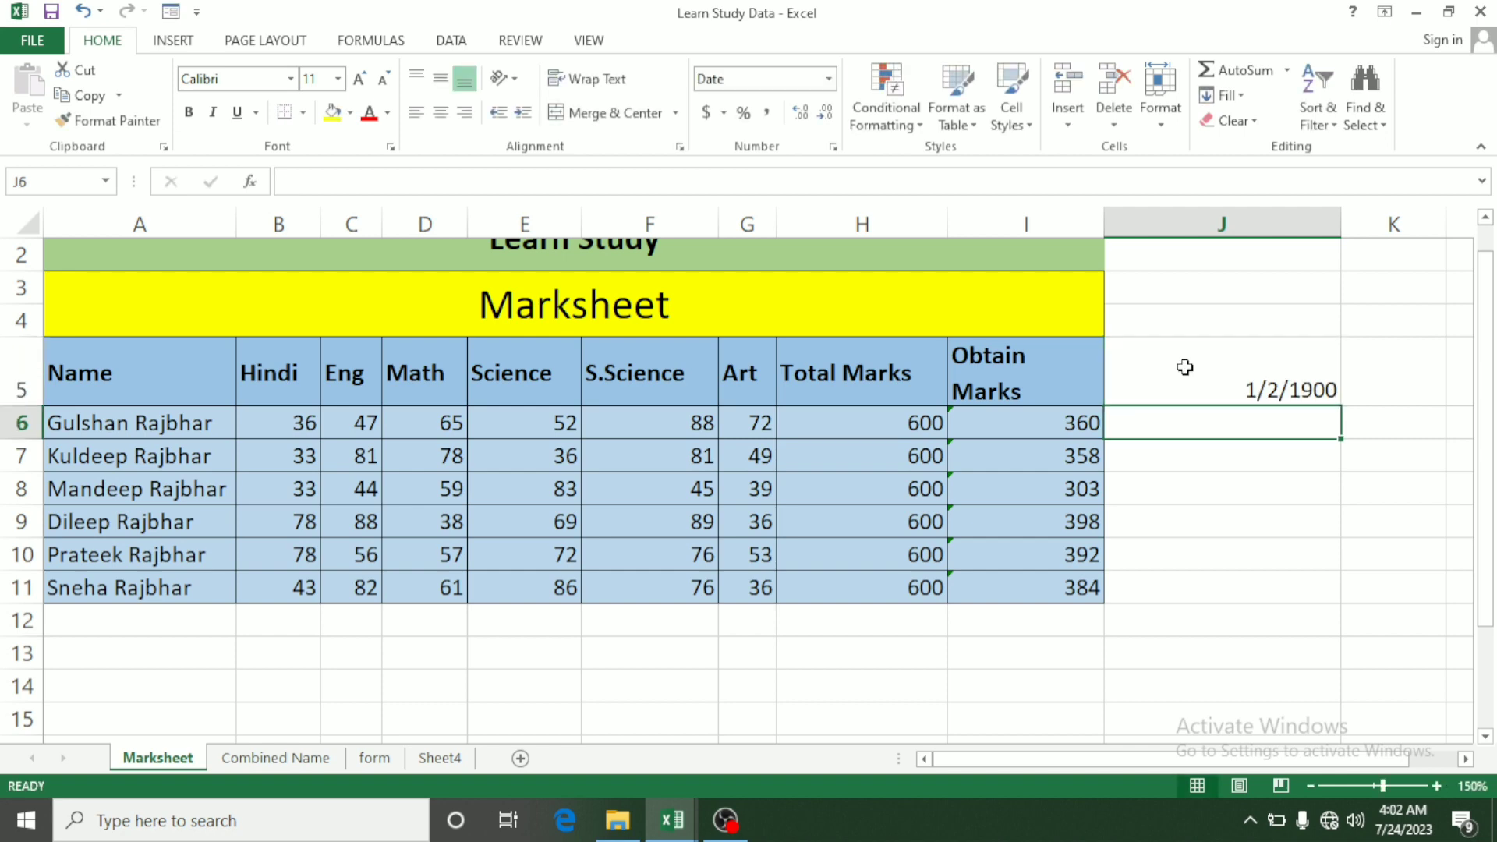
pyautogui.write('1-')
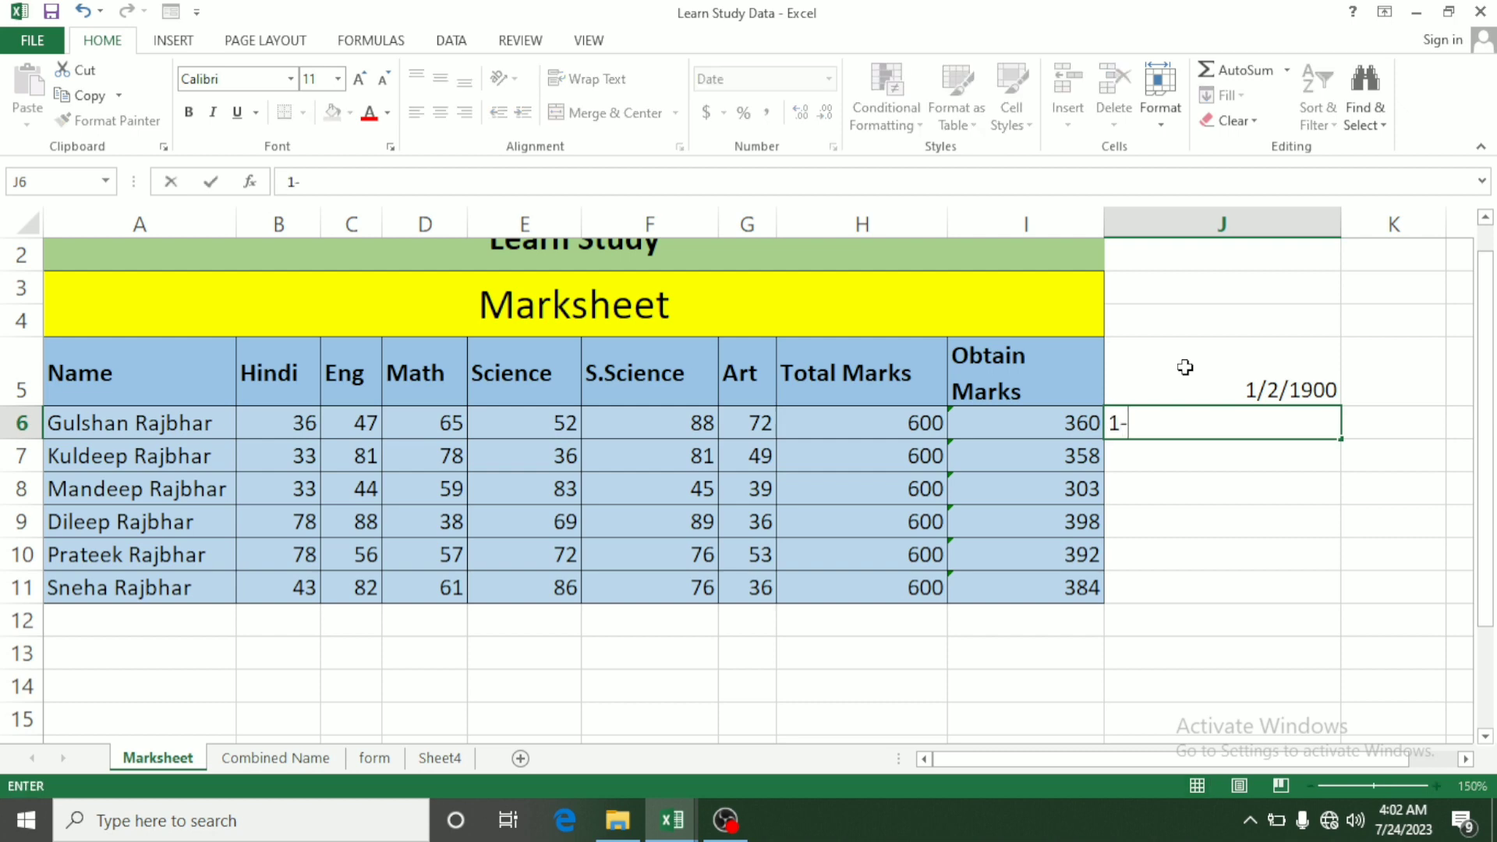
pyautogui.write('2-2023')
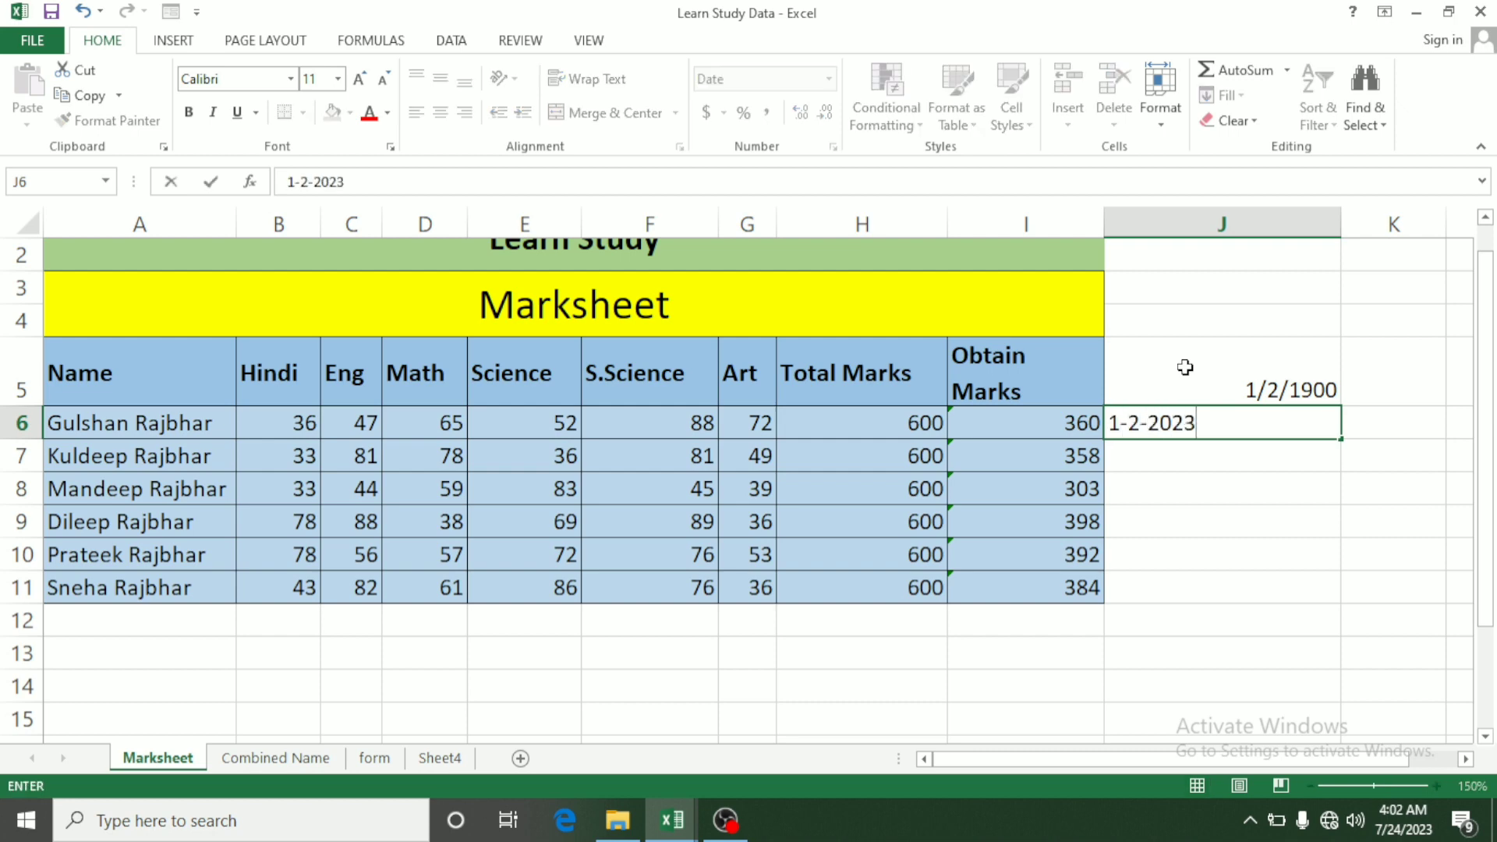
pyautogui.press('Return')
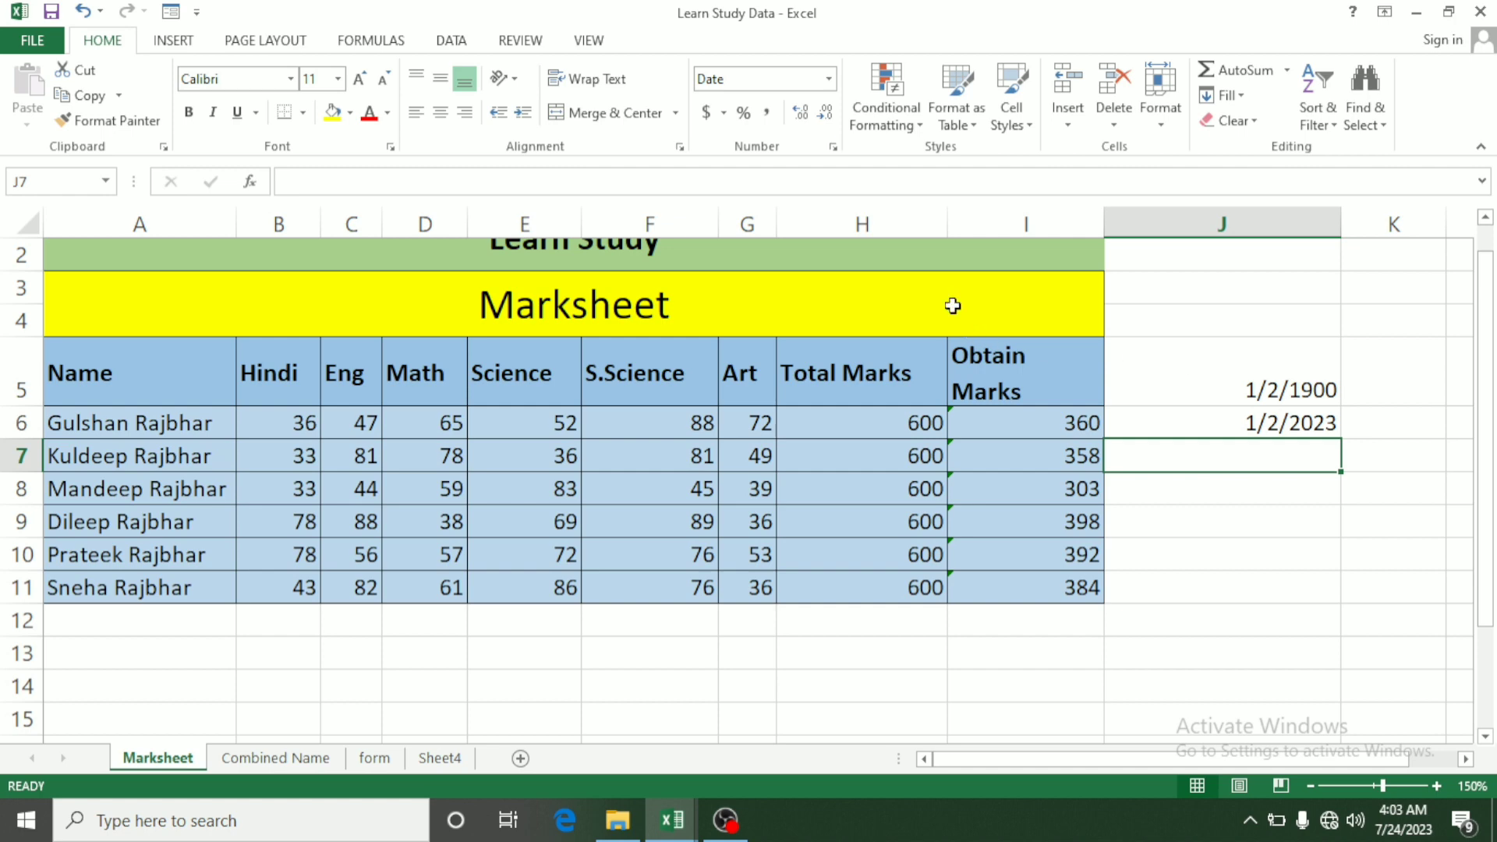
# Apply the Long Date number format to the date in cell J6
pyautogui.click(830, 79)
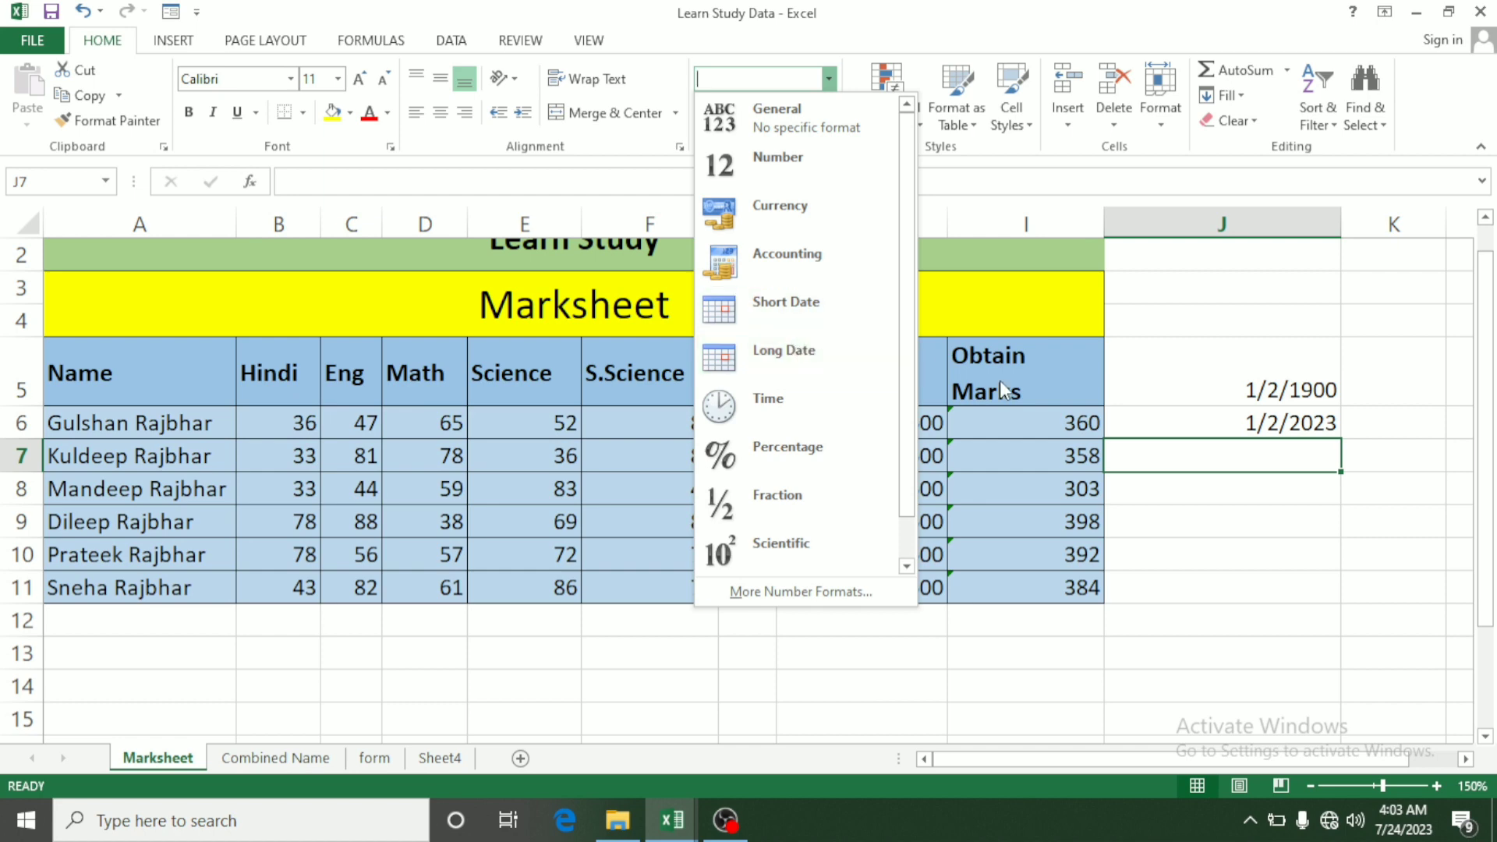
pyautogui.click(1178, 411)
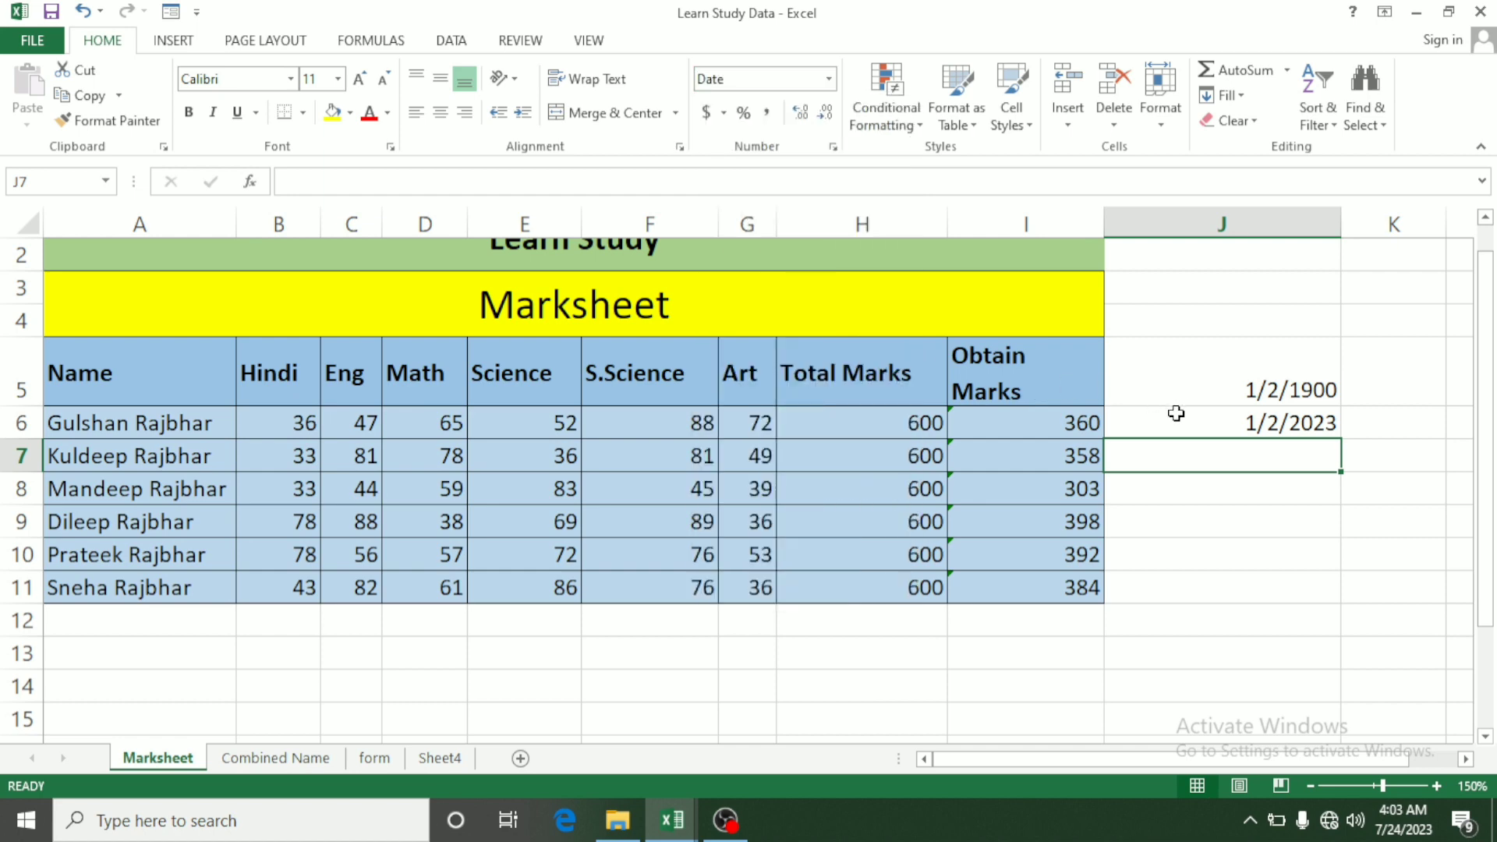
pyautogui.click(1176, 414)
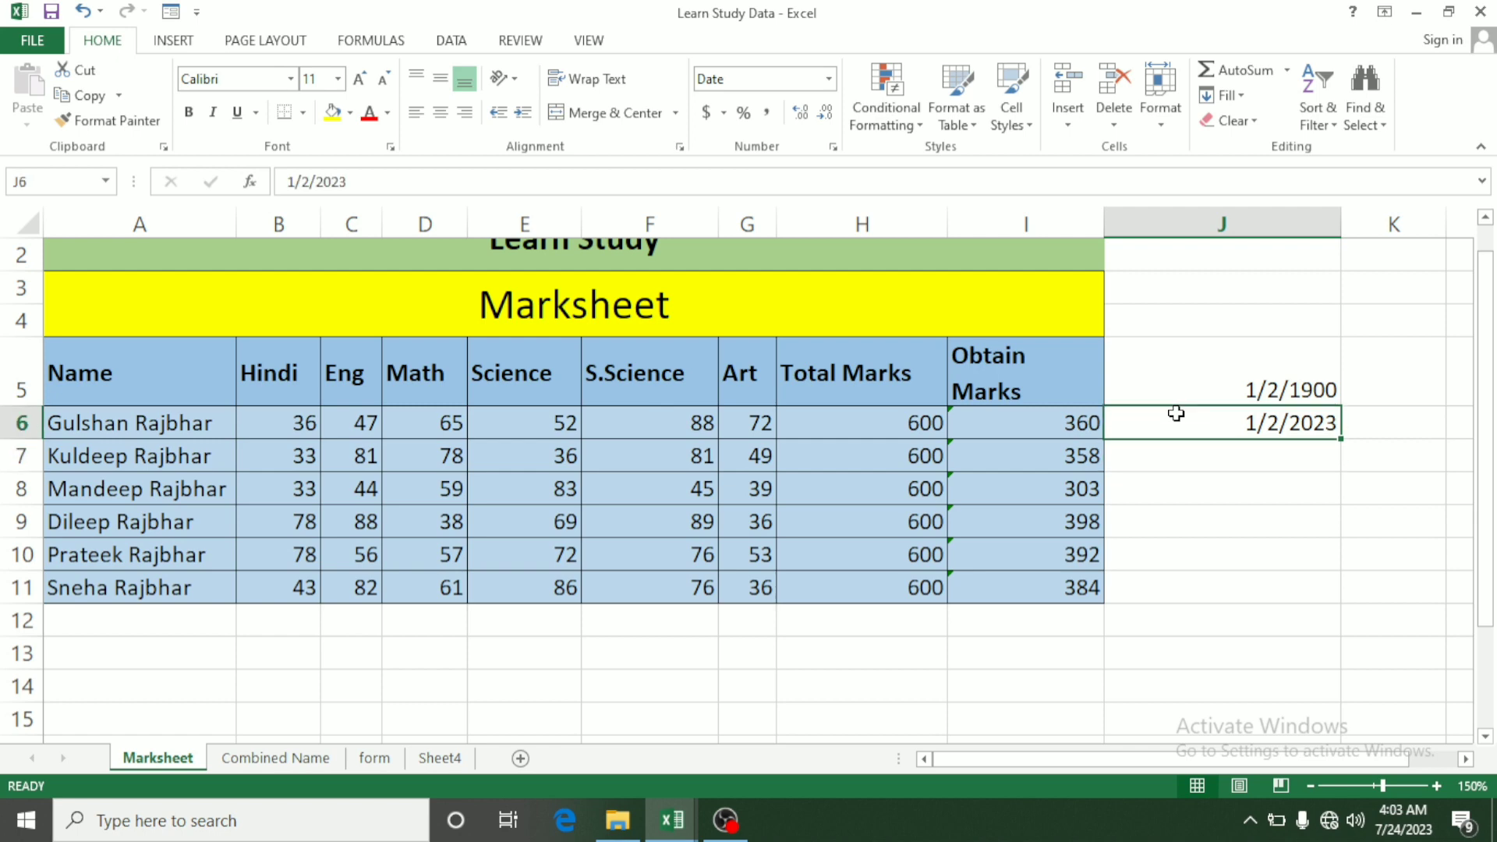
pyautogui.click(829, 79)
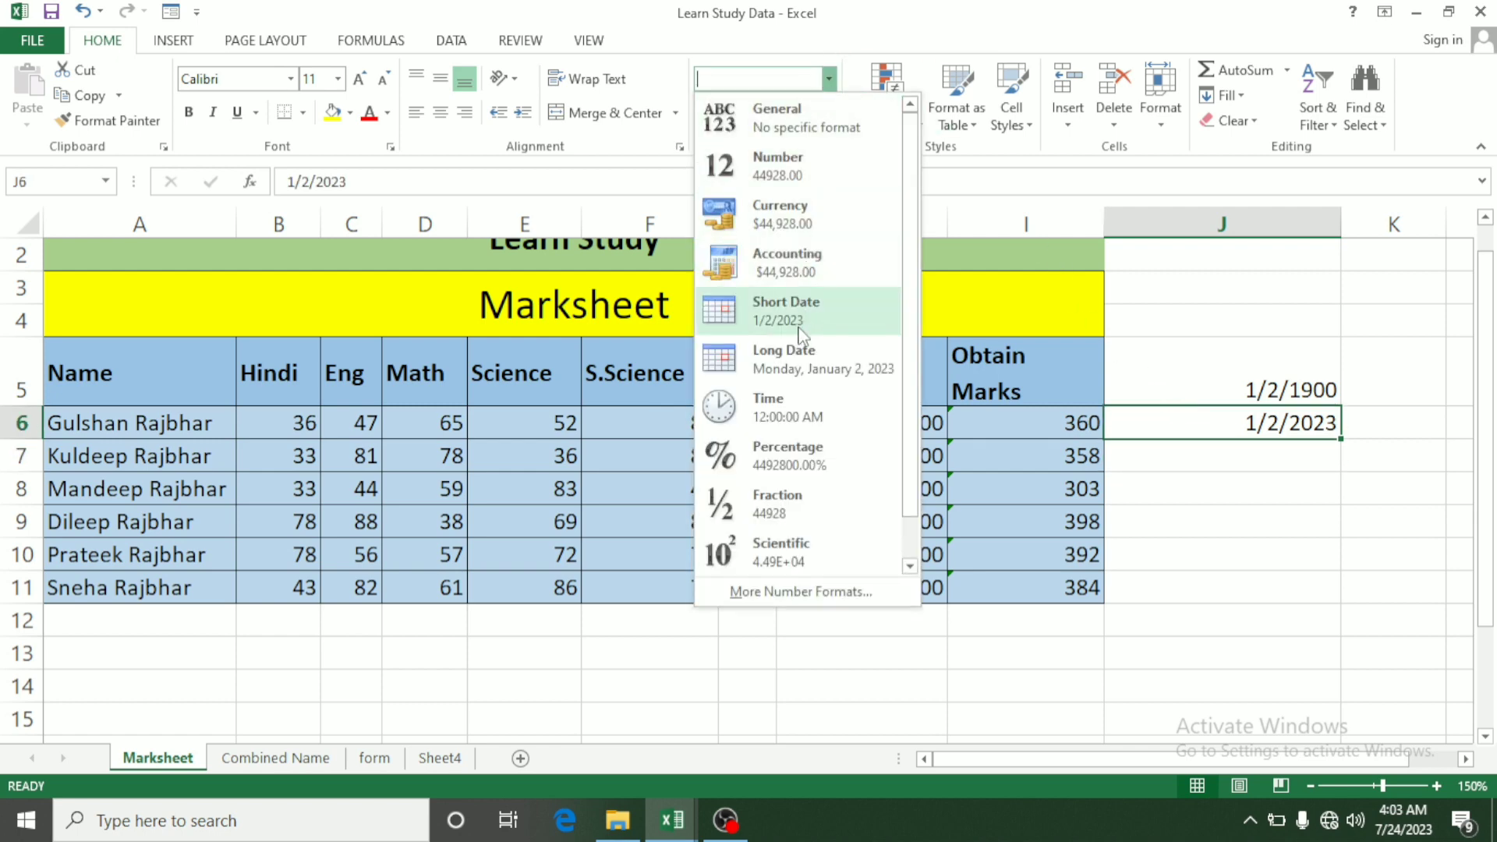
pyautogui.click(800, 372)
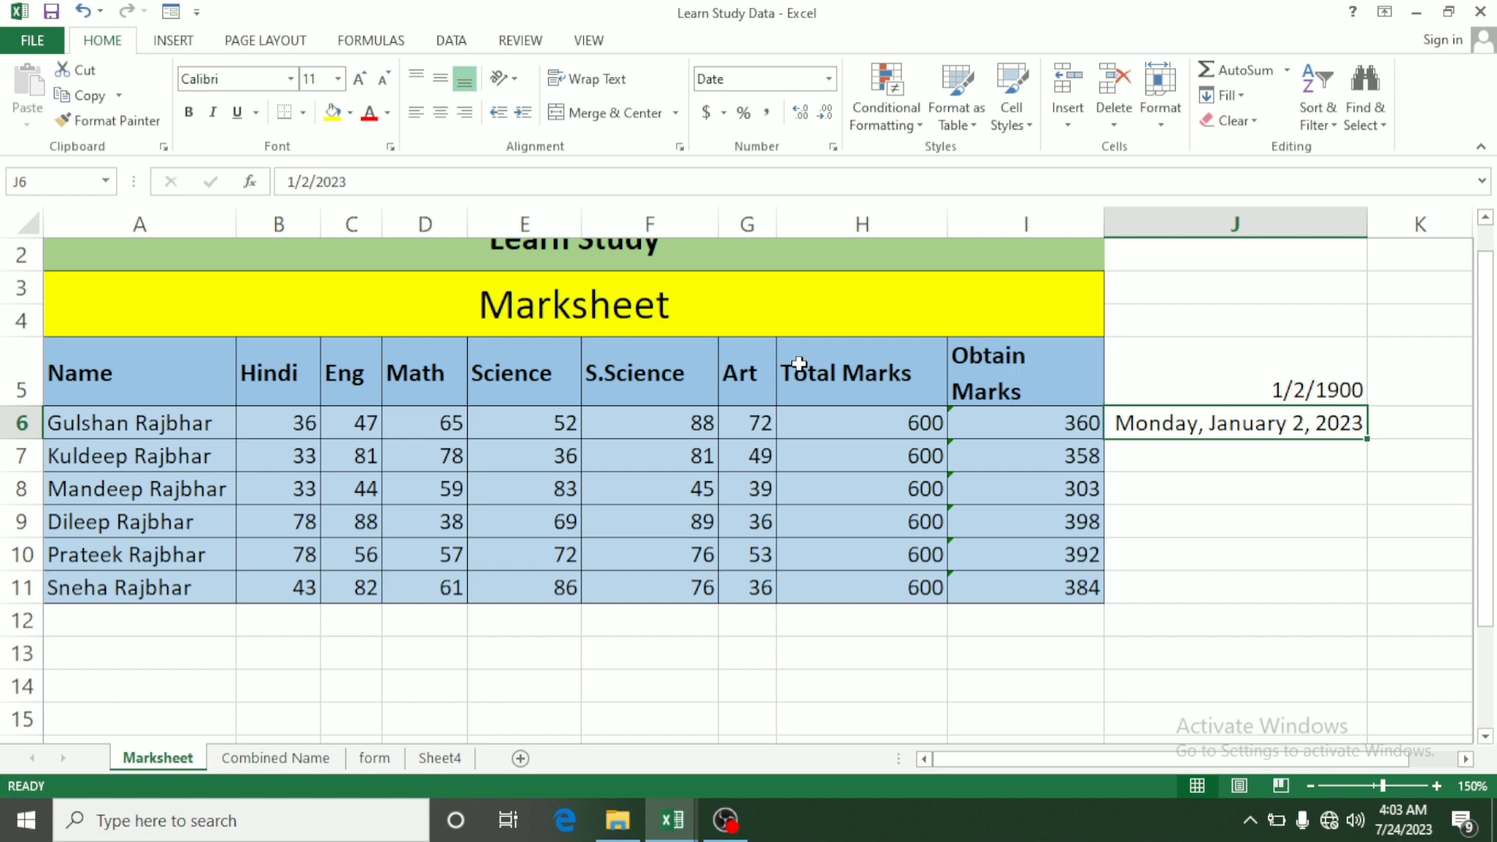
# Apply the Time number format to cell J8, enter 3 in it, and reselect the cell to check its stored value
pyautogui.click(1139, 477)
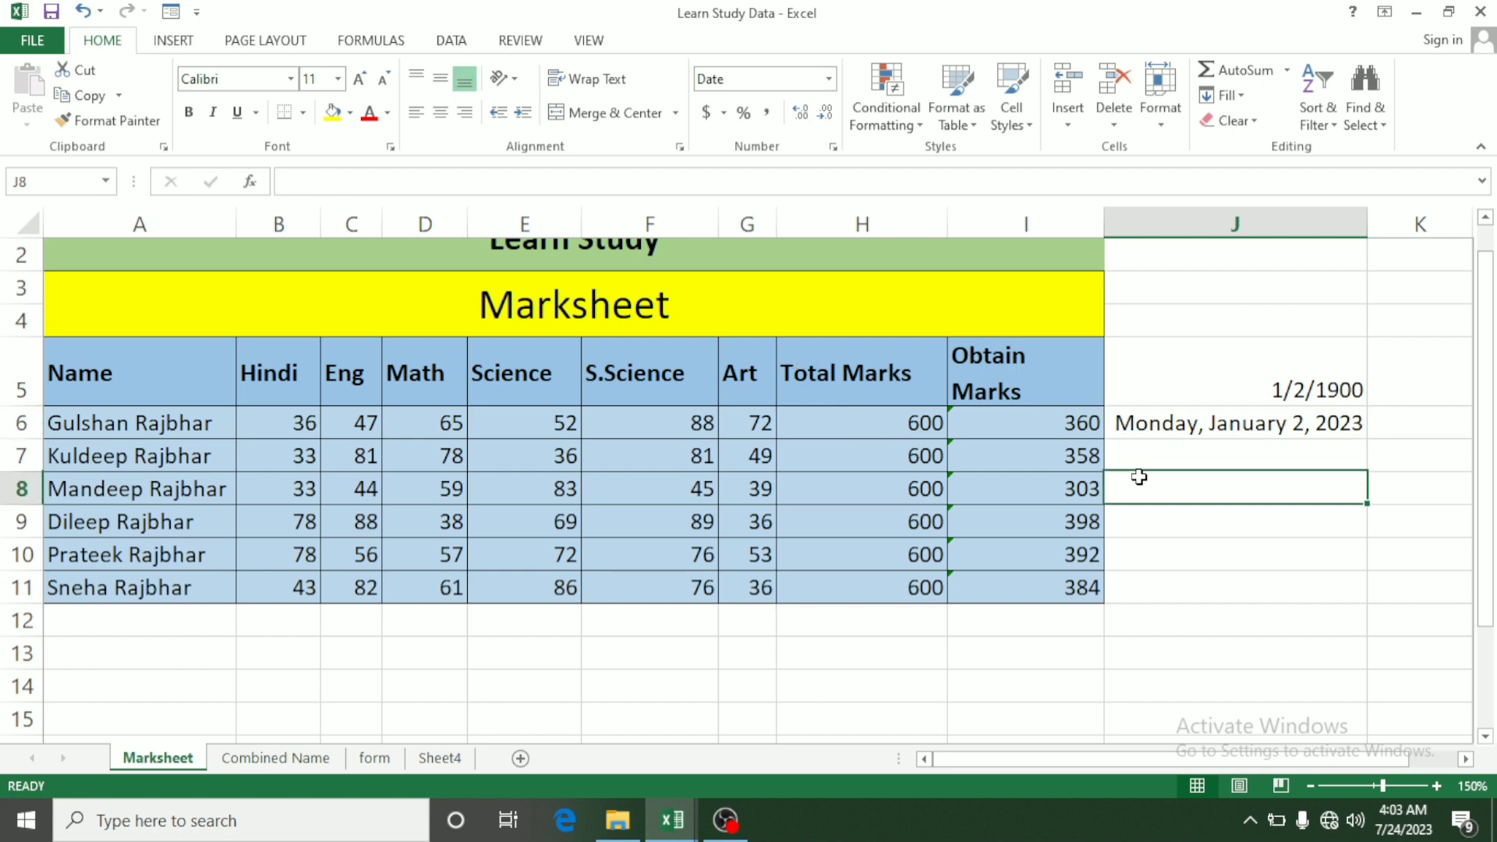
pyautogui.click(830, 78)
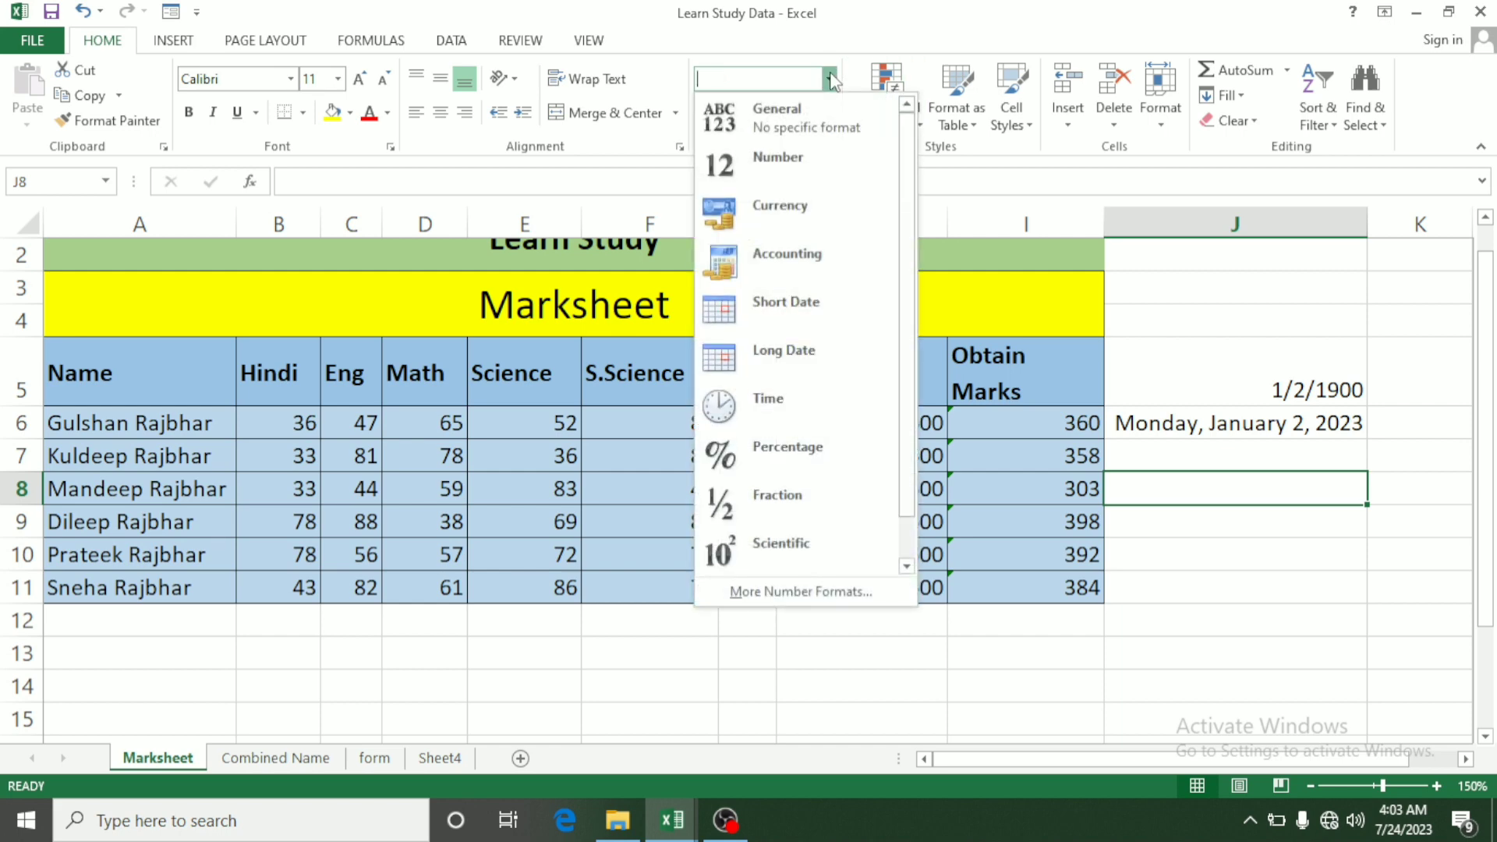
pyautogui.click(788, 401)
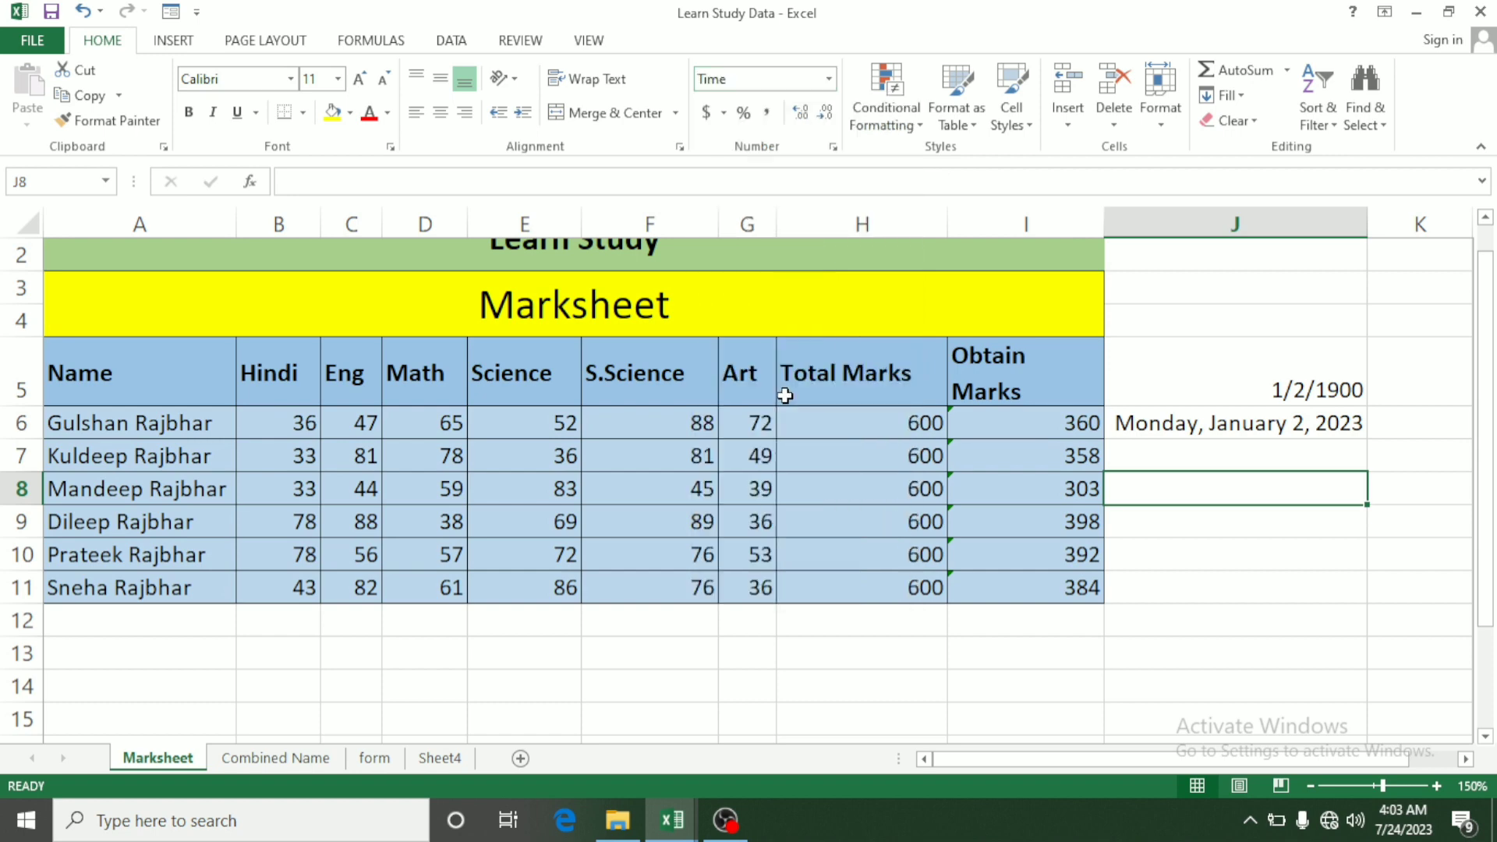
pyautogui.write('3')
pyautogui.press('Return')
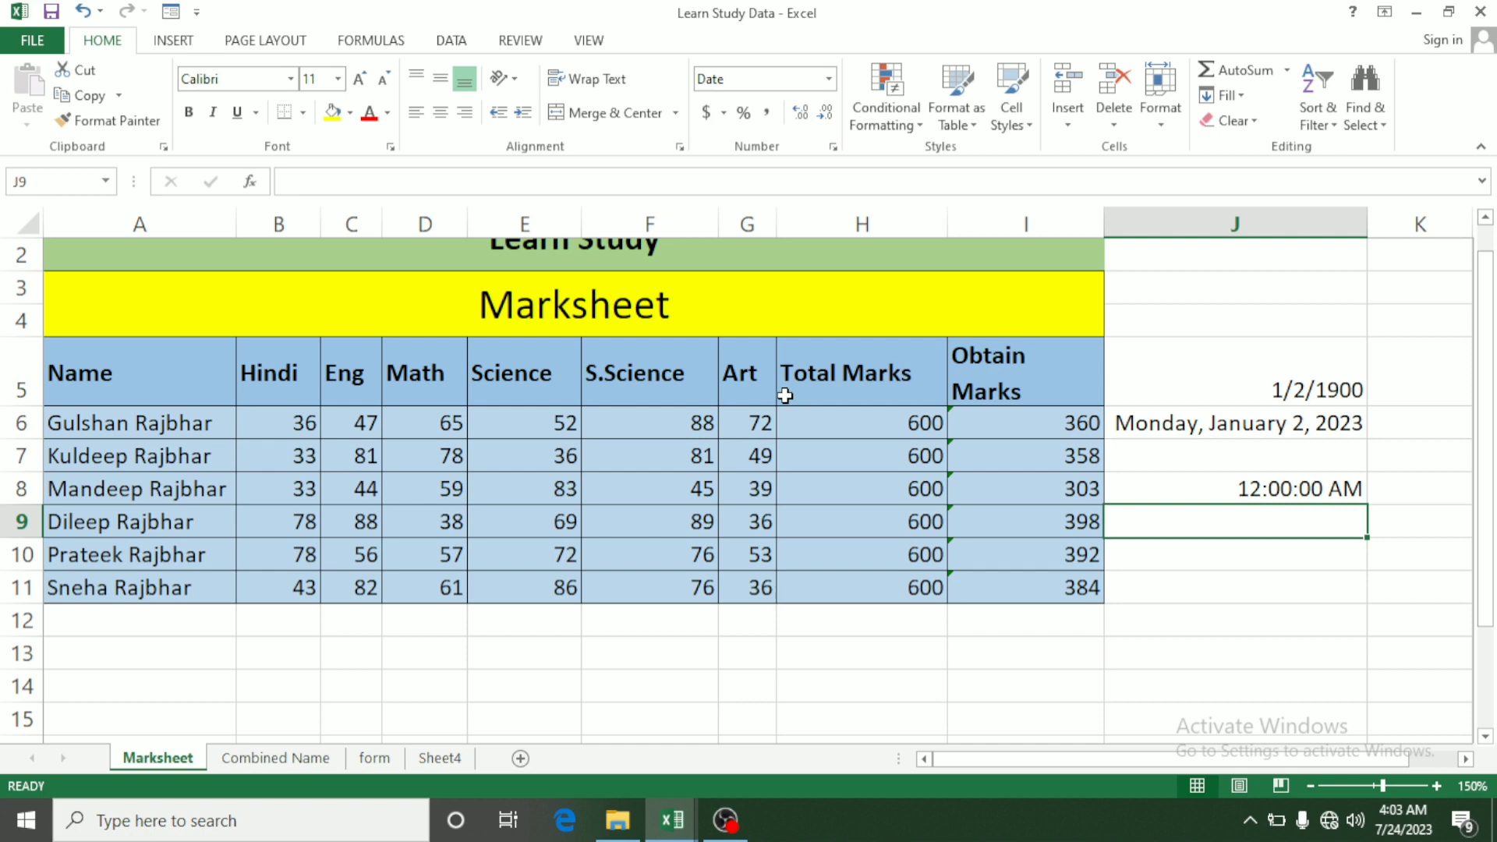
pyautogui.press('Up')
pyautogui.press('Up')
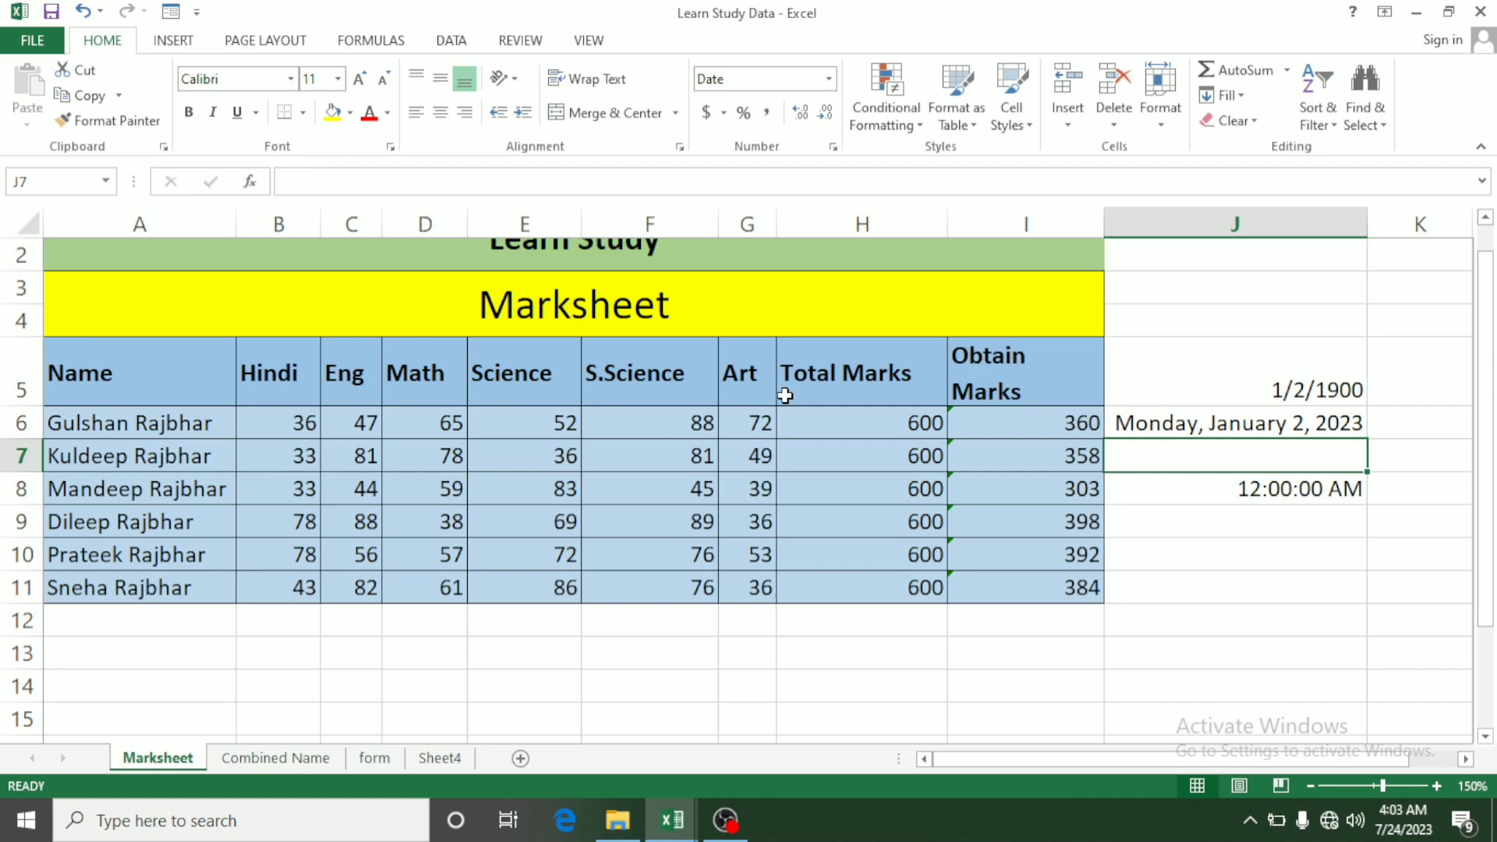
pyautogui.press('Down')
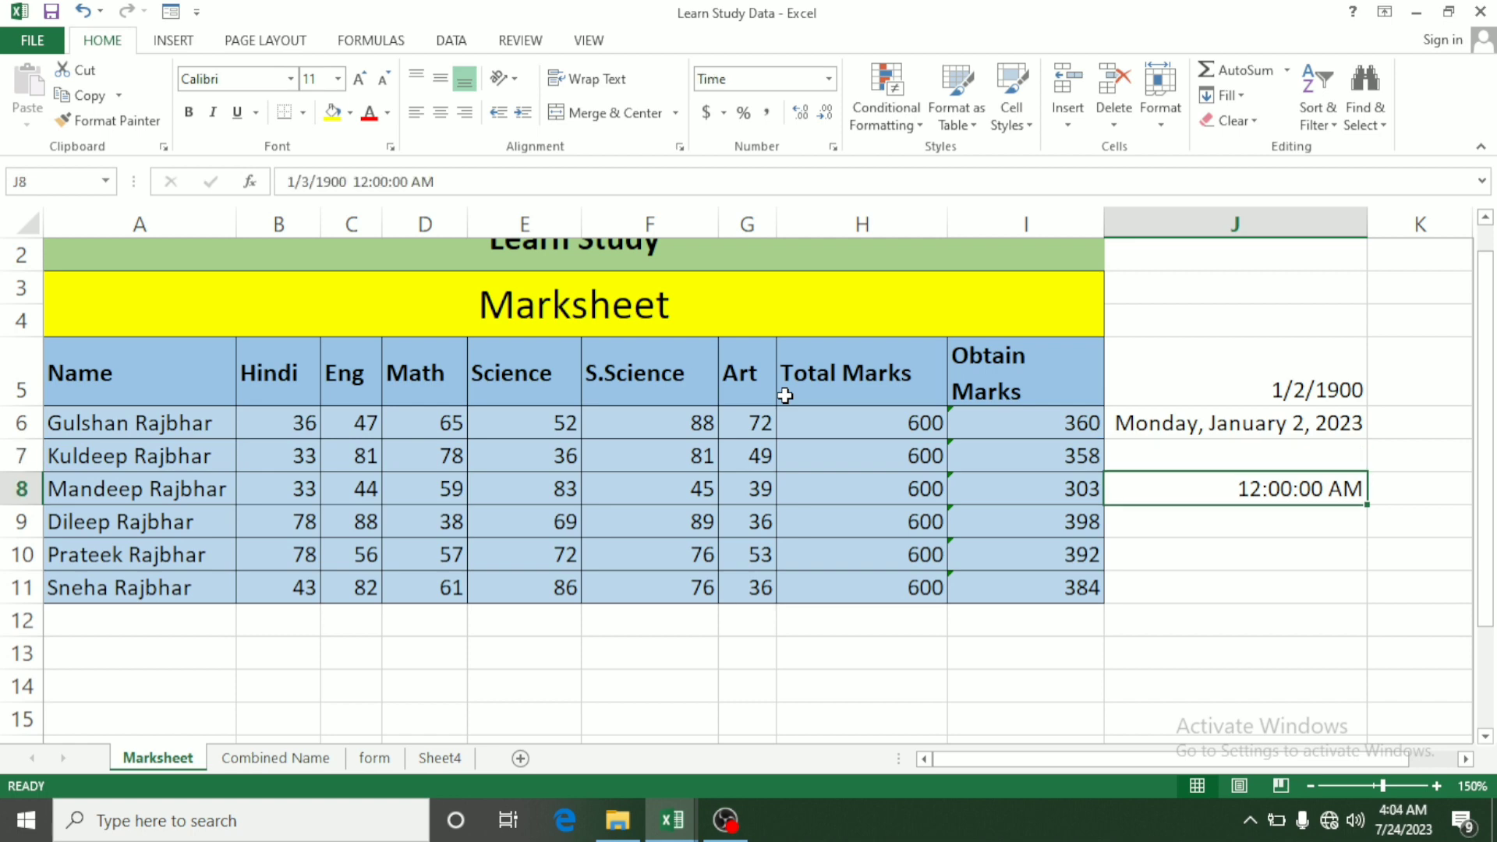
# Insert the current time in cell J9 and the current date in cell J10
pyautogui.press('Down')
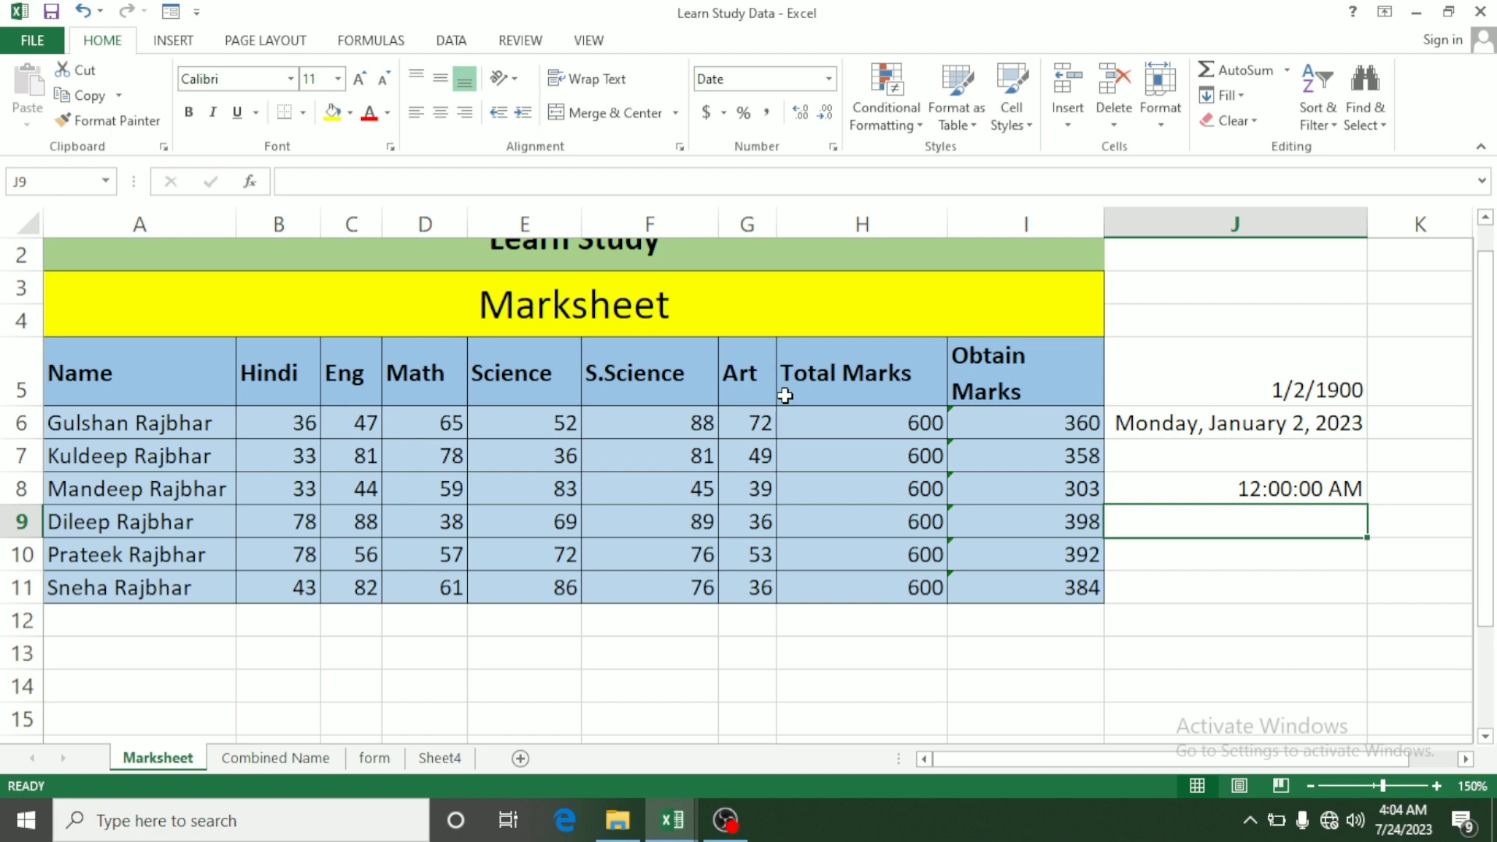
pyautogui.hotkey('ctrl', 'shift', ';')
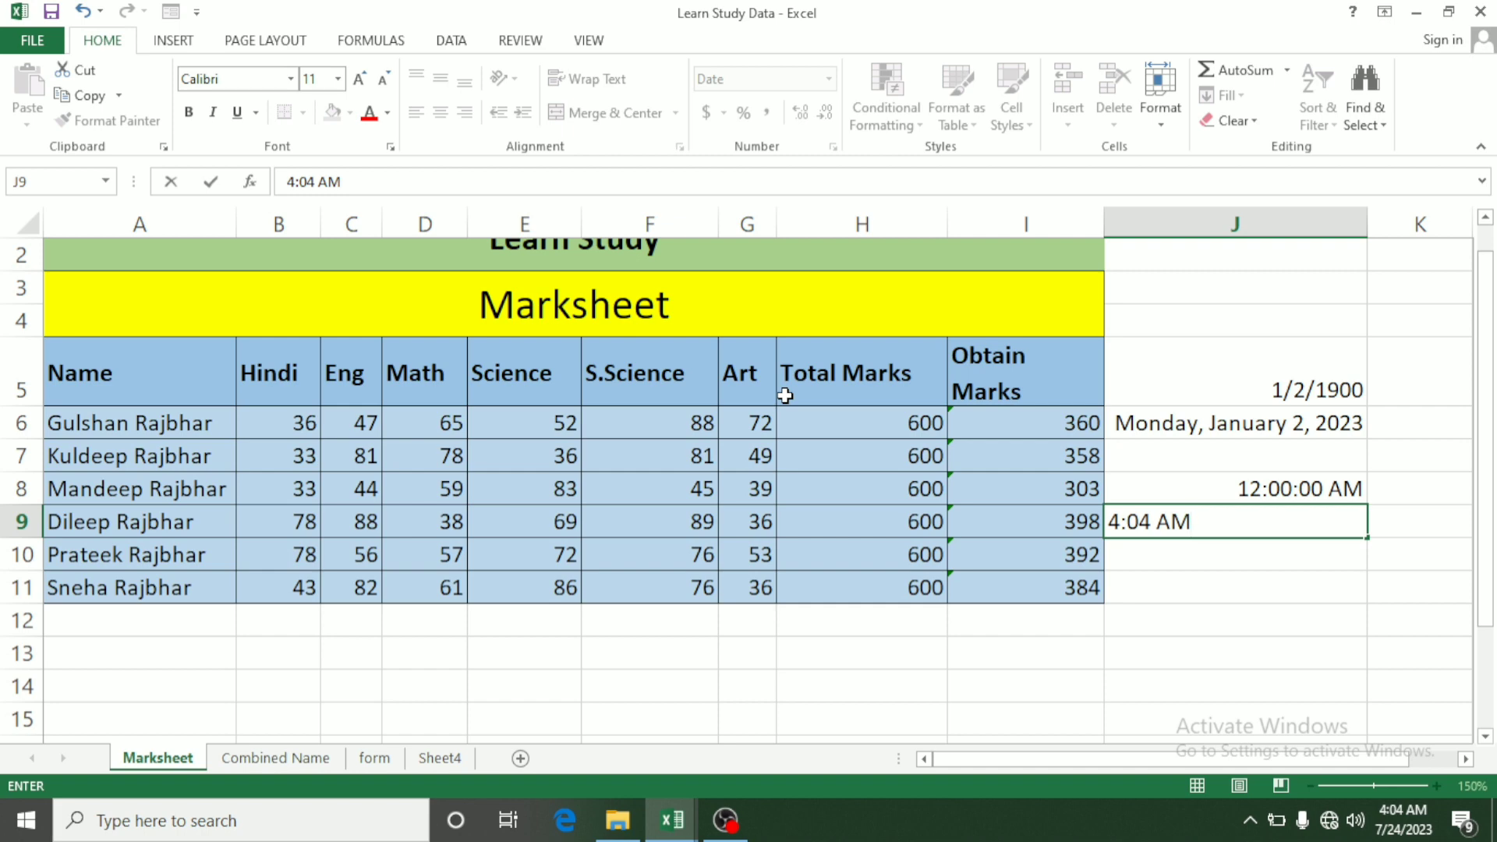
pyautogui.press('Return')
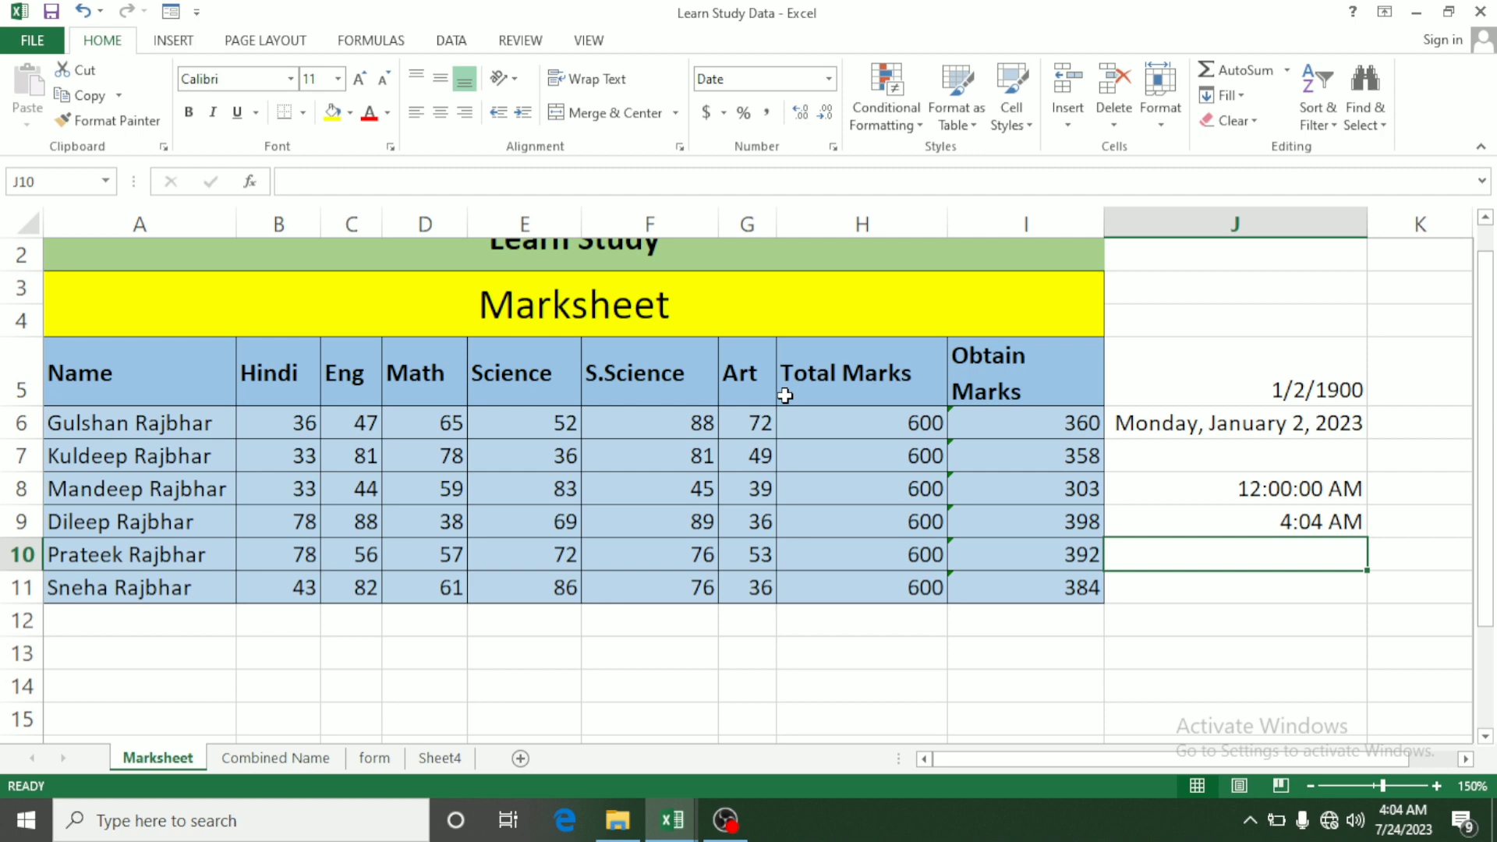
pyautogui.hotkey('ctrl', ';')
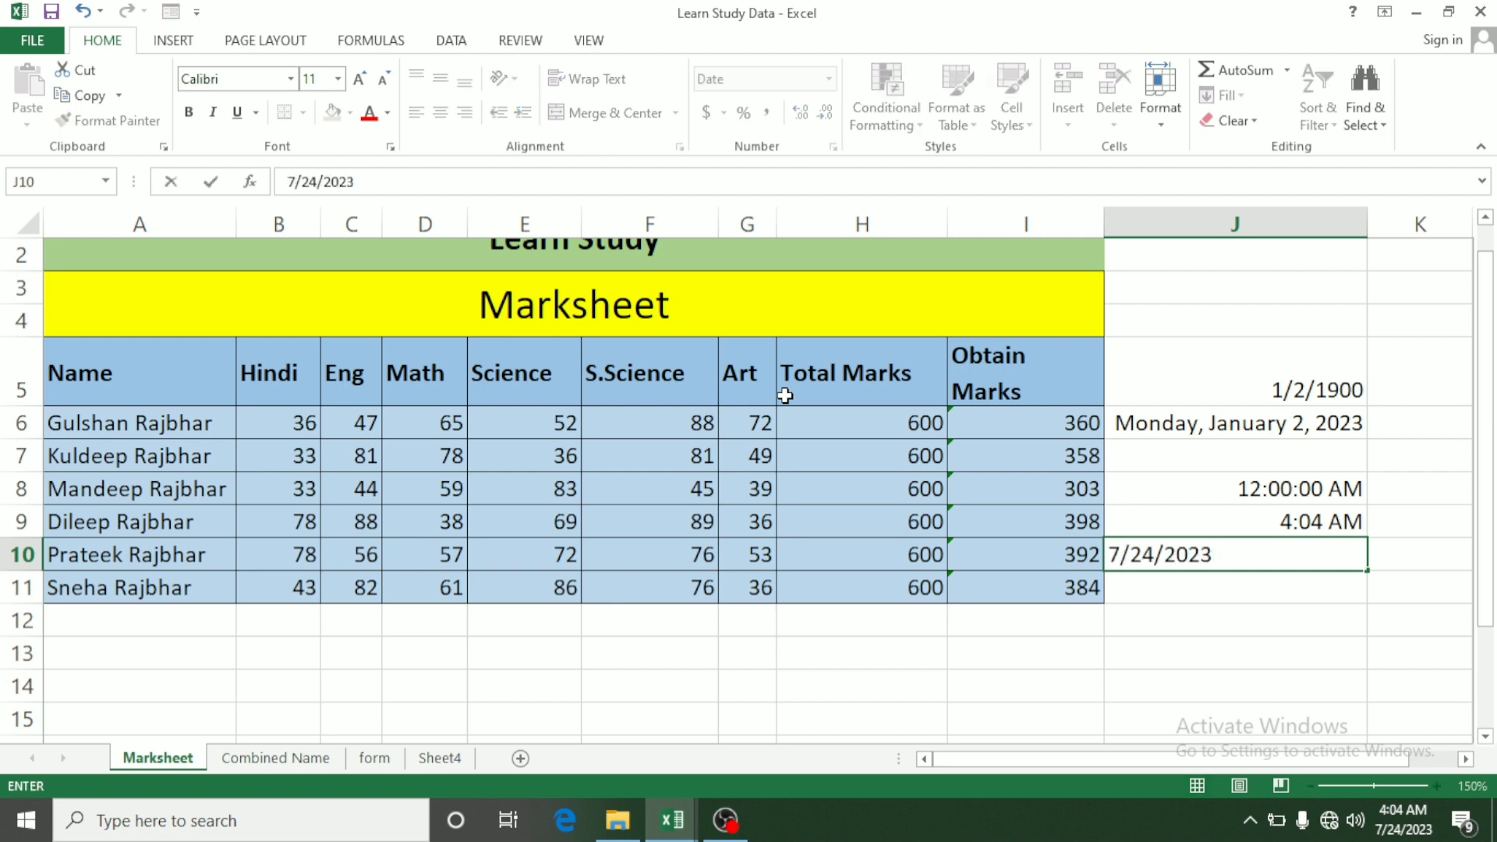
pyautogui.hotkey('ctrl', 'Return')
pyautogui.press('Return')
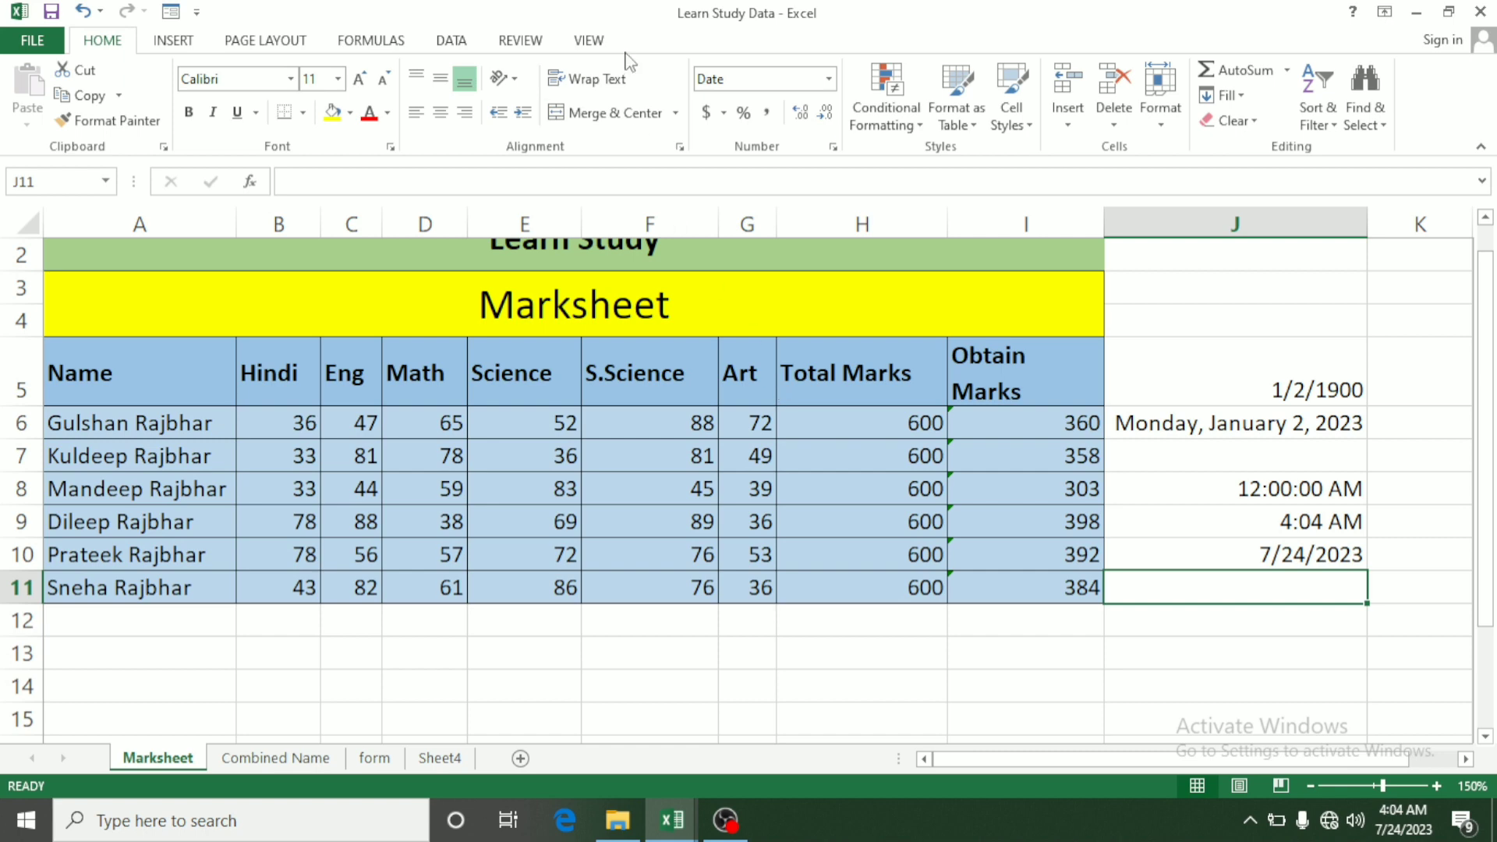
# Delete the sample date and time values from cells J5:J11
pyautogui.click(829, 79)
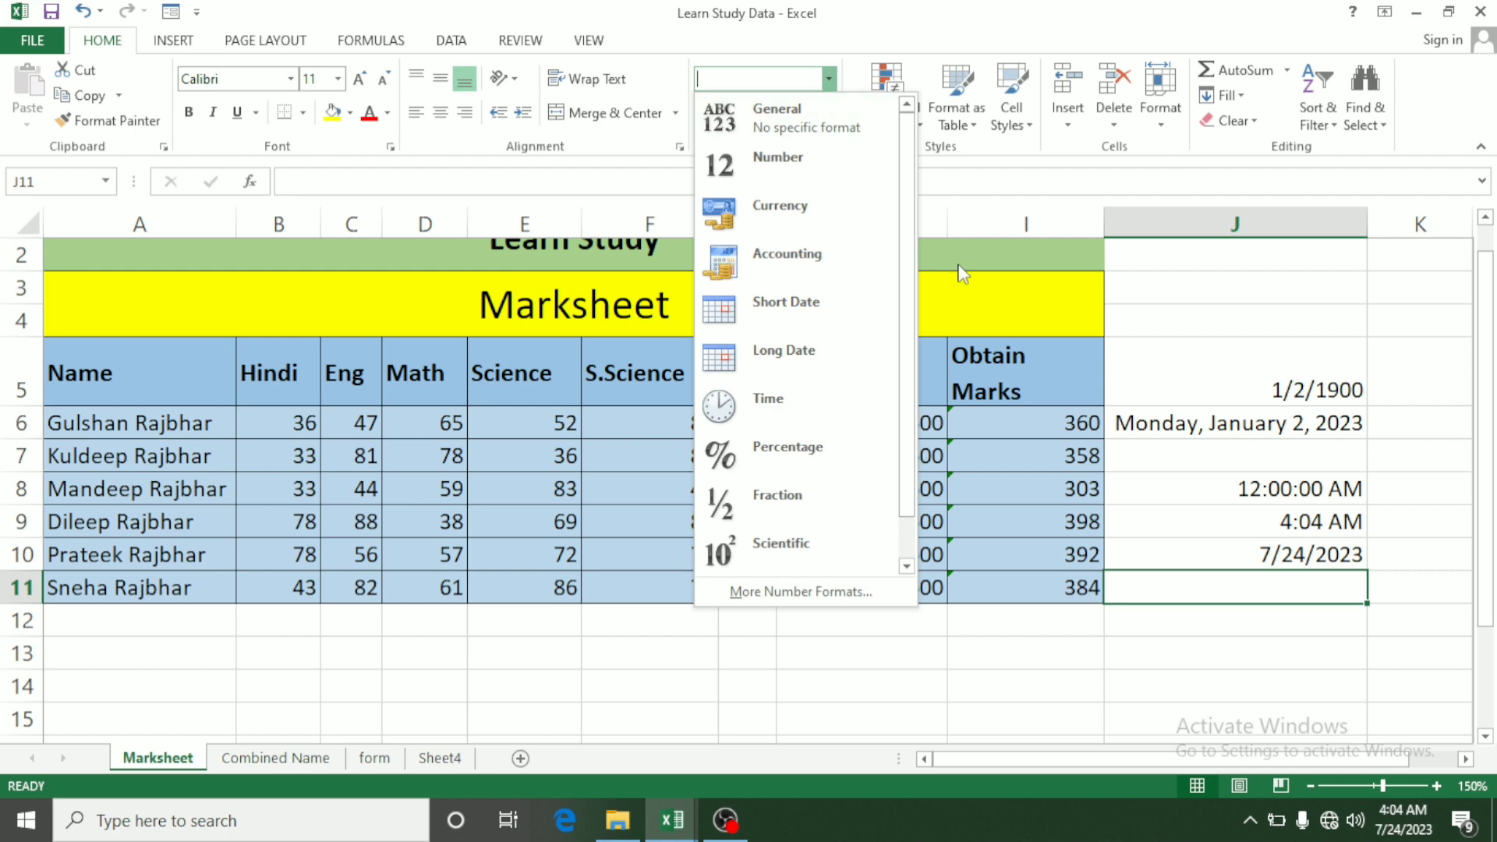
pyautogui.click(551, 650)
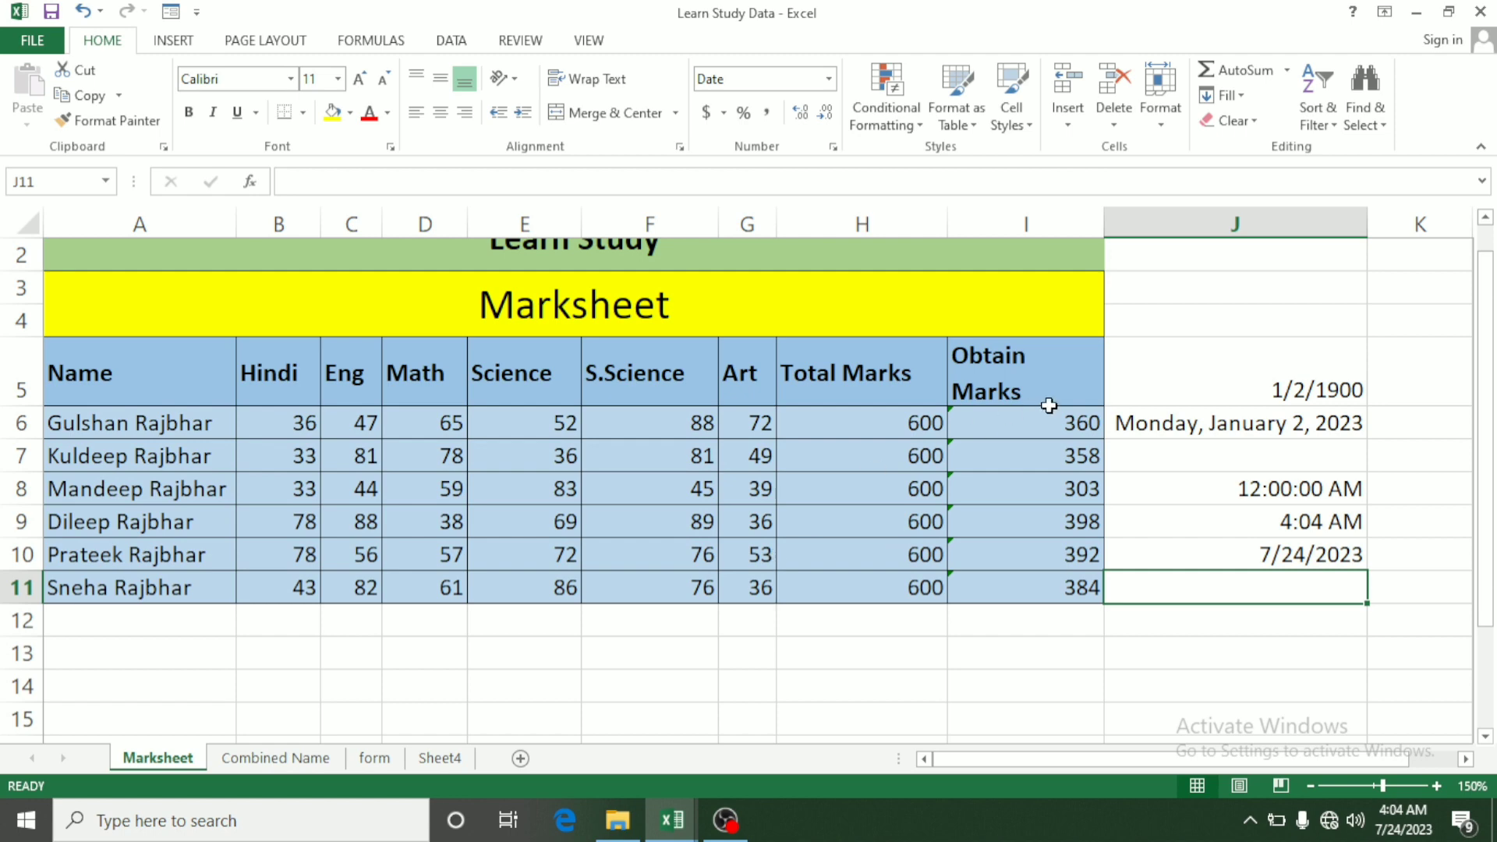
pyautogui.moveTo(1185, 373); pyautogui.dragTo(1194, 573)
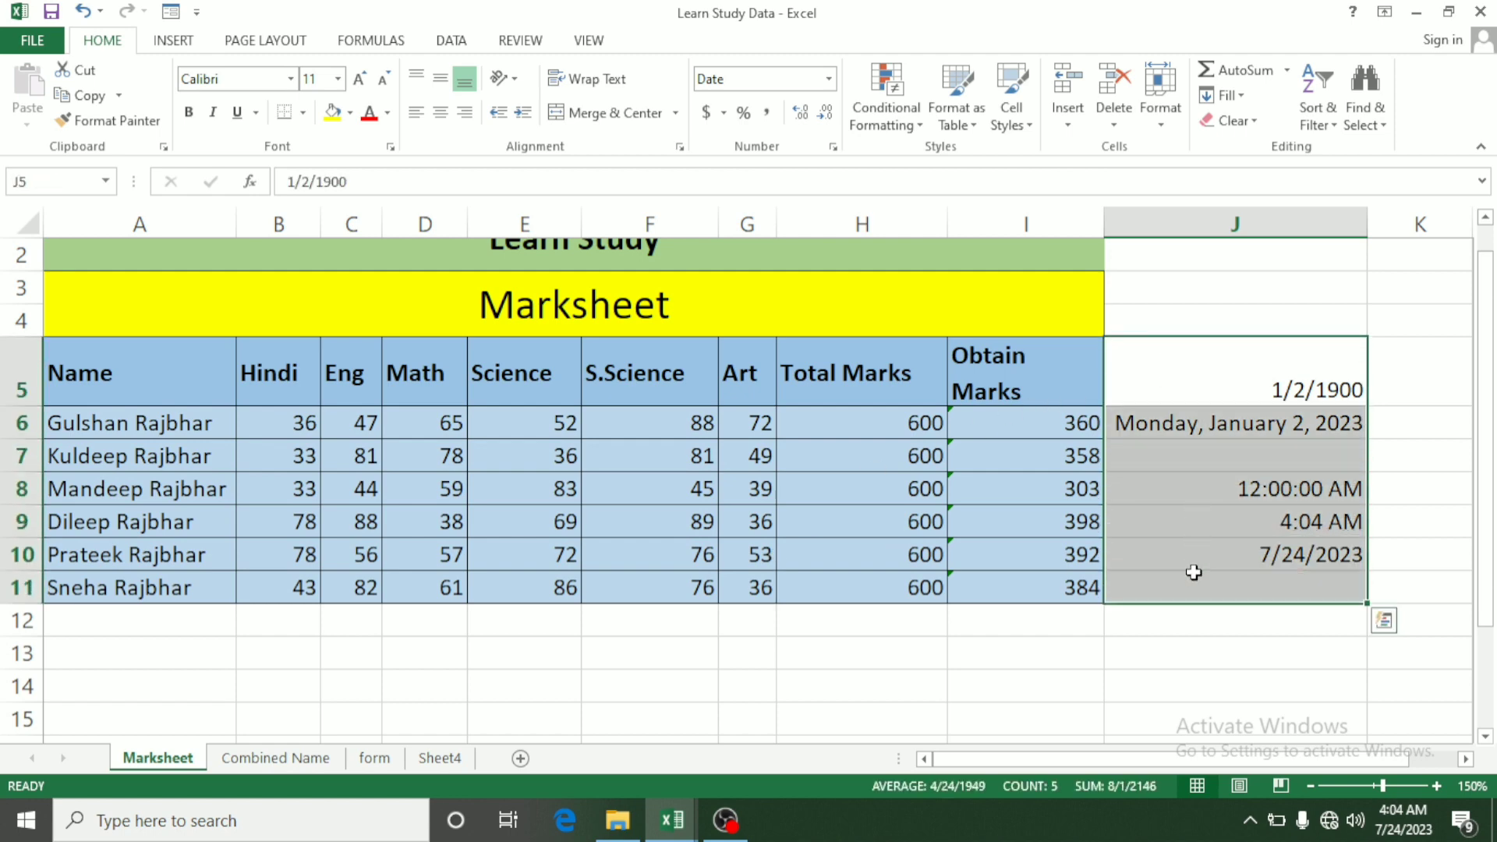
pyautogui.press('Delete')
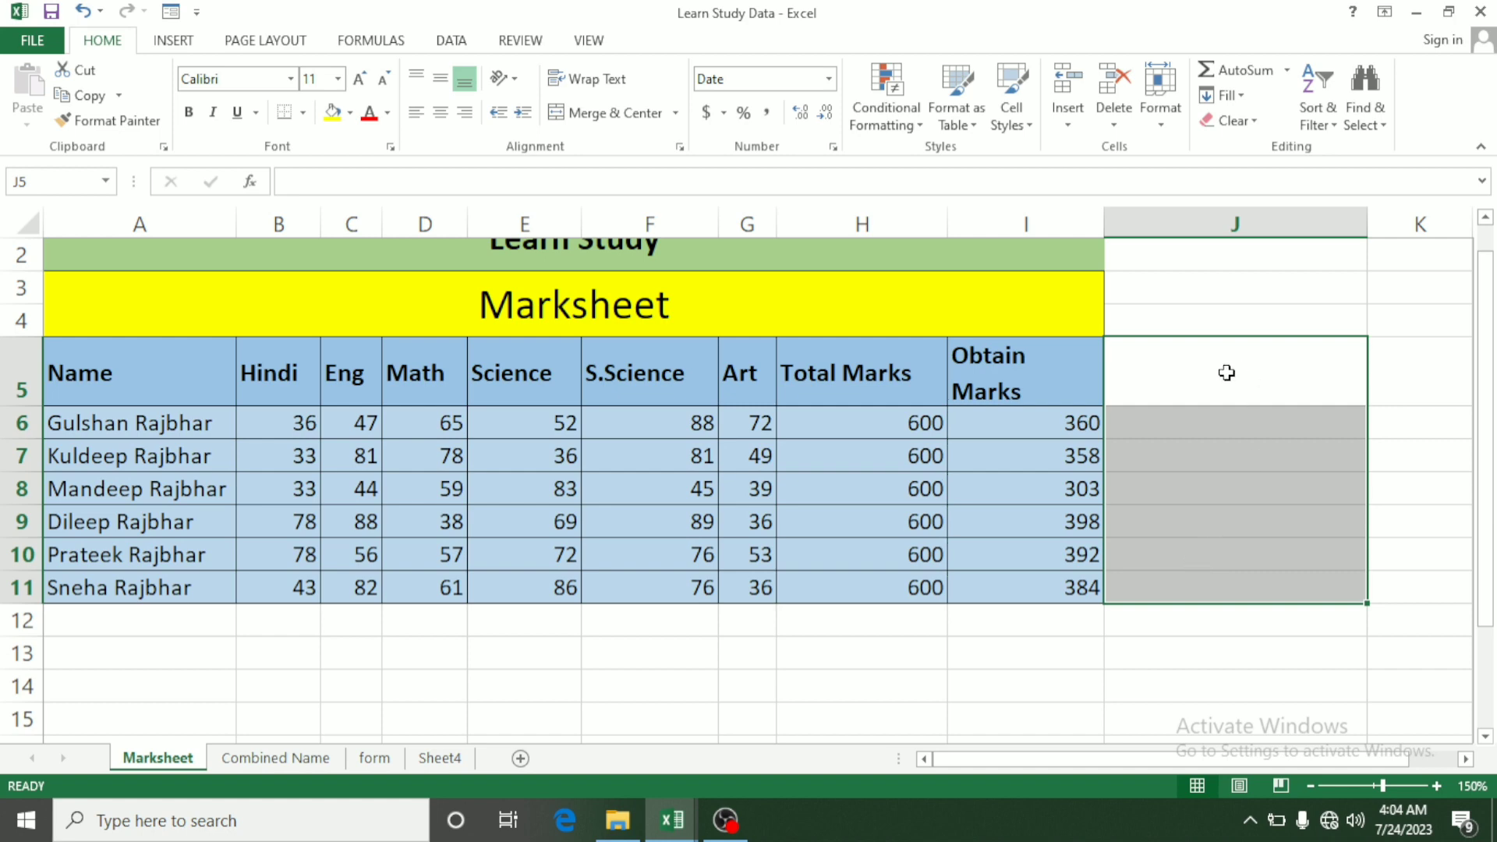
# Enter the column heading Percentage in cell J5
pyautogui.click(1227, 373)
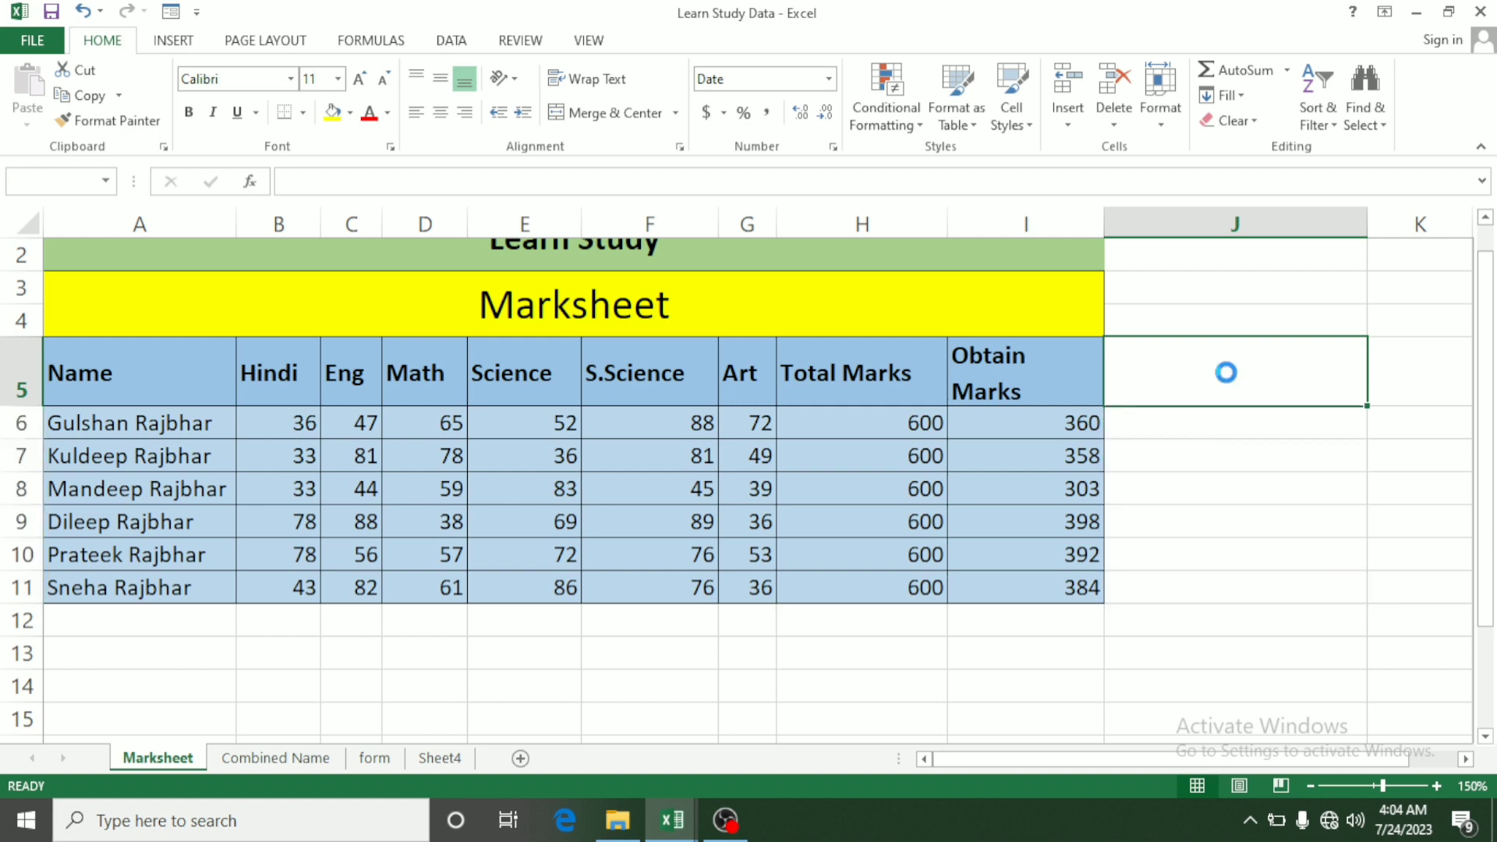
pyautogui.write('Pe')
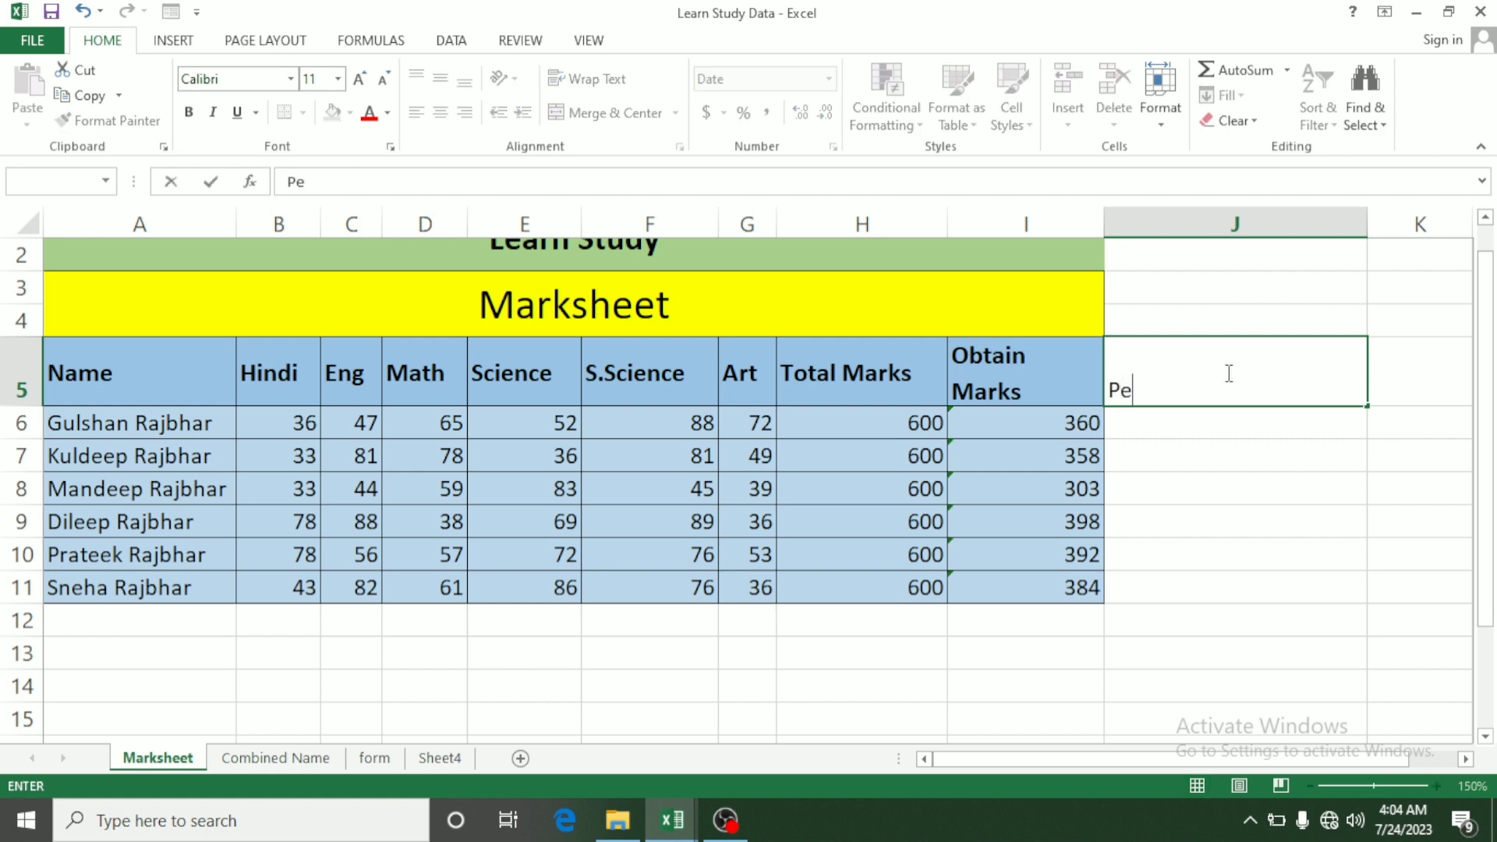
pyautogui.write('rcentage')
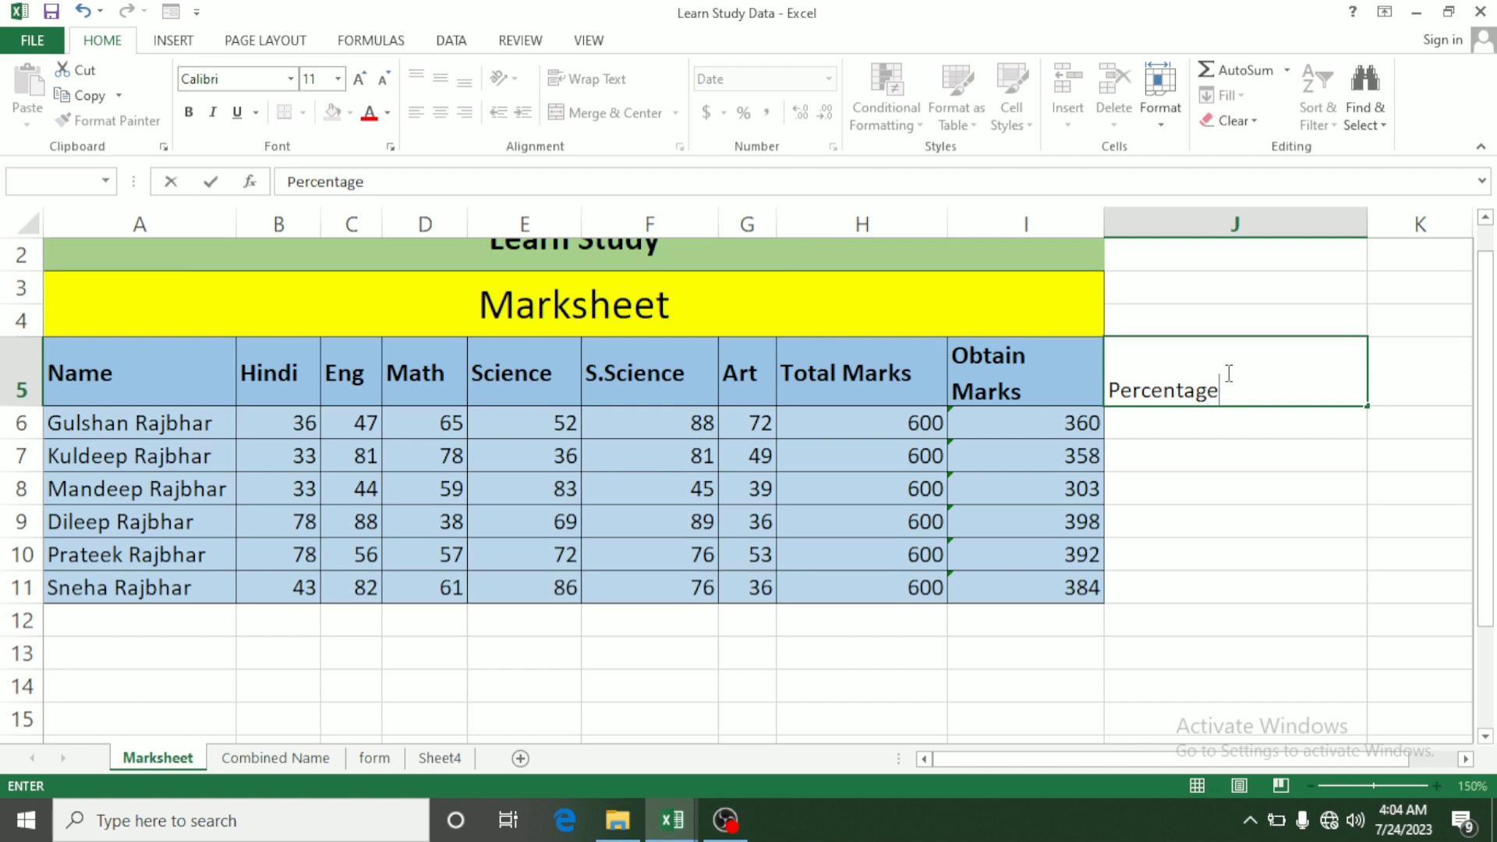
pyautogui.press('Return')
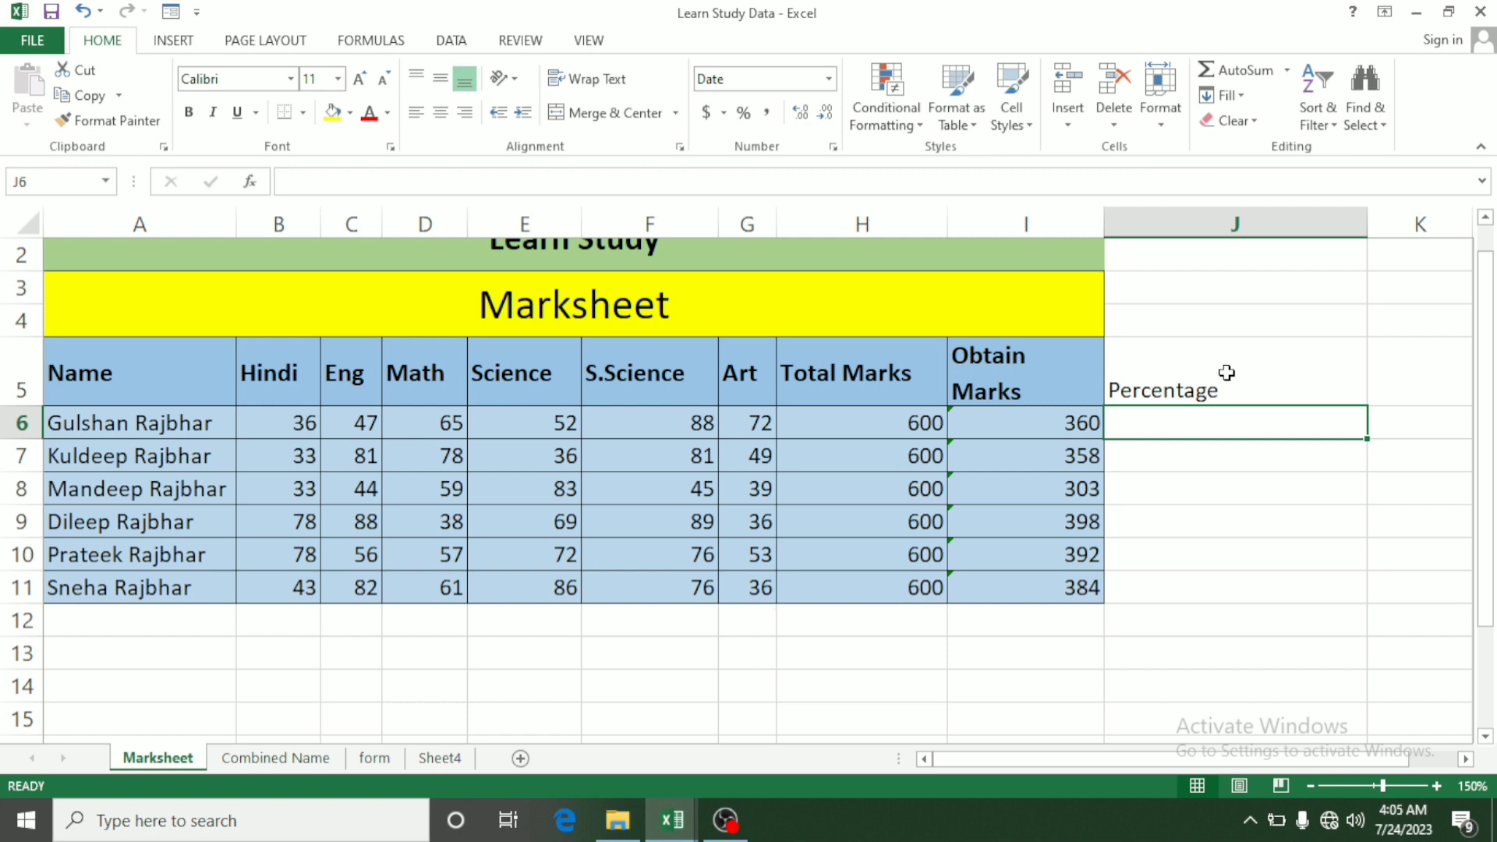
# Enter the formula =I6/H6 in cell J6 to divide the first student's obtained marks by the total marks
pyautogui.write('=')
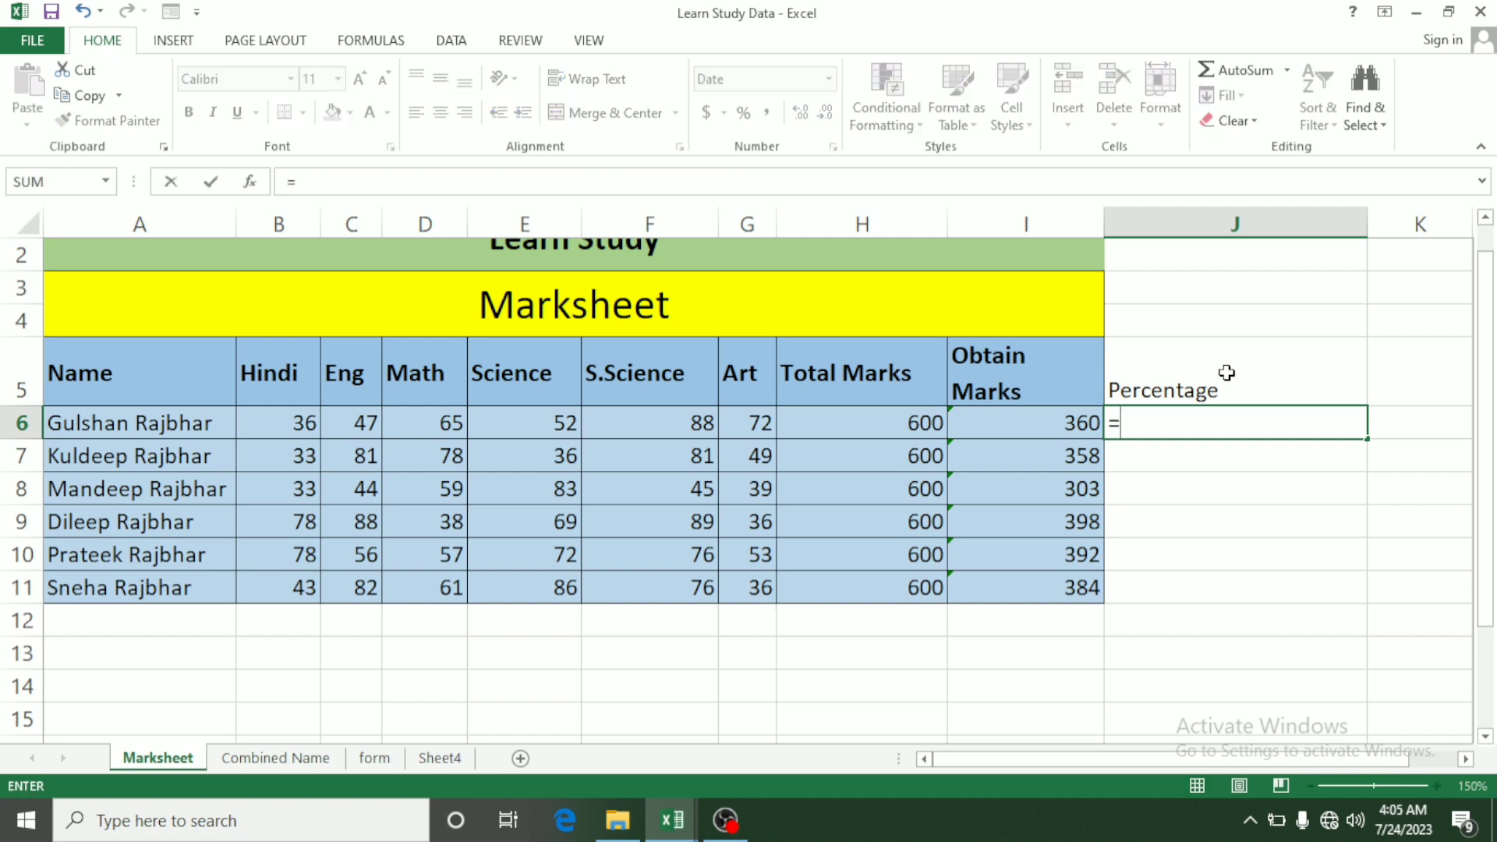
pyautogui.click(1068, 427)
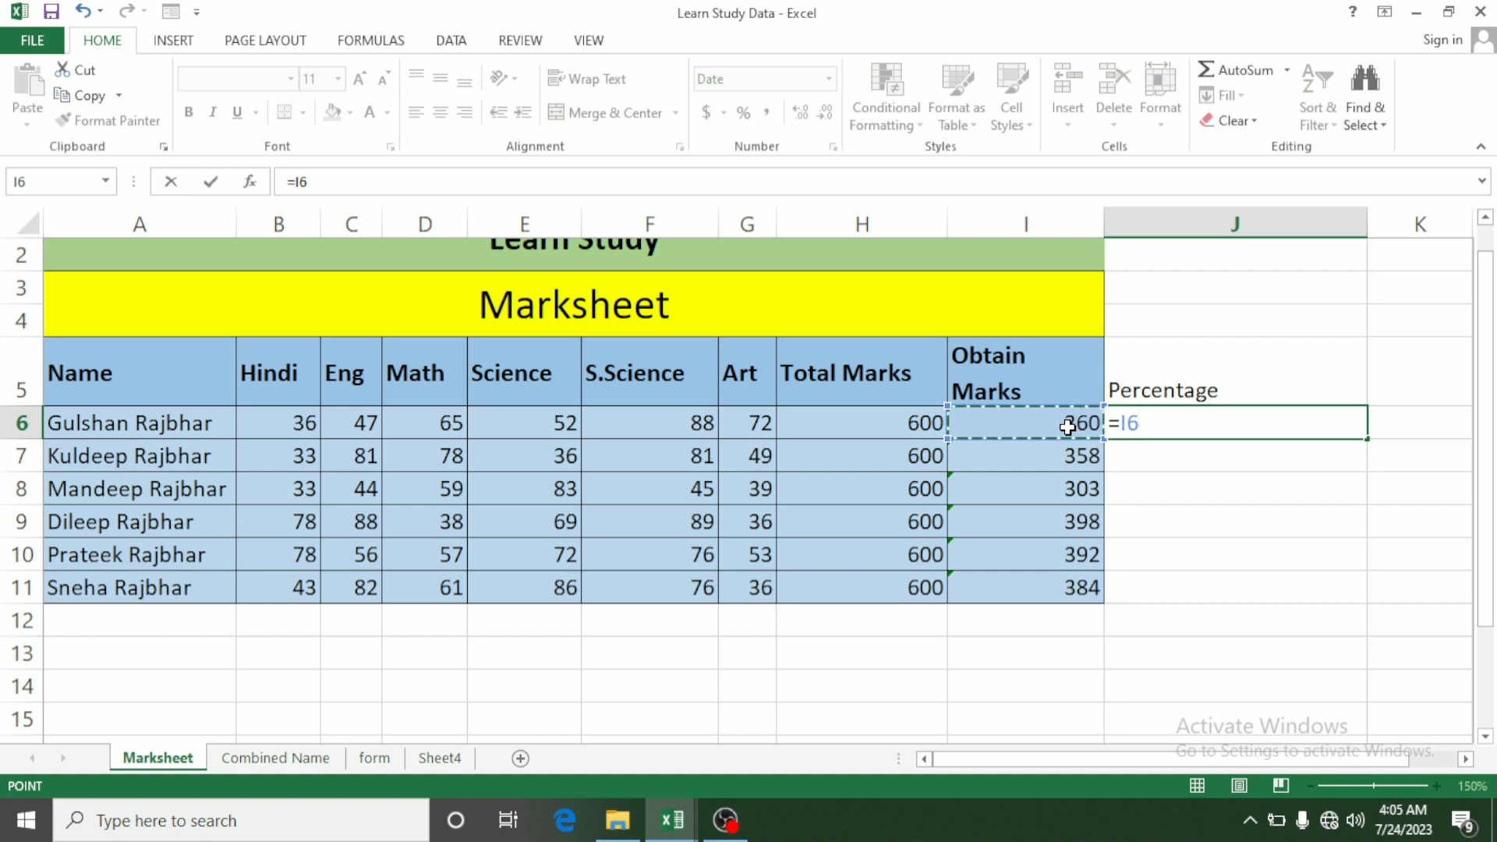
pyautogui.write('/')
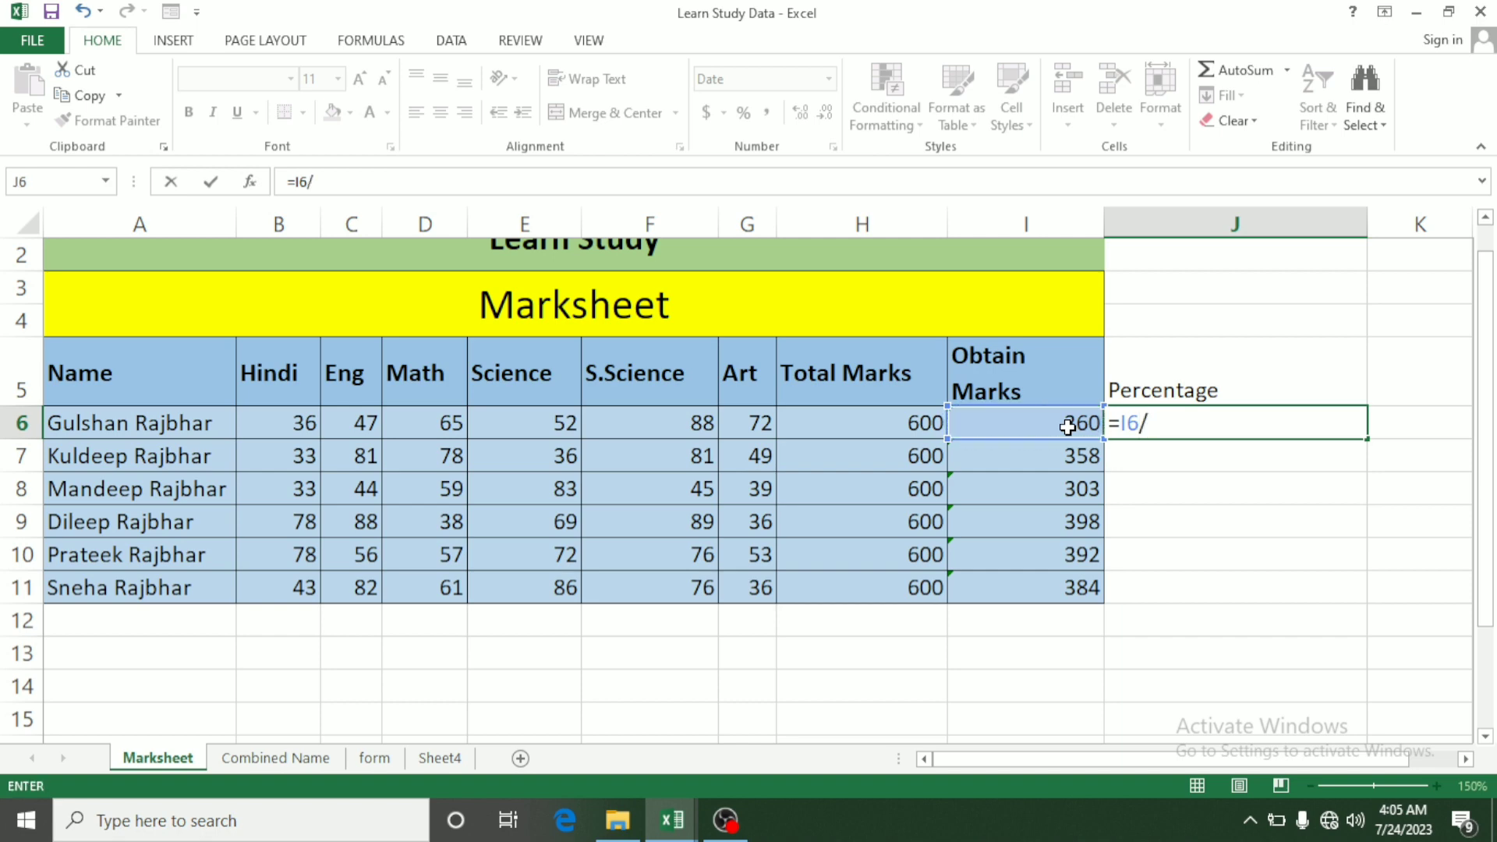
pyautogui.click(851, 432)
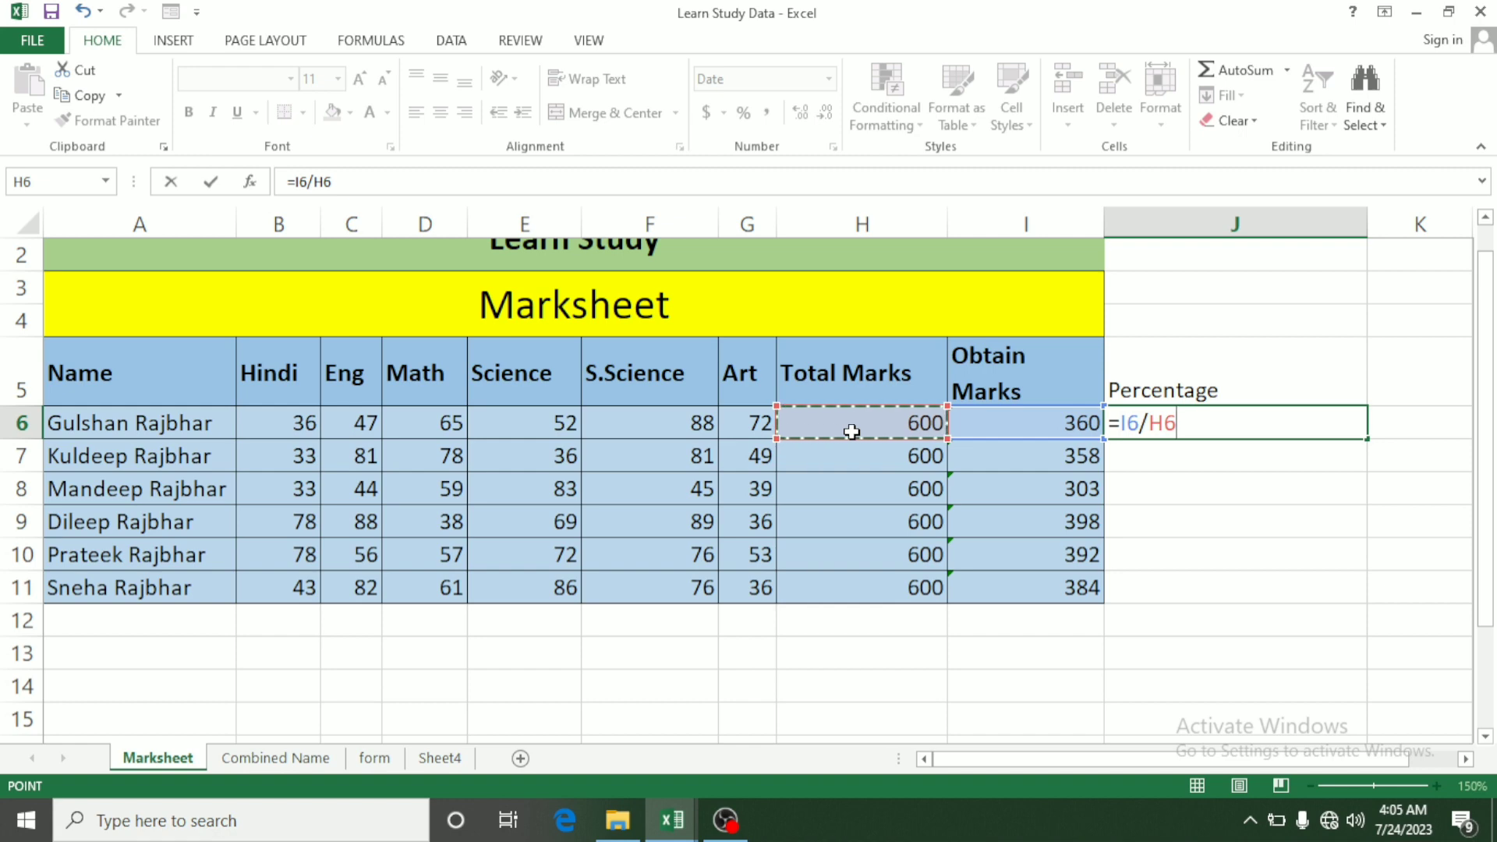
pyautogui.press('Return')
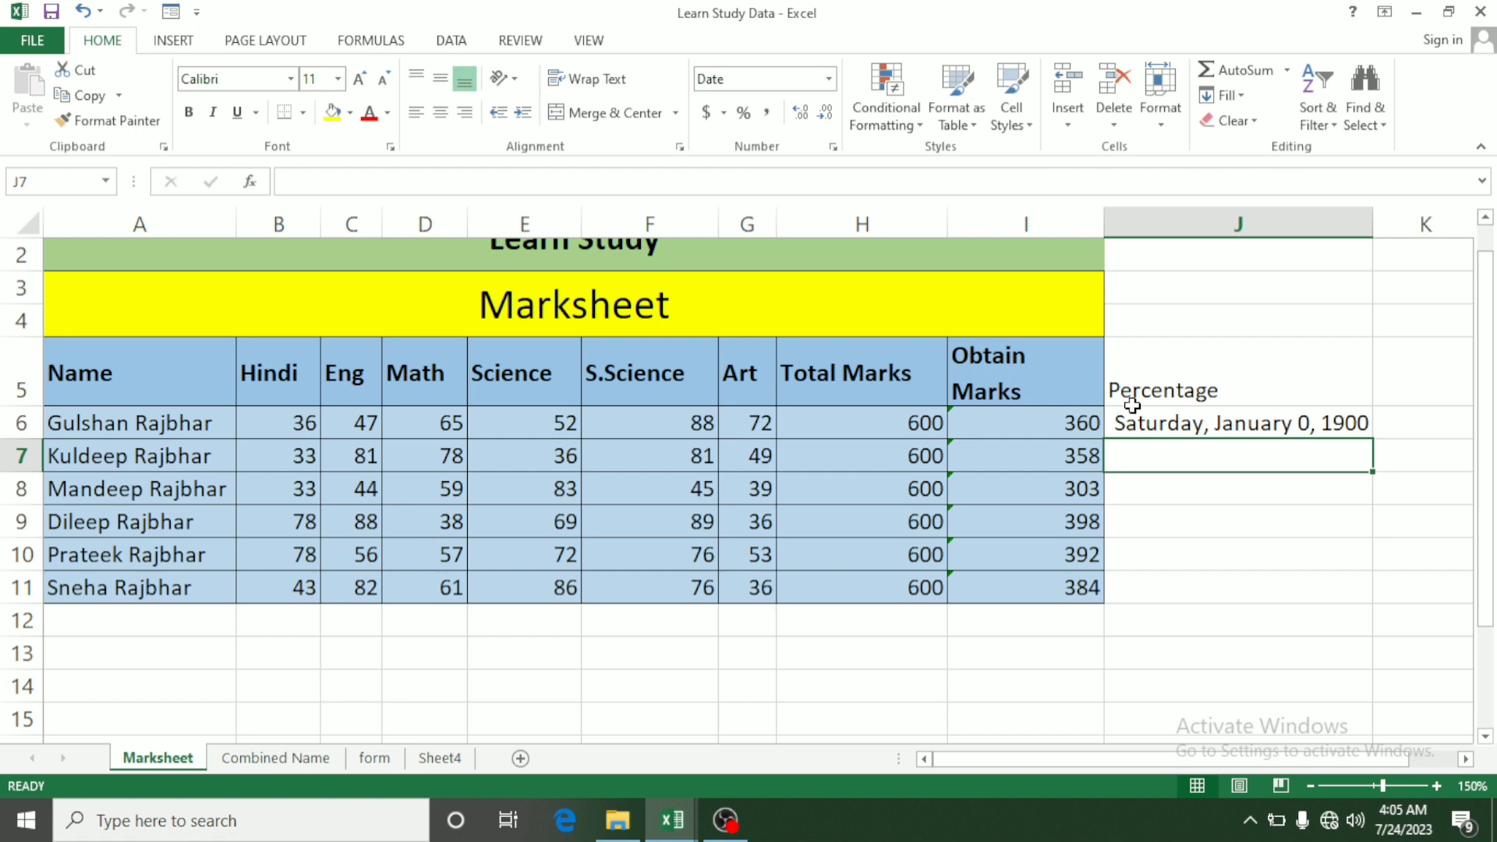
# Apply the General number format to cell J6, followed by the Percentage format
pyautogui.click(1151, 424)
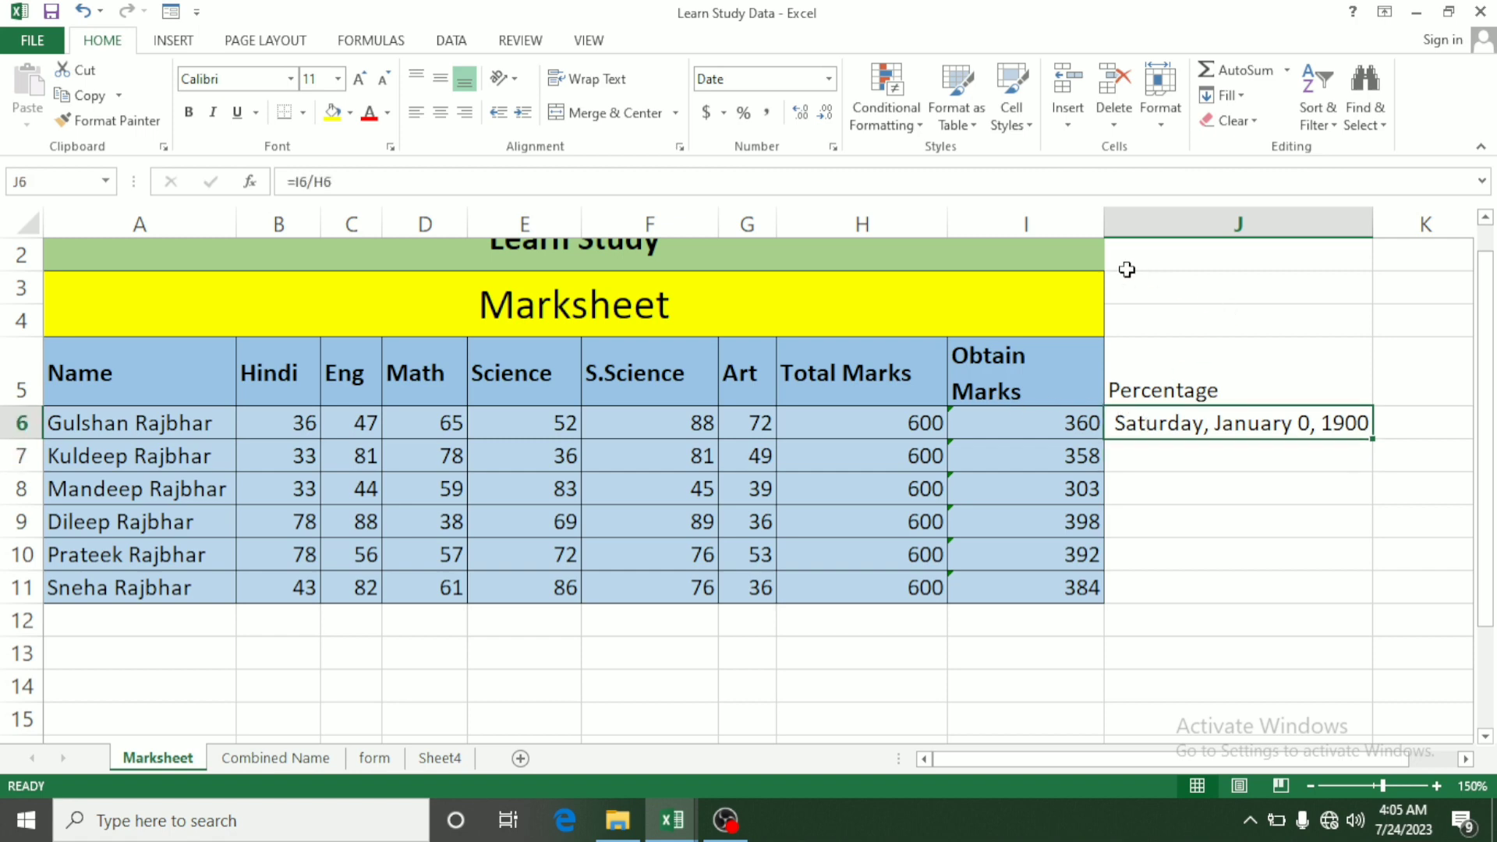
pyautogui.click(829, 78)
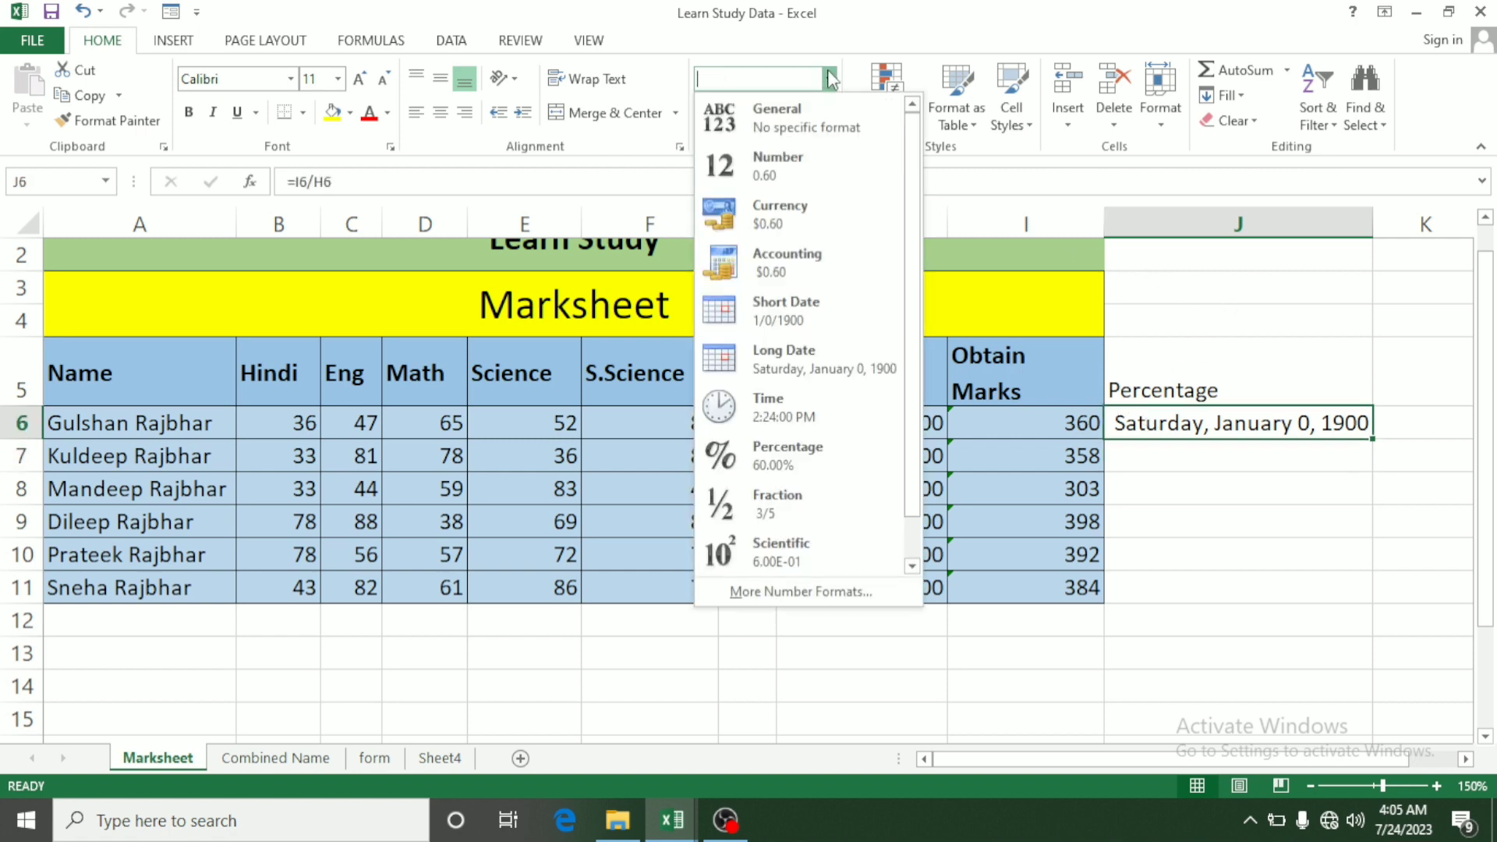
pyautogui.click(821, 125)
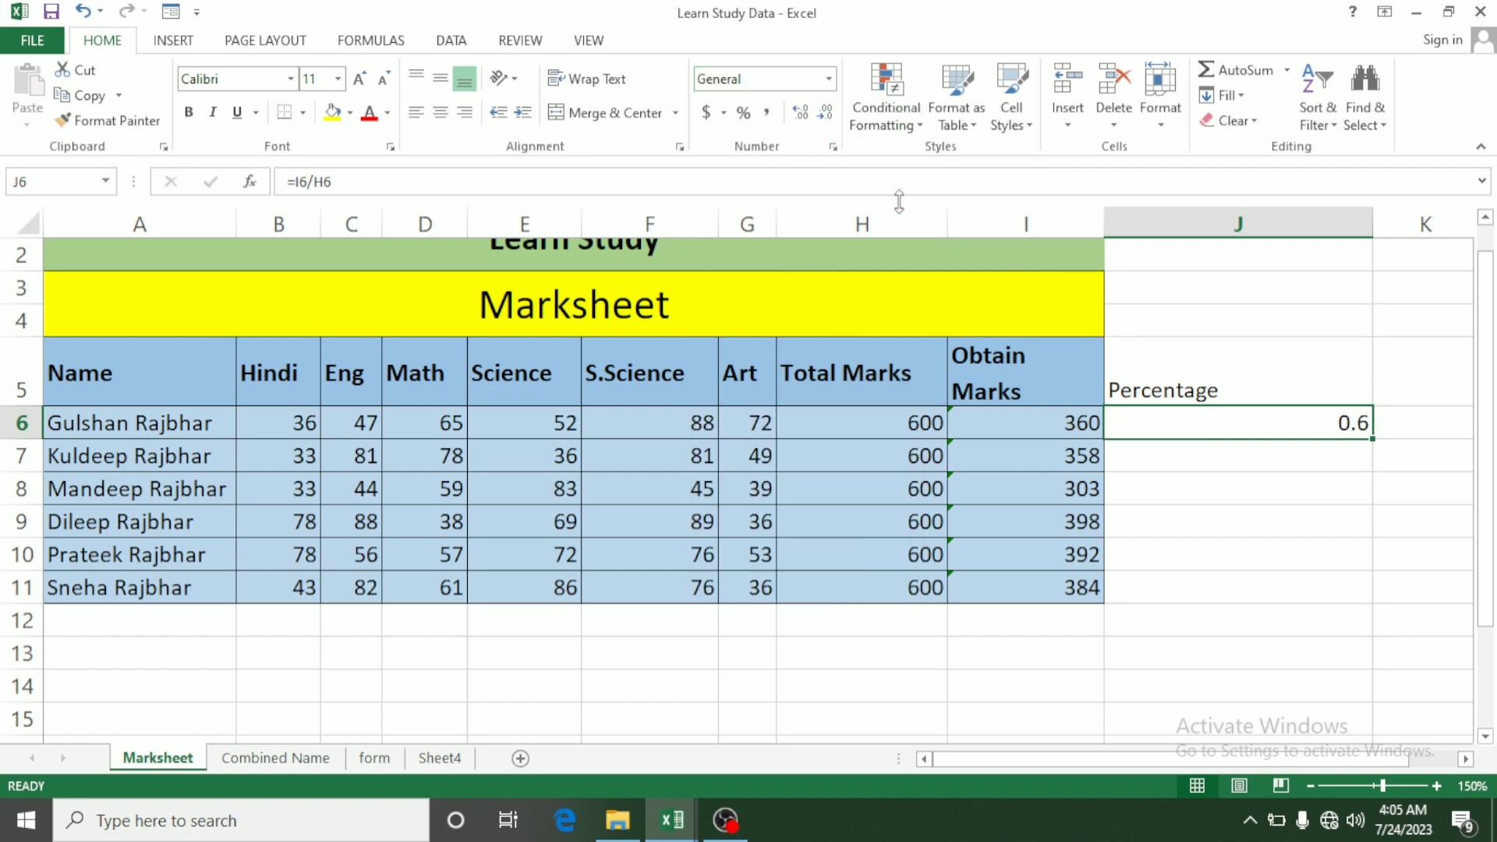
pyautogui.click(830, 79)
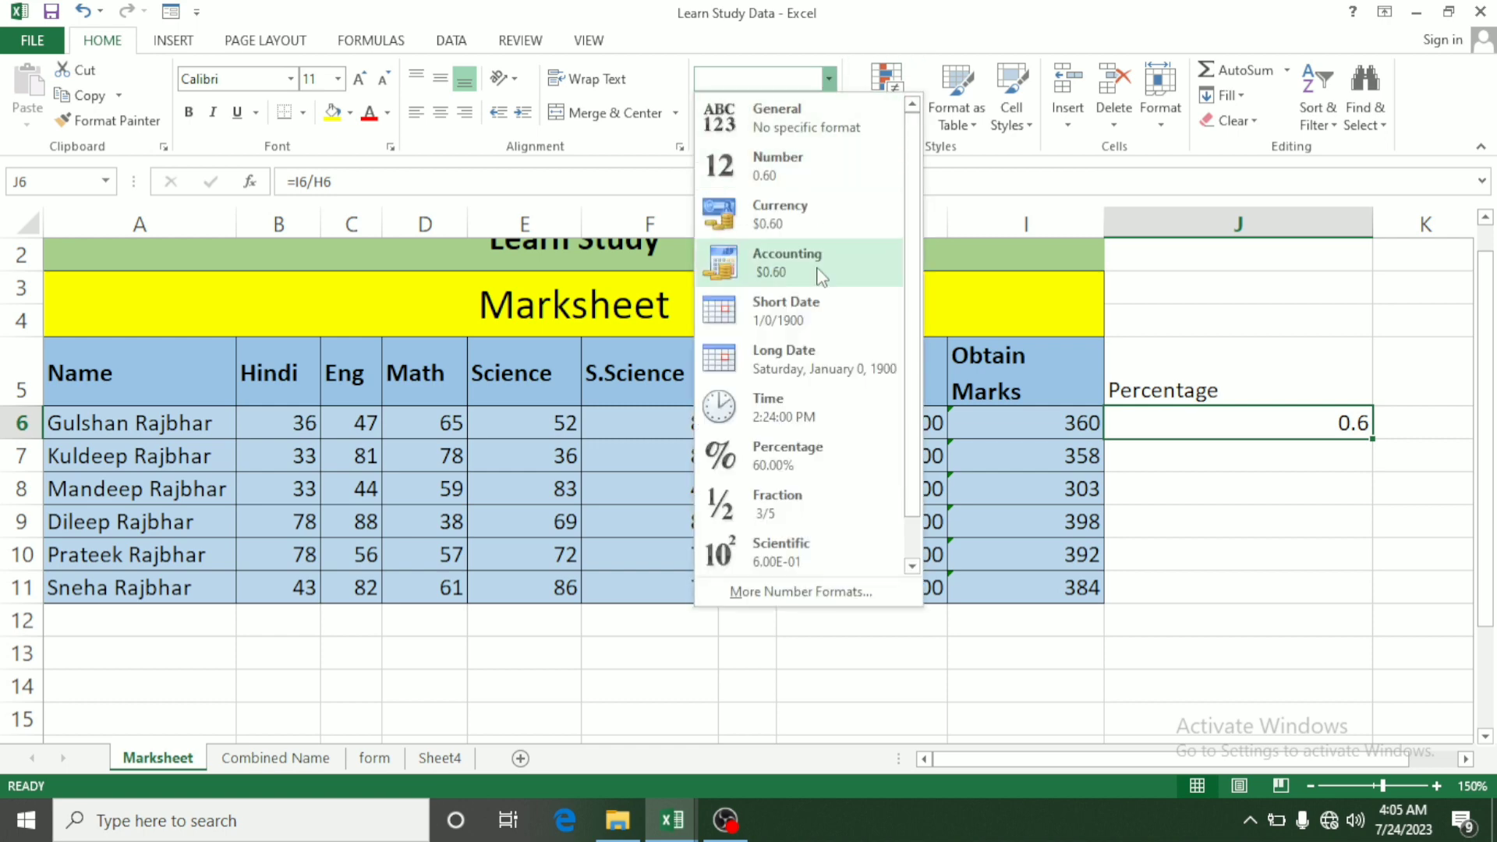
pyautogui.click(793, 468)
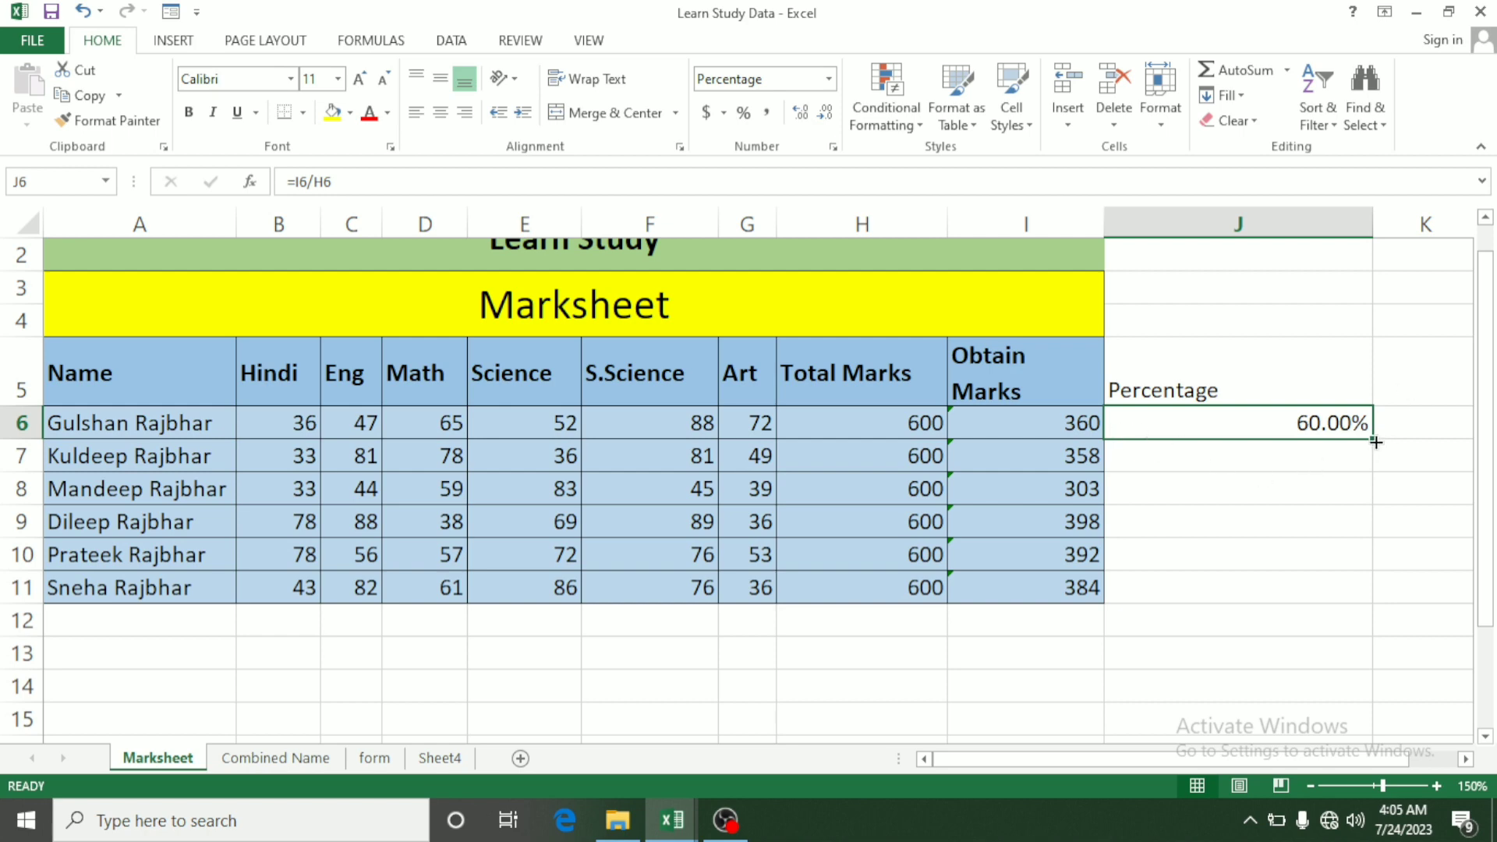
# Fill the percentage formula from J6 down through J11 and delete the contents of J6:J11
pyautogui.moveTo(1376, 443); pyautogui.dragTo(1378, 595)
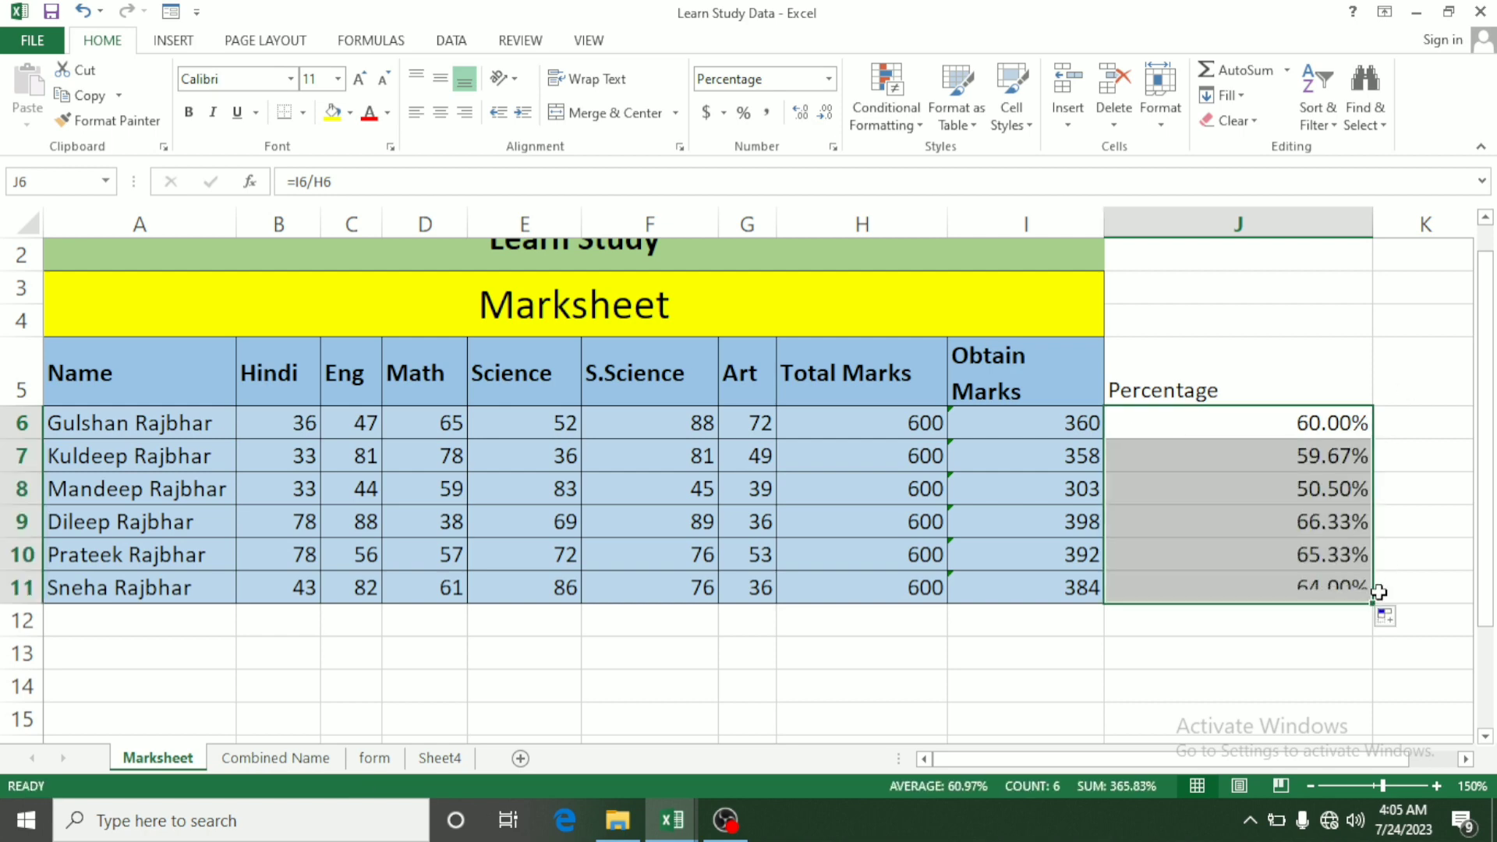
pyautogui.press('Delete')
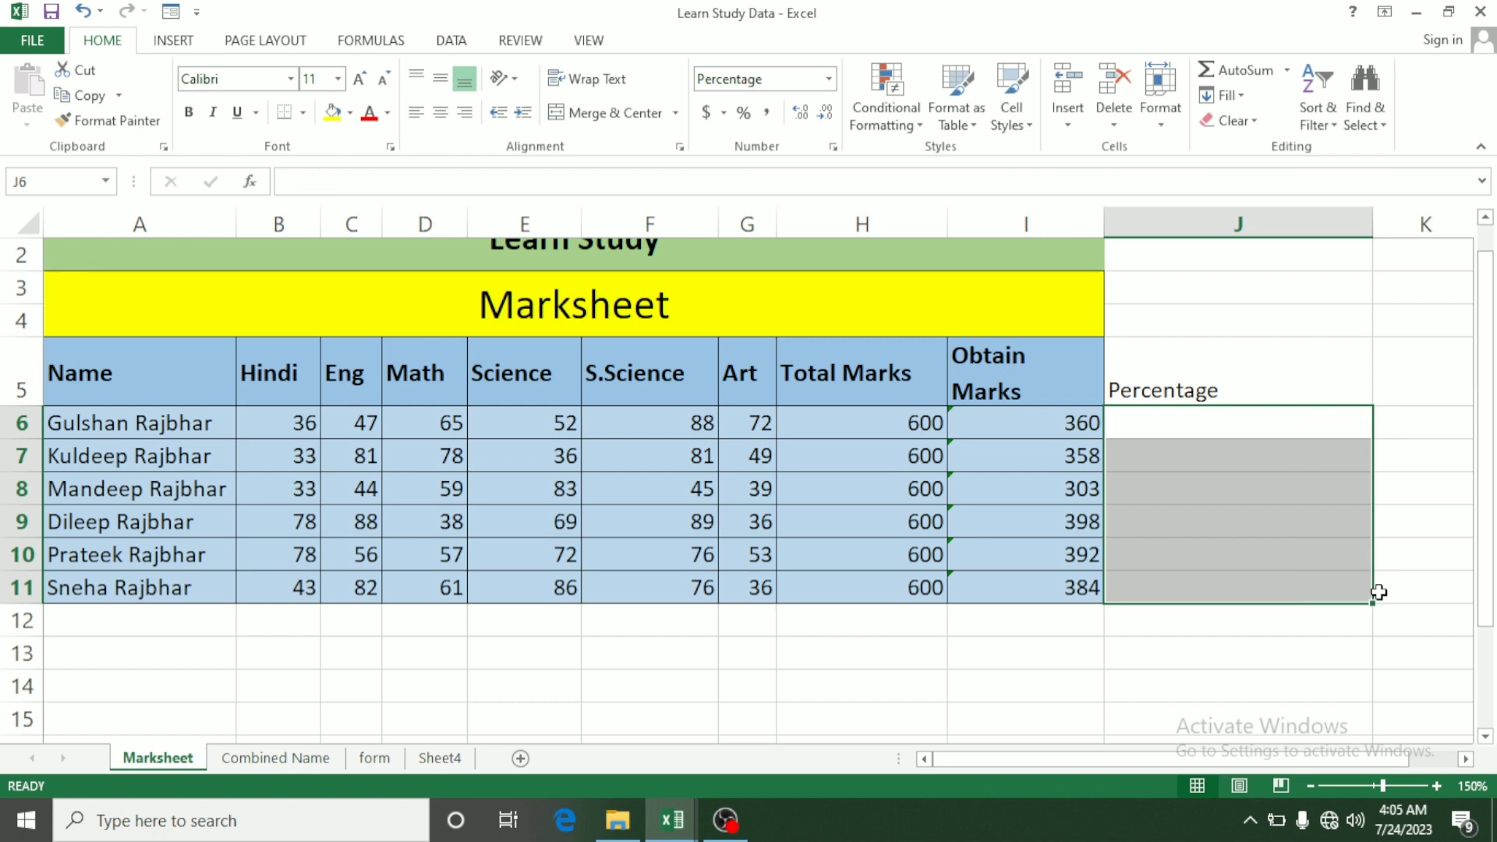
# Try to undo the deletion of the percentage values in cells J6:J11
pyautogui.hotkey('ctrl', 'z')
pyautogui.click(1399, 635)
pyautogui.hotkey('ctrl', 'z')
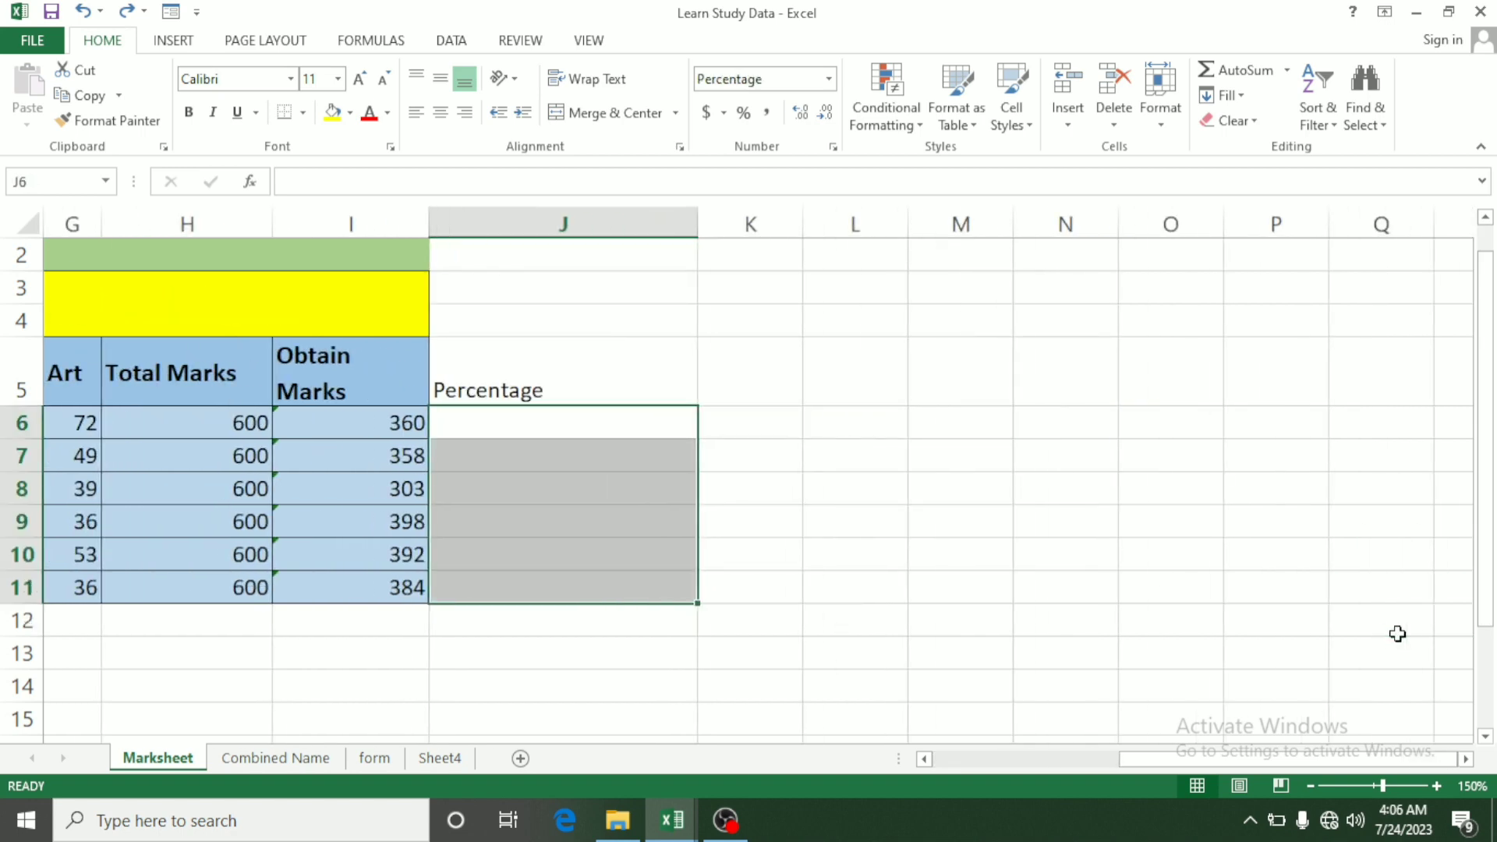
pyautogui.write('=')
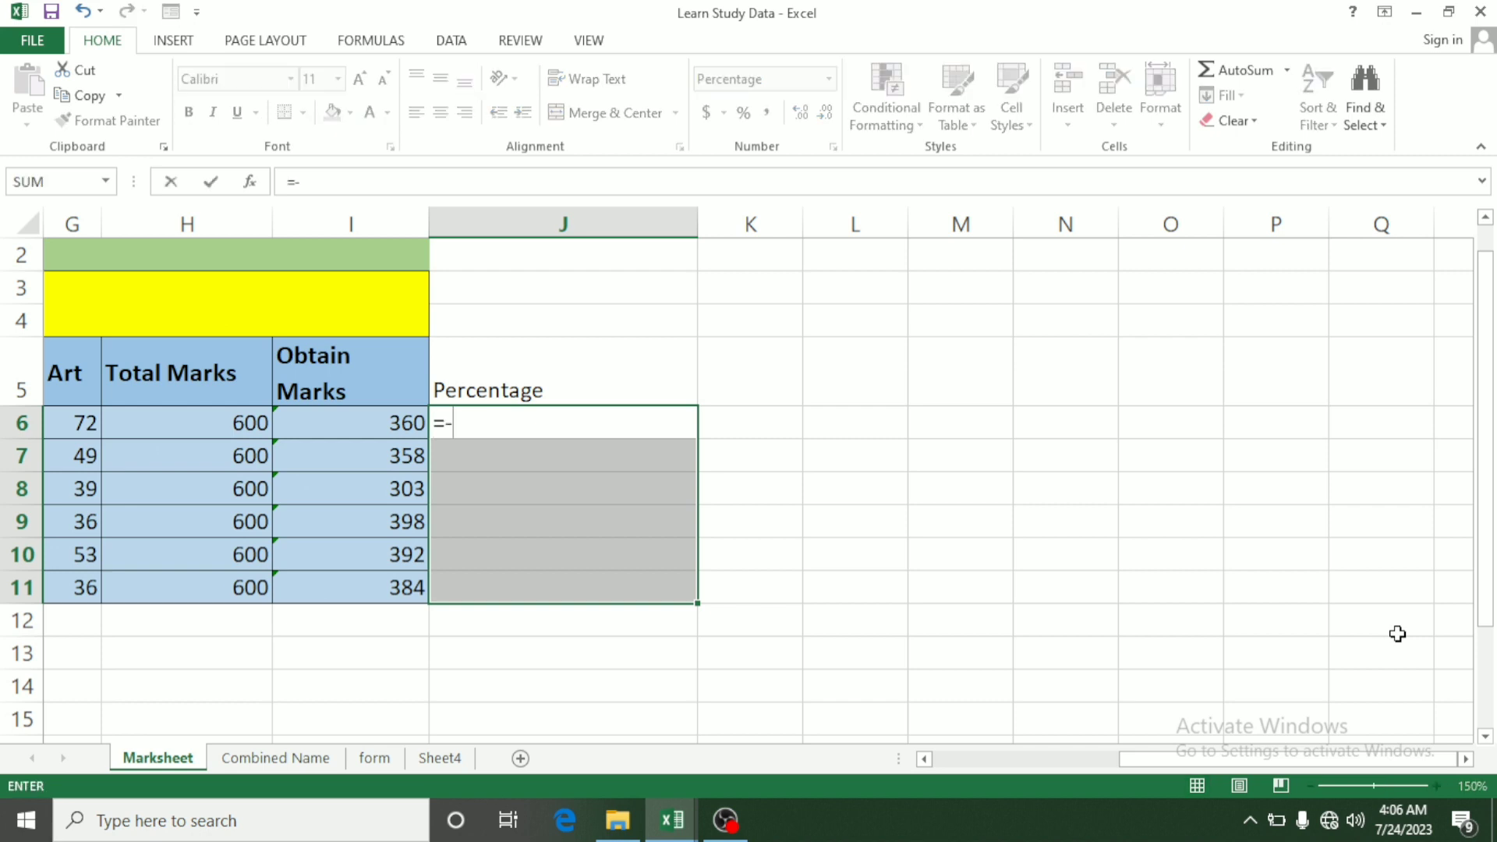
pyautogui.press('BackSpace')
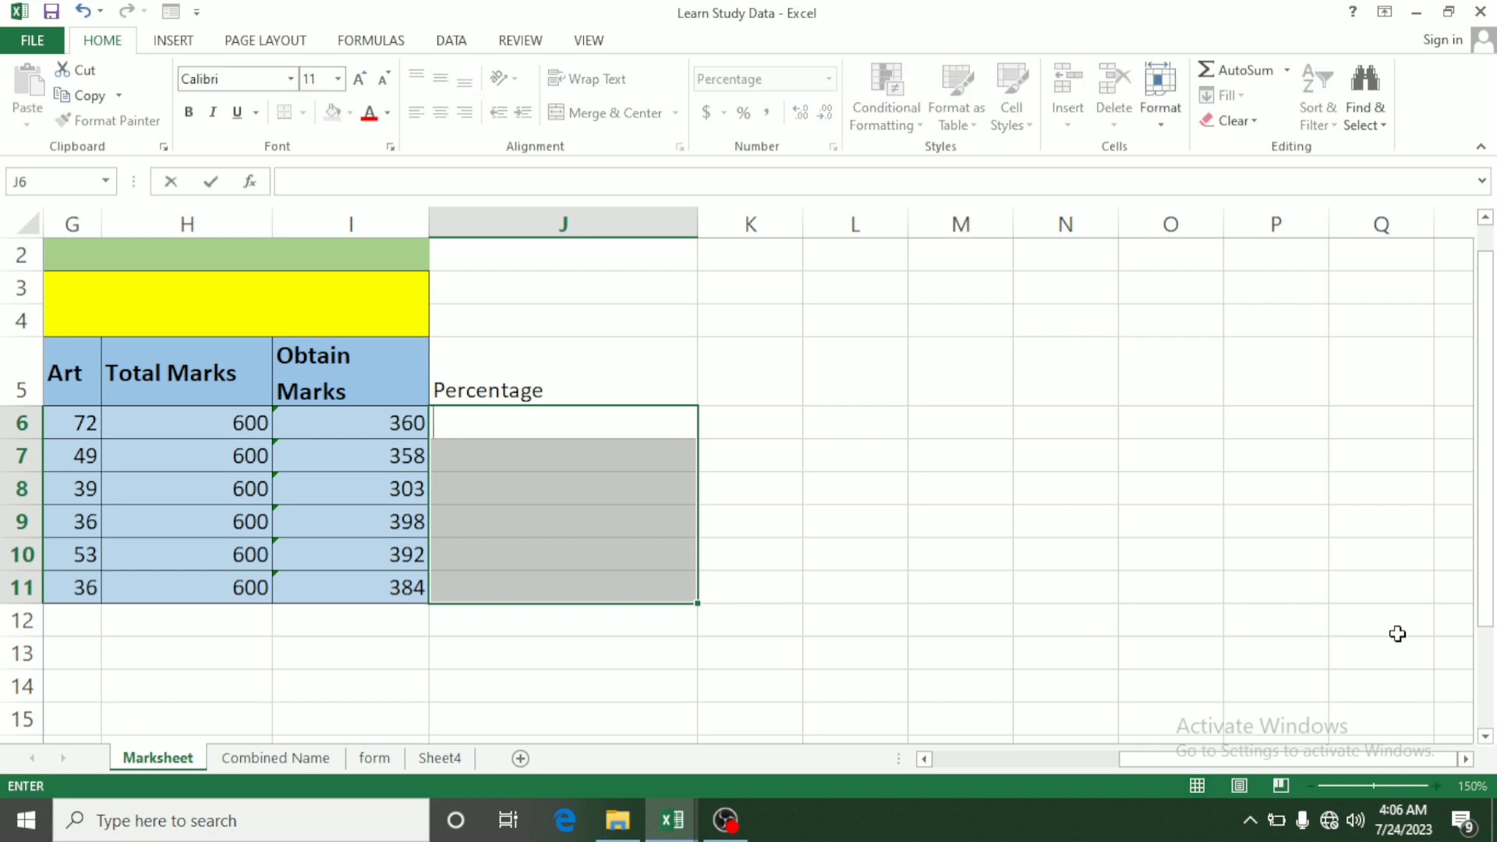
pyautogui.click(678, 663)
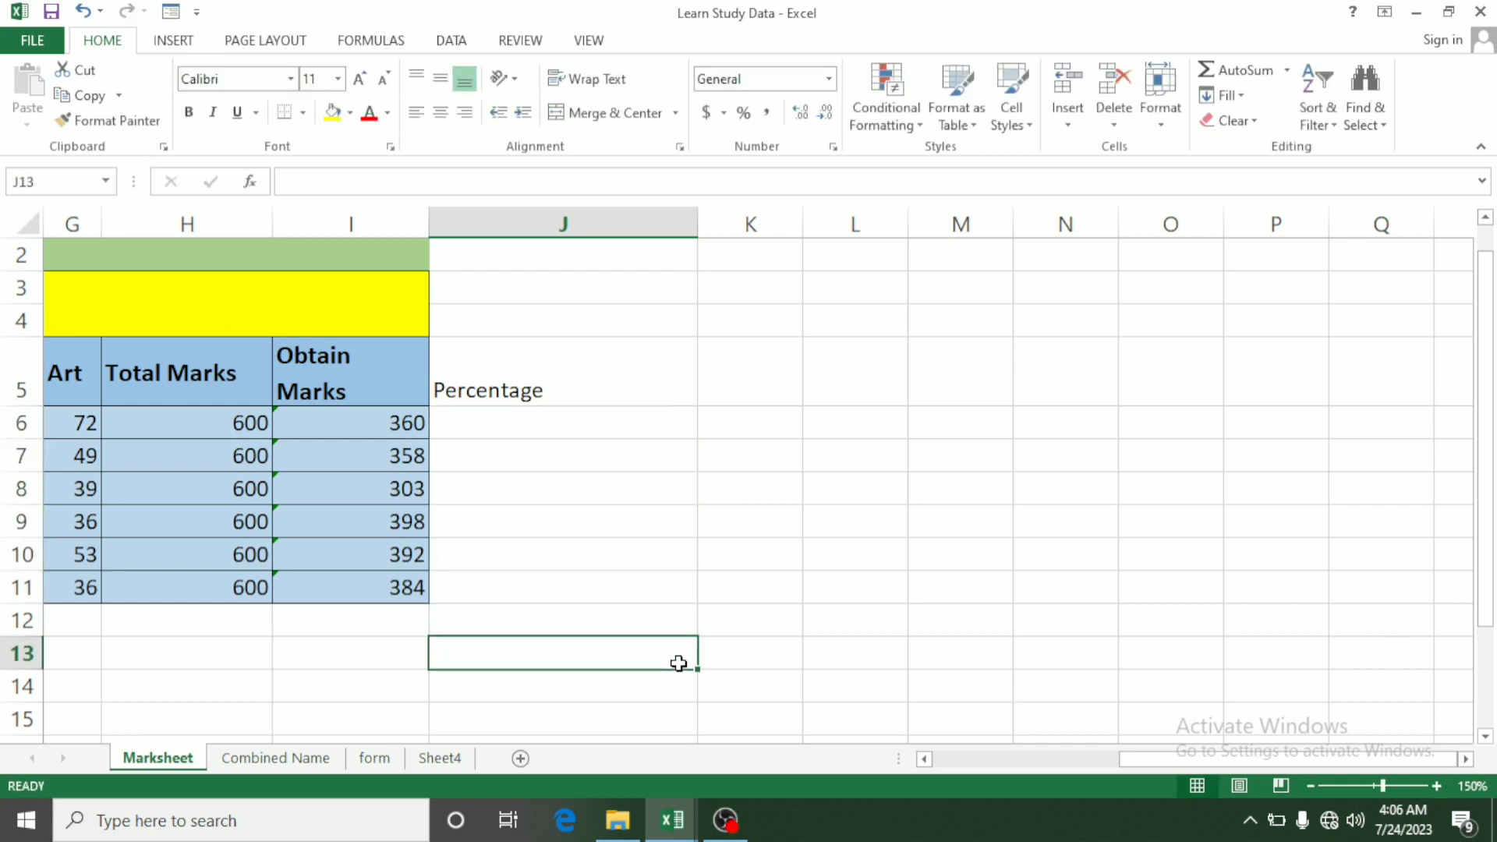
pyautogui.hotkey('ctrl', 'z')
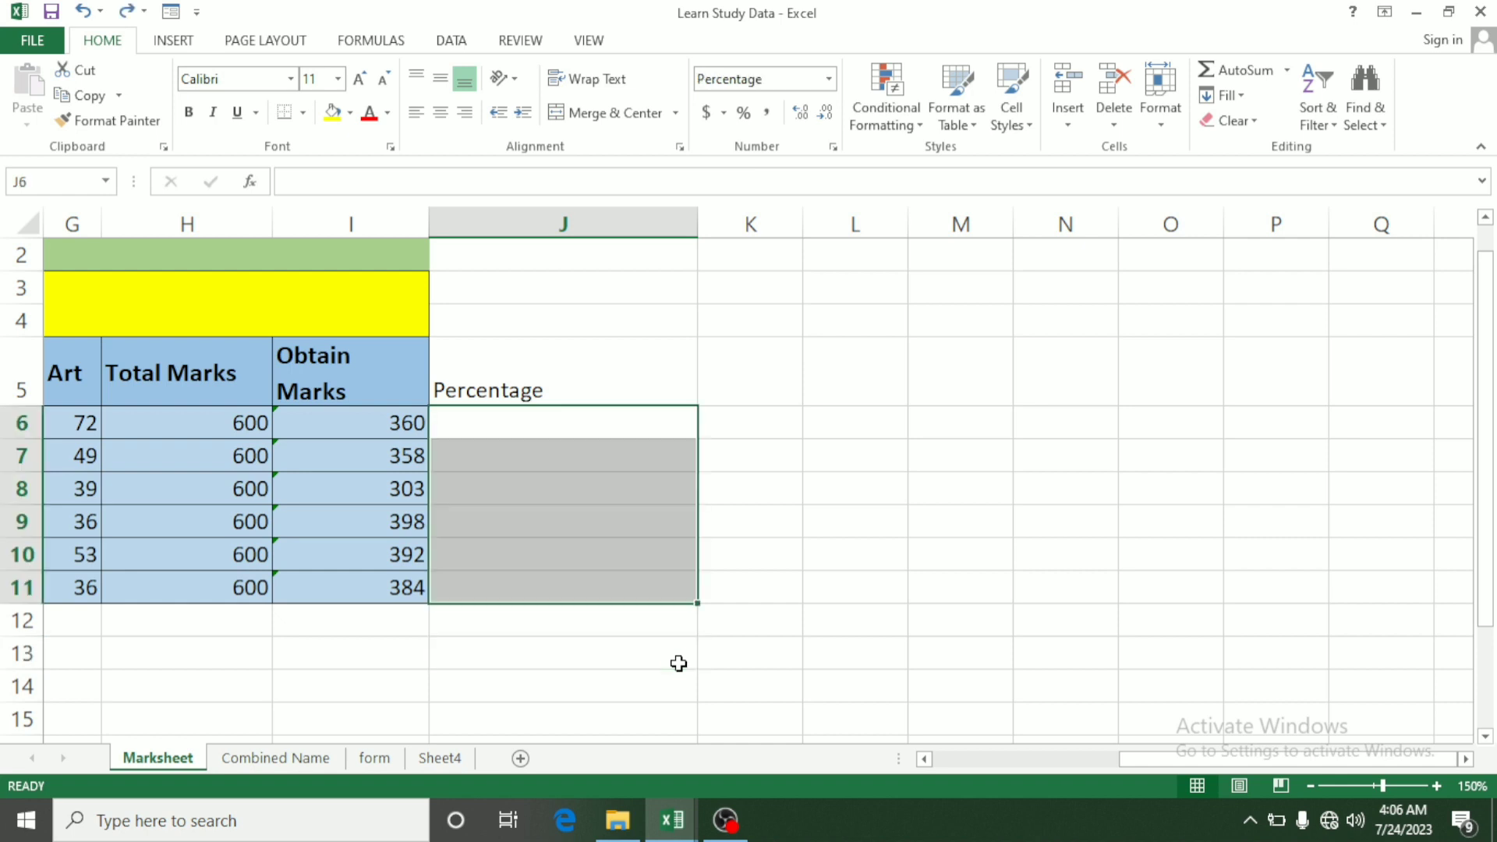
pyautogui.click(752, 455)
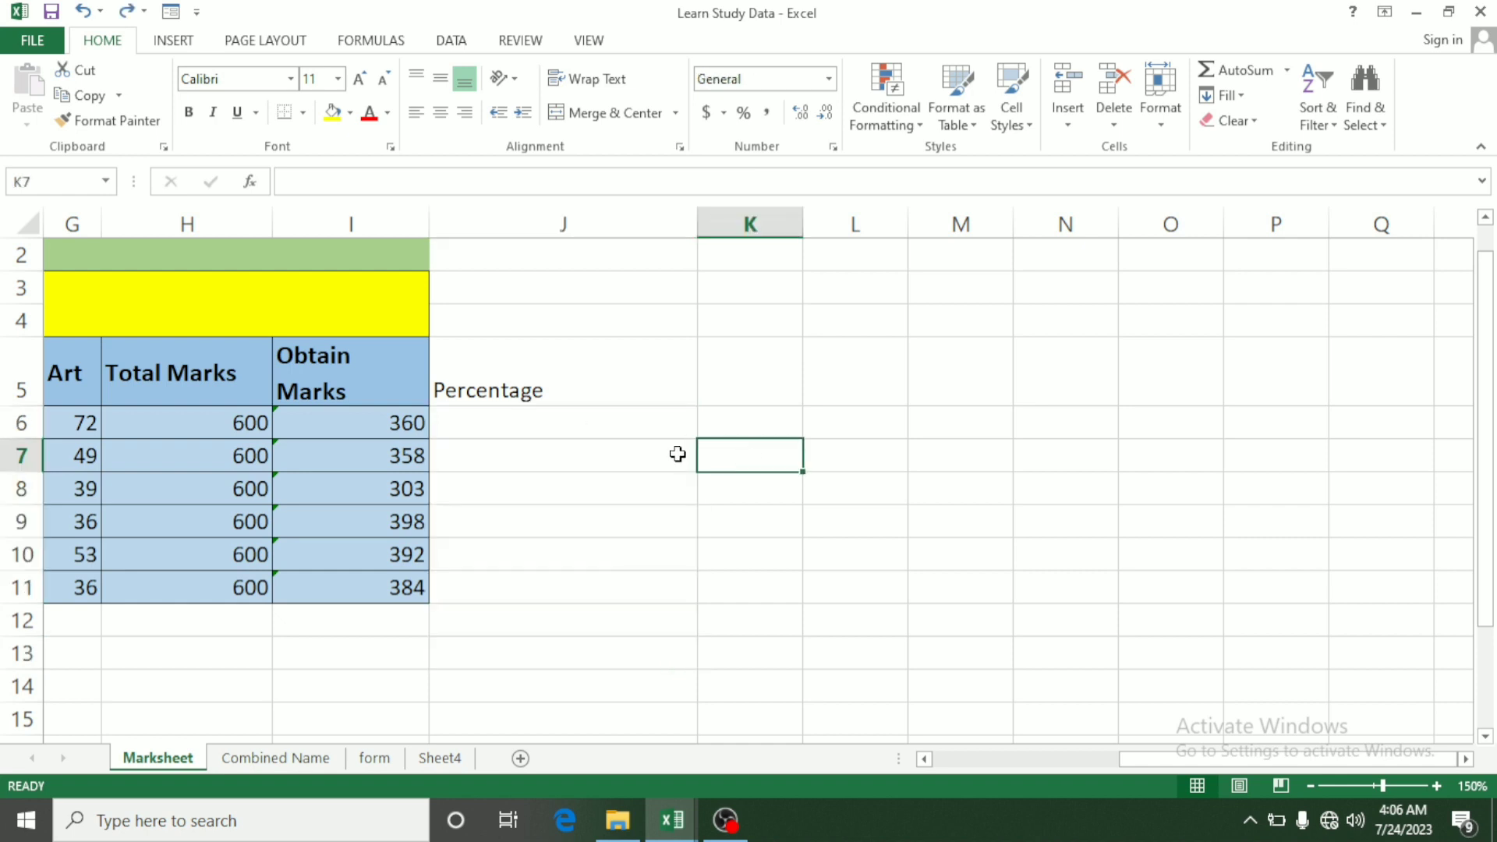
# Enter the formula =I6/H6 in cell J6 and fill it down through J11 for all students
pyautogui.click(567, 436)
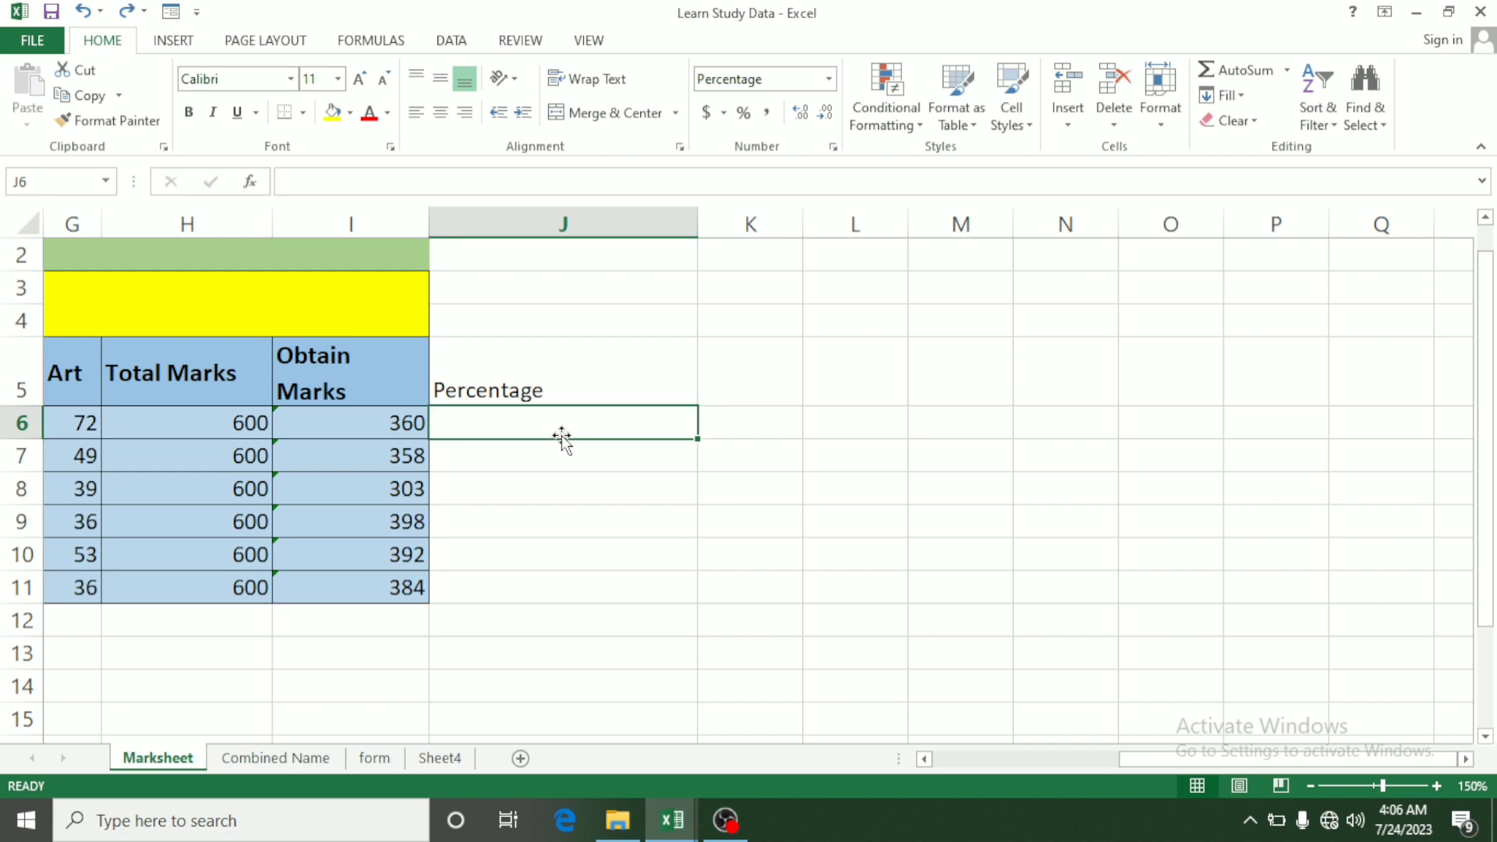
pyautogui.write('=')
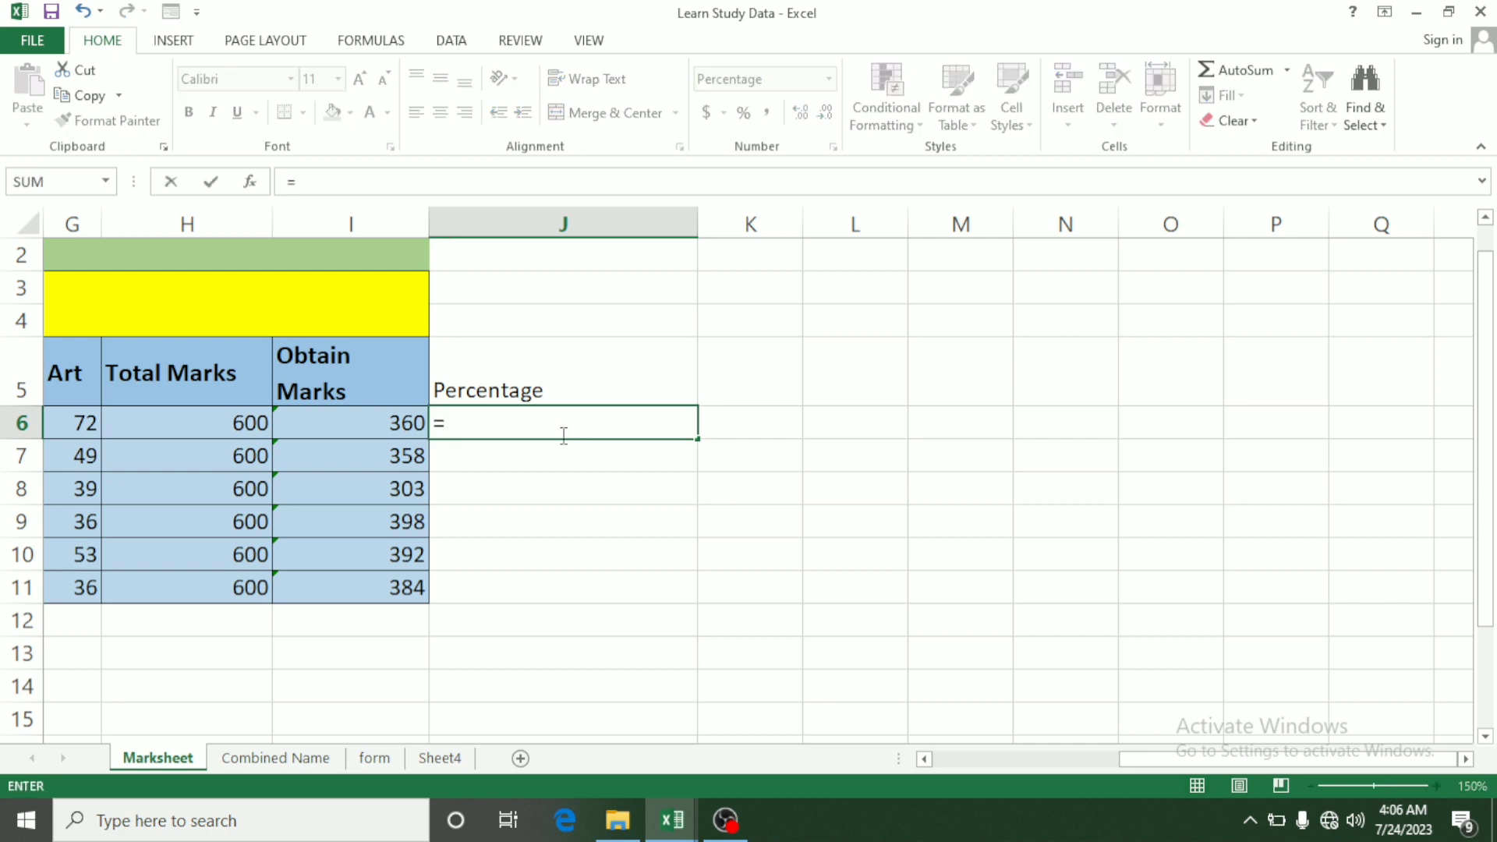
pyautogui.click(334, 430)
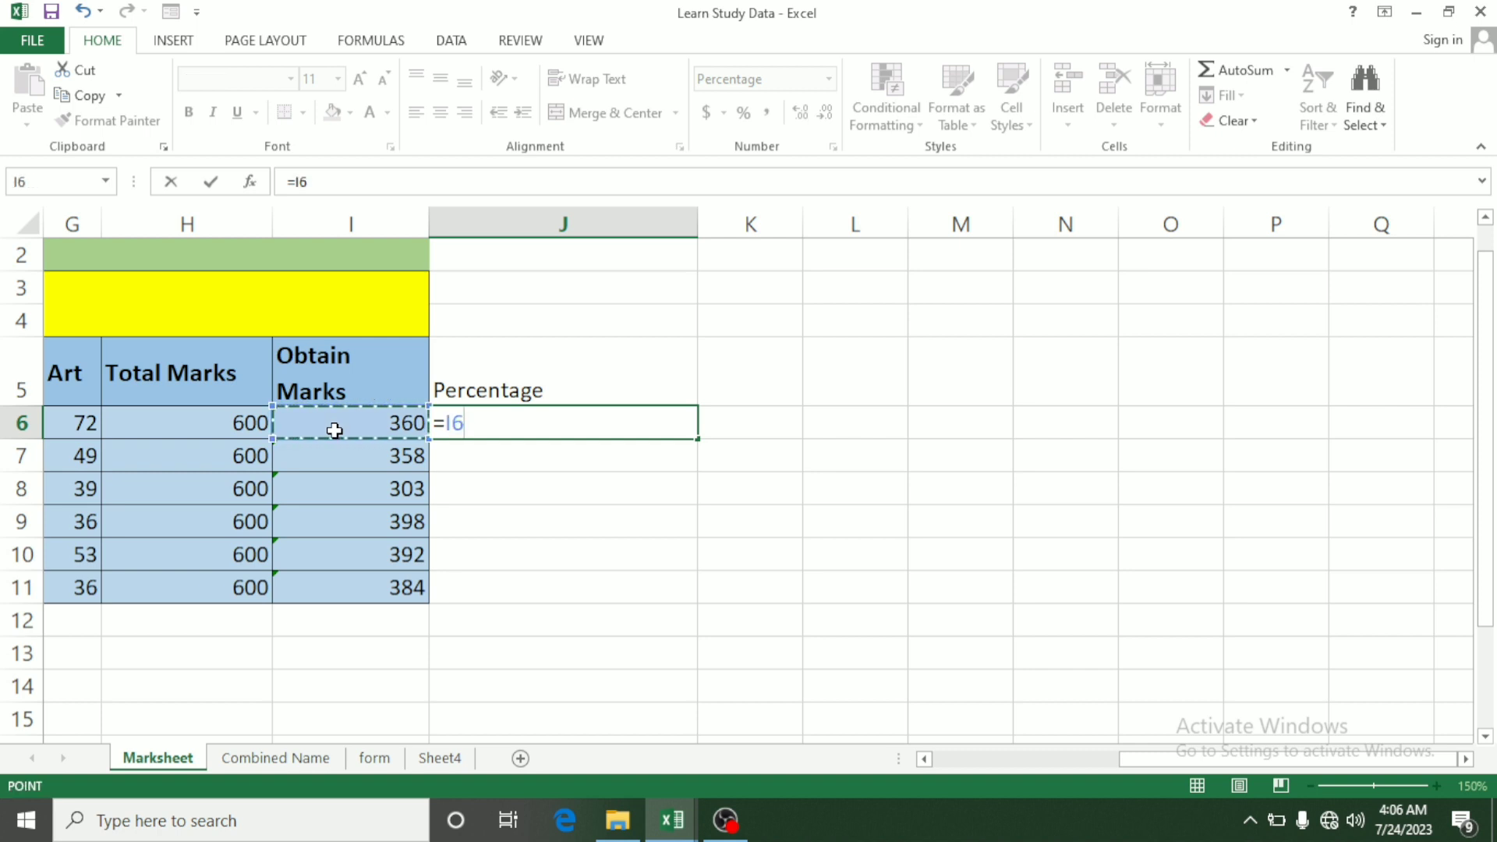
pyautogui.write('/')
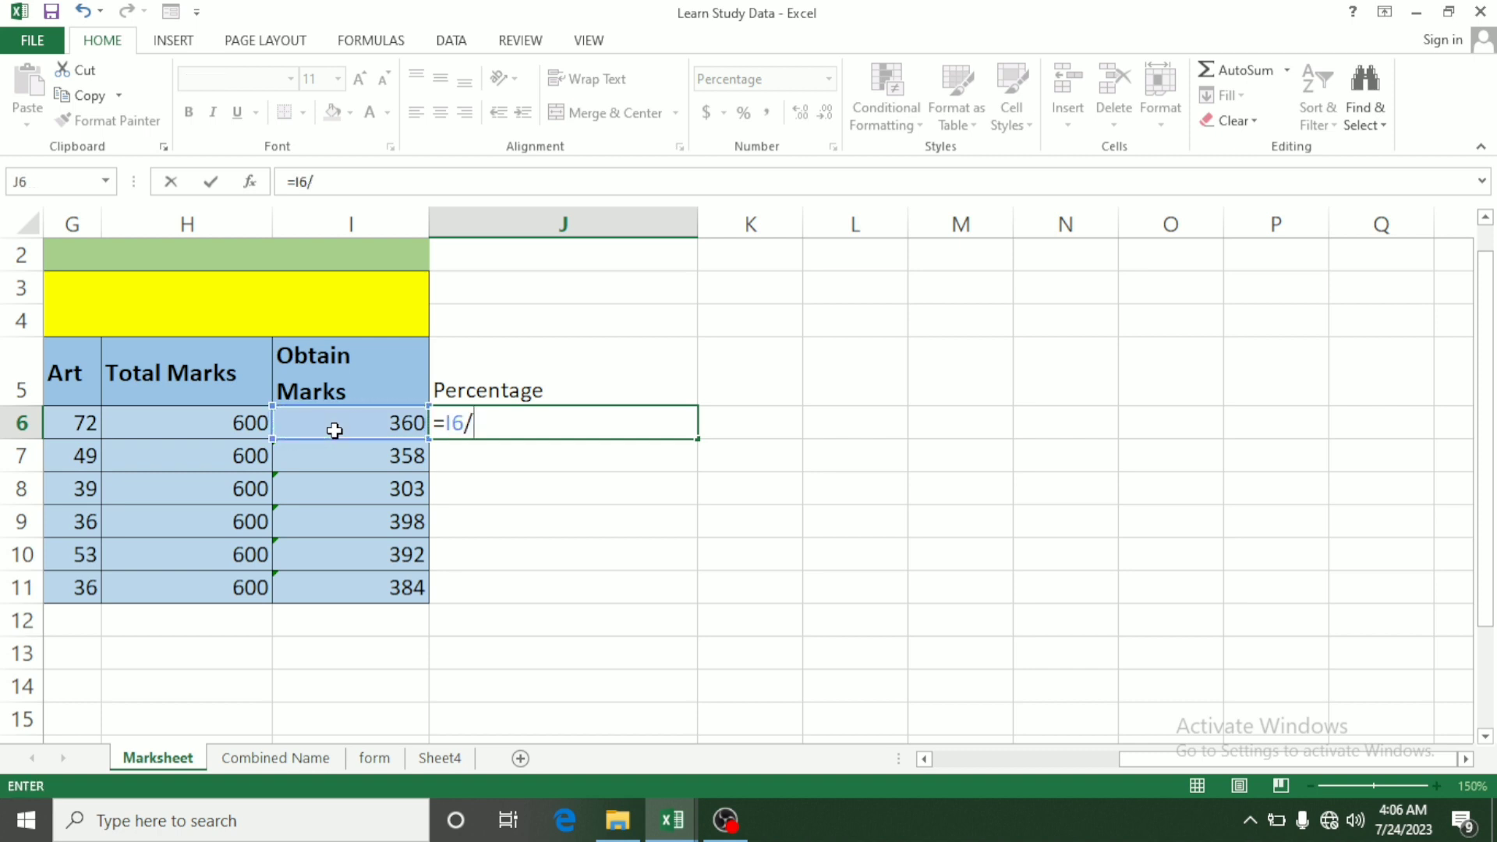
pyautogui.click(228, 433)
pyautogui.press('Return')
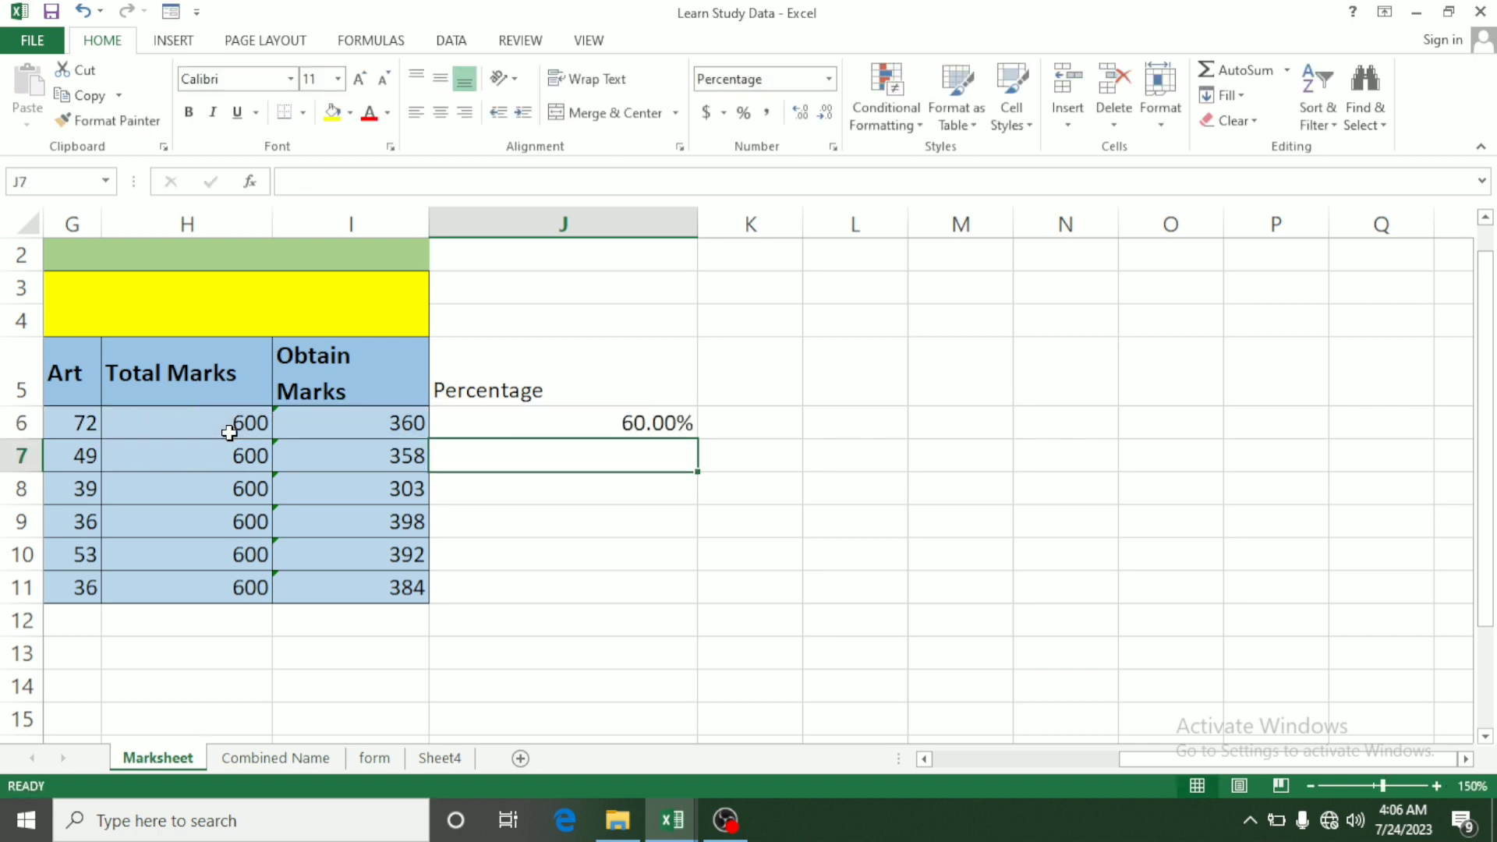
pyautogui.click(521, 423)
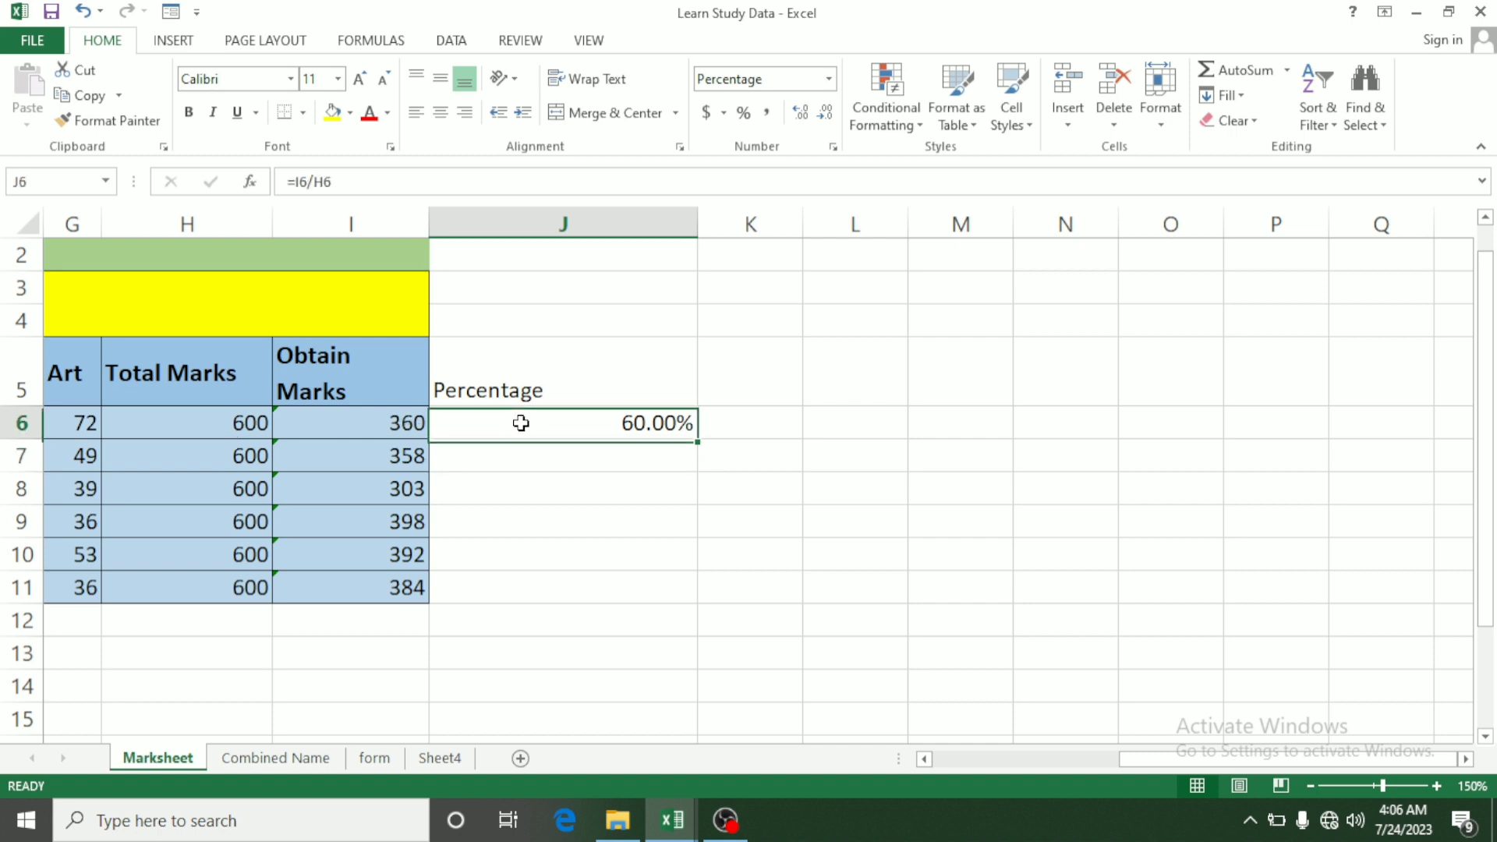
pyautogui.doubleClick(696, 440)
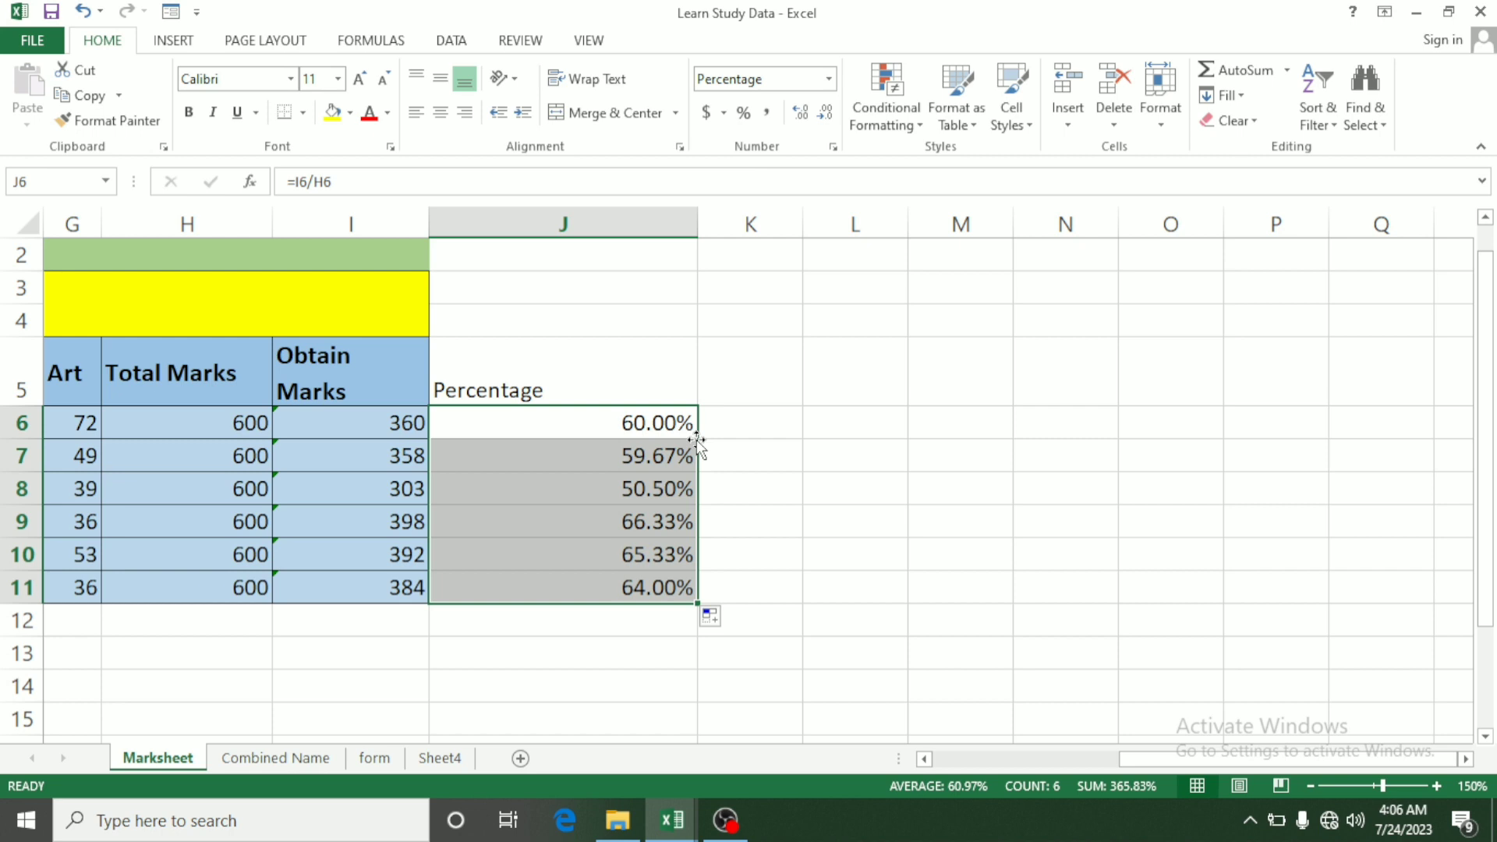
# Enter the formula =I6/H6*100 in cell K6 to calculate the first student's percentage as a plain number
pyautogui.click(737, 433)
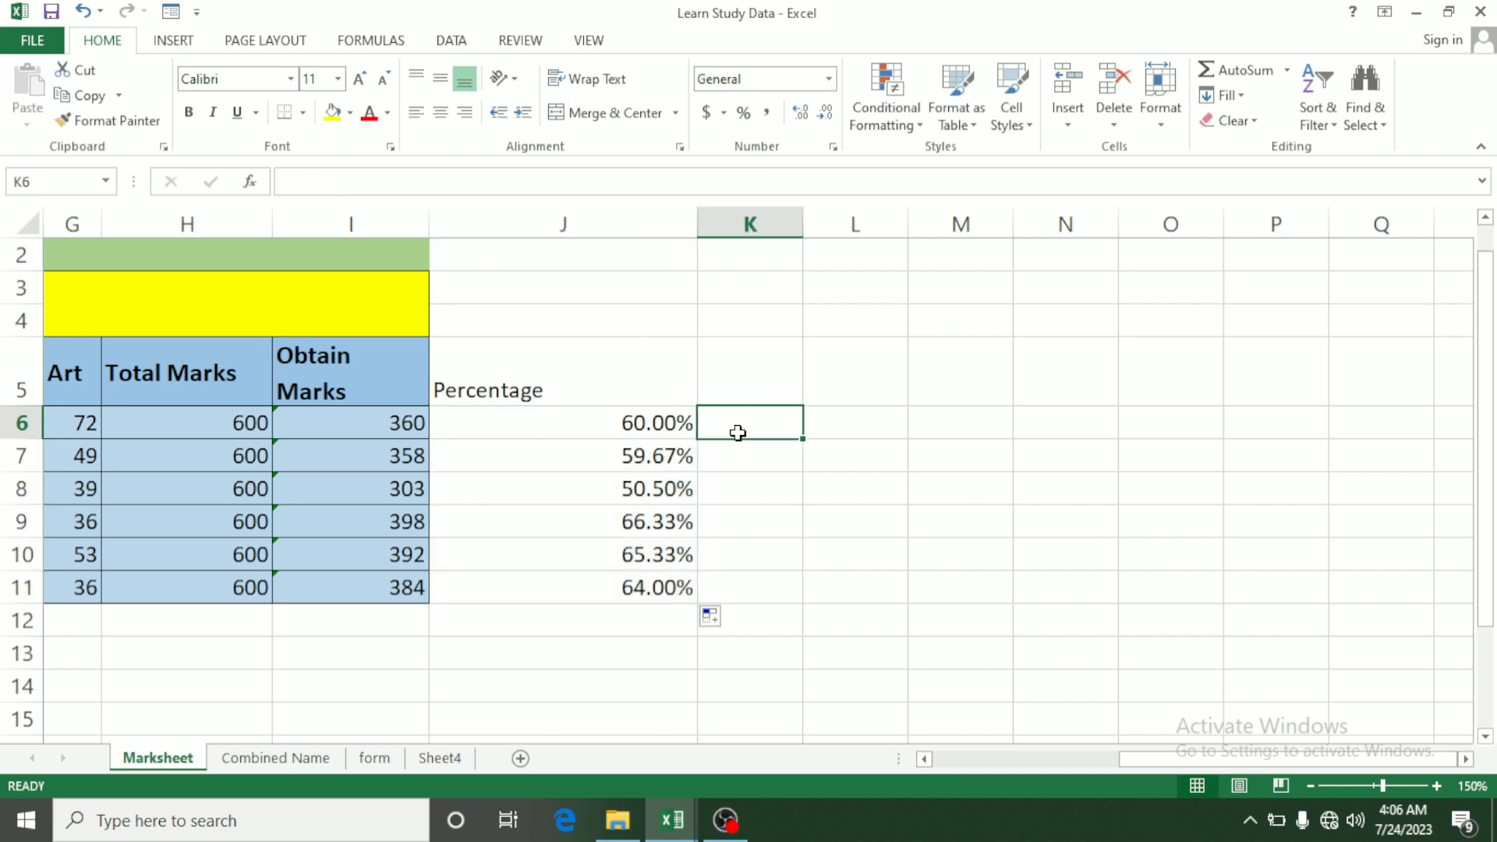
pyautogui.write('=')
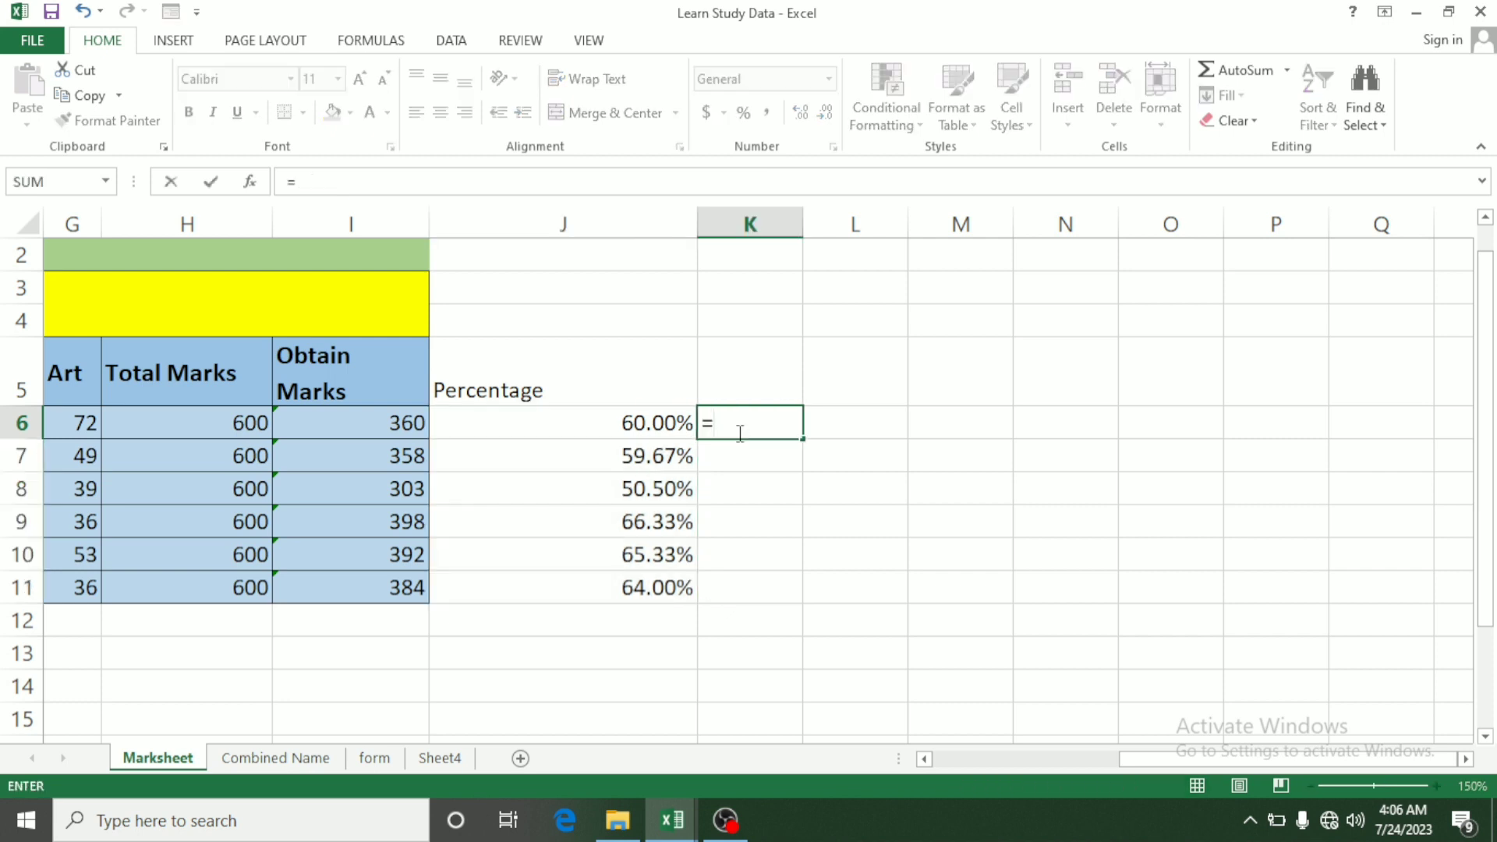
pyautogui.click(386, 423)
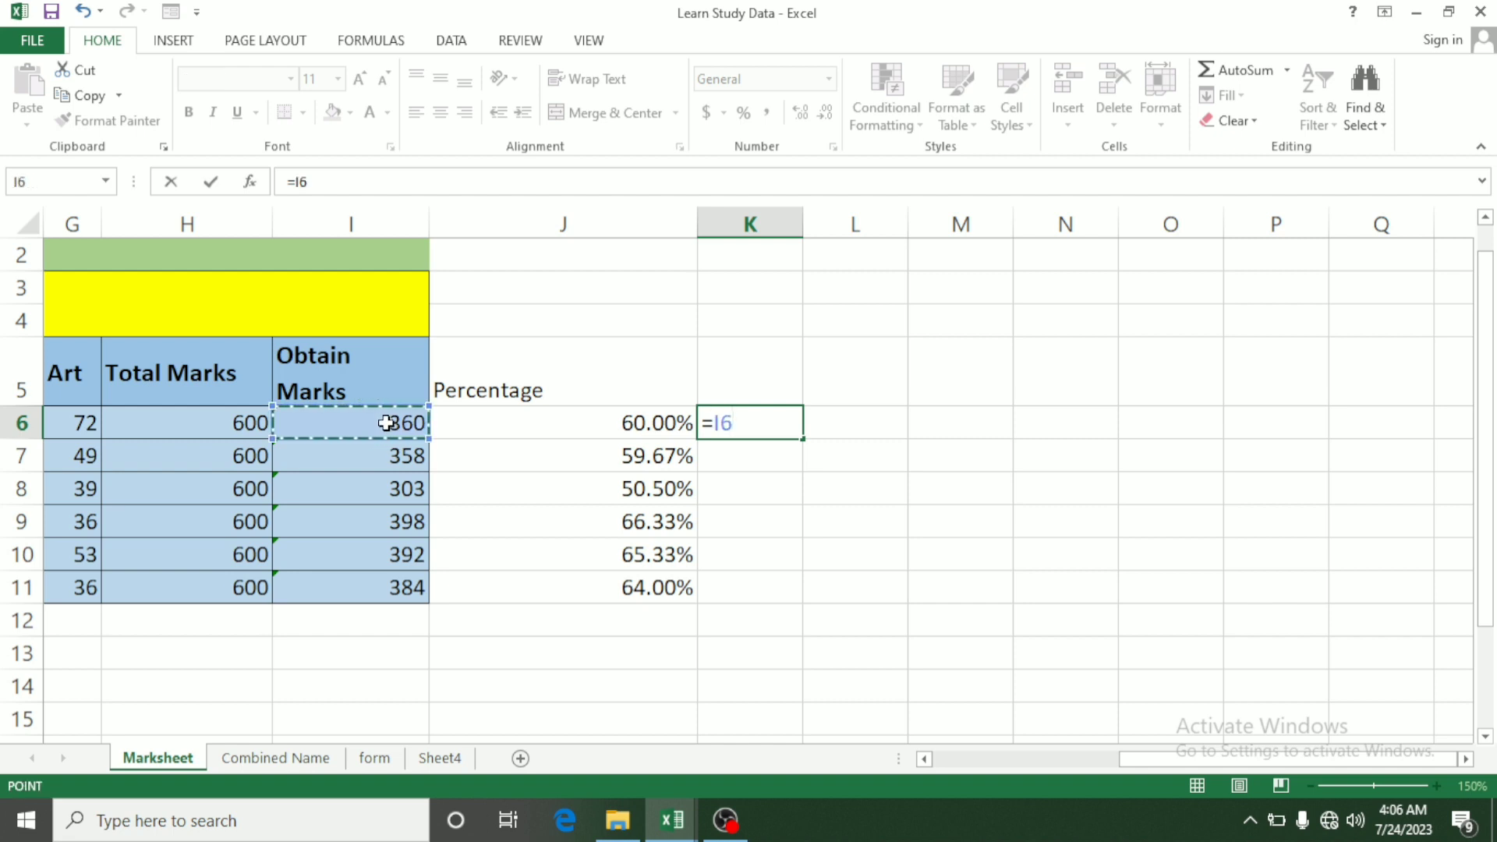
pyautogui.write('/')
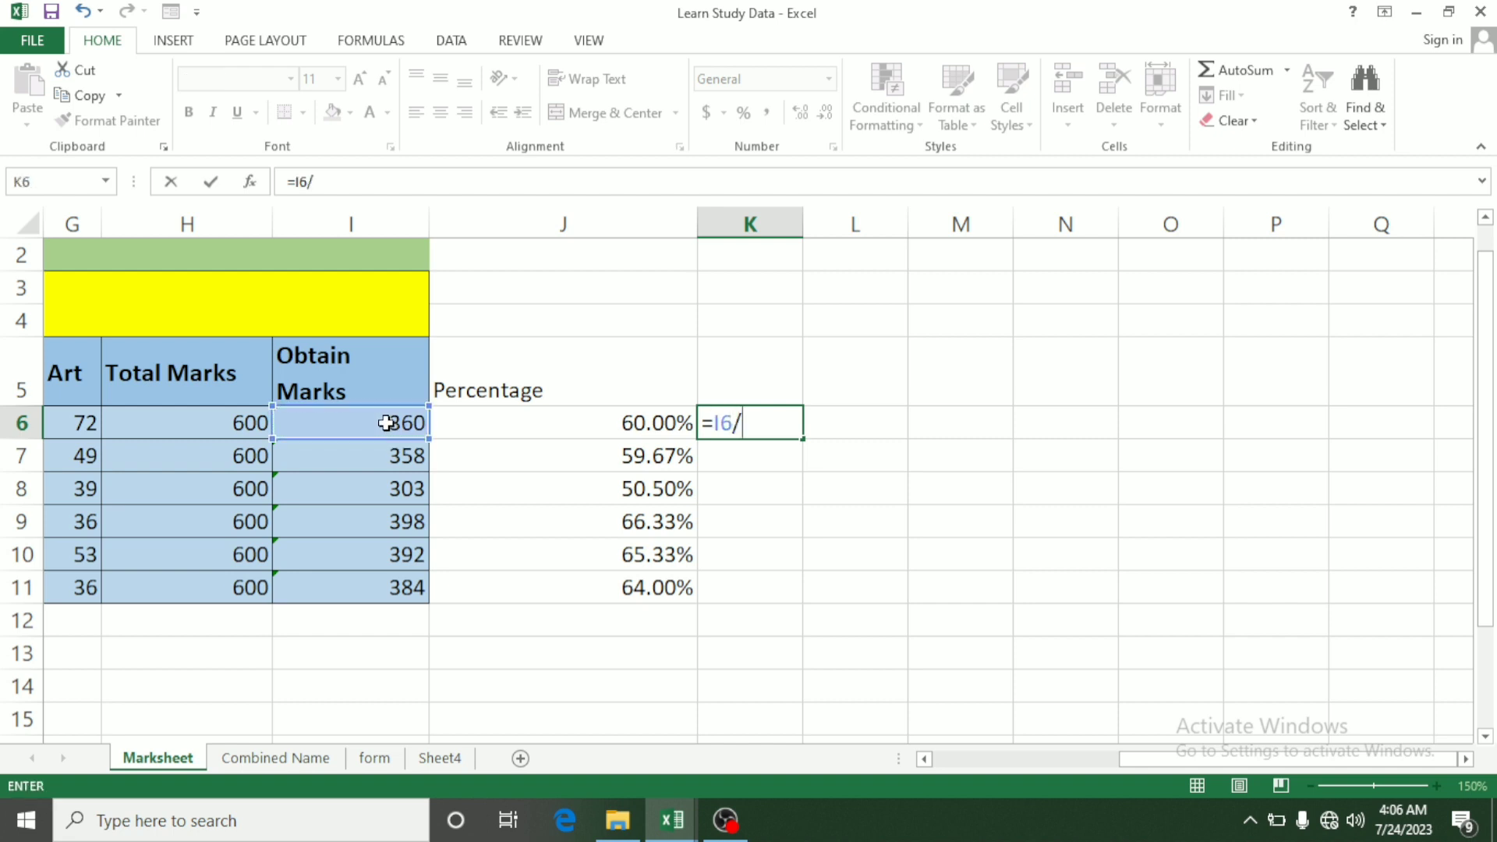
pyautogui.click(218, 422)
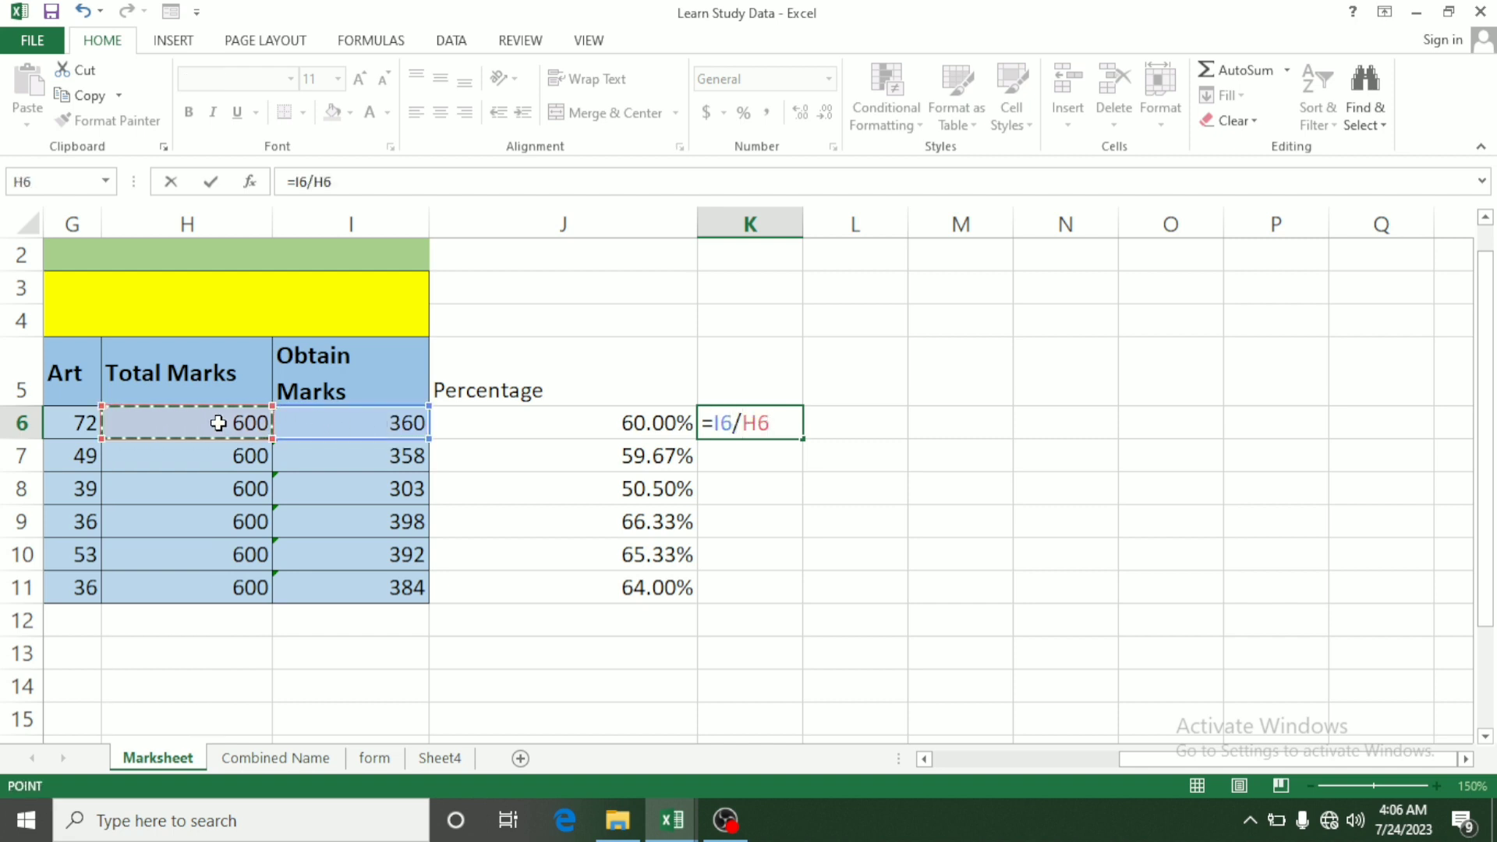
pyautogui.write('*')
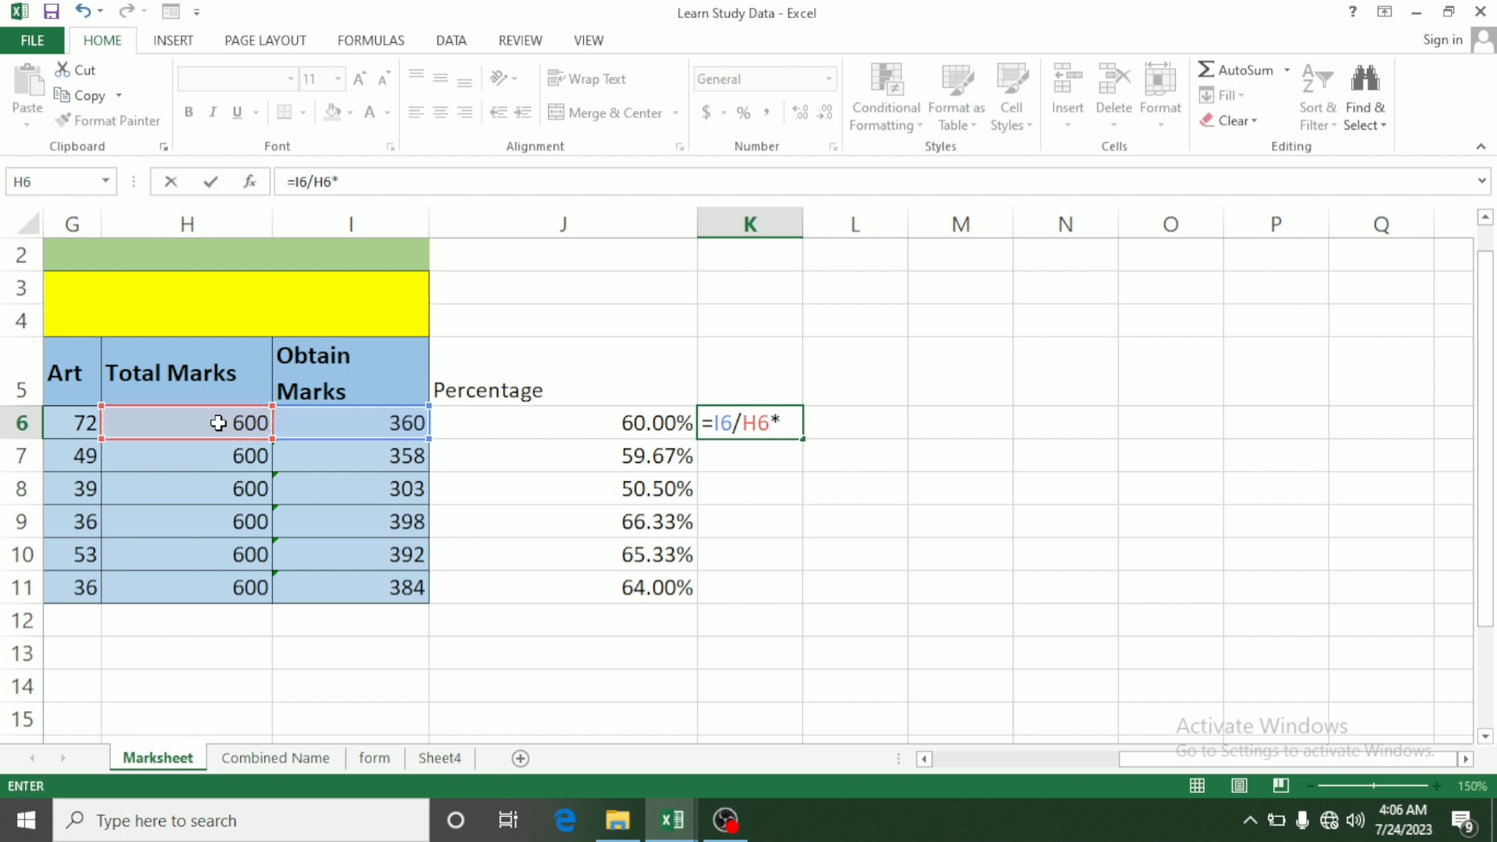
pyautogui.write('100')
pyautogui.press('Return')
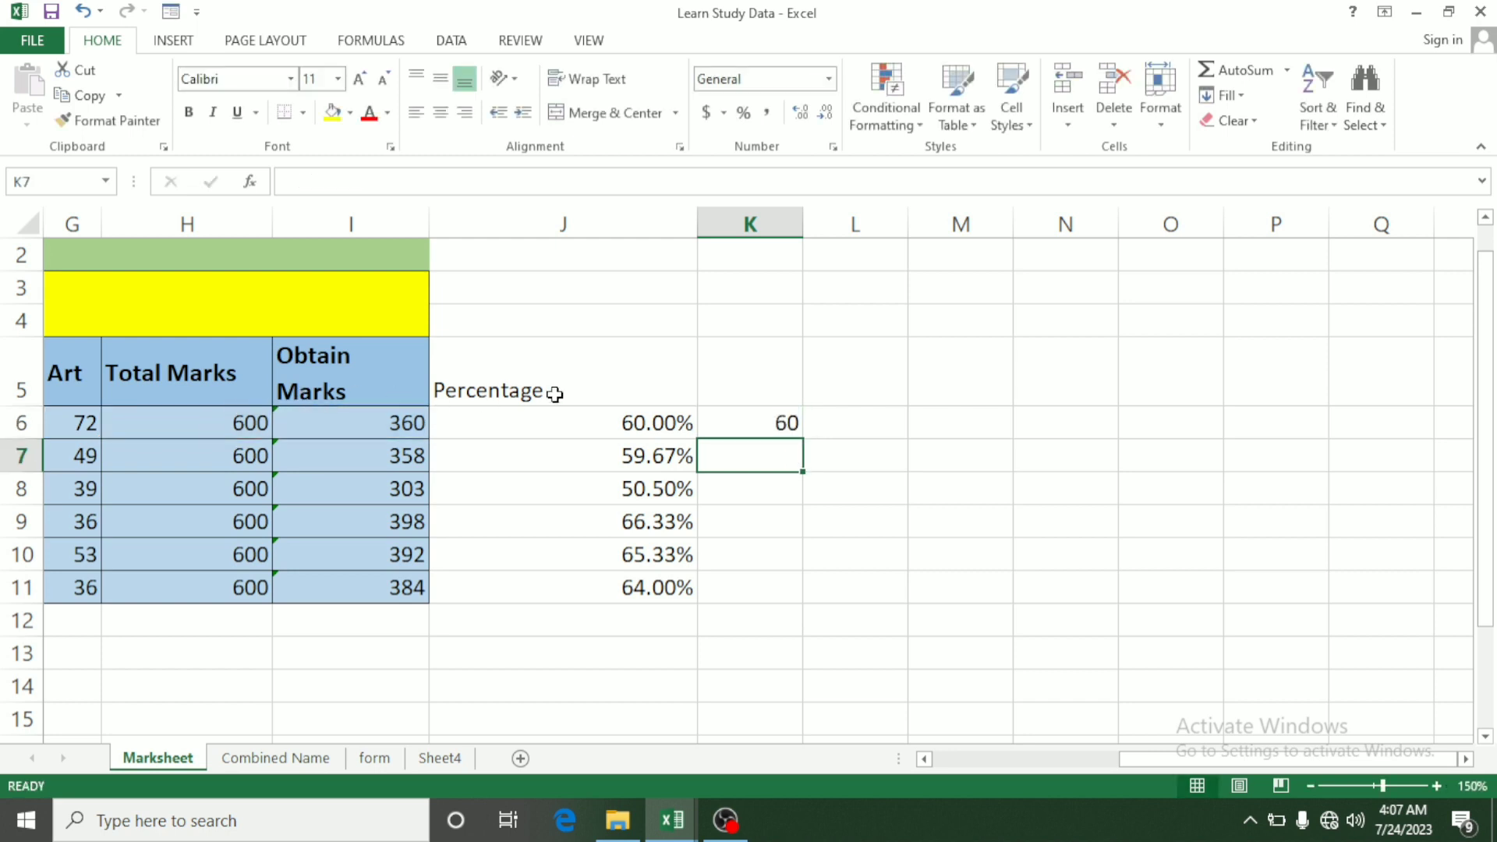
# Fill the formula in cell K6 down through K11 for the remaining students
pyautogui.click(720, 421)
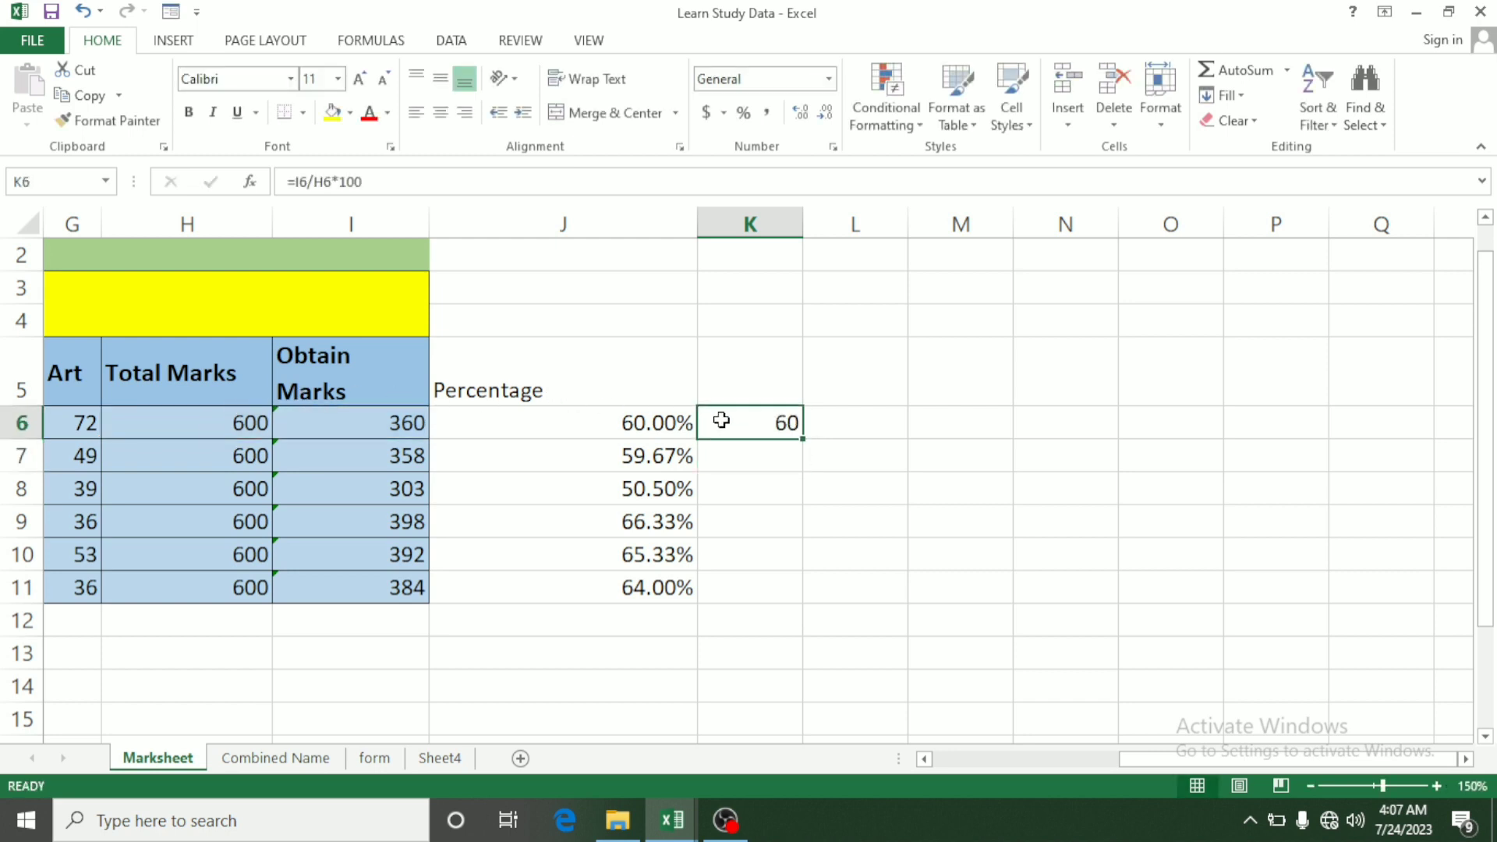
pyautogui.moveTo(804, 440); pyautogui.dragTo(804, 440)
pyautogui.doubleClick(805, 440)
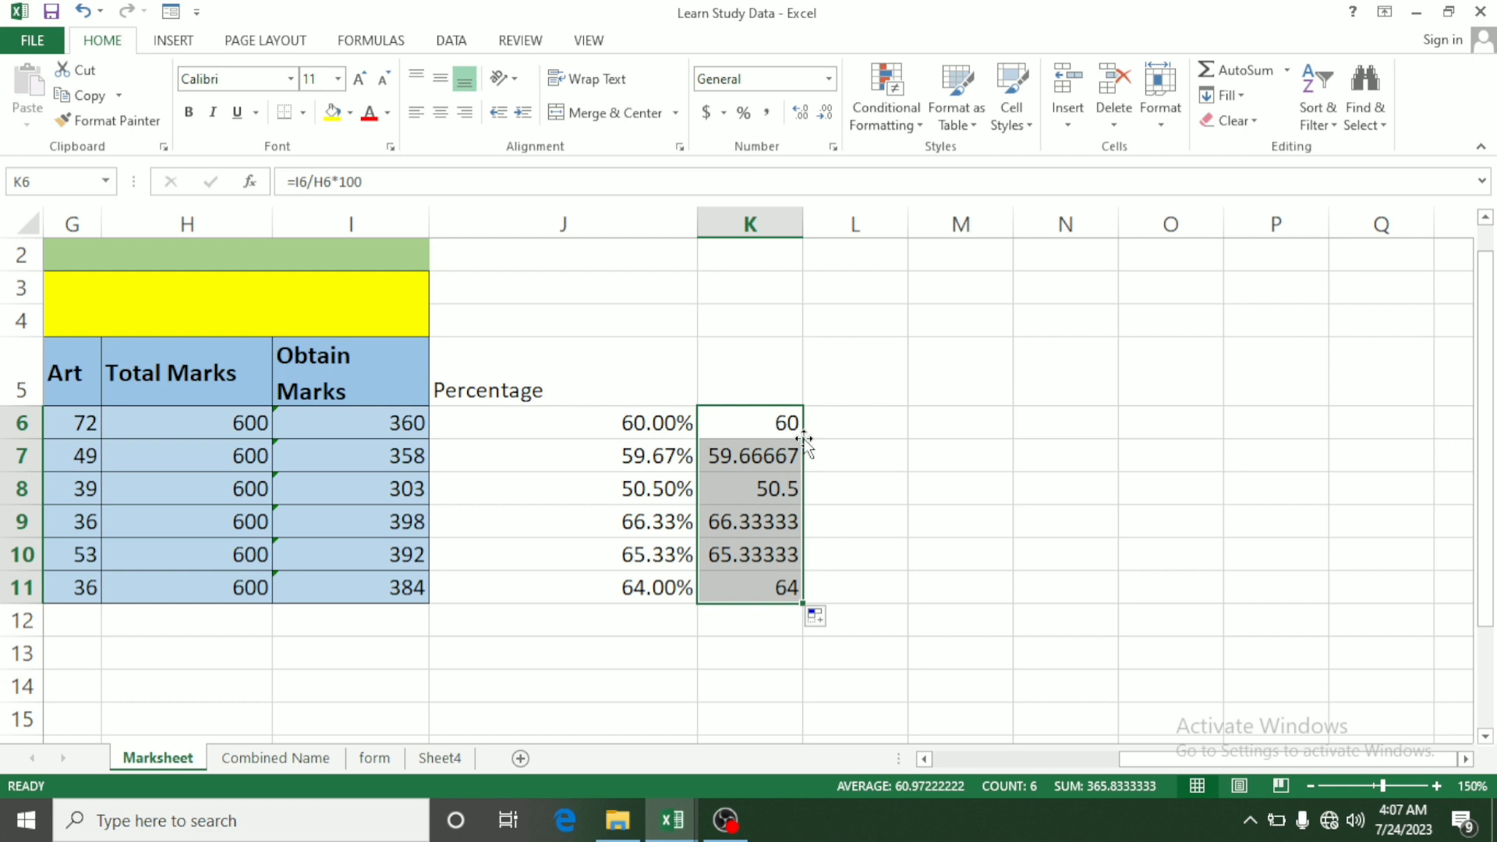
pyautogui.click(860, 423)
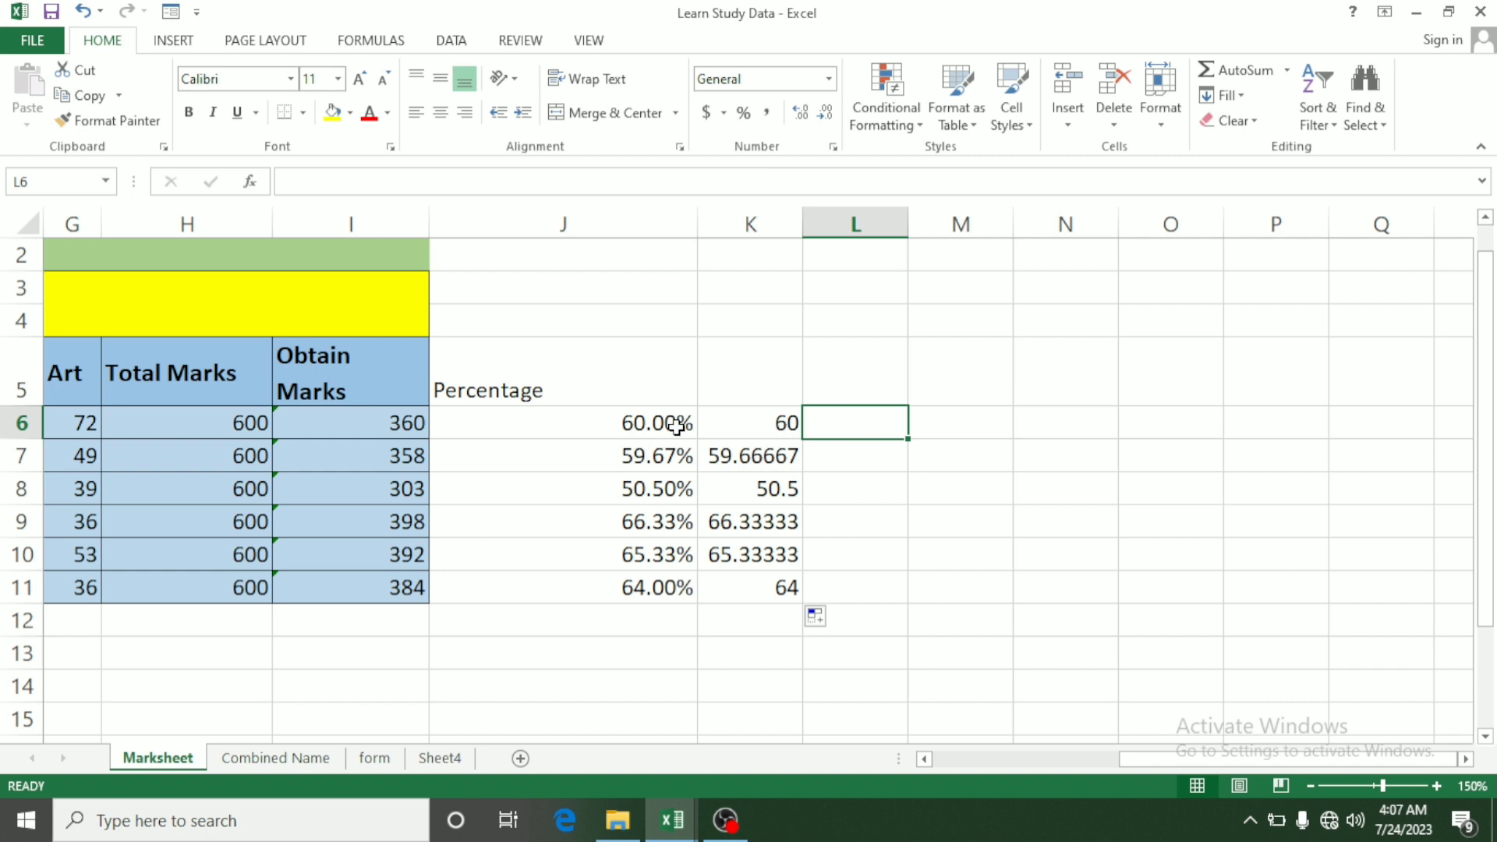
# Apply the Fraction number format to the first student's percentage in cell J6
pyautogui.click(590, 429)
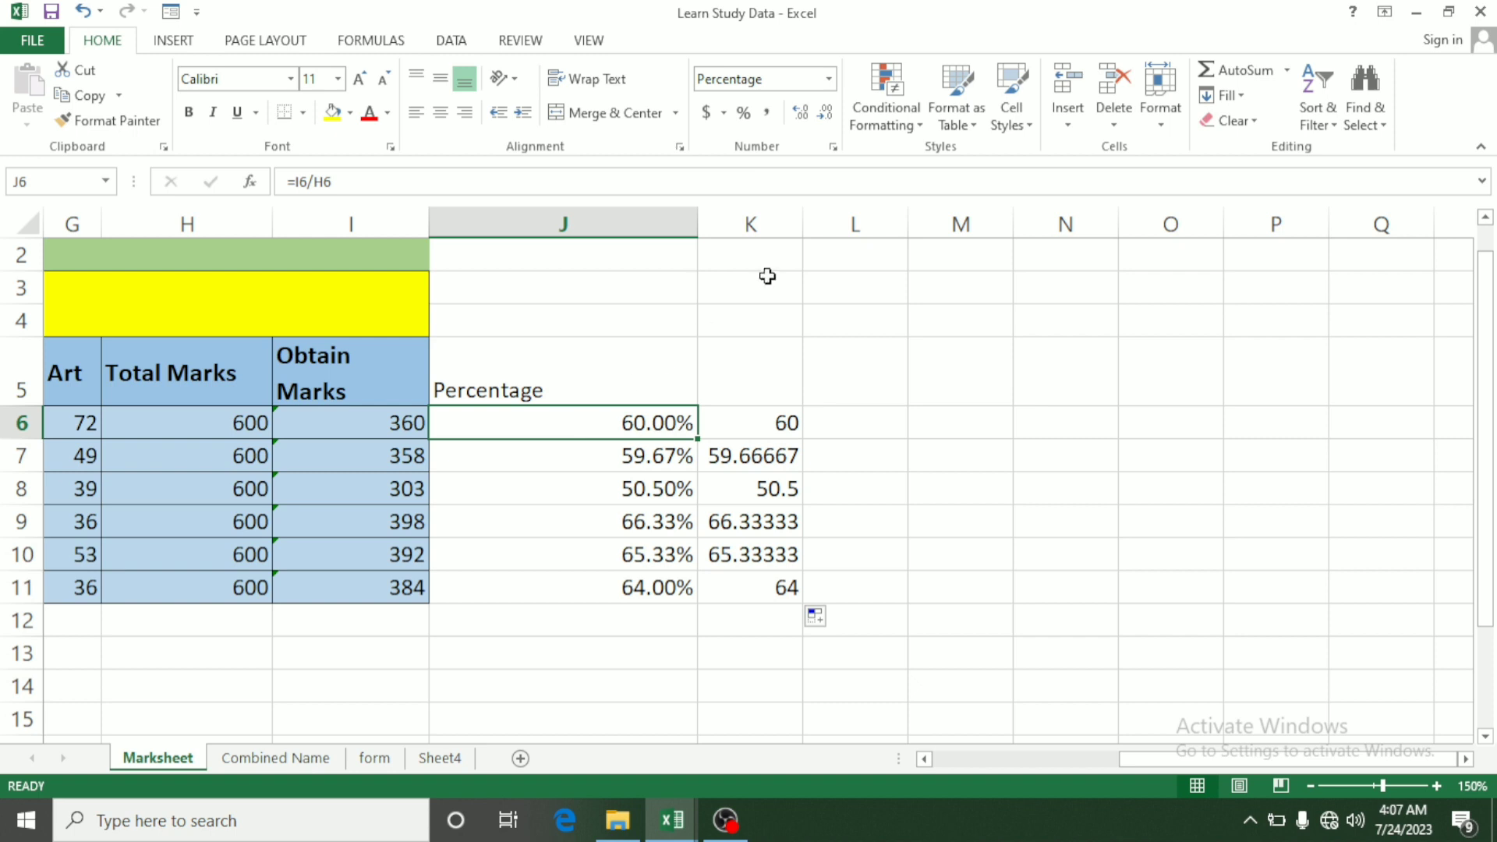
pyautogui.click(832, 79)
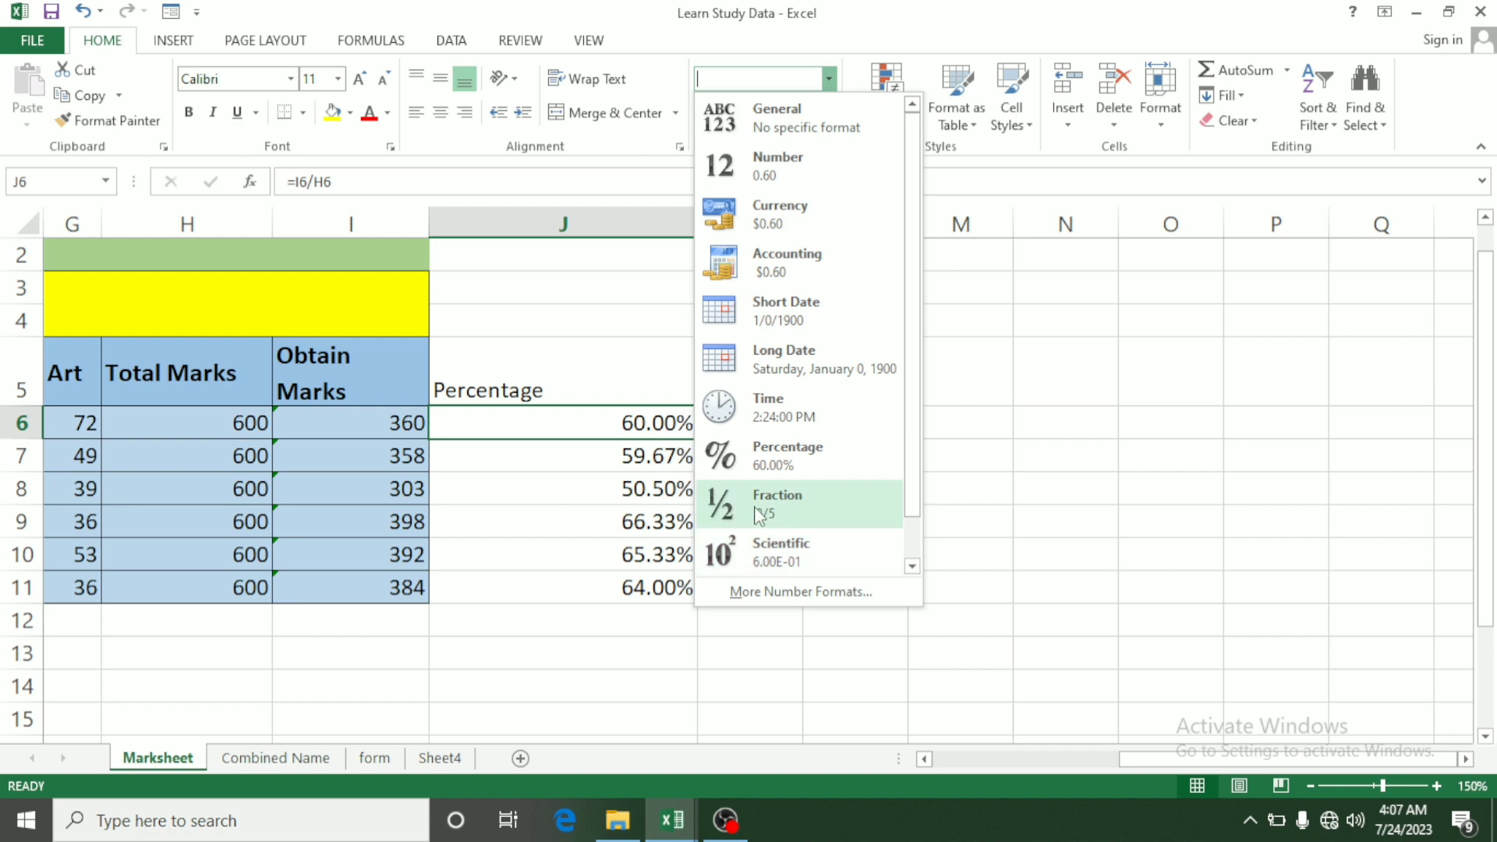
pyautogui.click(795, 521)
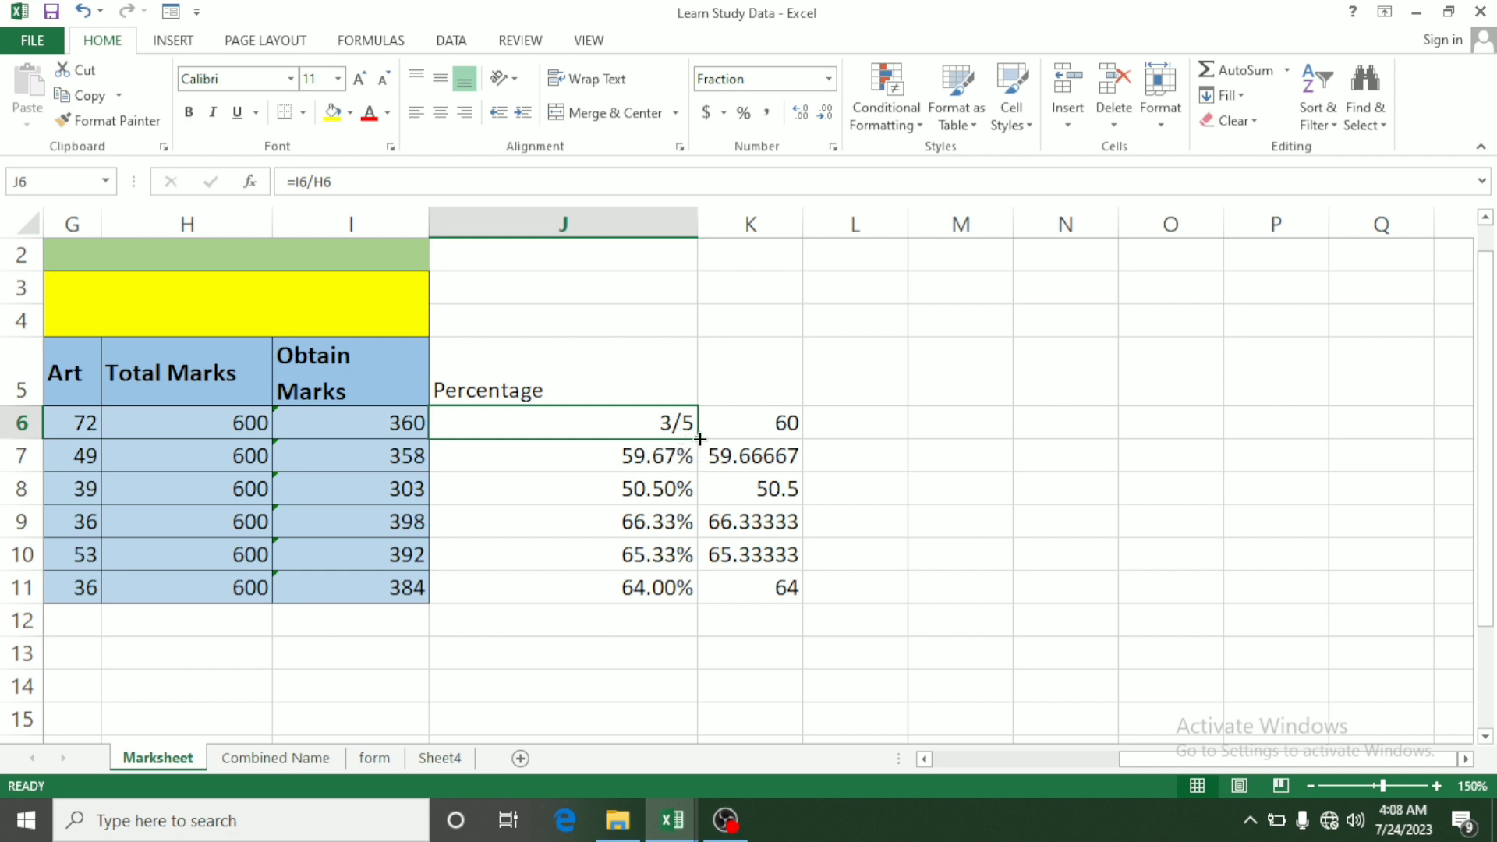
# Fill the Fraction-formatted cell J6 down through J11 and undo the fill
pyautogui.moveTo(700, 439); pyautogui.dragTo(700, 592)
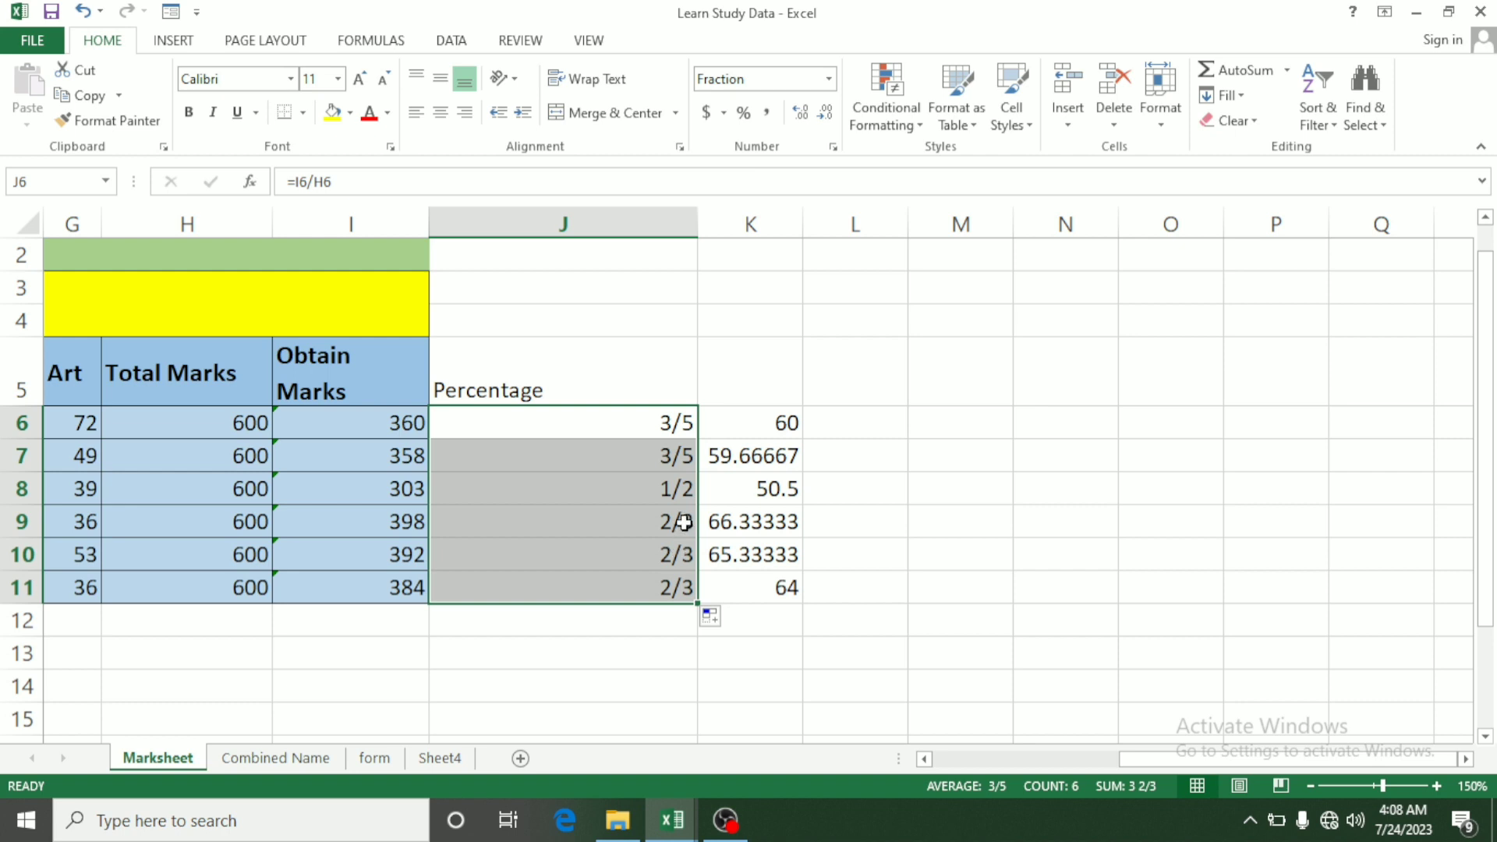
pyautogui.hotkey('ctrl', 'z')
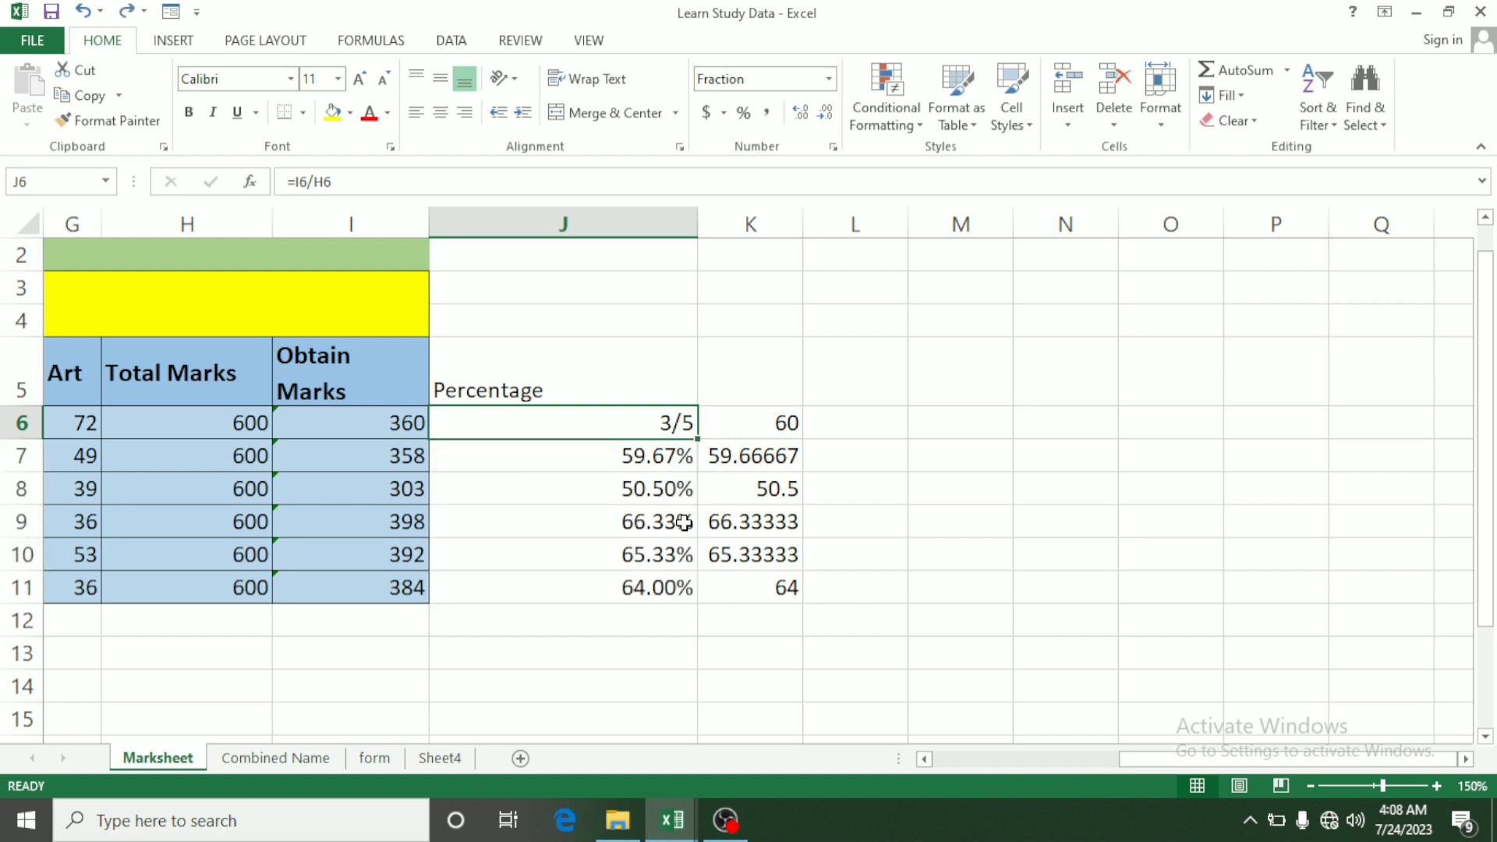
# Undo the Fraction format on the first student's percentage in cell J6
pyautogui.hotkey('ctrl', 'z')
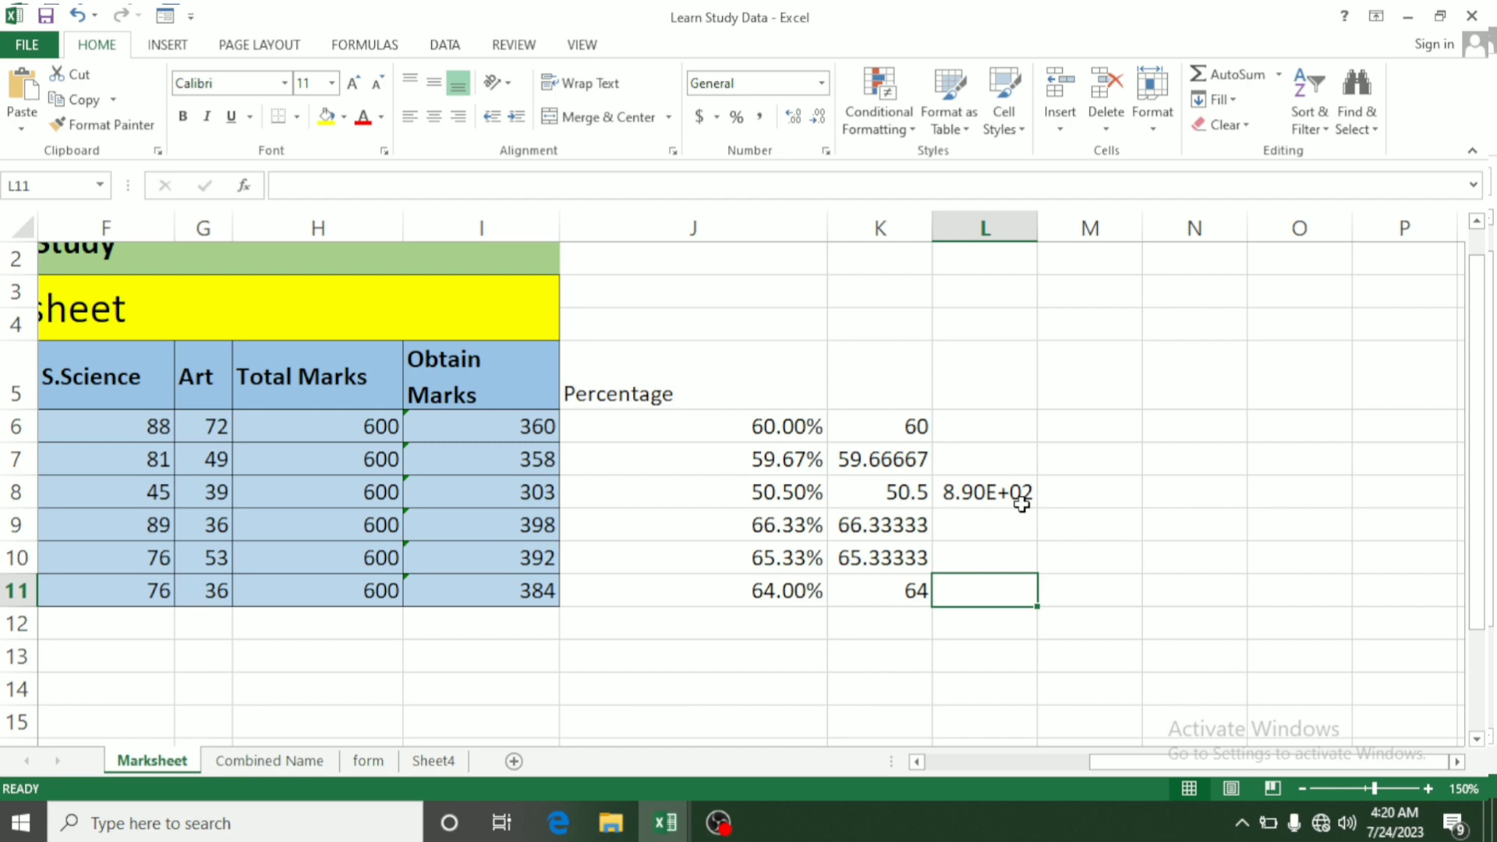
# Enter the formula =8.90*10*10 in cell L11 to work out the scientific notation value by hand
pyautogui.write('=')
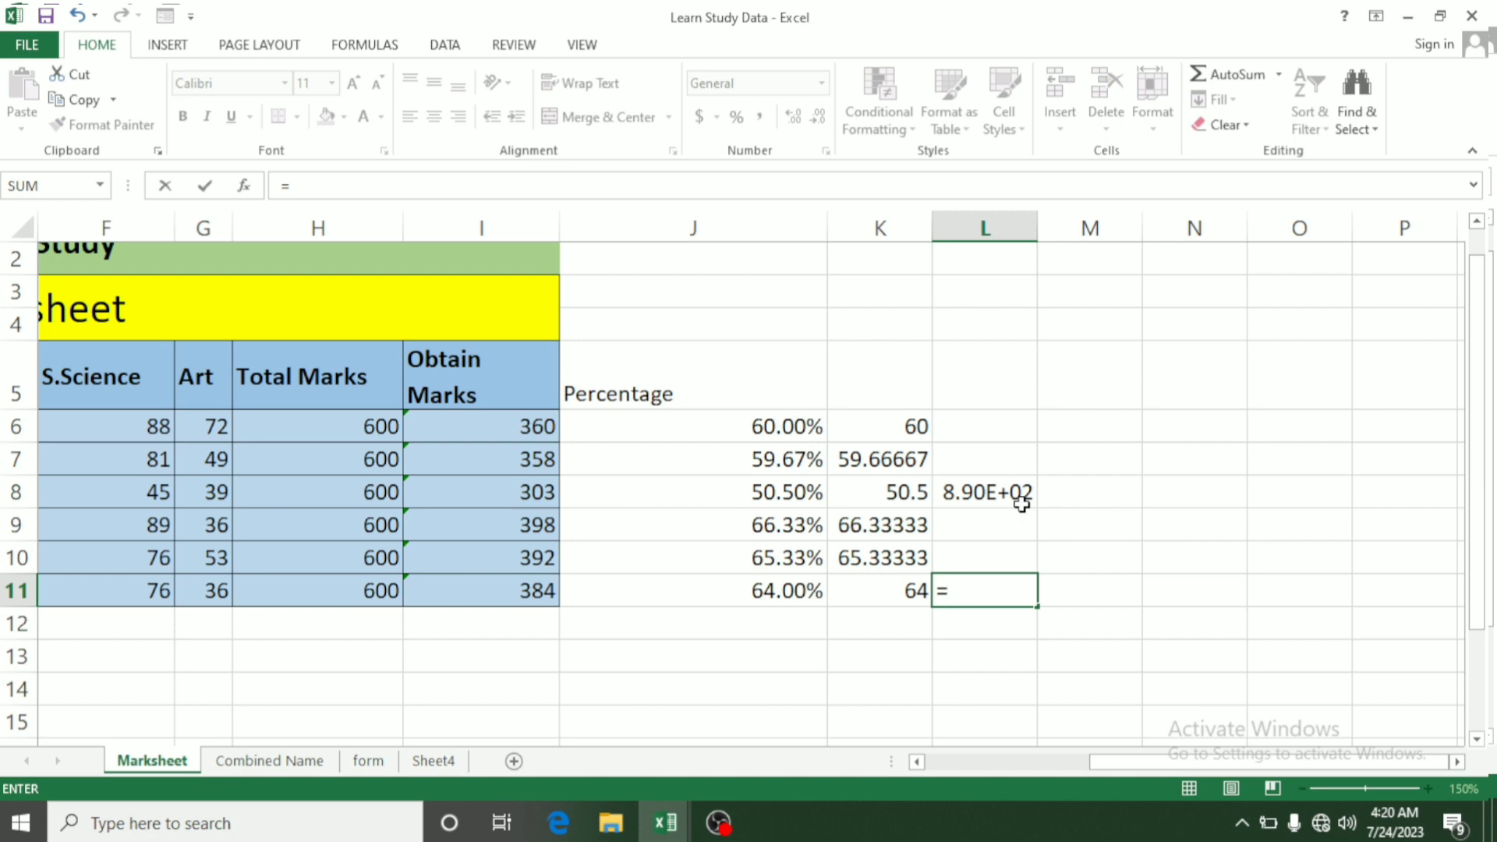
pyautogui.write('8.90*10')
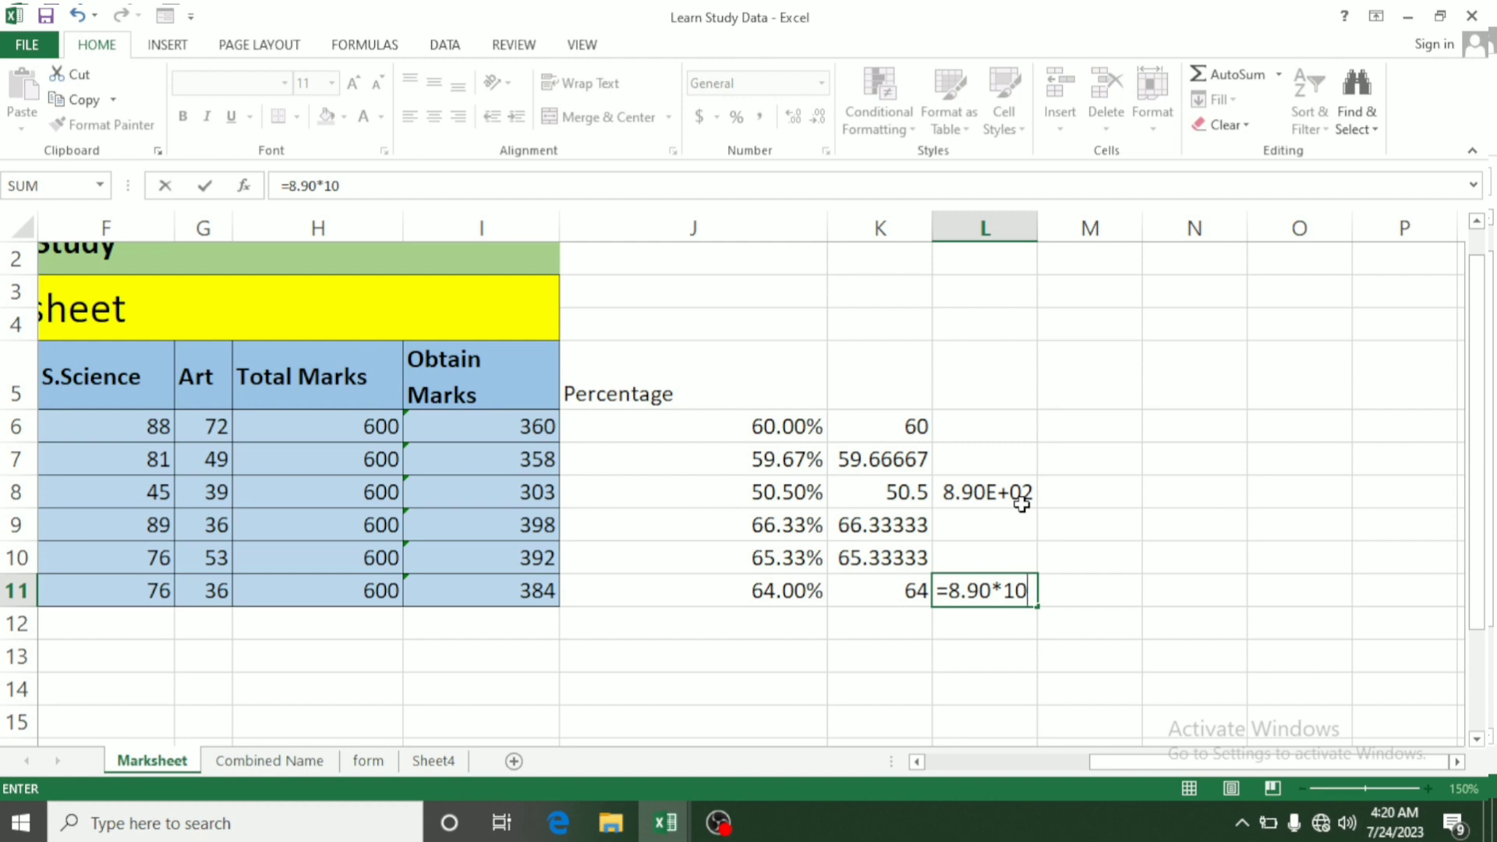
pyautogui.write('*10')
pyautogui.press('Return')
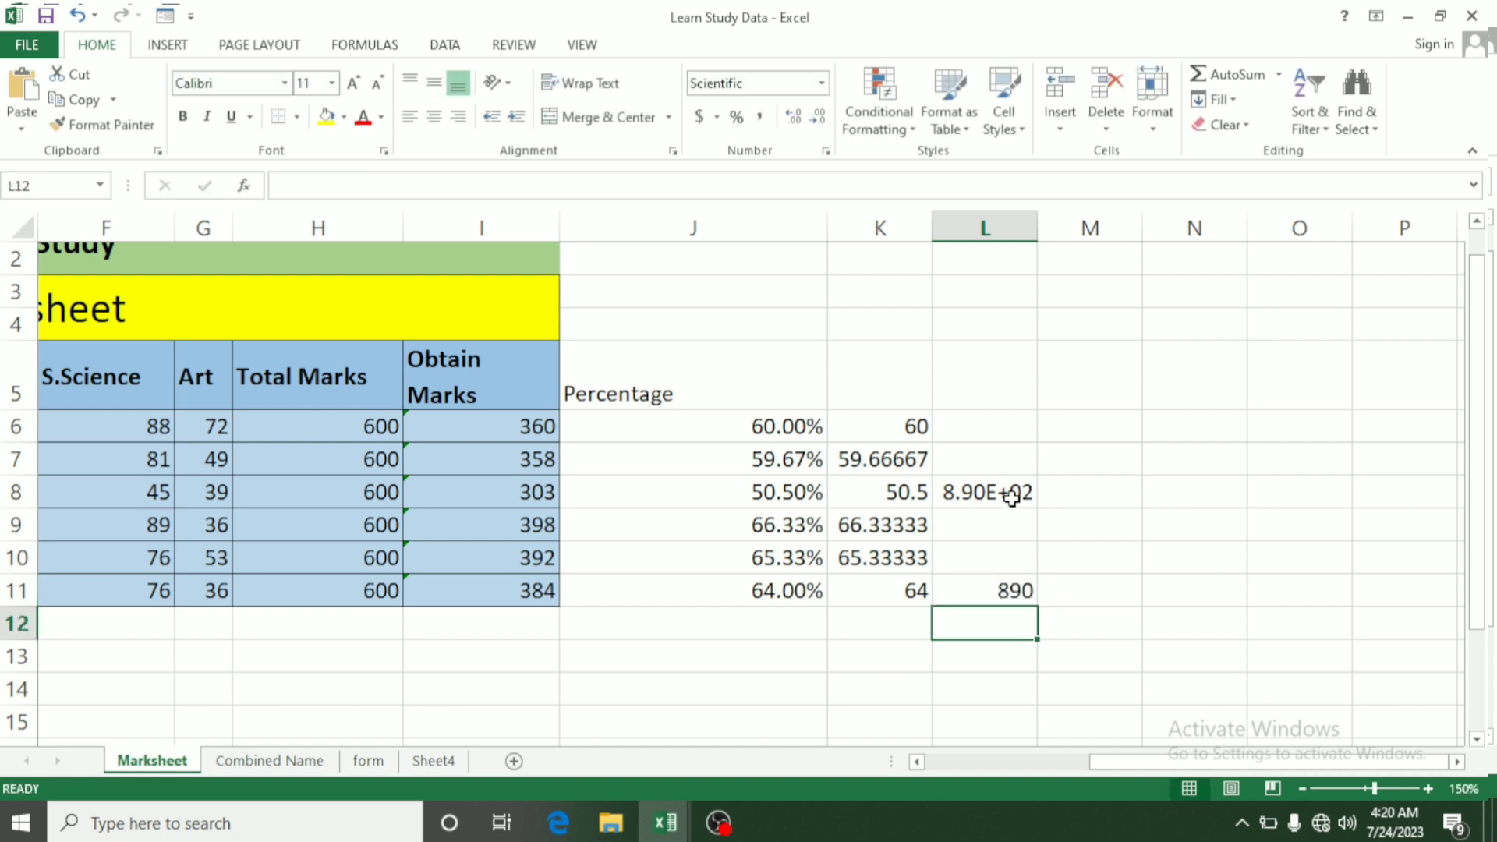
# Apply the General number format to the scientific notation value in cell L8
pyautogui.click(1012, 493)
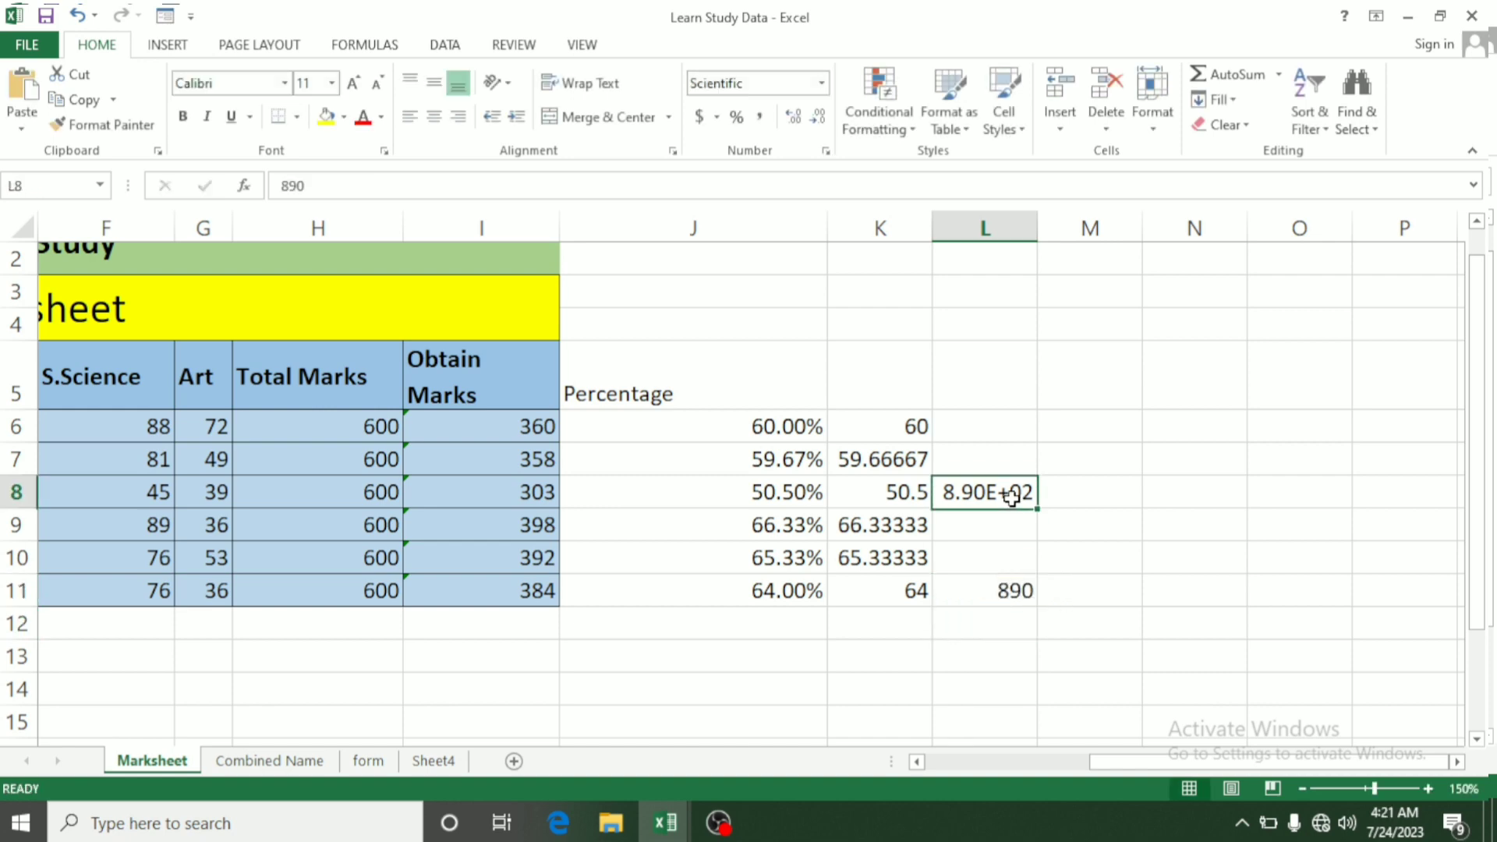
pyautogui.click(825, 87)
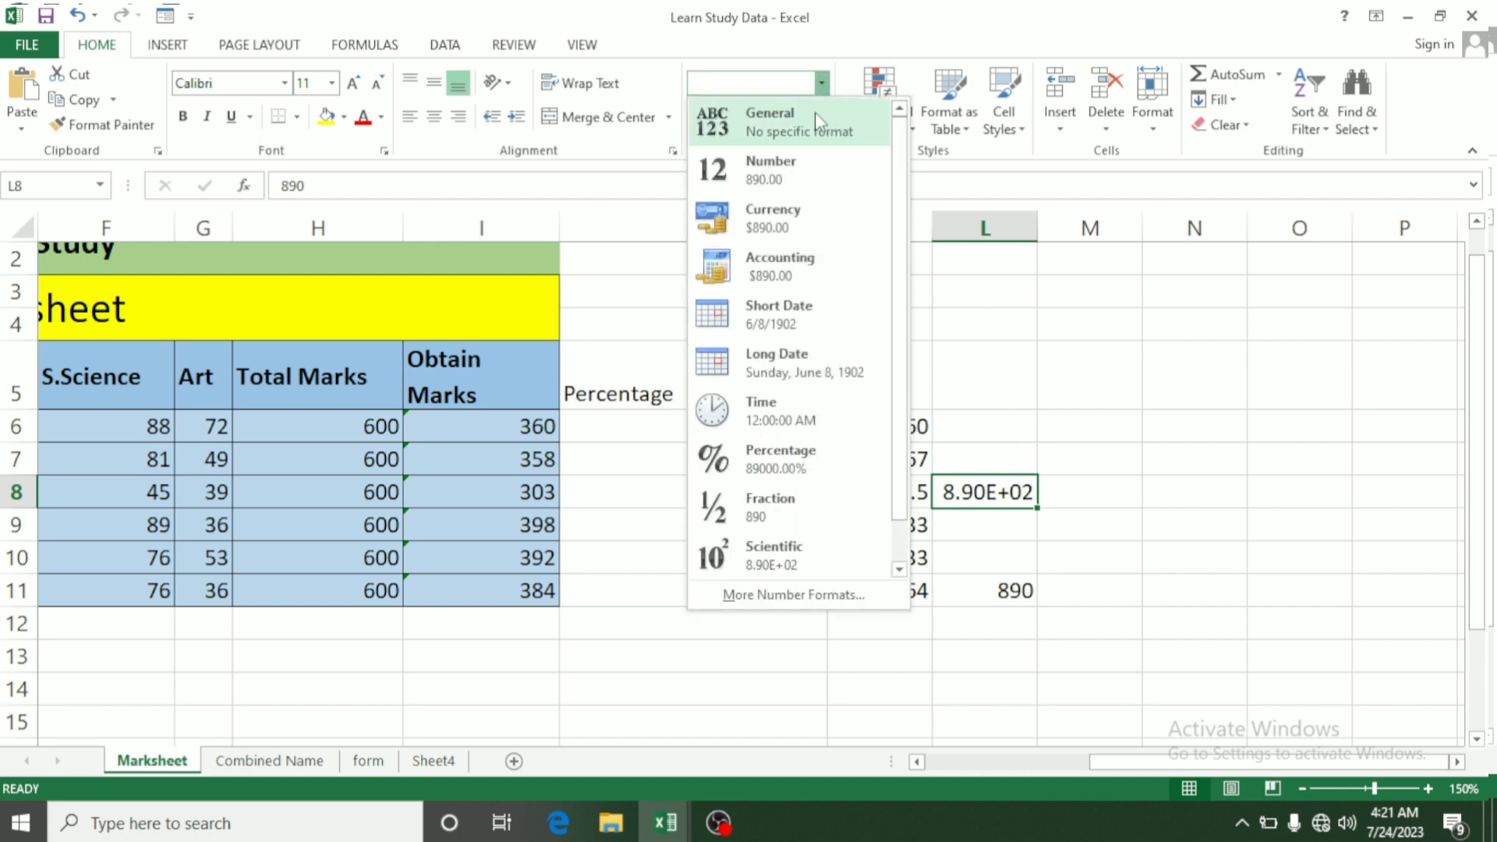
pyautogui.click(816, 112)
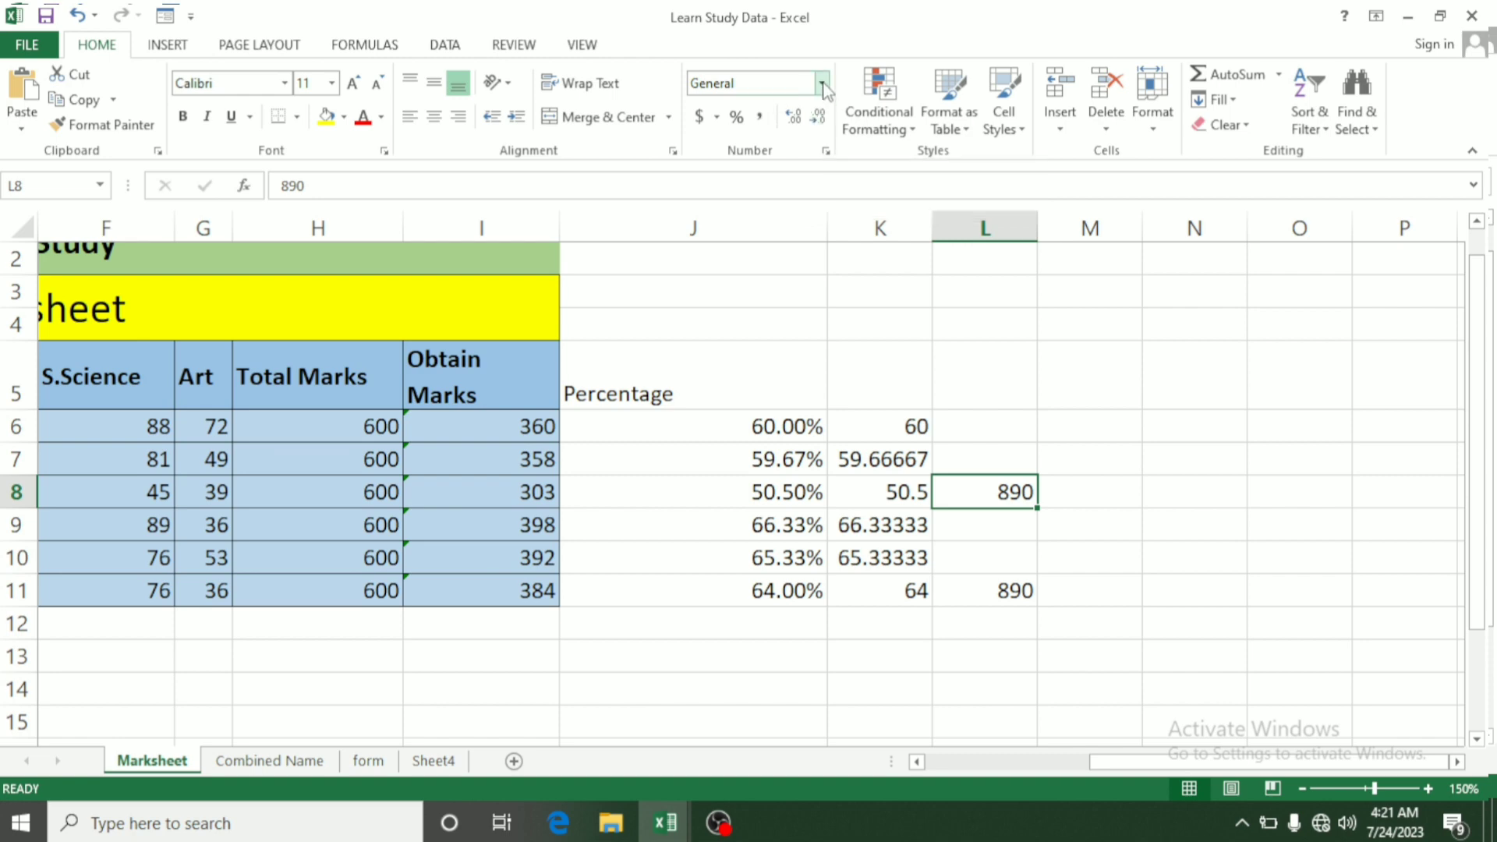
# View the full list of number categories in Format Cells for cell L8 and cancel the dialog
pyautogui.click(822, 83)
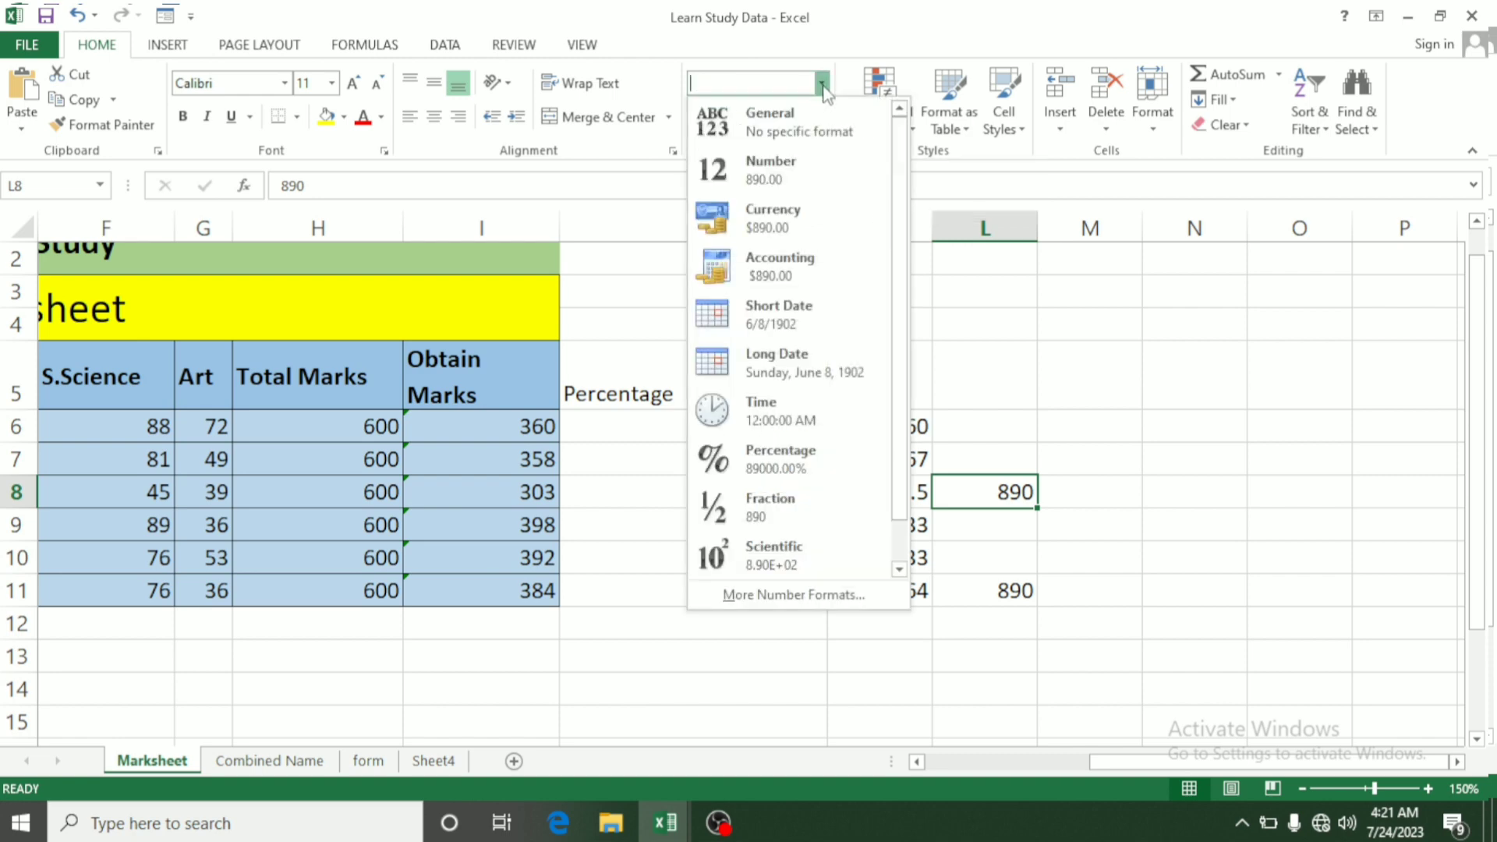
pyautogui.click(800, 596)
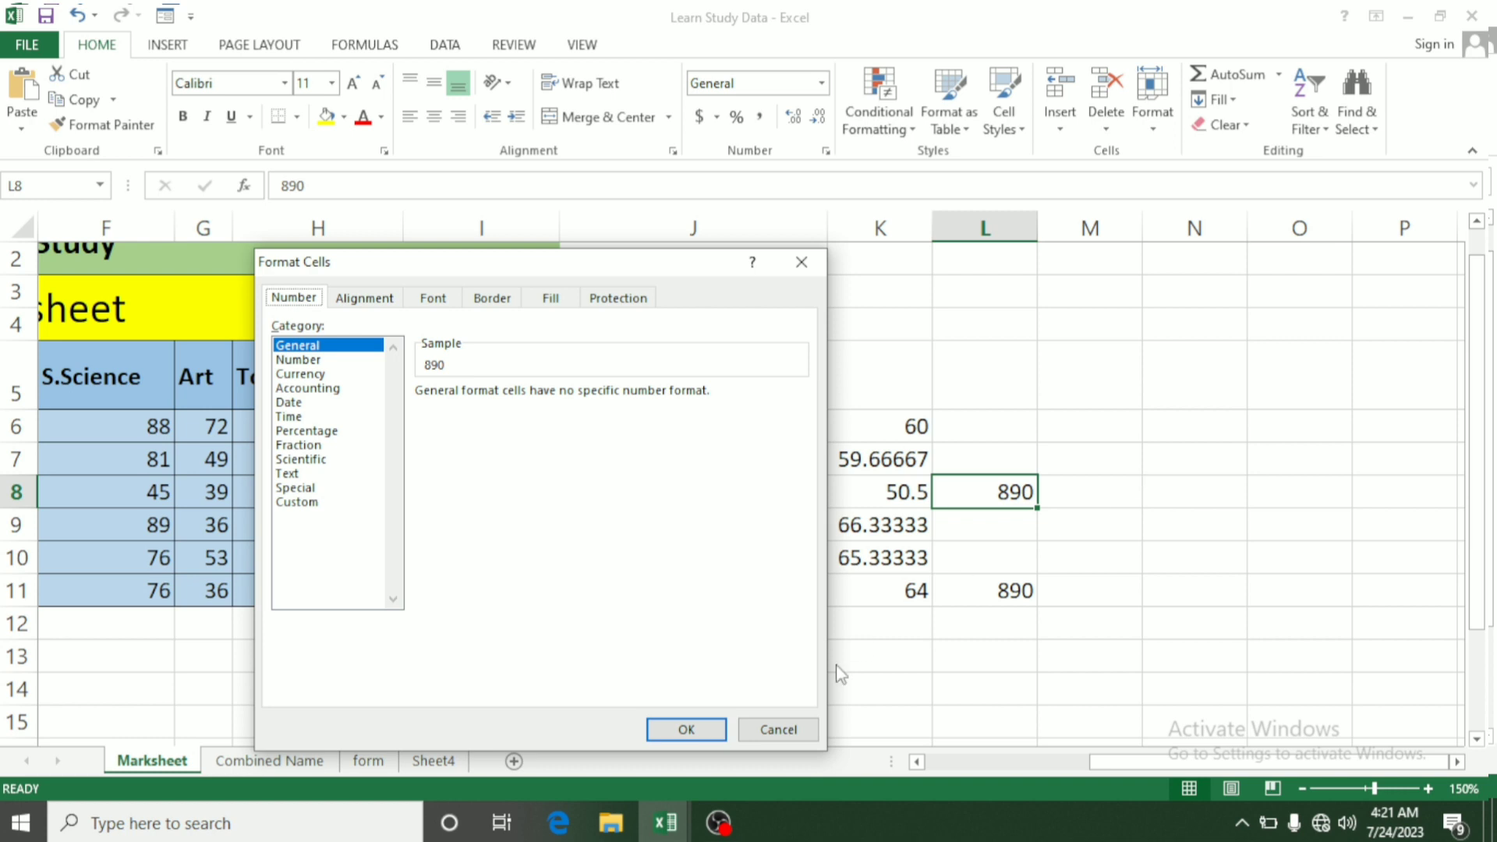
pyautogui.click(780, 730)
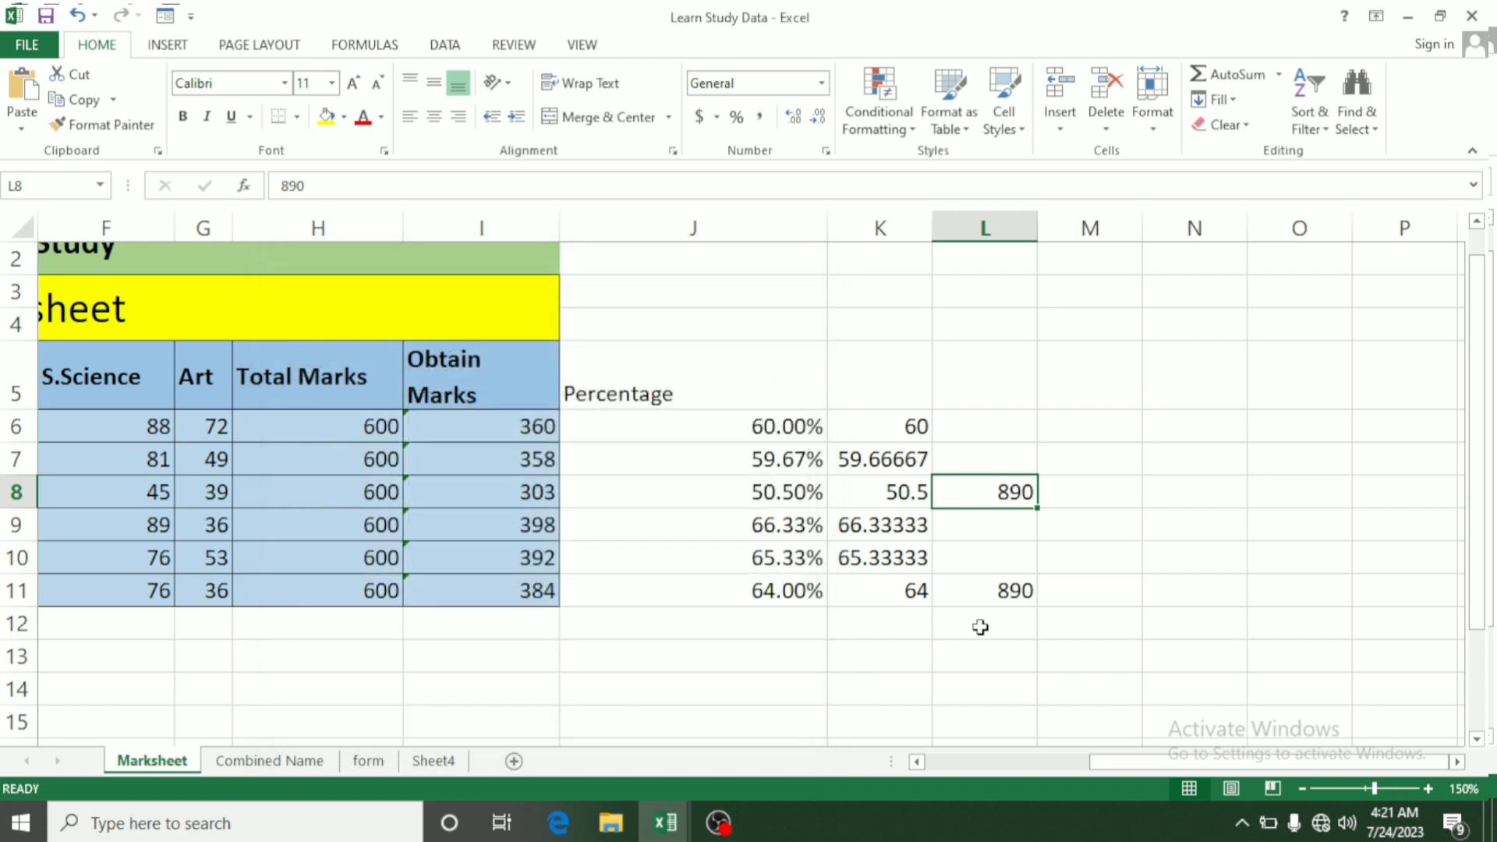
# Apply the Text number format to the formula result in cell L11
pyautogui.click(980, 601)
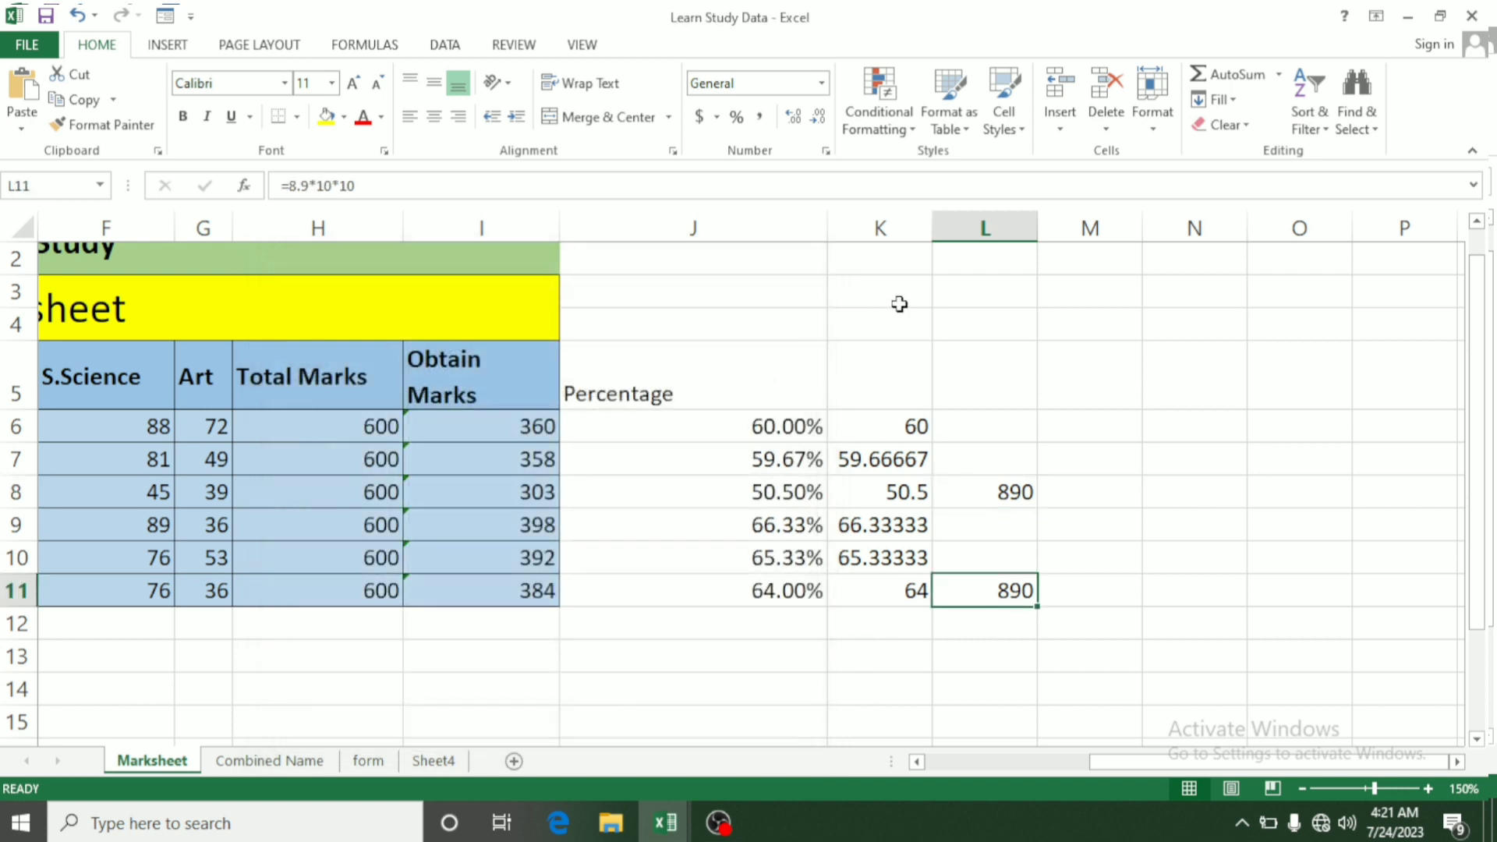
pyautogui.click(822, 85)
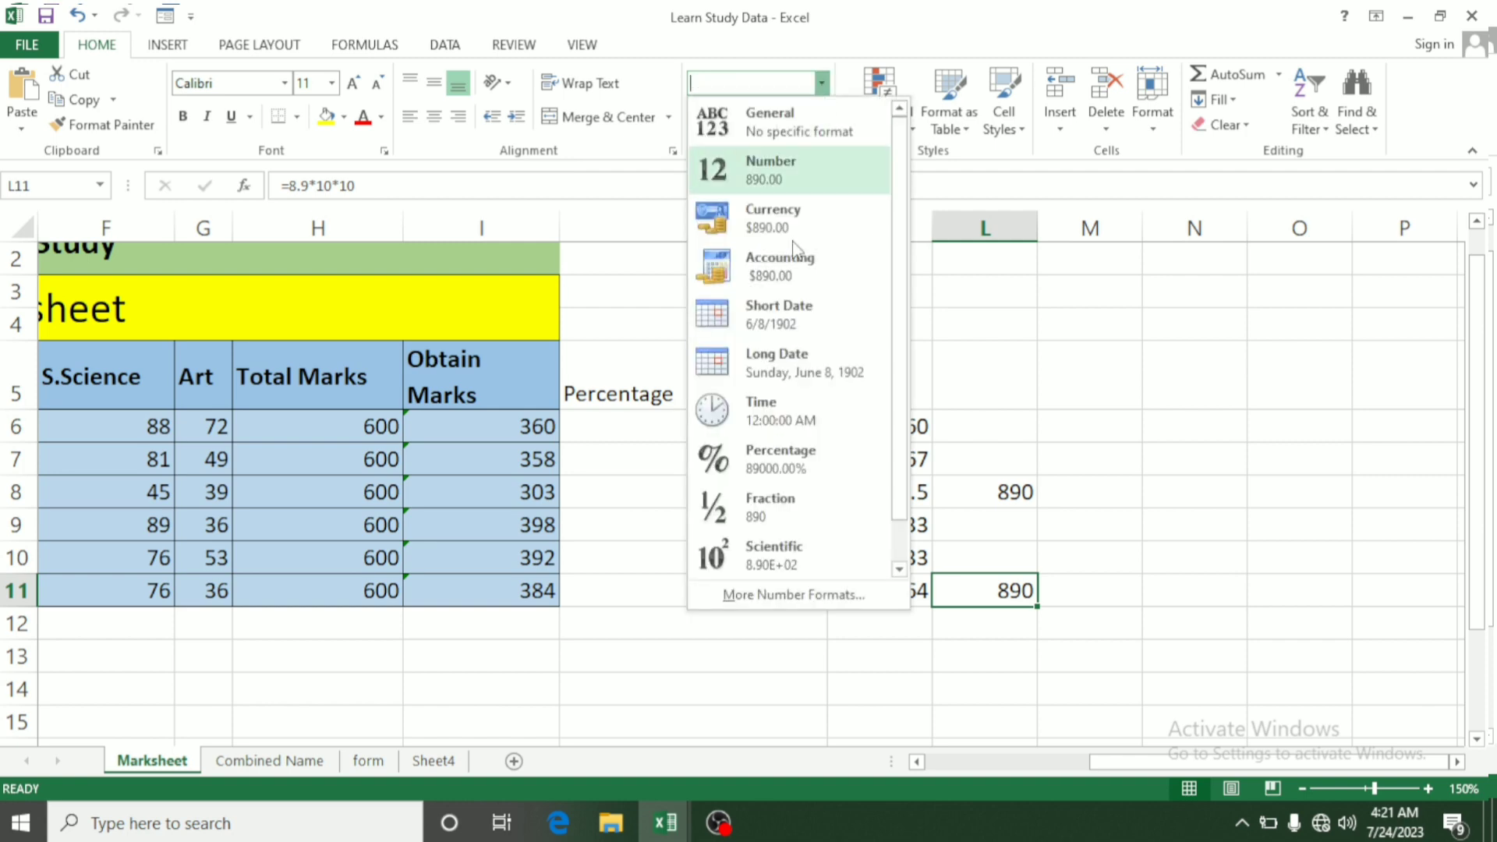
pyautogui.click(749, 596)
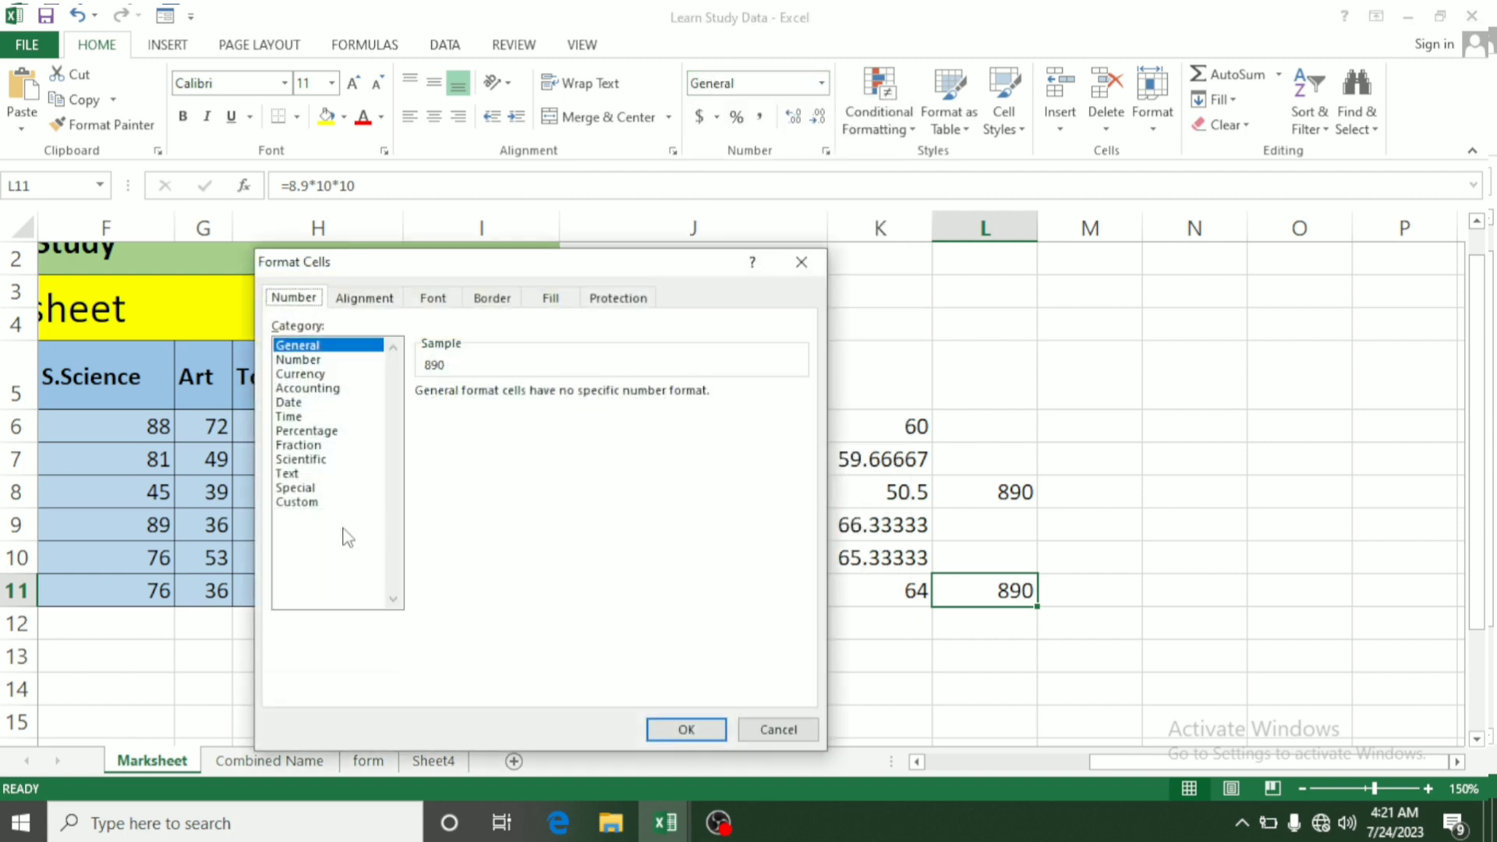
pyautogui.click(300, 474)
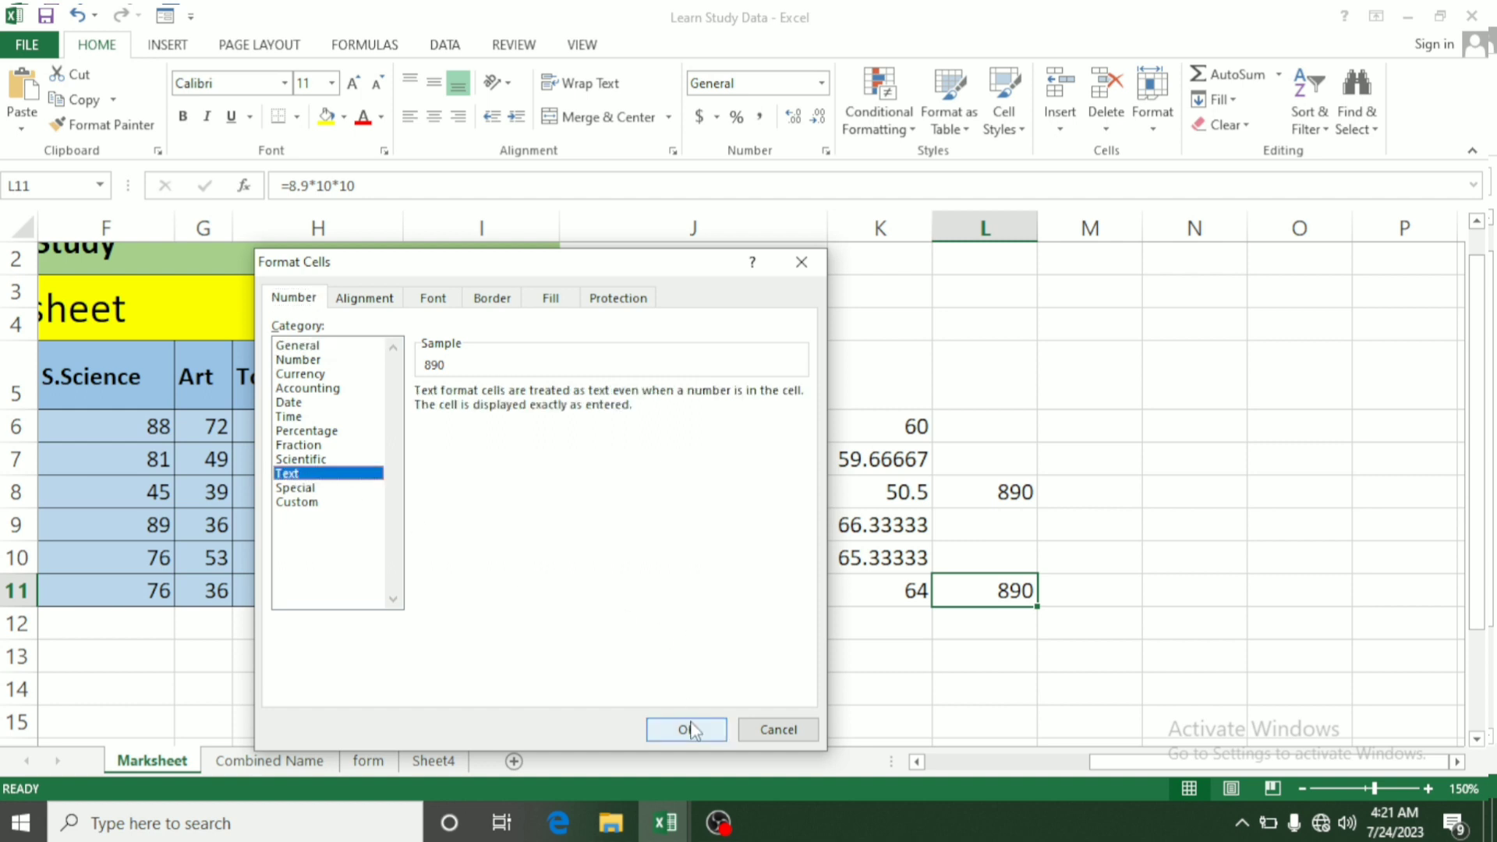
pyautogui.click(691, 731)
pyautogui.click(1018, 670)
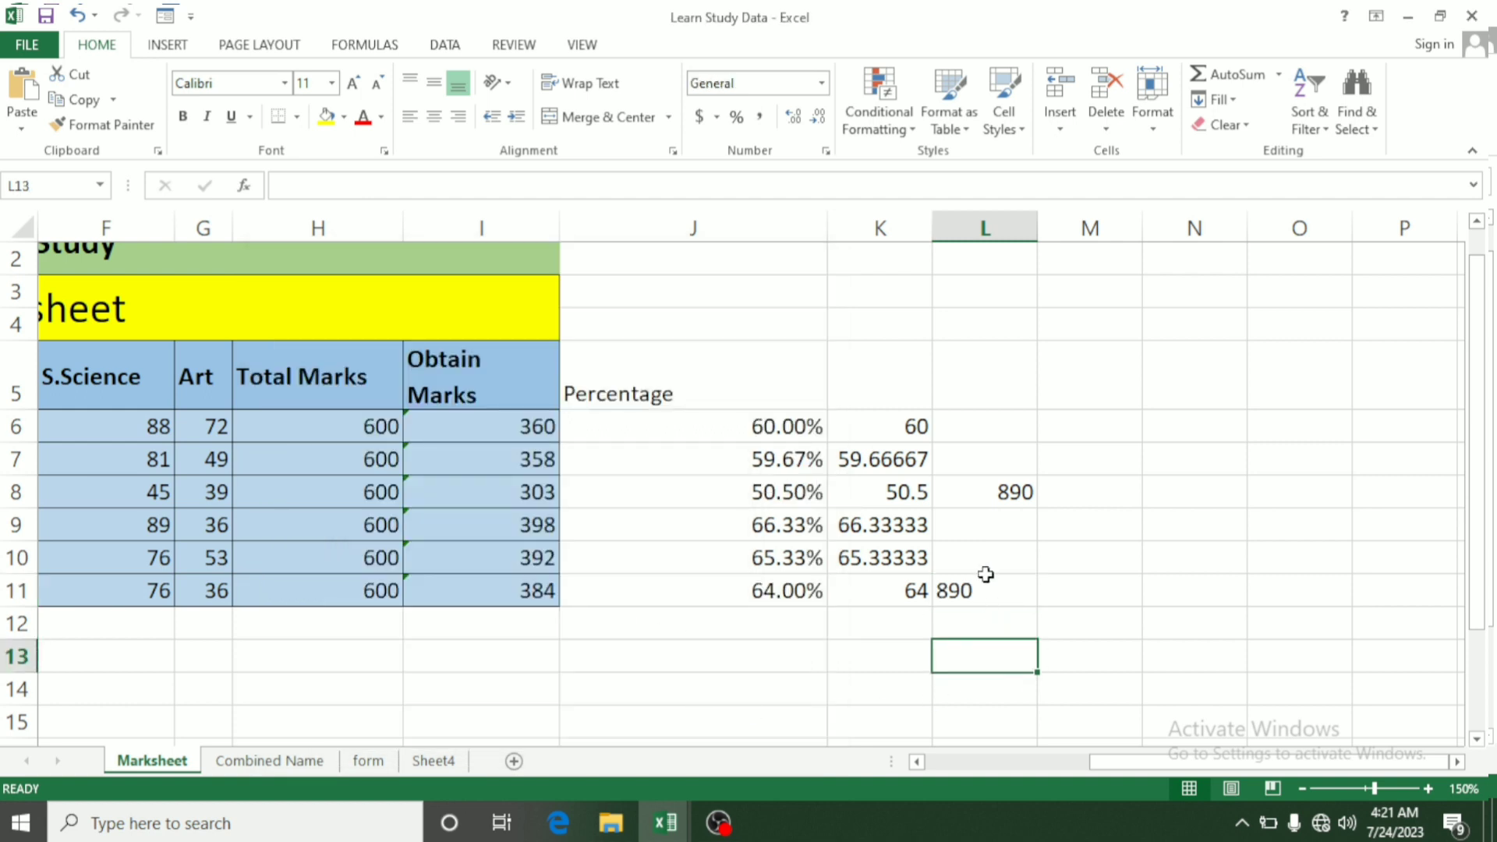
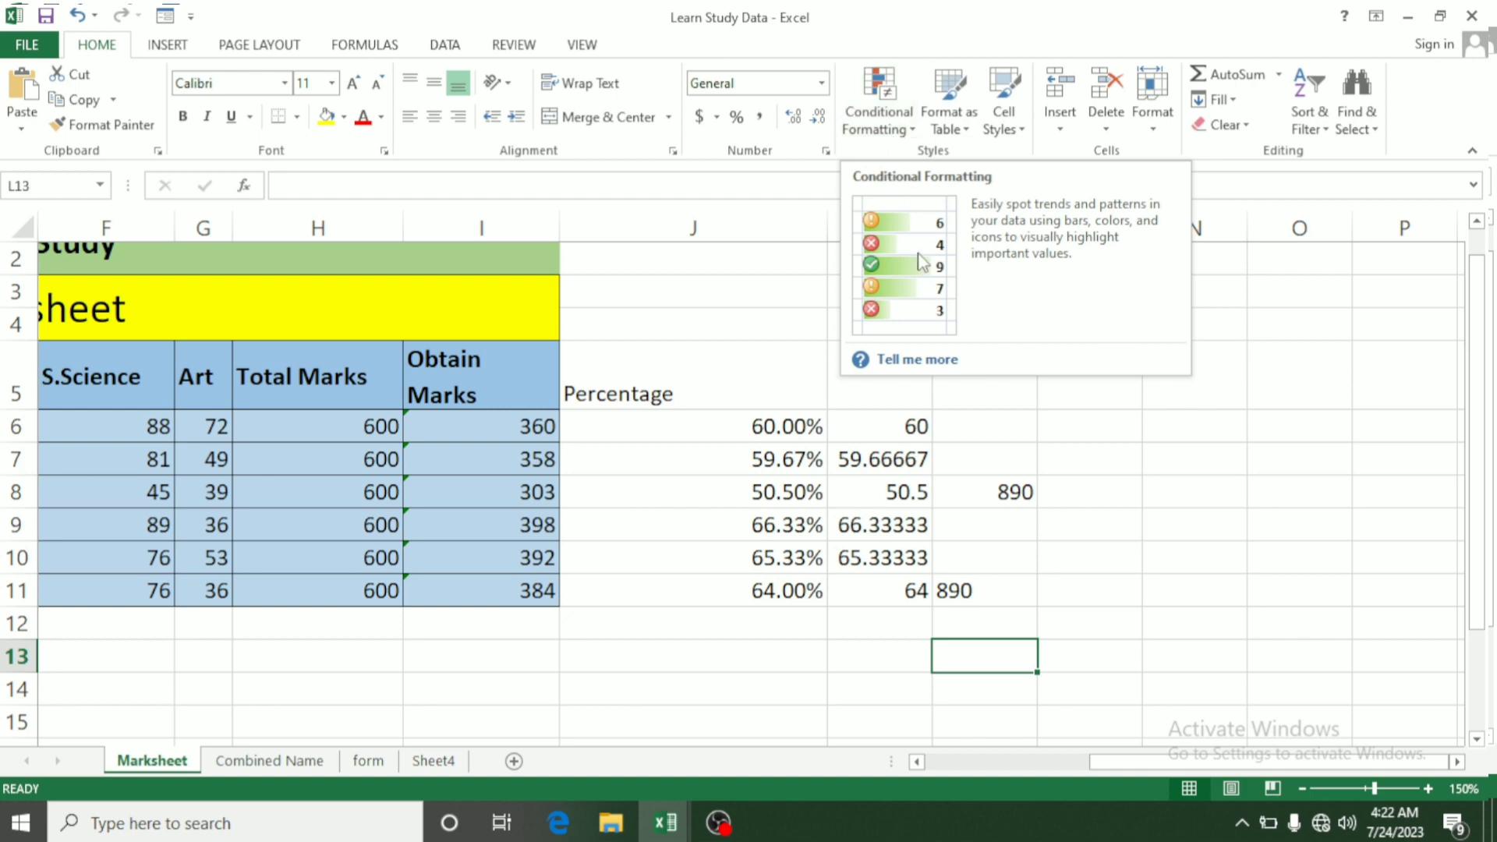
# Clear the sample values in the range K5:L12 beside the Percentage column
pyautogui.moveTo(881, 400); pyautogui.dragTo(1021, 616)
pyautogui.press('Delete')
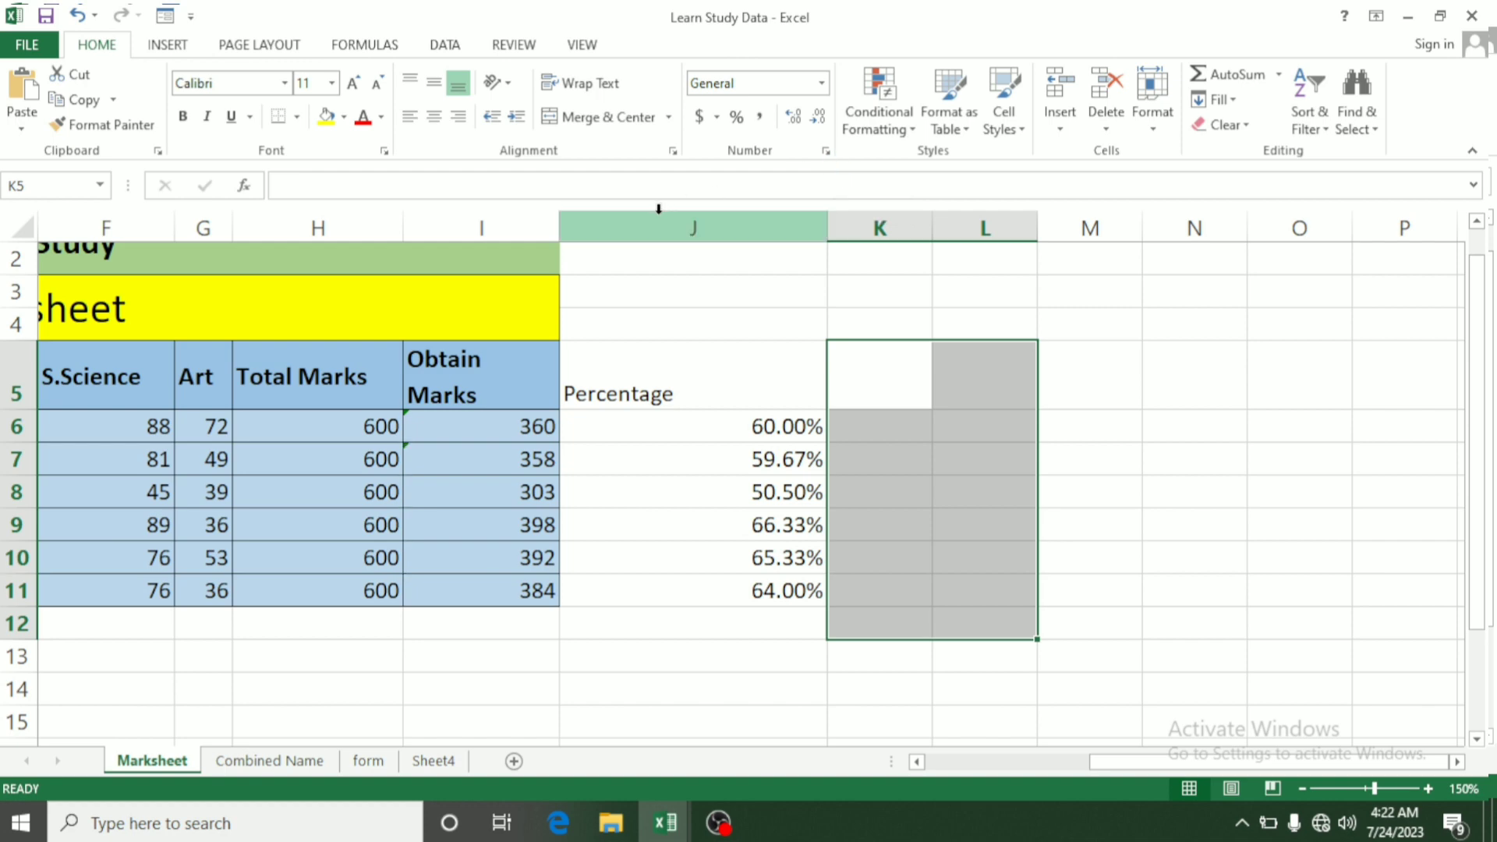
# Clear the Obtain Marks value in cell I9
pyautogui.click(510, 537)
pyautogui.press('Delete')
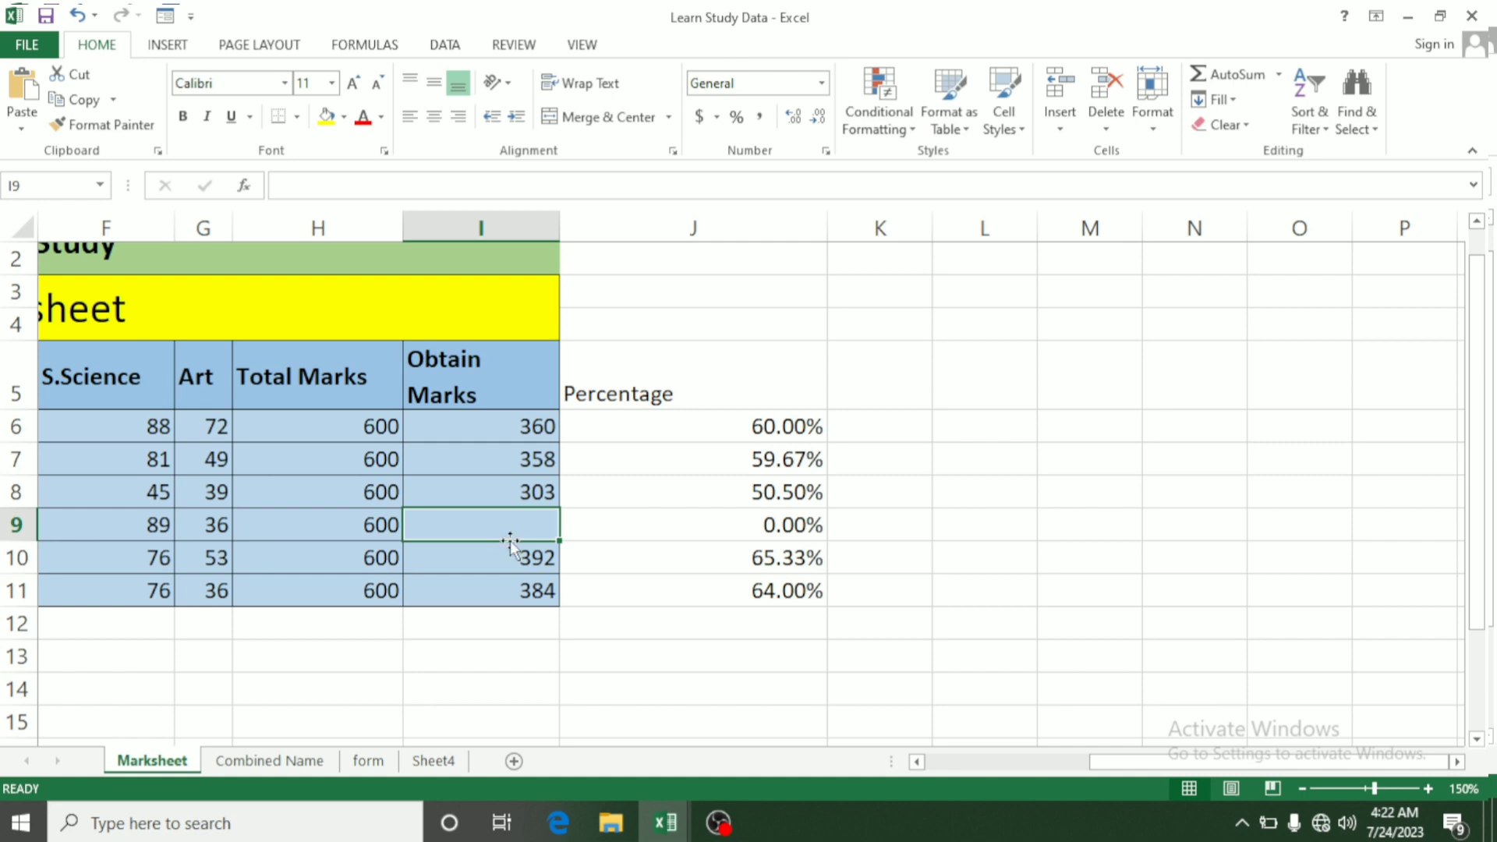
pyautogui.press('XF86AudioMute')
pyautogui.press('F12')
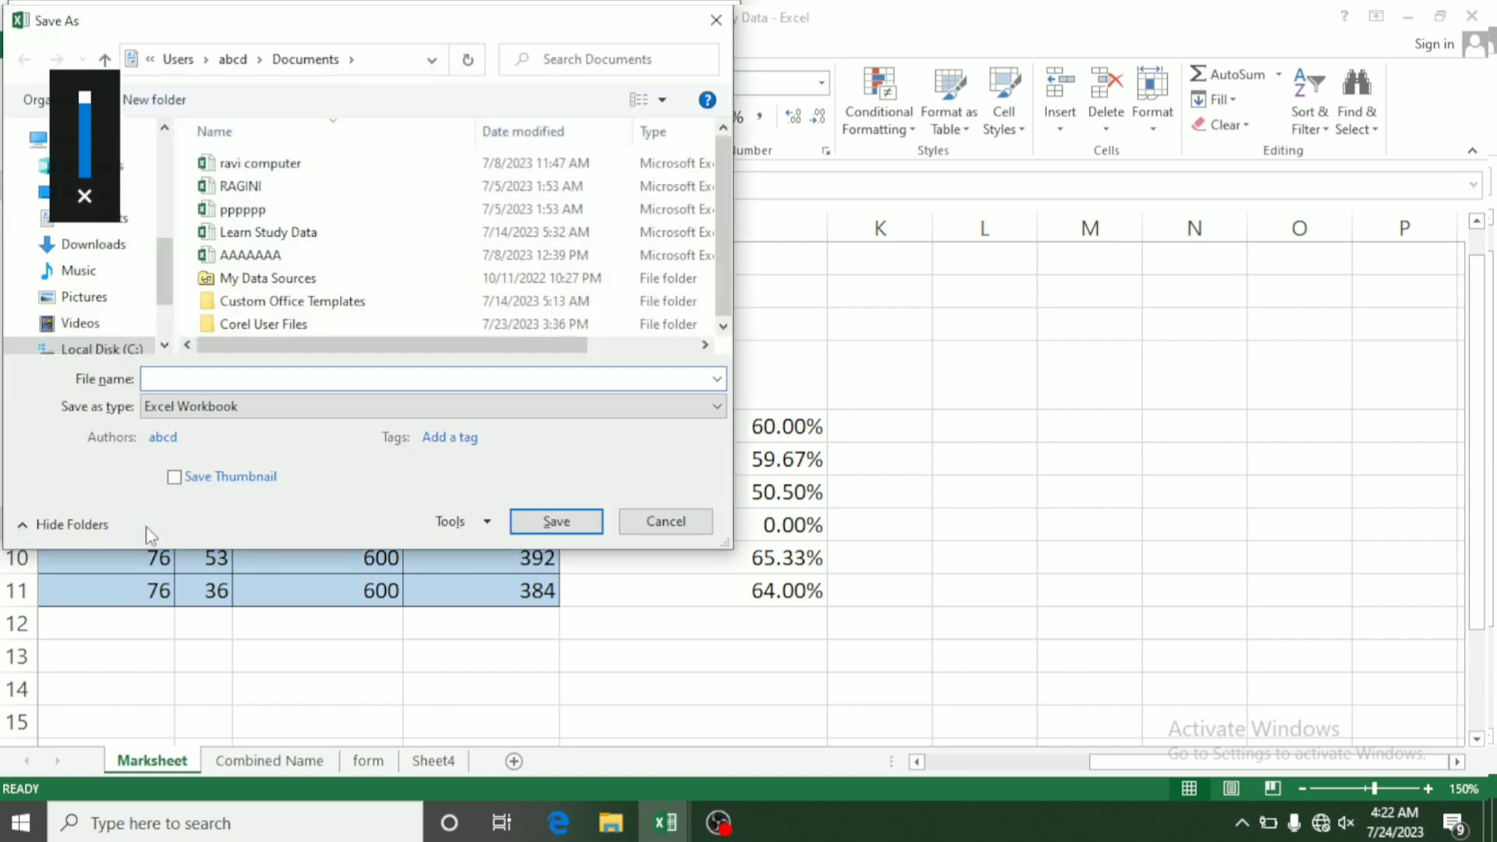
pyautogui.press('Escape')
pyautogui.hotkey('ctrl', 'z')
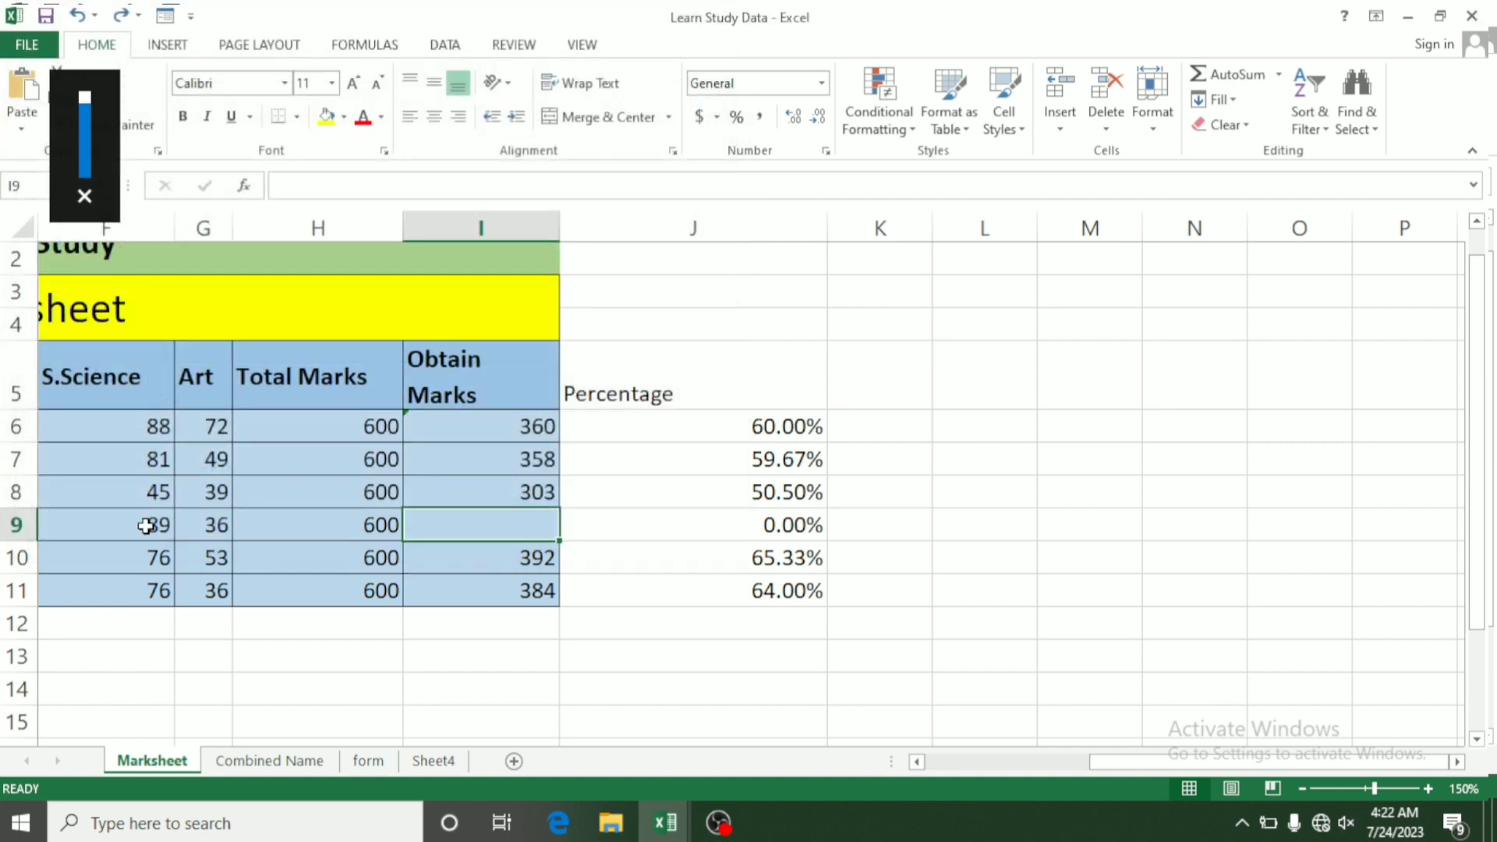
pyautogui.click(424, 719)
pyautogui.hotkey('ctrl', 'z')
# Replace the Obtain Marks formula in cell I8 with the text v
pyautogui.click(524, 492)
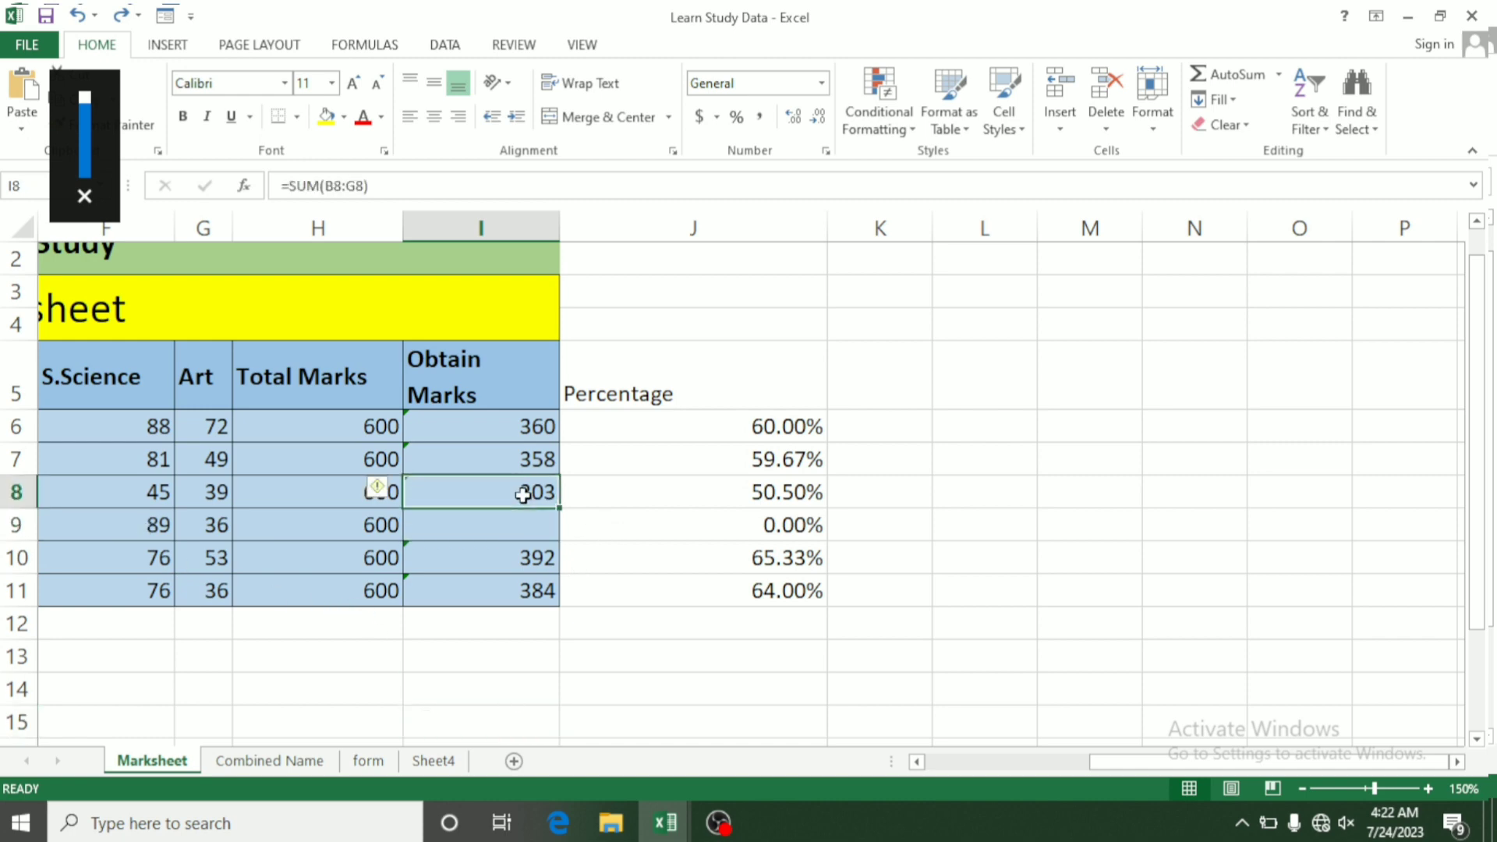
pyautogui.press('Delete')
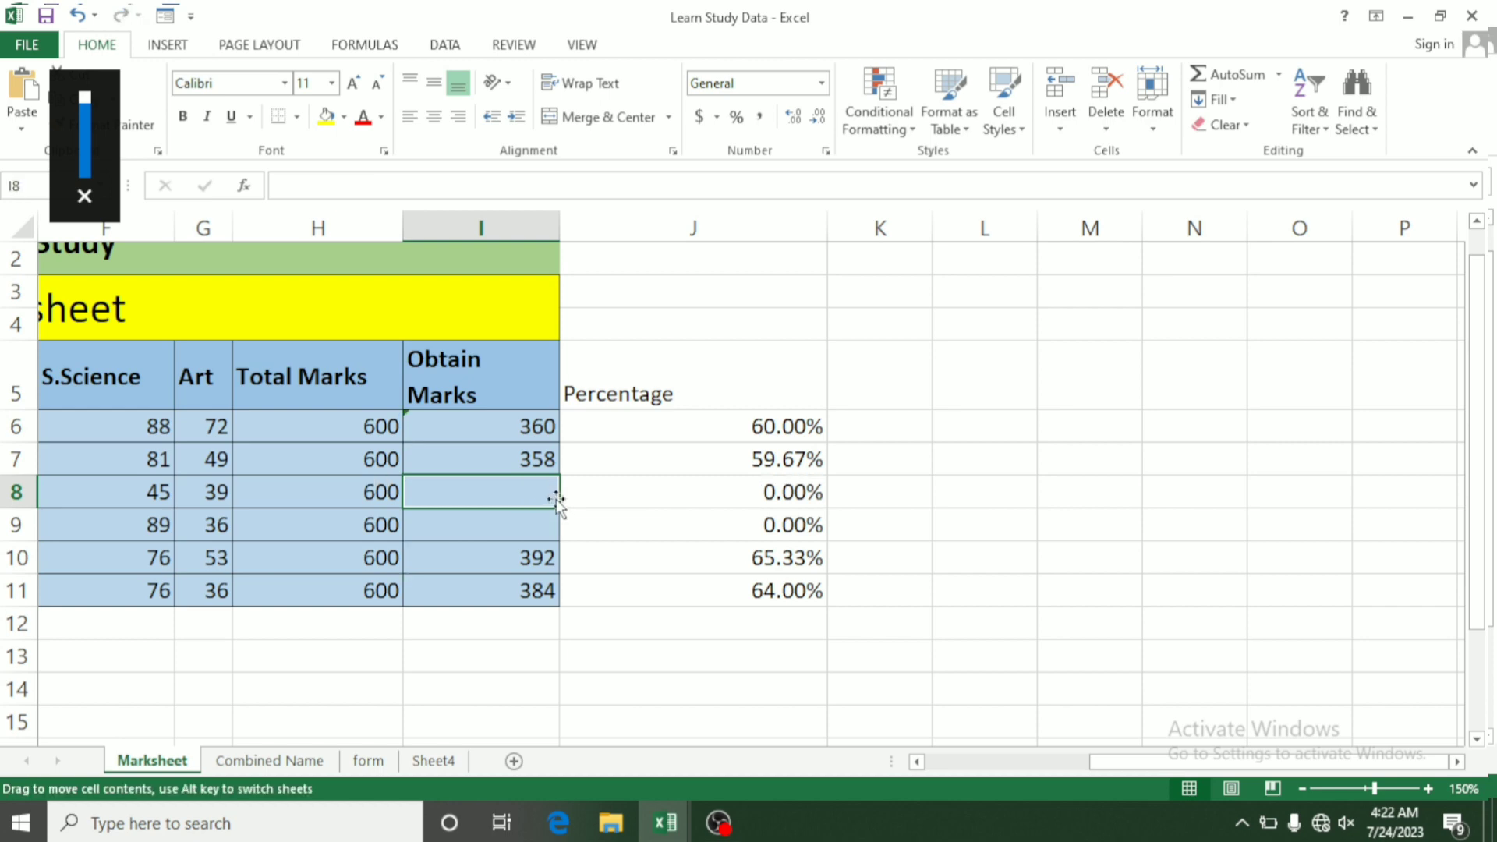
pyautogui.press('BackSpace')
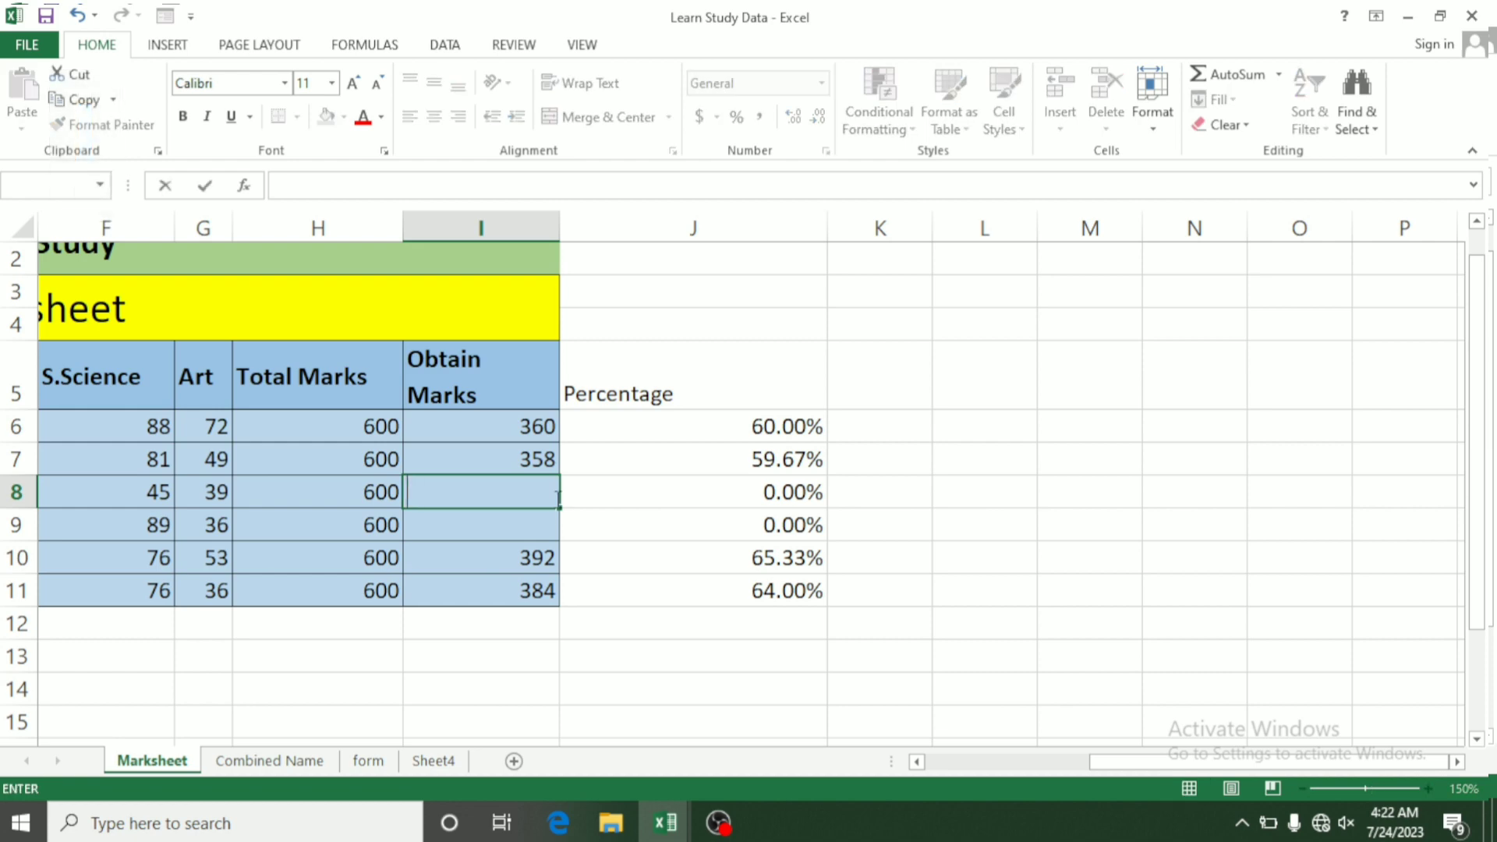
pyautogui.write('v')
# Clear the Obtain Marks value in cell I7 and the percentage in cell J8
pyautogui.click(545, 468)
pyautogui.press('Delete')
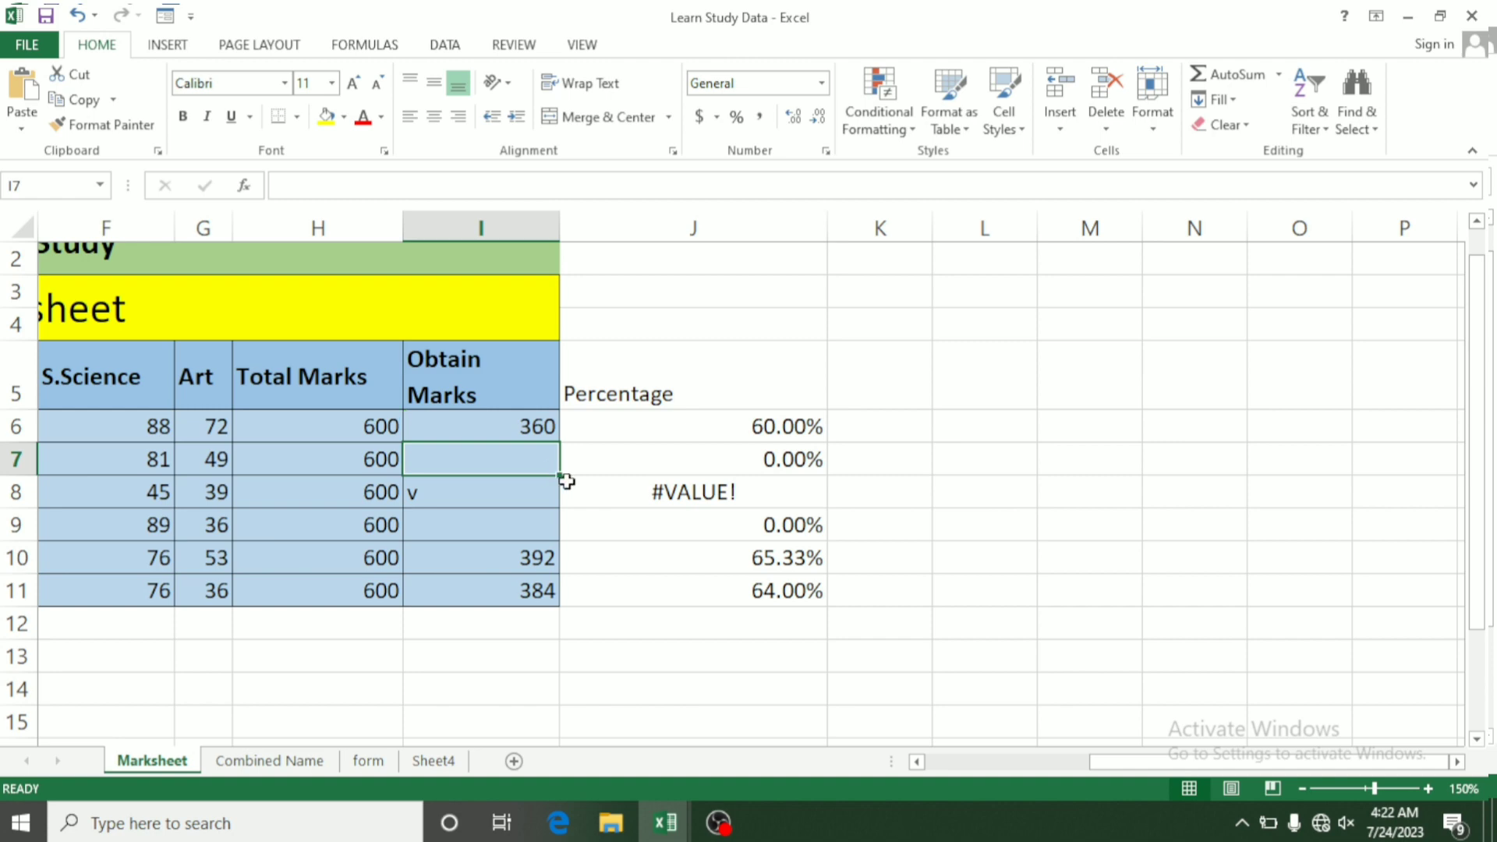
pyautogui.click(606, 503)
pyautogui.press('Delete')
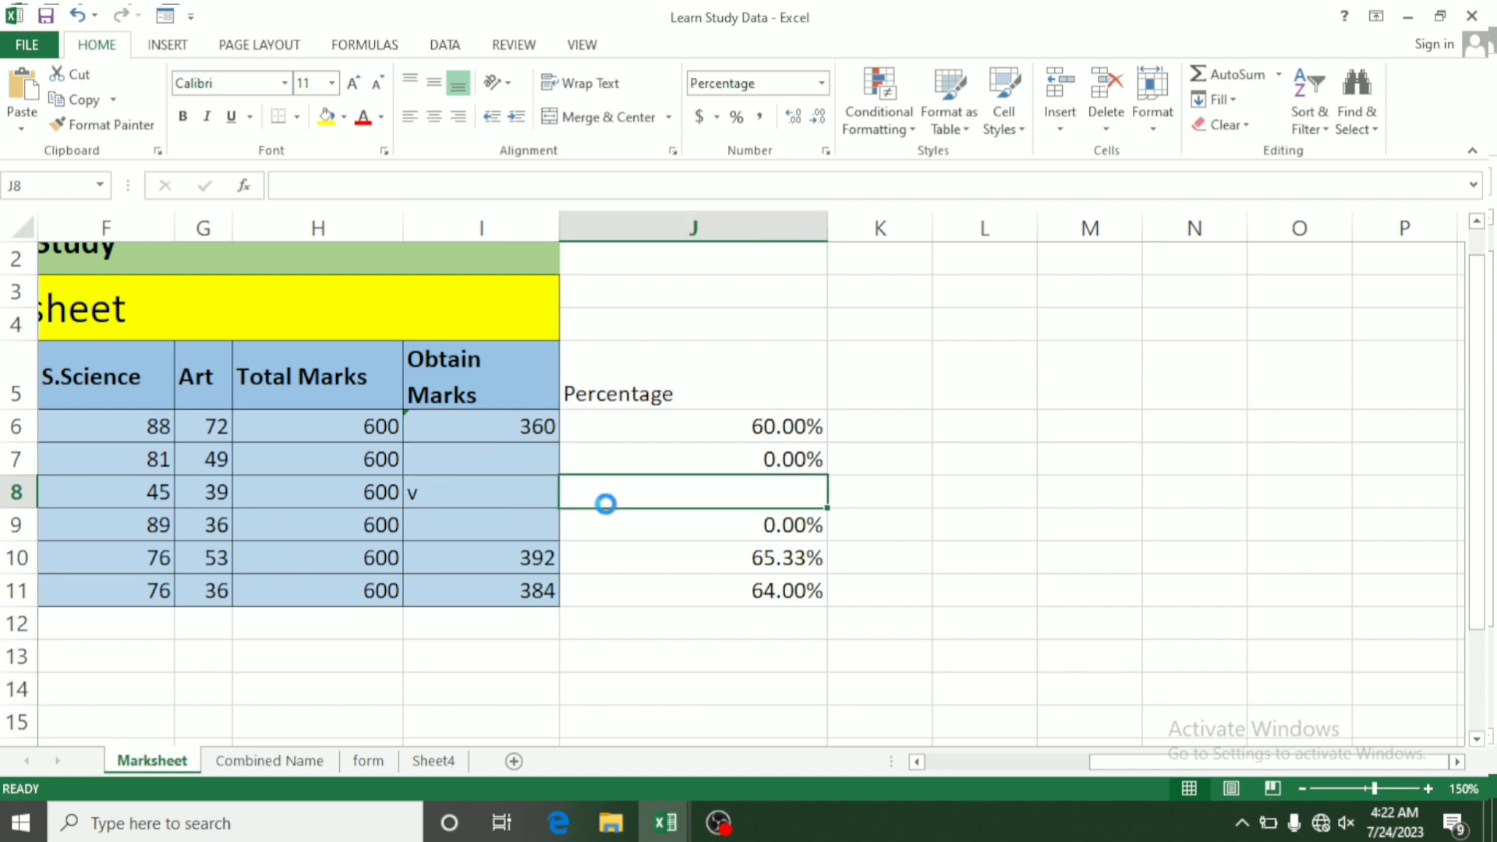
# Clear the student name in cell A8, the marks in F7 and G9, and the Total Marks value in H8
pyautogui.press('Home')
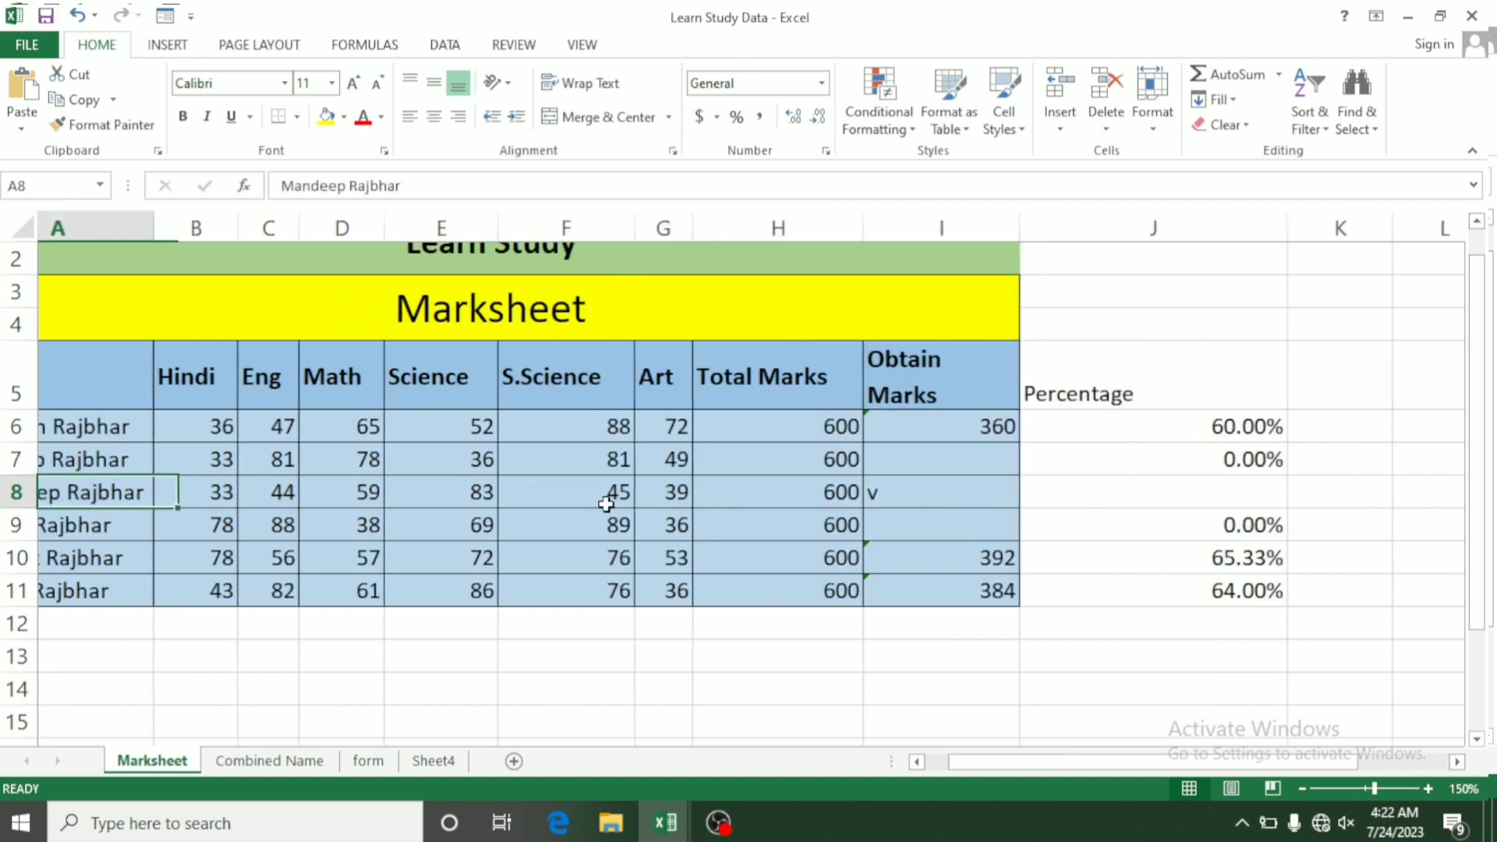
pyautogui.press('Delete')
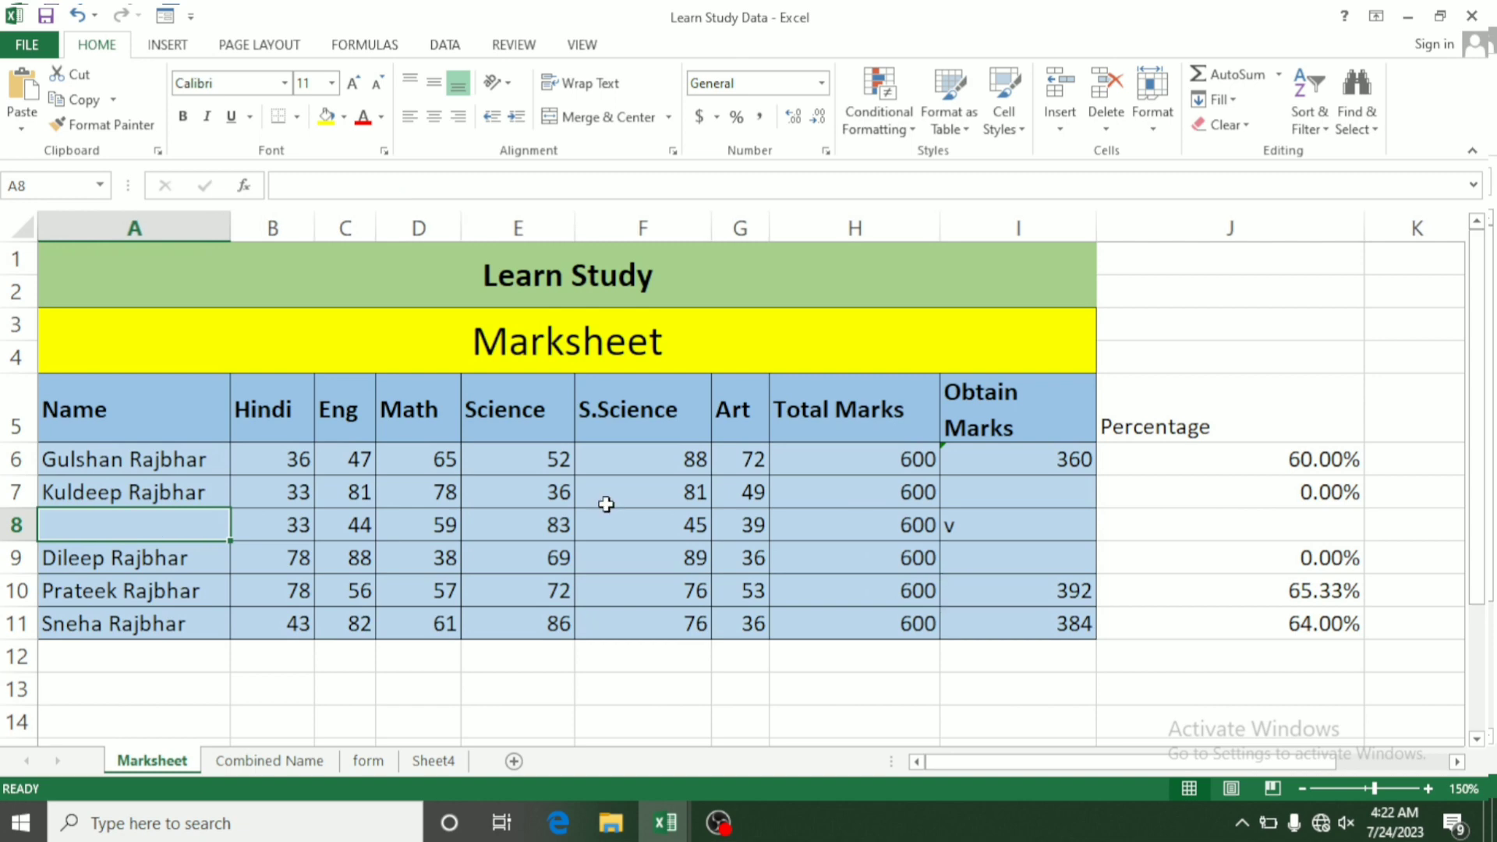
pyautogui.click(647, 506)
pyautogui.press('Delete')
pyautogui.click(715, 546)
pyautogui.press('Delete')
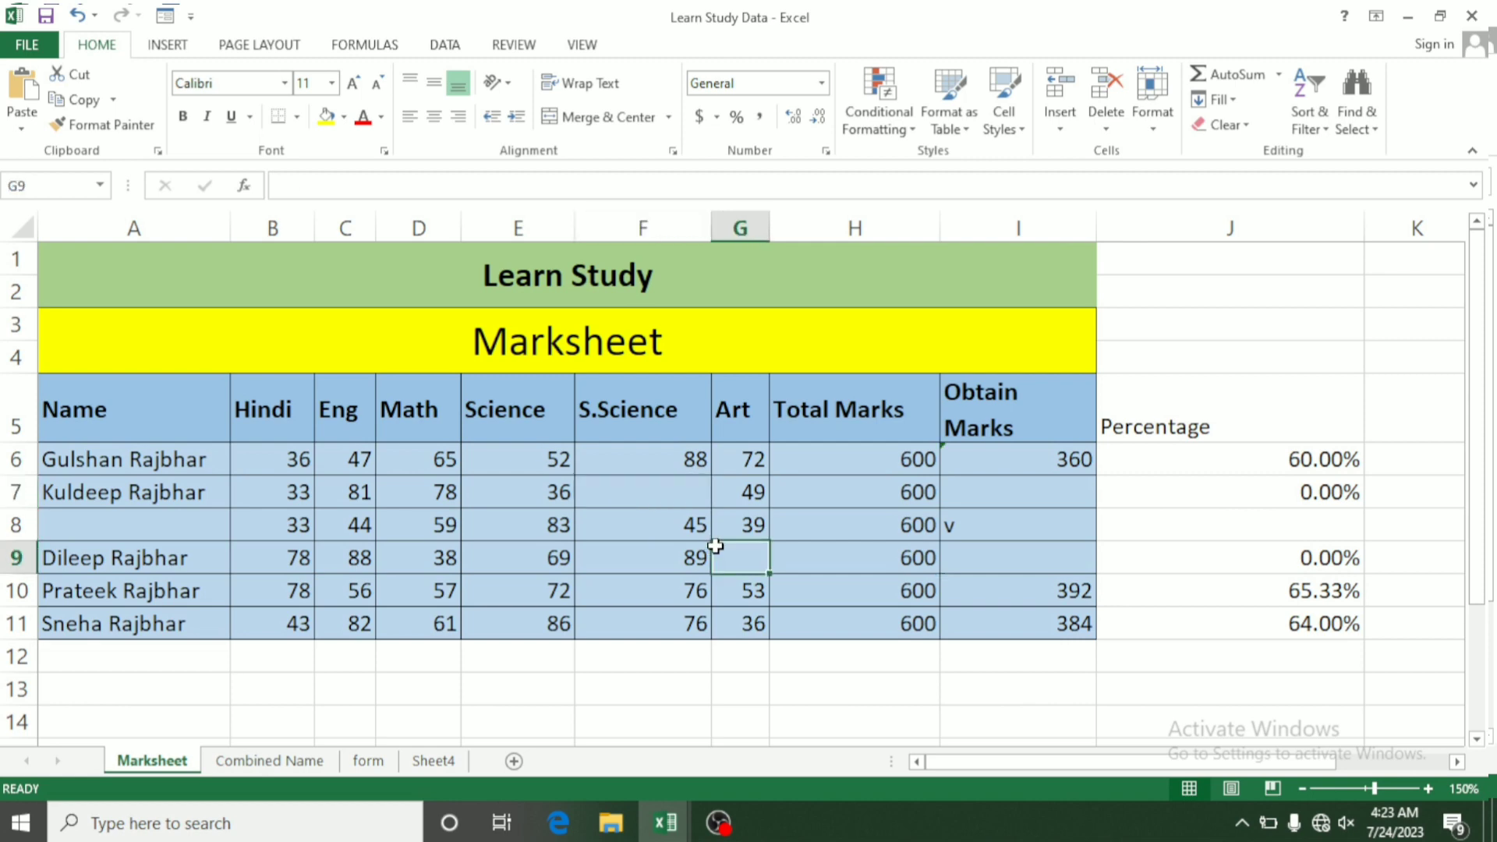
pyautogui.click(898, 538)
pyautogui.press('Delete')
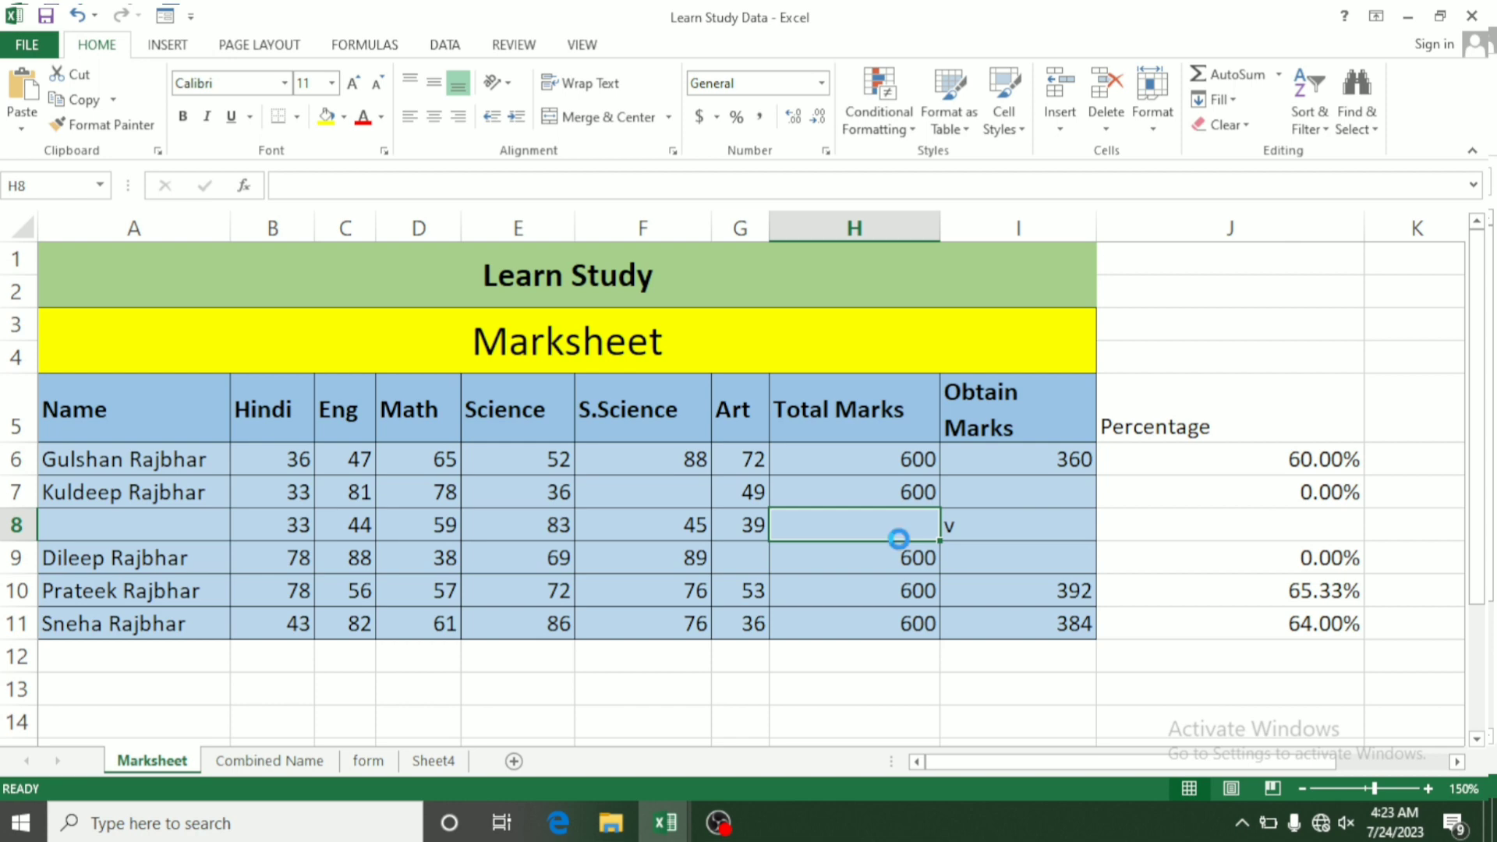
# Create a column chart of the marksheet data on a new chart sheet
pyautogui.press('F11')
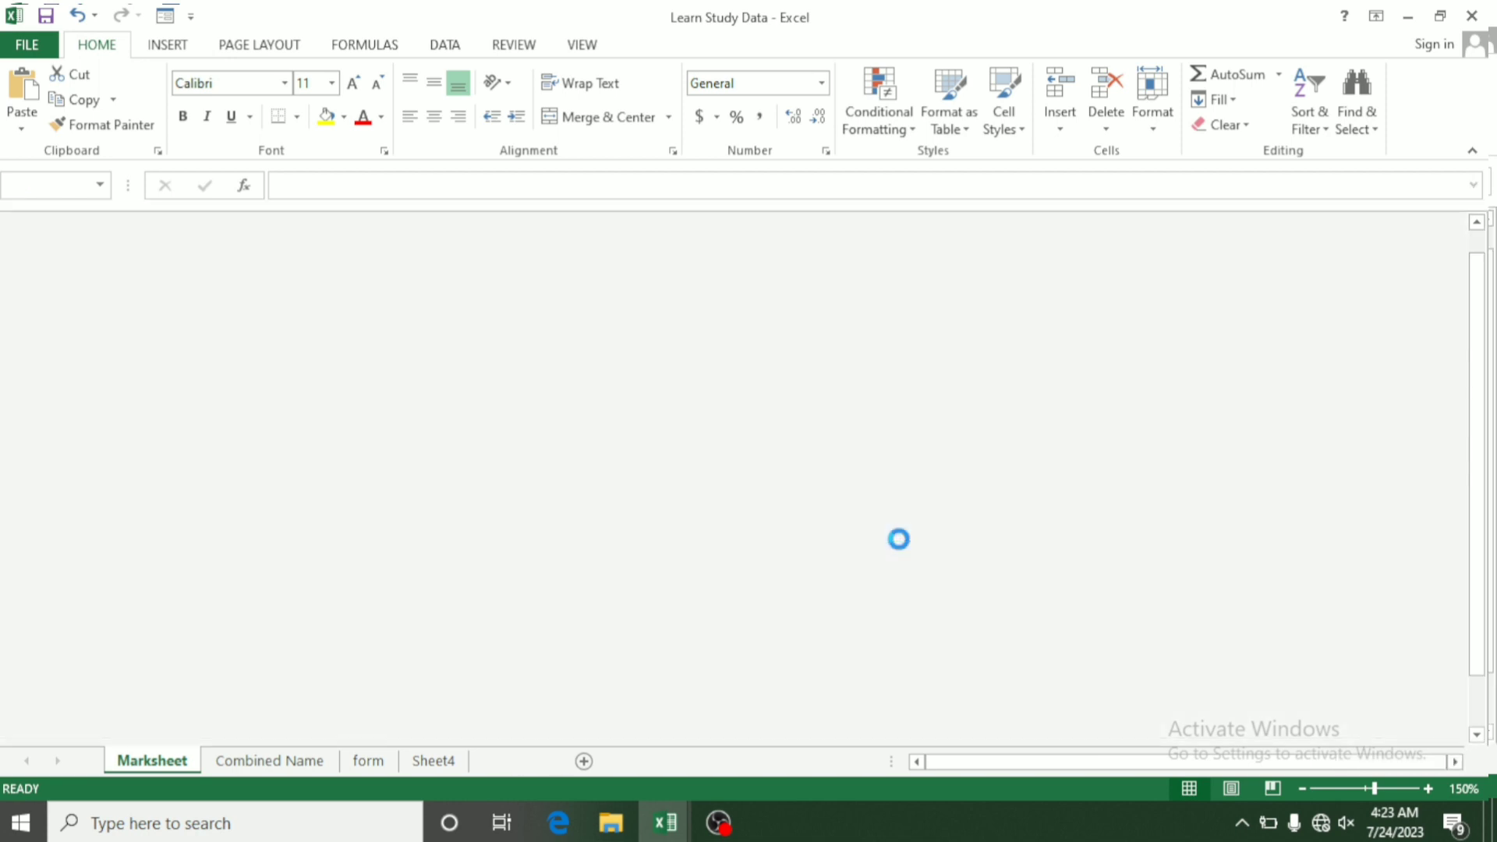
pyautogui.write('421][poiutraQ')
pyautogui.press('F1')
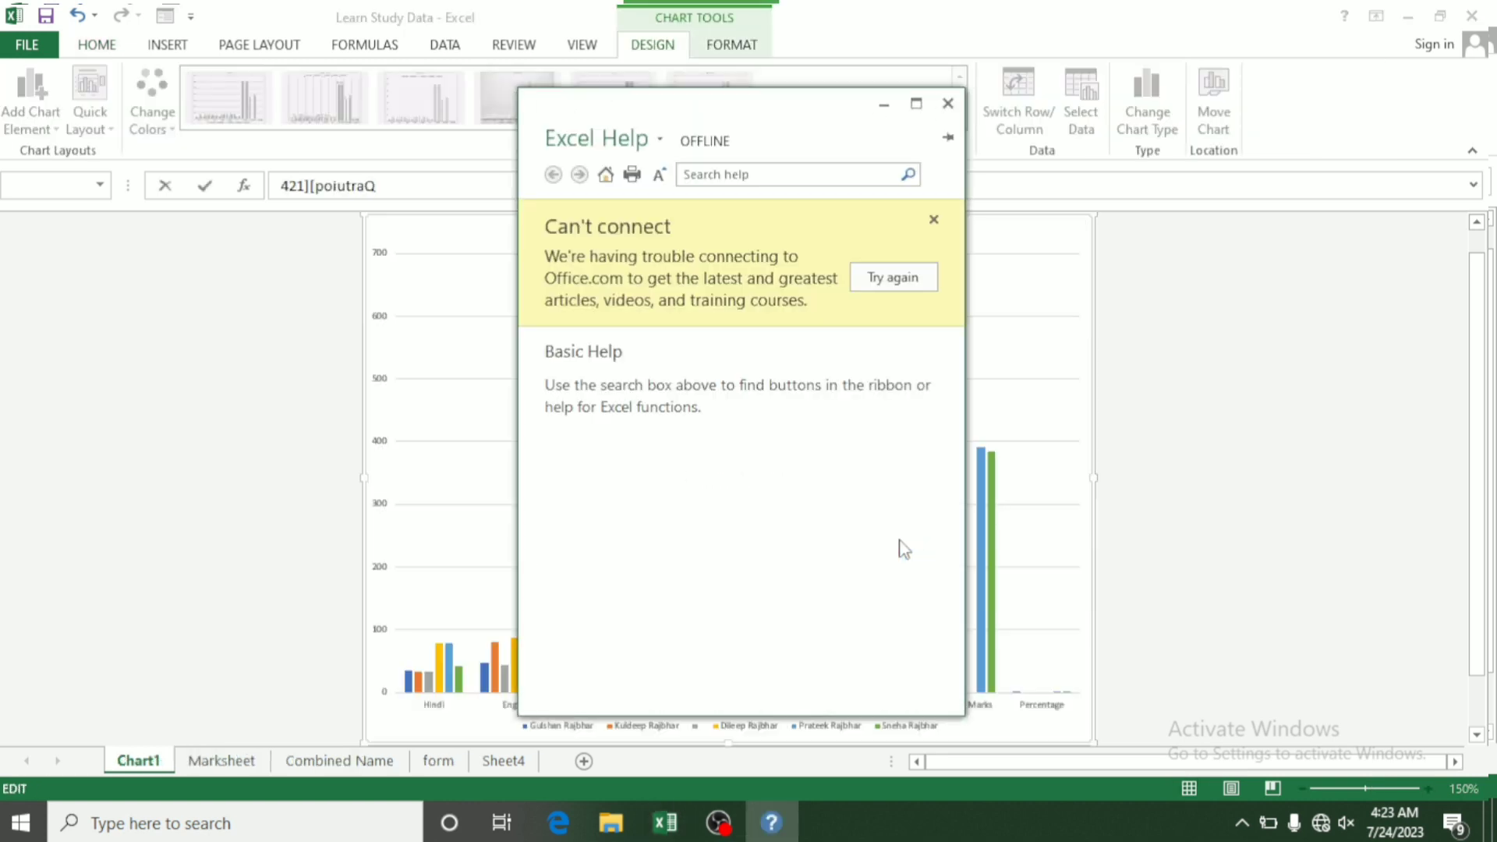
pyautogui.hotkey('alt', 'F4')
# Close the Learn Study Data workbook
pyautogui.hotkey('alt', 'F4')
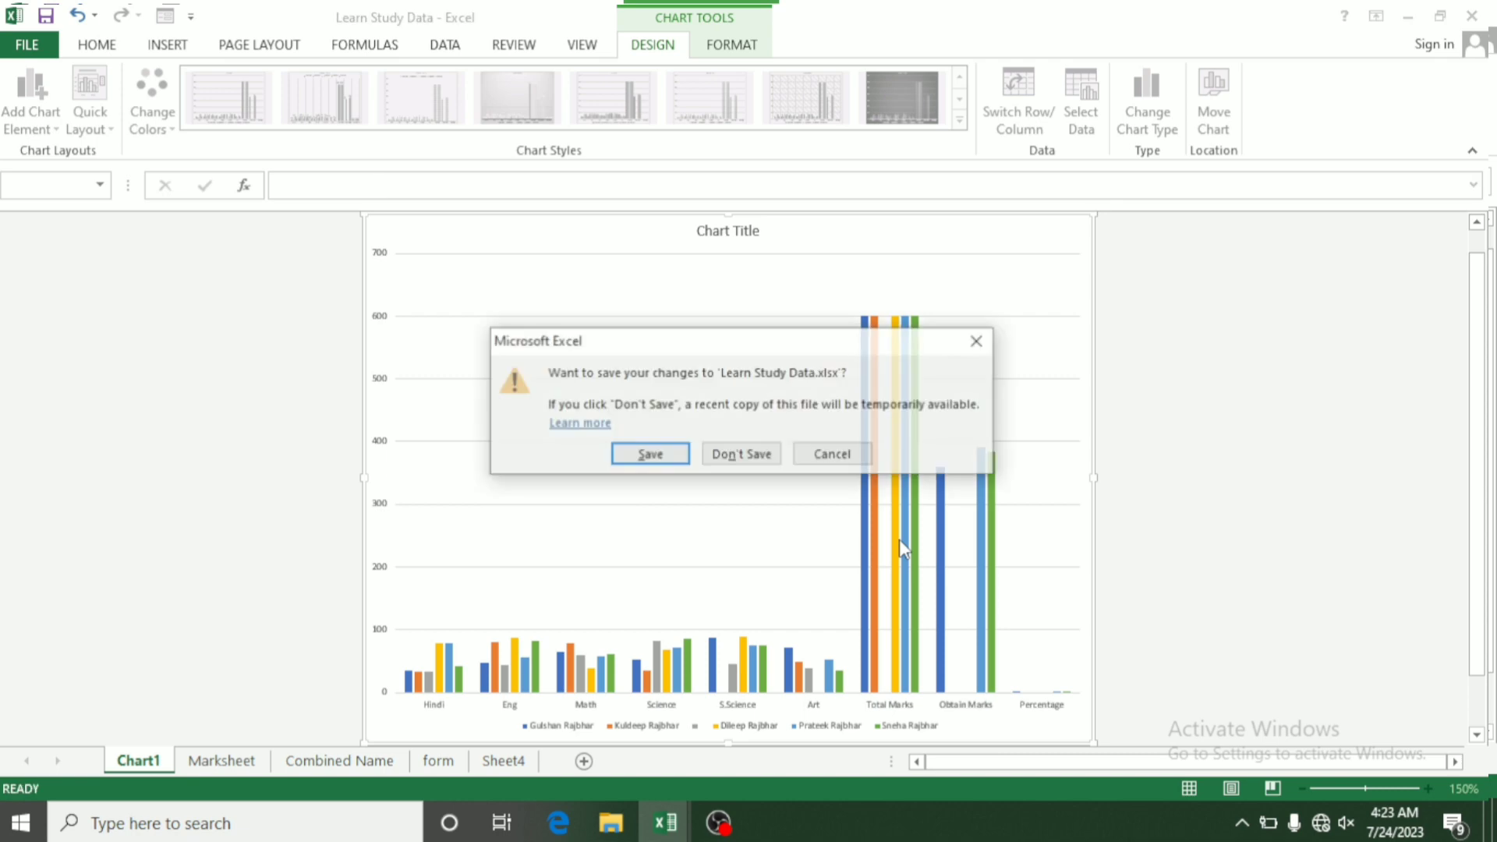
# Close the Learn Study Data workbook without saving its changes
pyautogui.press('Escape')
pyautogui.hotkey('alt', 'F4')
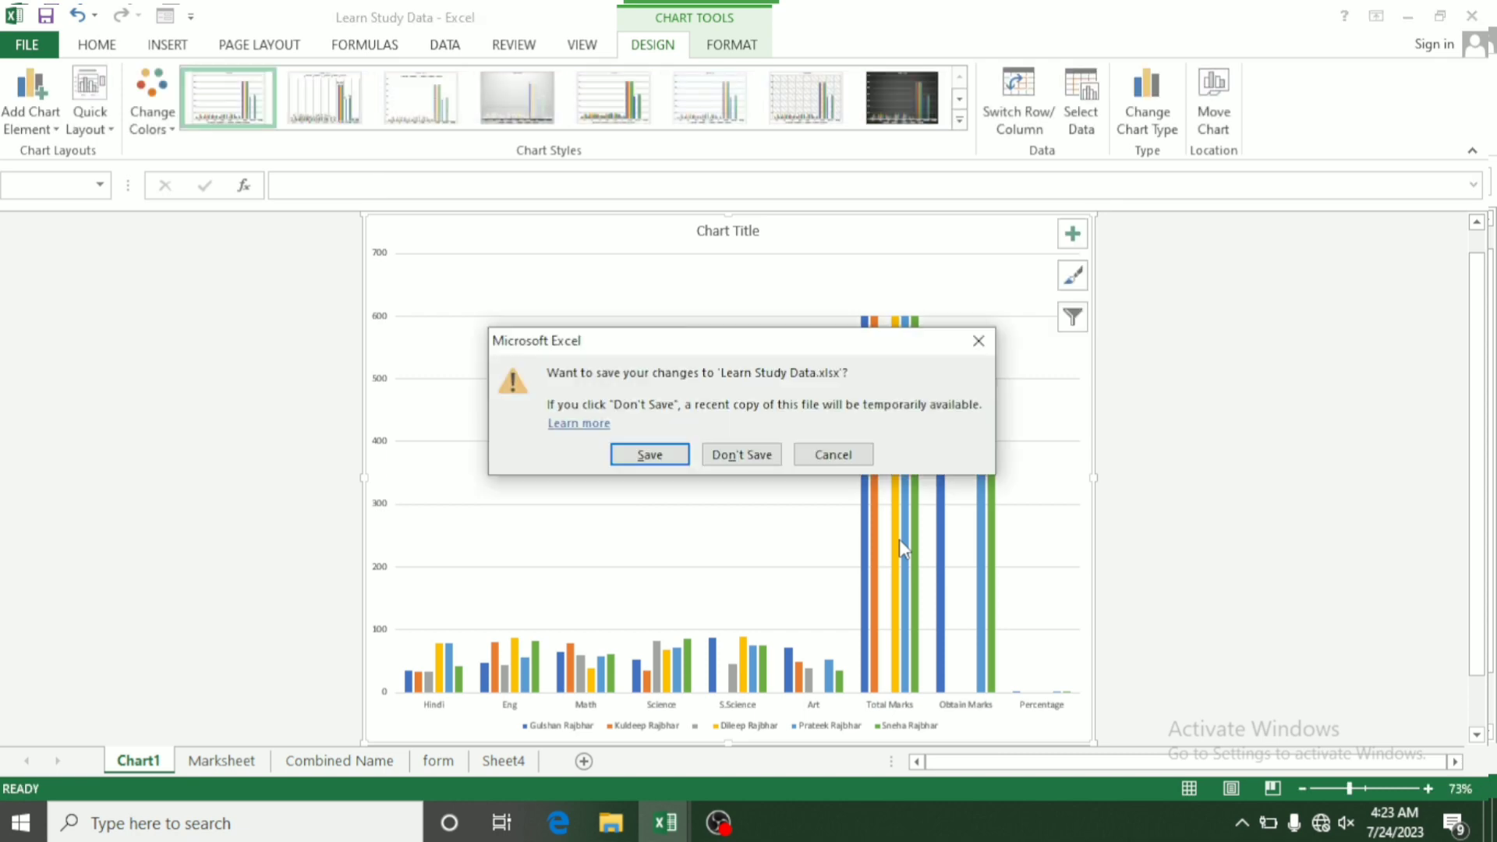
pyautogui.press('Tab')
pyautogui.press('Return')
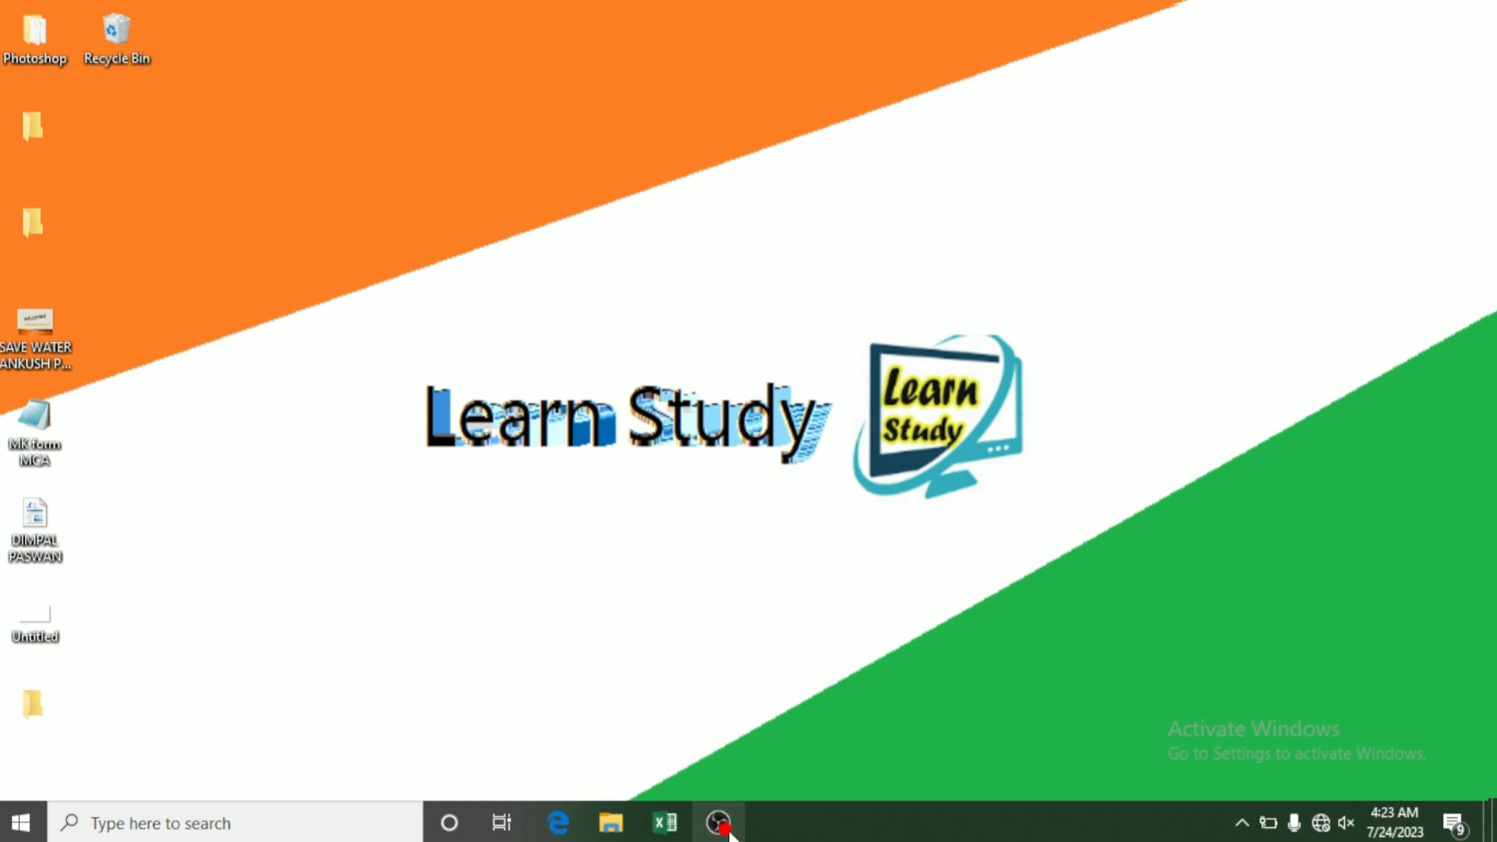
# Start Excel again and reopen the Learn Study Data workbook from the recent files
pyautogui.click(665, 825)
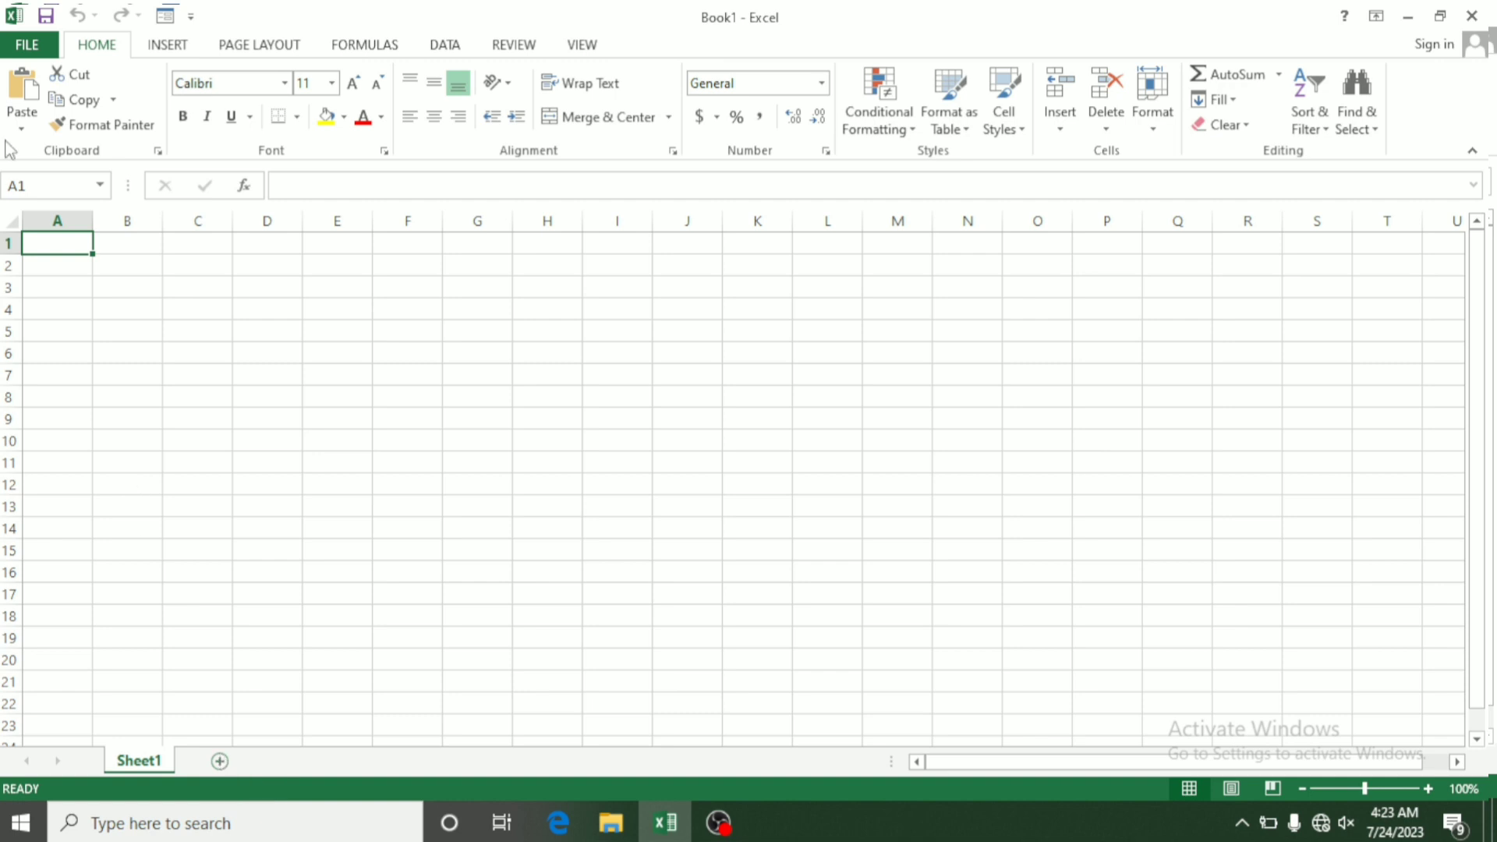
pyautogui.click(28, 45)
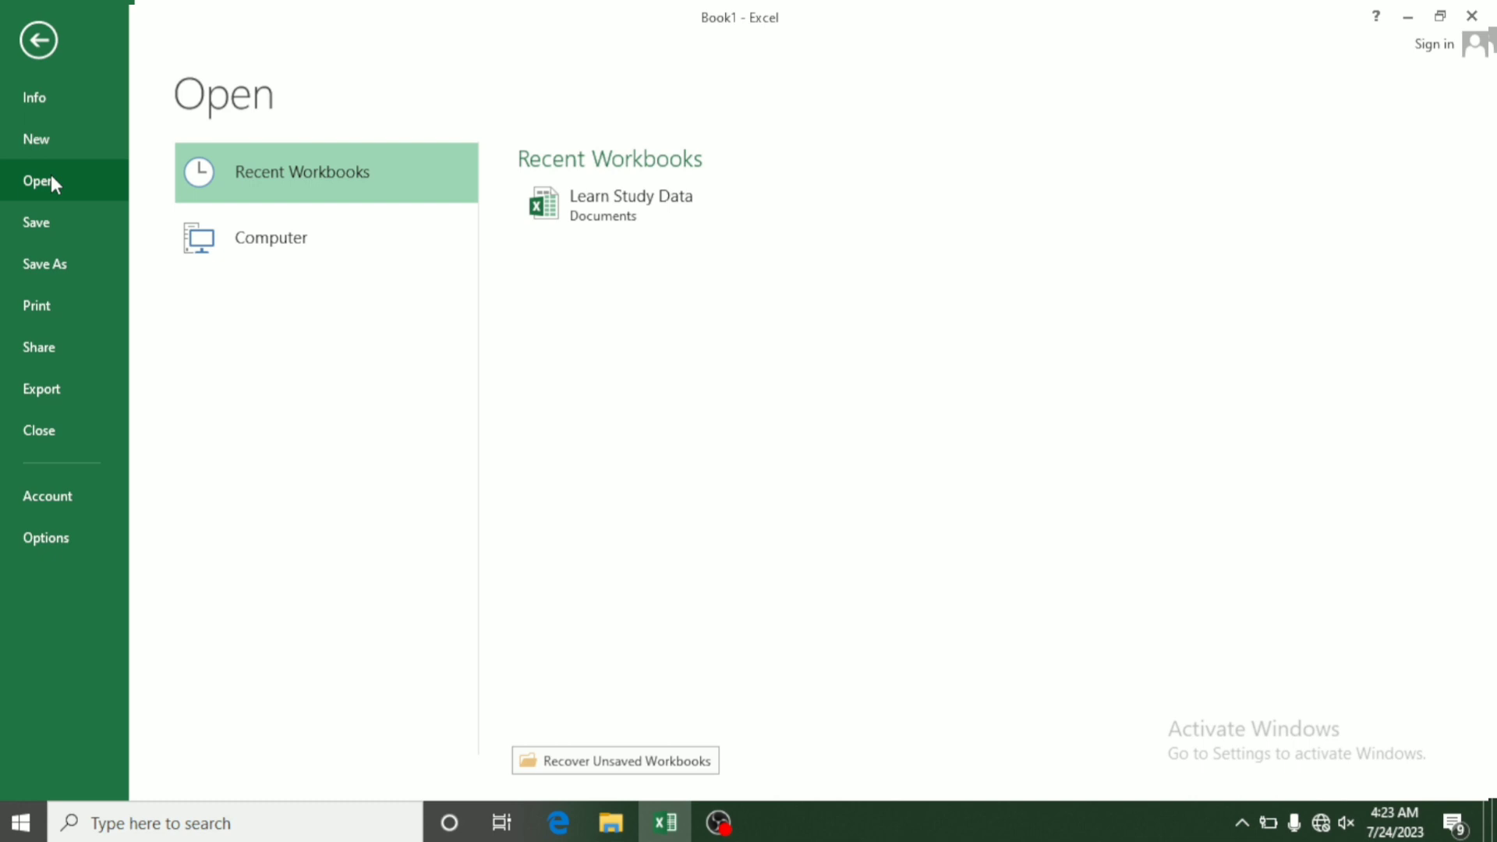
pyautogui.click(578, 204)
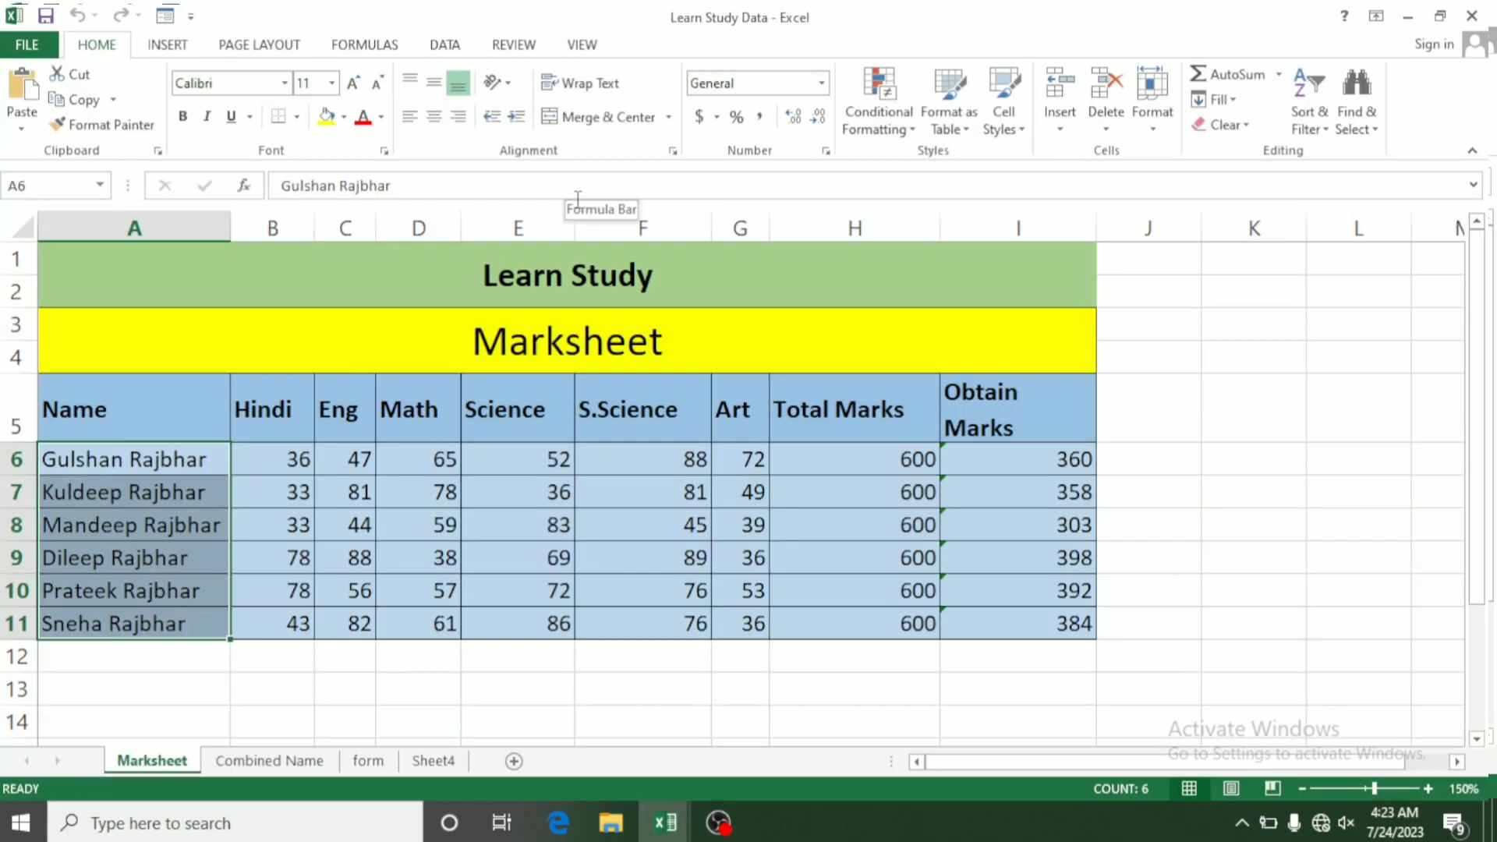
pyautogui.click(990, 539)
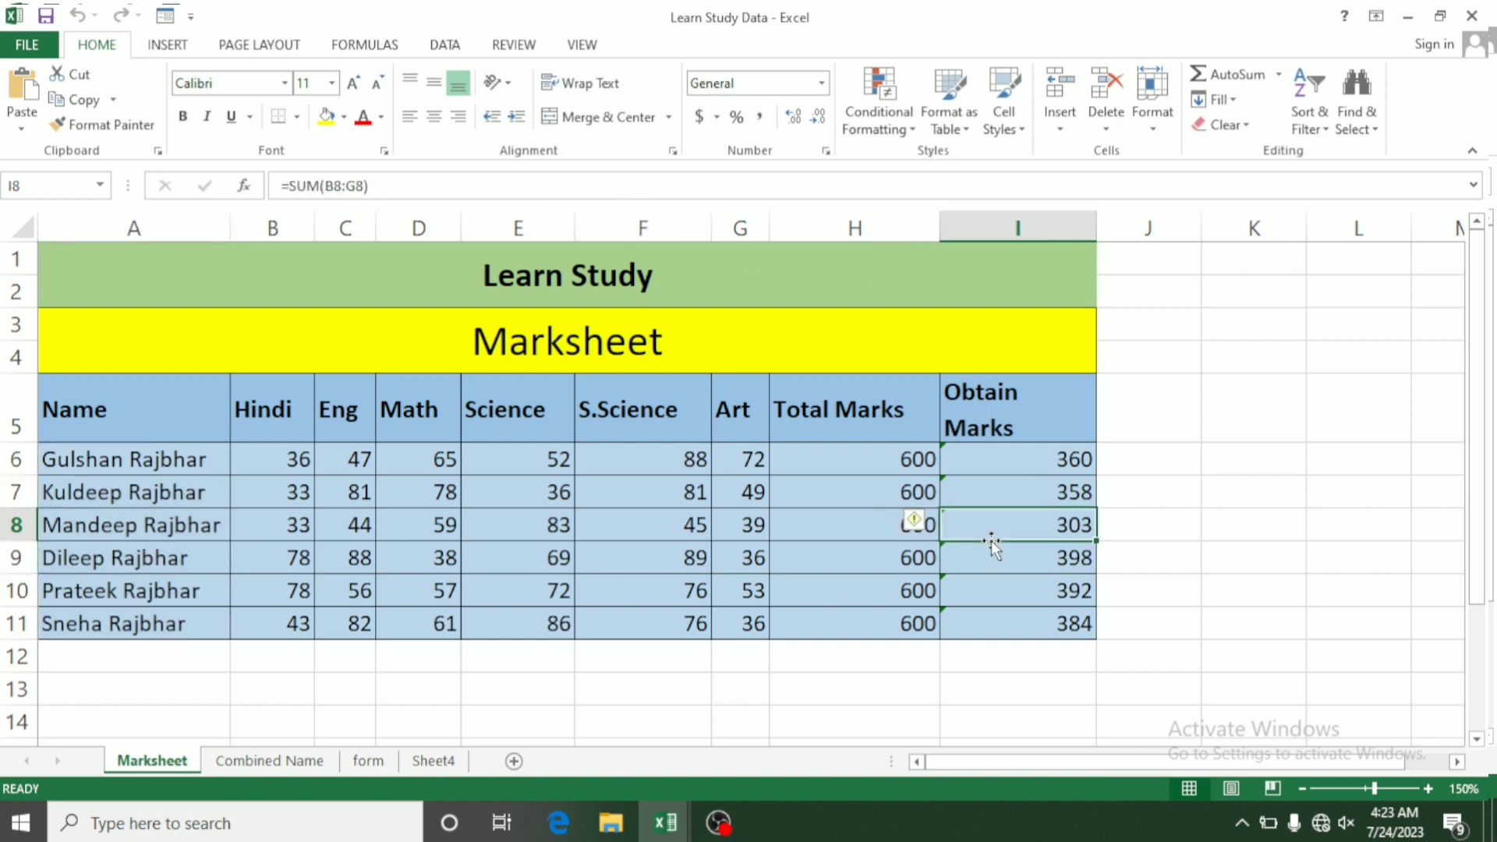
pyautogui.click(1209, 461)
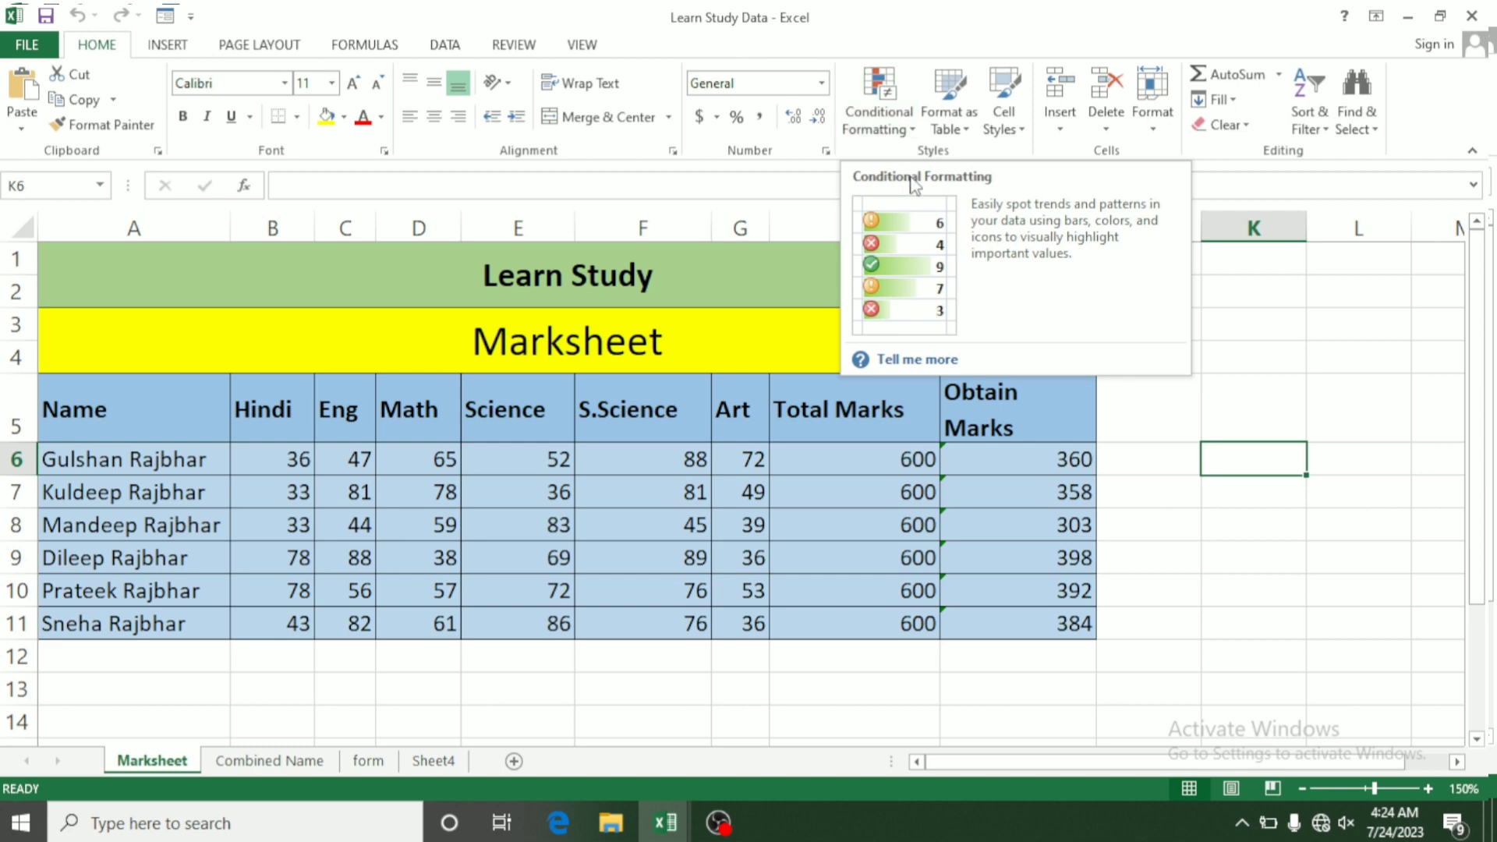
# Add a Greater Than 200 highlight rule to the Obtain Marks values in I6:I11 using Green Fill with Dark Green Text
pyautogui.click(982, 457)
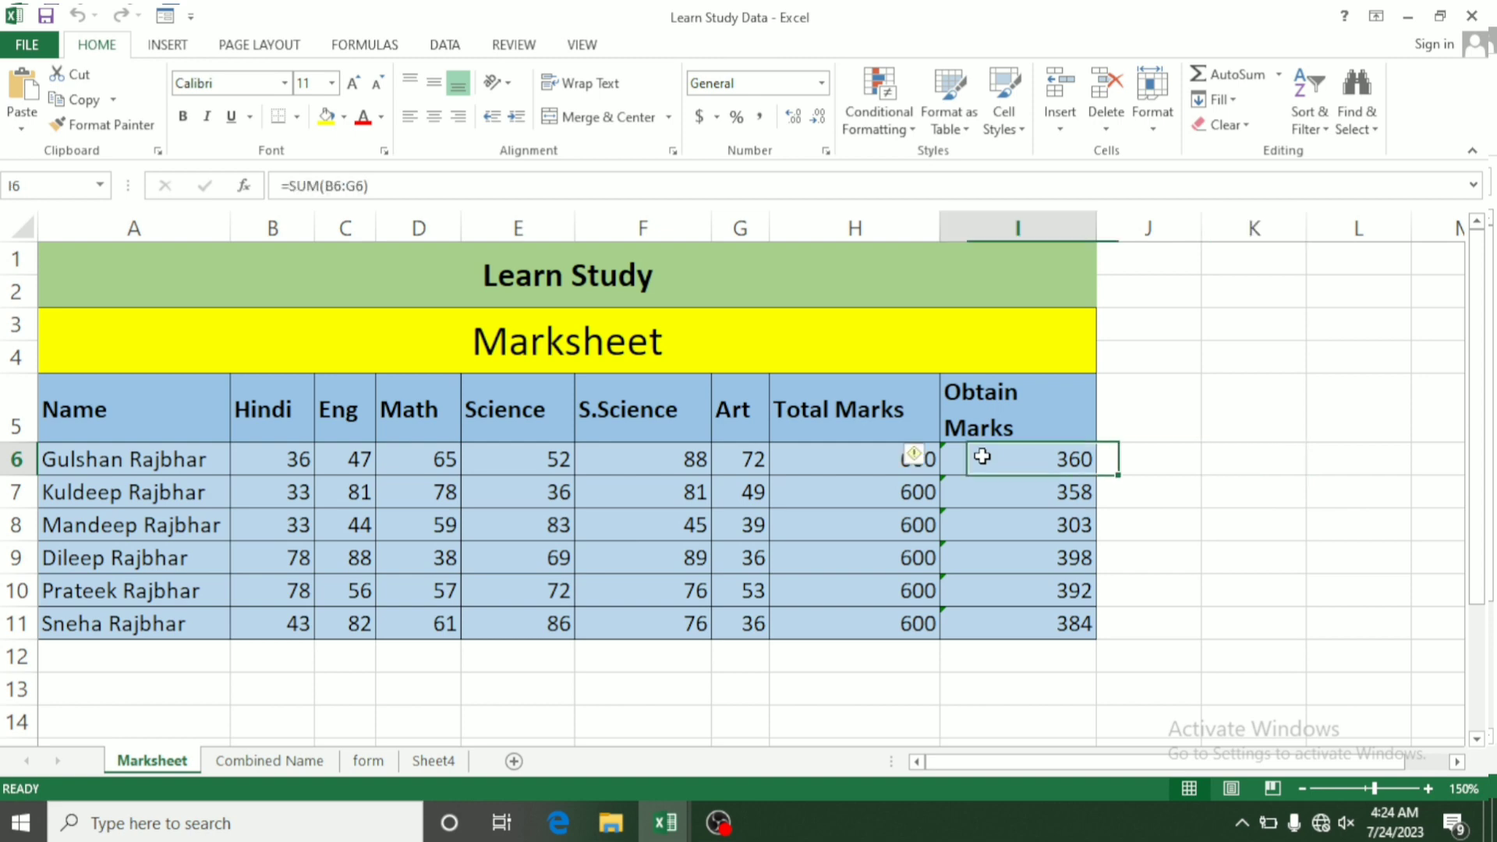
pyautogui.moveTo(982, 458); pyautogui.dragTo(986, 644)
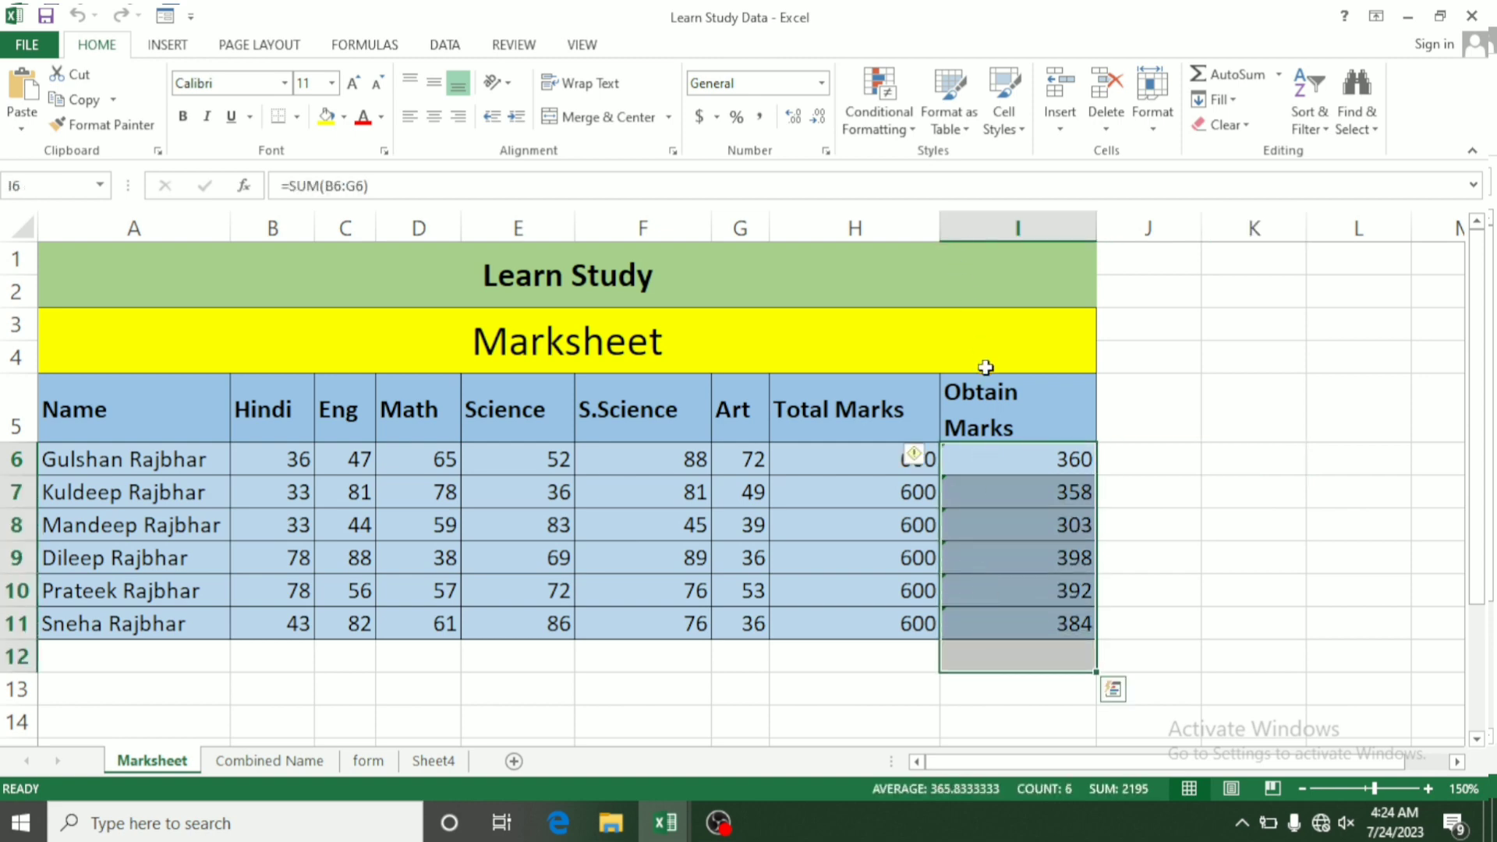
pyautogui.hotkey('shift', 'Up')
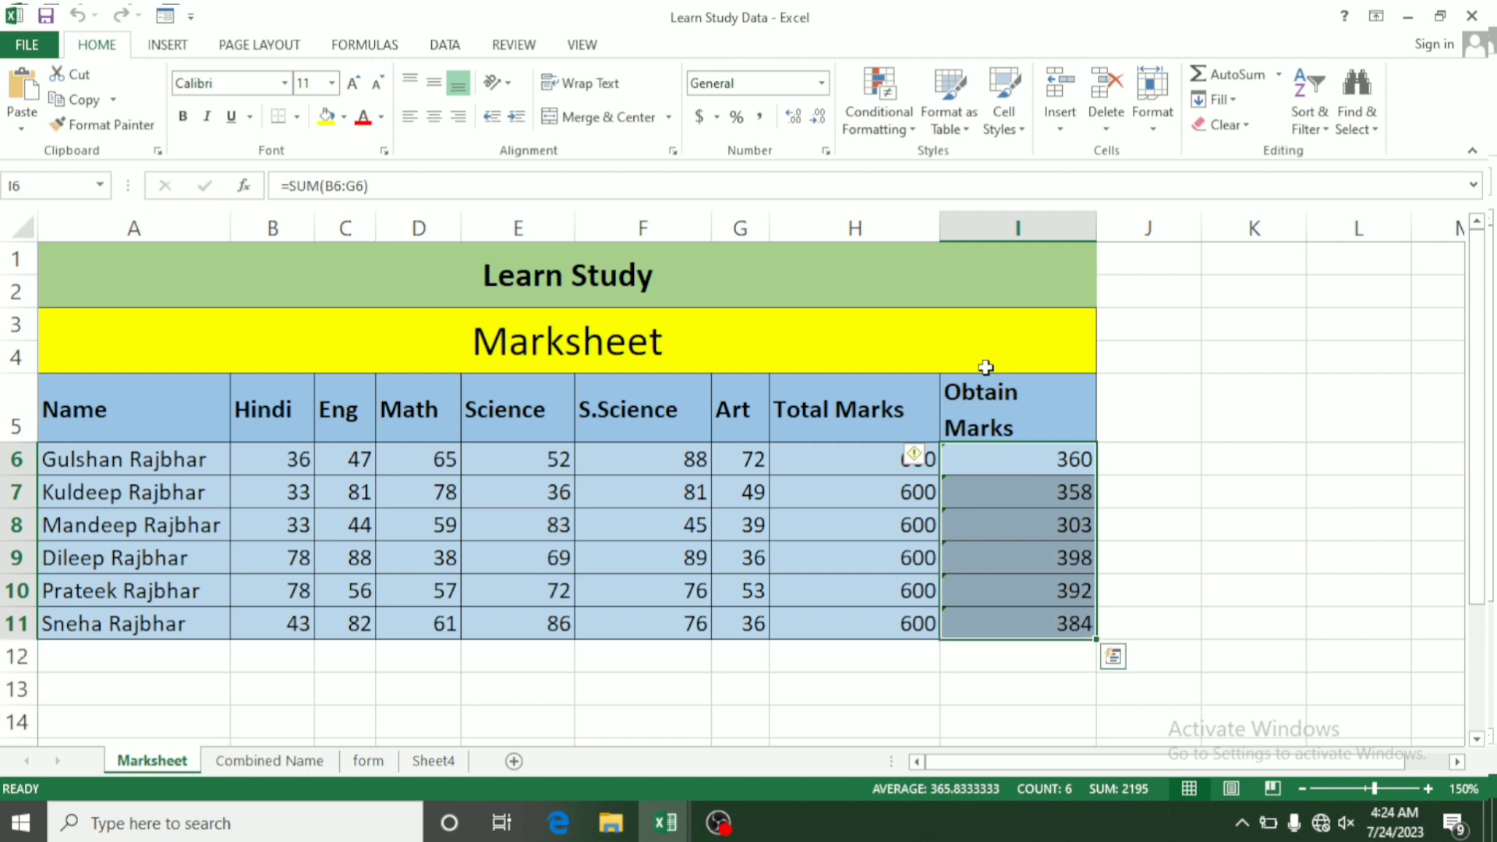
pyautogui.click(901, 137)
pyautogui.moveTo(926, 168)
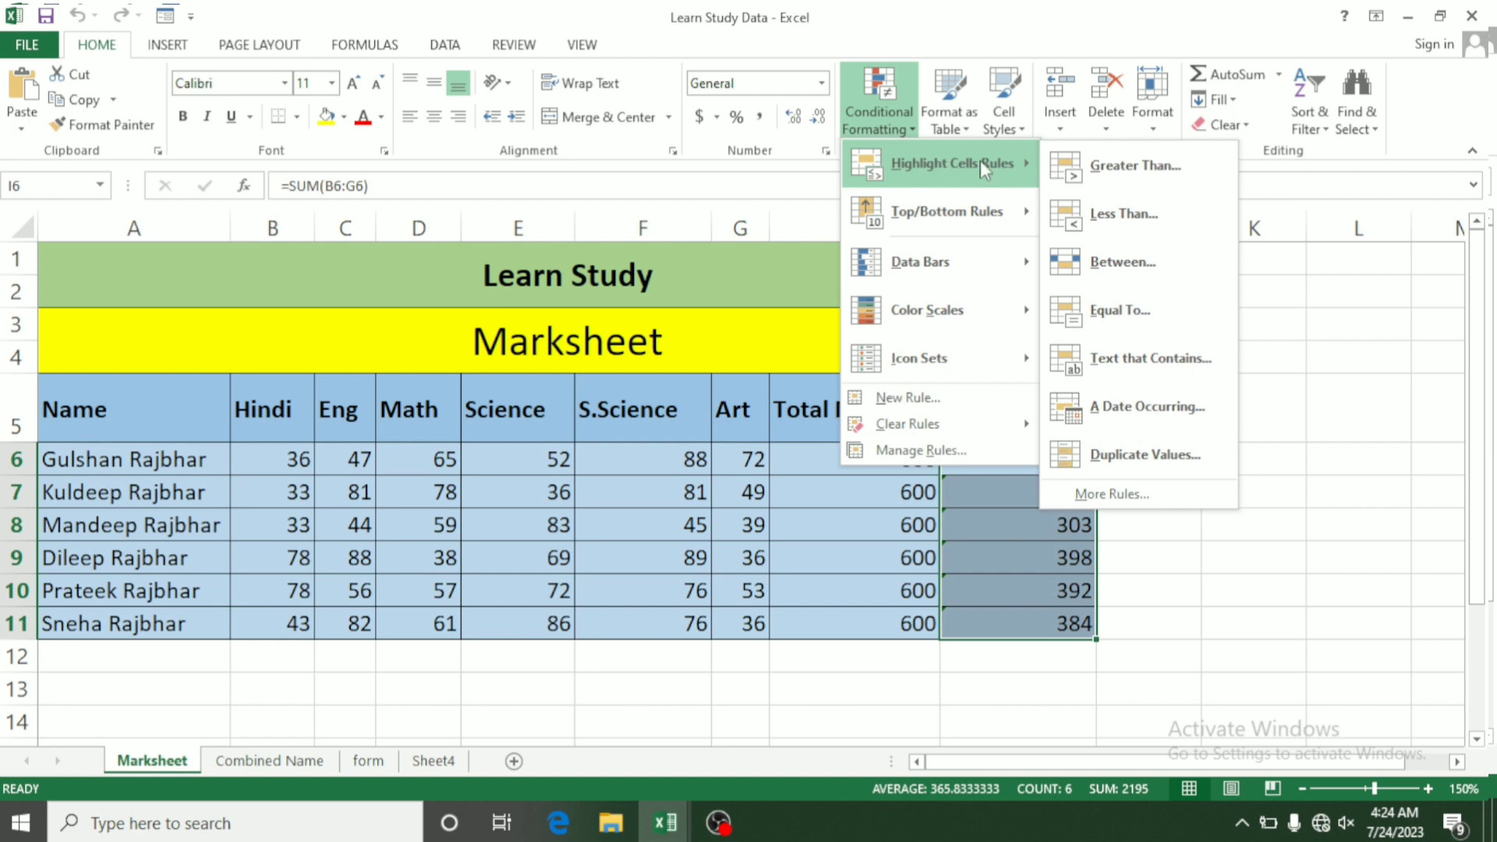
pyautogui.click(1110, 167)
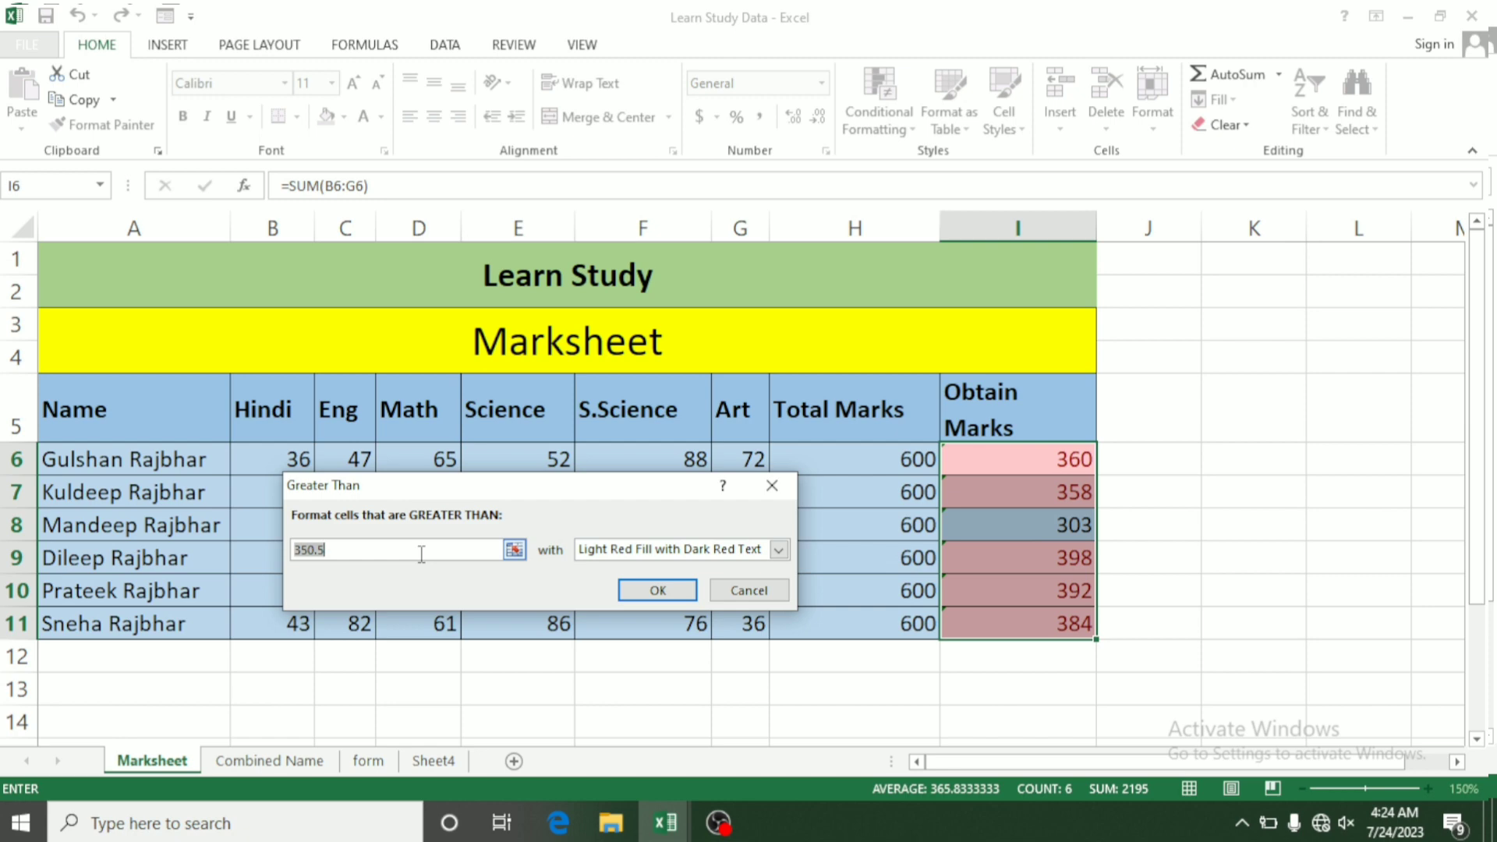
pyautogui.write('200')
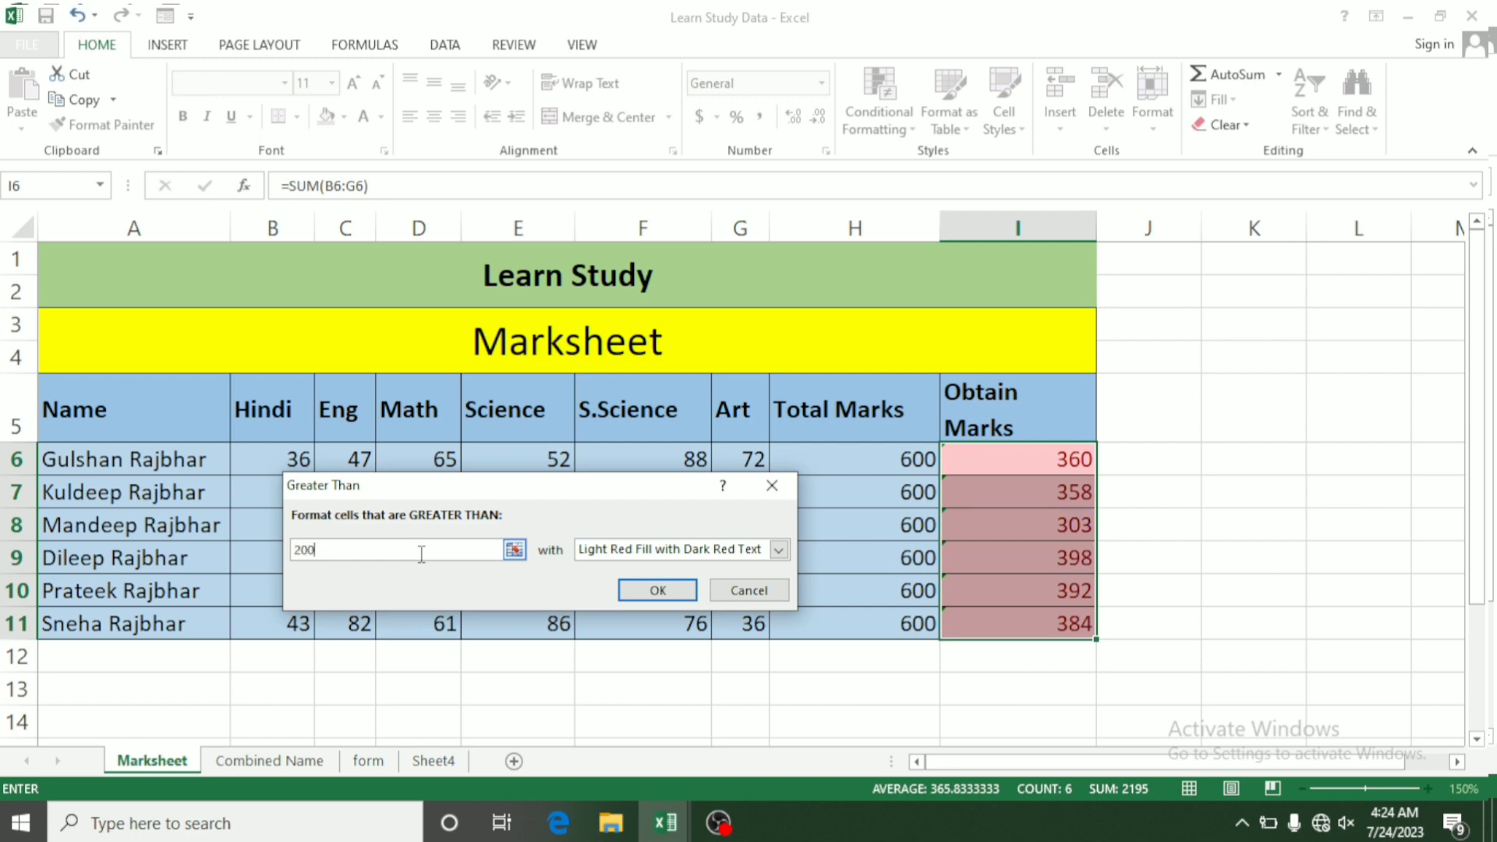
pyautogui.click(780, 552)
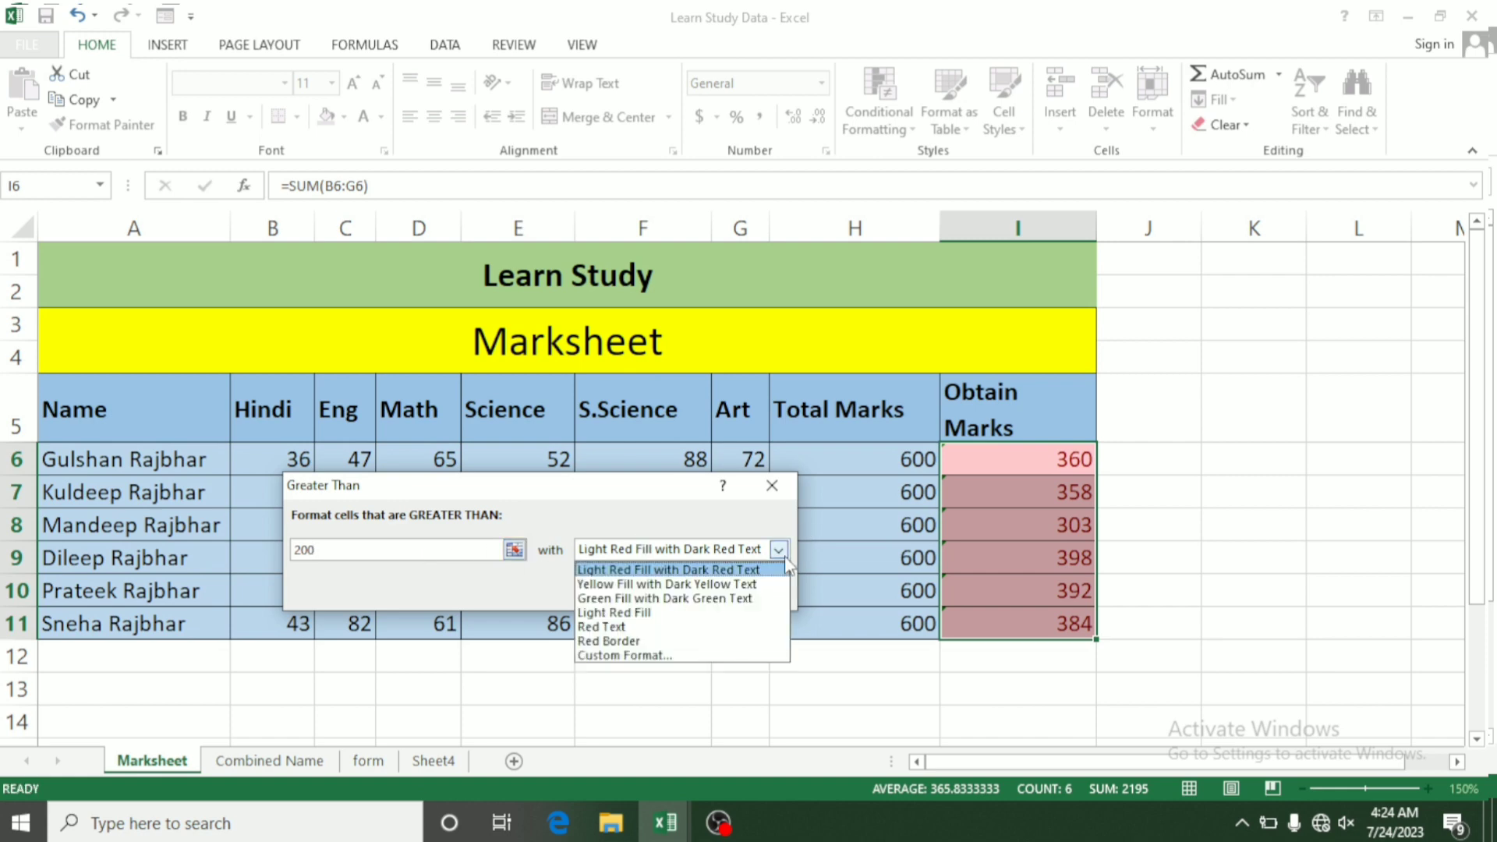
pyautogui.click(664, 599)
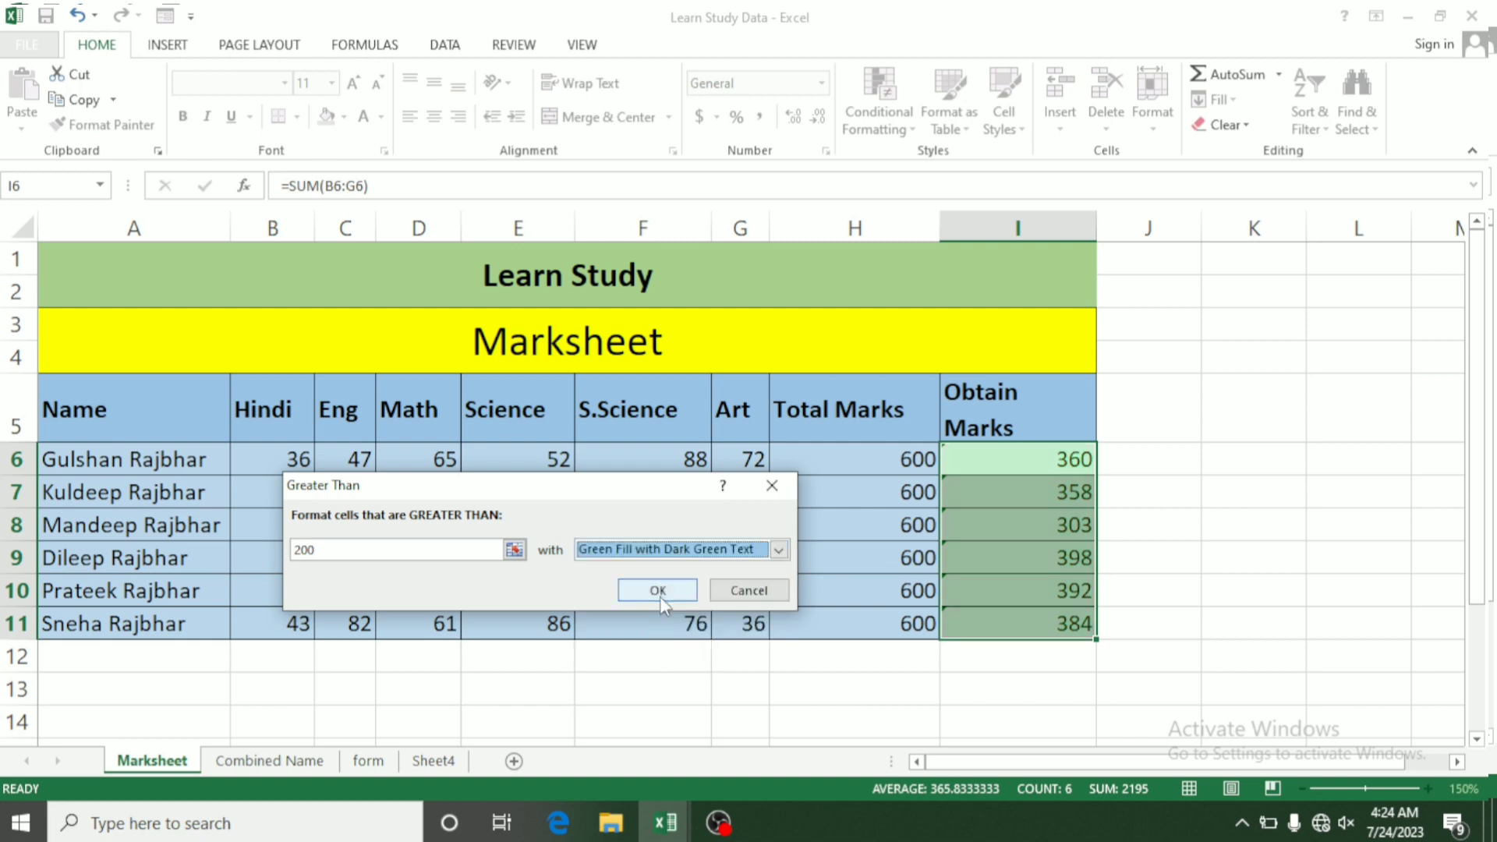
pyautogui.click(659, 592)
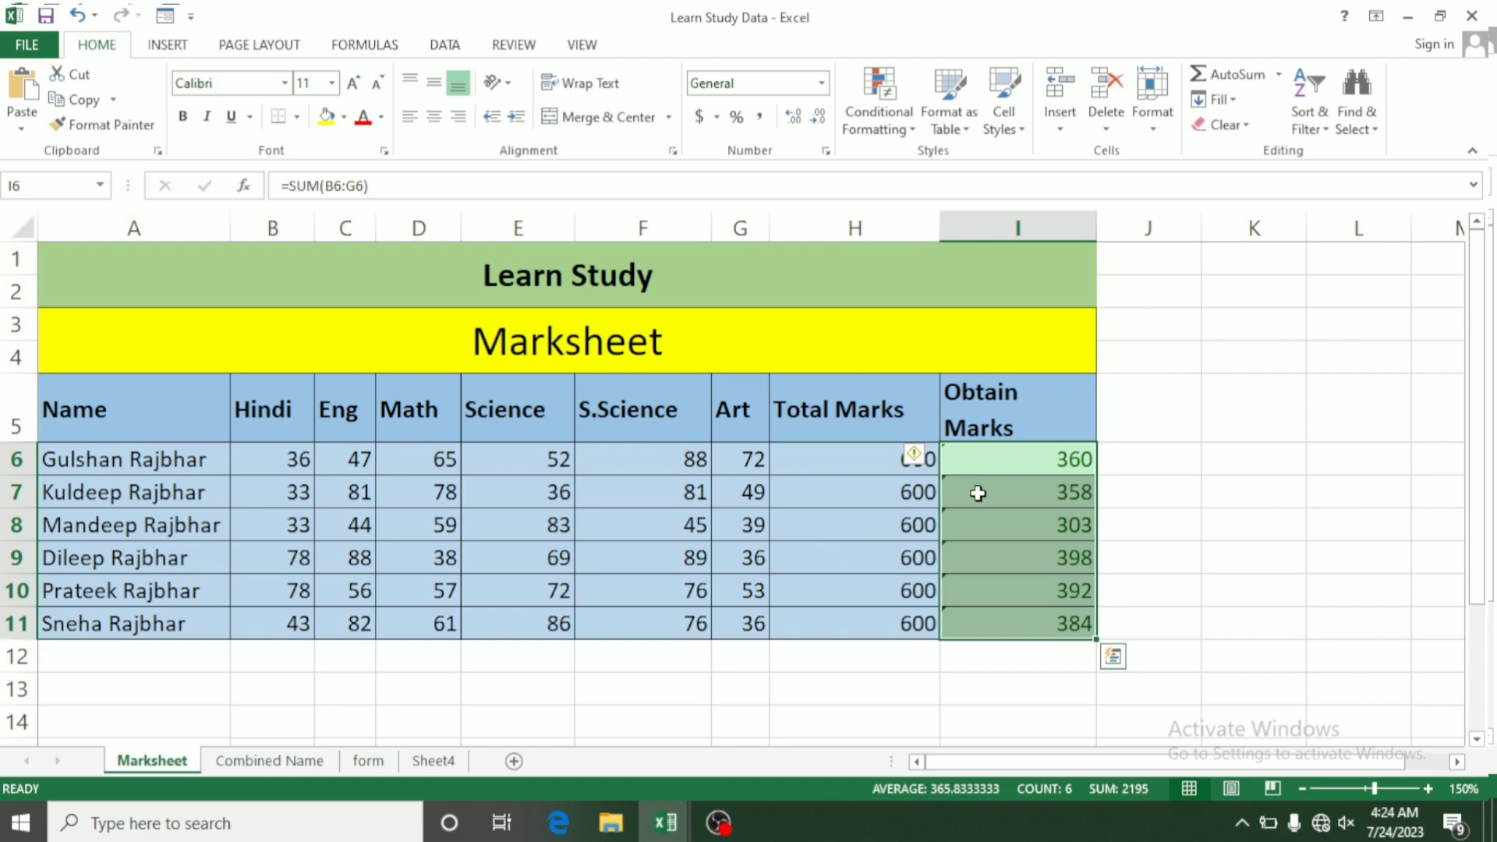
# Set the Obtain Marks value in cell I8 to 199
pyautogui.click(1027, 518)
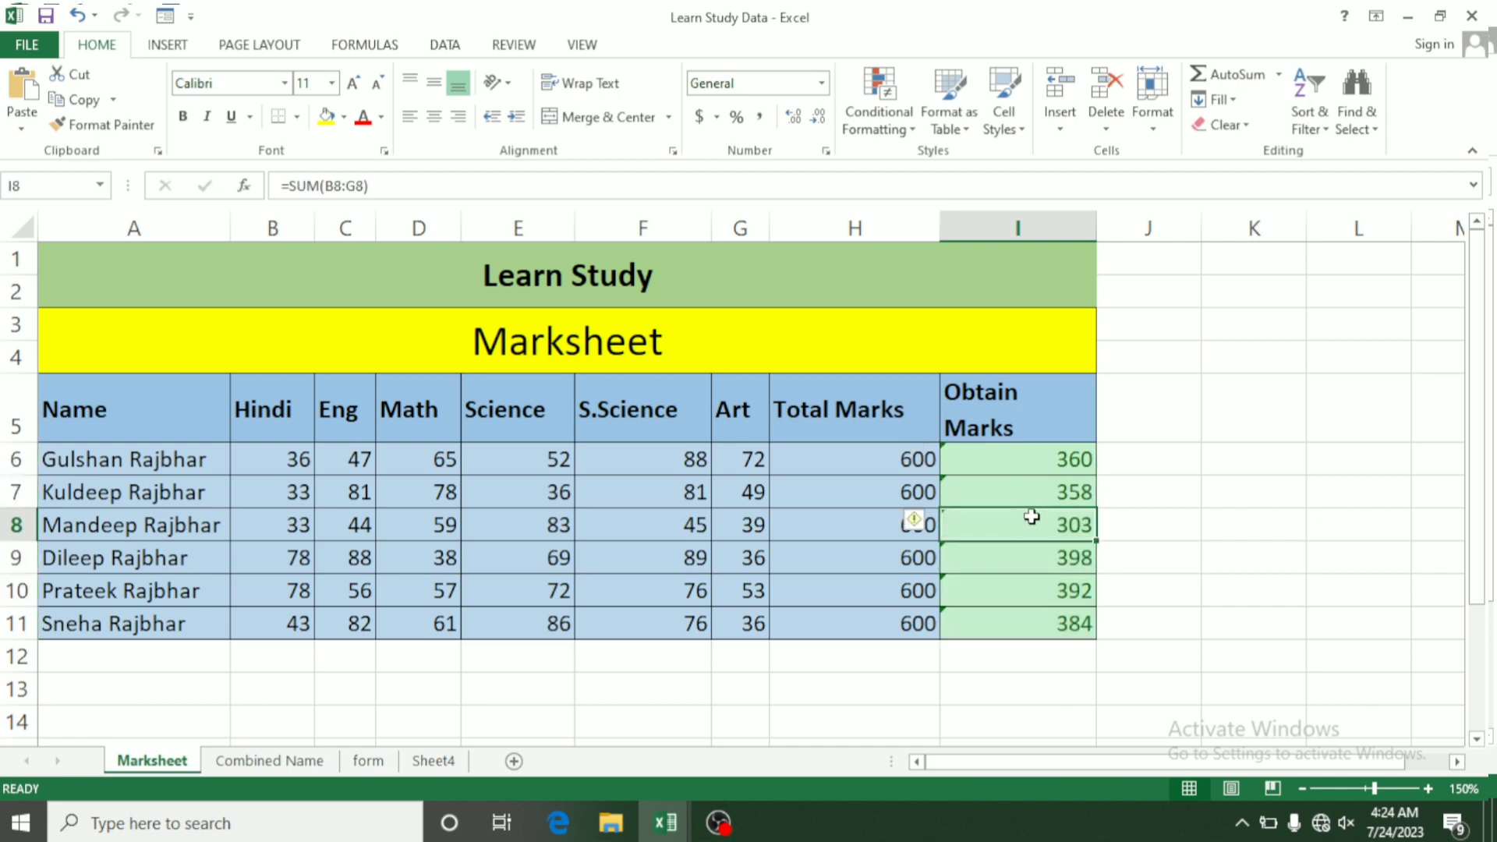
pyautogui.write('199')
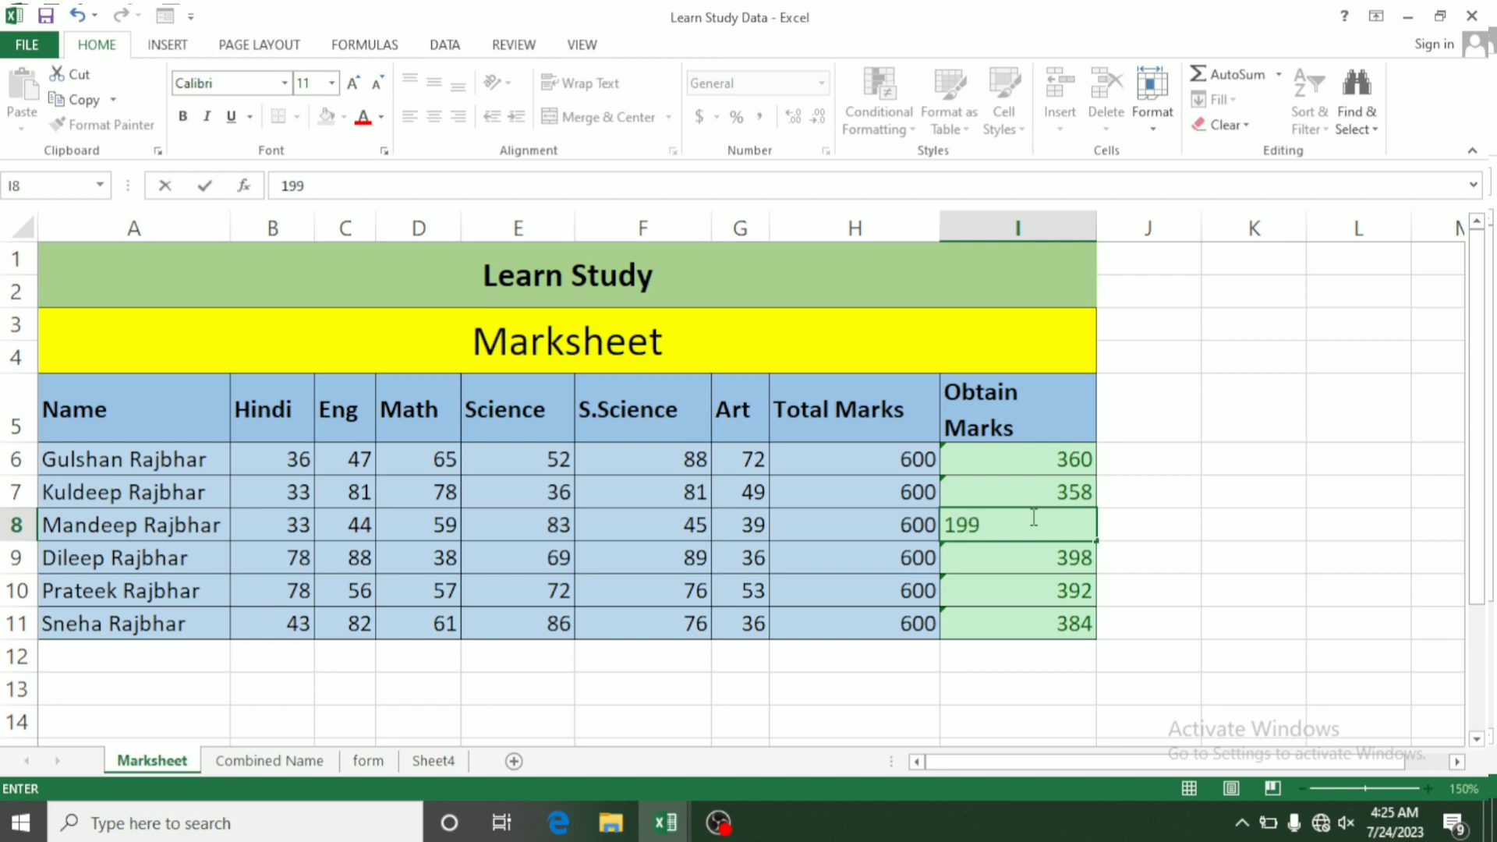
pyautogui.press('Return')
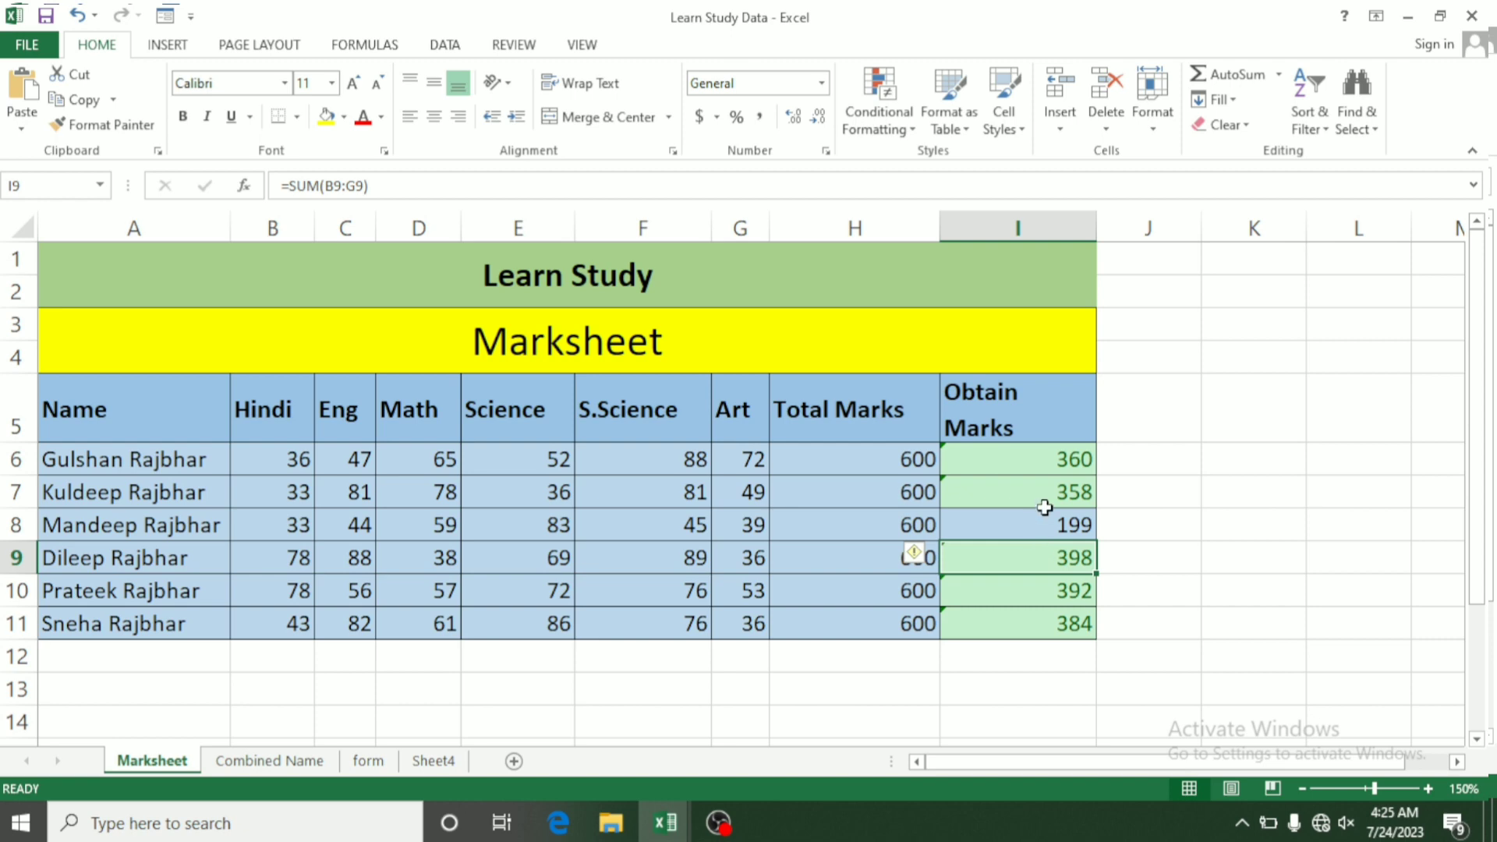
# Add a Less Than 200 highlight rule to I6:I11 using Light Red Fill with Dark Red Text
pyautogui.moveTo(1037, 466); pyautogui.dragTo(1046, 615)
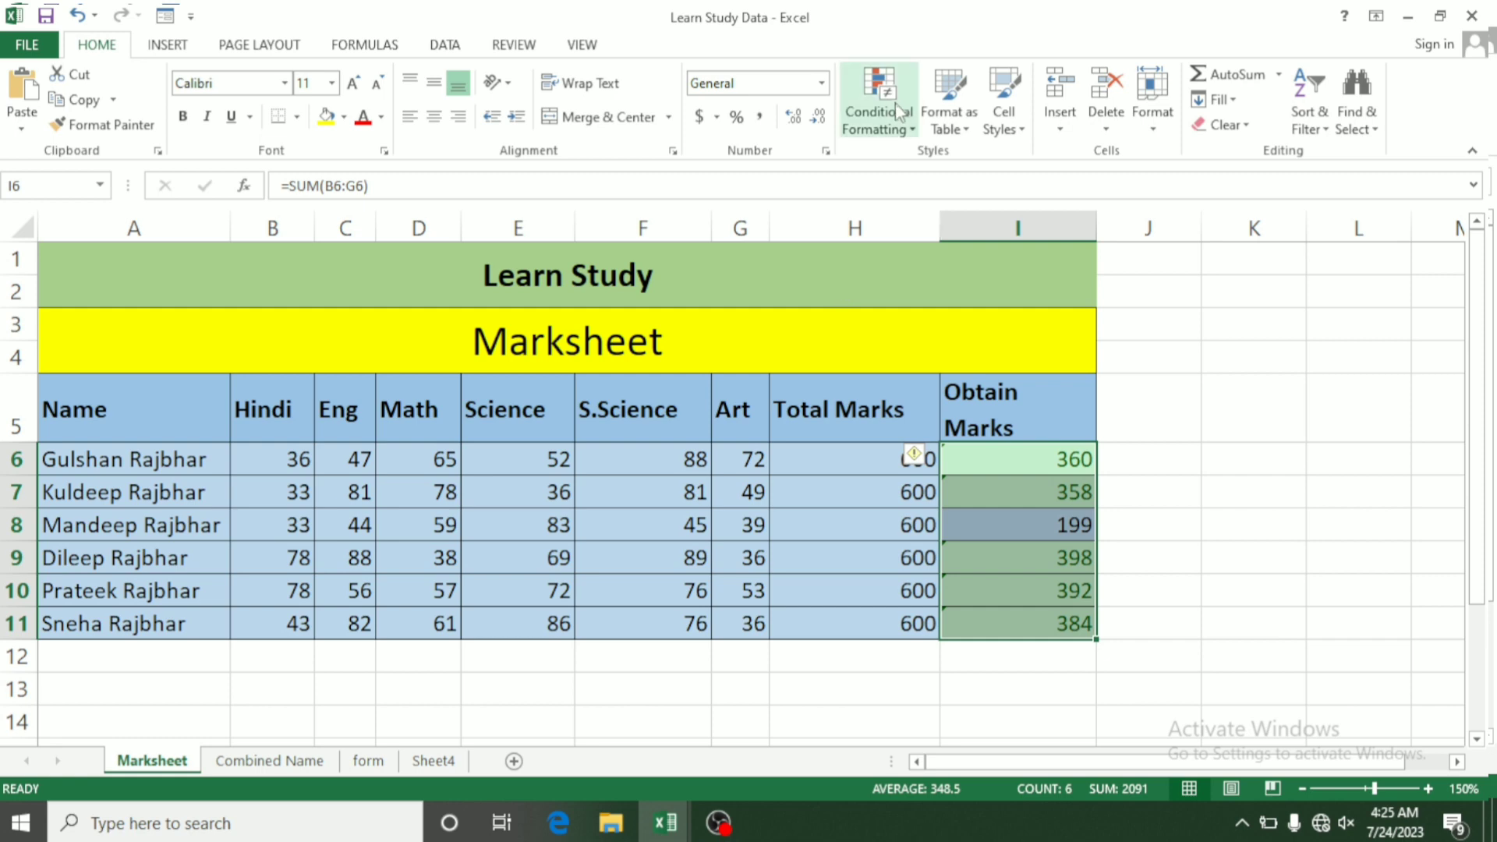
pyautogui.click(897, 125)
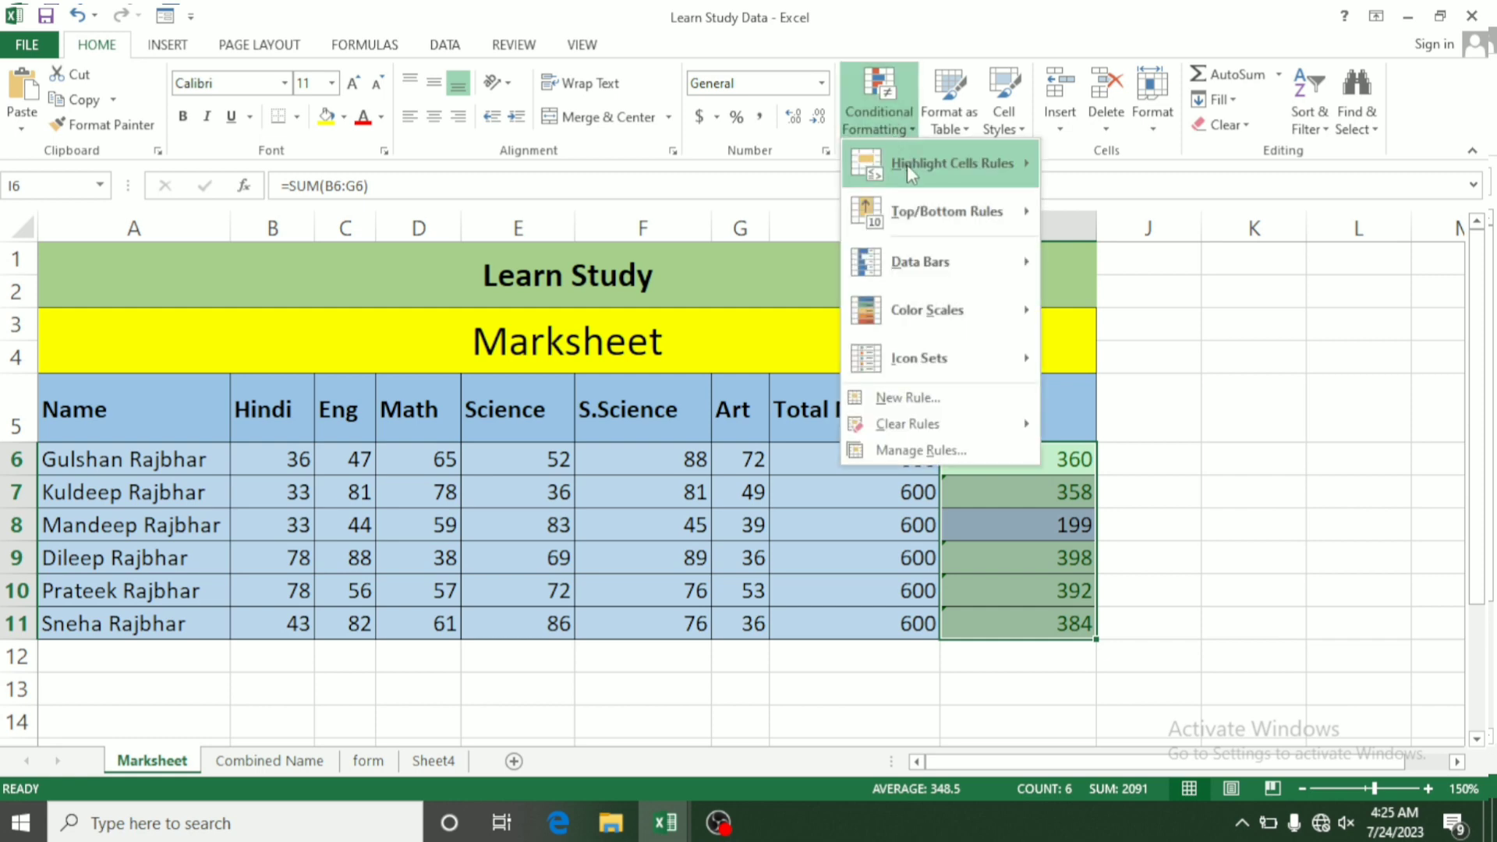
pyautogui.moveTo(914, 173)
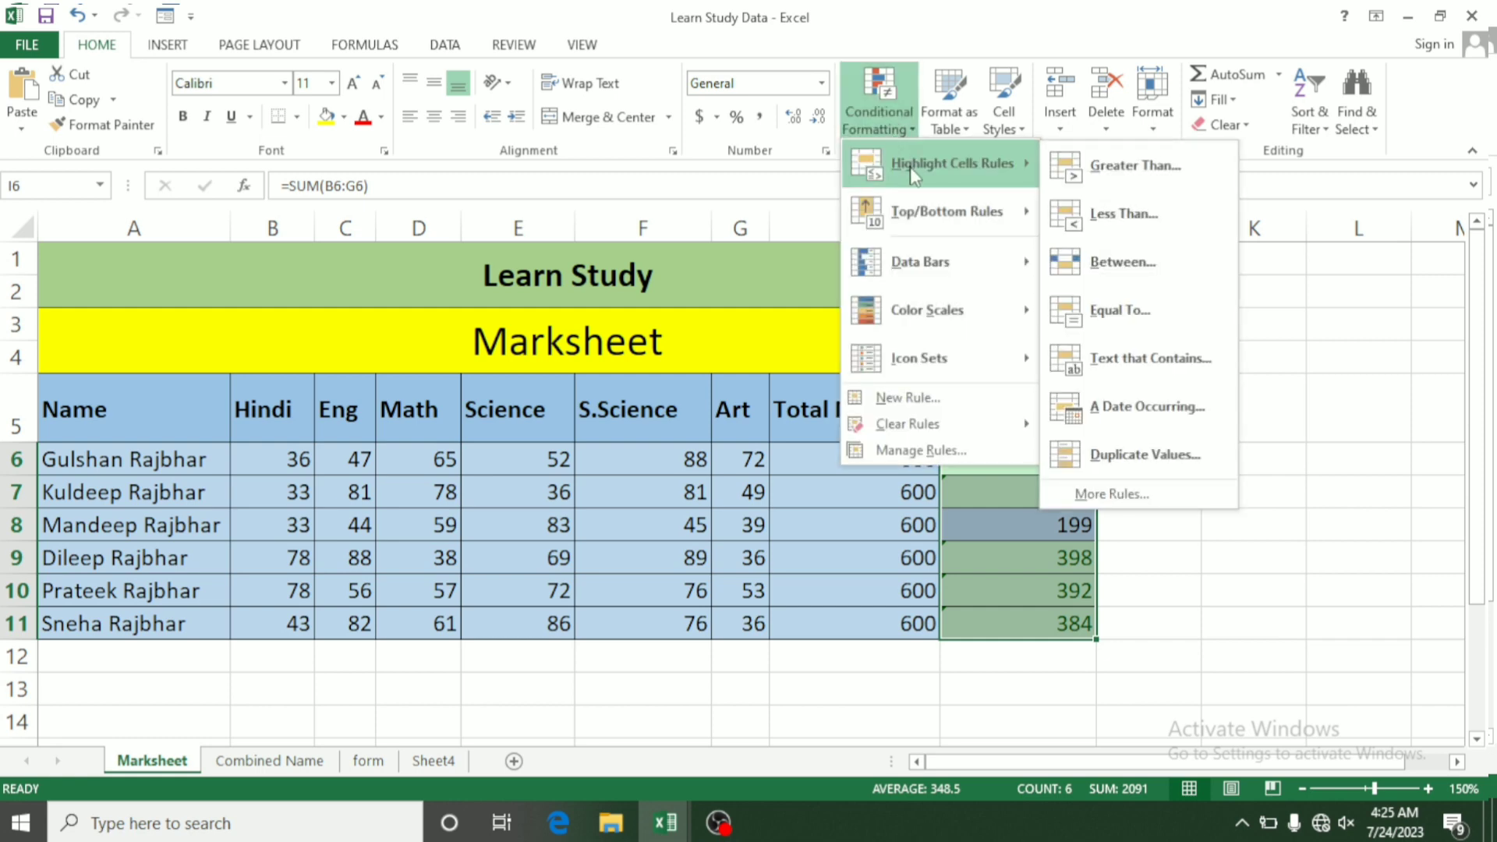
pyautogui.click(1089, 210)
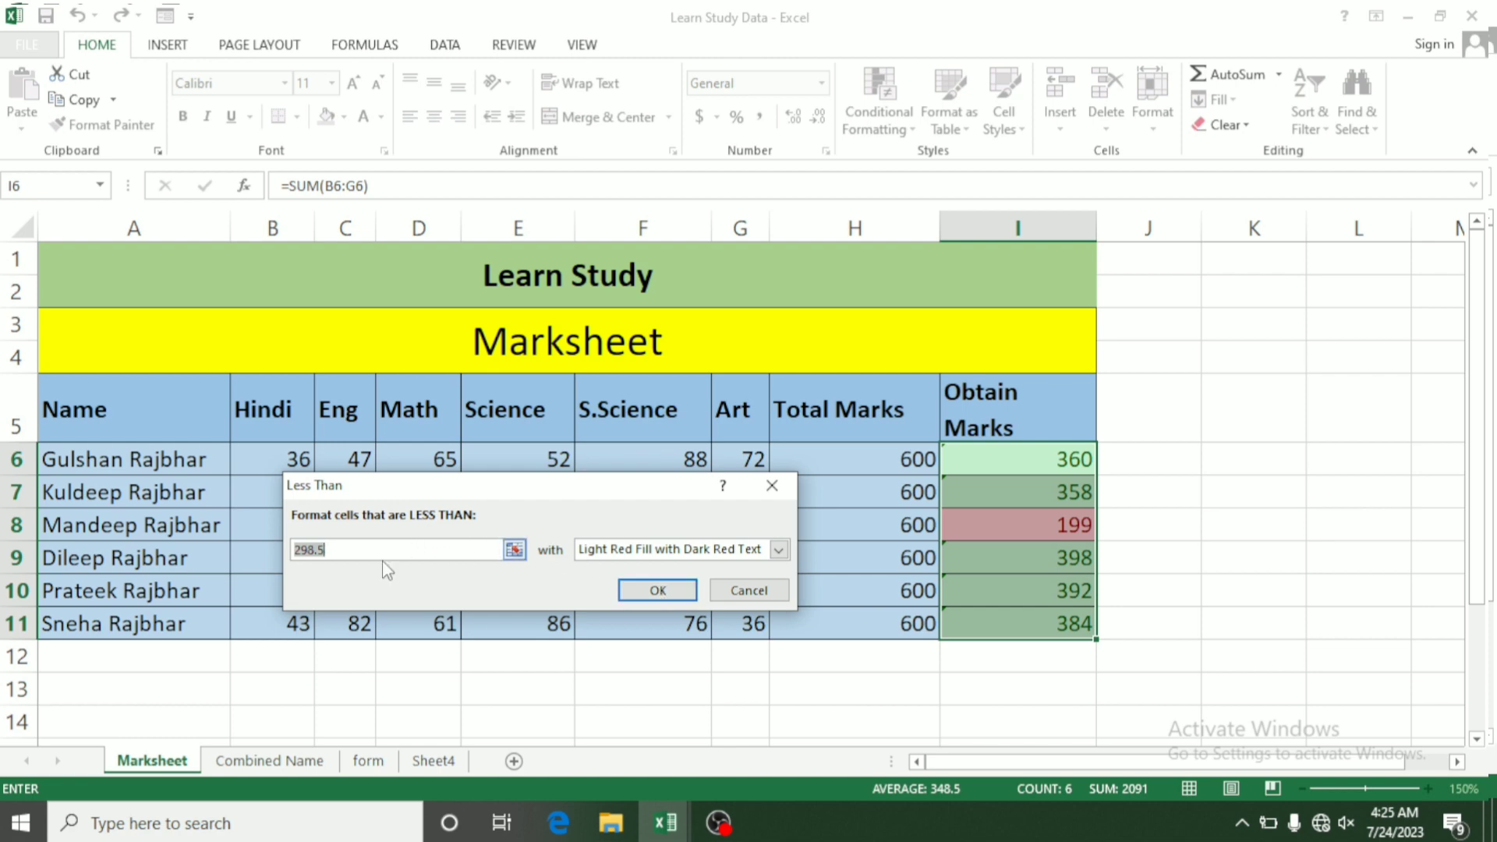
pyautogui.press('BackSpace')
pyautogui.write('2')
pyautogui.write('00')
pyautogui.click(645, 591)
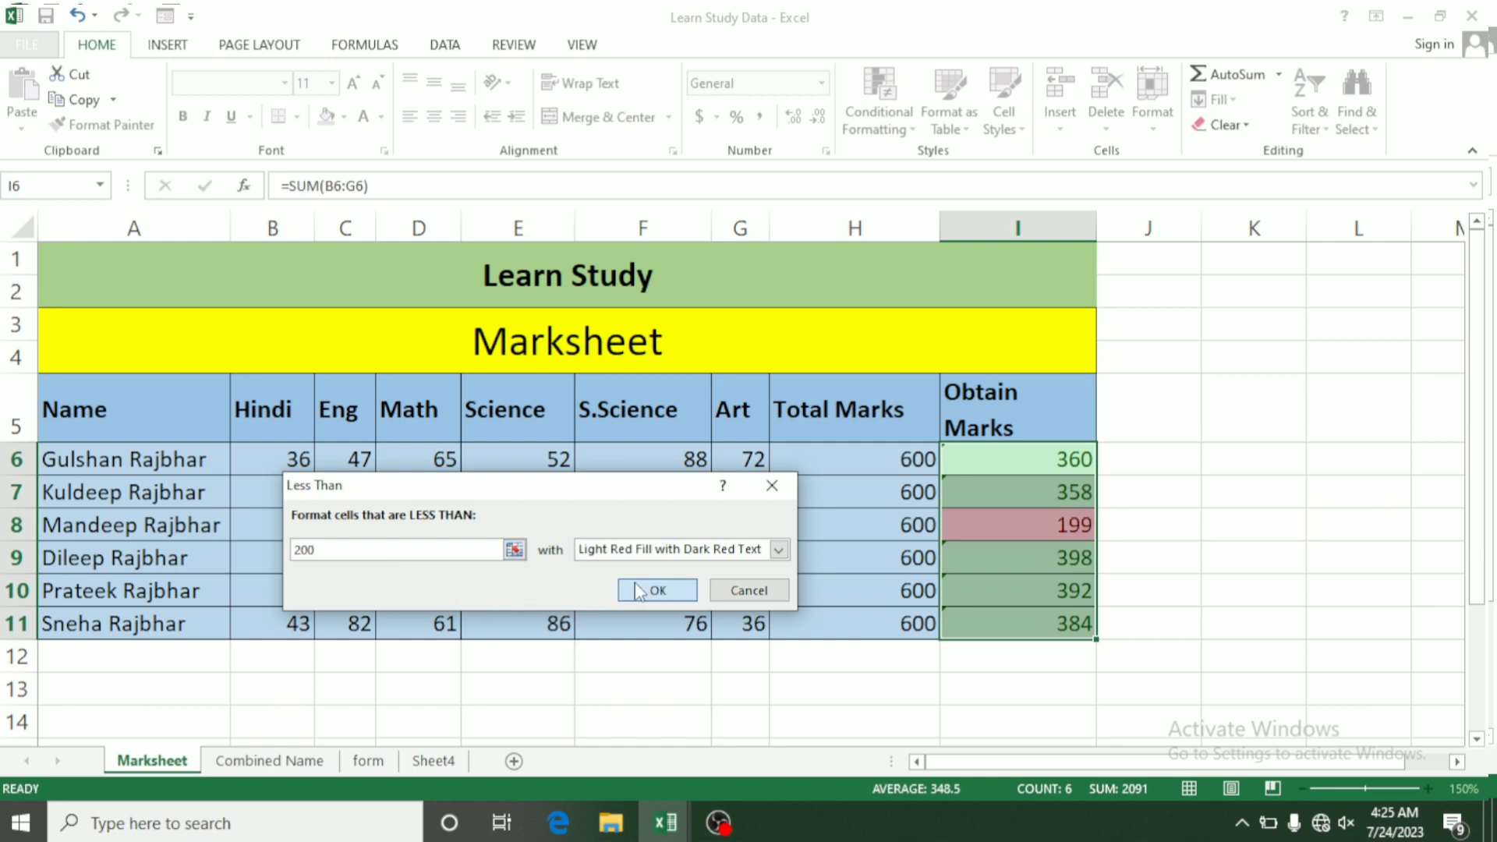
# Set the Obtain Marks value in cell I10 to 198
pyautogui.click(1026, 577)
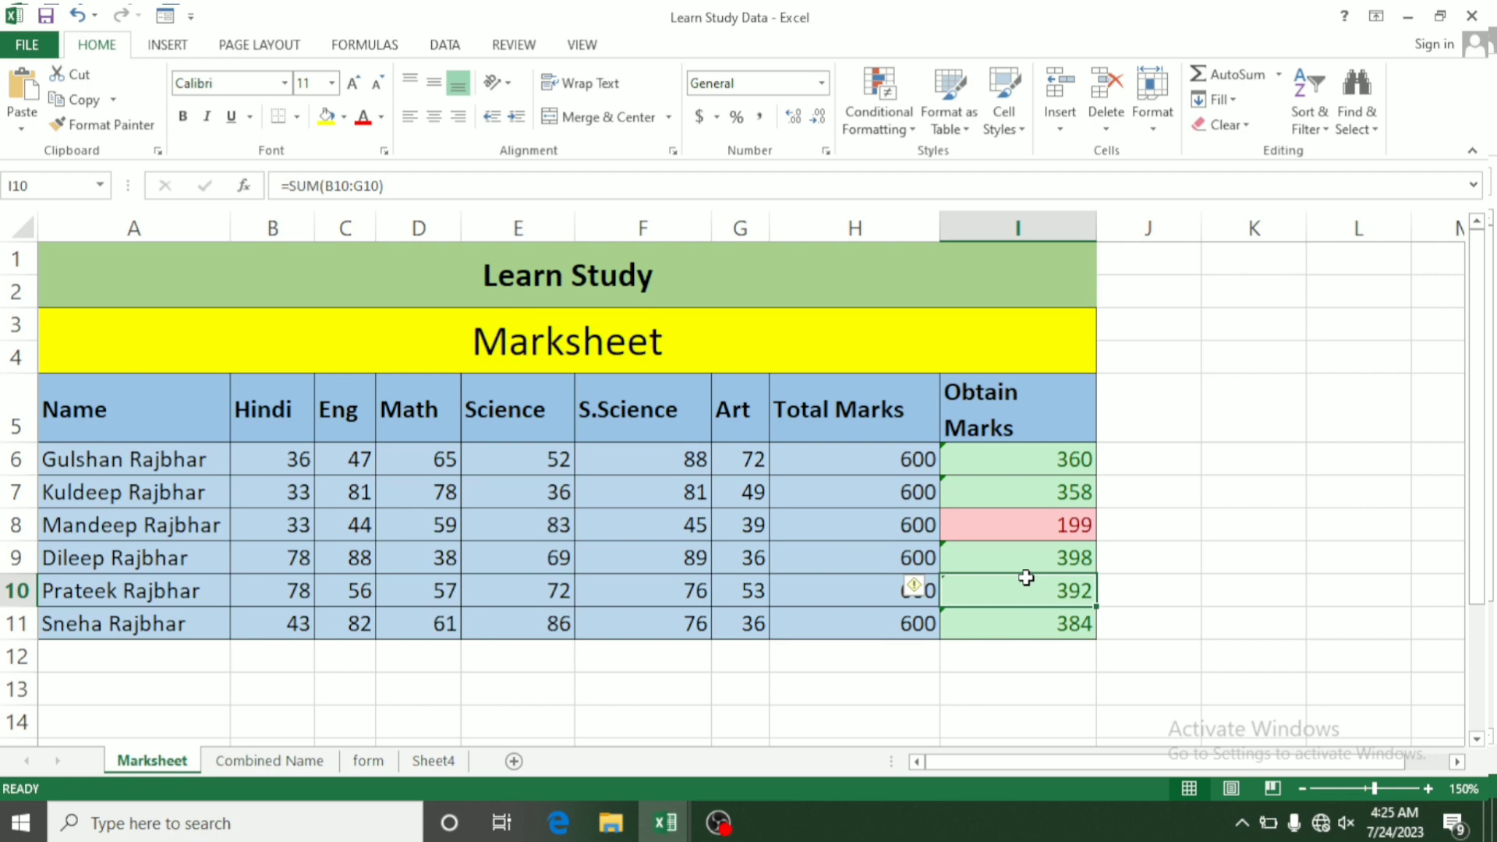
pyautogui.write('198')
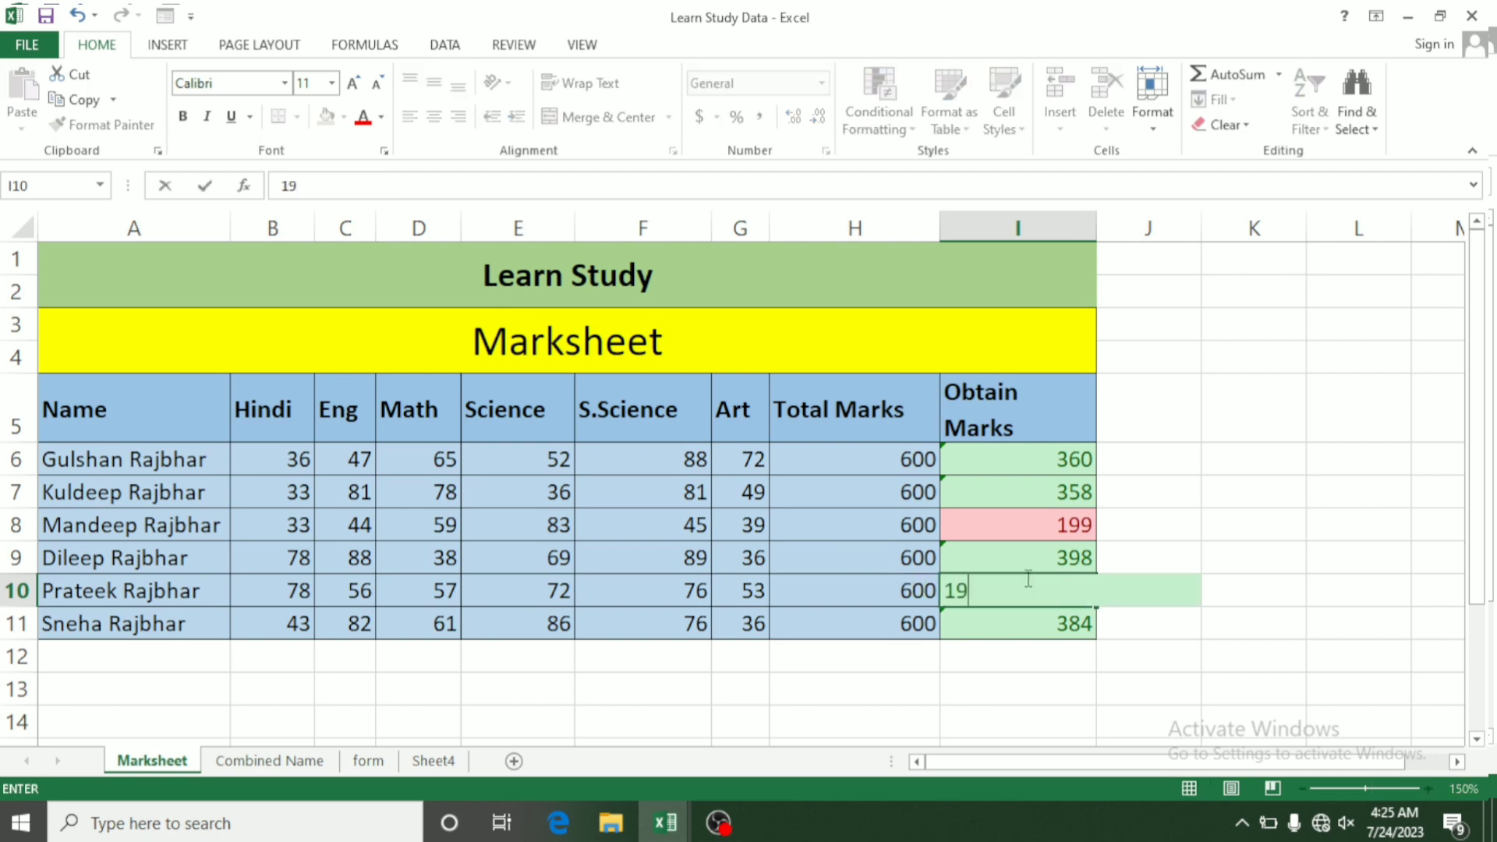
pyautogui.press('Return')
pyautogui.press('Return')
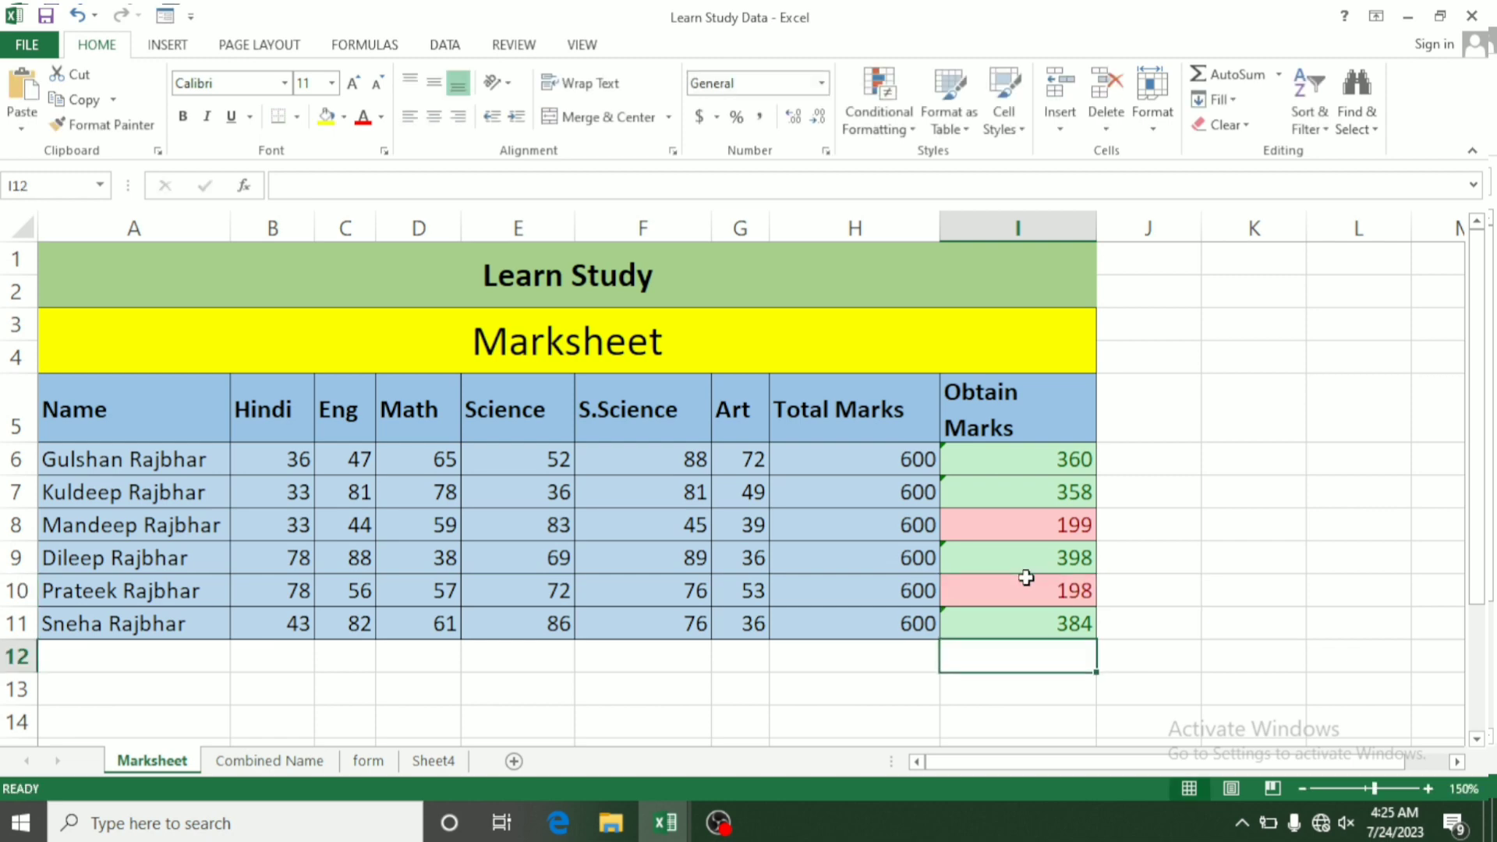
pyautogui.click(1018, 497)
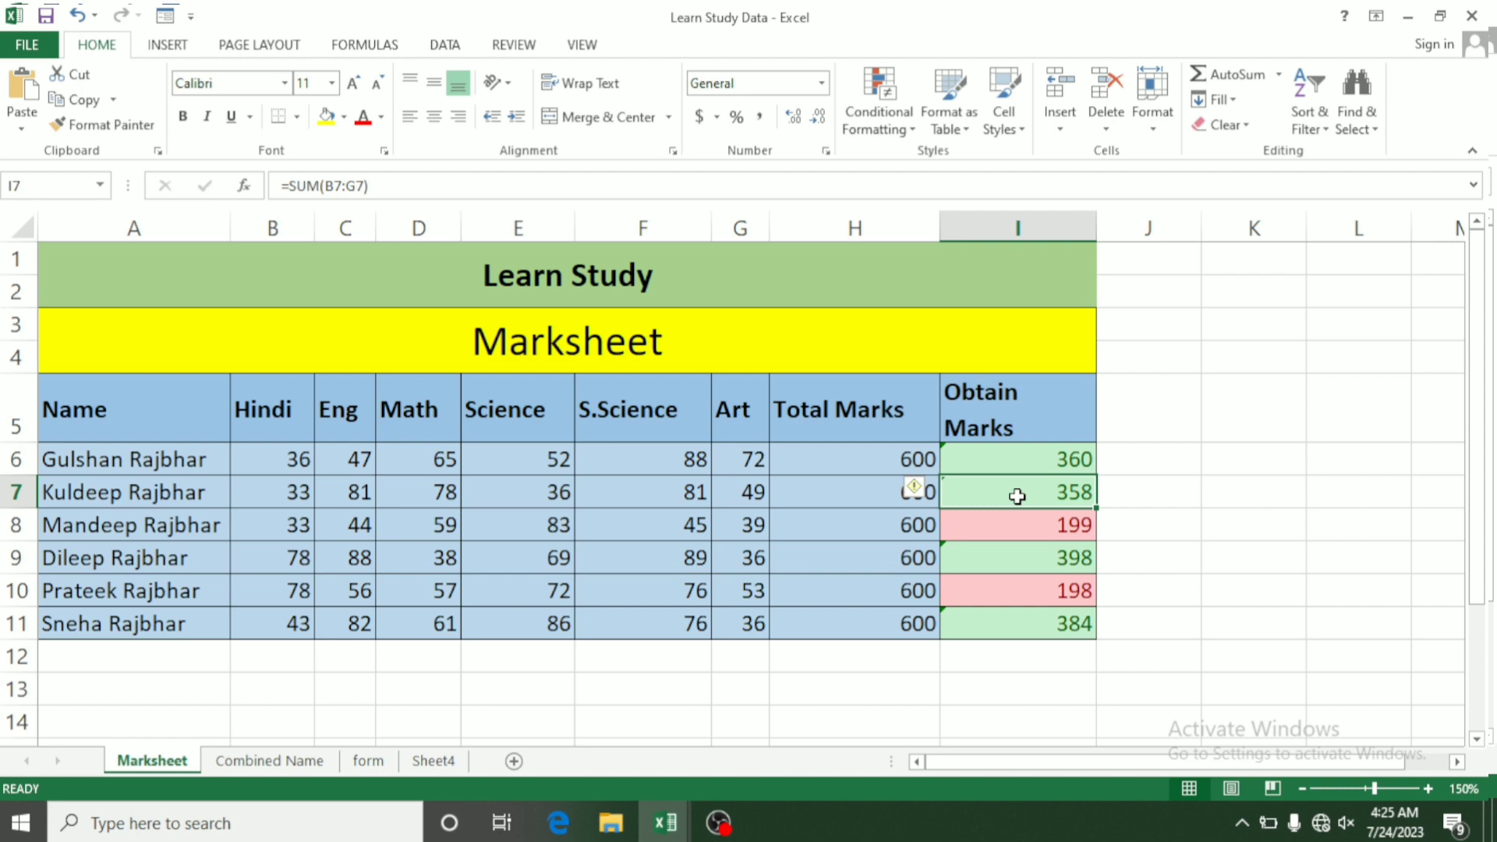
pyautogui.click(884, 134)
pyautogui.moveTo(936, 168)
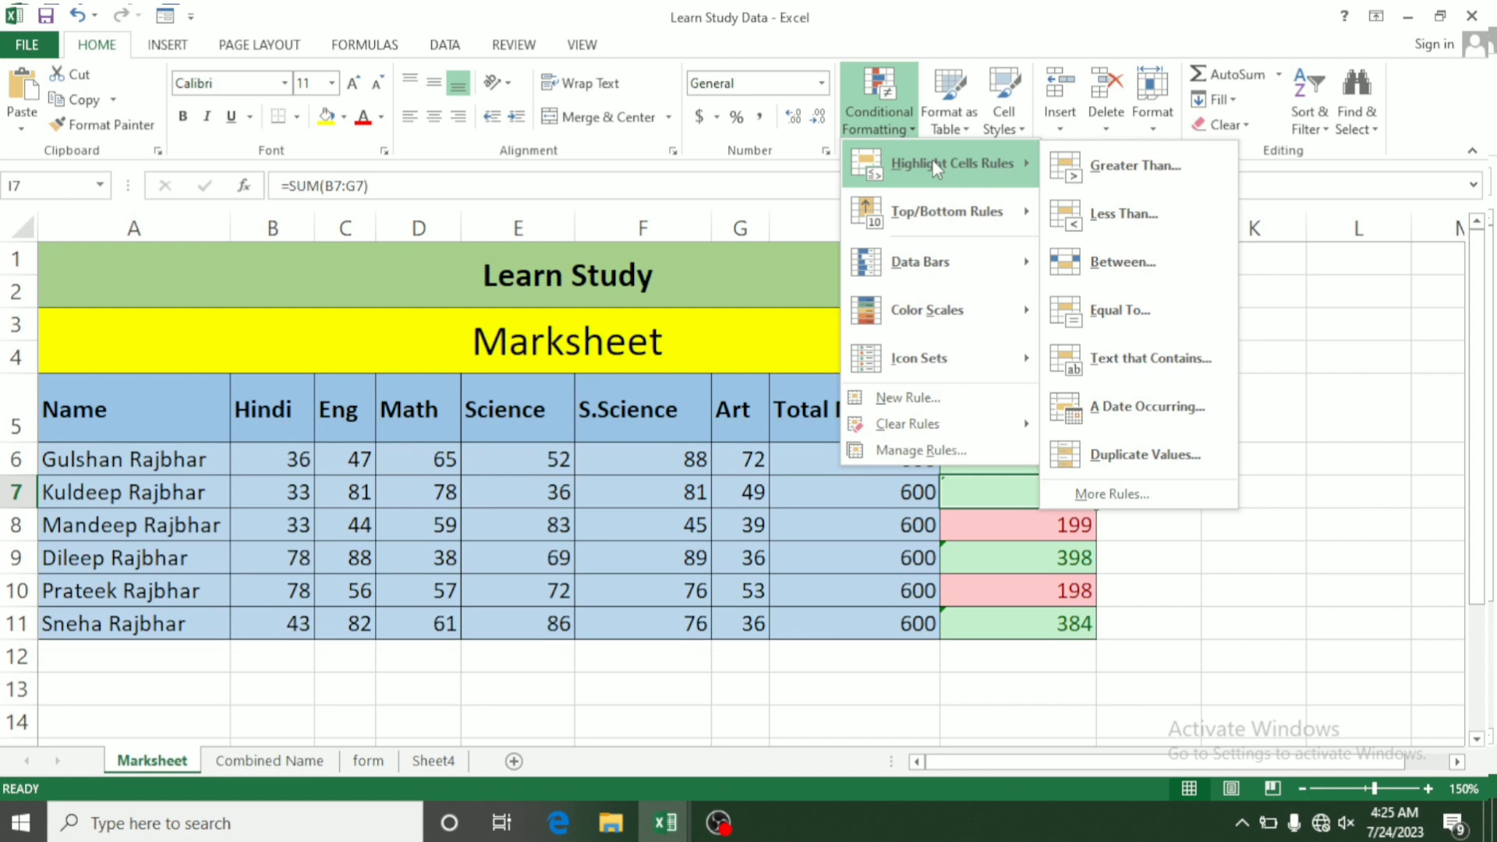
pyautogui.click(1276, 304)
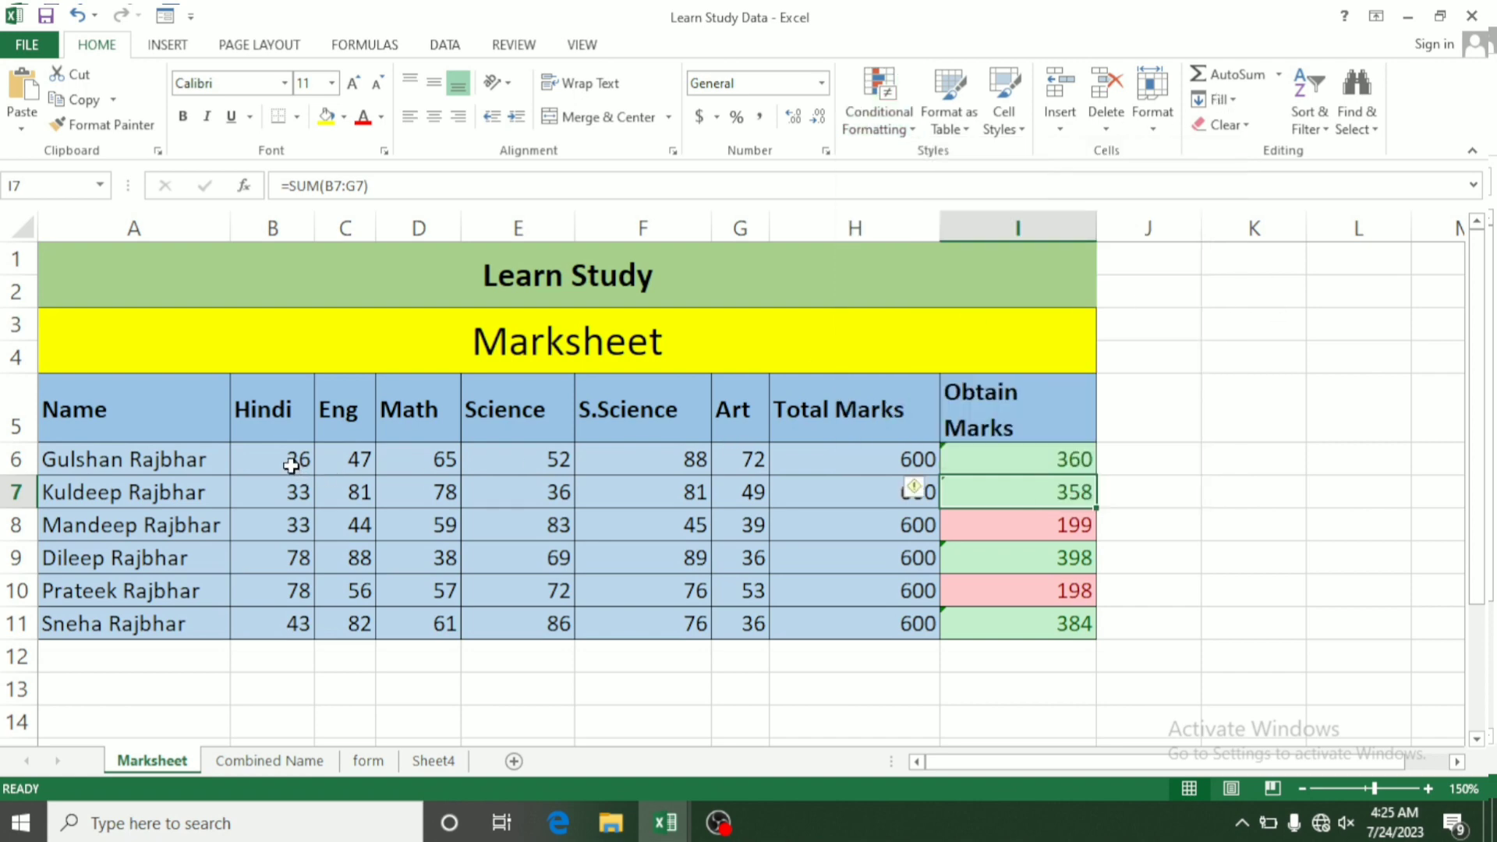
# Start a Between highlight rule for the subject marks in B6:G11 with limits of 40 and 60
pyautogui.moveTo(291, 466); pyautogui.dragTo(715, 621)
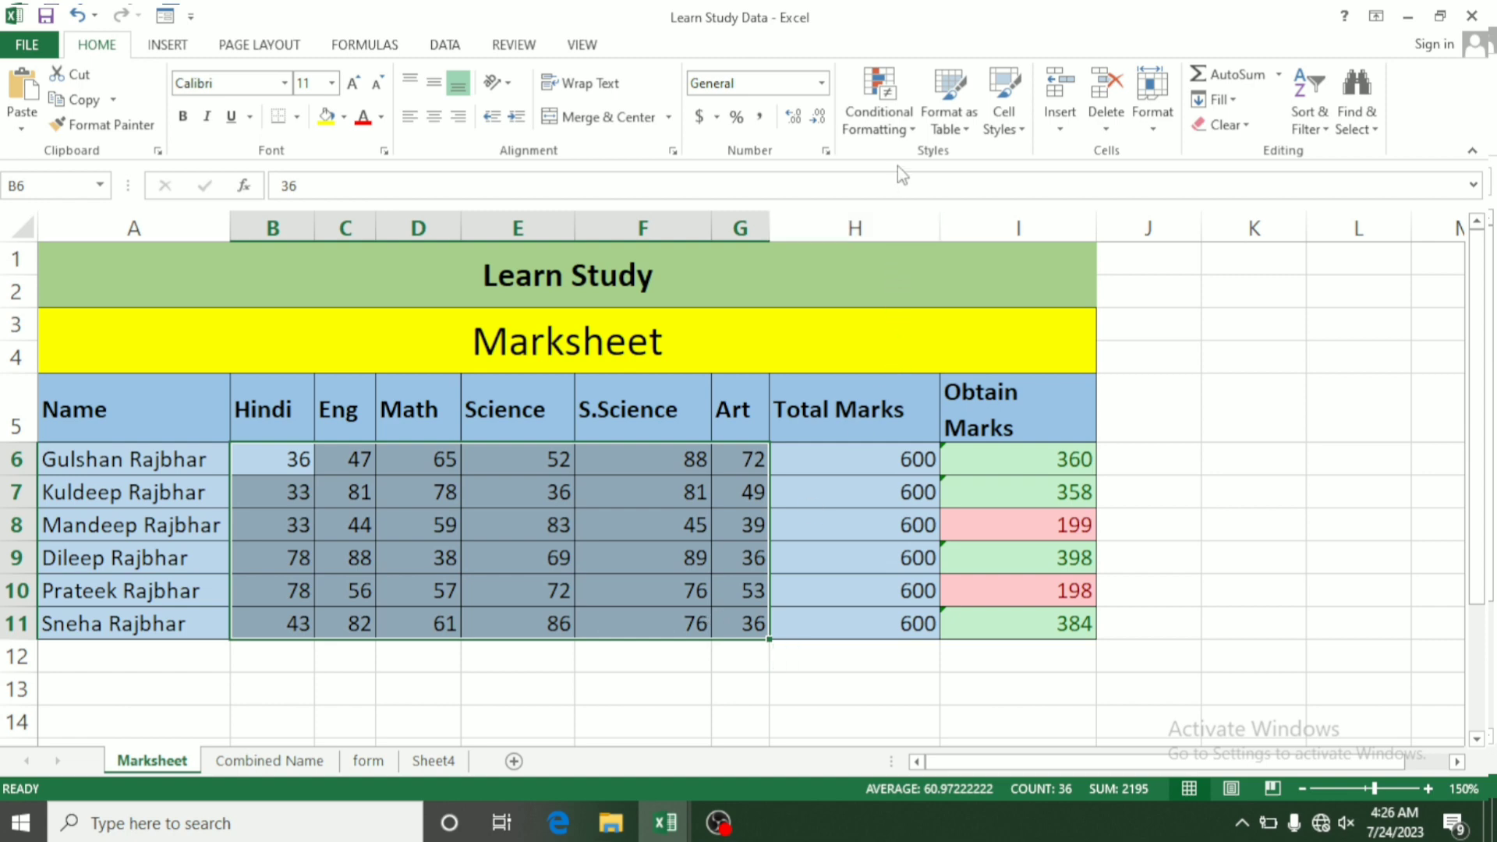
pyautogui.click(890, 133)
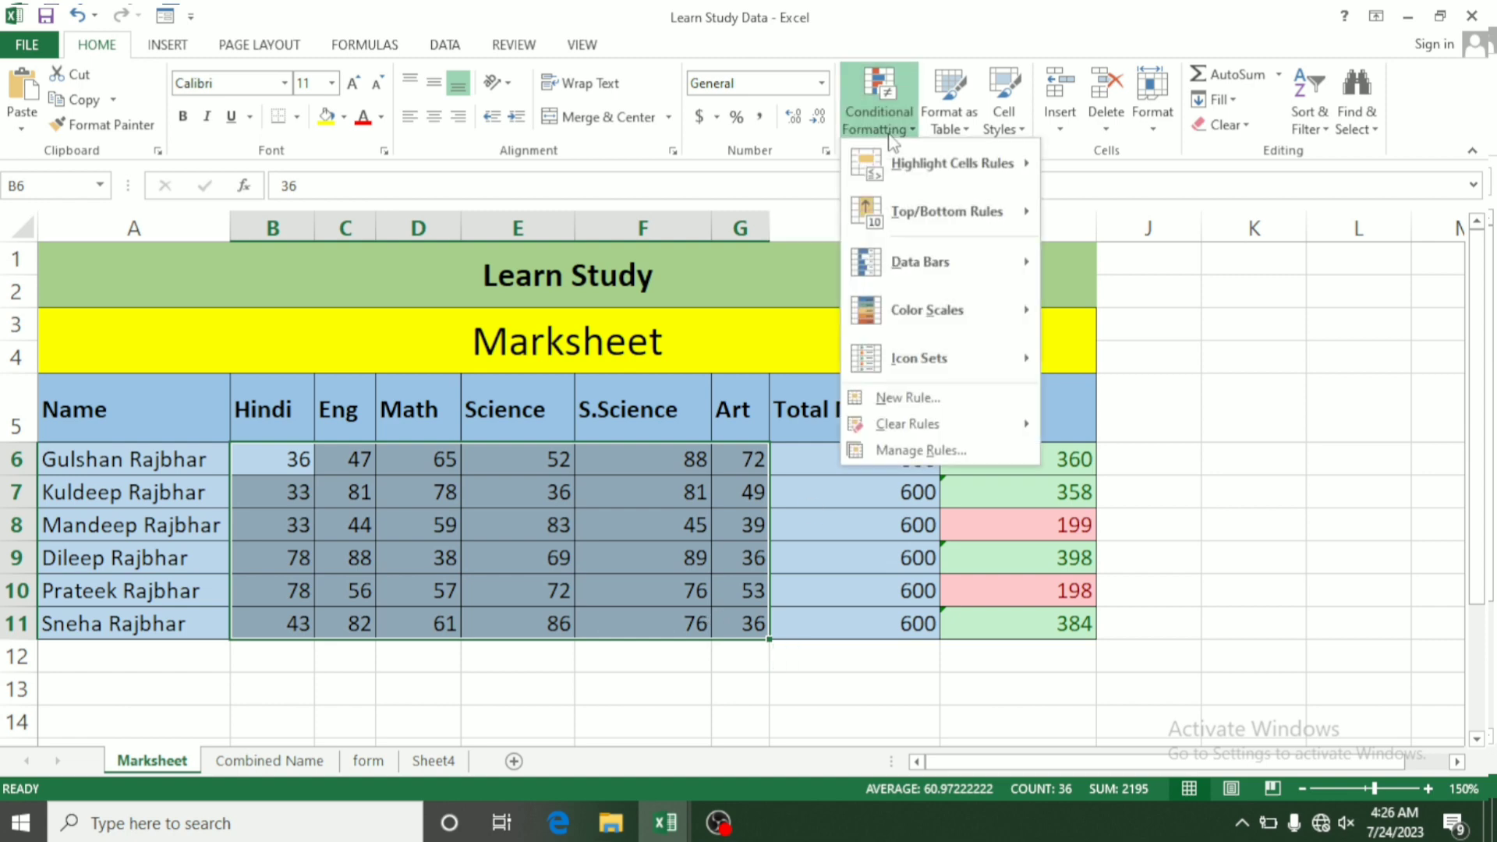
pyautogui.moveTo(940, 178)
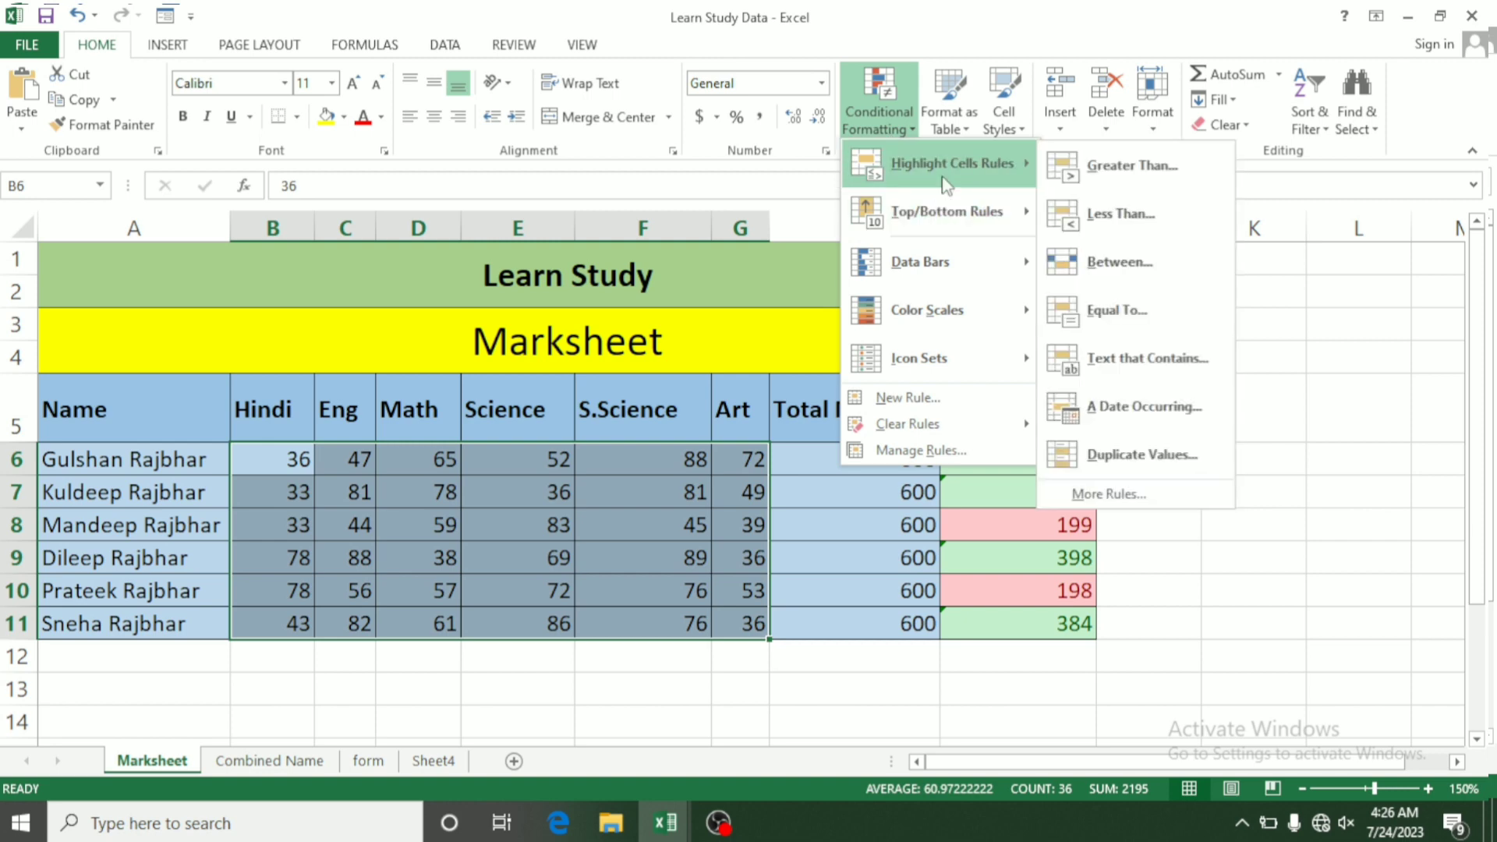
pyautogui.click(1176, 277)
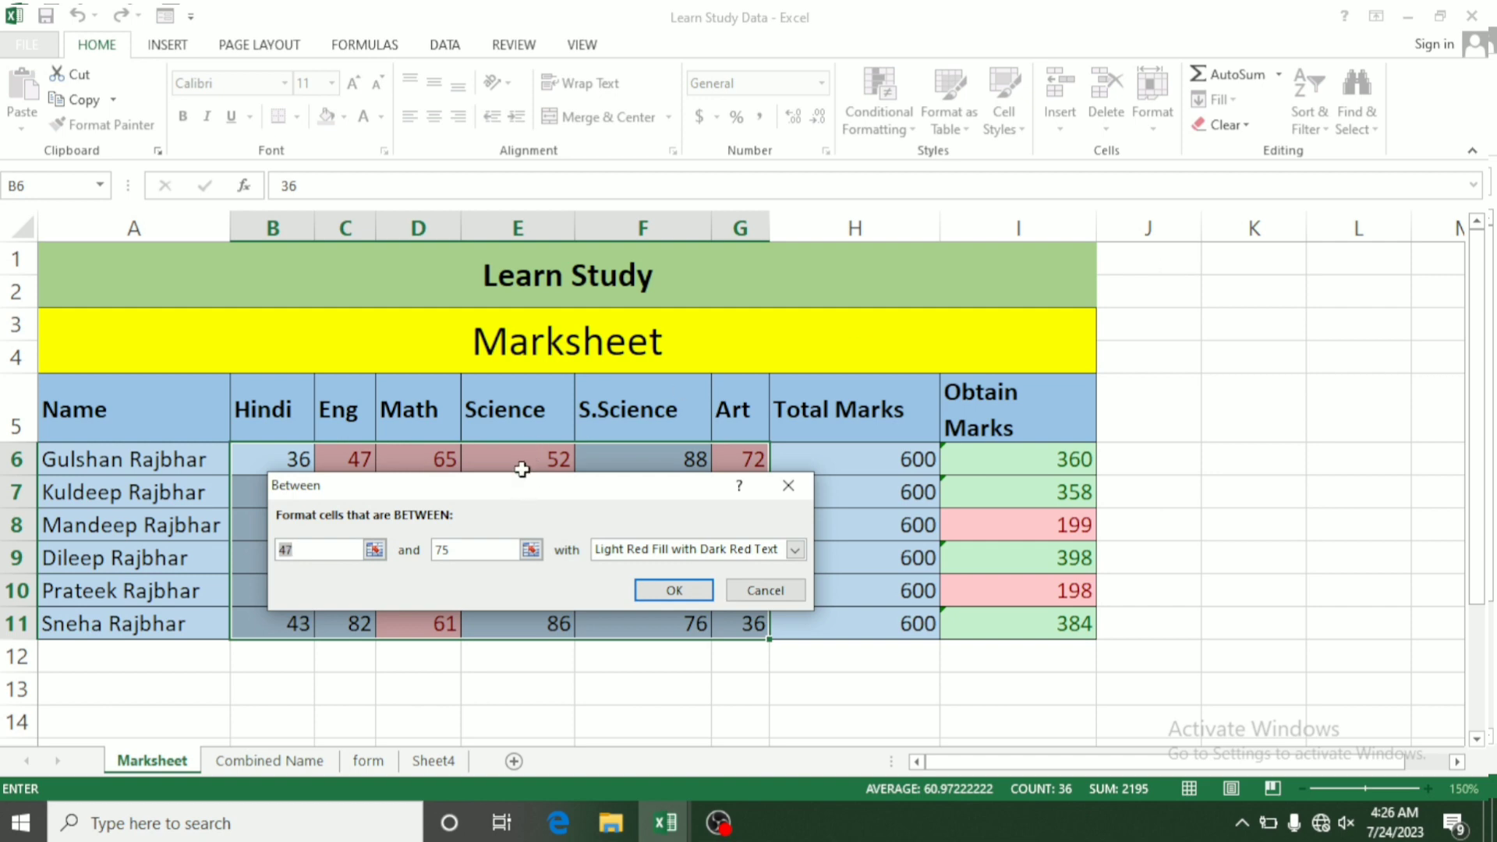
pyautogui.moveTo(522, 468); pyautogui.dragTo(559, 259)
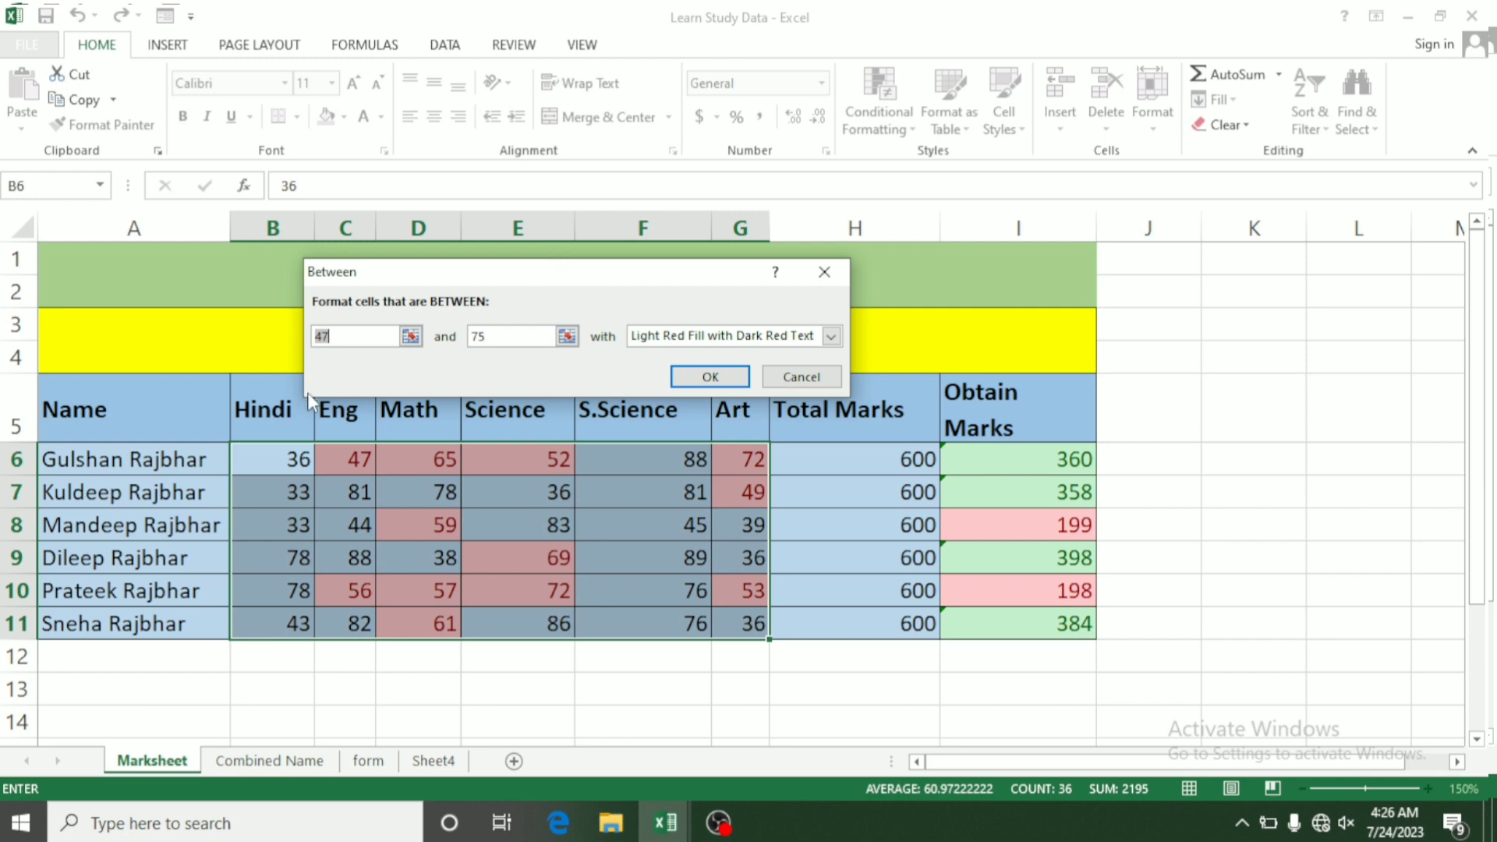
pyautogui.click(347, 336)
pyautogui.press('BackSpace')
pyautogui.press('BackSpace')
pyautogui.write('40')
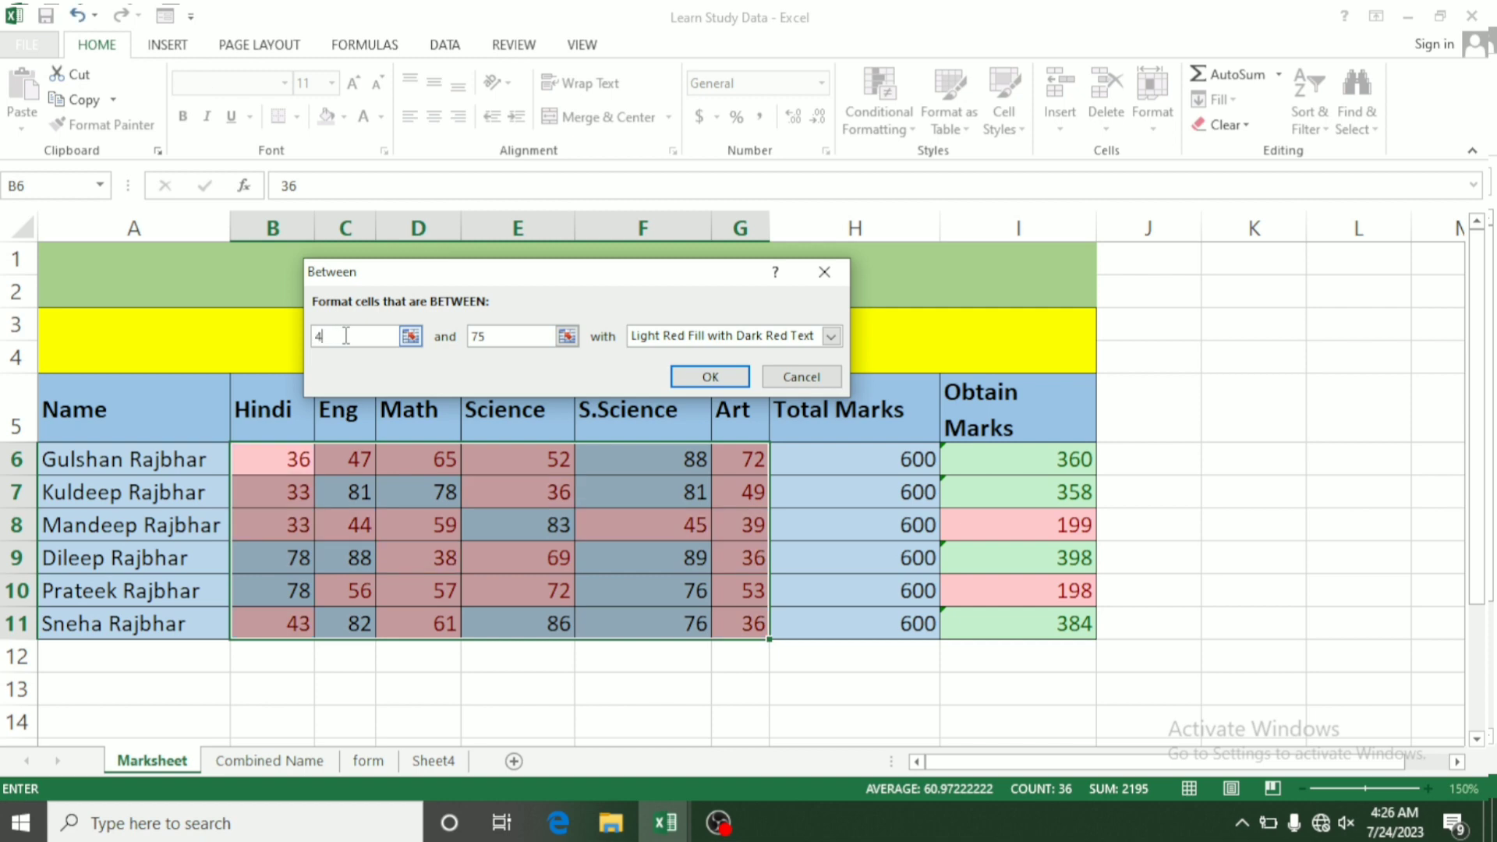
pyautogui.click(489, 339)
pyautogui.press('BackSpace')
pyautogui.press('BackSpace')
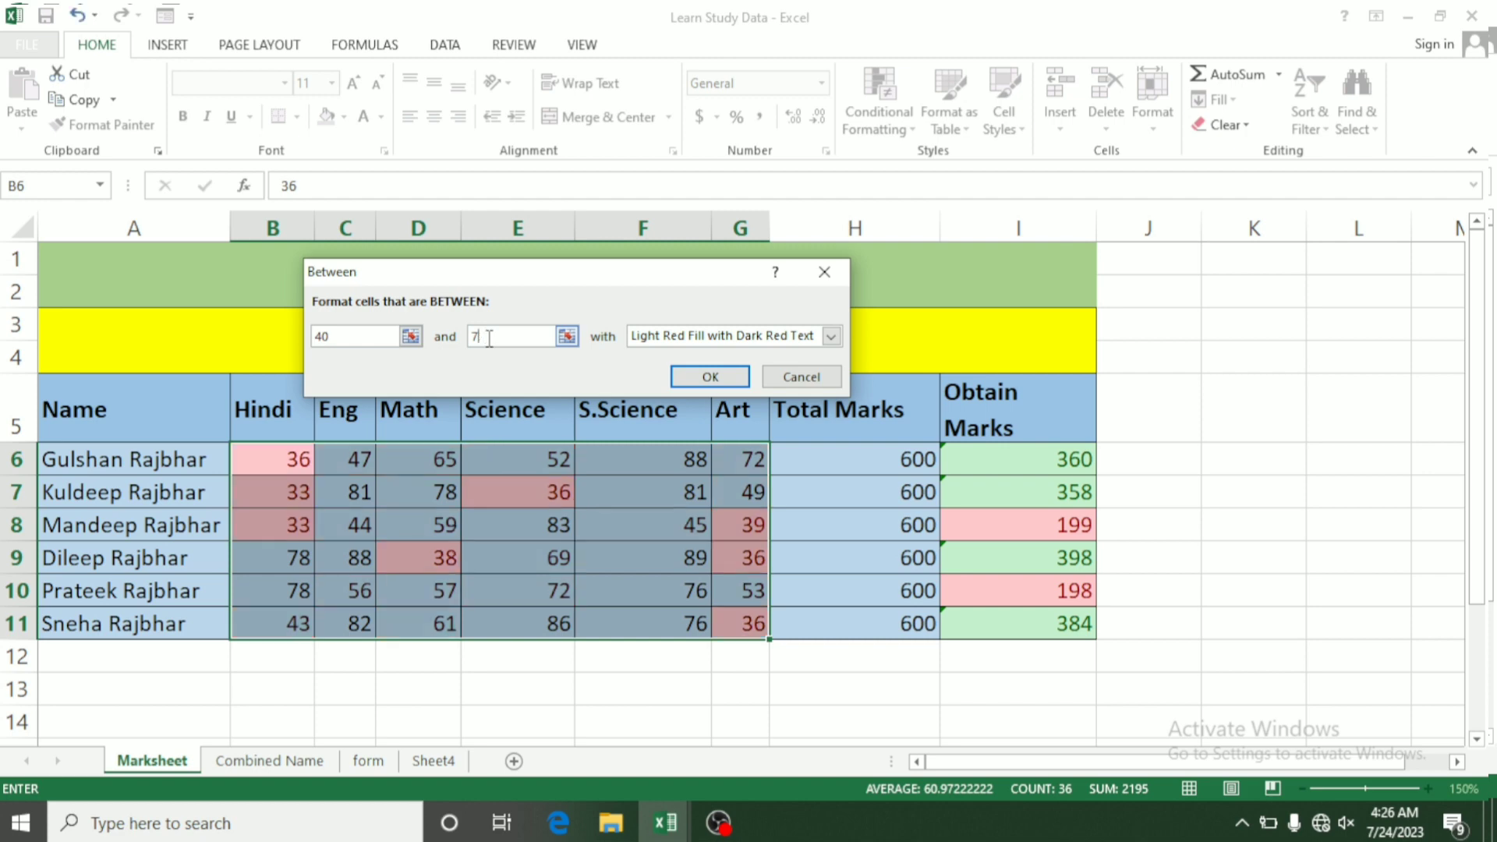
pyautogui.write('60')
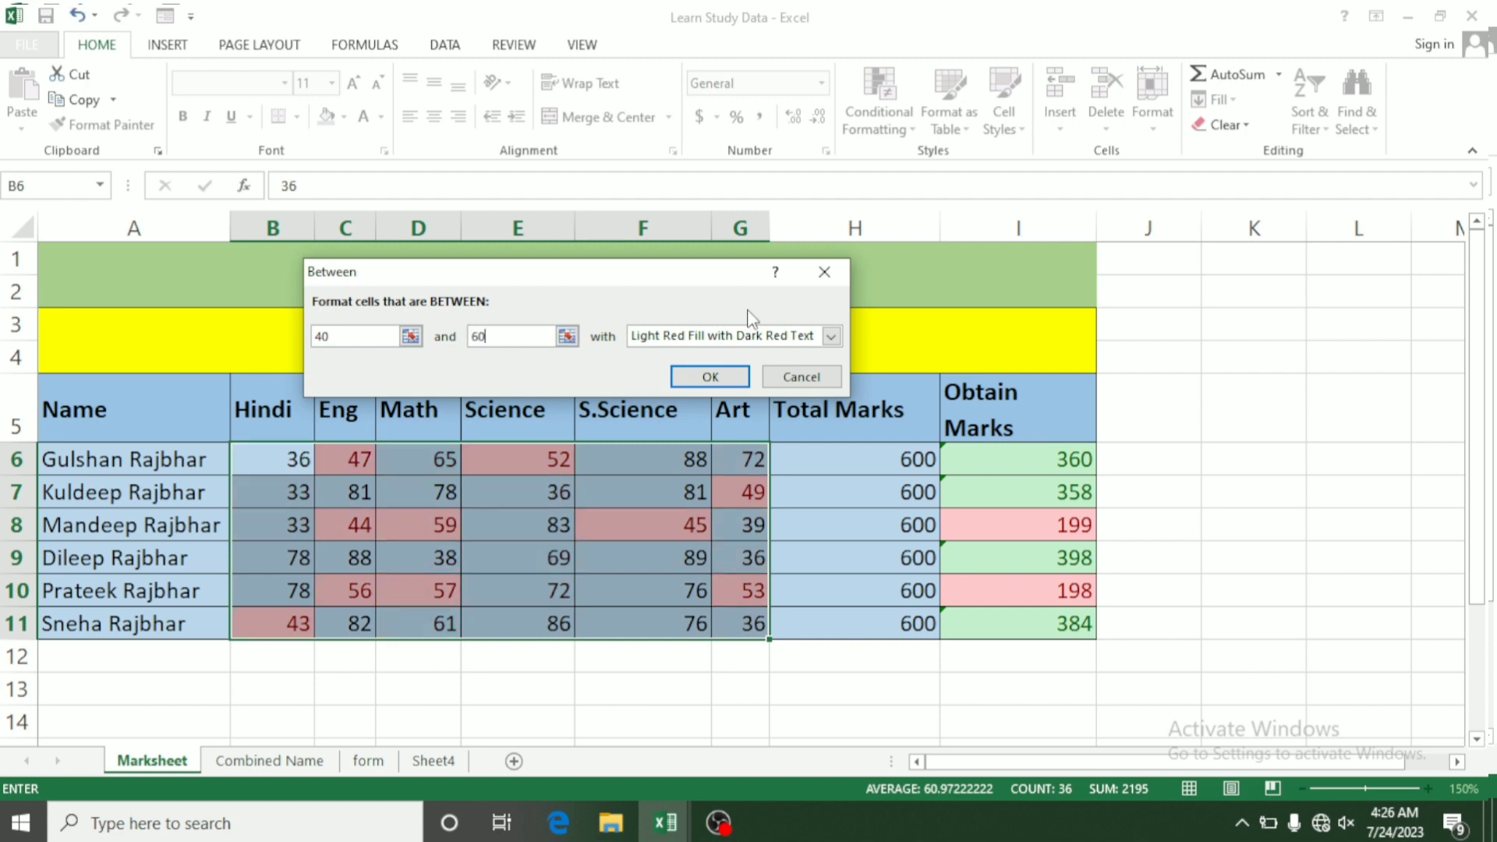
# Give the Between rule a custom format with yellow fill and apply it to the marks
pyautogui.click(832, 337)
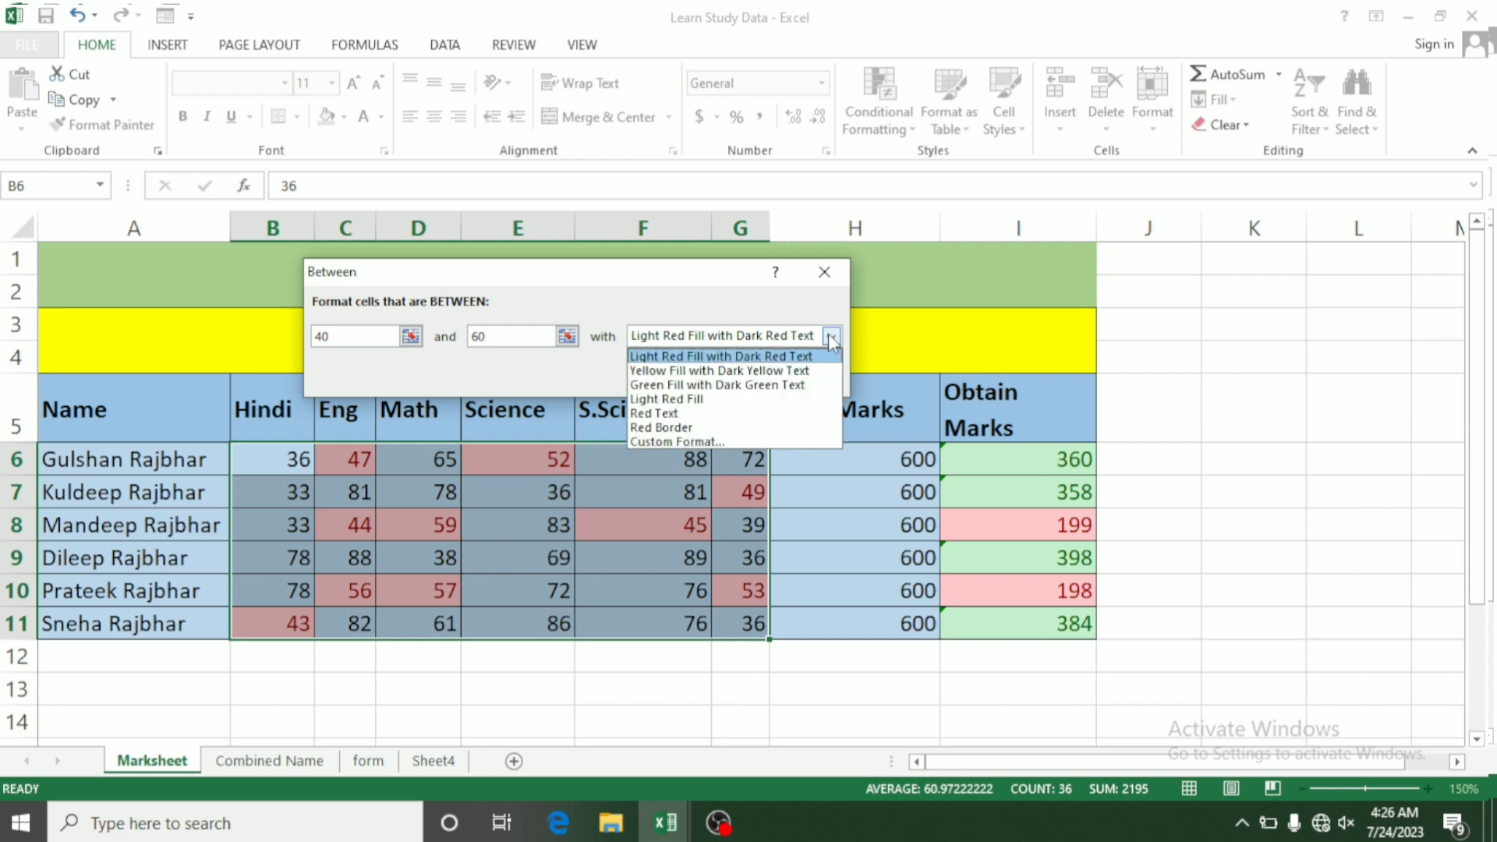
pyautogui.click(725, 441)
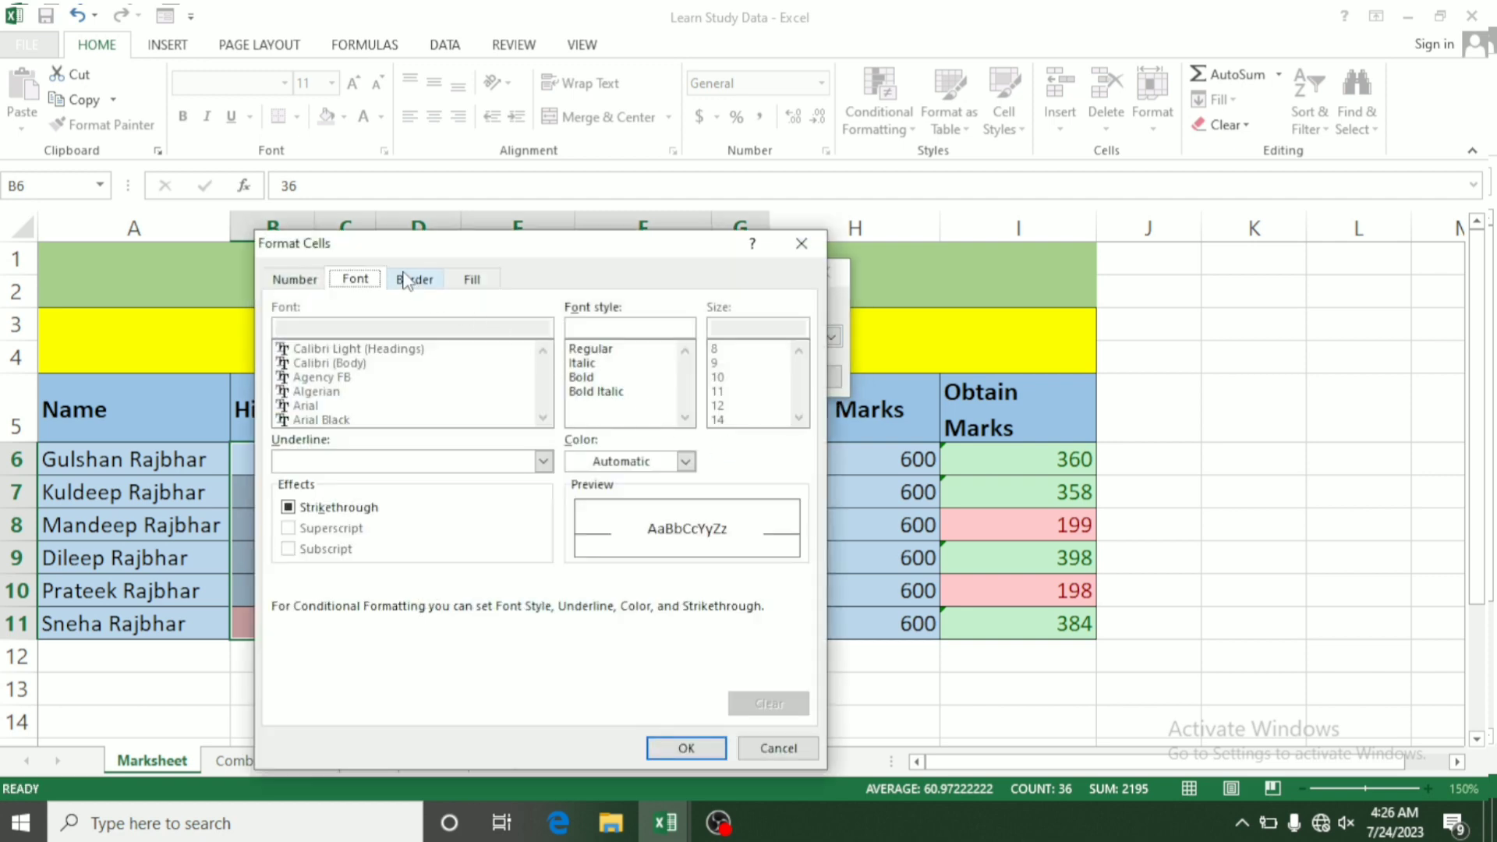
pyautogui.click(462, 280)
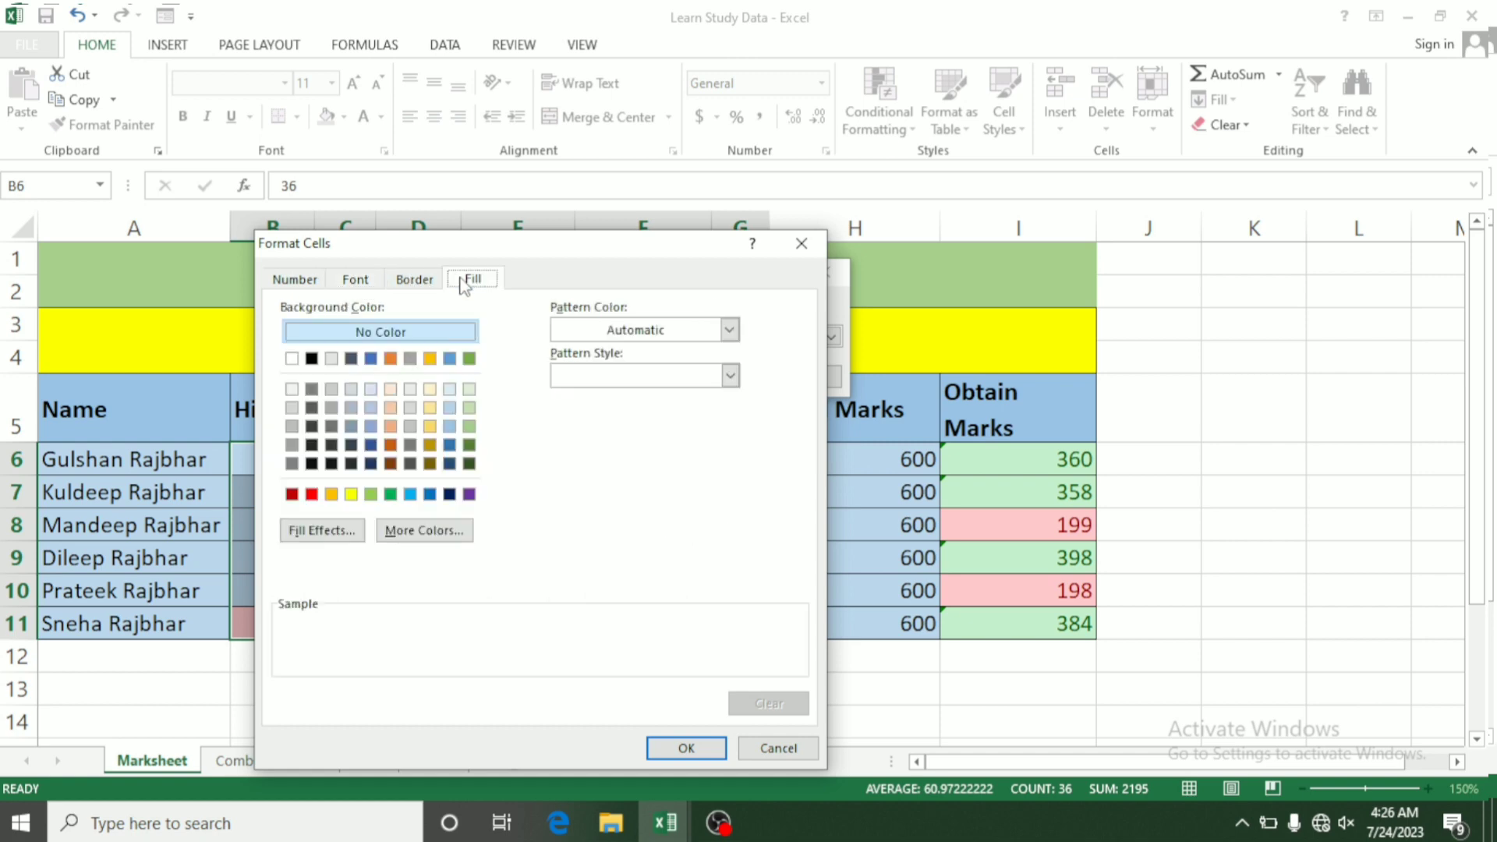
pyautogui.click(351, 494)
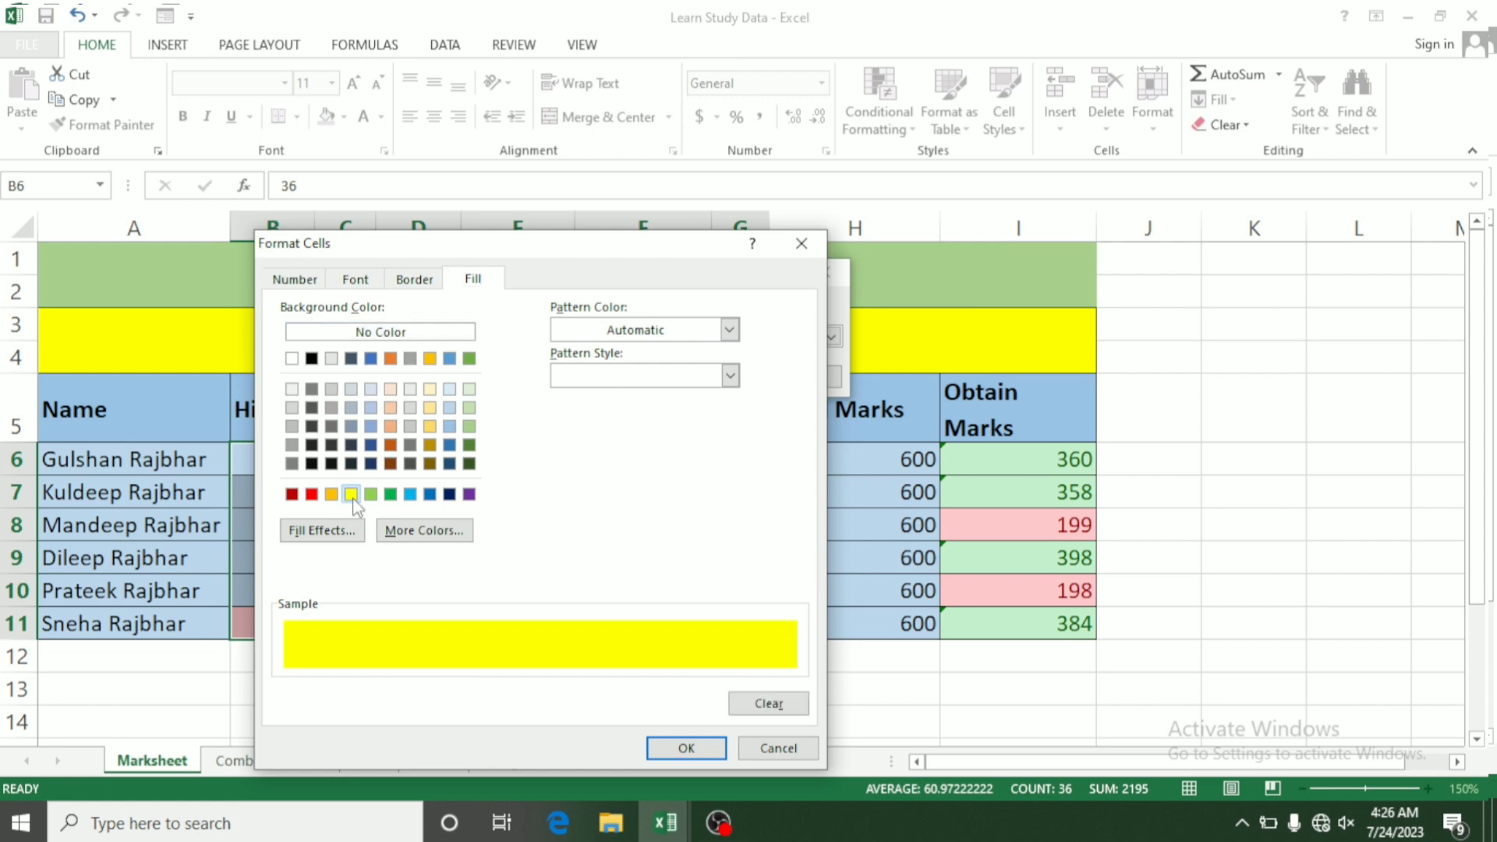
pyautogui.click(686, 748)
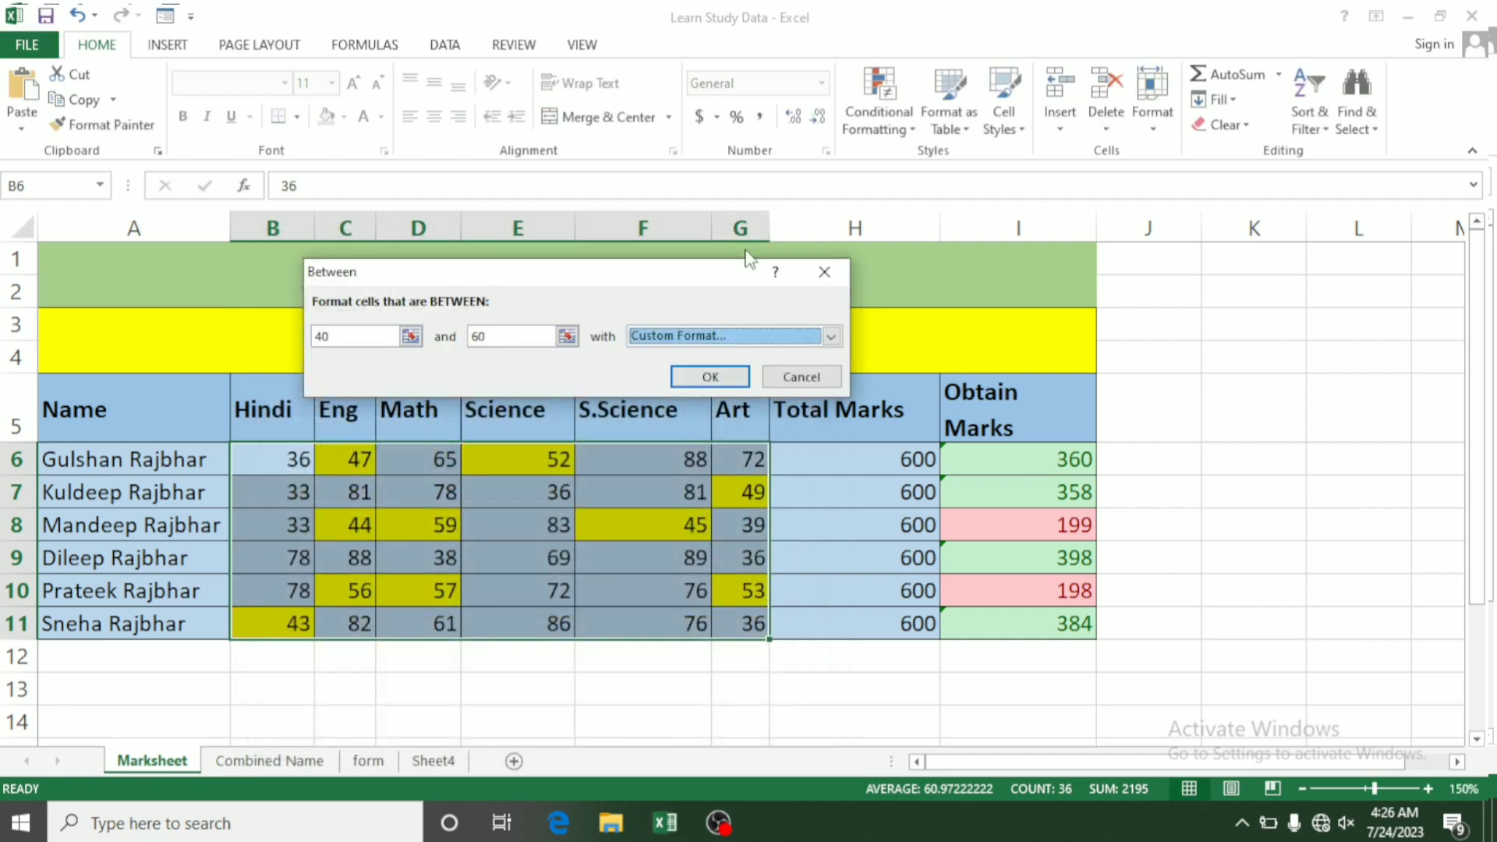
pyautogui.click(710, 375)
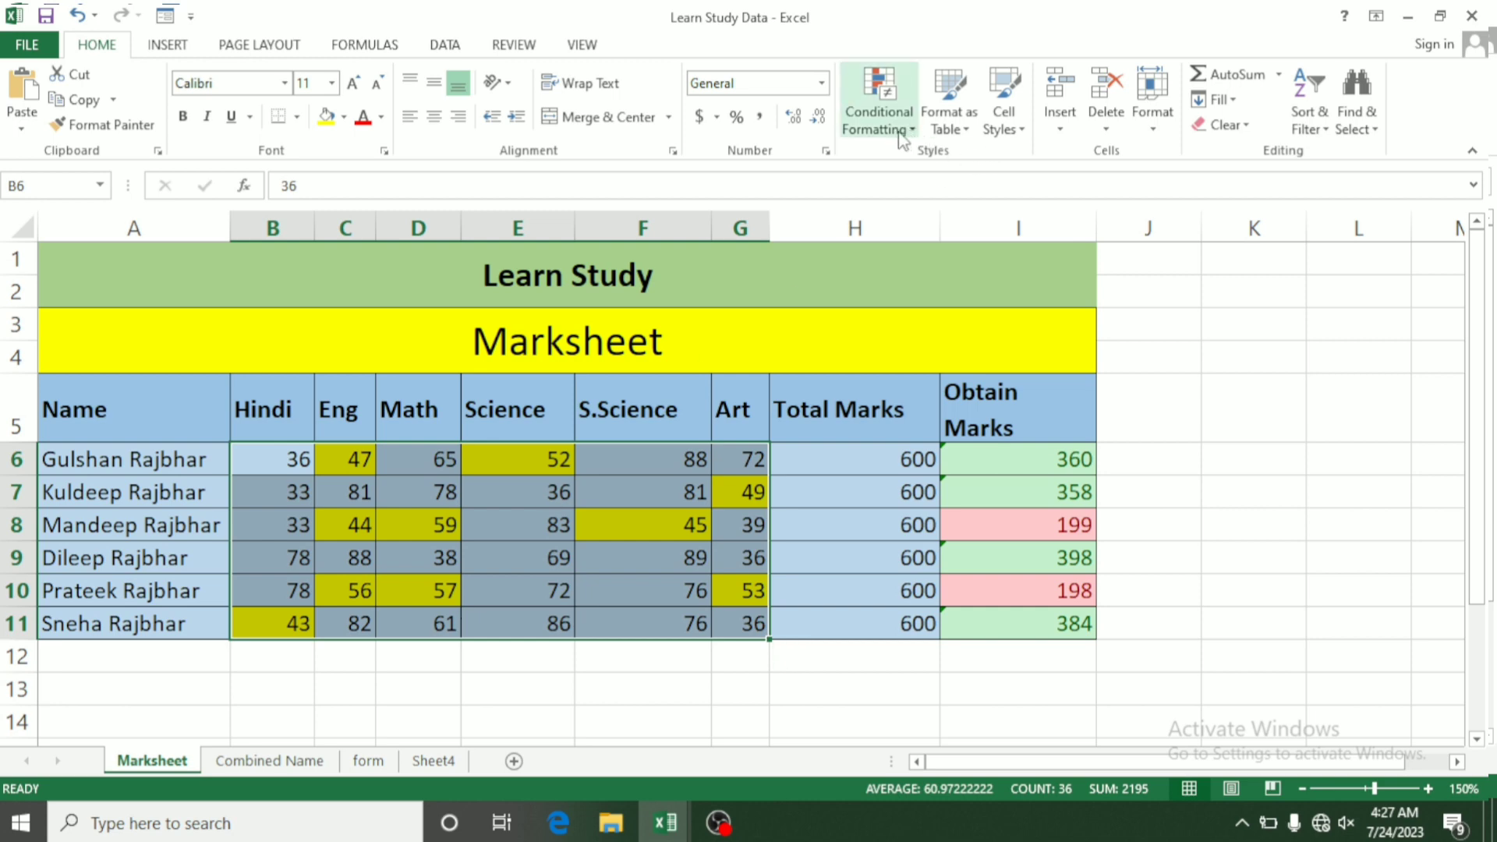
pyautogui.click(872, 552)
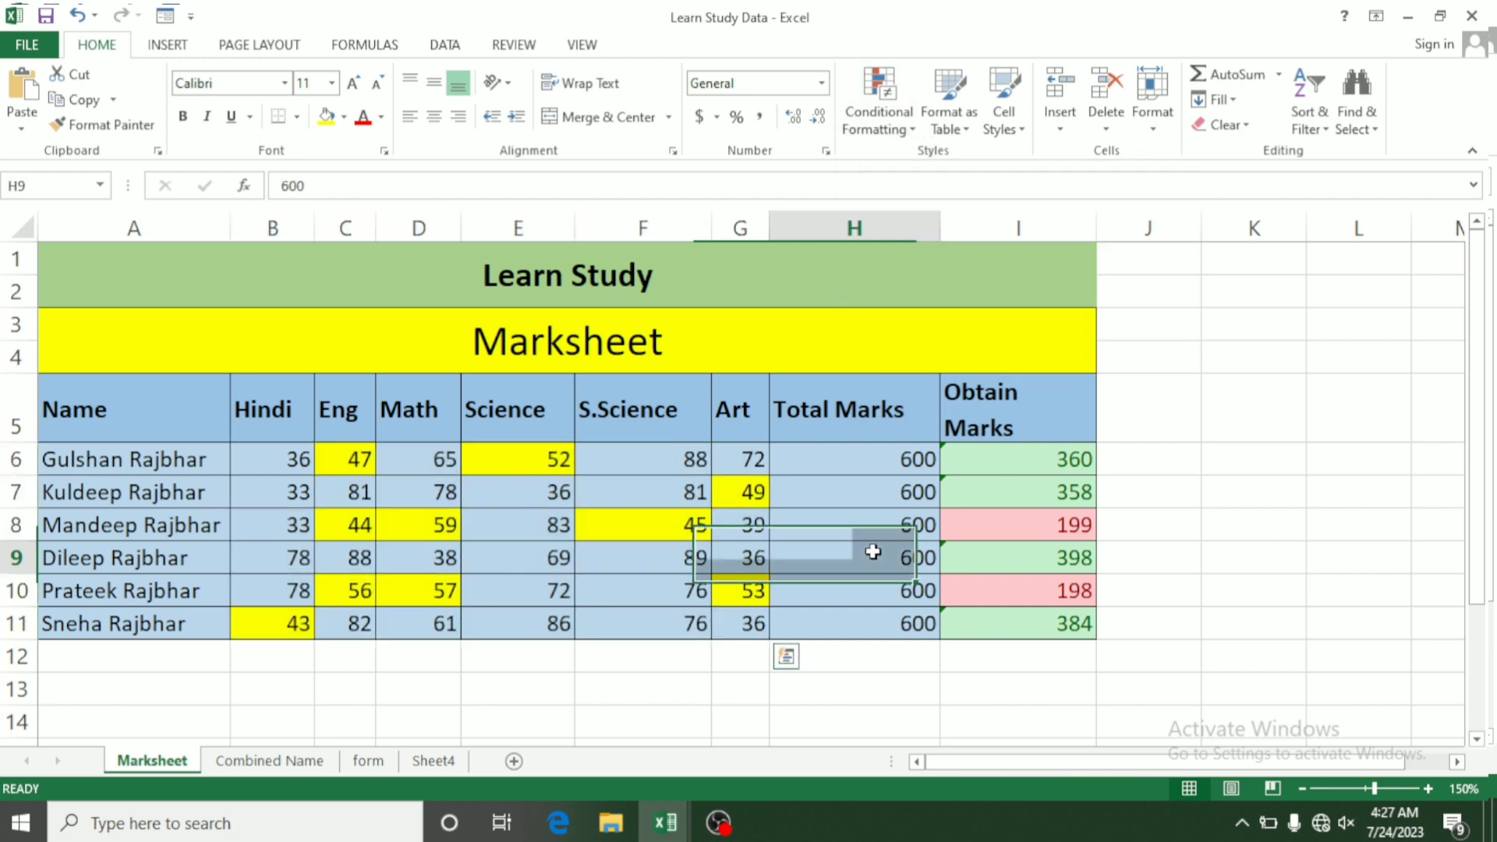
pyautogui.click(909, 129)
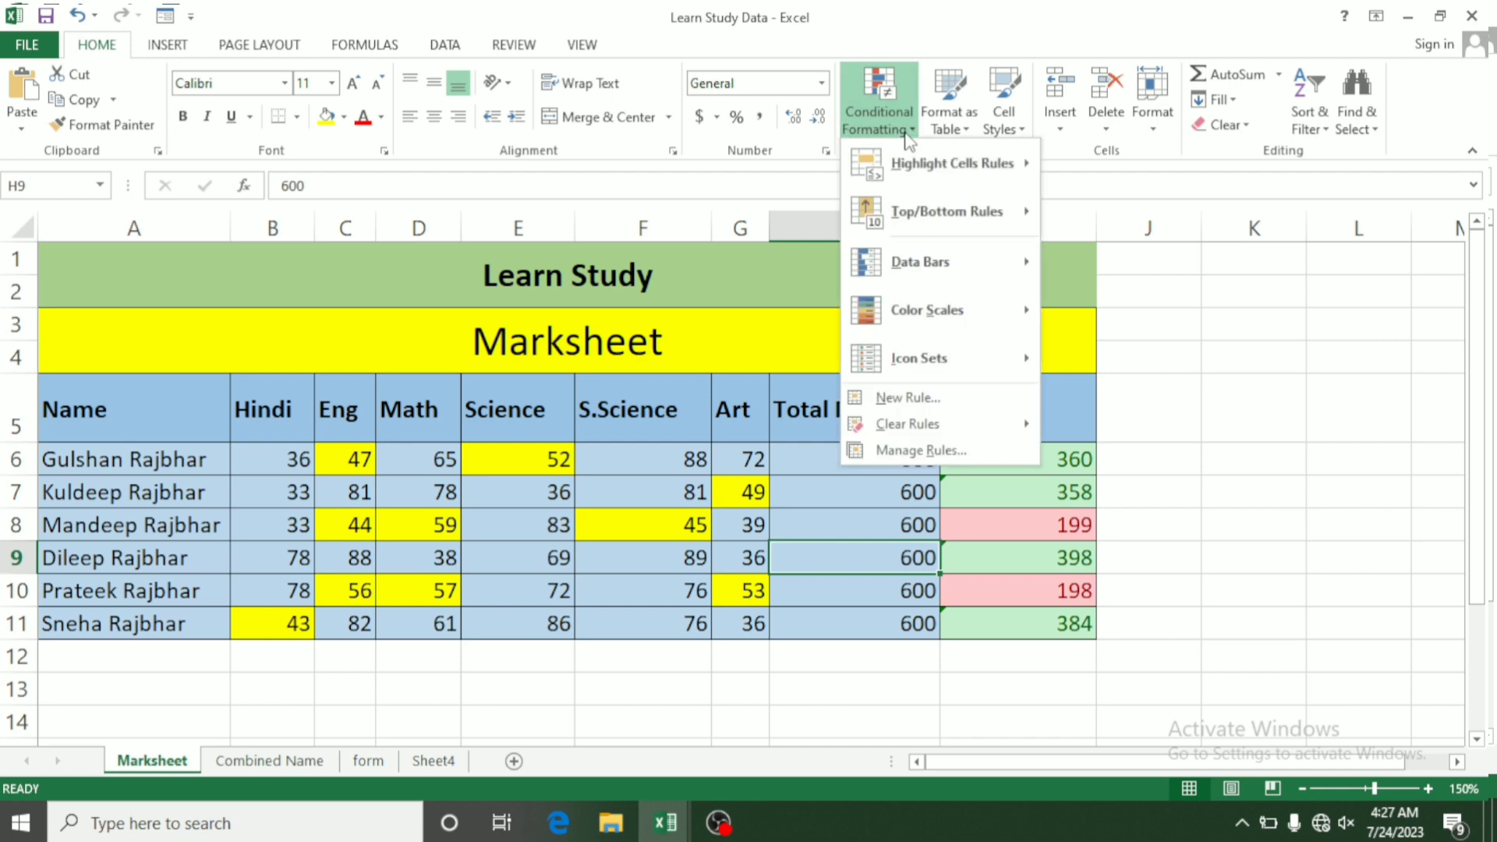
pyautogui.moveTo(930, 162)
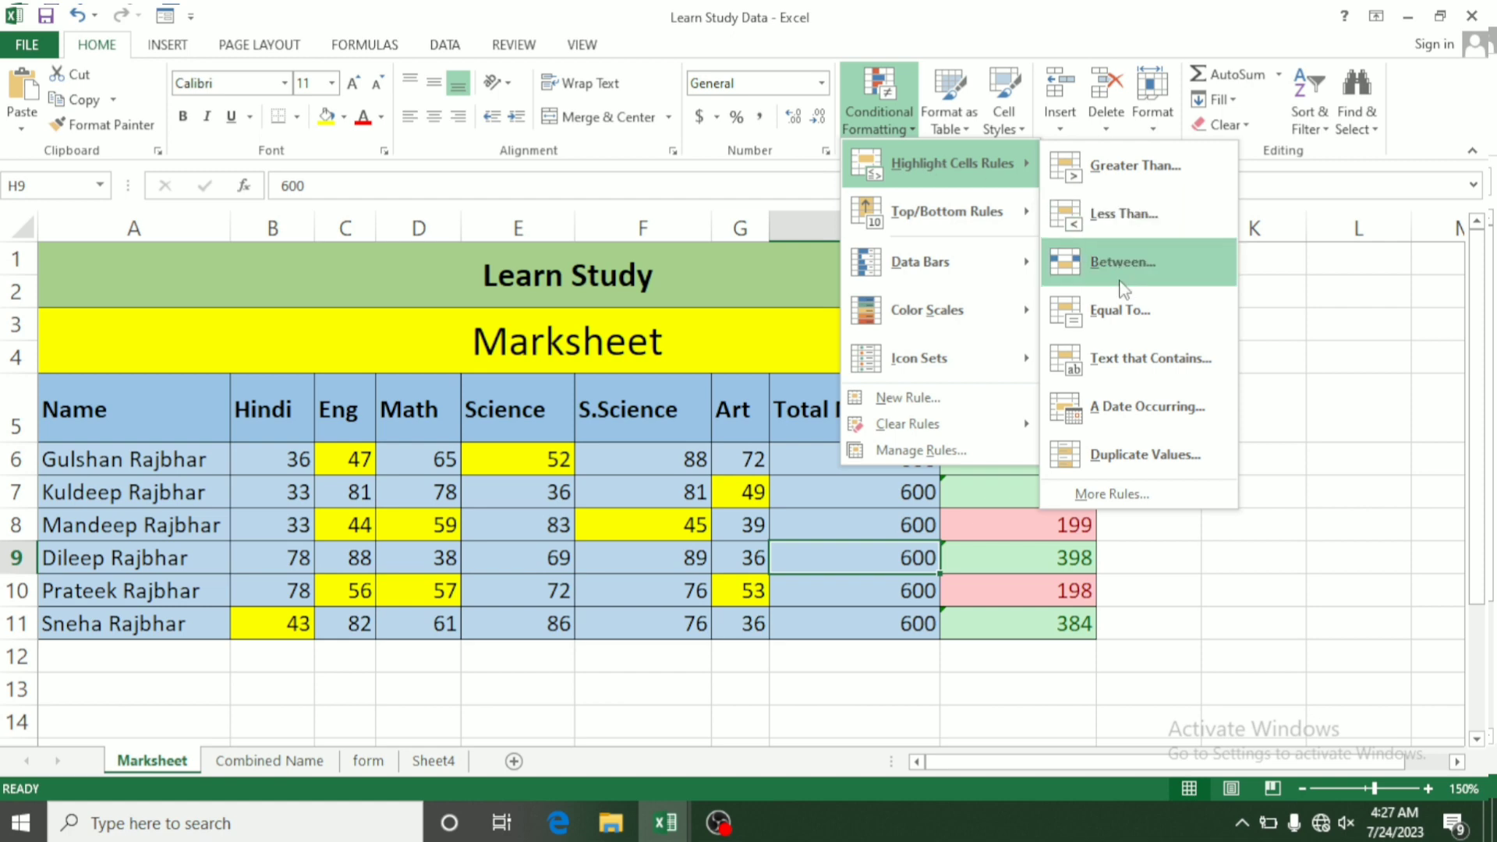
pyautogui.click(1318, 442)
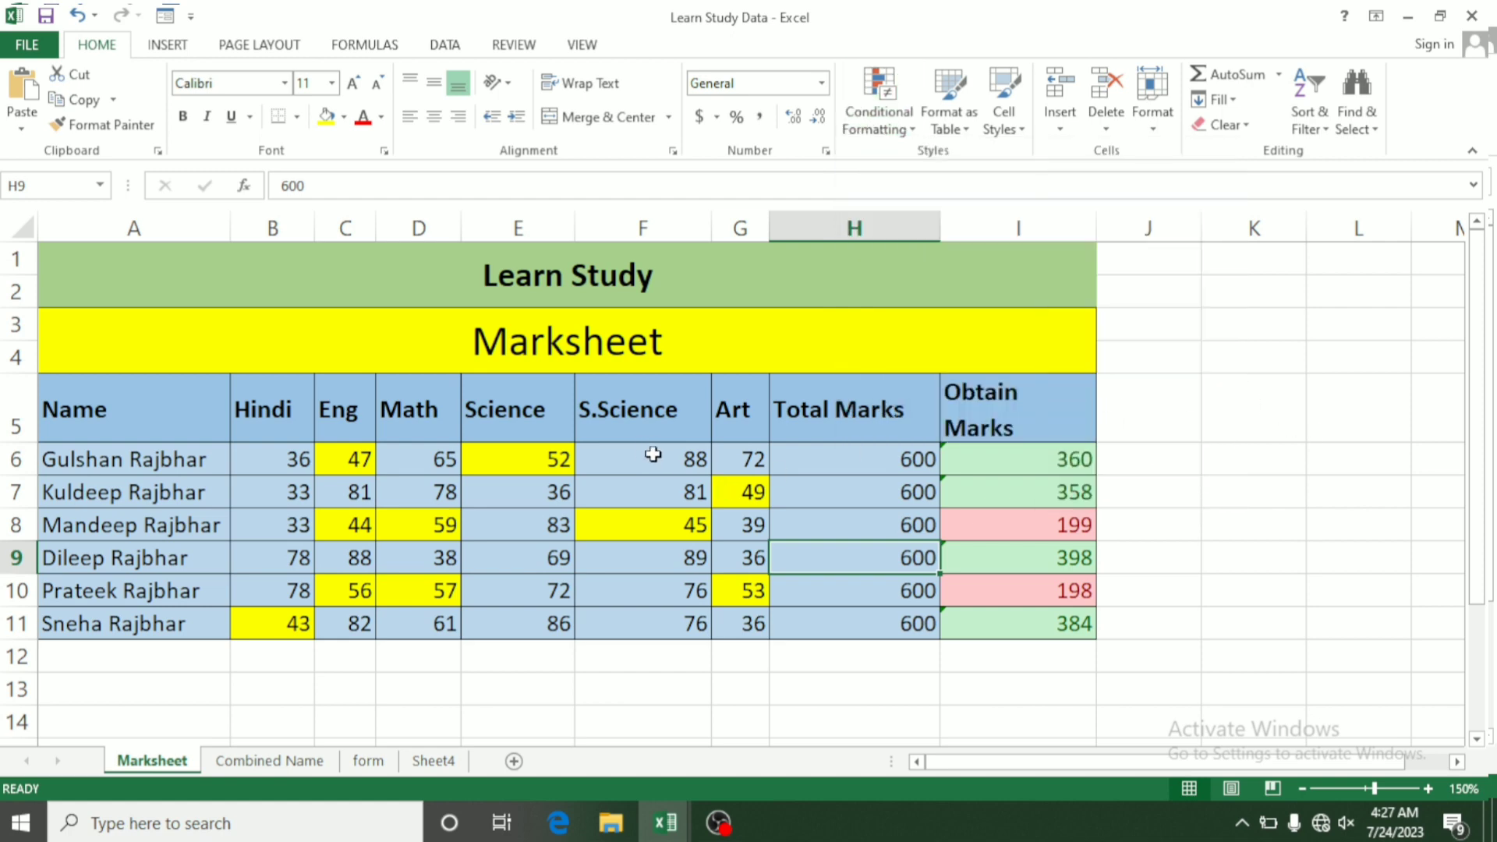
# Add an Equal To 95 highlight rule to the S.Science marks in F6:F11 using a custom red fill
pyautogui.moveTo(654, 455); pyautogui.dragTo(658, 609)
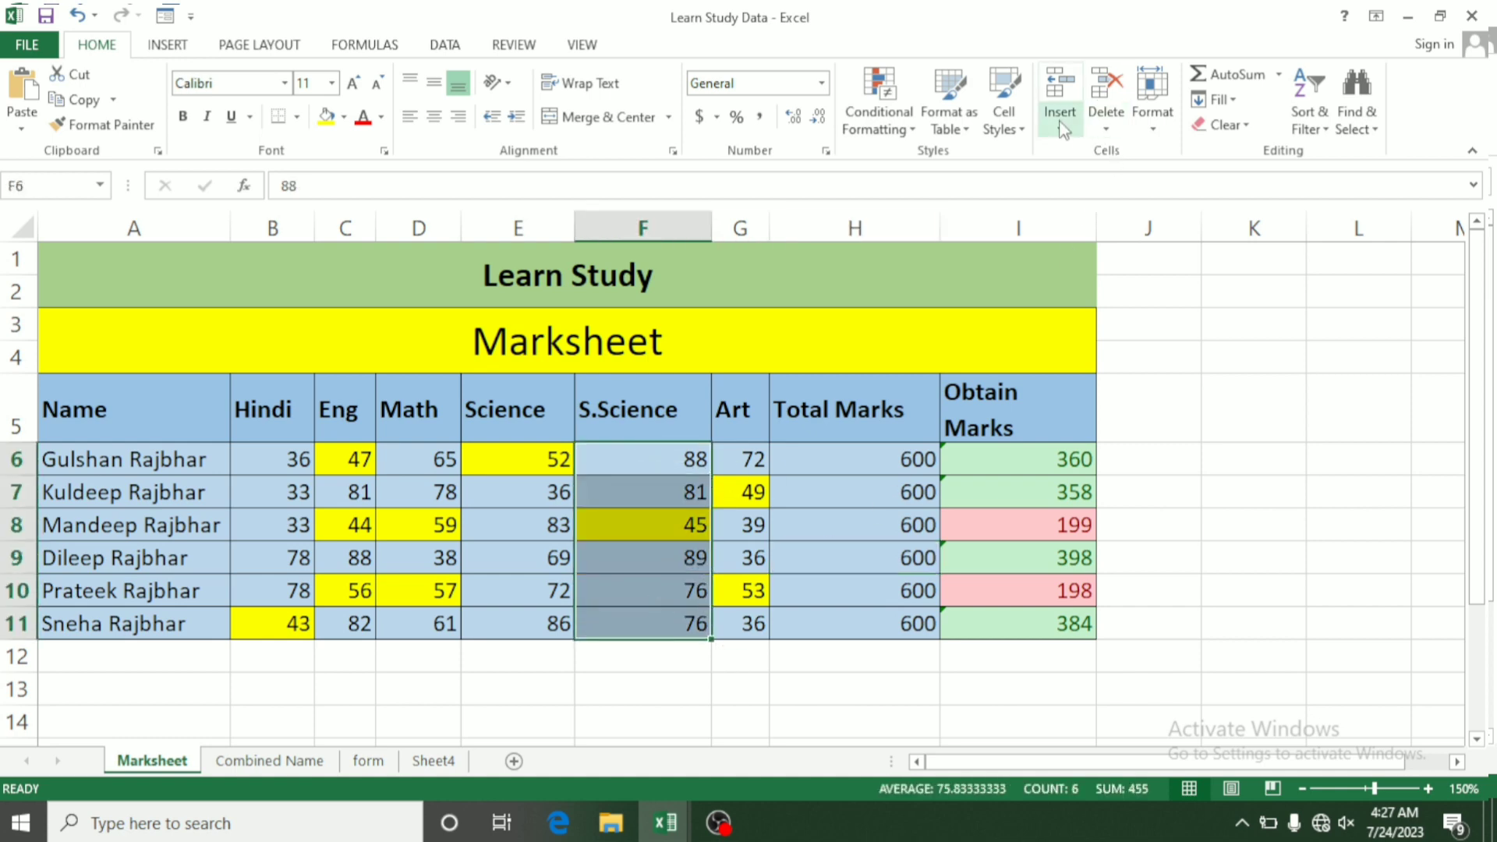
pyautogui.click(903, 141)
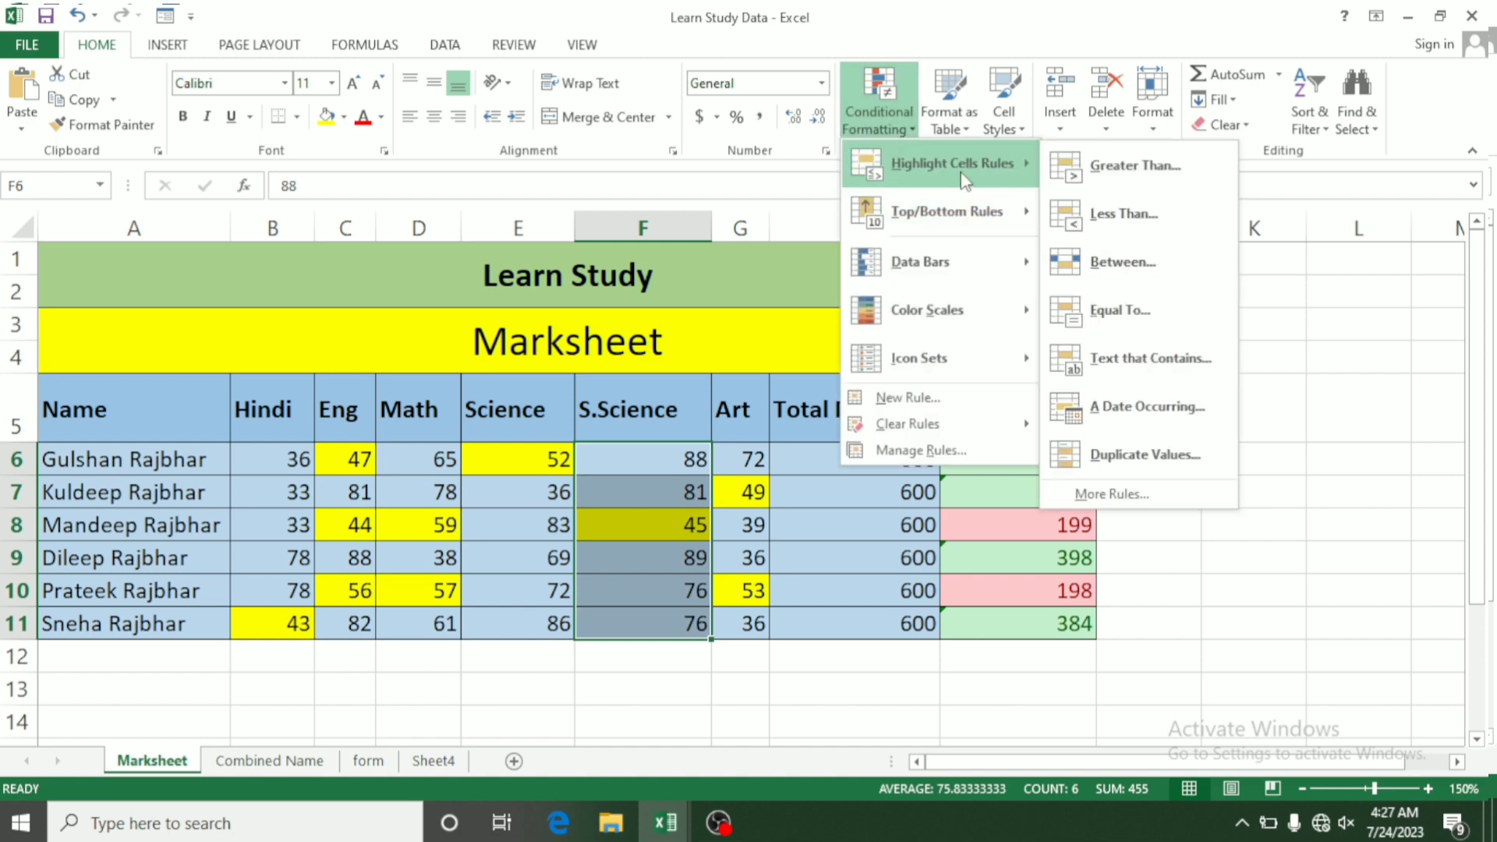
pyautogui.click(1106, 310)
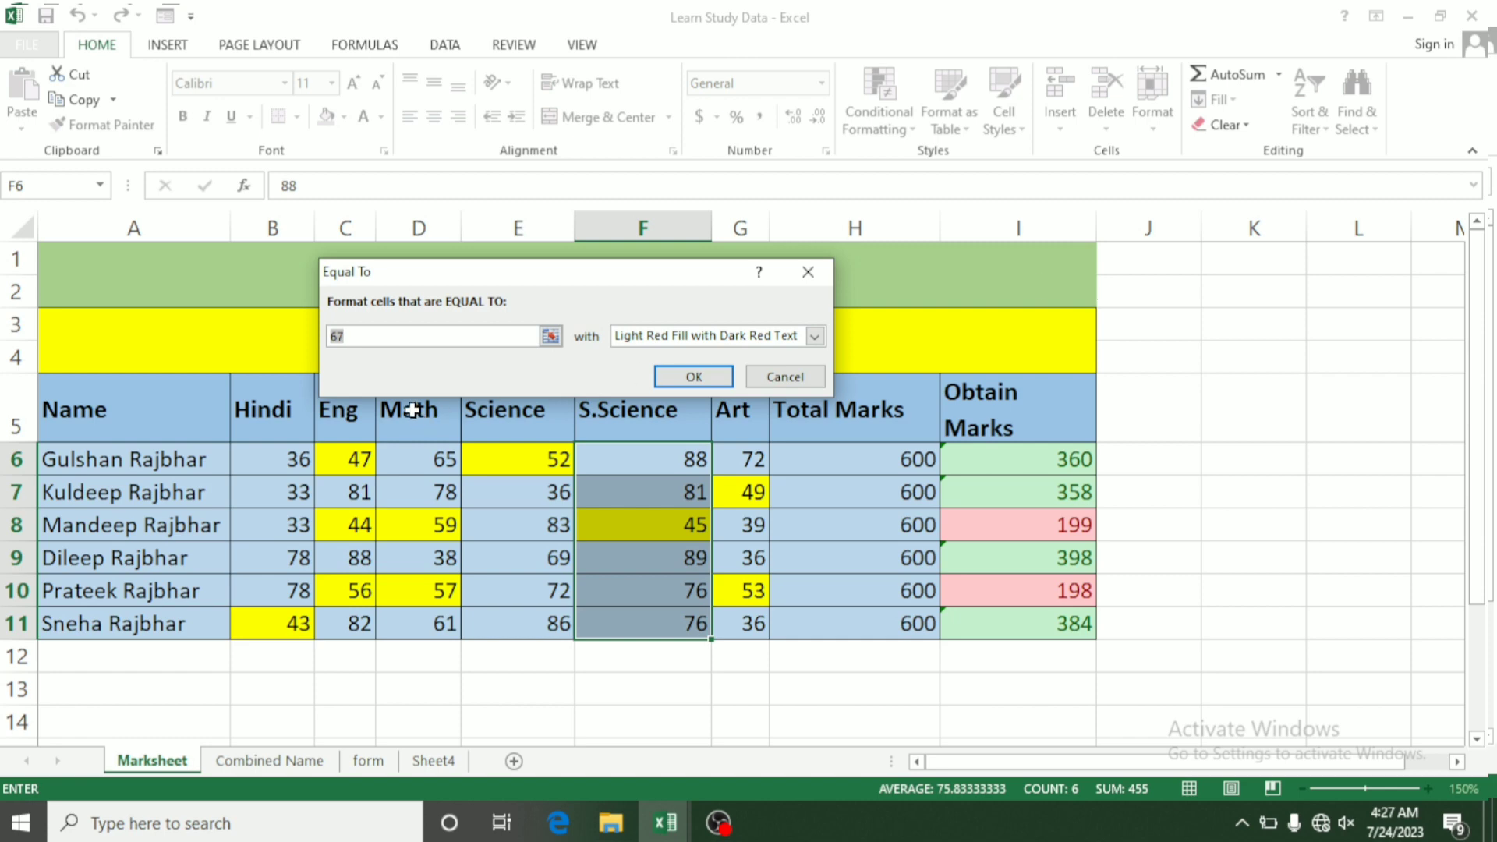
pyautogui.write('95')
pyautogui.click(815, 335)
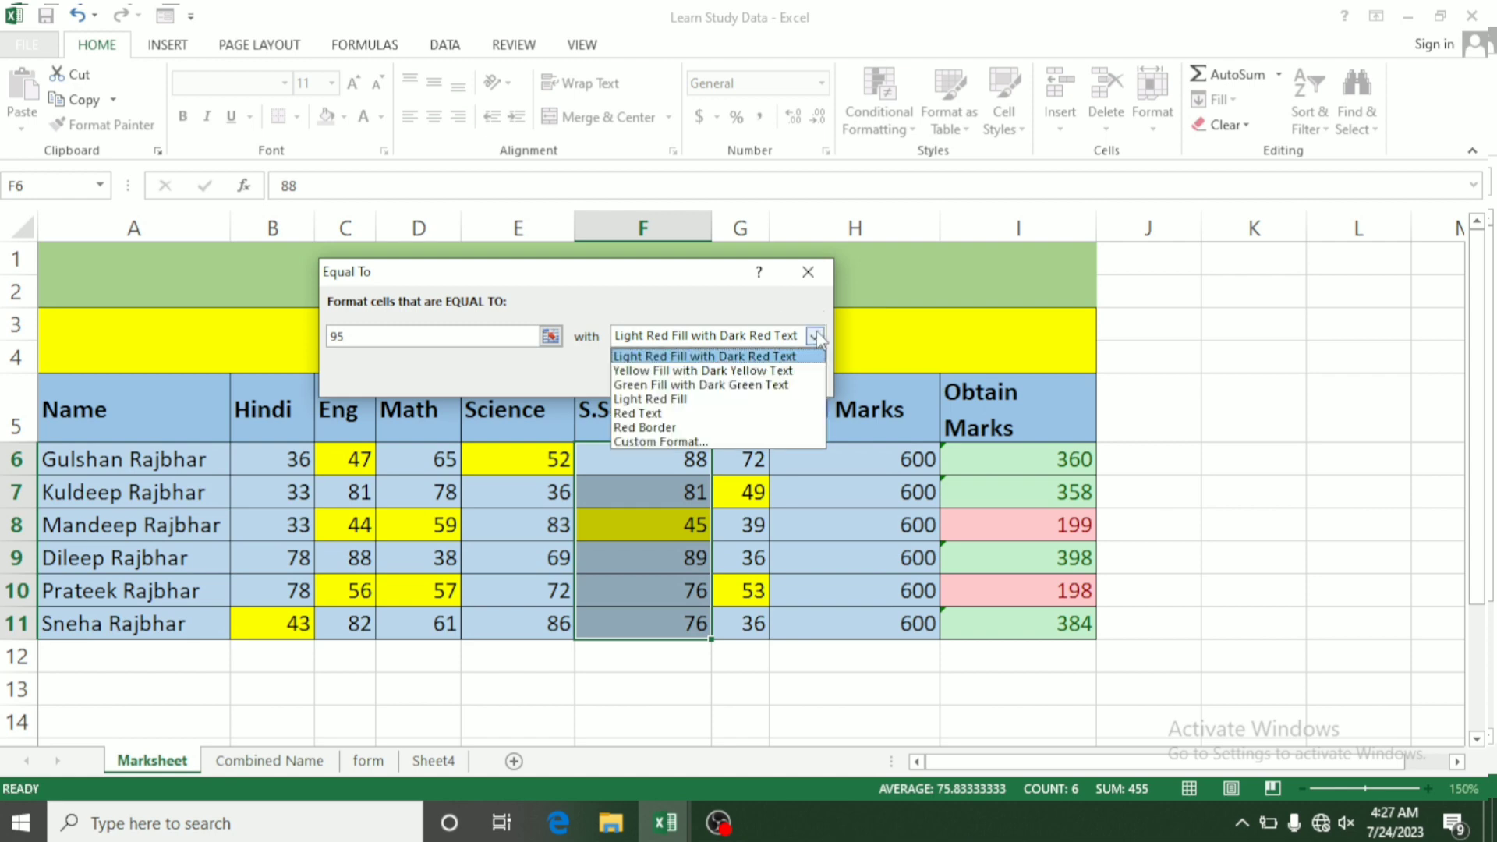
pyautogui.click(714, 439)
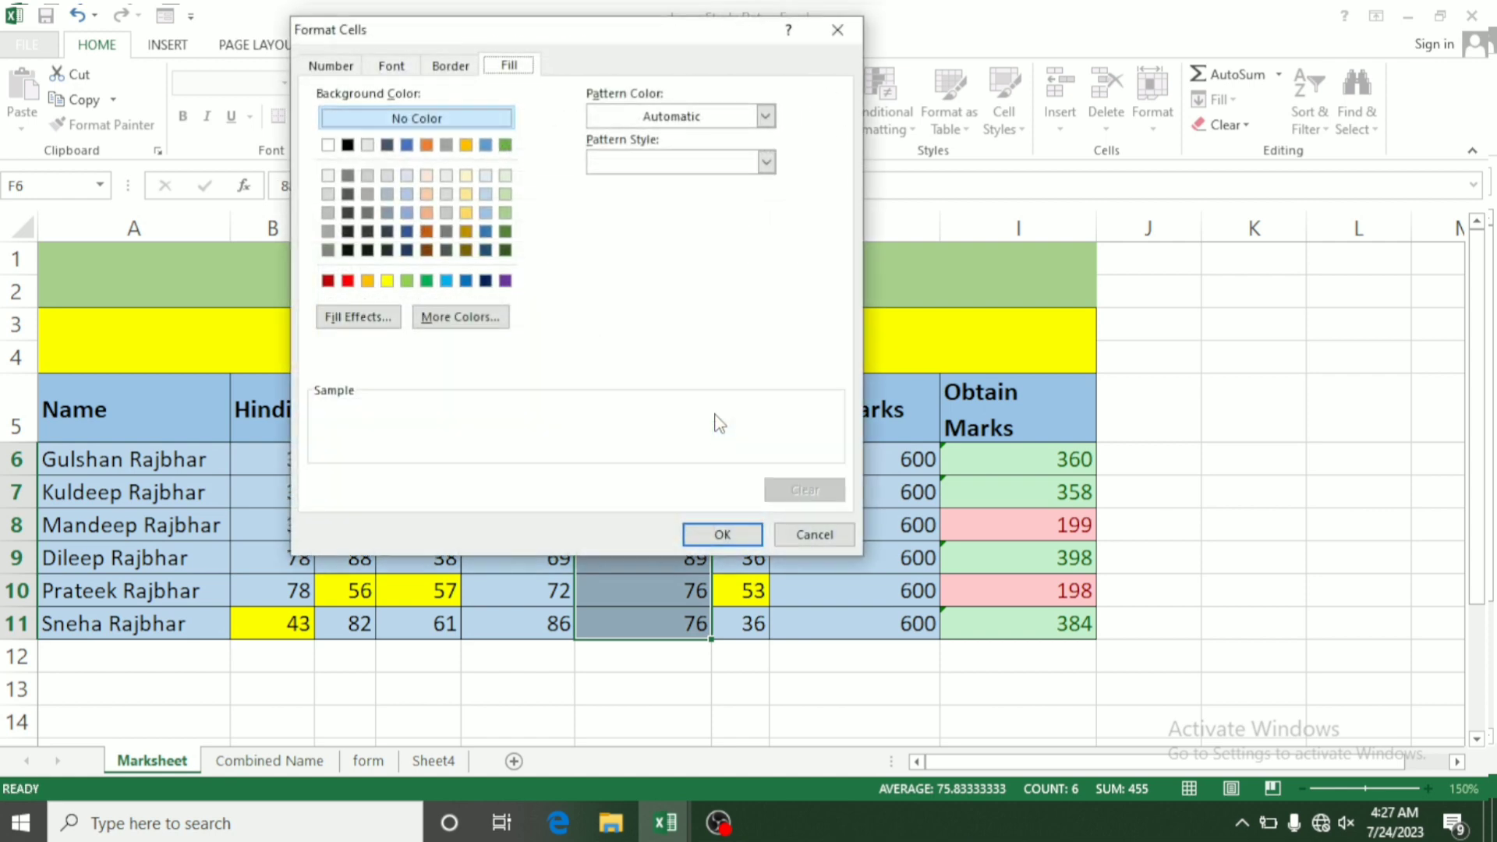
pyautogui.click(349, 283)
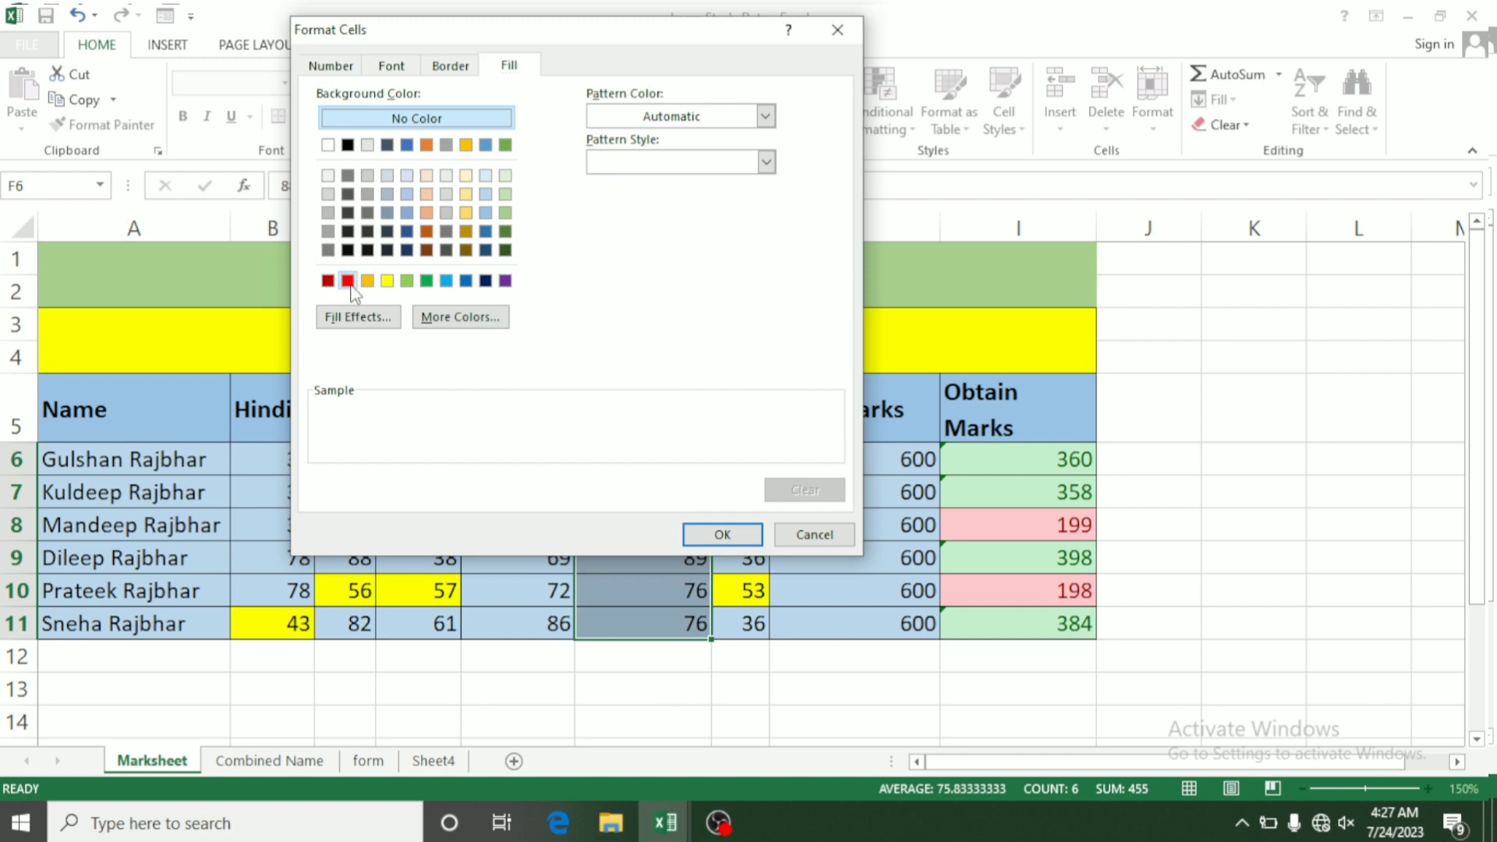
pyautogui.click(698, 535)
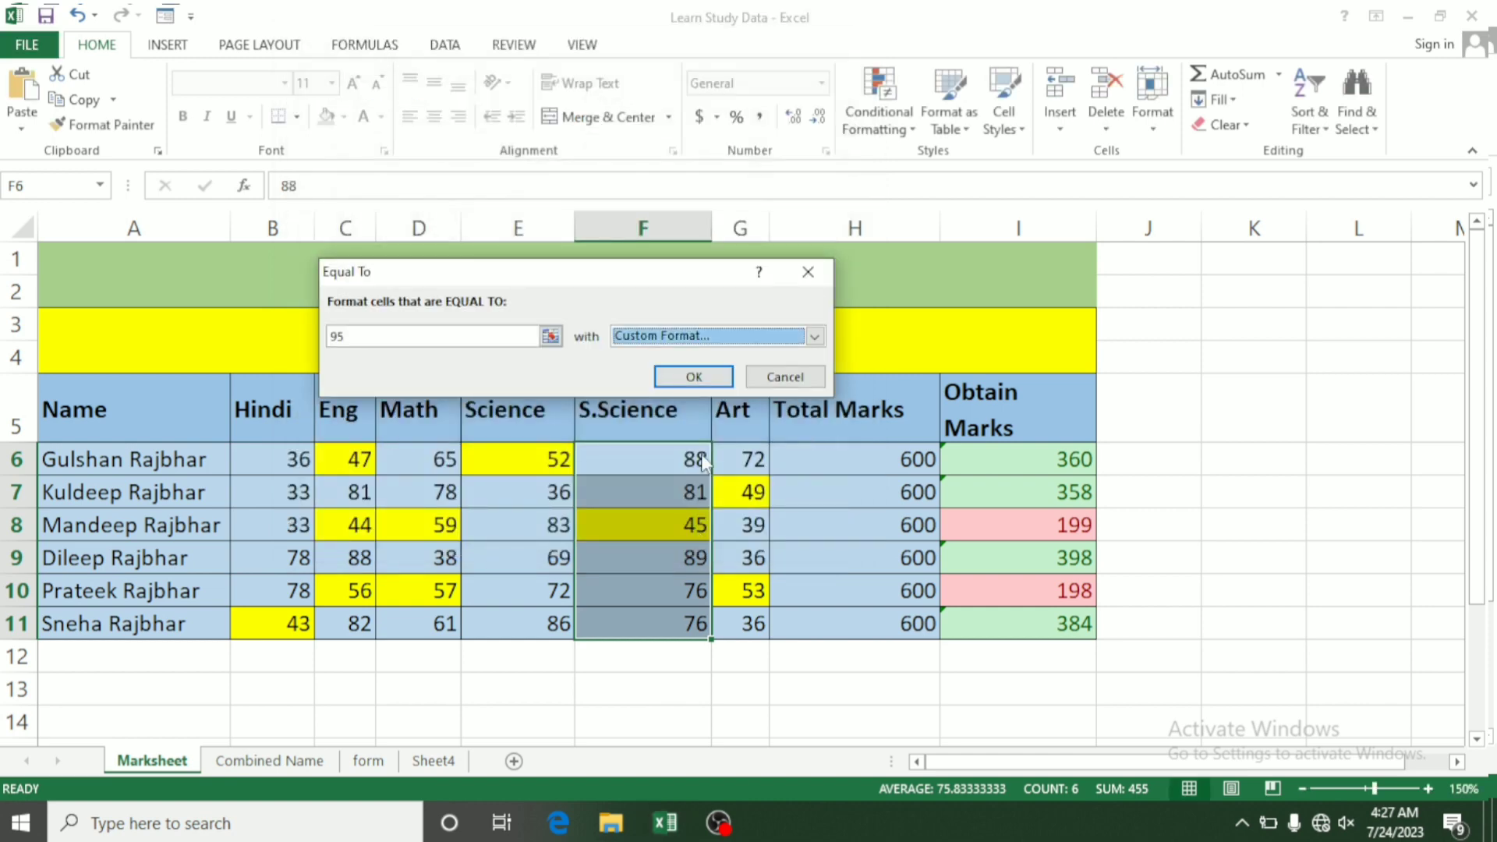
pyautogui.click(692, 377)
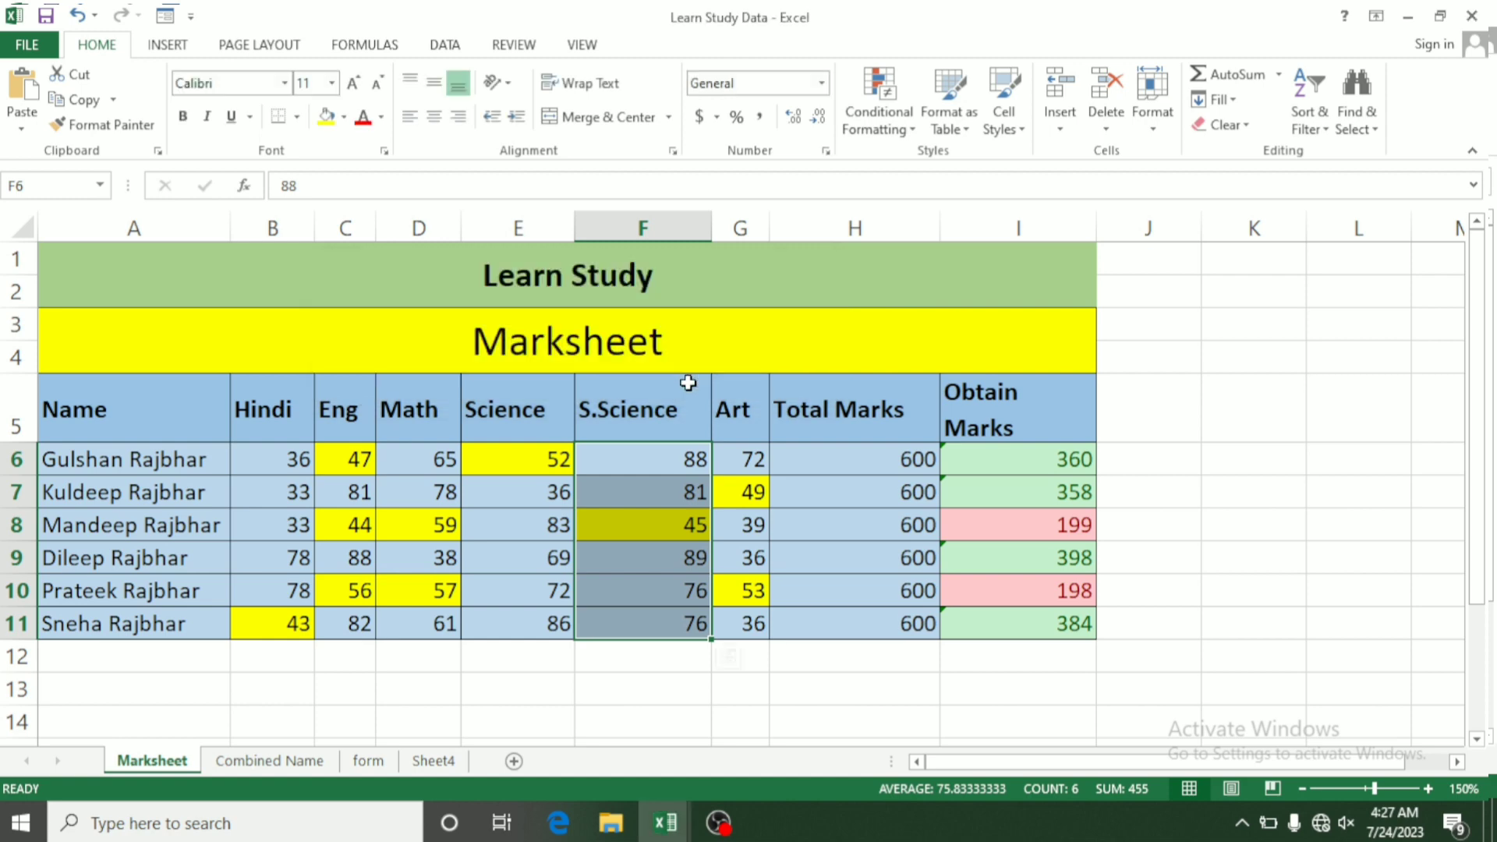
# Set the S.Science mark in cell F9 to 95
pyautogui.click(682, 516)
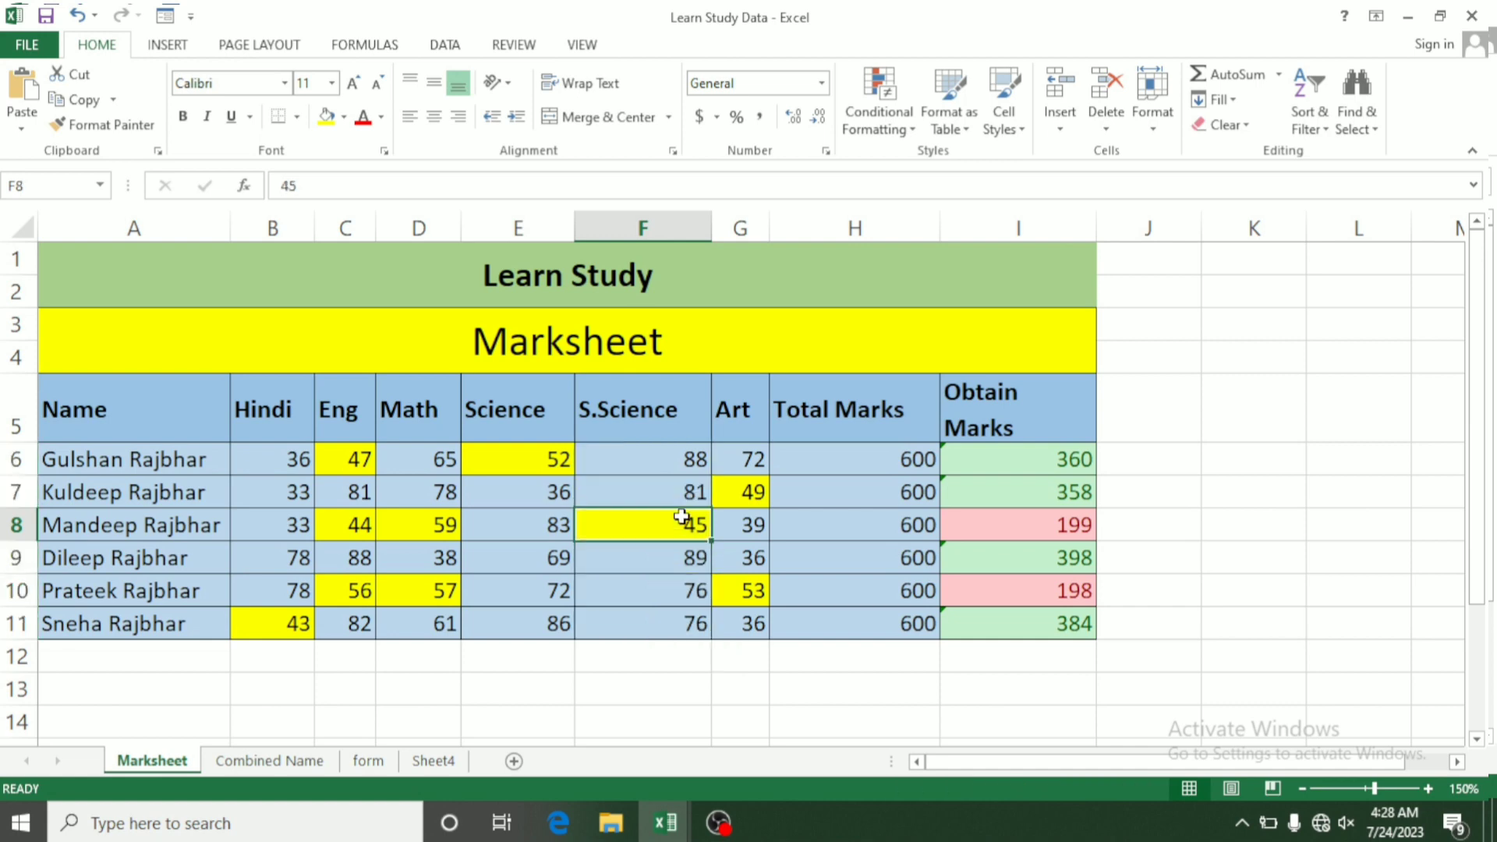
pyautogui.click(681, 558)
pyautogui.write('95')
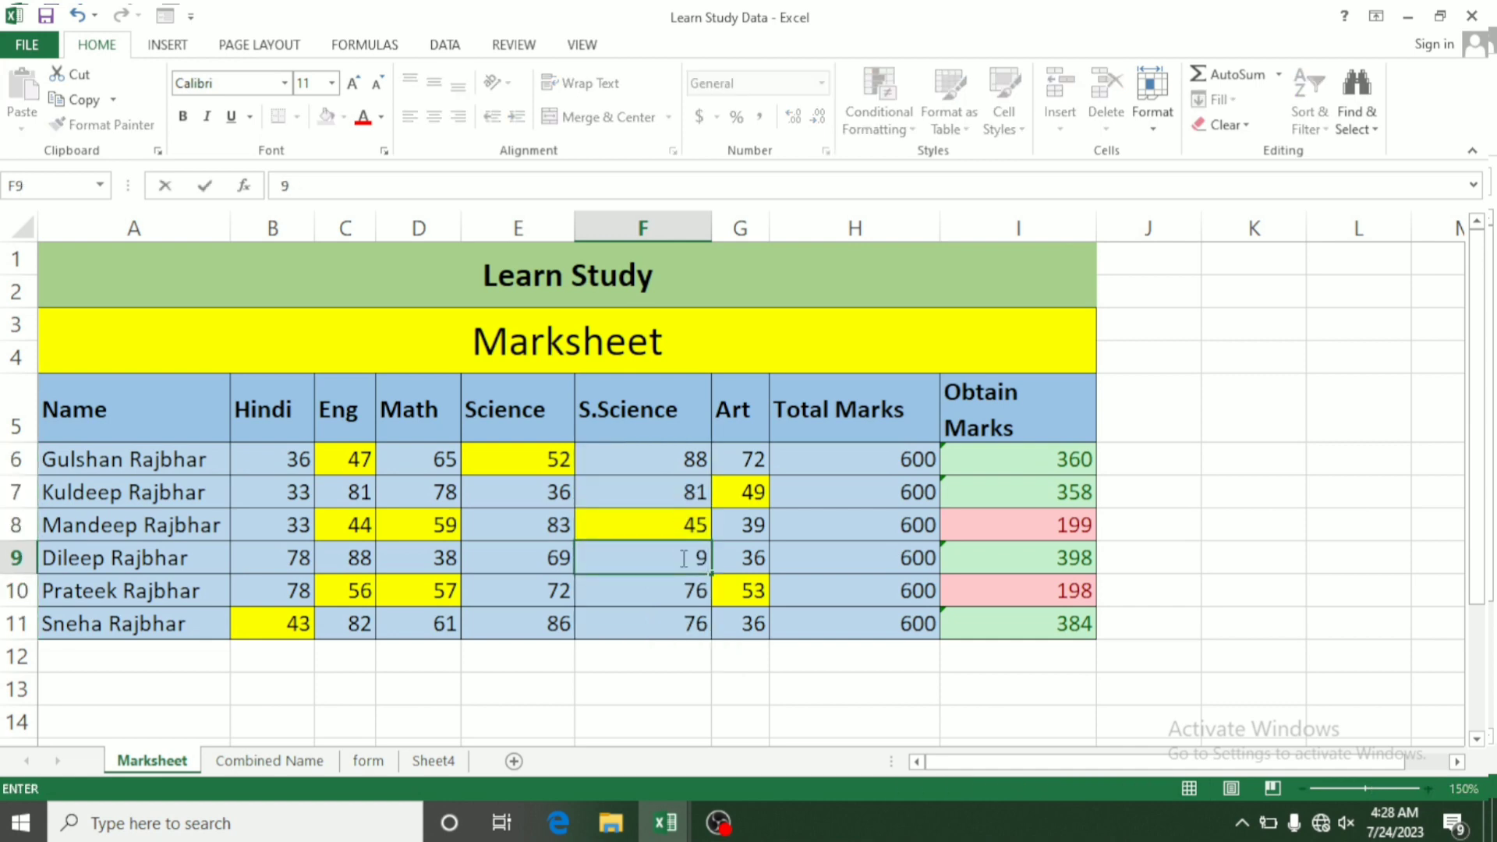
pyautogui.press('Return')
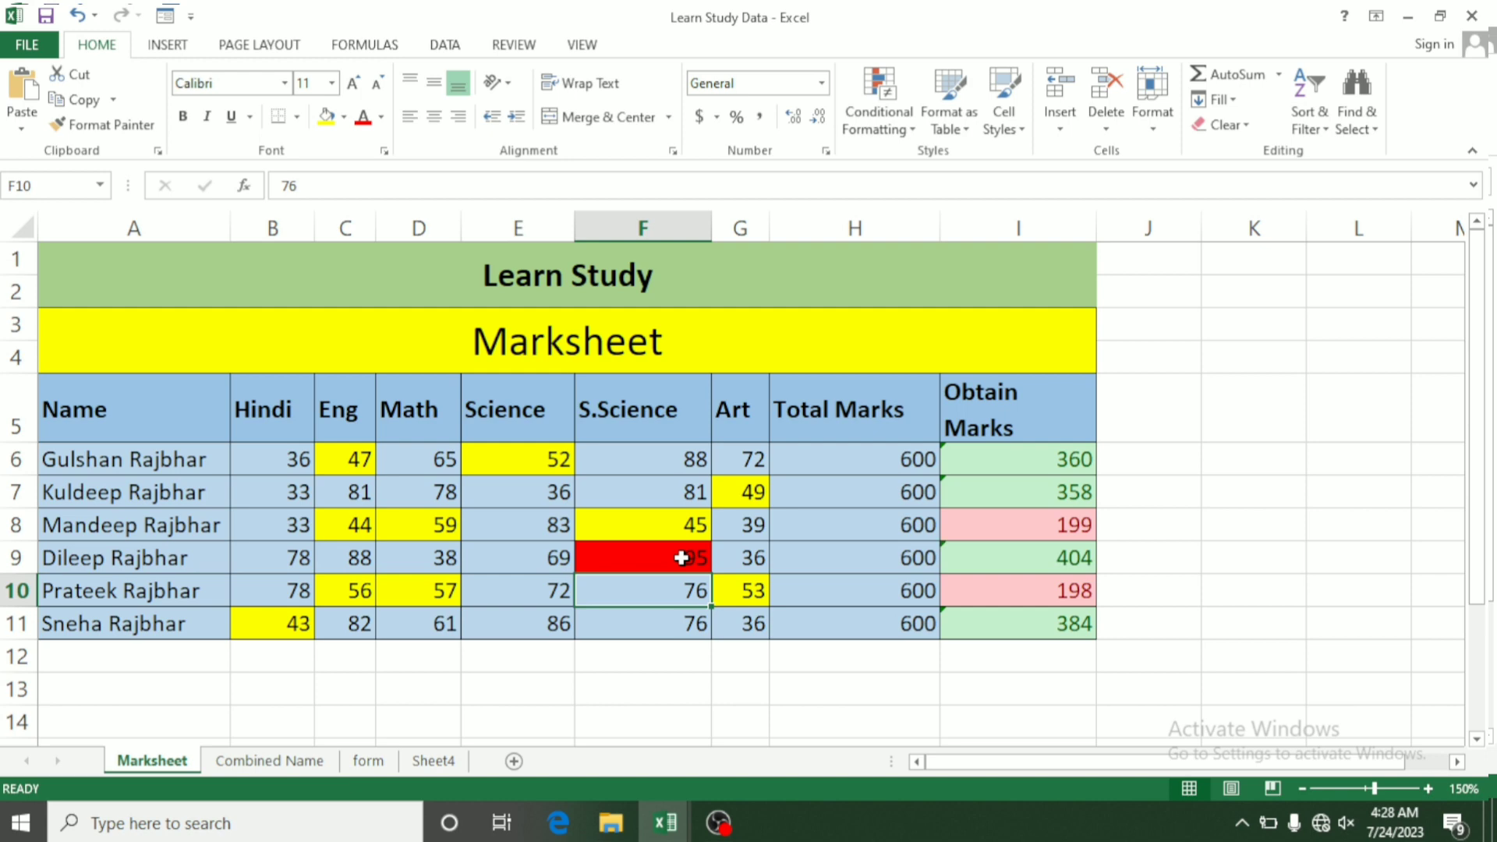
pyautogui.click(665, 624)
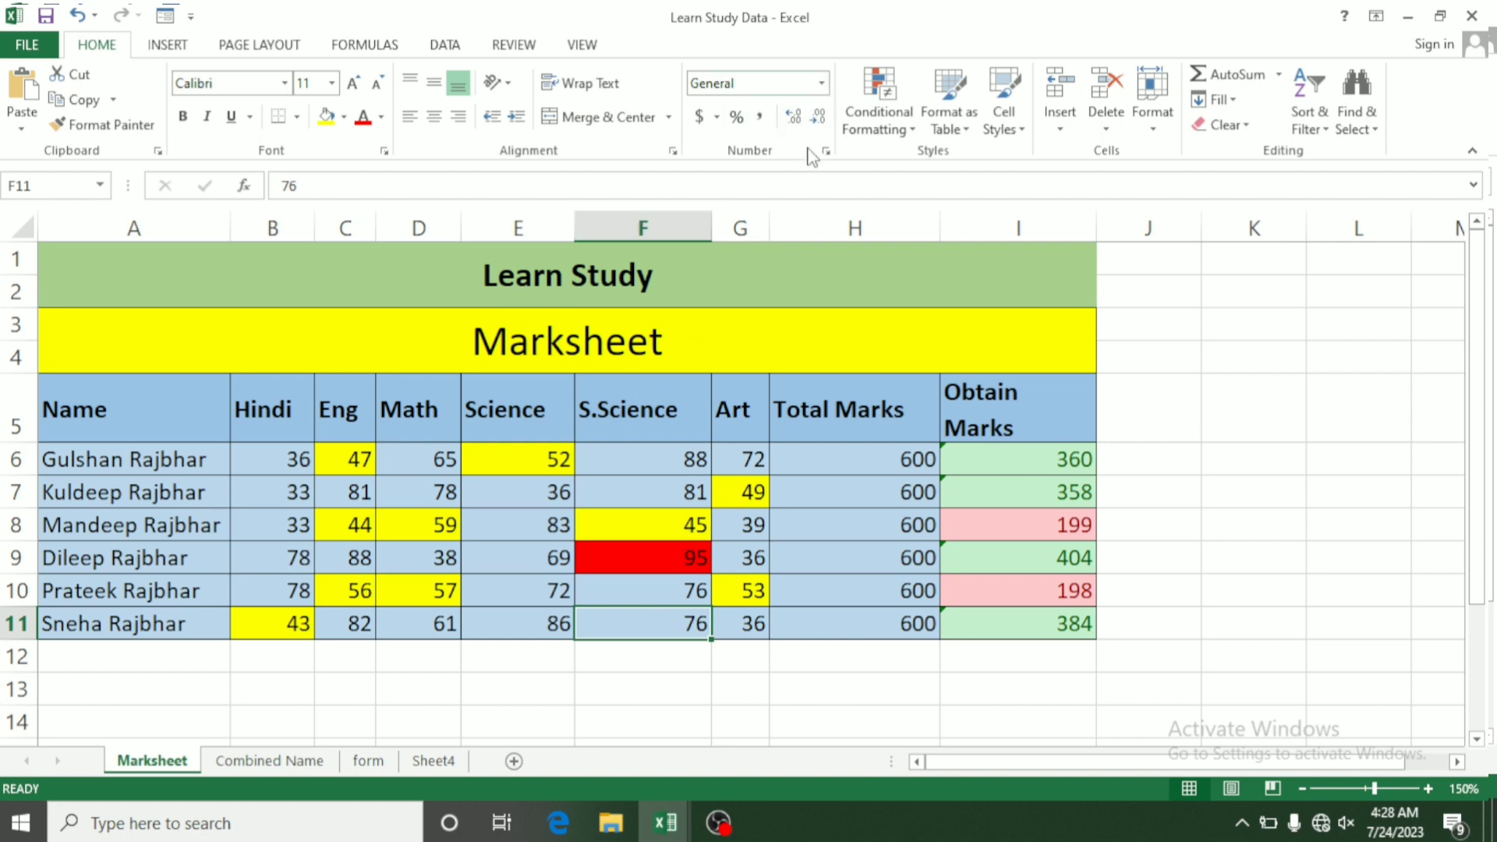
pyautogui.click(905, 109)
pyautogui.moveTo(952, 160)
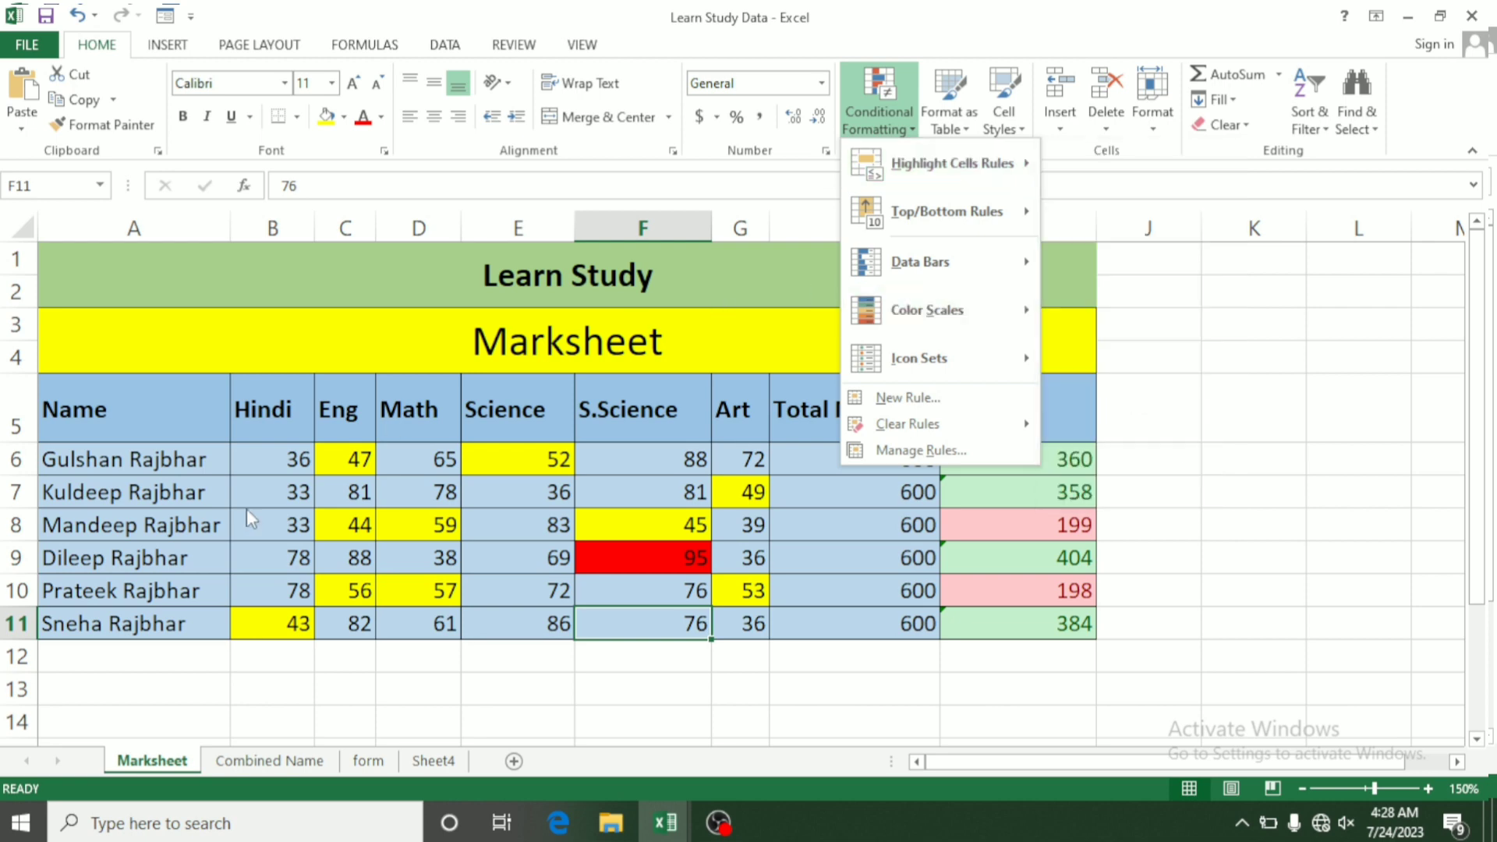
pyautogui.click(110, 594)
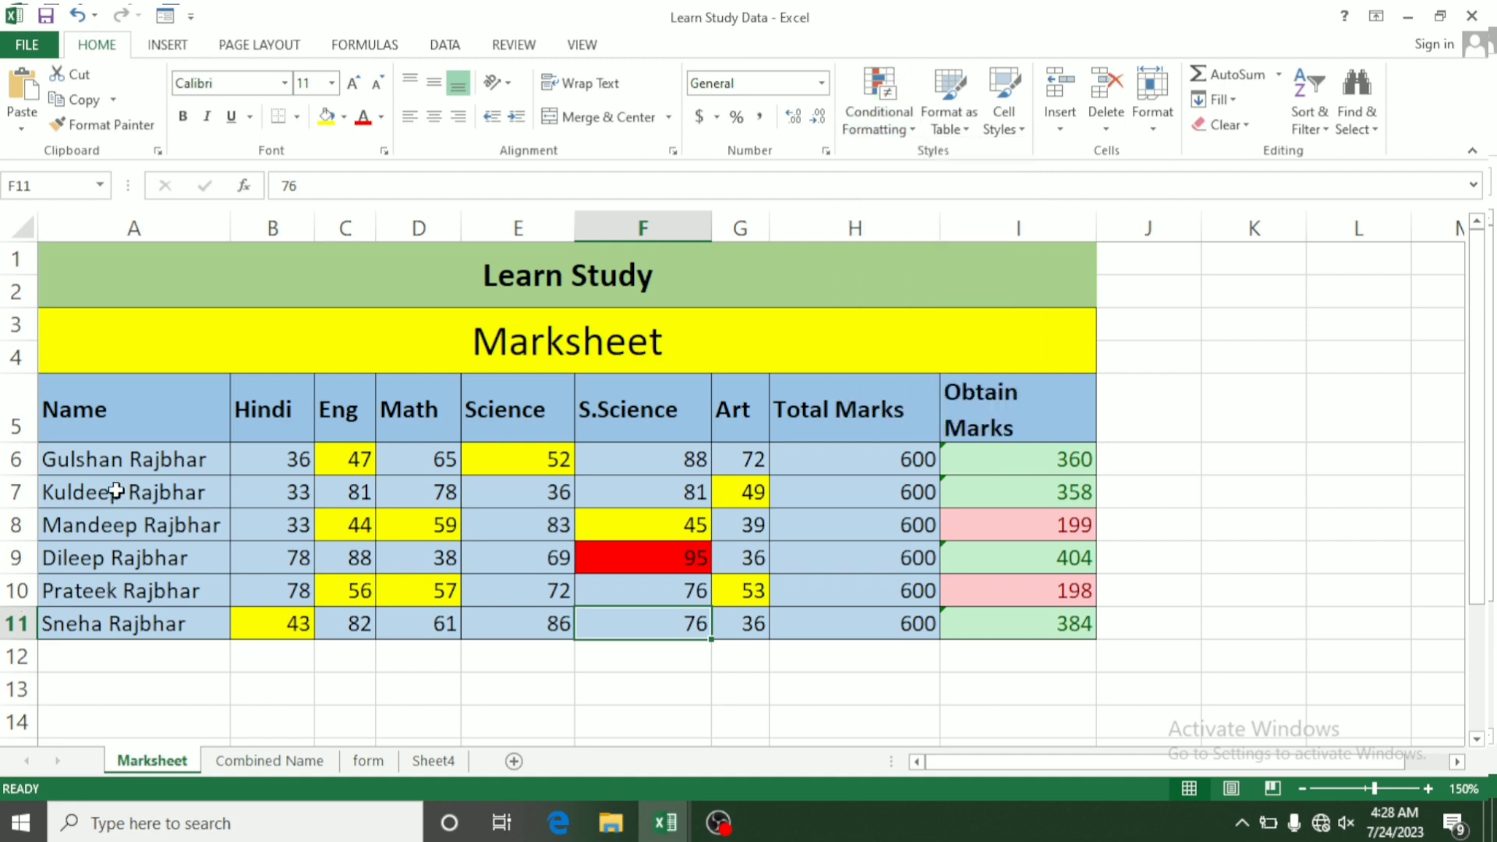
# Select the student name cells and the empty cells below them, A6:A14
pyautogui.moveTo(113, 461); pyautogui.dragTo(104, 621)
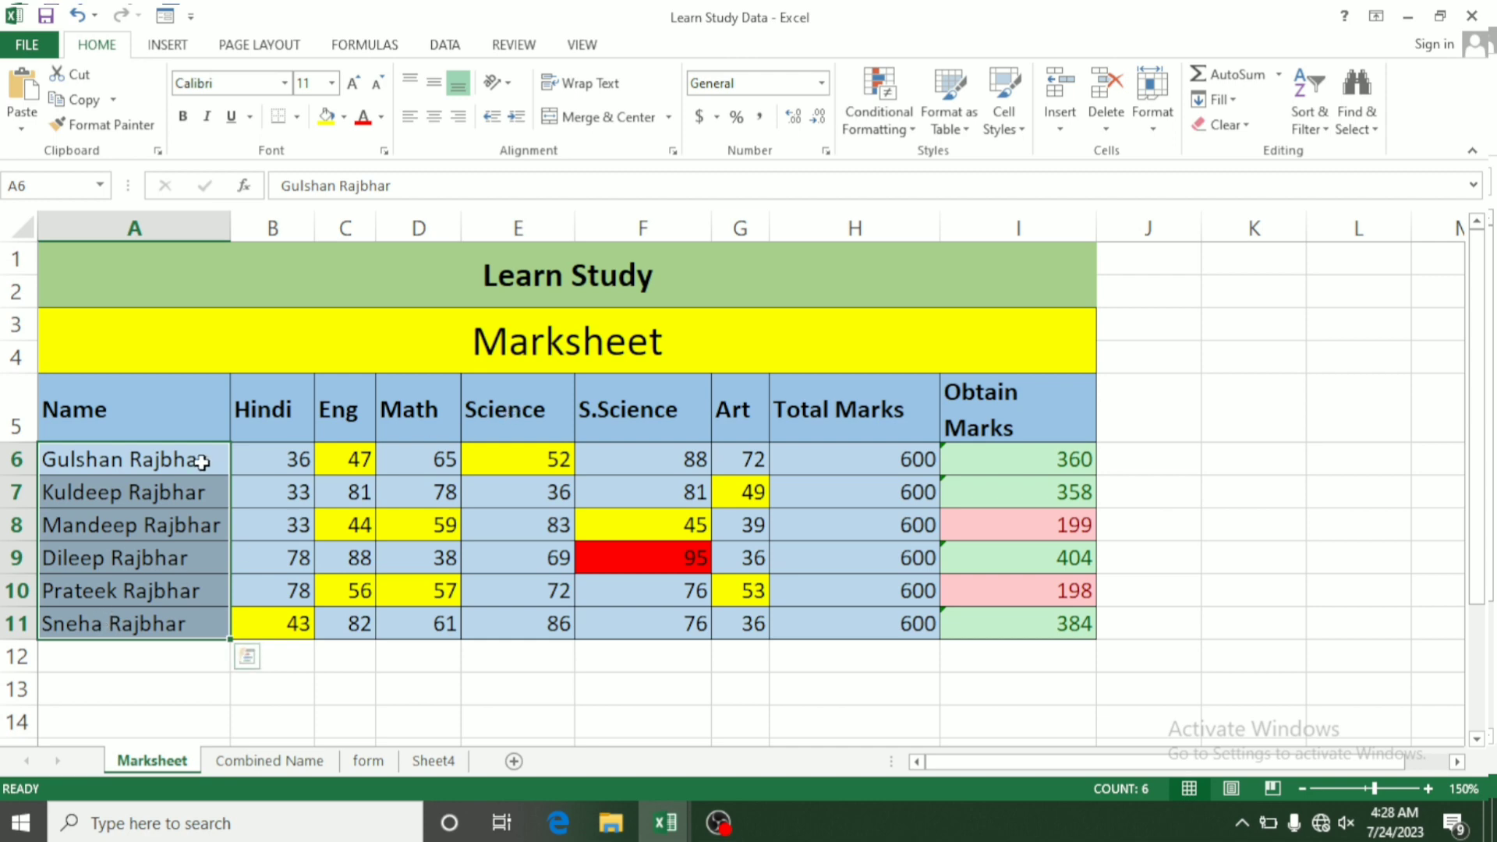
pyautogui.moveTo(202, 462); pyautogui.dragTo(204, 725)
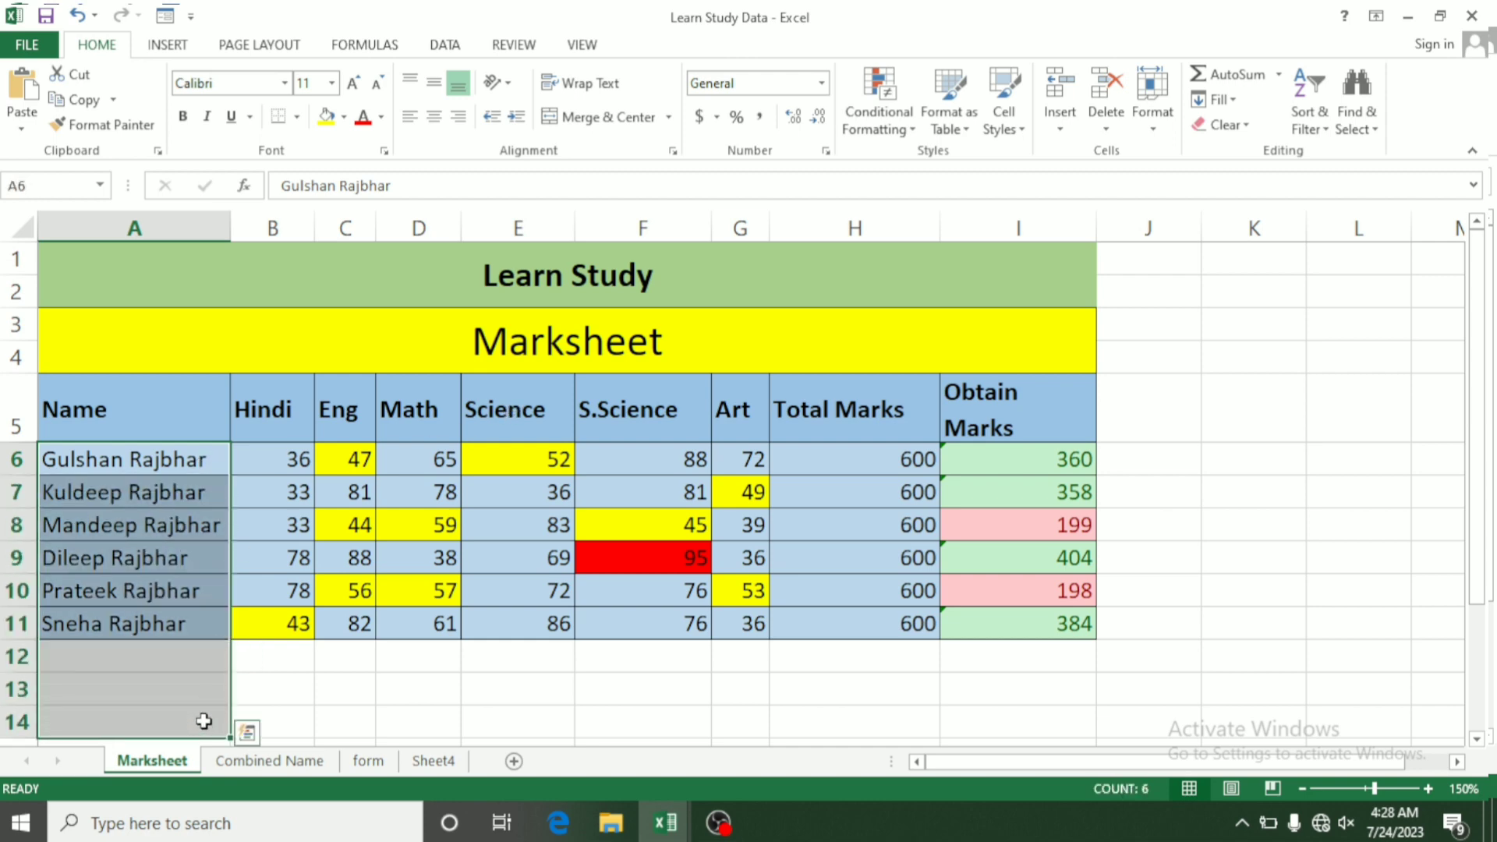
pyautogui.click(918, 132)
pyautogui.moveTo(948, 186)
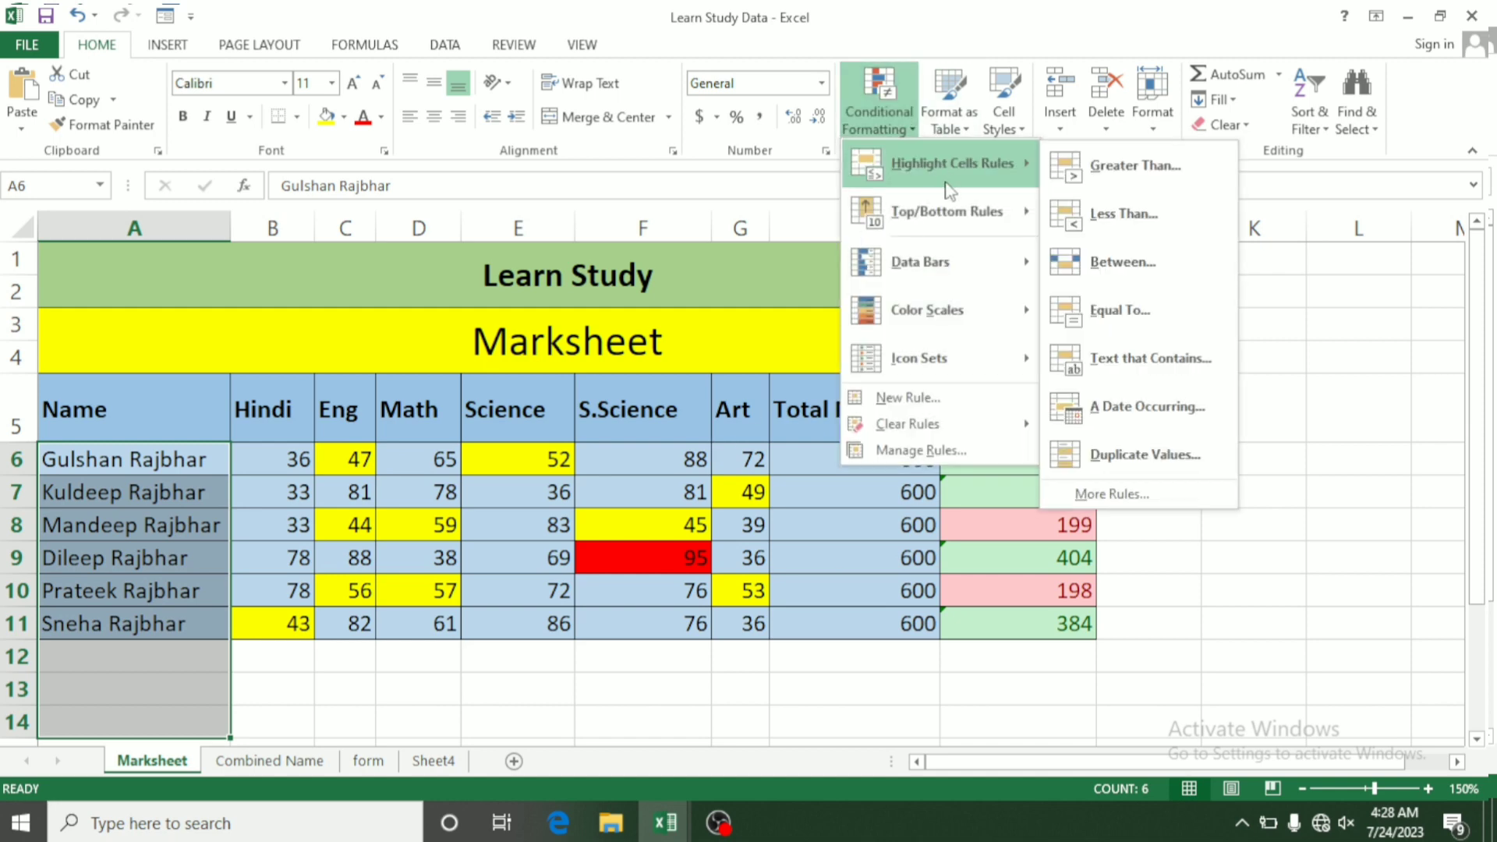
pyautogui.click(1120, 358)
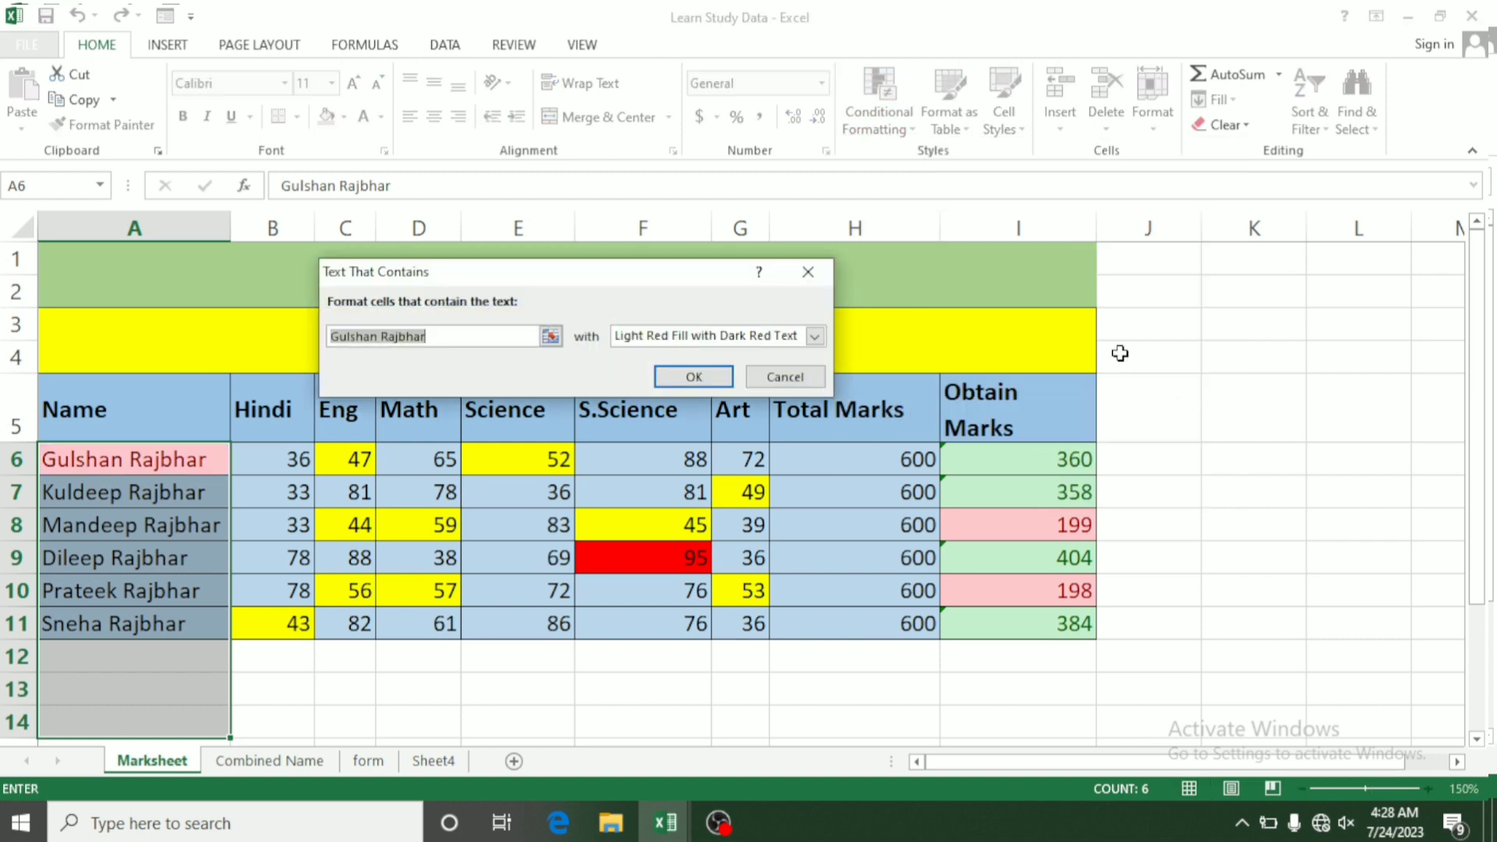
pyautogui.press('BackSpace')
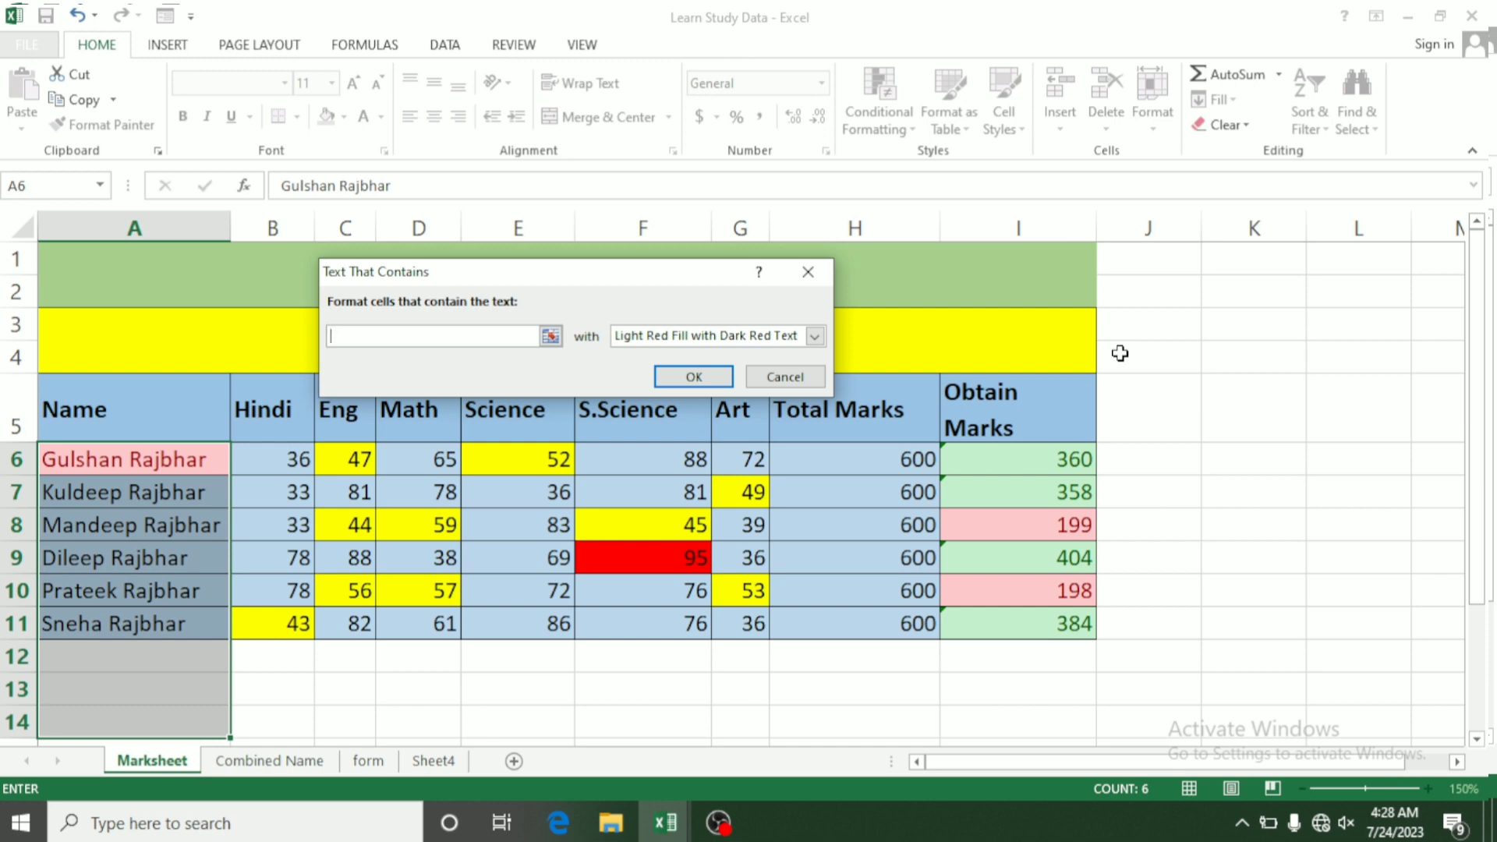
pyautogui.write('ra')
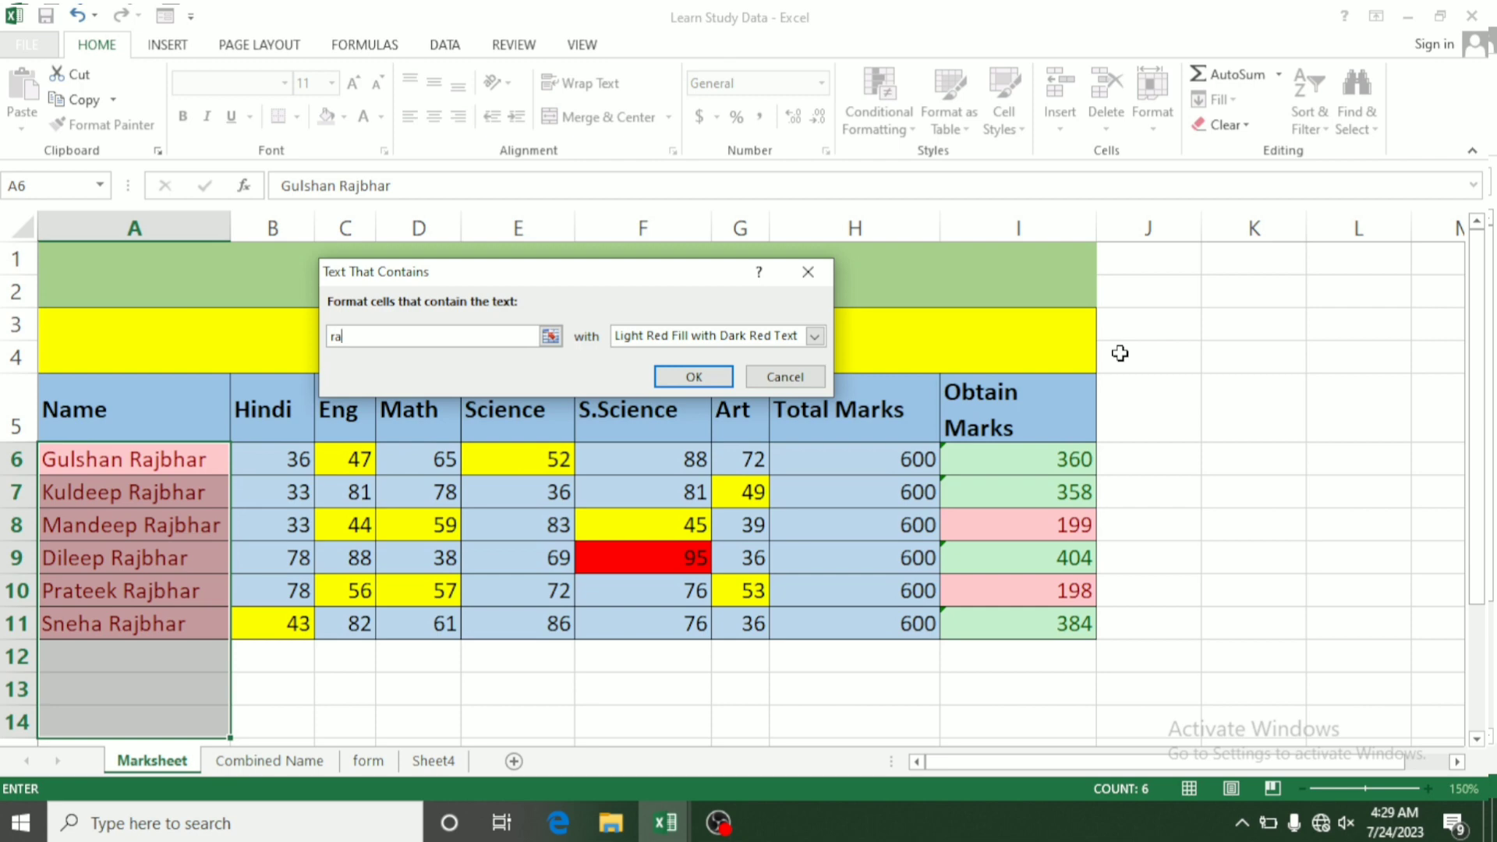
pyautogui.write('j')
pyautogui.click(815, 335)
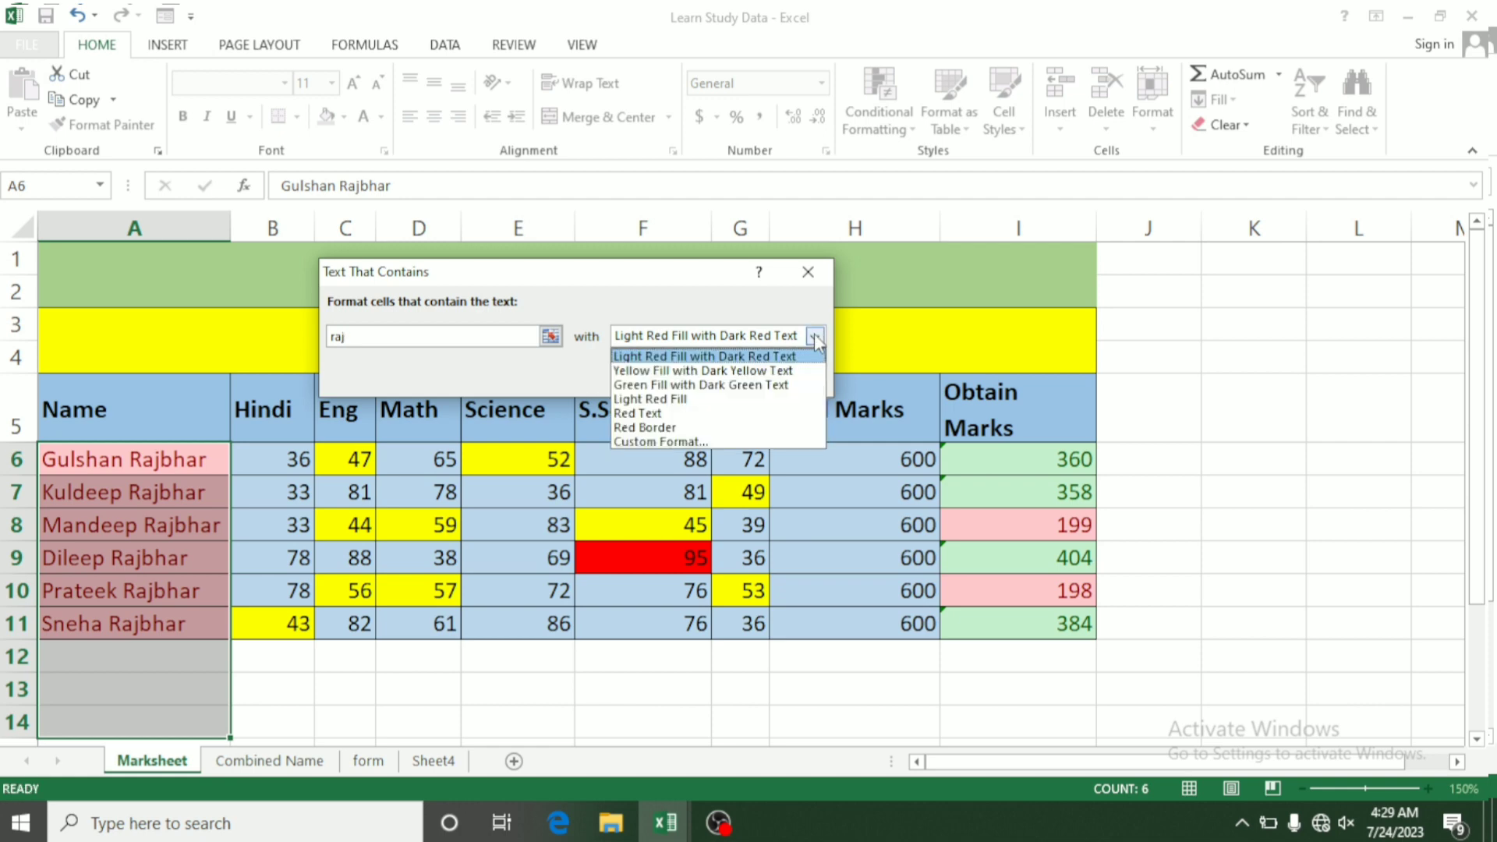
pyautogui.click(687, 442)
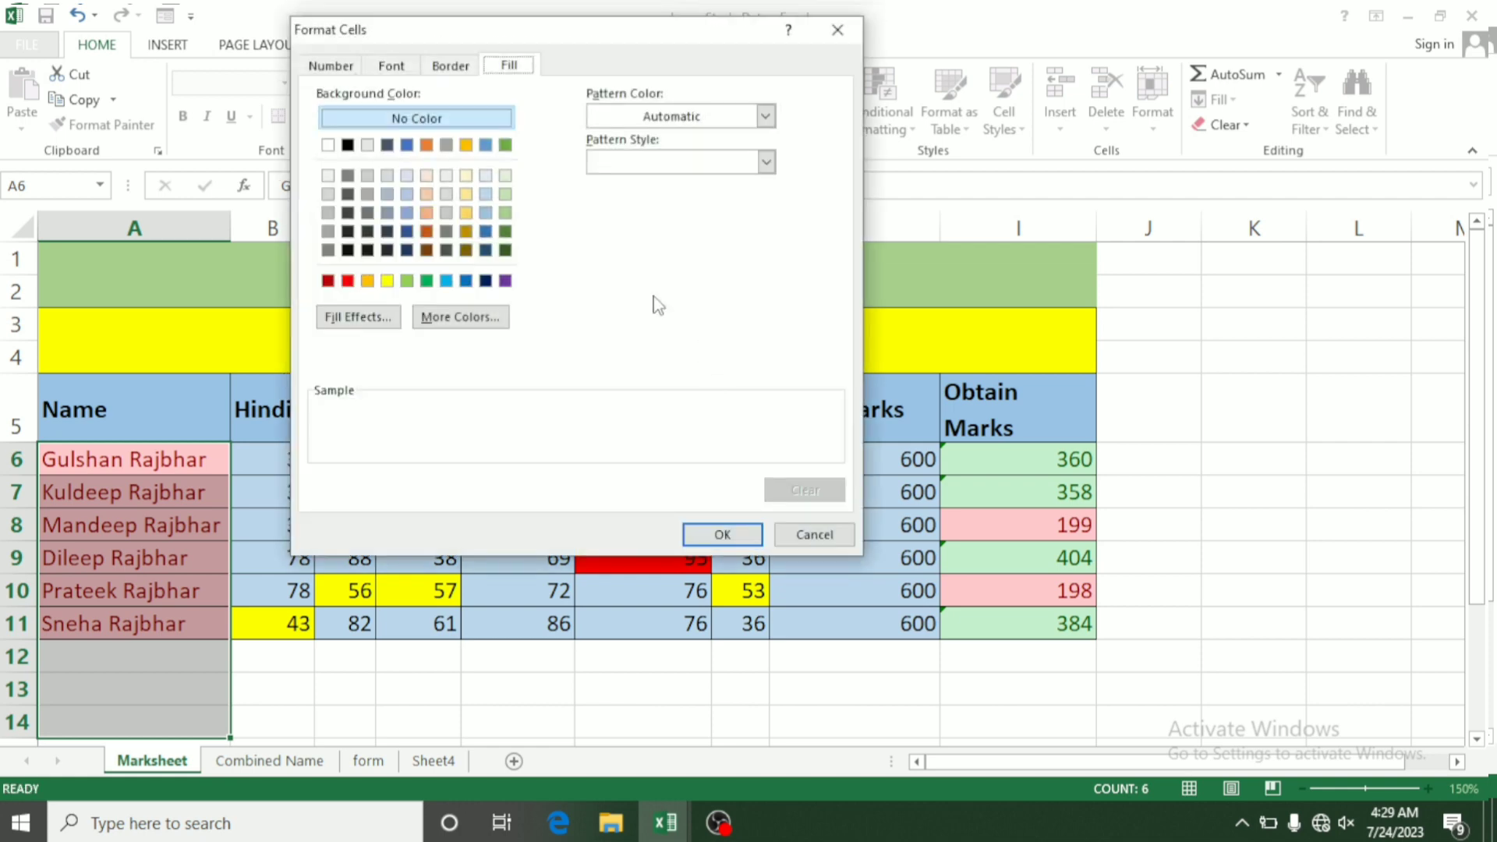
pyautogui.click(385, 283)
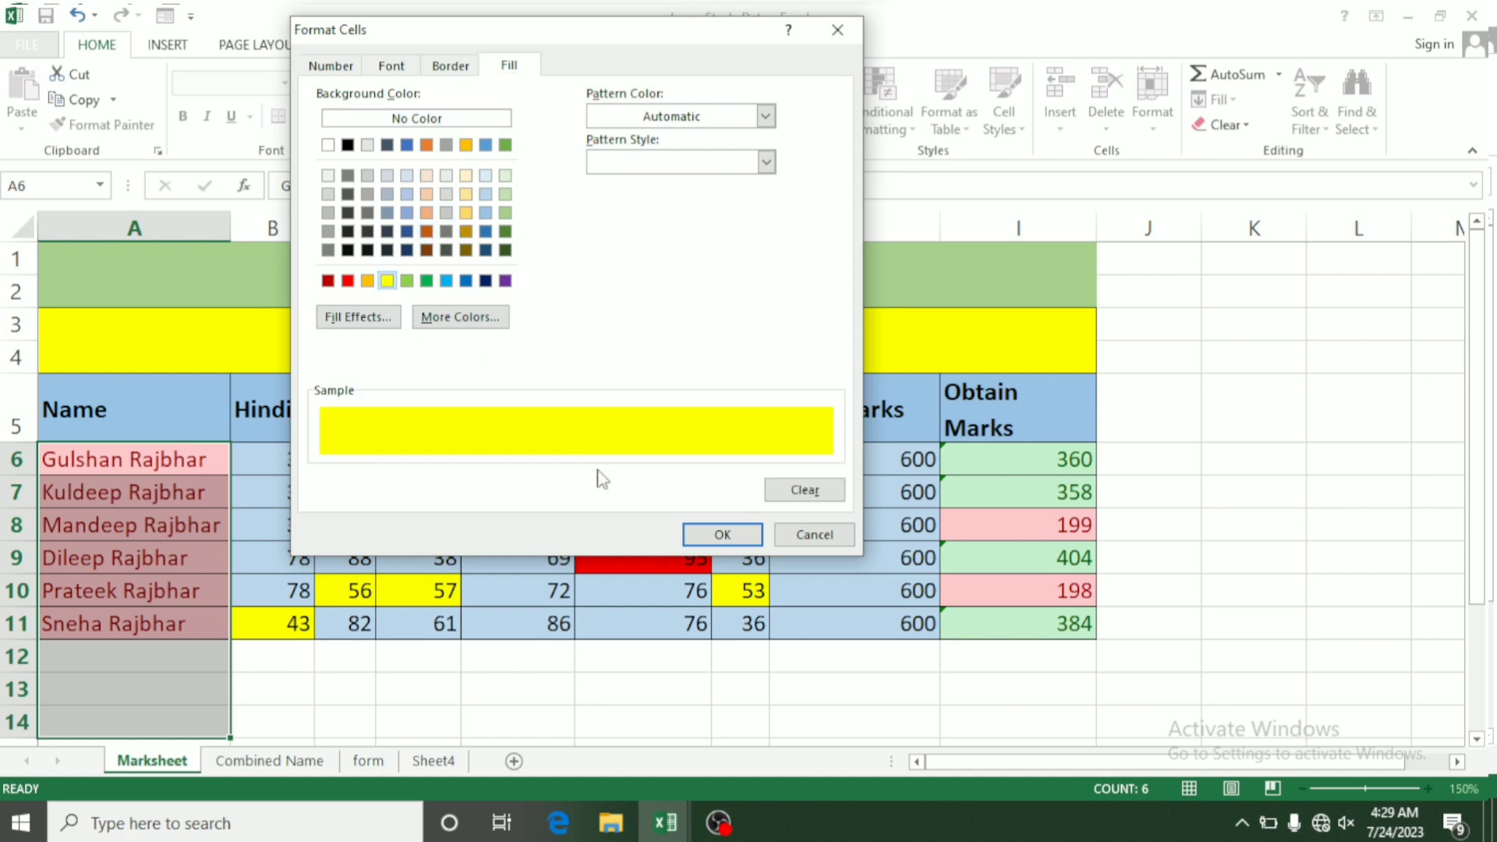
pyautogui.click(710, 536)
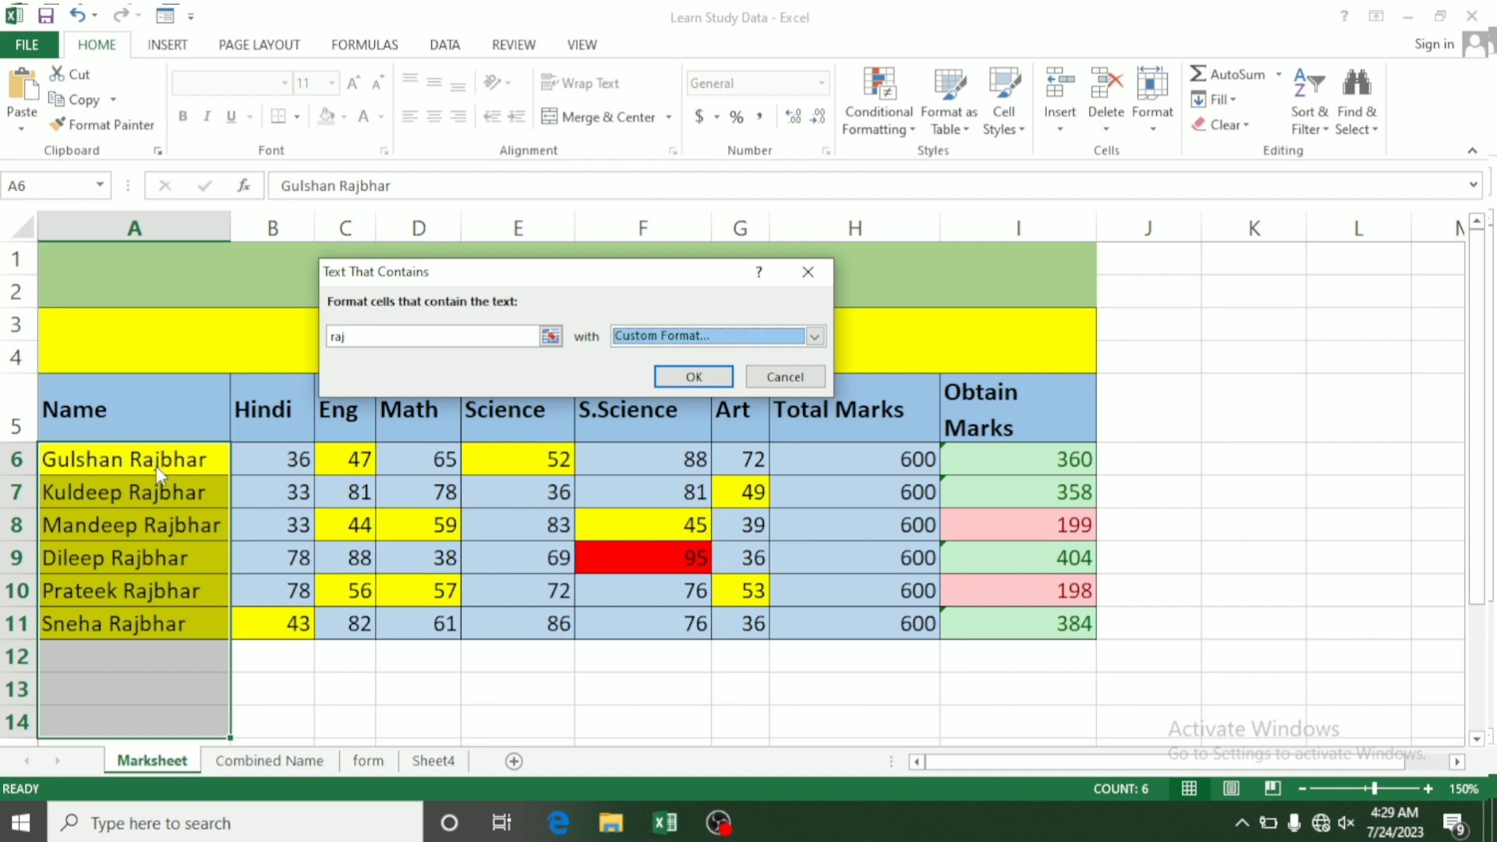
pyautogui.click(785, 378)
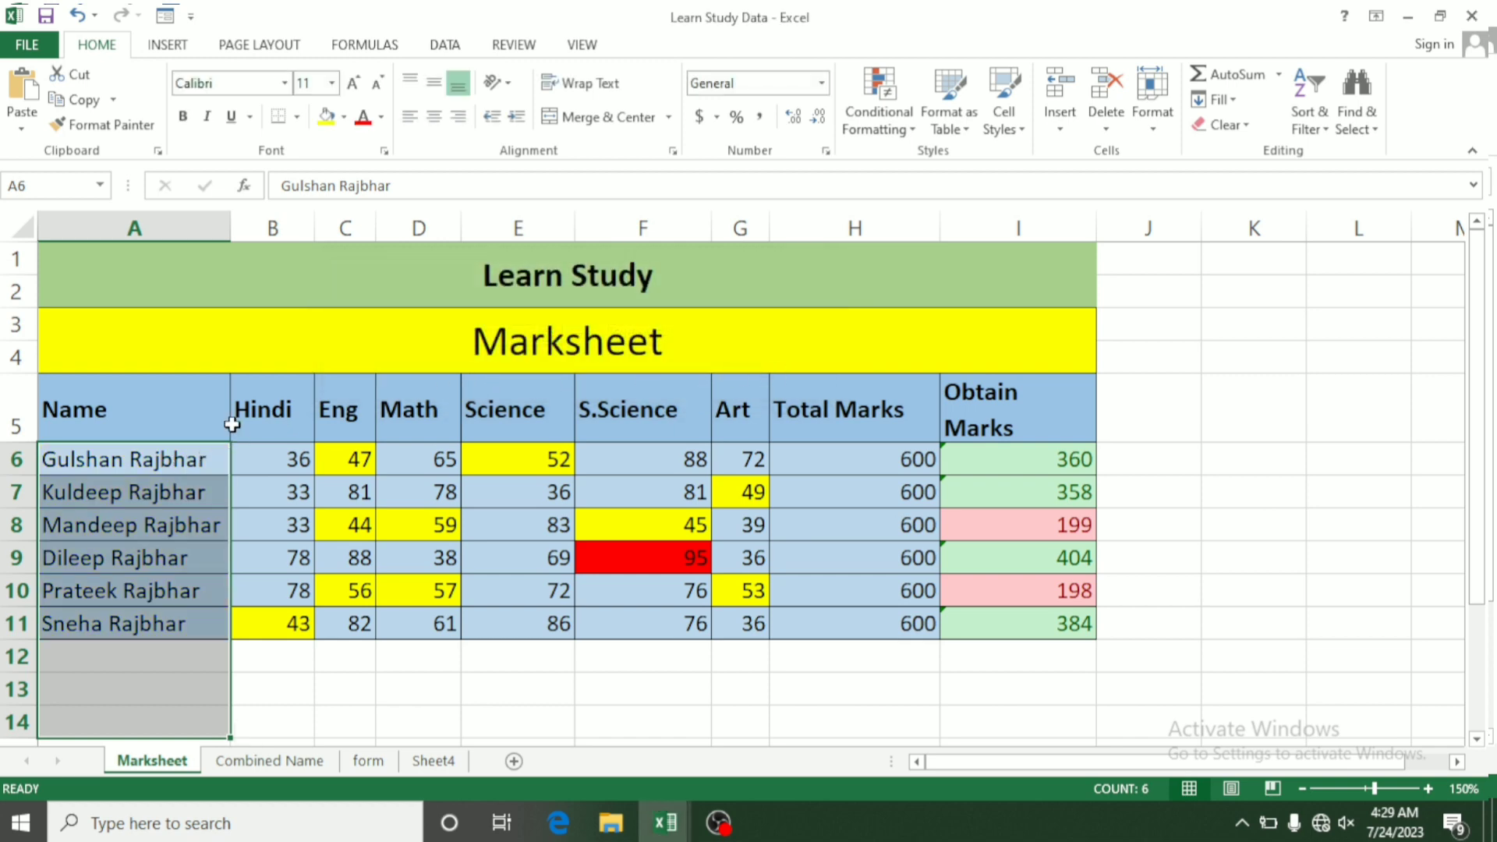
# Start a Text That Contains highlight rule for A6:A14, keeping only the students' shared surname as the text
pyautogui.click(877, 131)
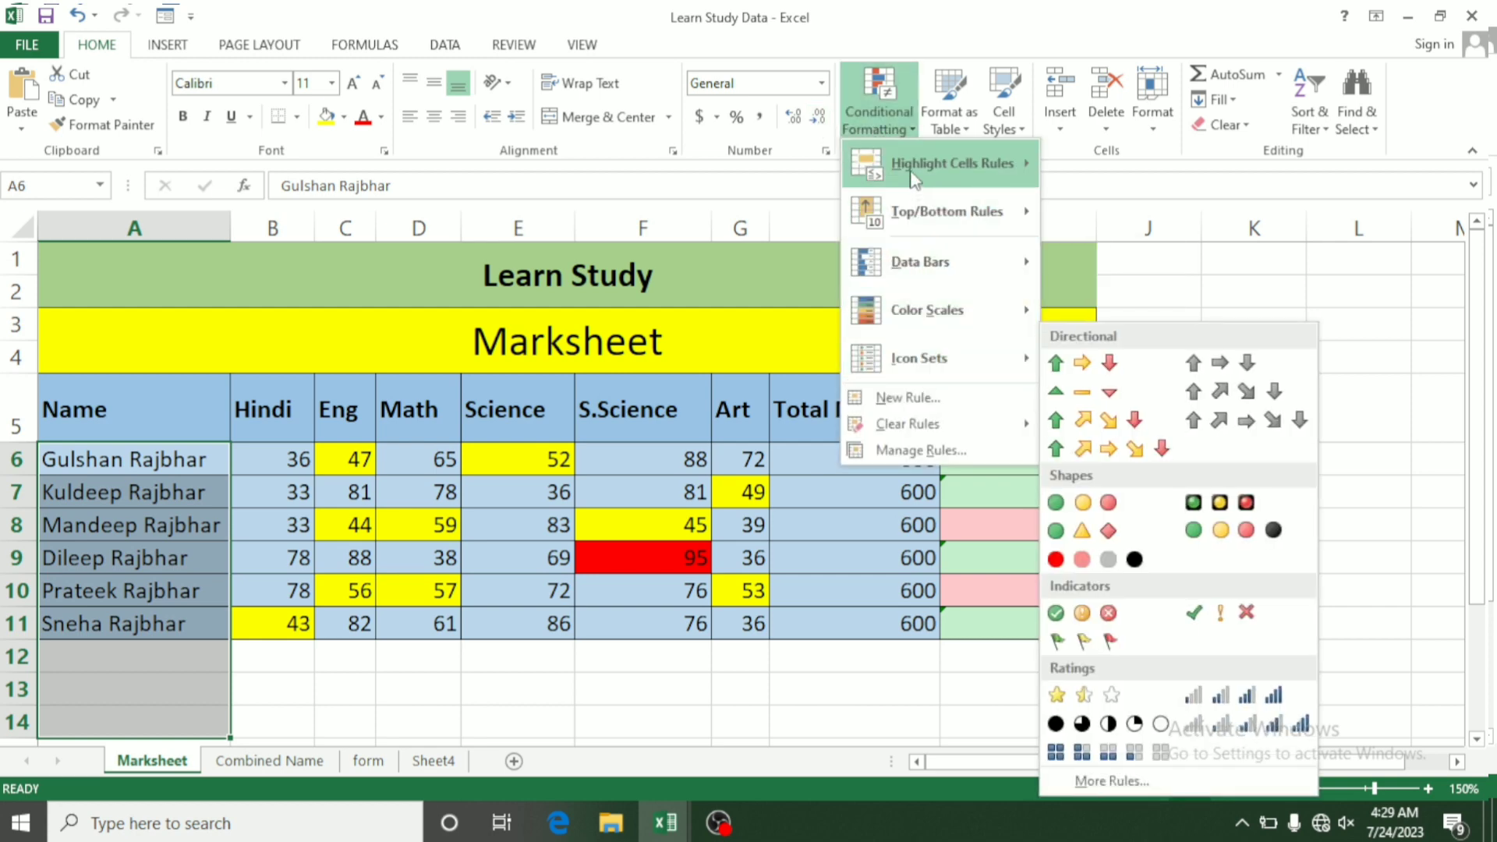
pyautogui.moveTo(914, 176)
pyautogui.click(1126, 359)
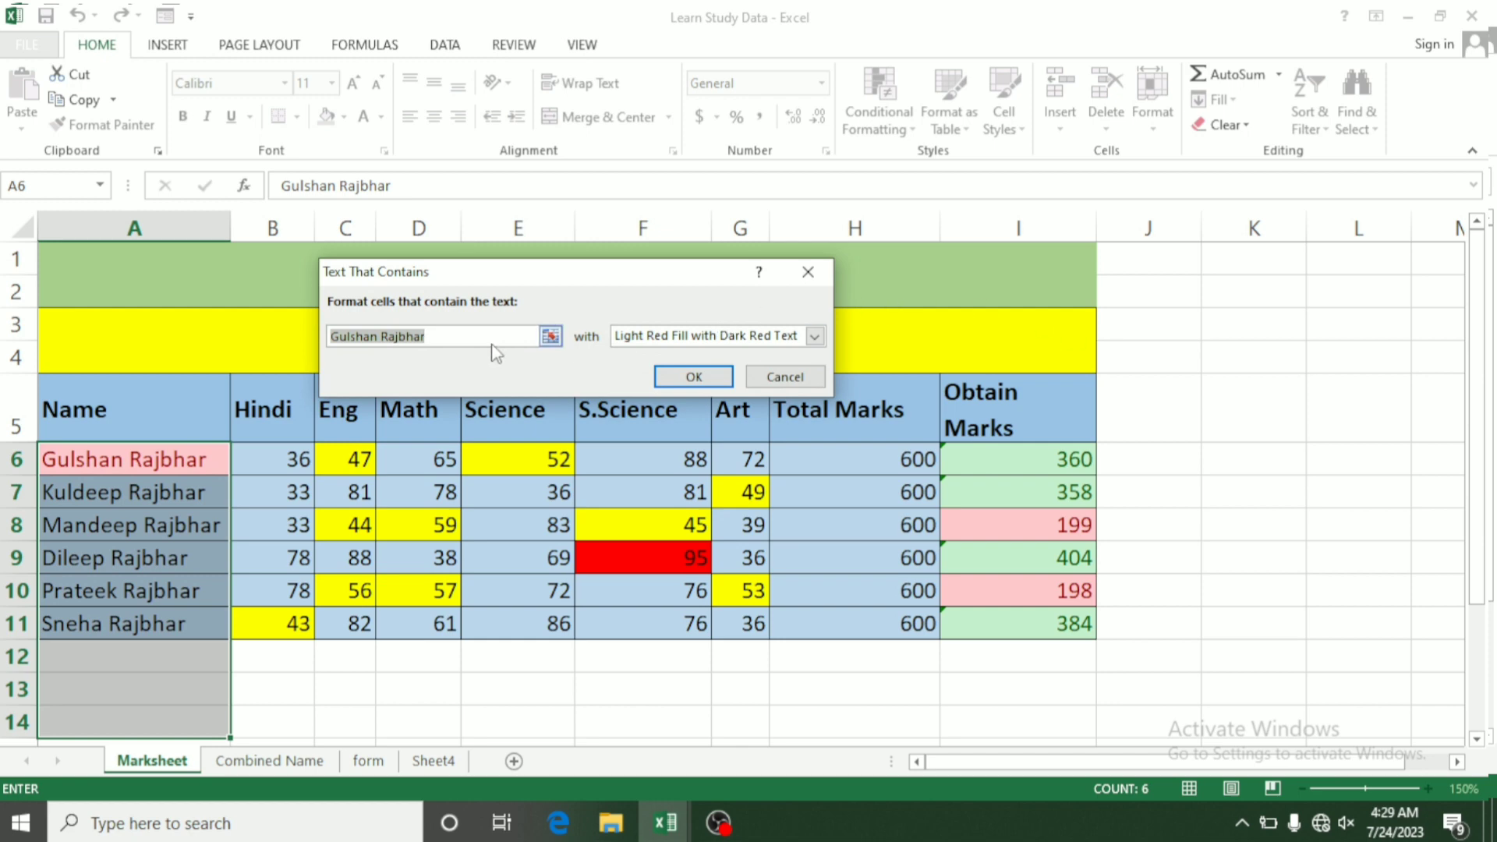
pyautogui.click(388, 336)
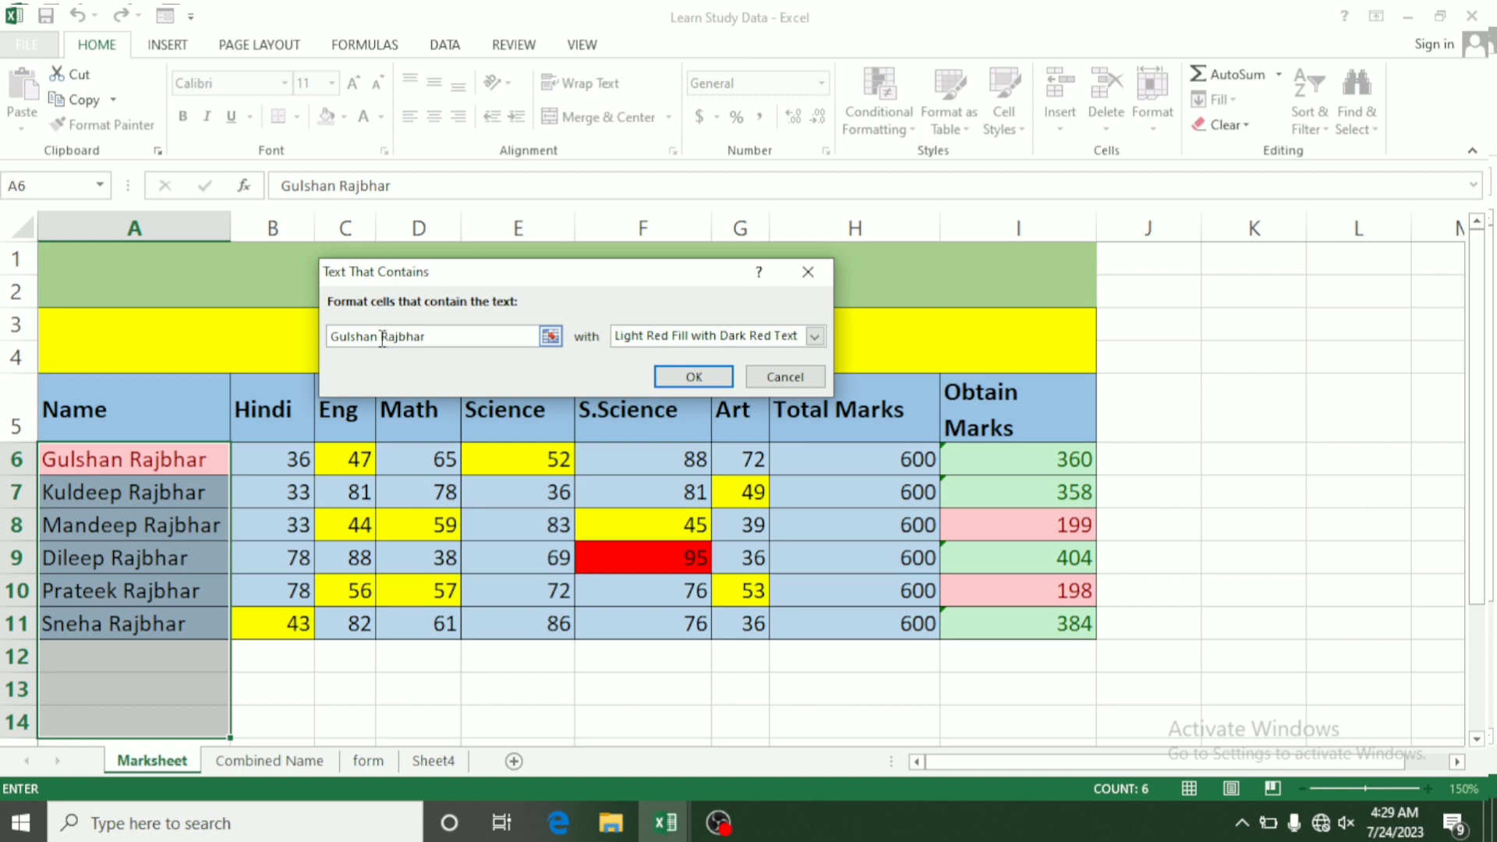
pyautogui.hotkey('shift', 'Home')
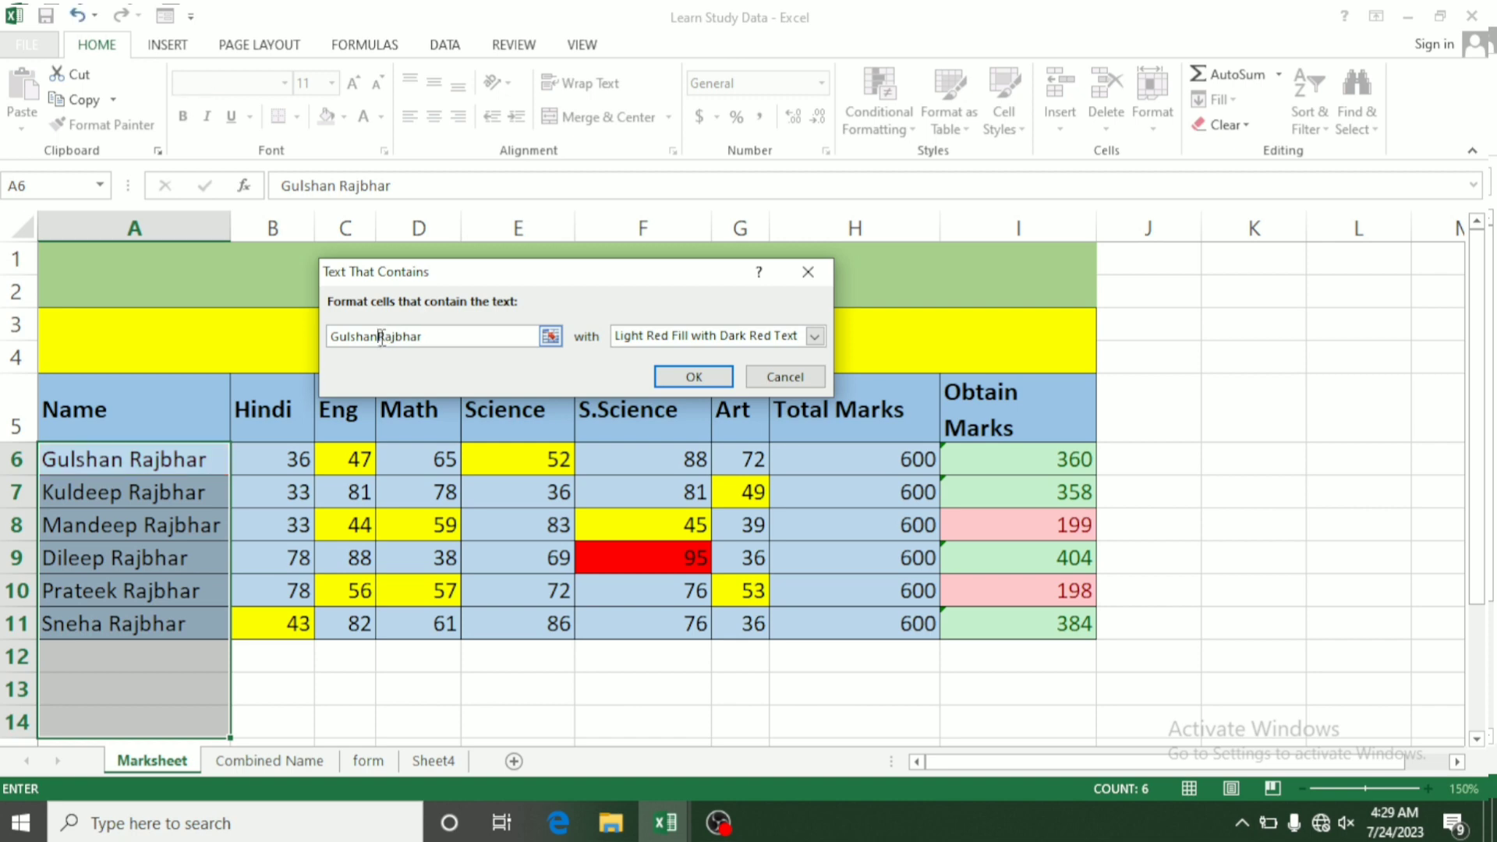
pyautogui.press('BackSpace')
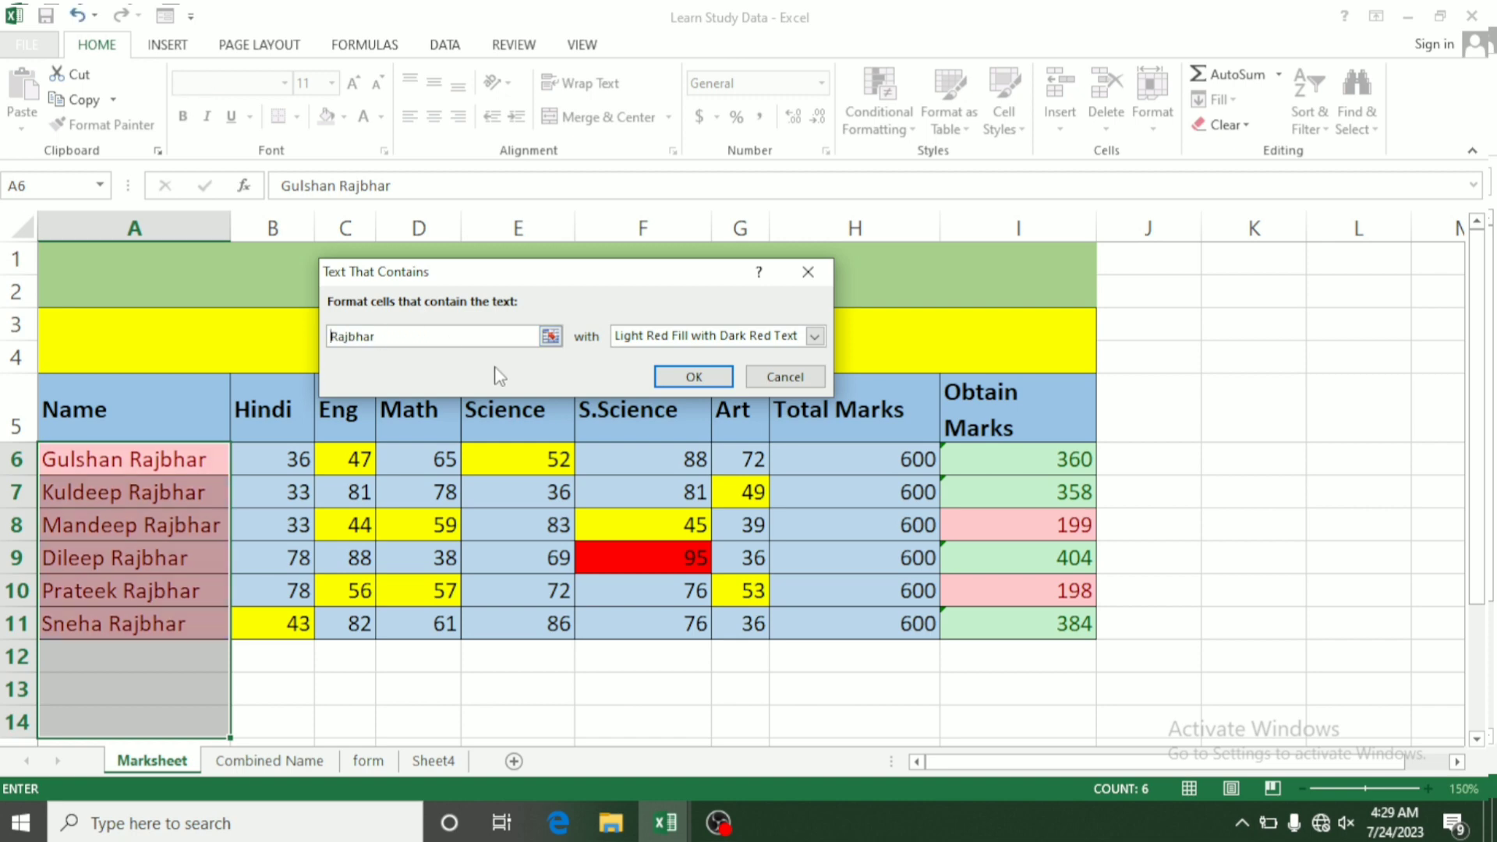
# Give the Text That Contains rule a custom format with yellow fill and apply it to the name cells
pyautogui.click(803, 340)
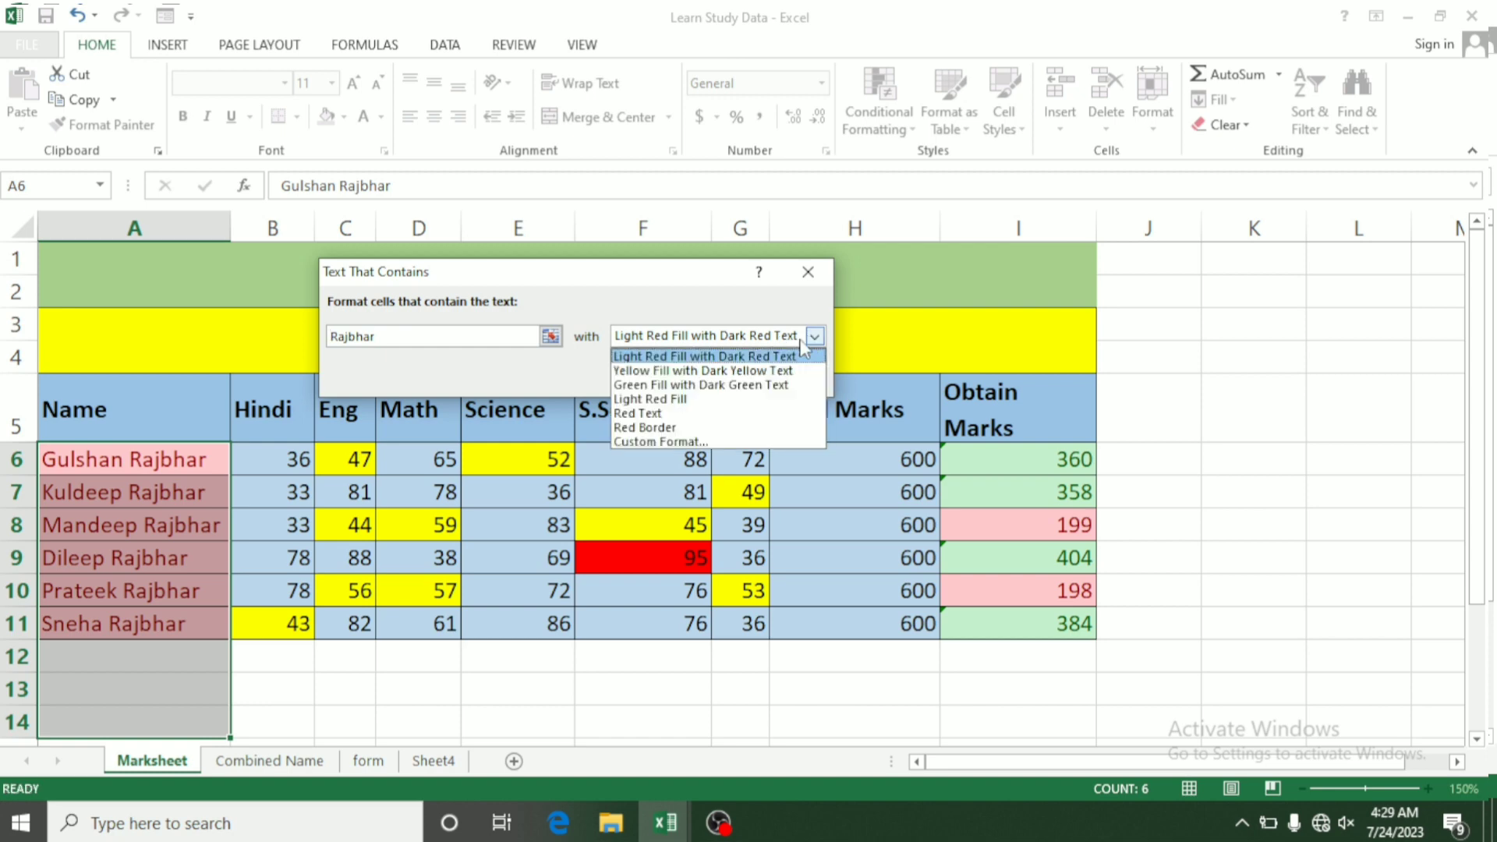
pyautogui.click(679, 439)
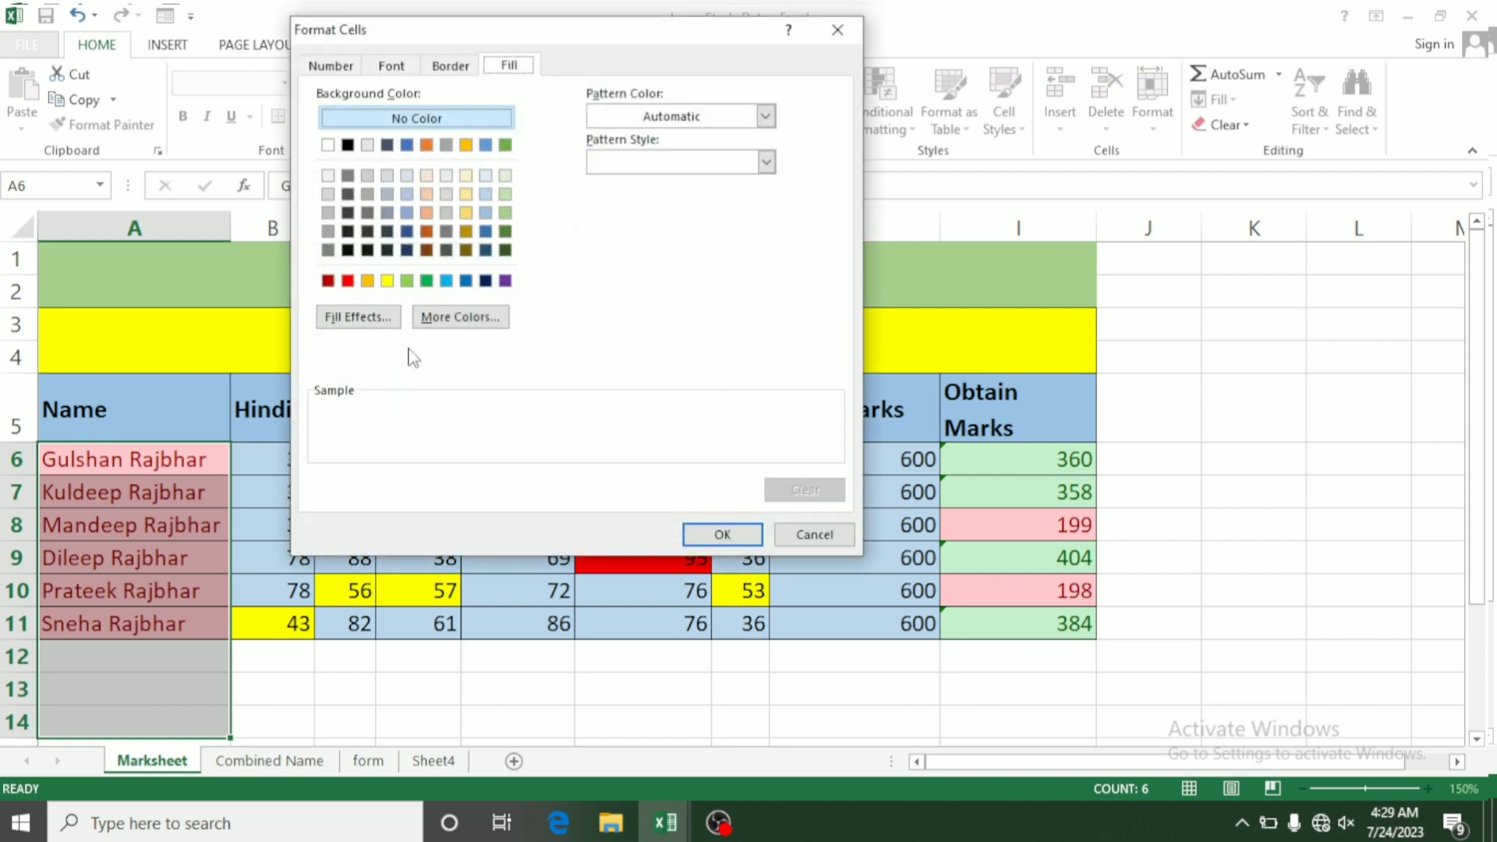
pyautogui.click(387, 280)
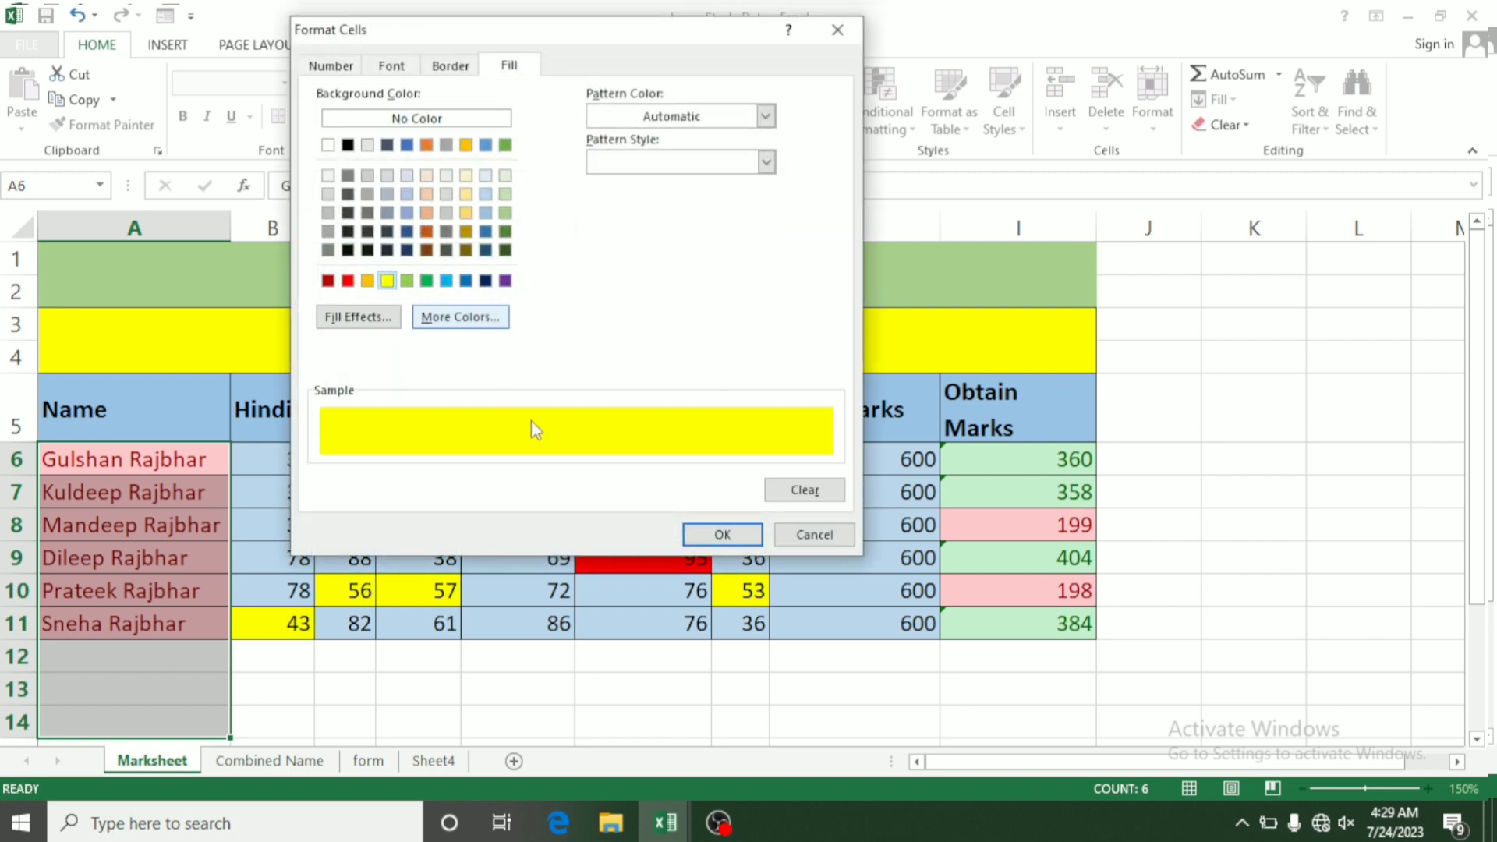
pyautogui.click(719, 534)
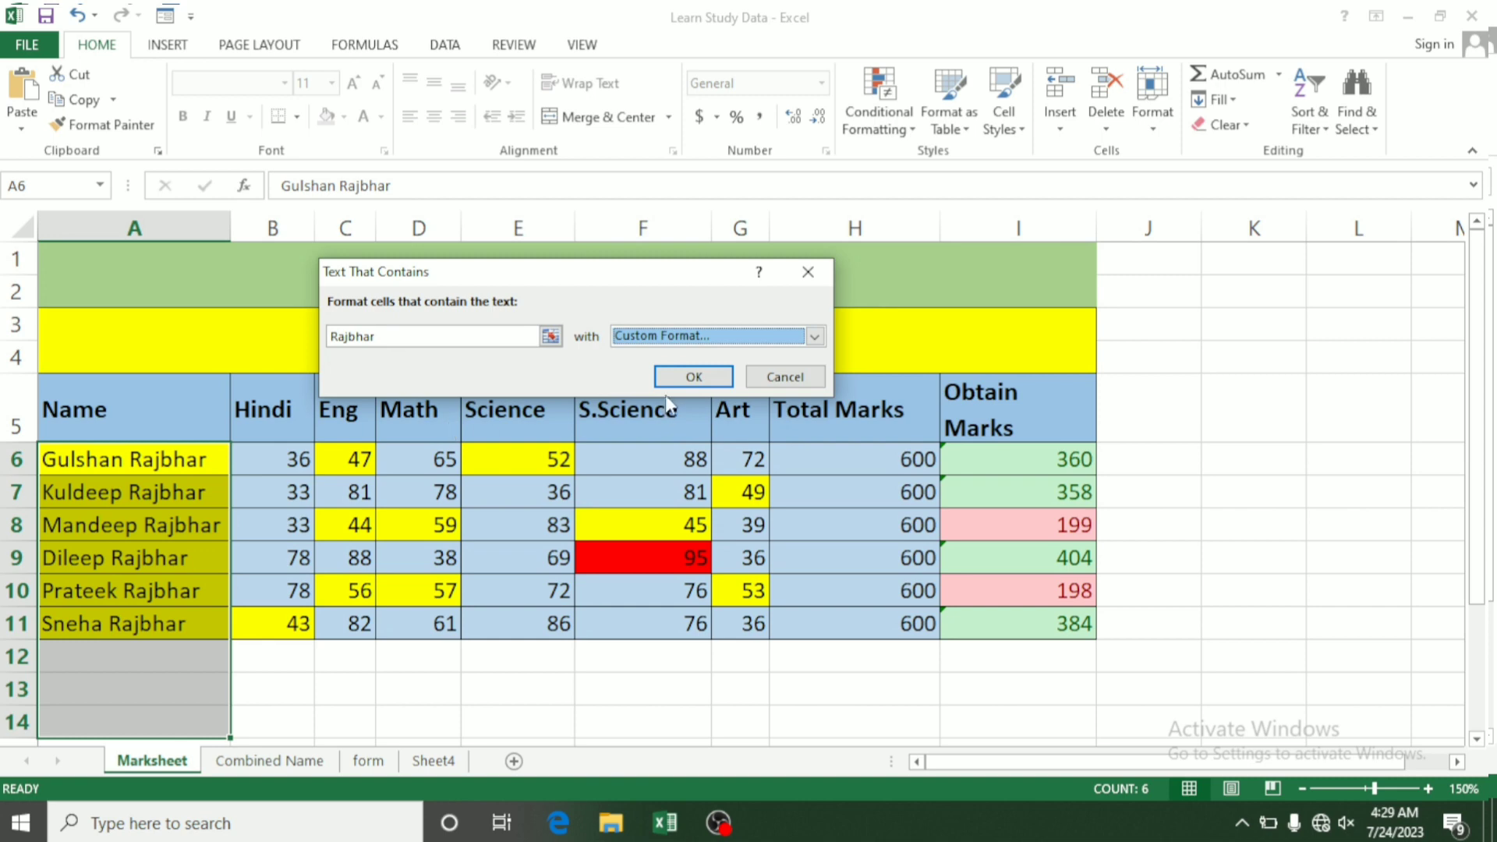
pyautogui.click(693, 377)
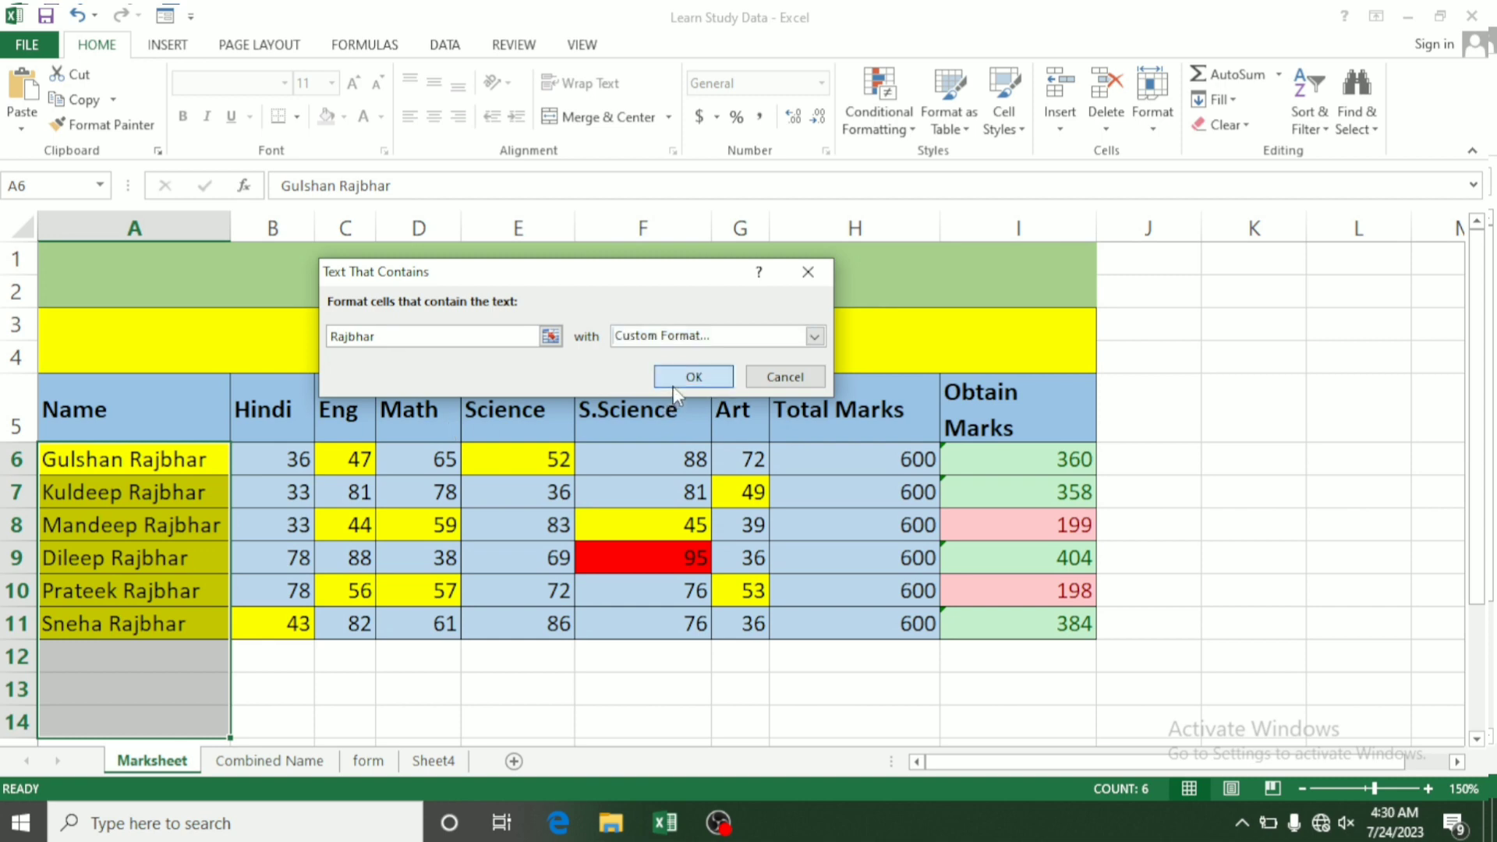
pyautogui.click(42, 613)
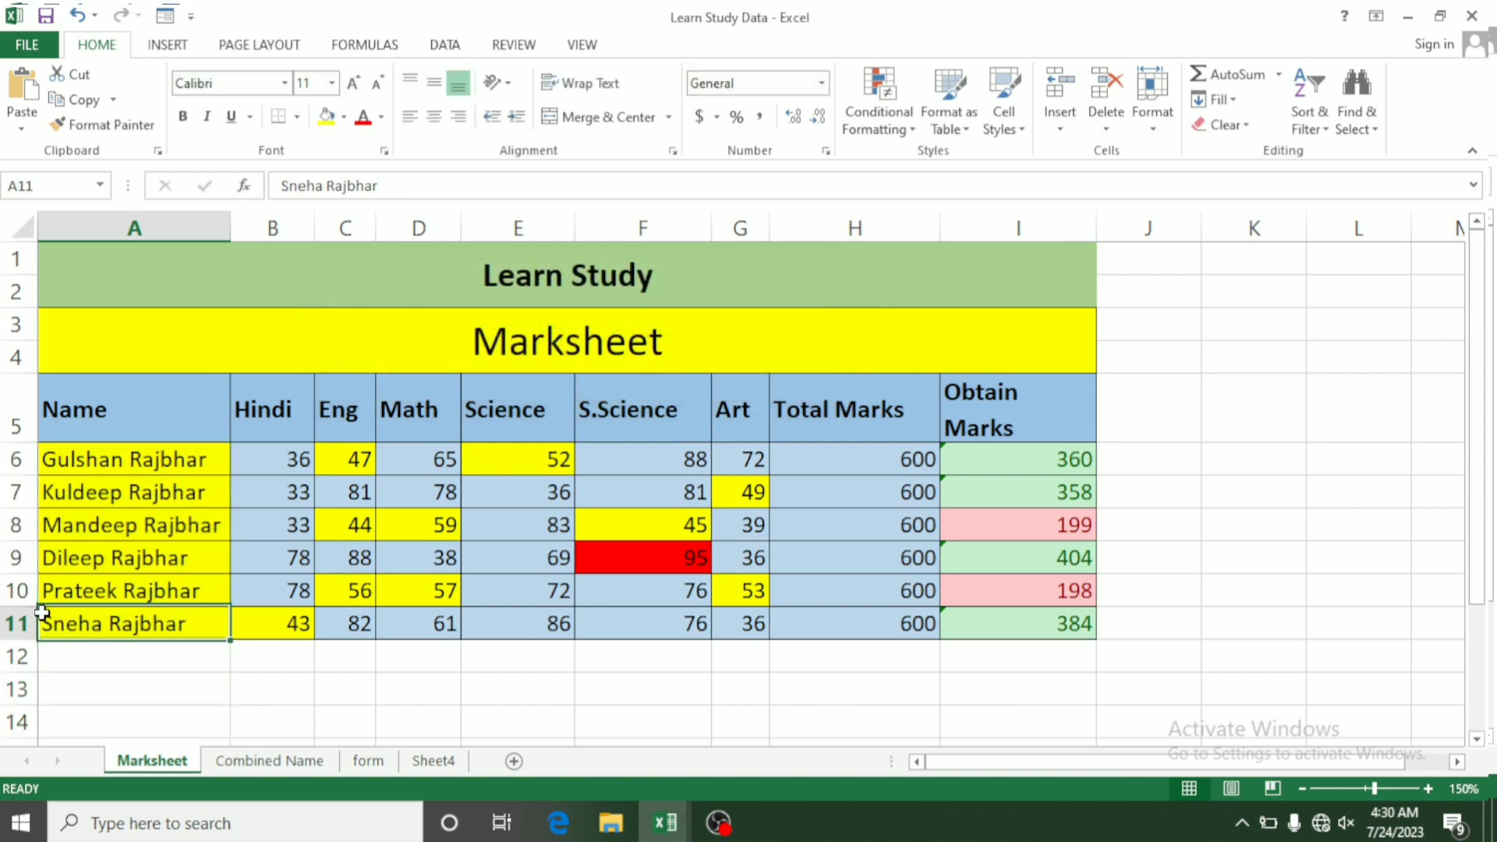
# Replace the surname of the student in cell A9 with a different surname
pyautogui.click(188, 558)
pyautogui.doubleClick(188, 558)
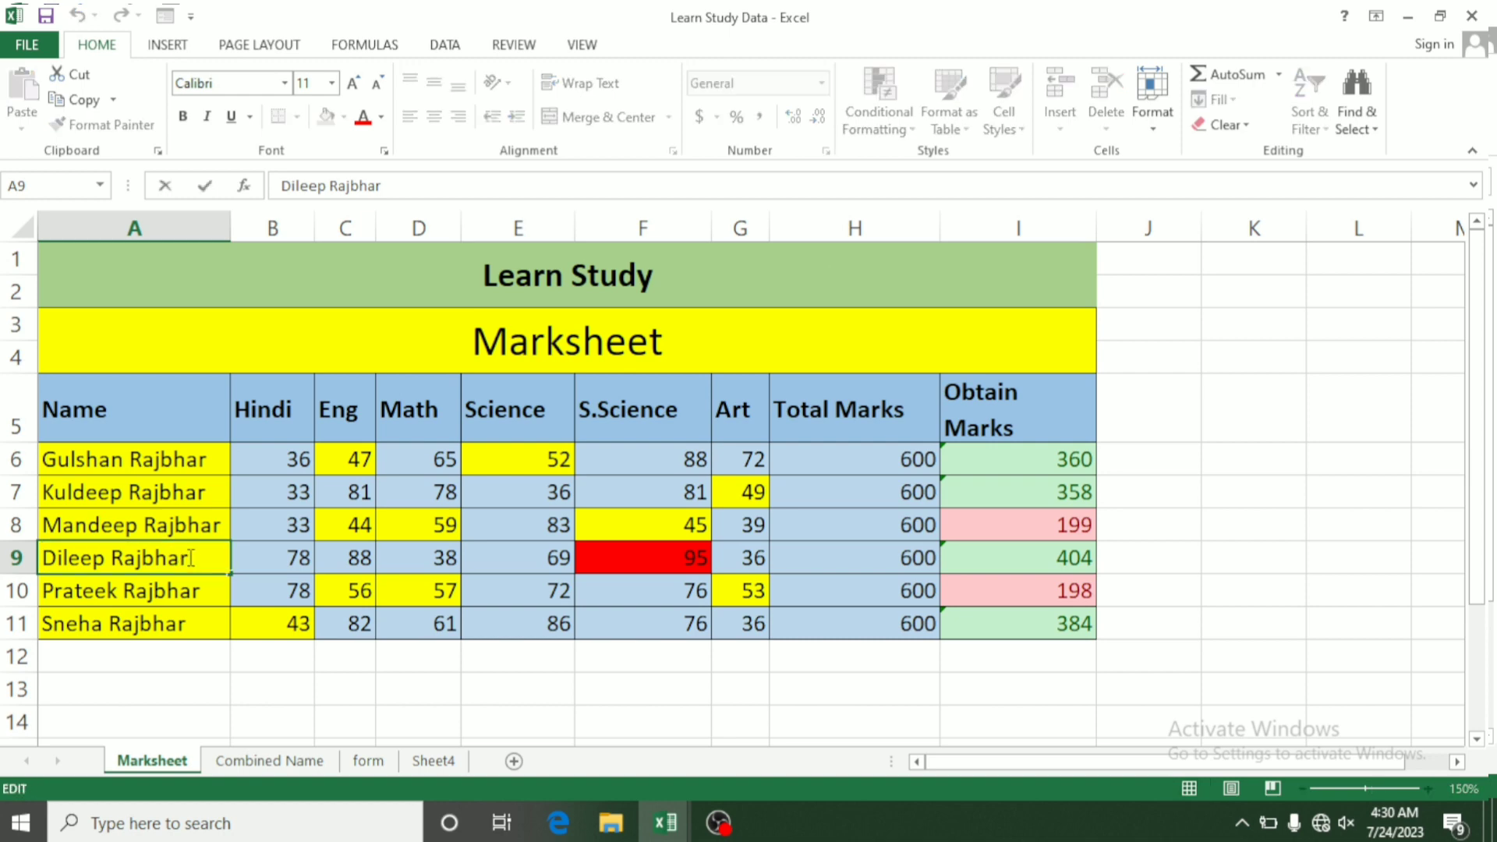
pyautogui.press('BackSpace')
pyautogui.press('BackSpace')
pyautogui.press('BackSpace')
pyautogui.press('BackSpace')
pyautogui.press('BackSpace')
pyautogui.press('BackSpace')
pyautogui.press('BackSpace')
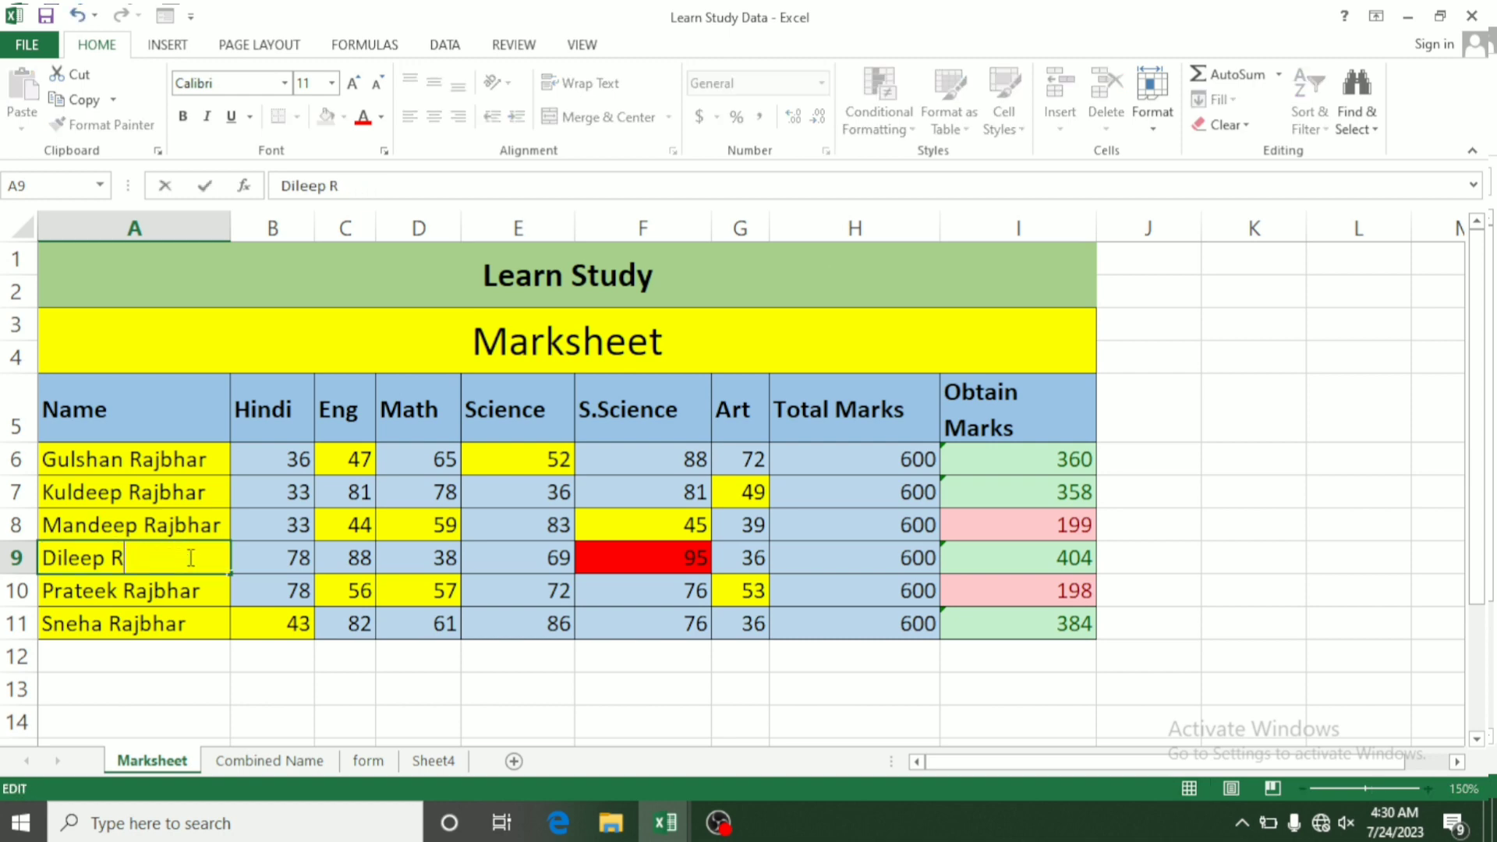
pyautogui.write('yadav')
pyautogui.press('Return')
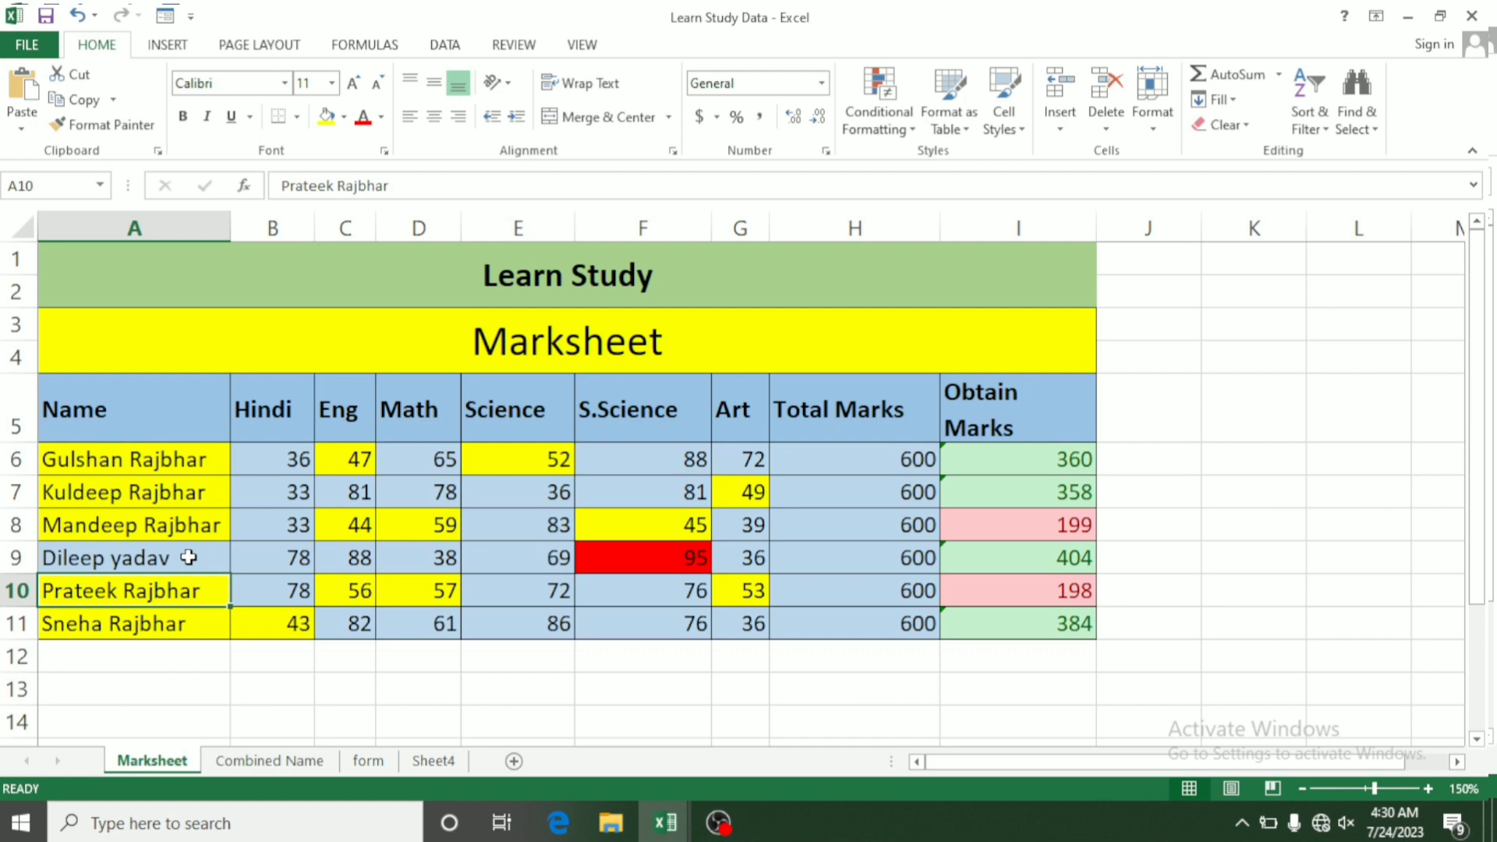
# Enter two short test names without the rule's surname in A12 and A13, and the lowercase surname in A14
pyautogui.press('Return')
pyautogui.press('Return')
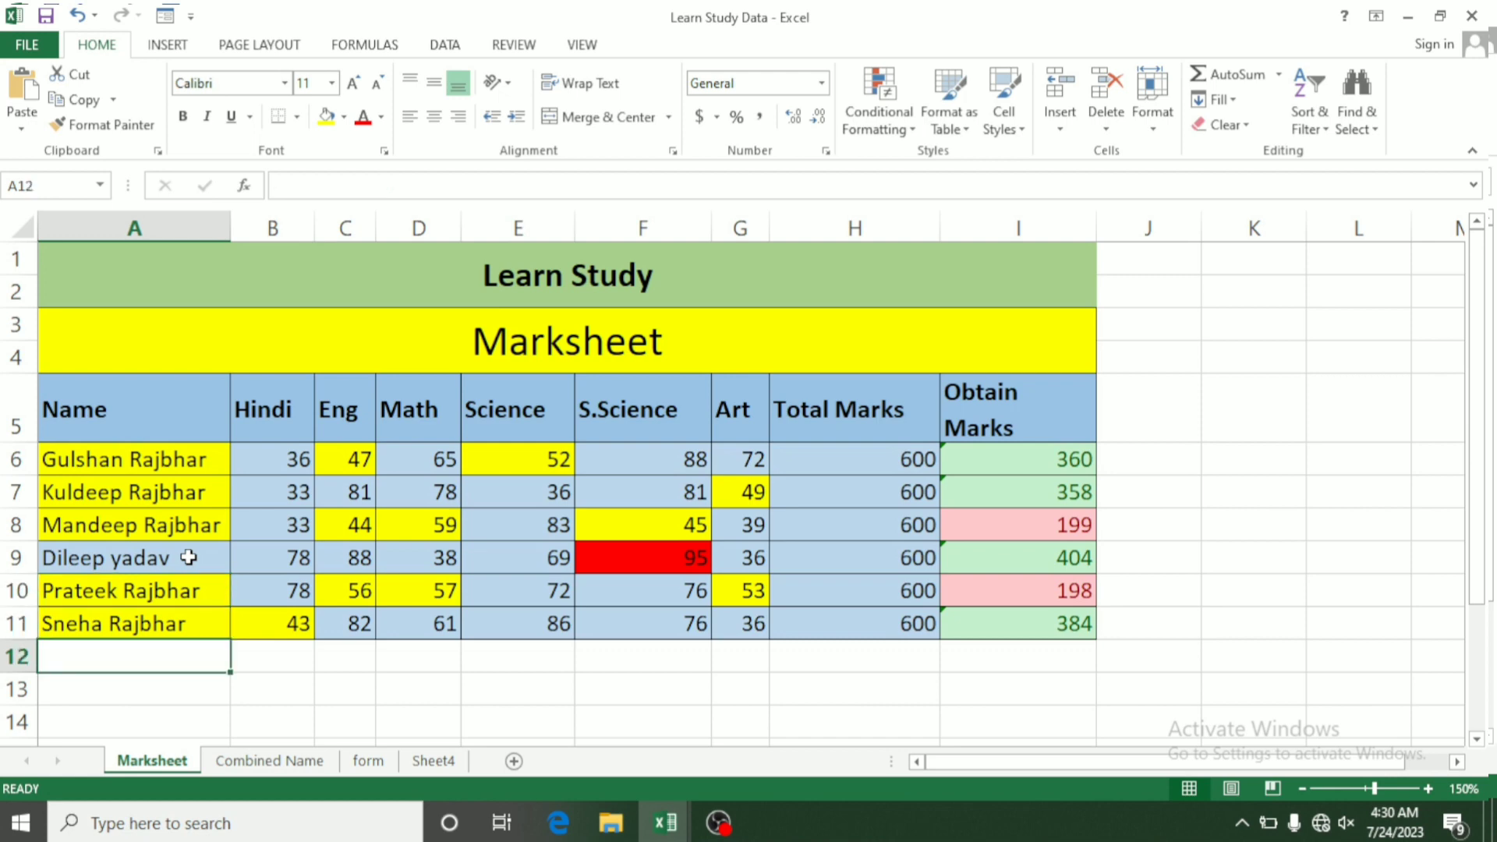
pyautogui.write('rahu')
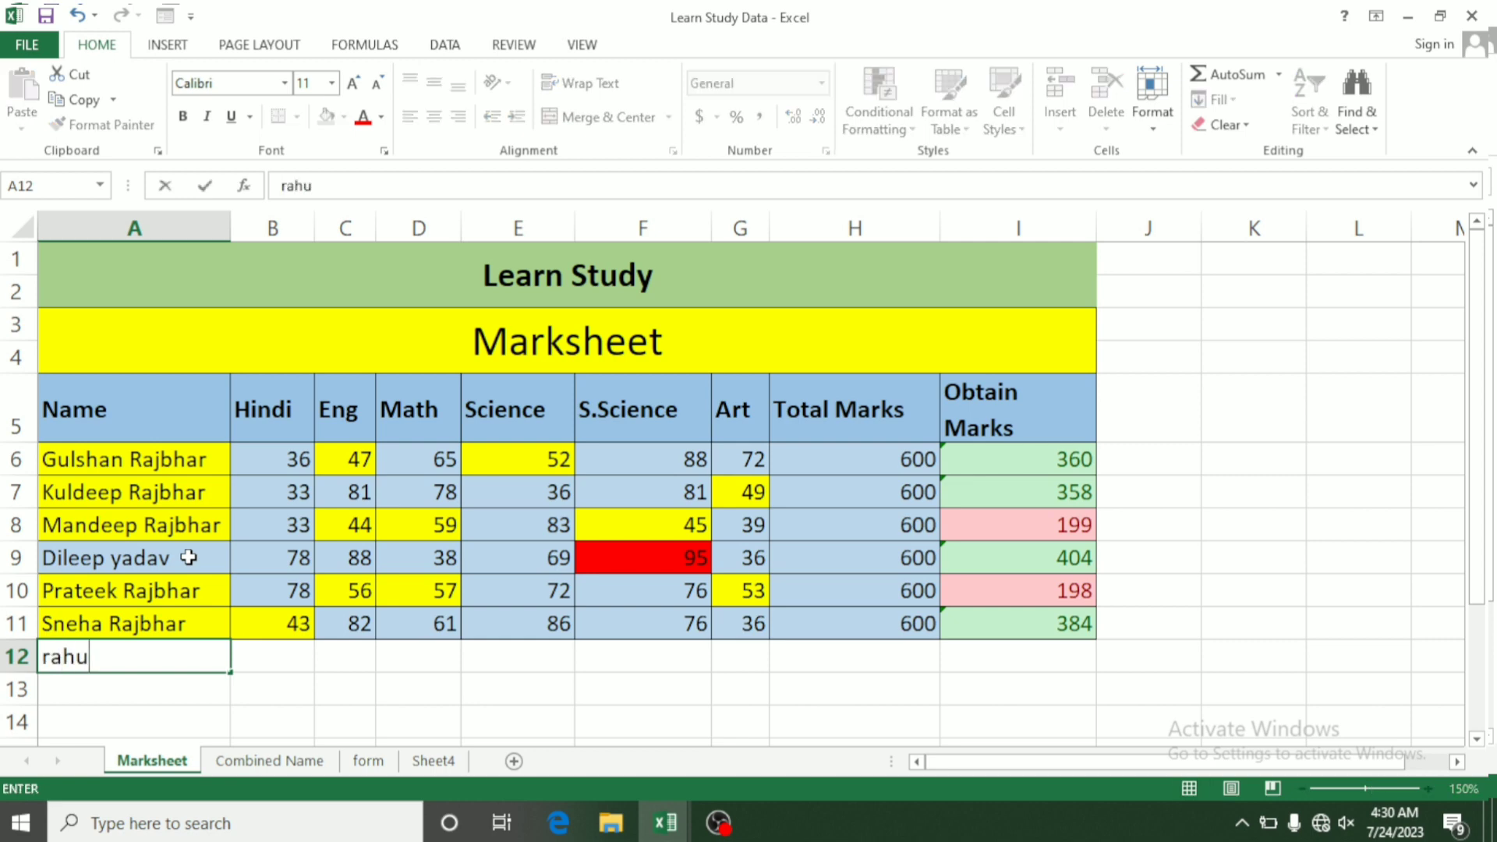
pyautogui.press('Return')
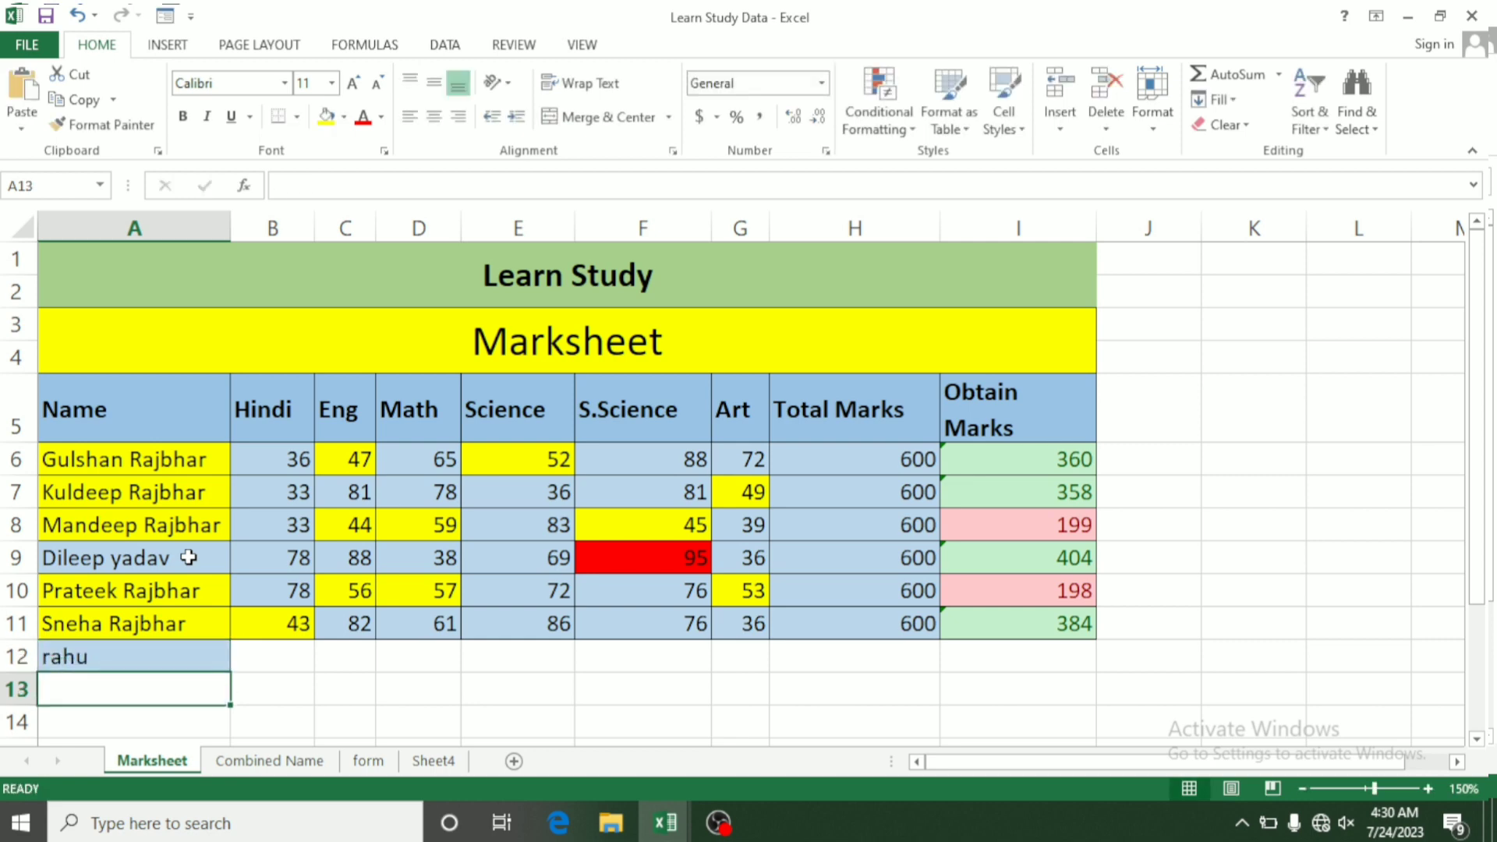
pyautogui.write('rahi')
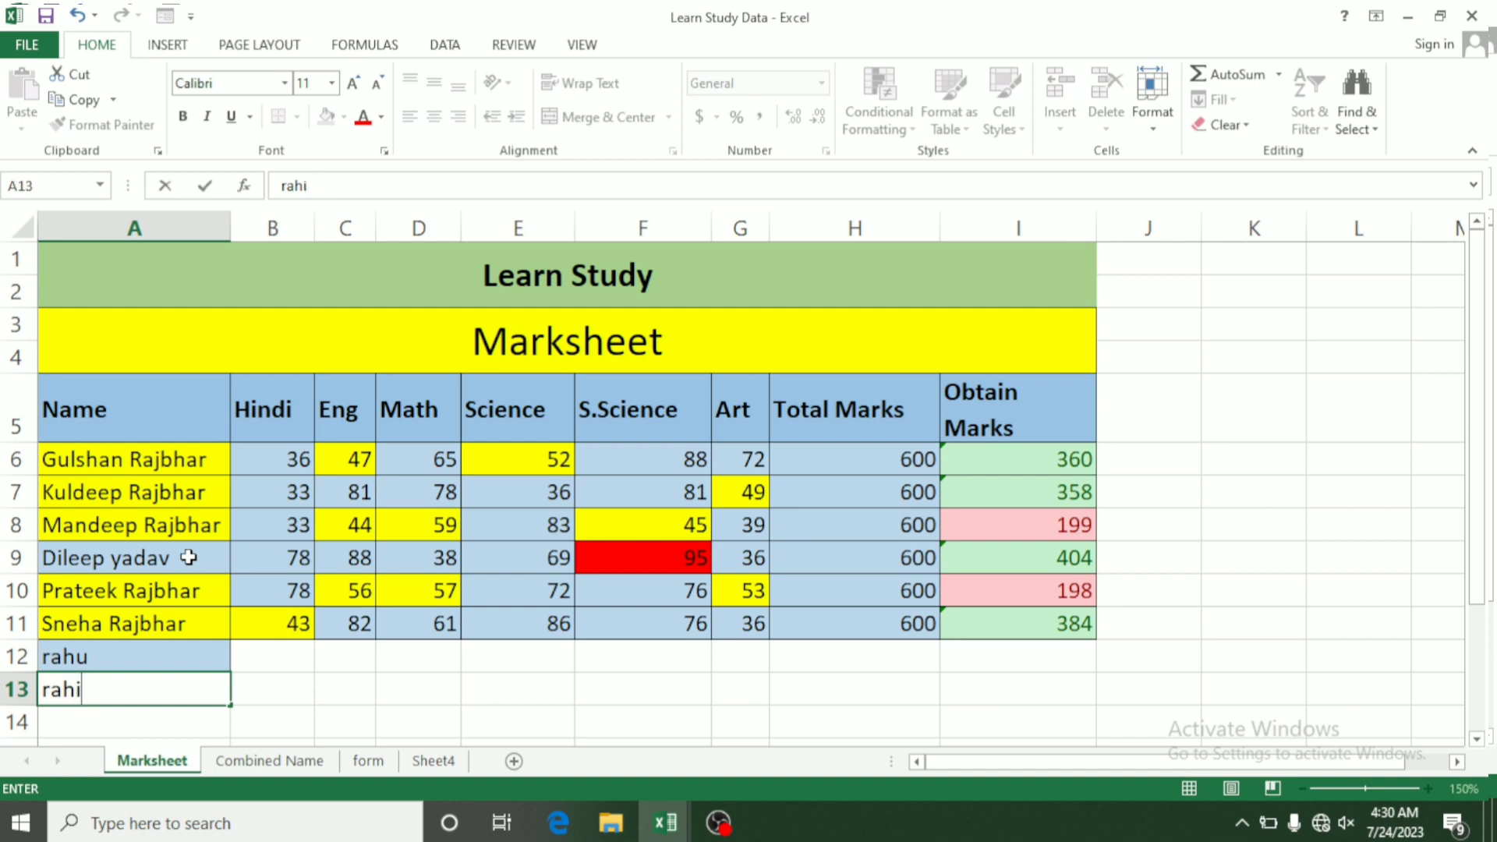
pyautogui.press('BackSpace')
pyautogui.write('l')
pyautogui.press('Return')
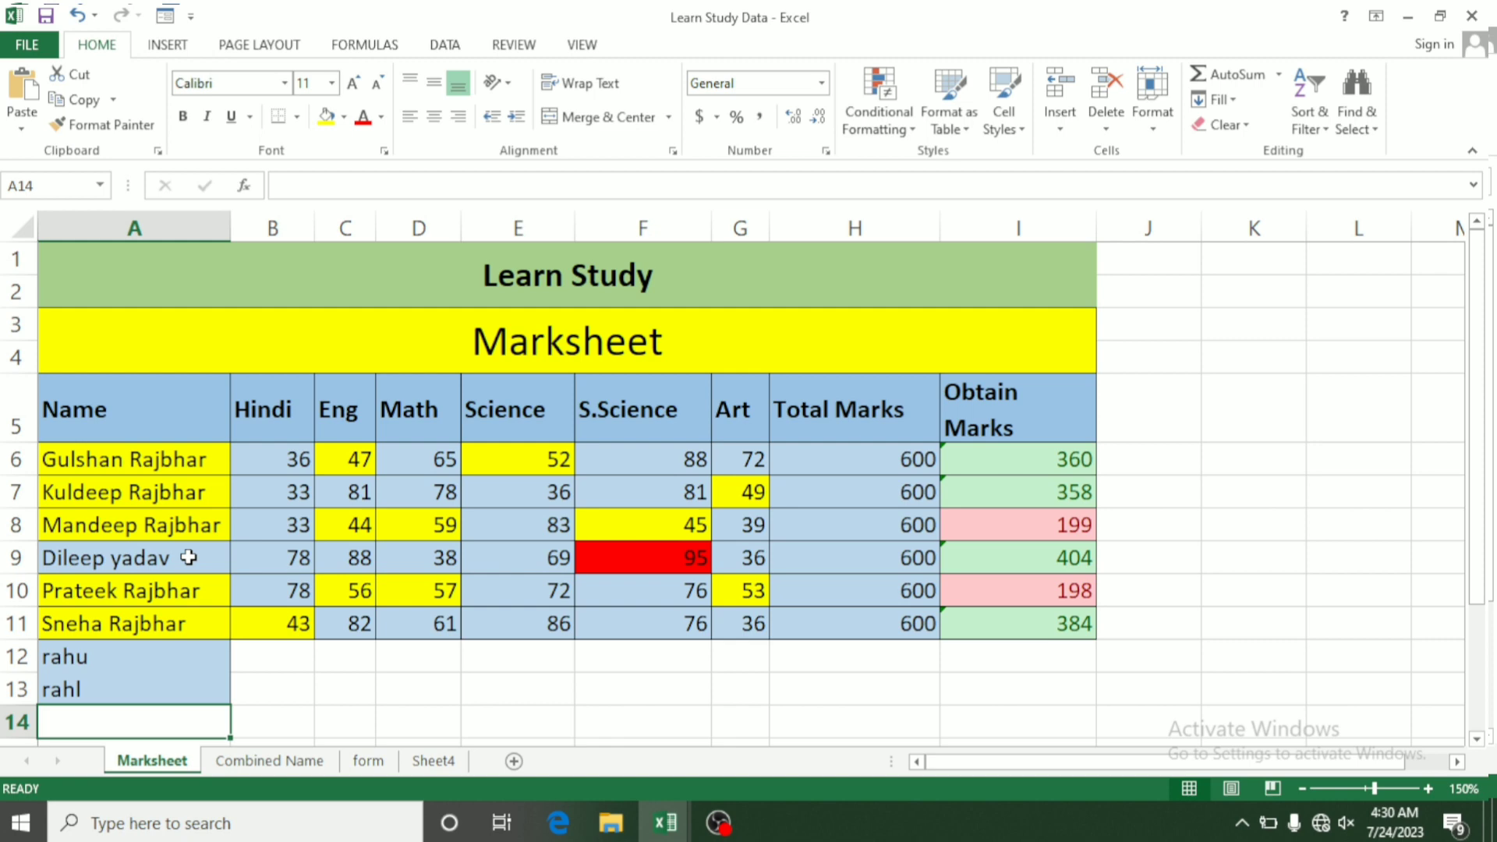
pyautogui.write('r')
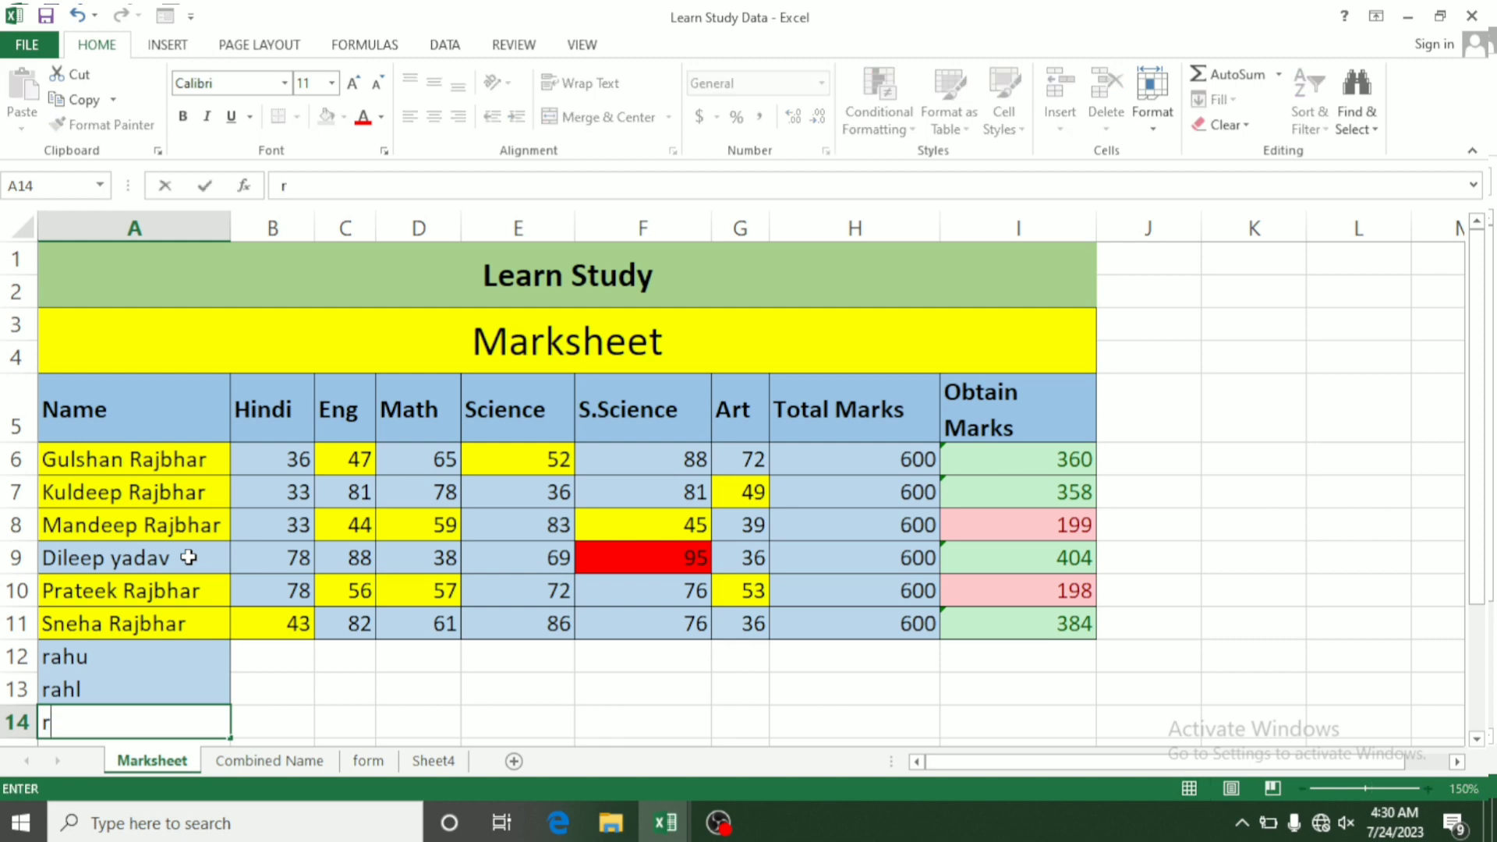
pyautogui.write('ajbhar')
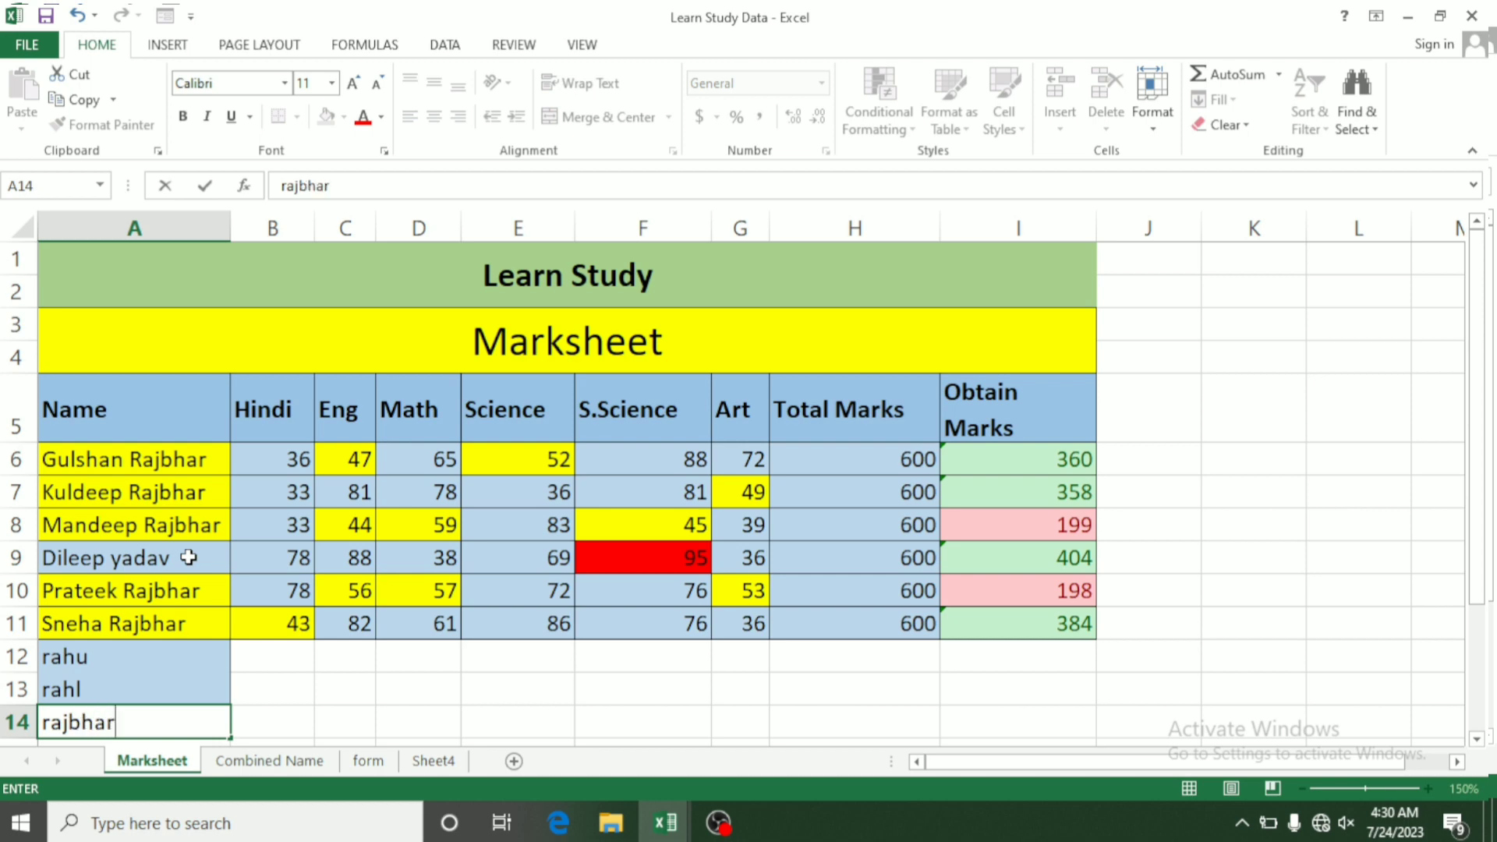
pyautogui.press('Return')
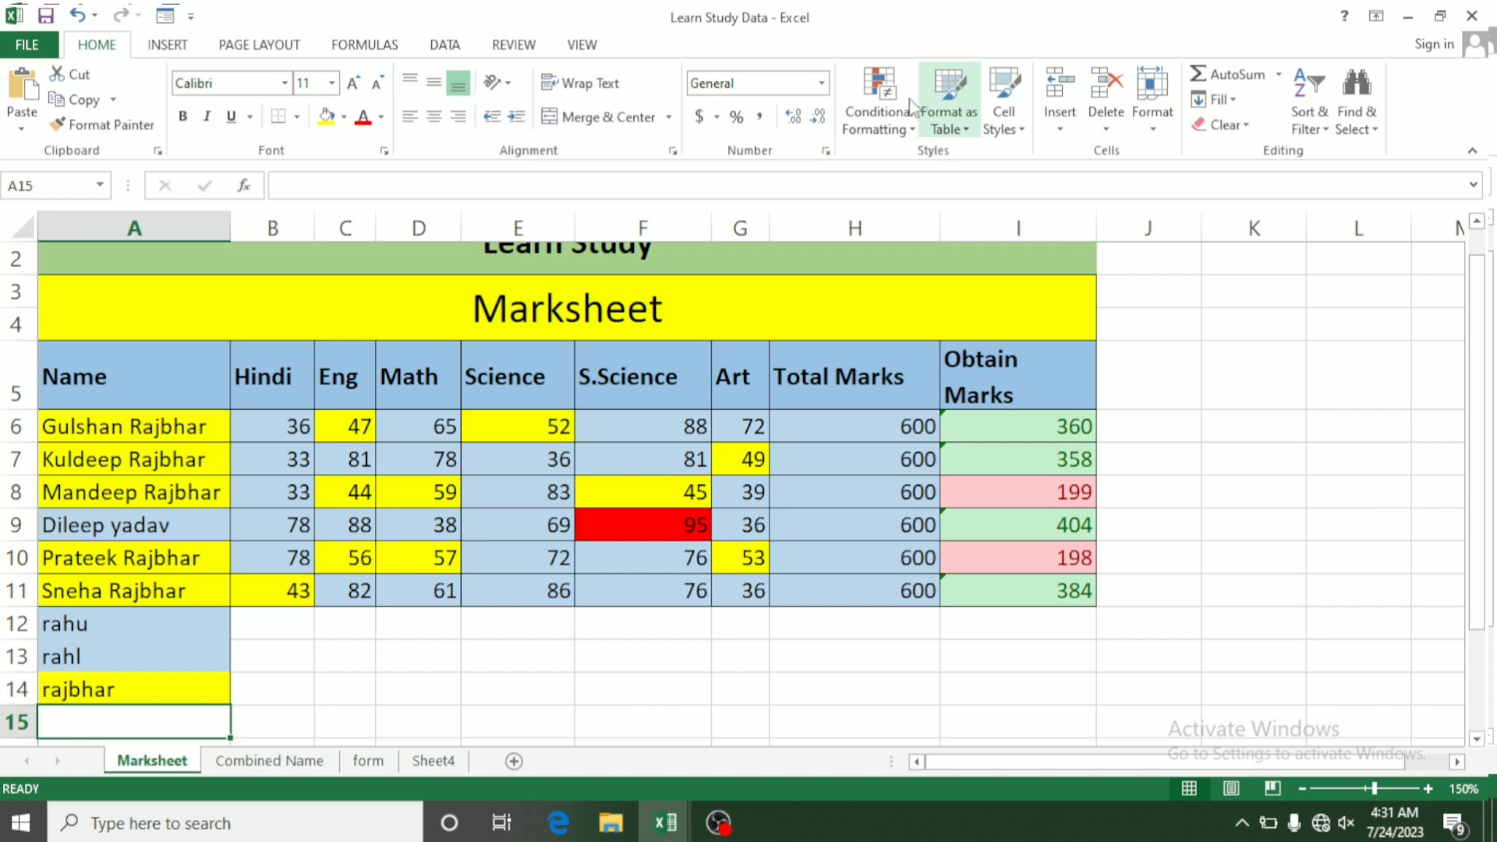
pyautogui.click(885, 117)
pyautogui.moveTo(958, 201)
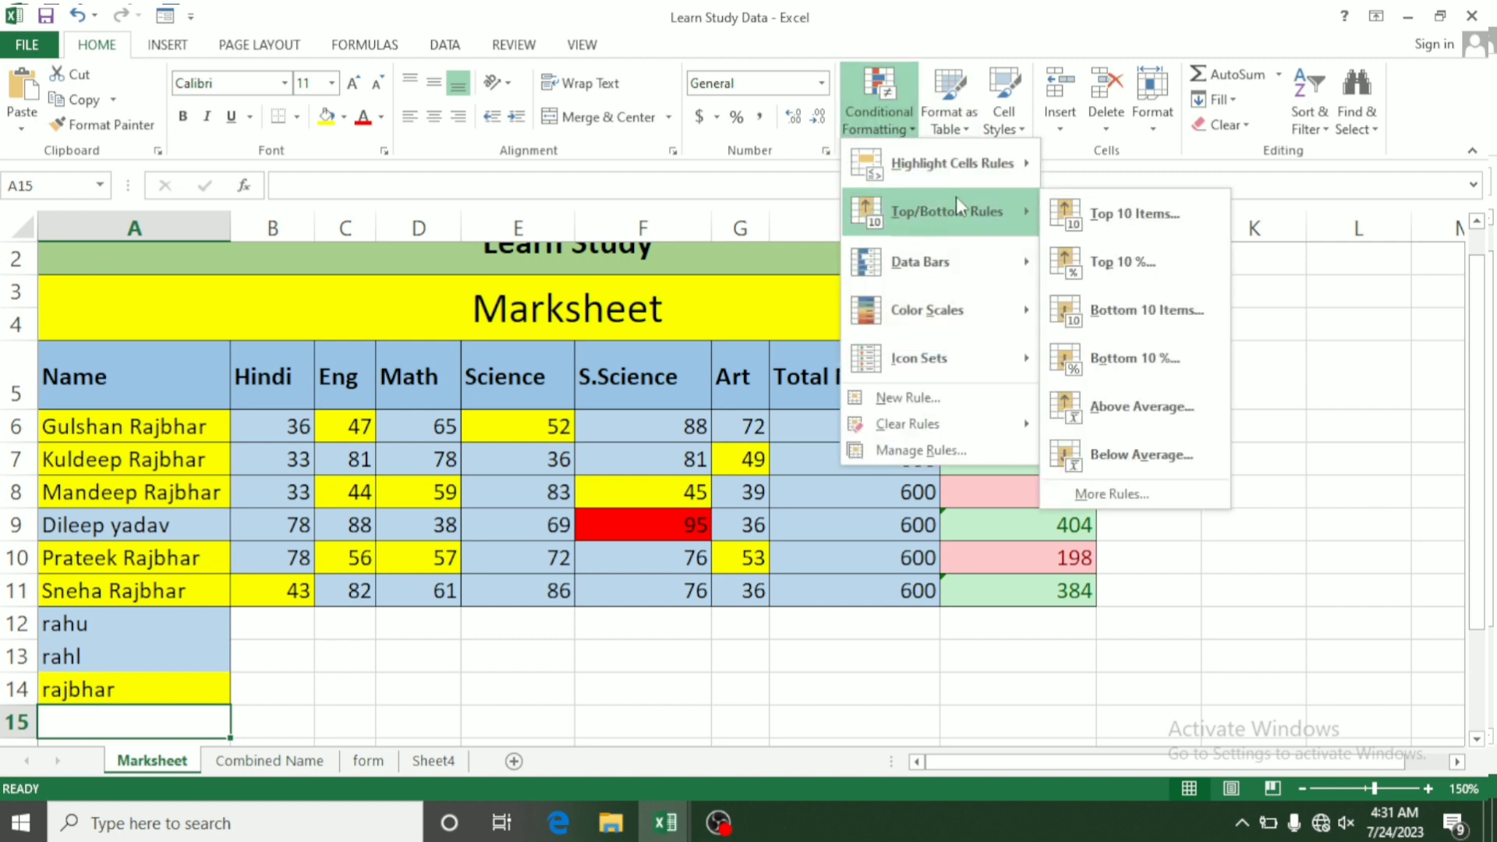
pyautogui.moveTo(958, 163)
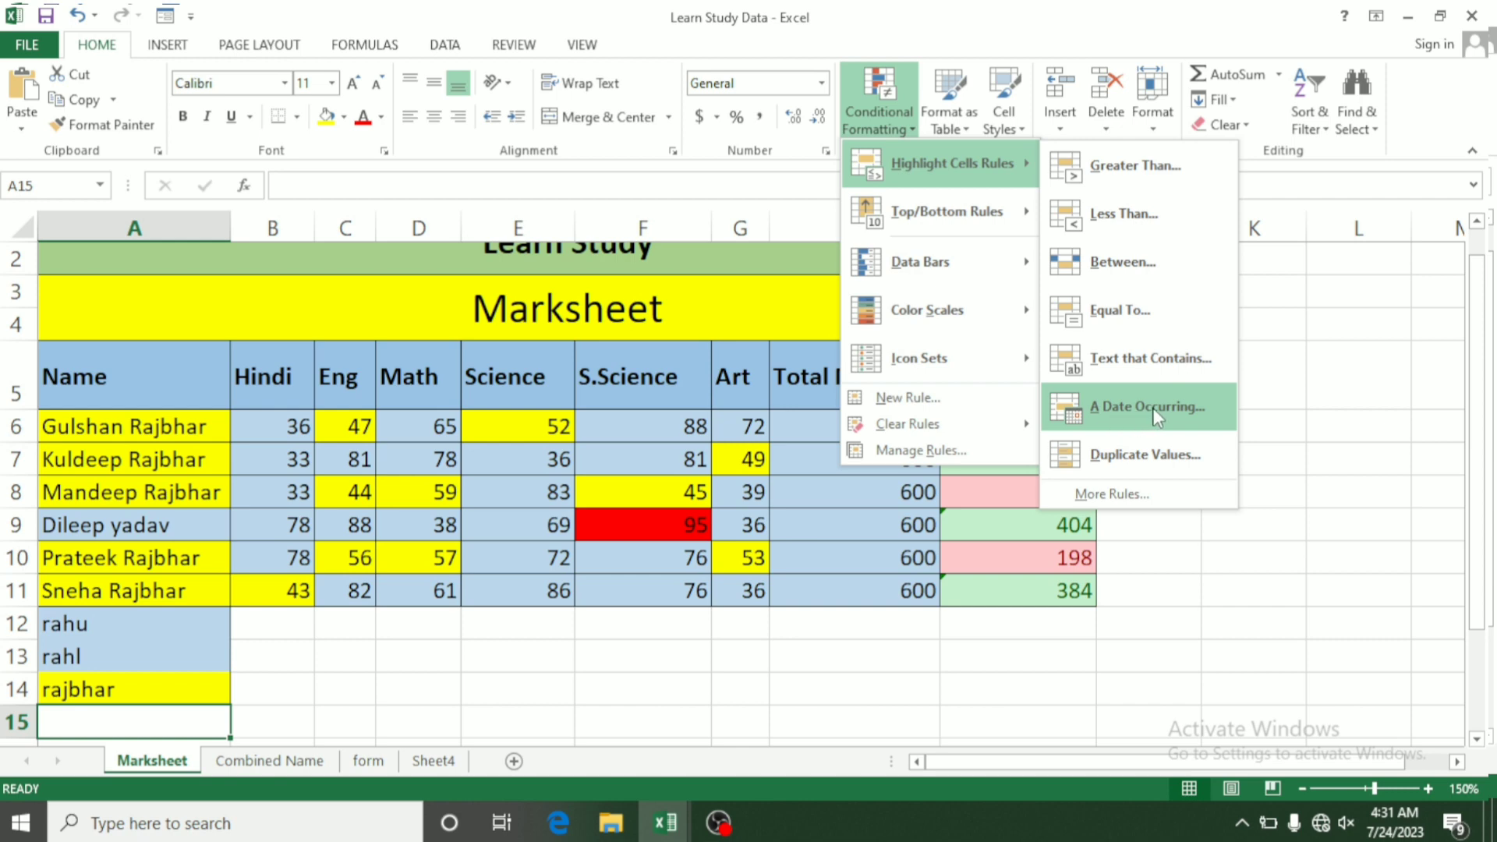
pyautogui.click(1243, 537)
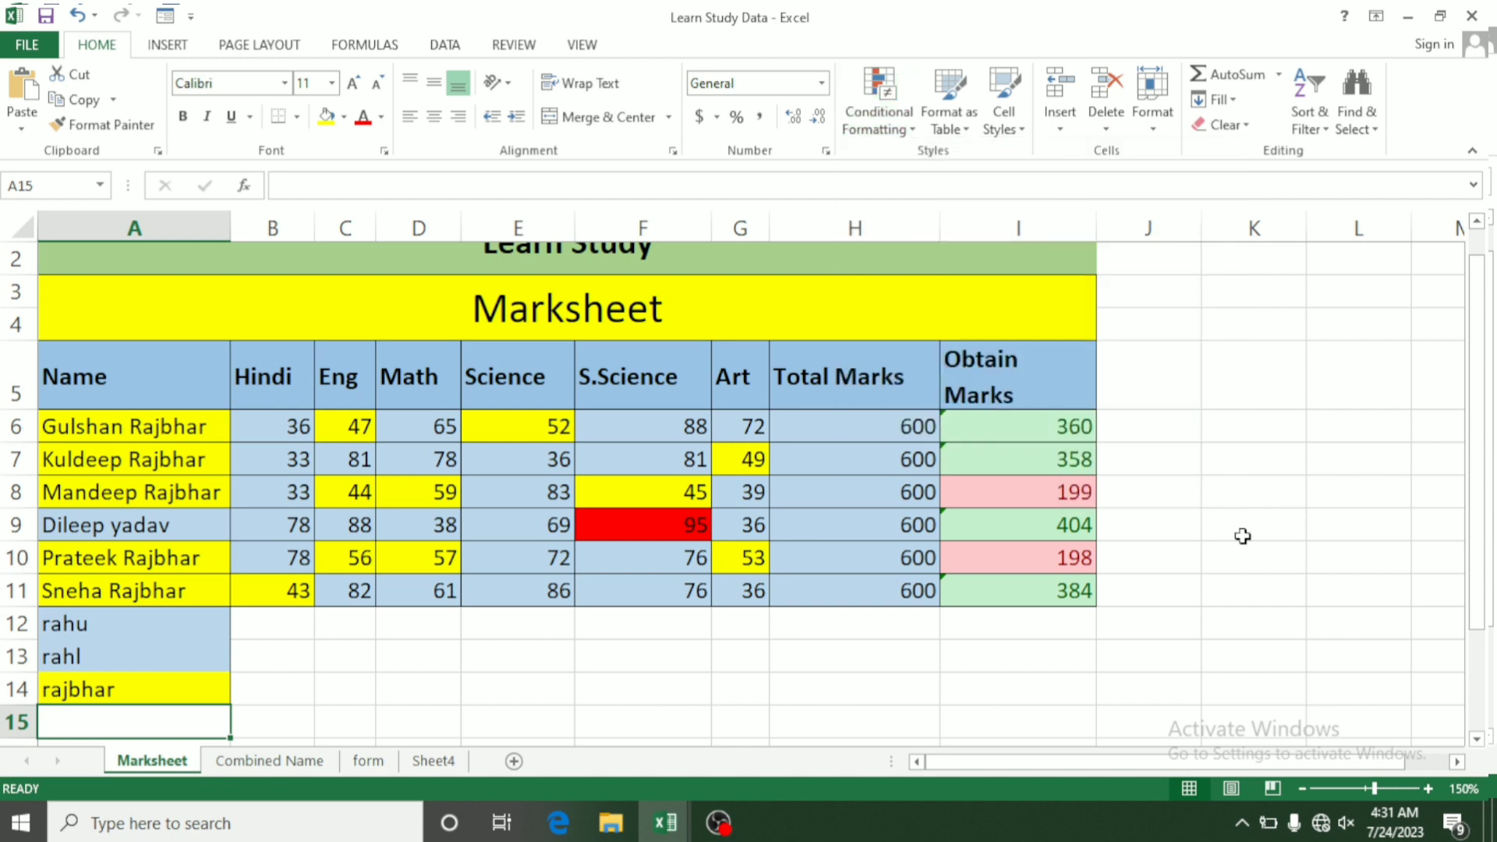
# Enter the date 1-2-2023 in cell J5 and fill the daily date series down to J12
pyautogui.click(1187, 374)
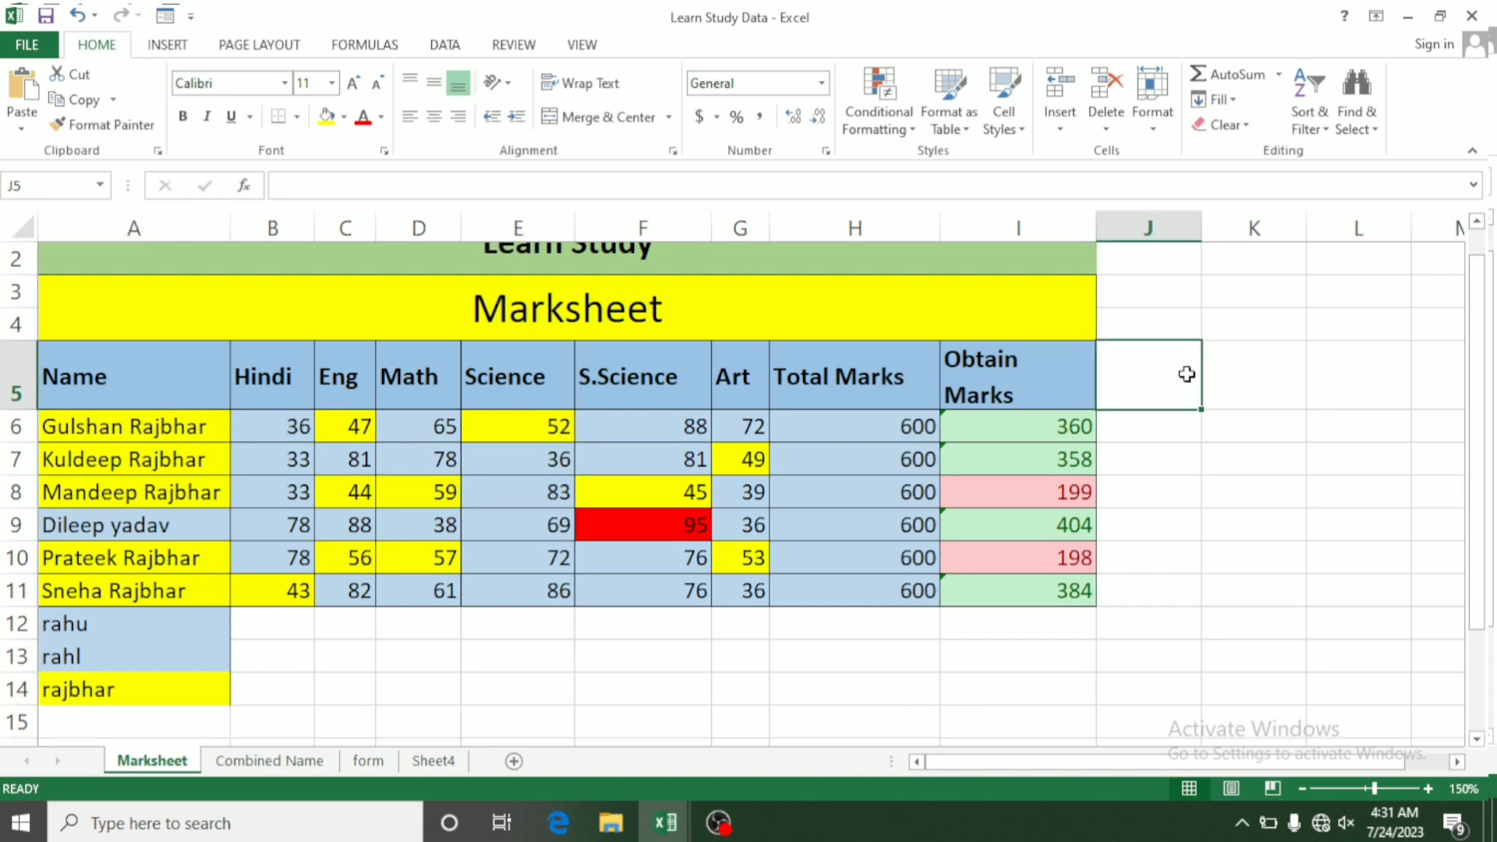
pyautogui.write('1-2')
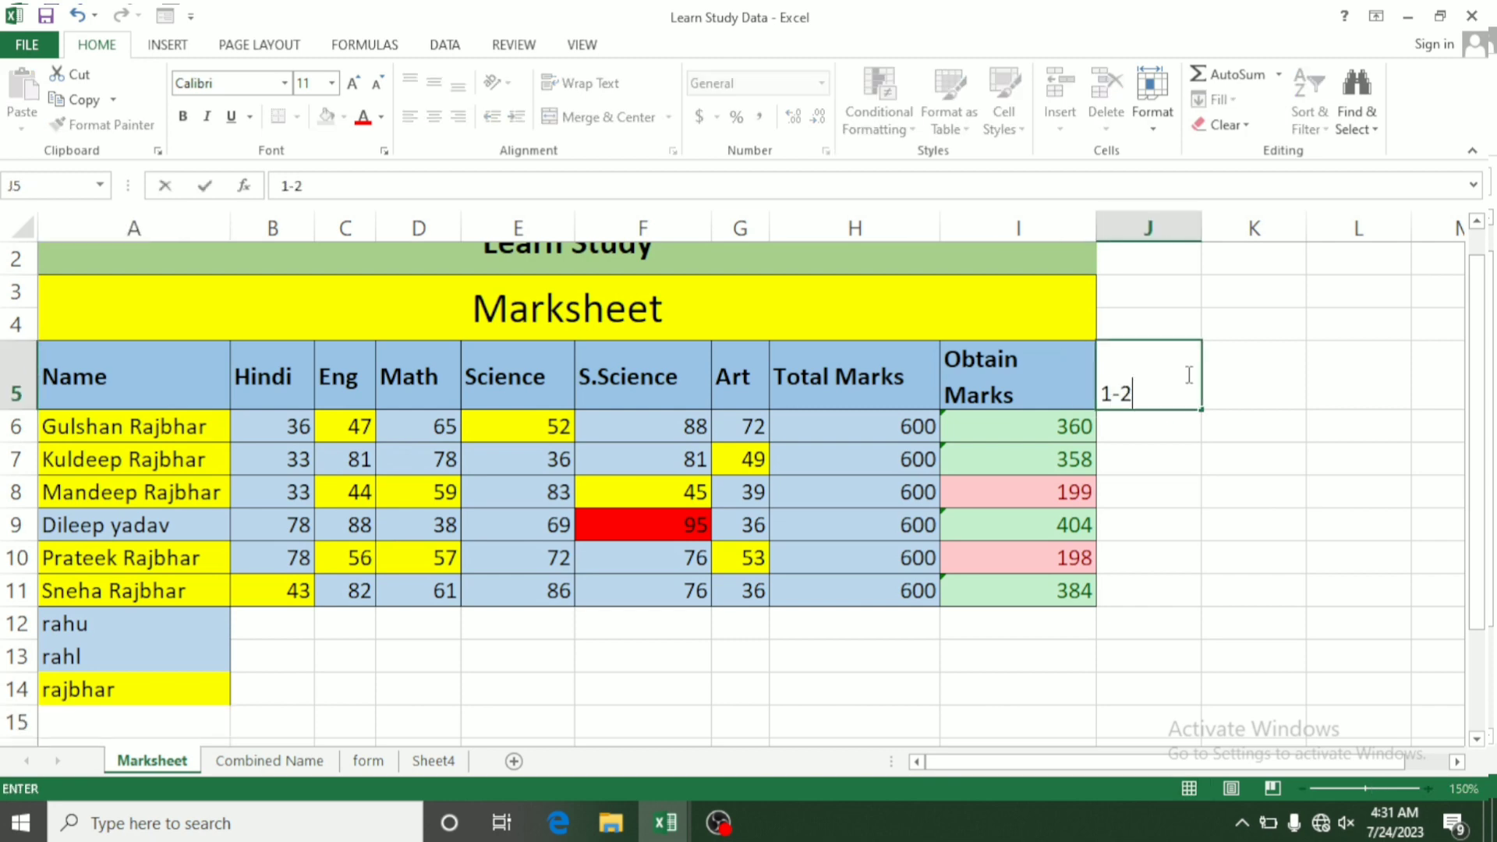
pyautogui.write('-2023')
pyautogui.press('Return')
pyautogui.click(1190, 390)
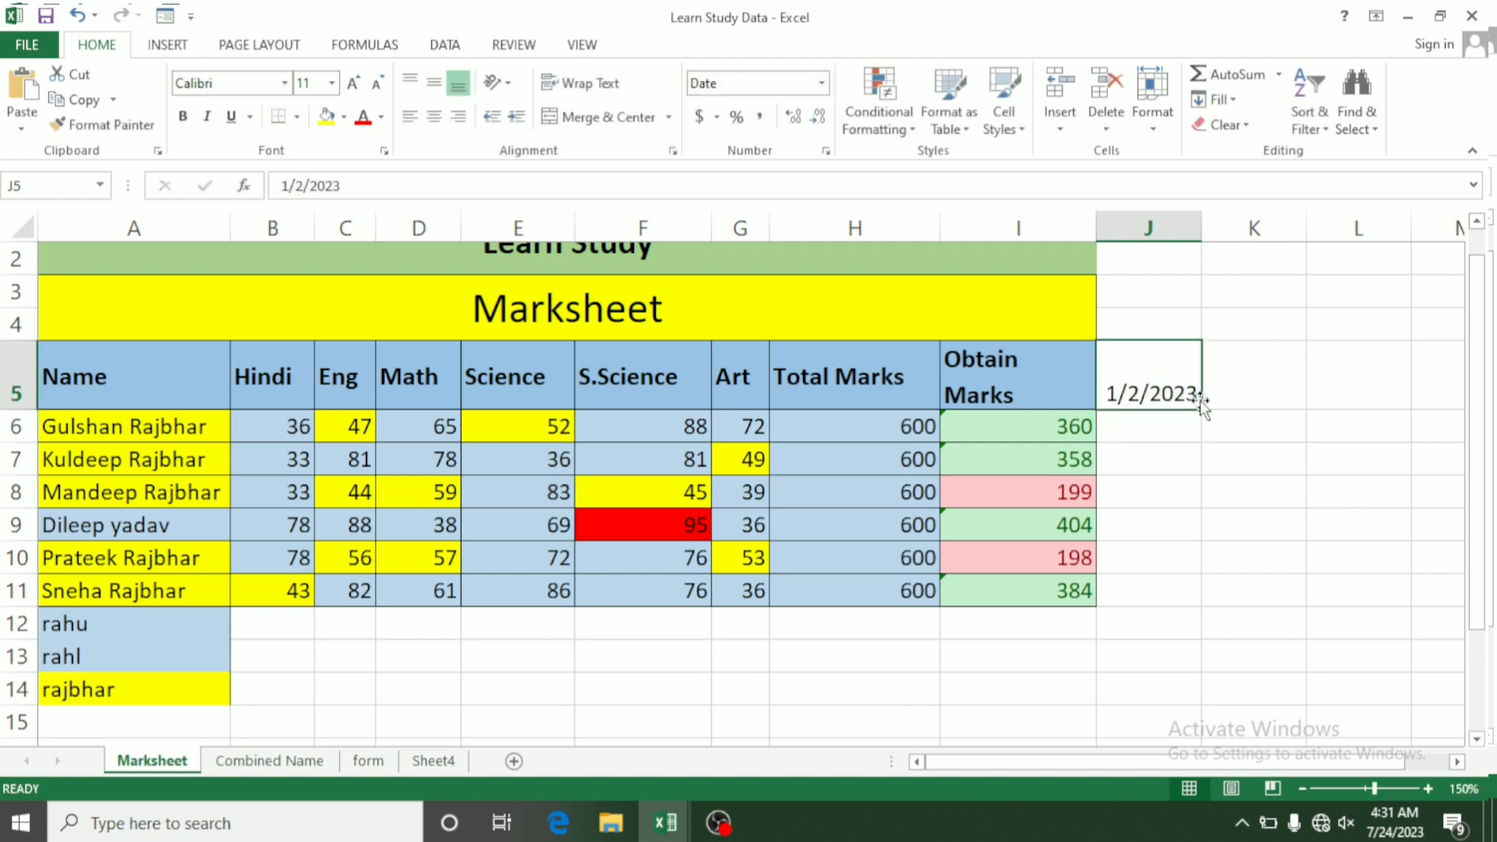
pyautogui.moveTo(1201, 409); pyautogui.dragTo(1217, 654)
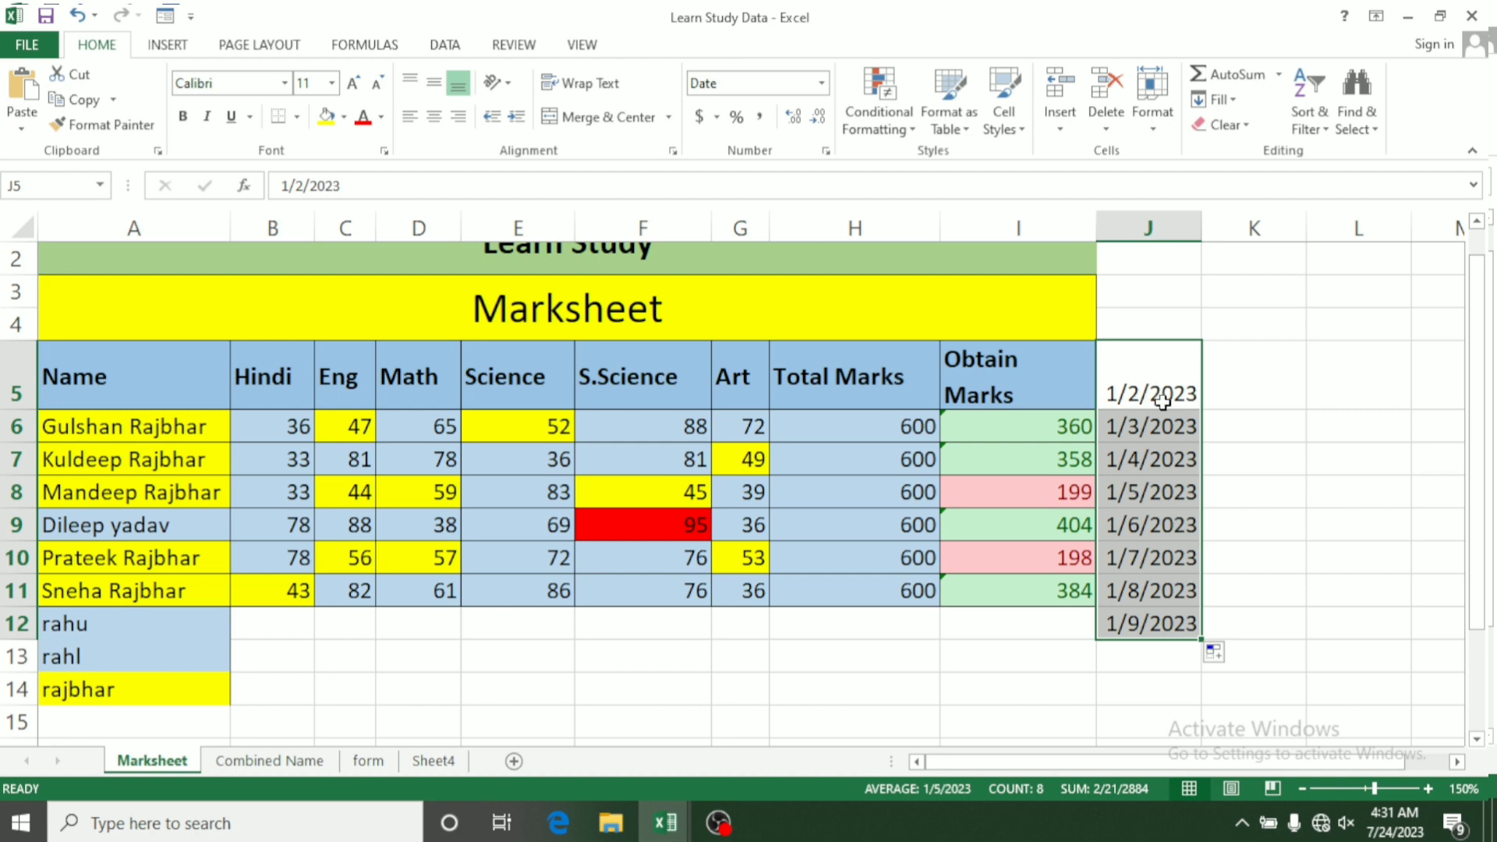
# Apply the custom number format dd/mm/yyyy to the dates in J5:J12
pyautogui.click(826, 153)
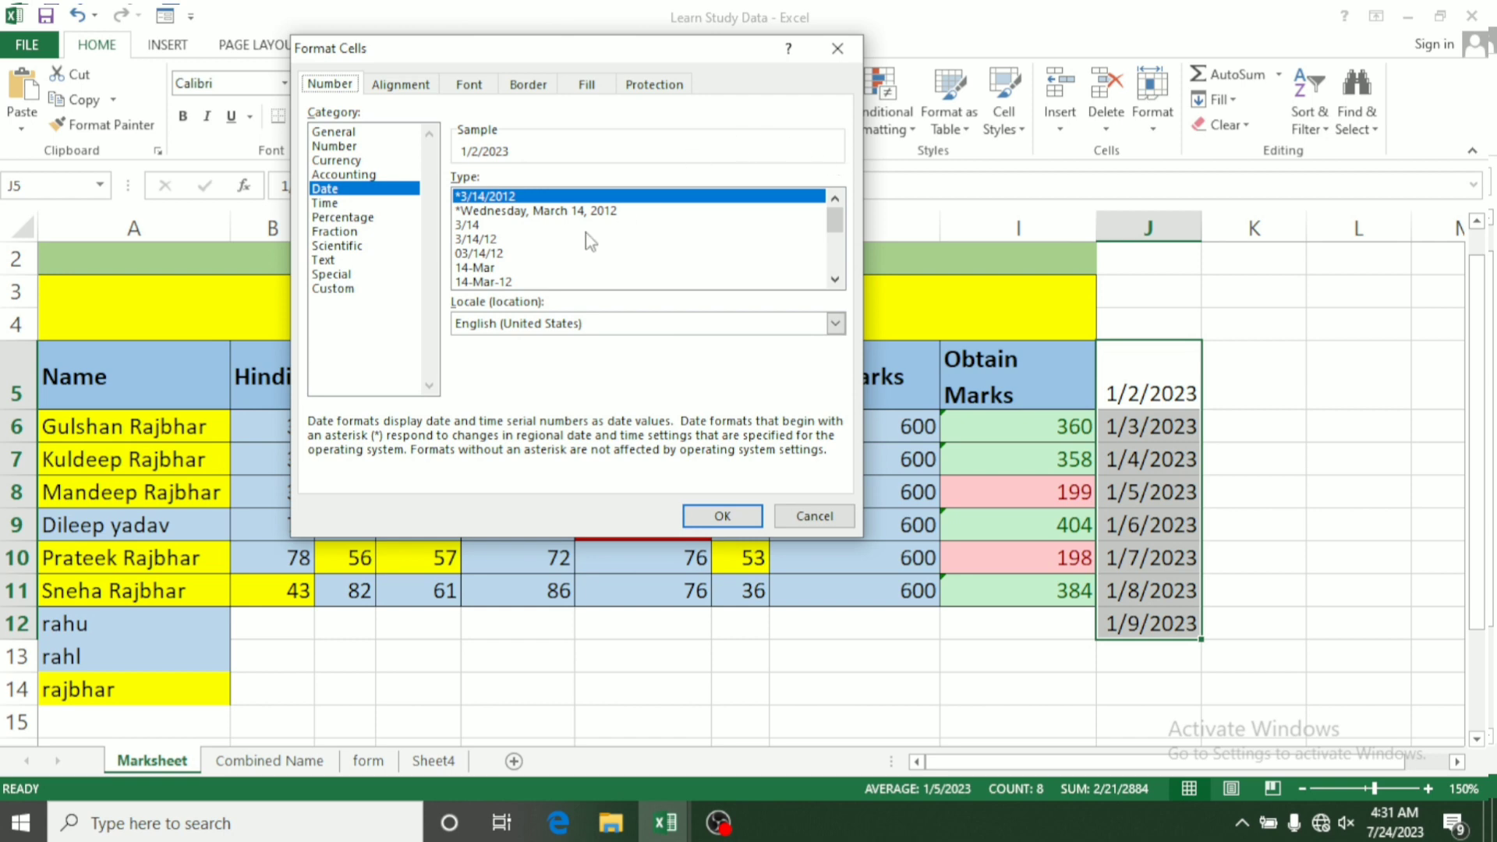
pyautogui.click(354, 291)
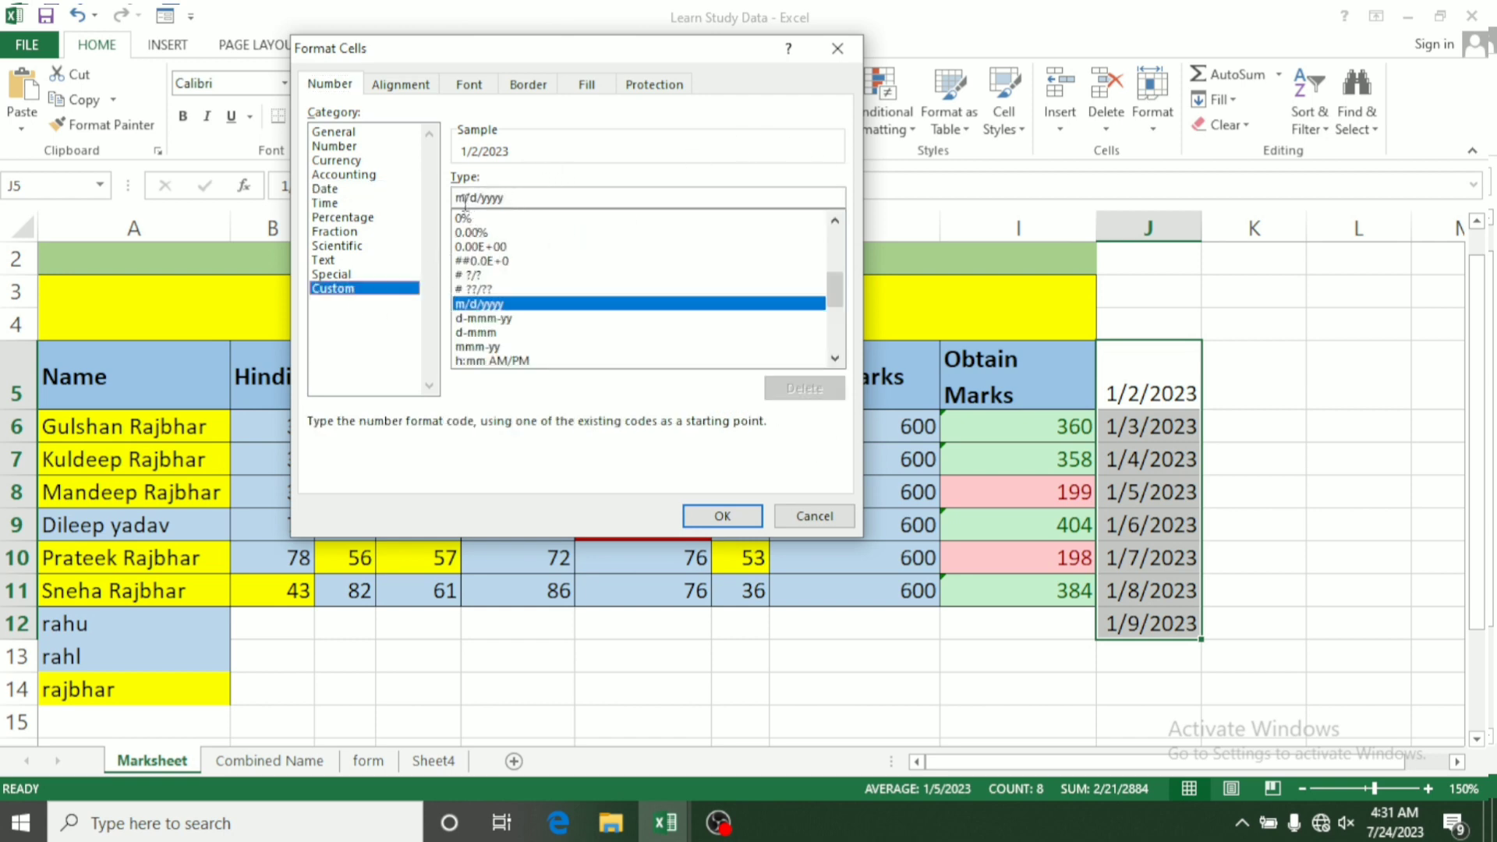
pyautogui.click(517, 191)
pyautogui.press('BackSpace')
pyautogui.press('BackSpace')
pyautogui.press('BackSpace')
pyautogui.press('BackSpace')
pyautogui.press('BackSpace')
pyautogui.press('BackSpace')
pyautogui.press('BackSpace')
pyautogui.press('BackSpace')
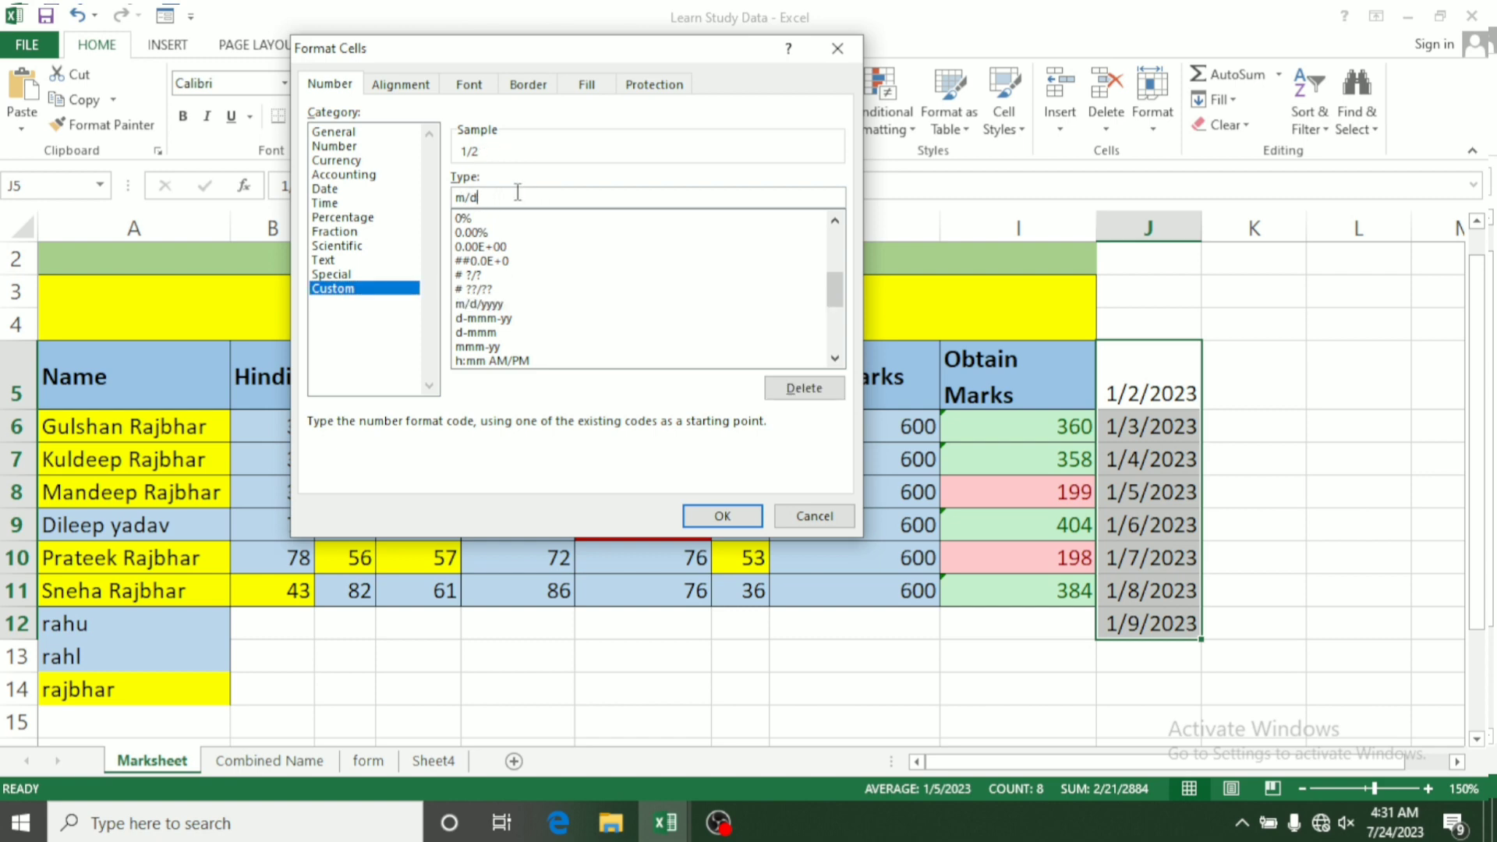
pyautogui.write('dd/mm/yyyy')
pyautogui.press('Return')
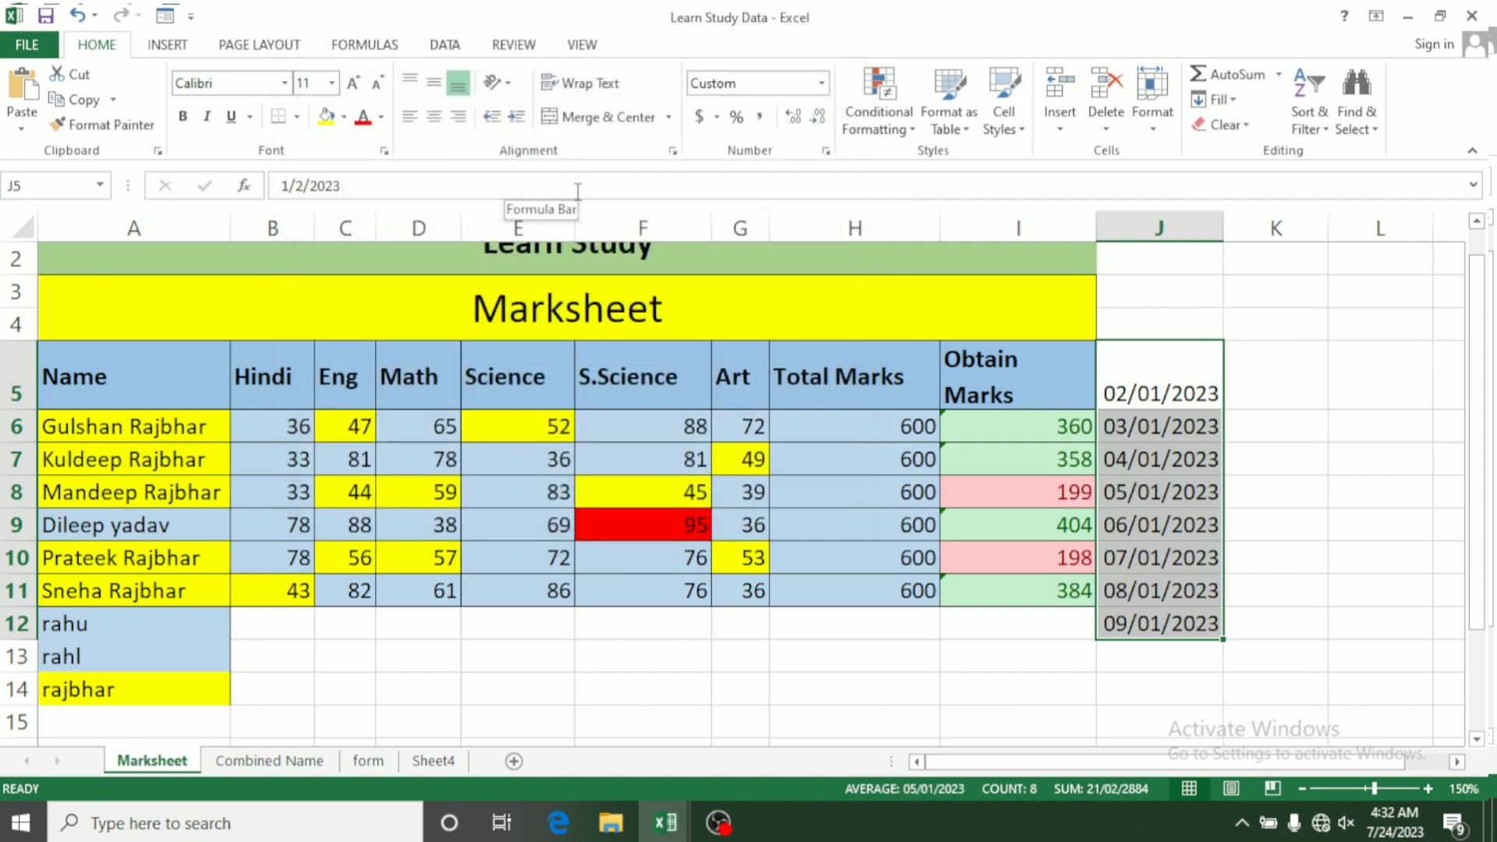
pyautogui.click(1159, 684)
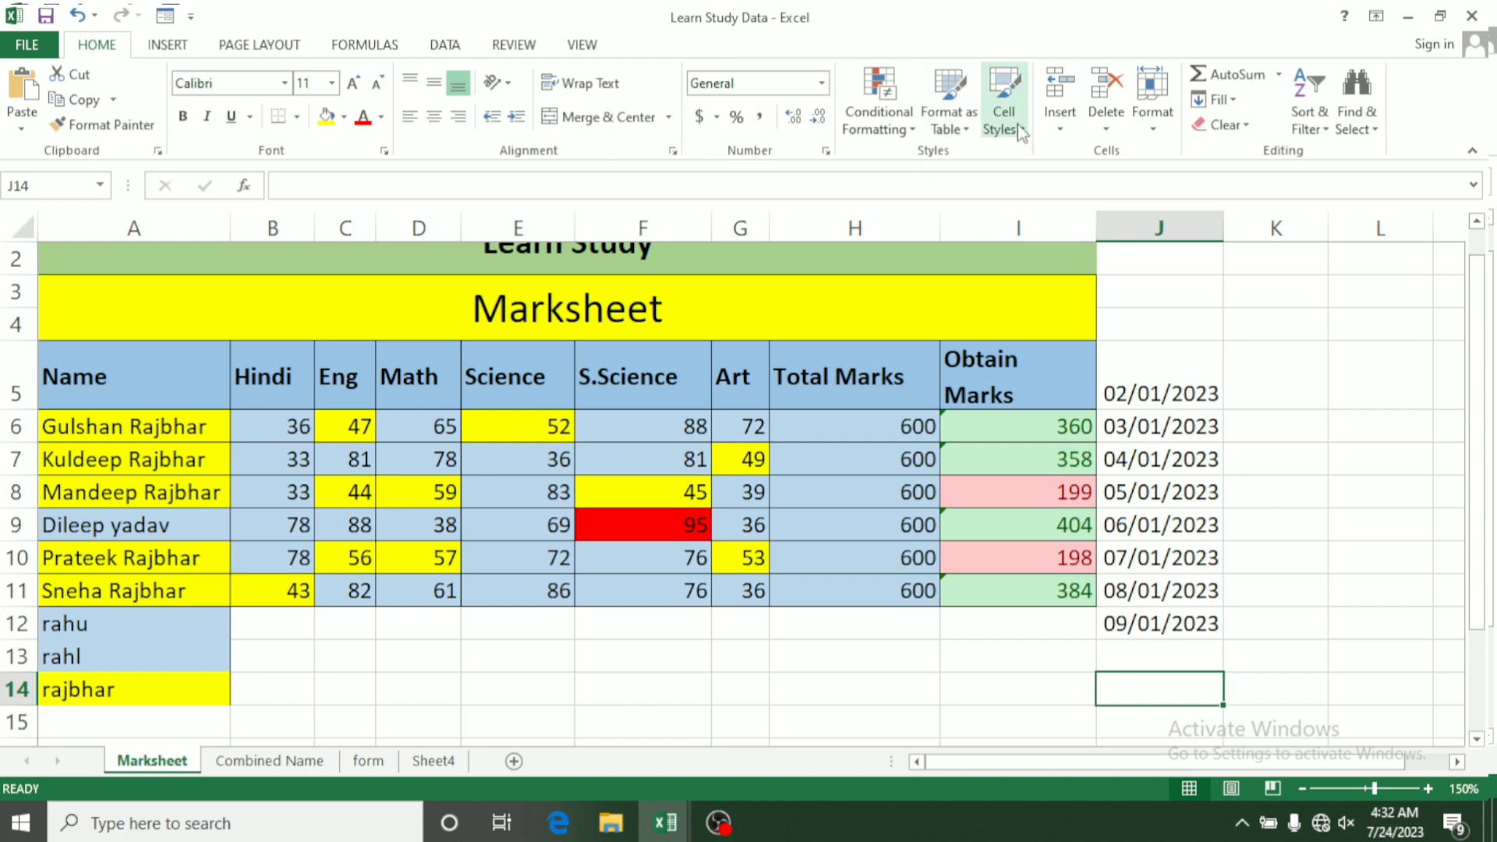
pyautogui.click(879, 121)
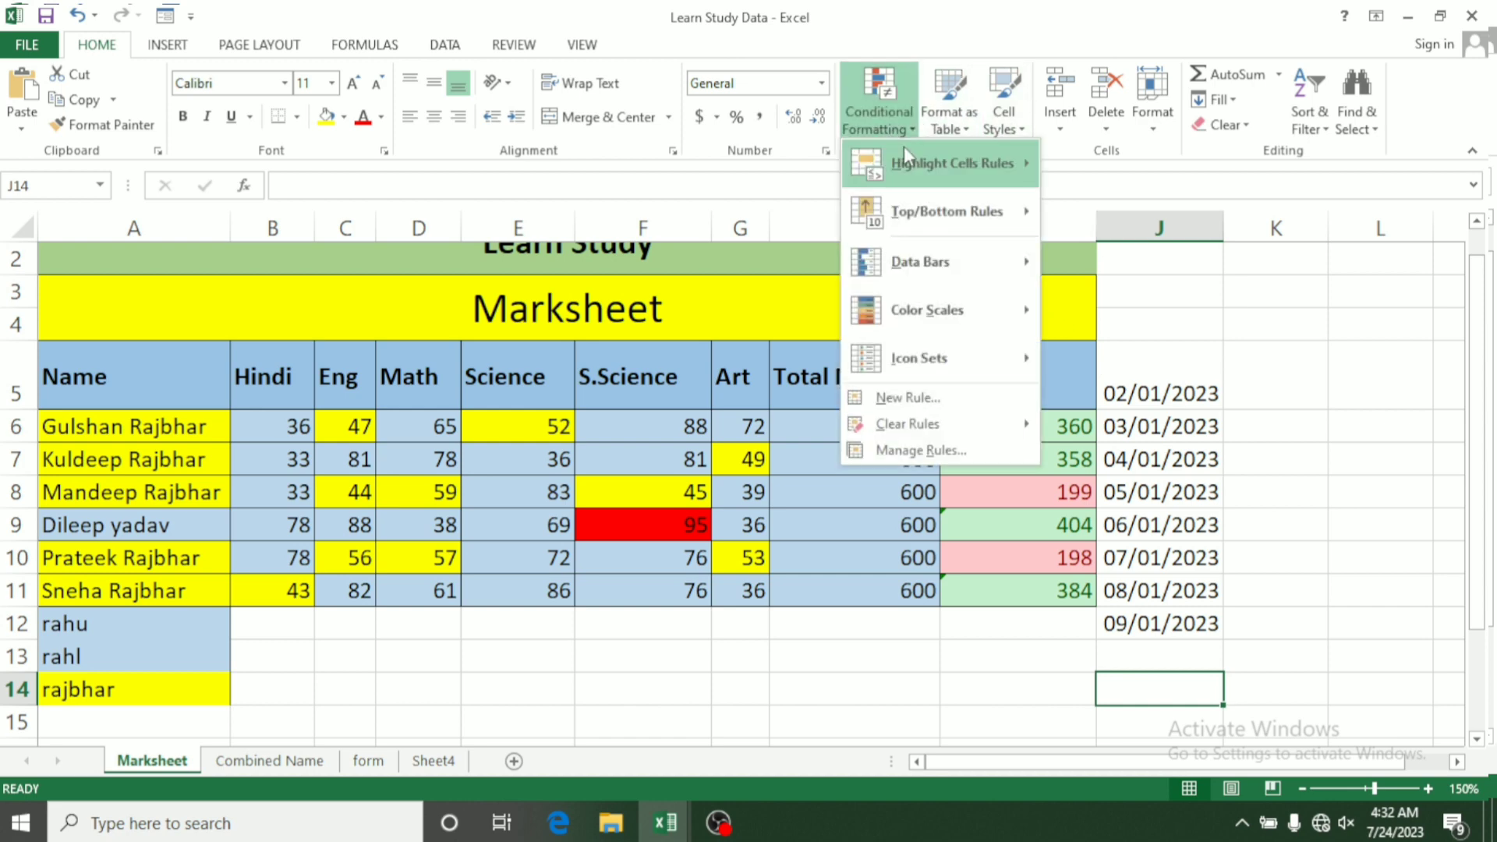
pyautogui.moveTo(934, 165)
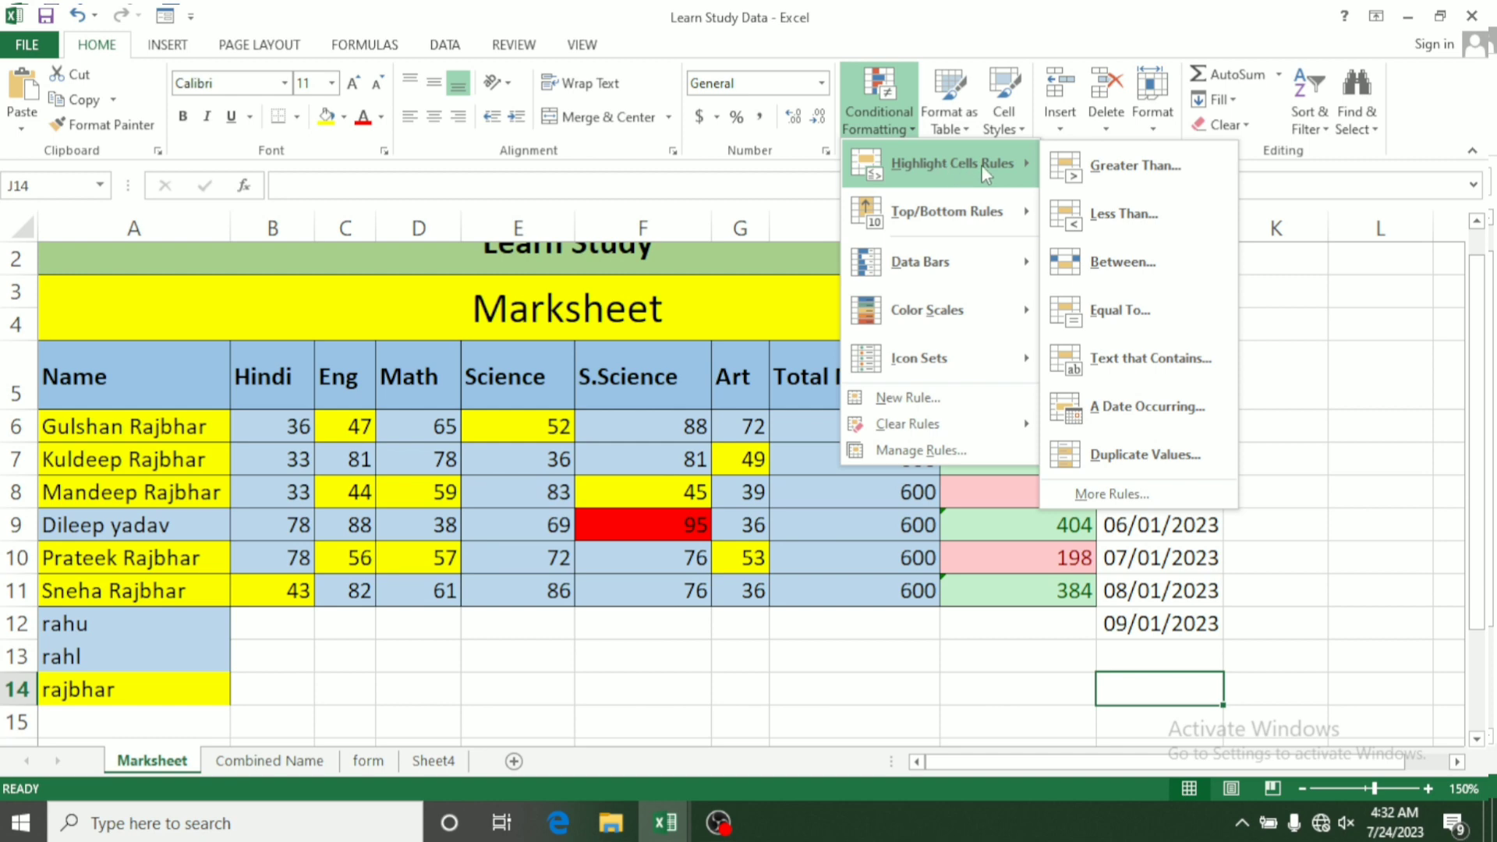
pyautogui.moveTo(1027, 165)
pyautogui.click(1194, 591)
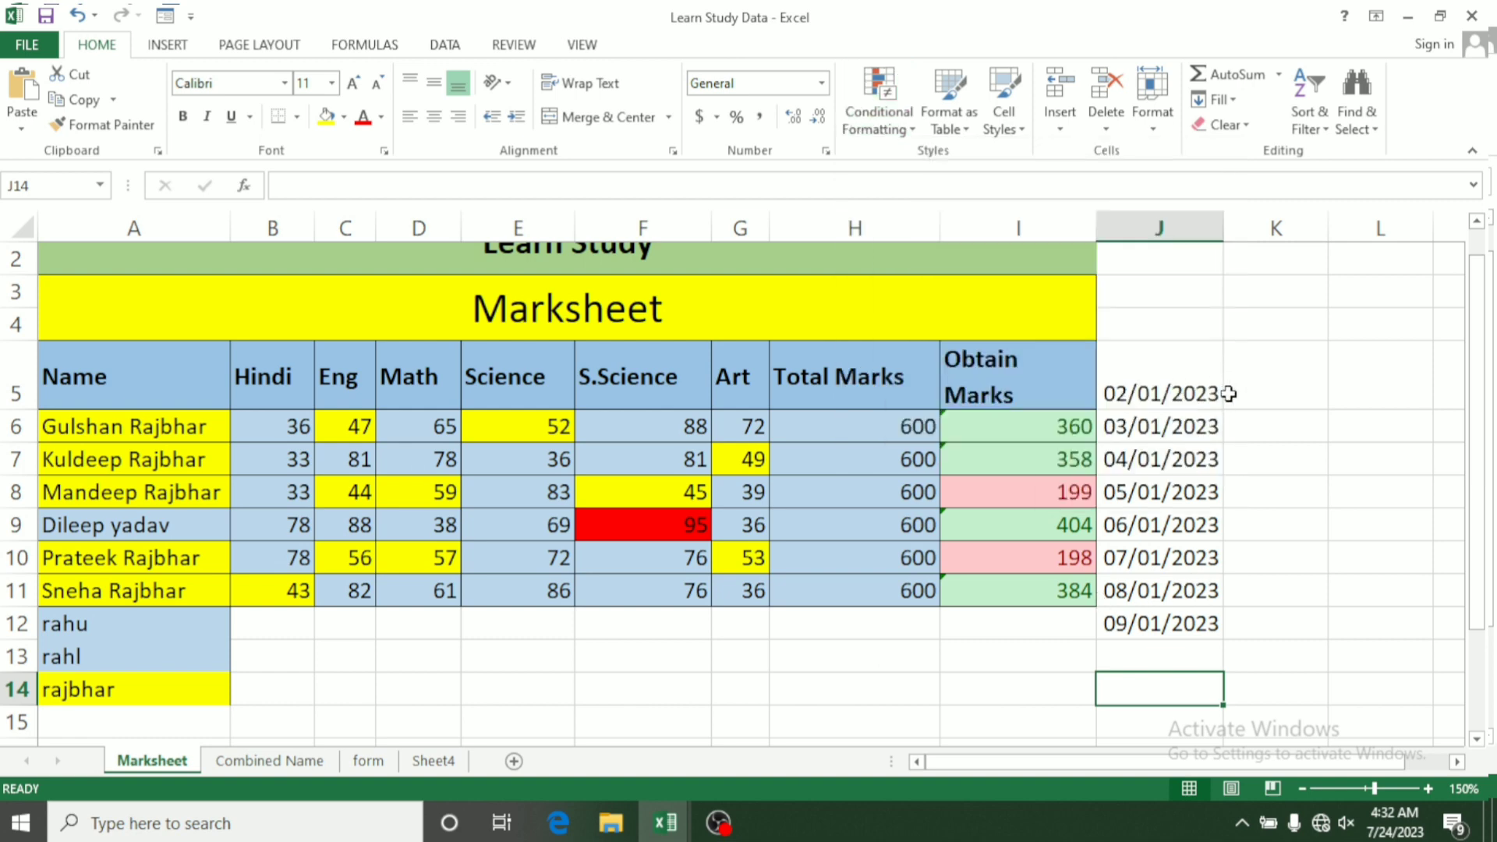
# Insert the current date, 7/24/2023, in cell K5 and fill the daily date series down to K12
pyautogui.click(1252, 388)
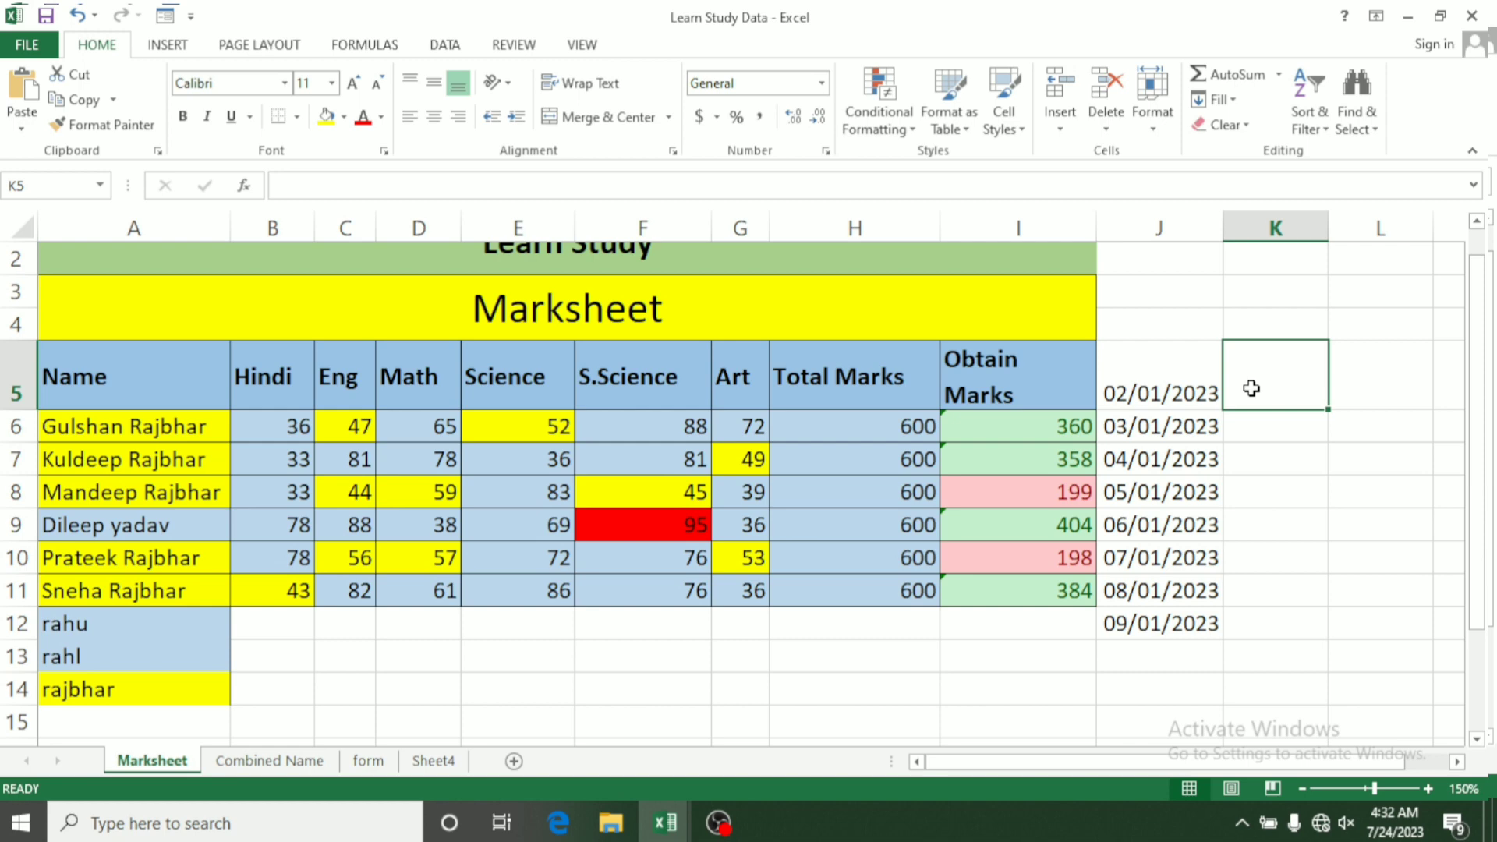
pyautogui.hotkey('ctrl', ';')
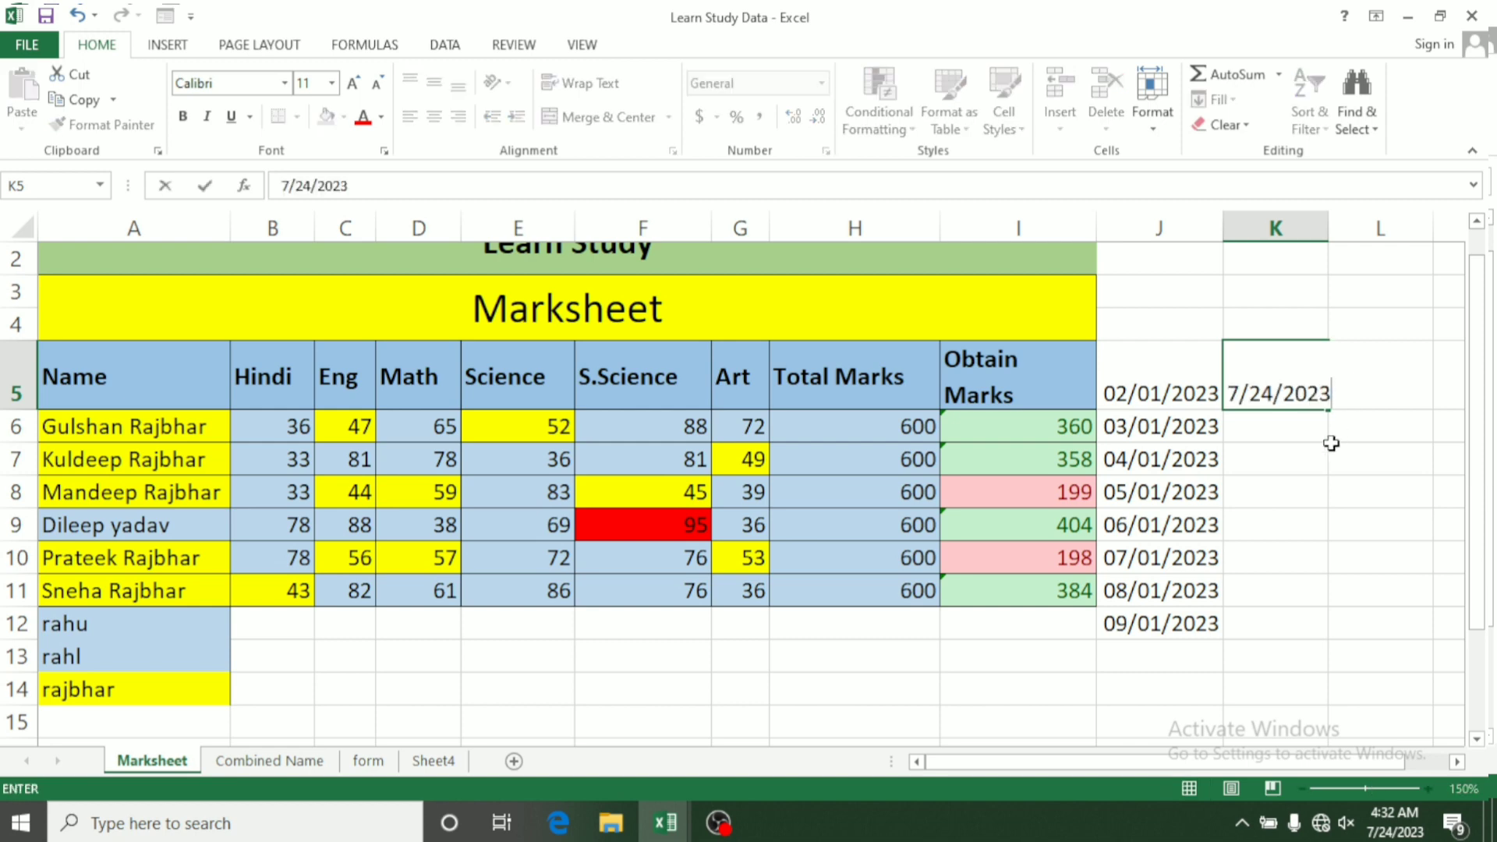
pyautogui.press('Return')
pyautogui.click(1326, 382)
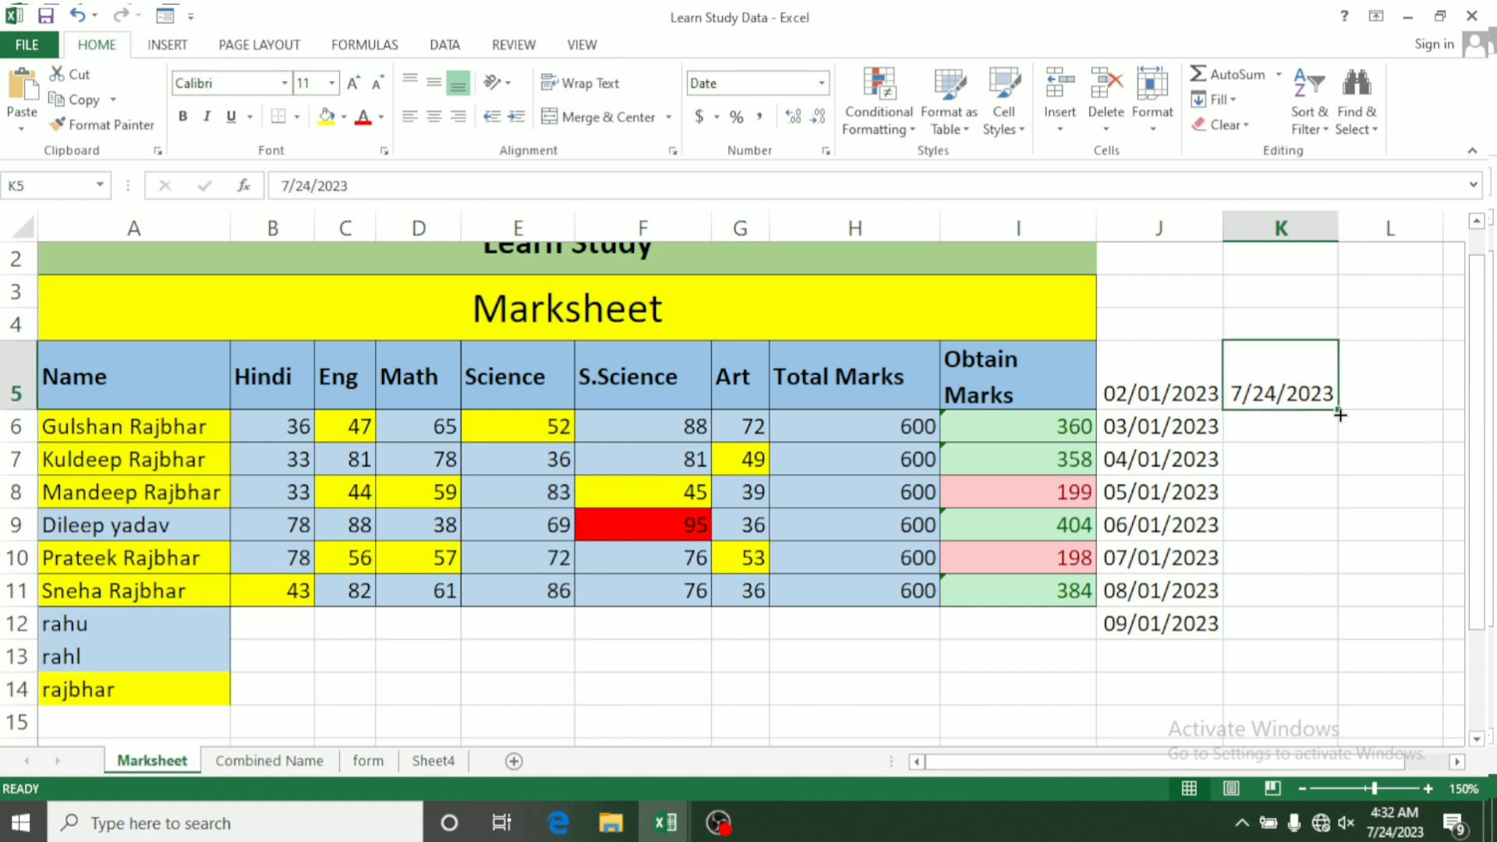
pyautogui.moveTo(1340, 414); pyautogui.dragTo(1345, 630)
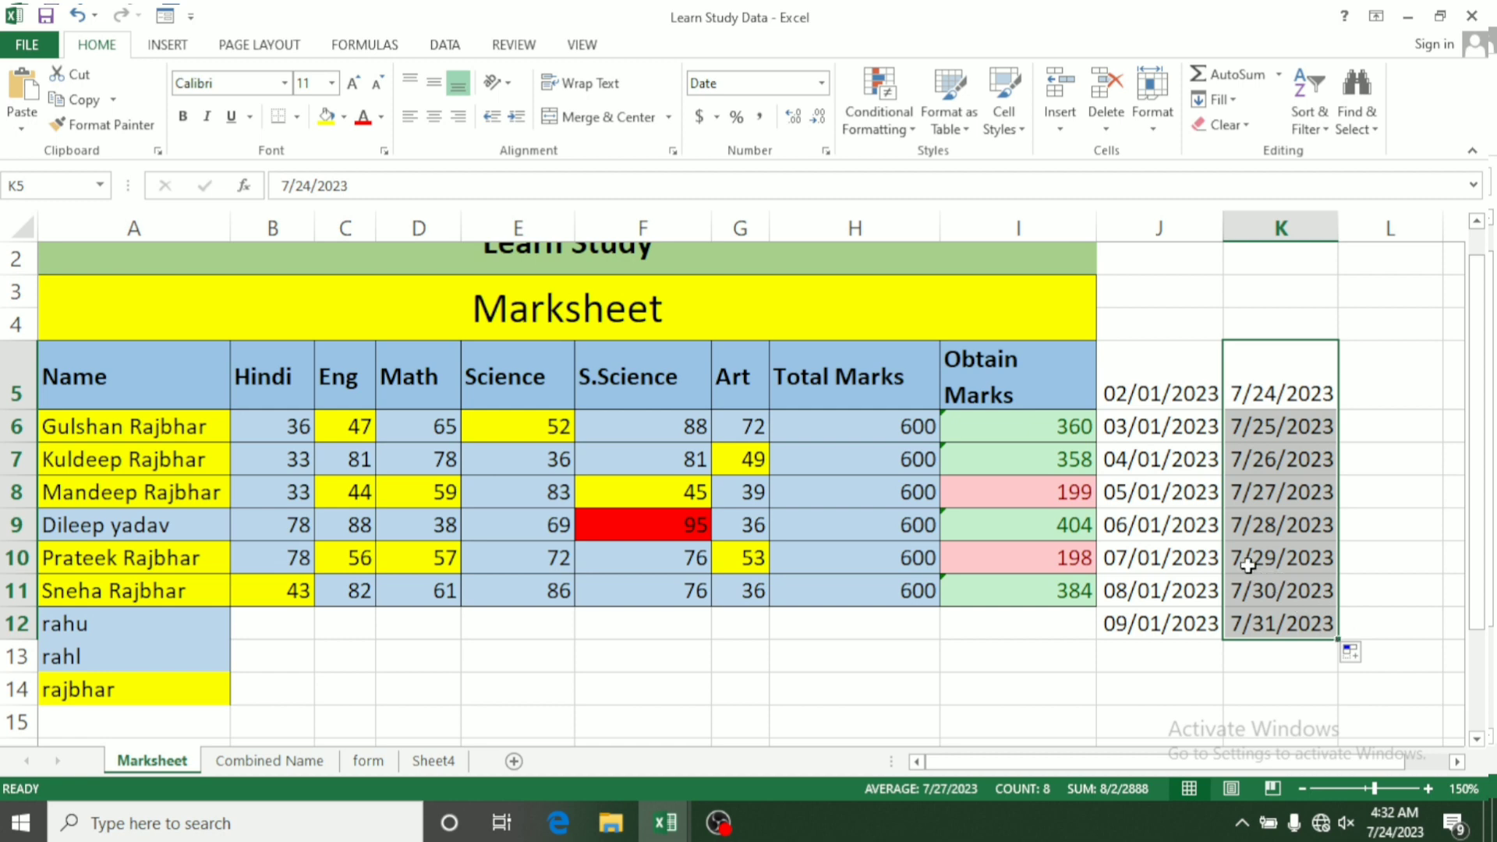
# Start an A Date Occurring highlight rule for K5:K12 and preview the Today and Tomorrow periods
pyautogui.click(909, 134)
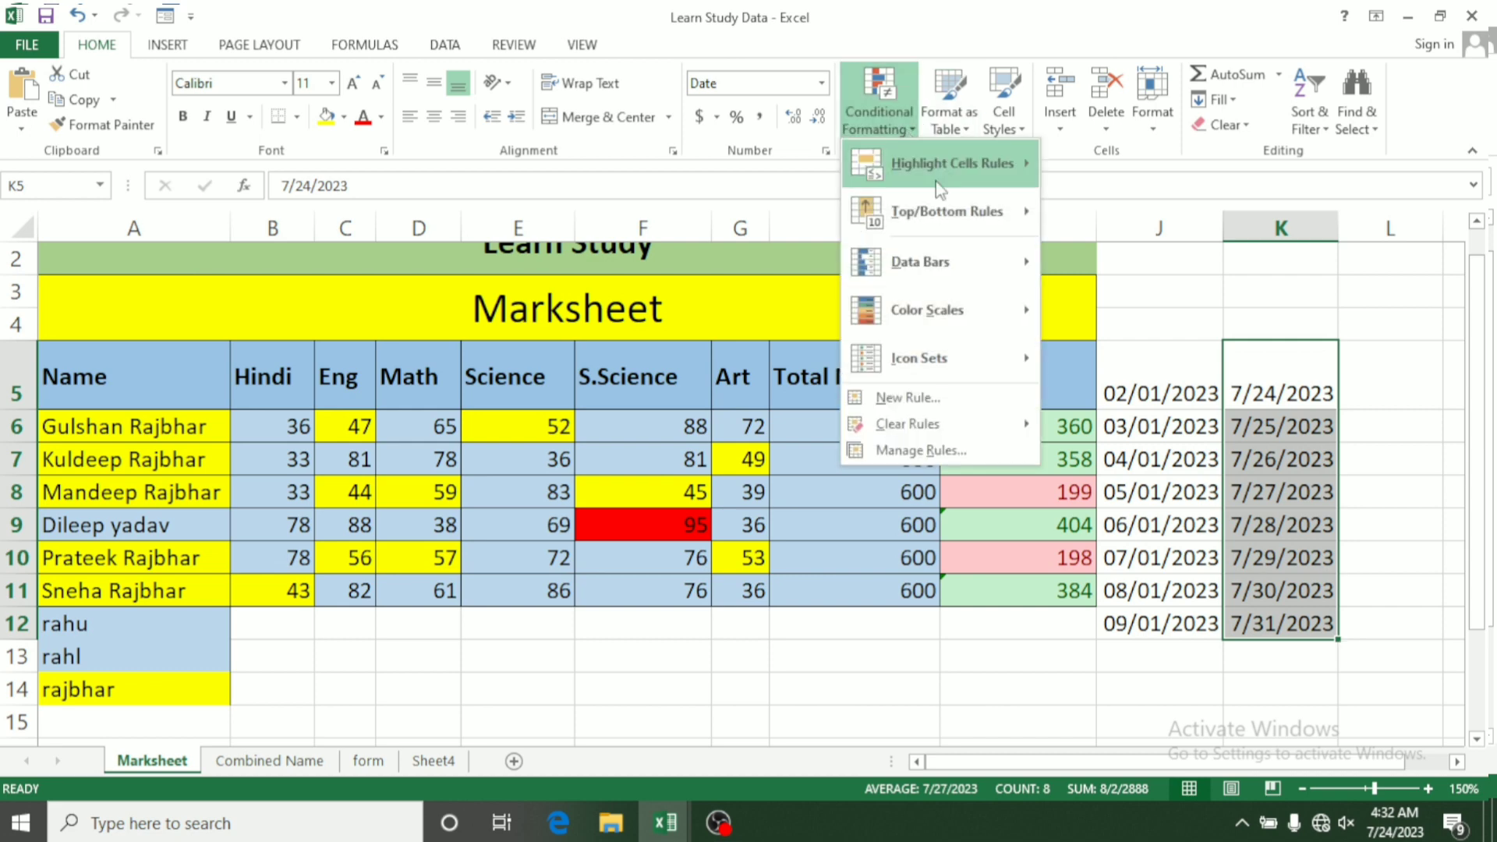
pyautogui.moveTo(965, 184)
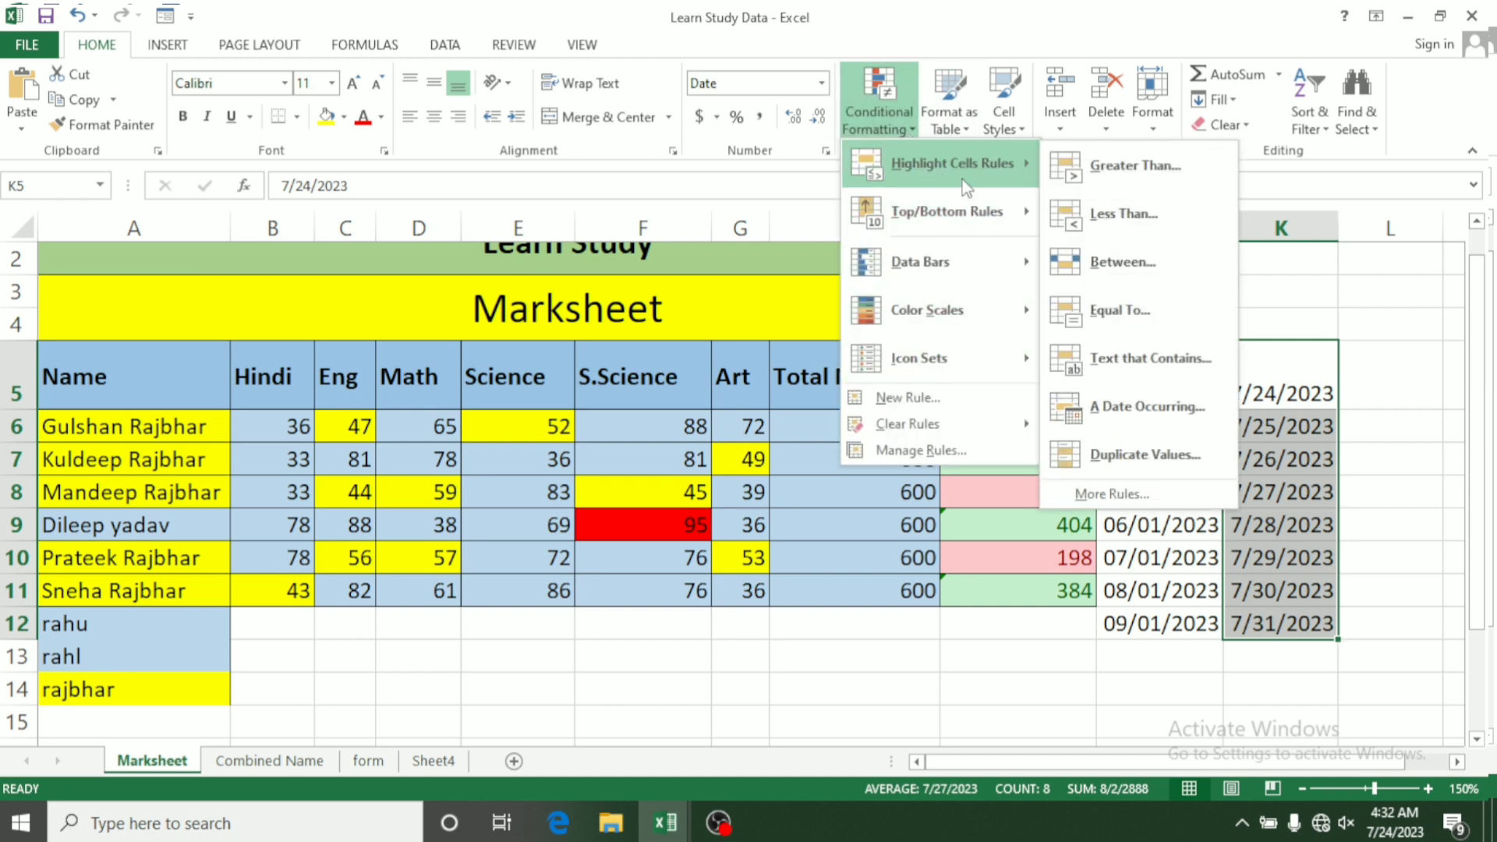
pyautogui.click(1129, 429)
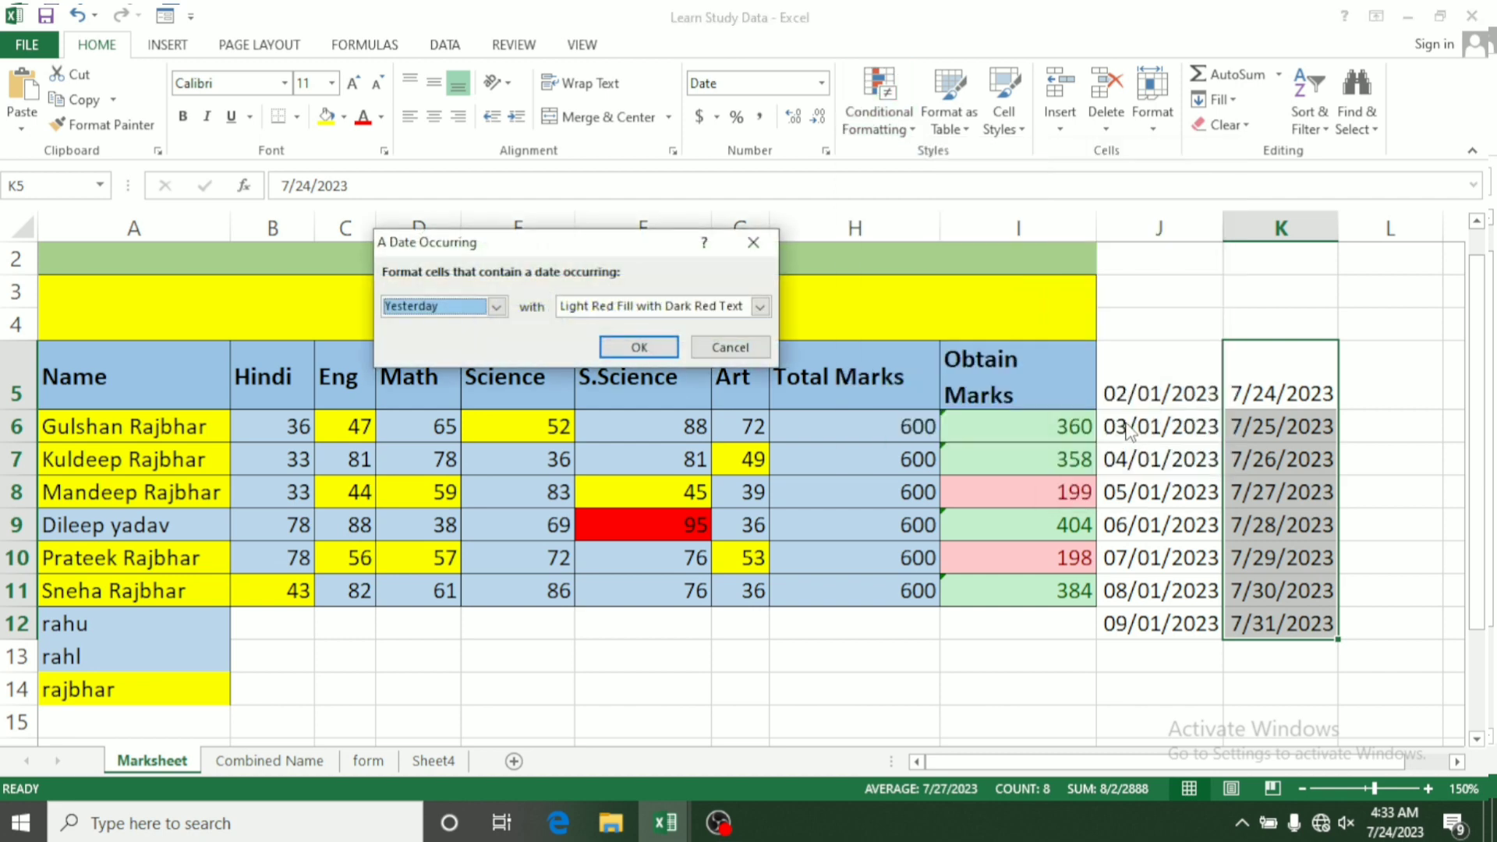
pyautogui.click(496, 305)
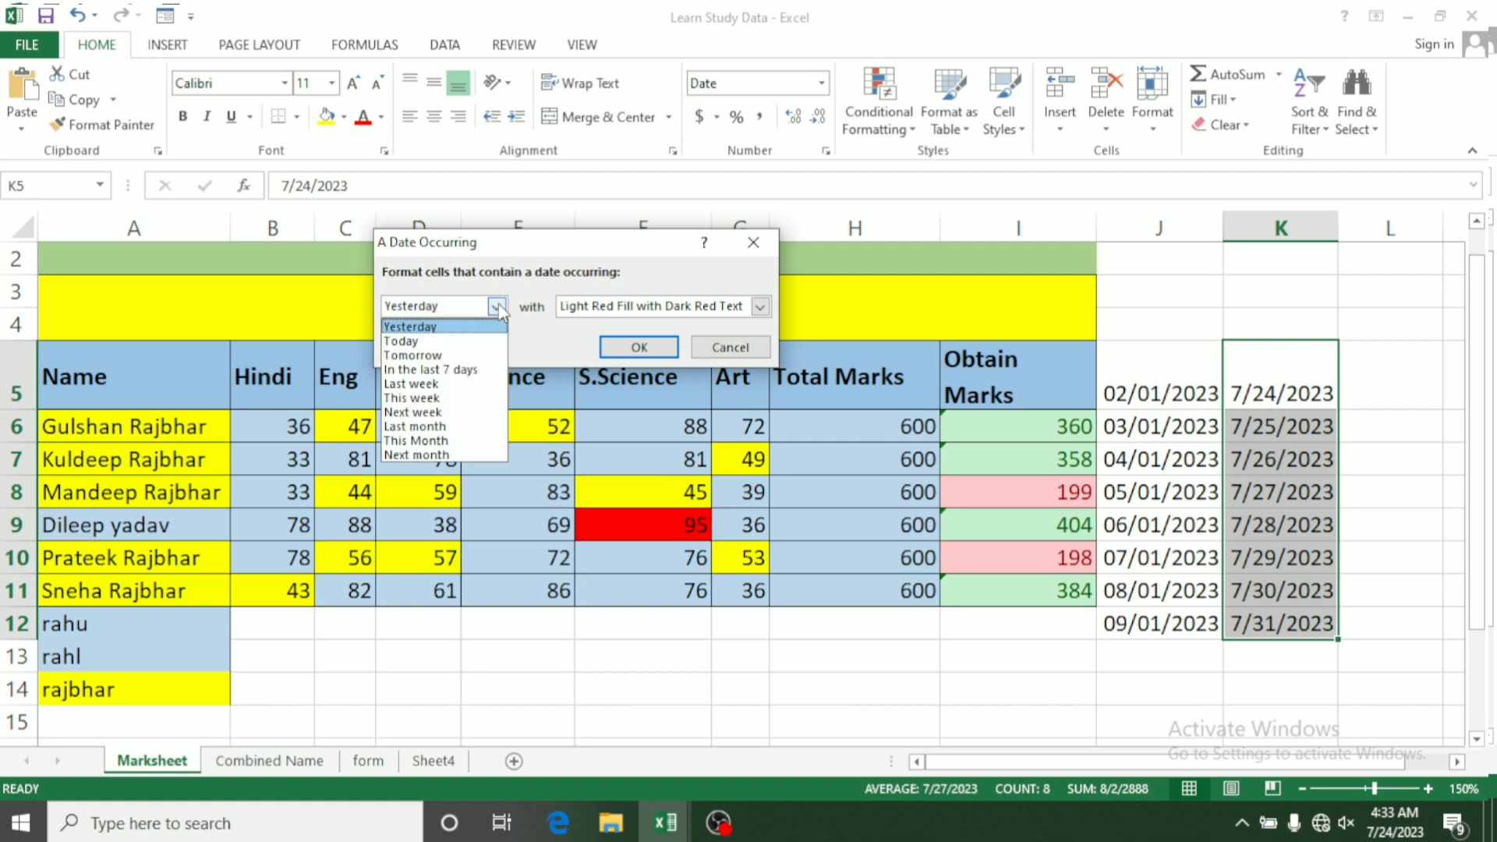
pyautogui.click(471, 346)
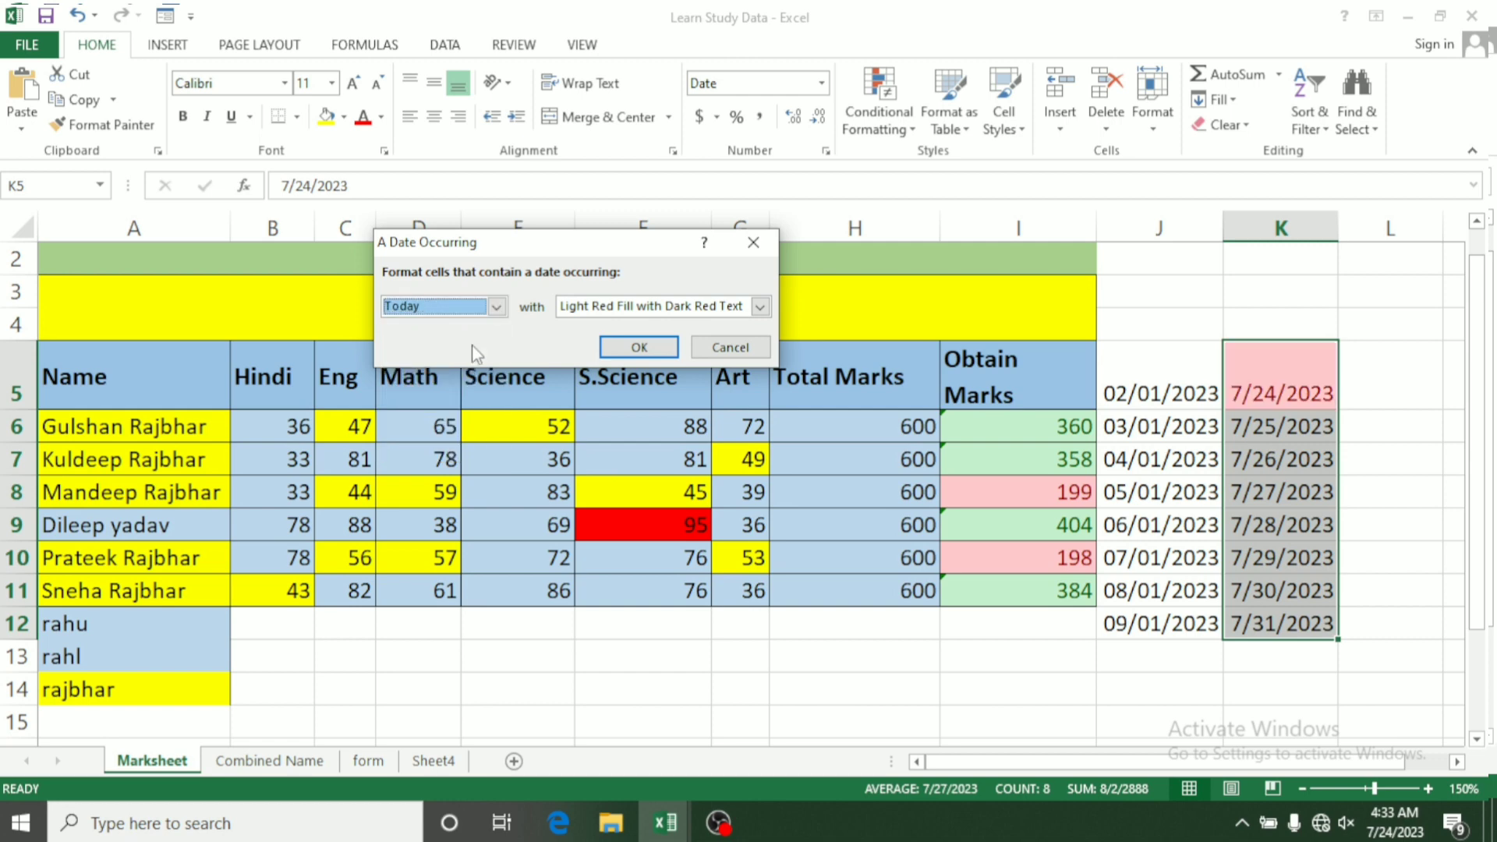
pyautogui.click(502, 304)
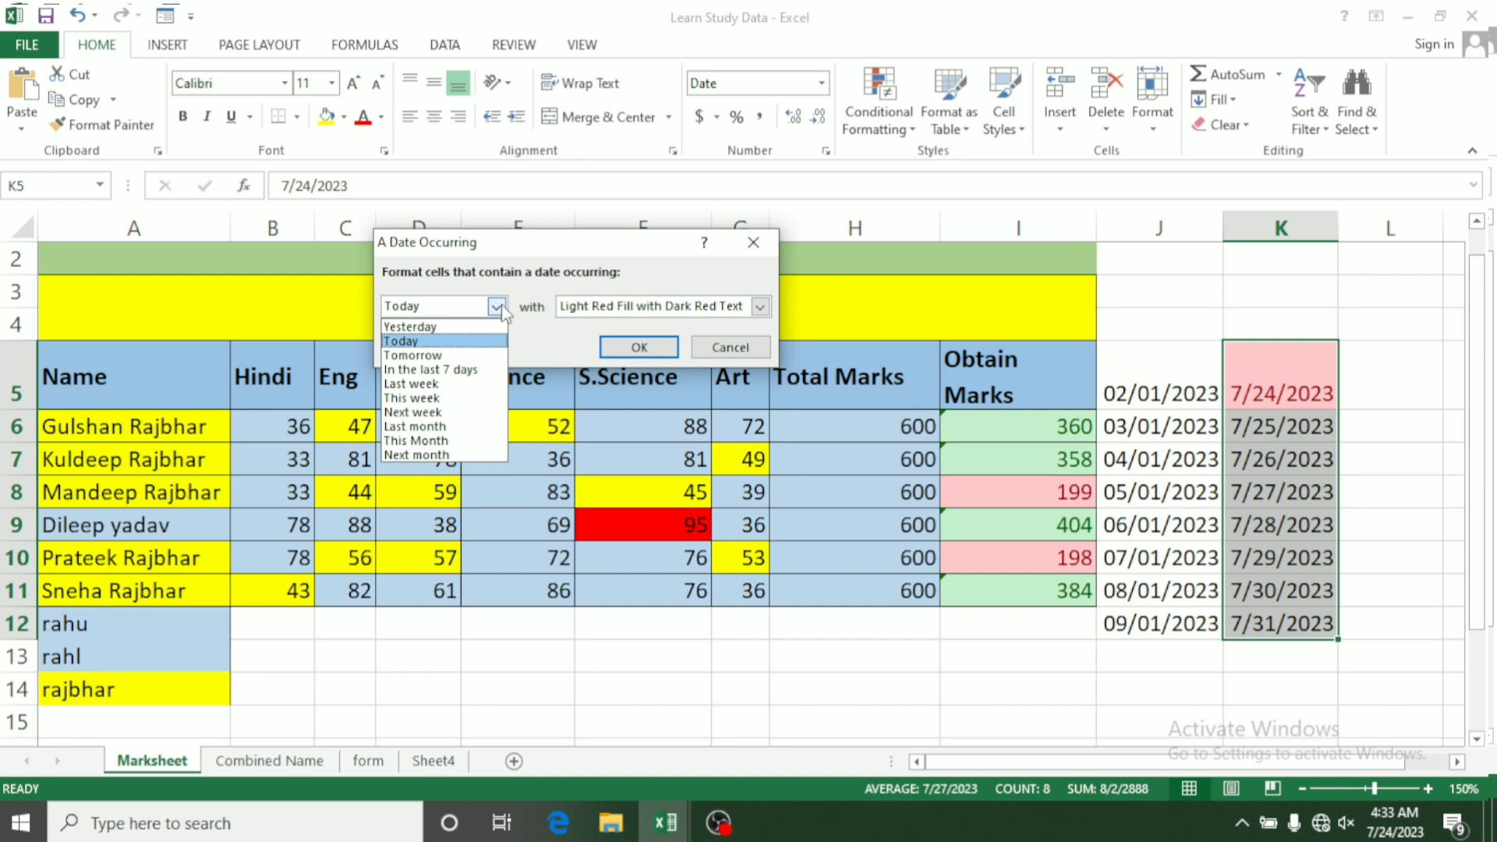
pyautogui.click(462, 356)
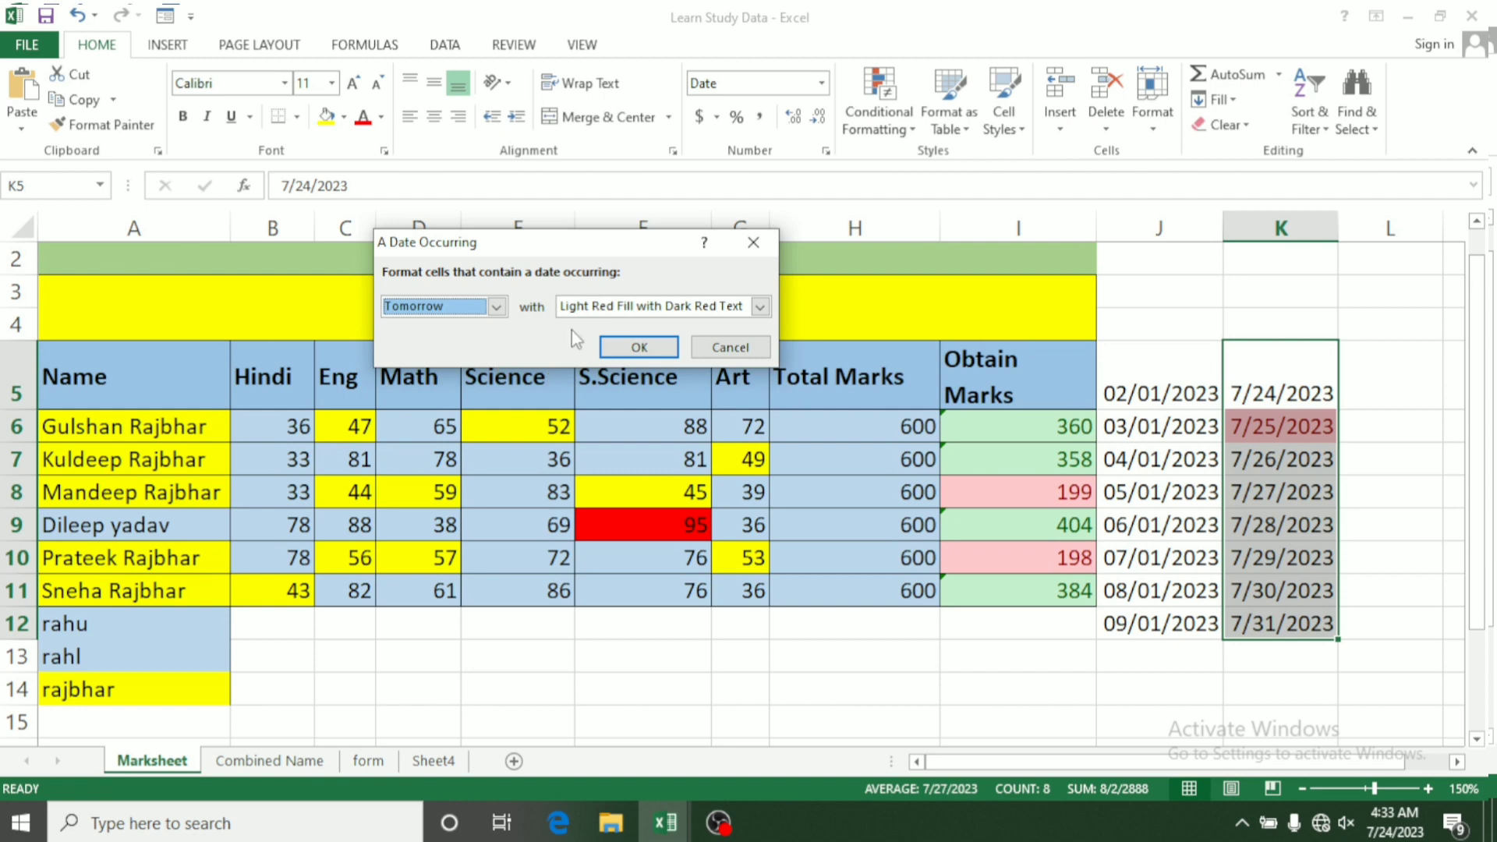
# Preview the This week period and apply the date rule for Last month with Light Red Fill with Dark Red Text
pyautogui.click(760, 307)
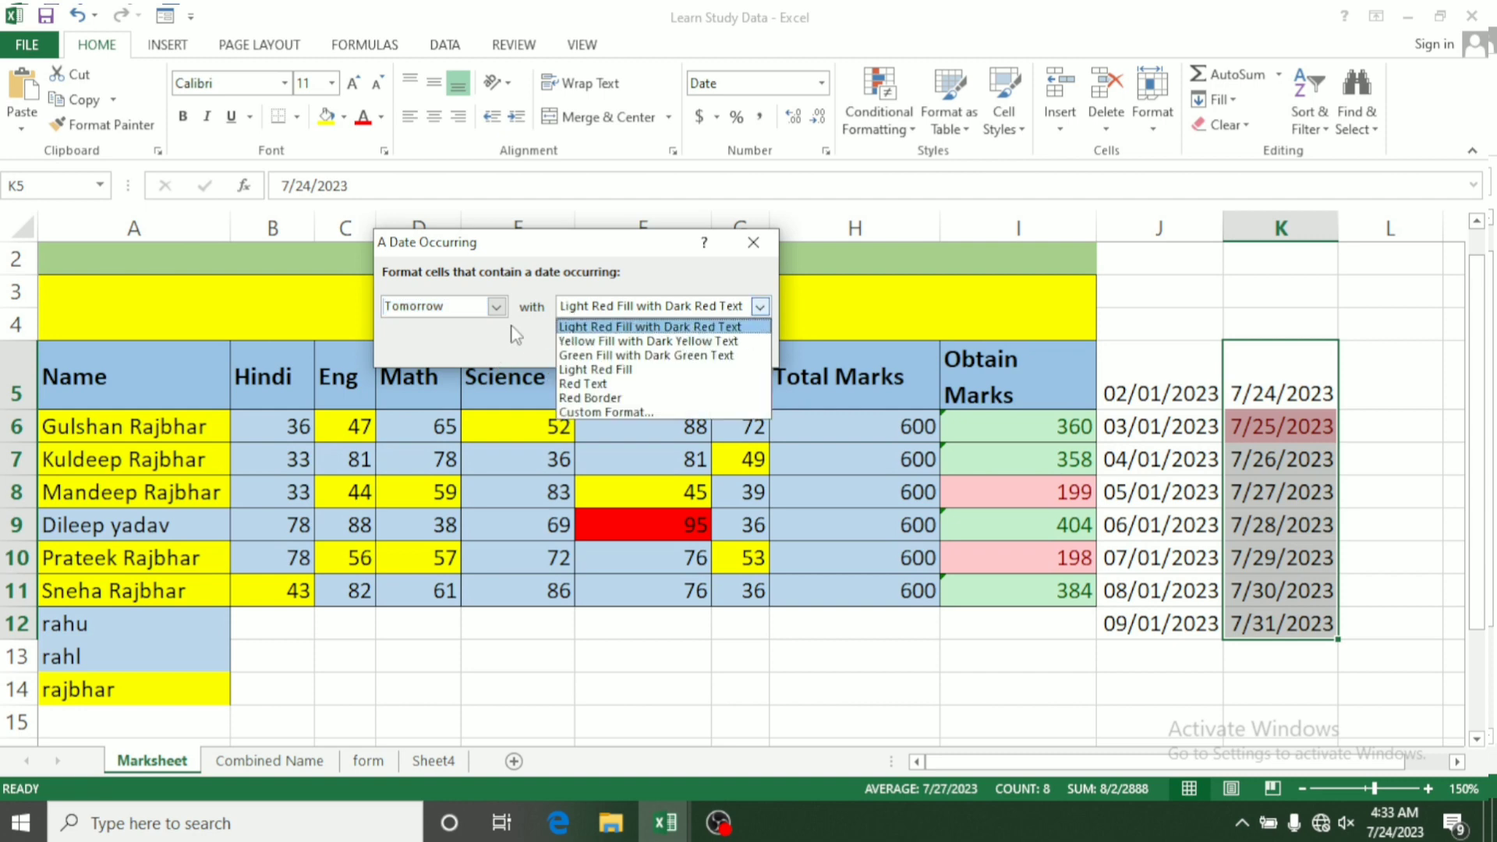
pyautogui.click(496, 306)
pyautogui.click(496, 305)
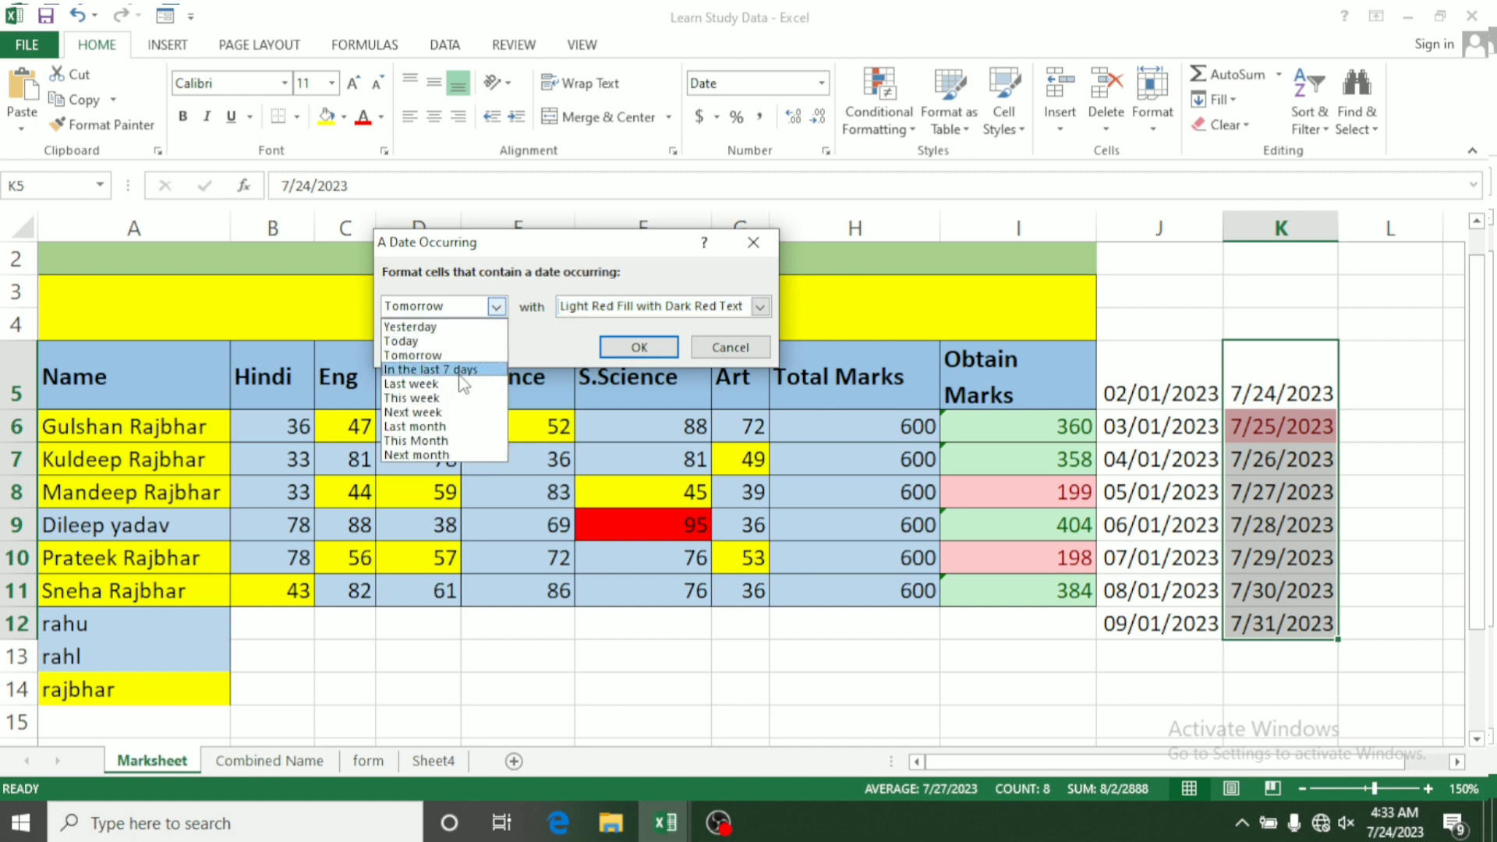
pyautogui.click(428, 400)
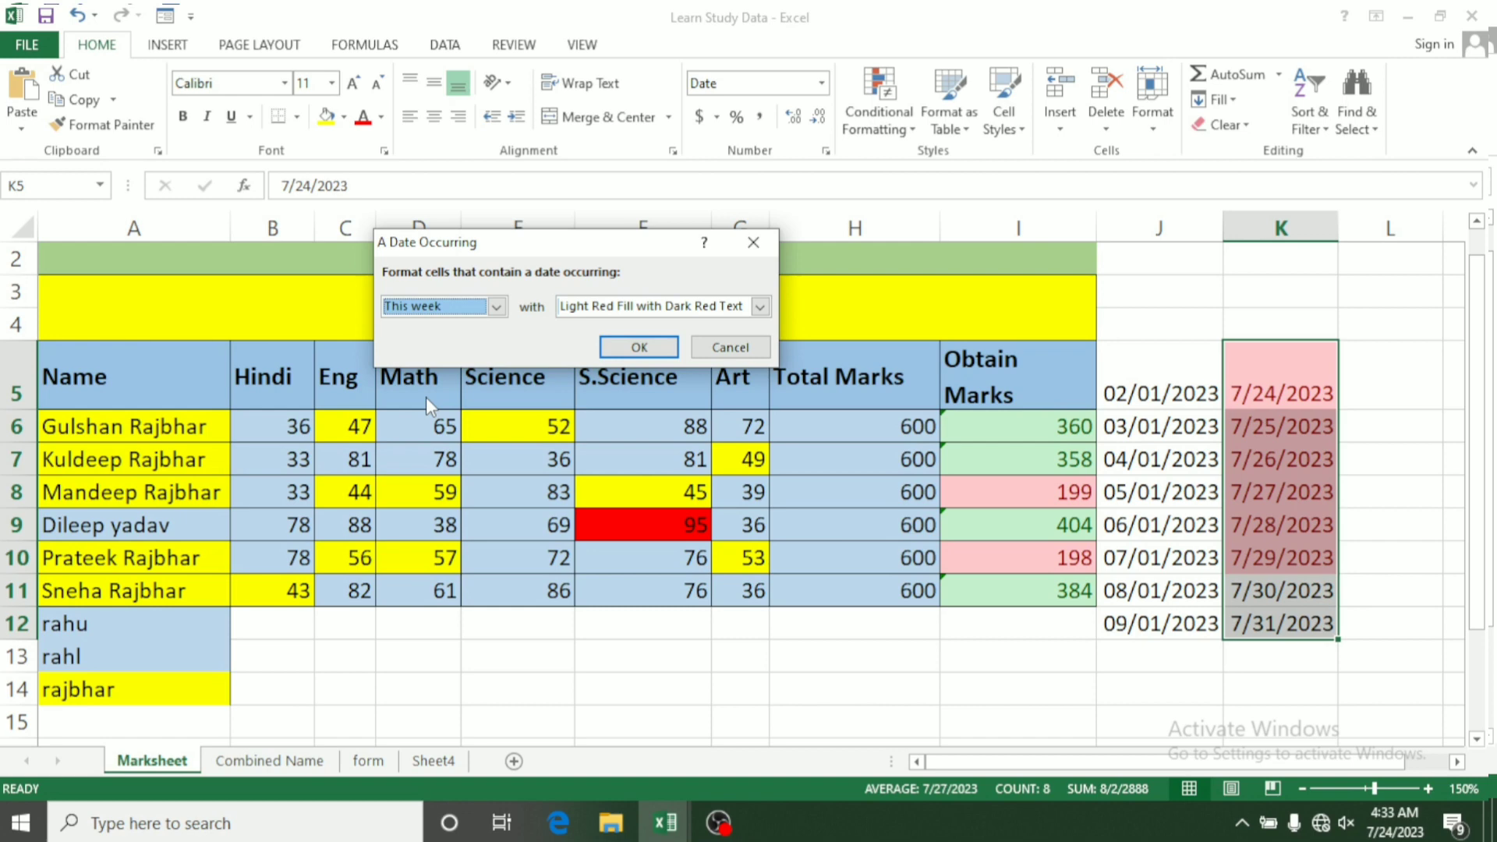
pyautogui.click(496, 308)
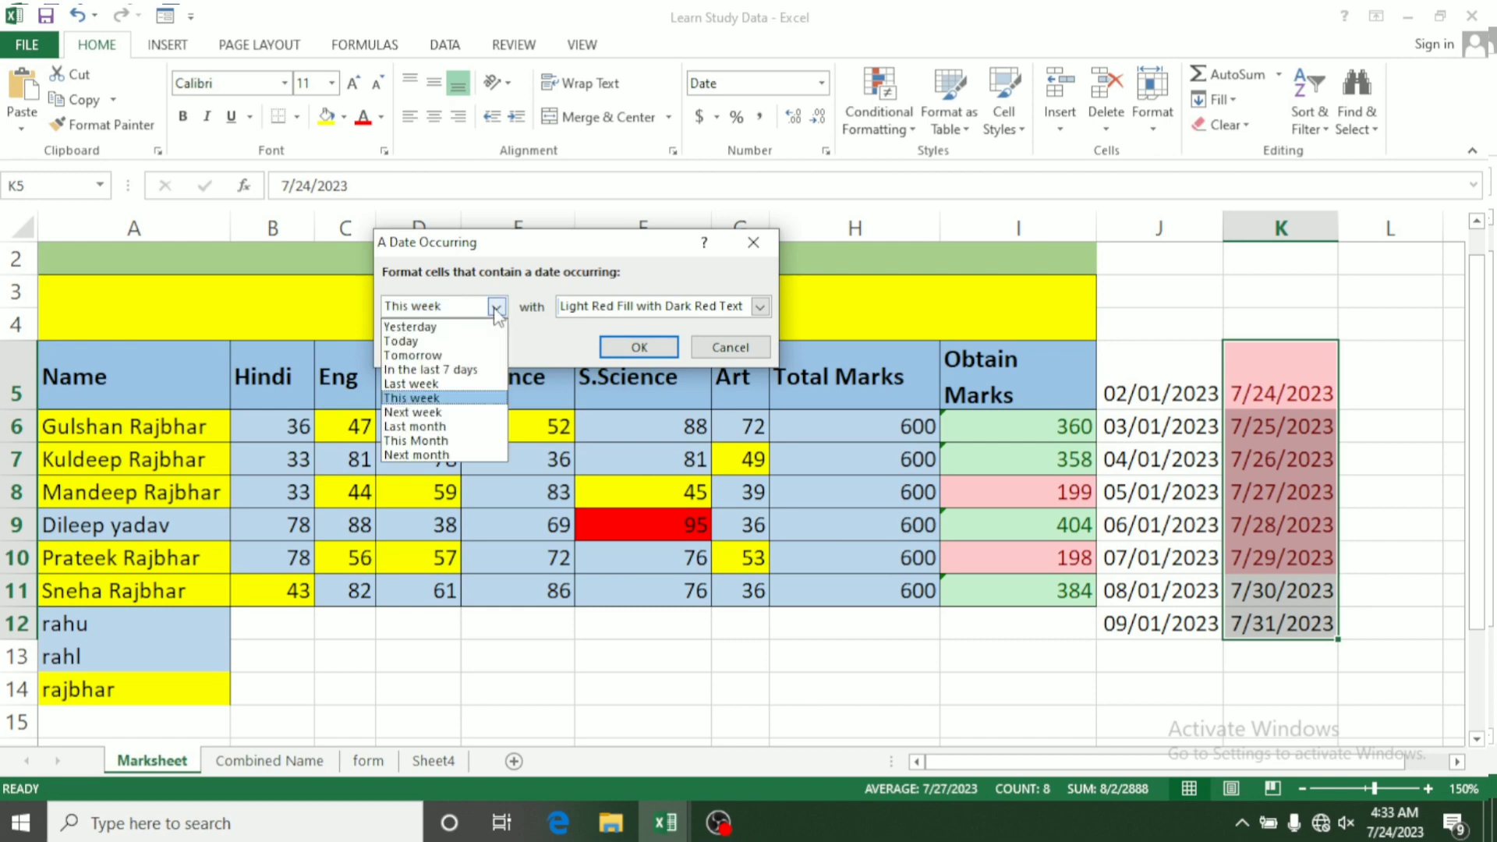
pyautogui.click(446, 428)
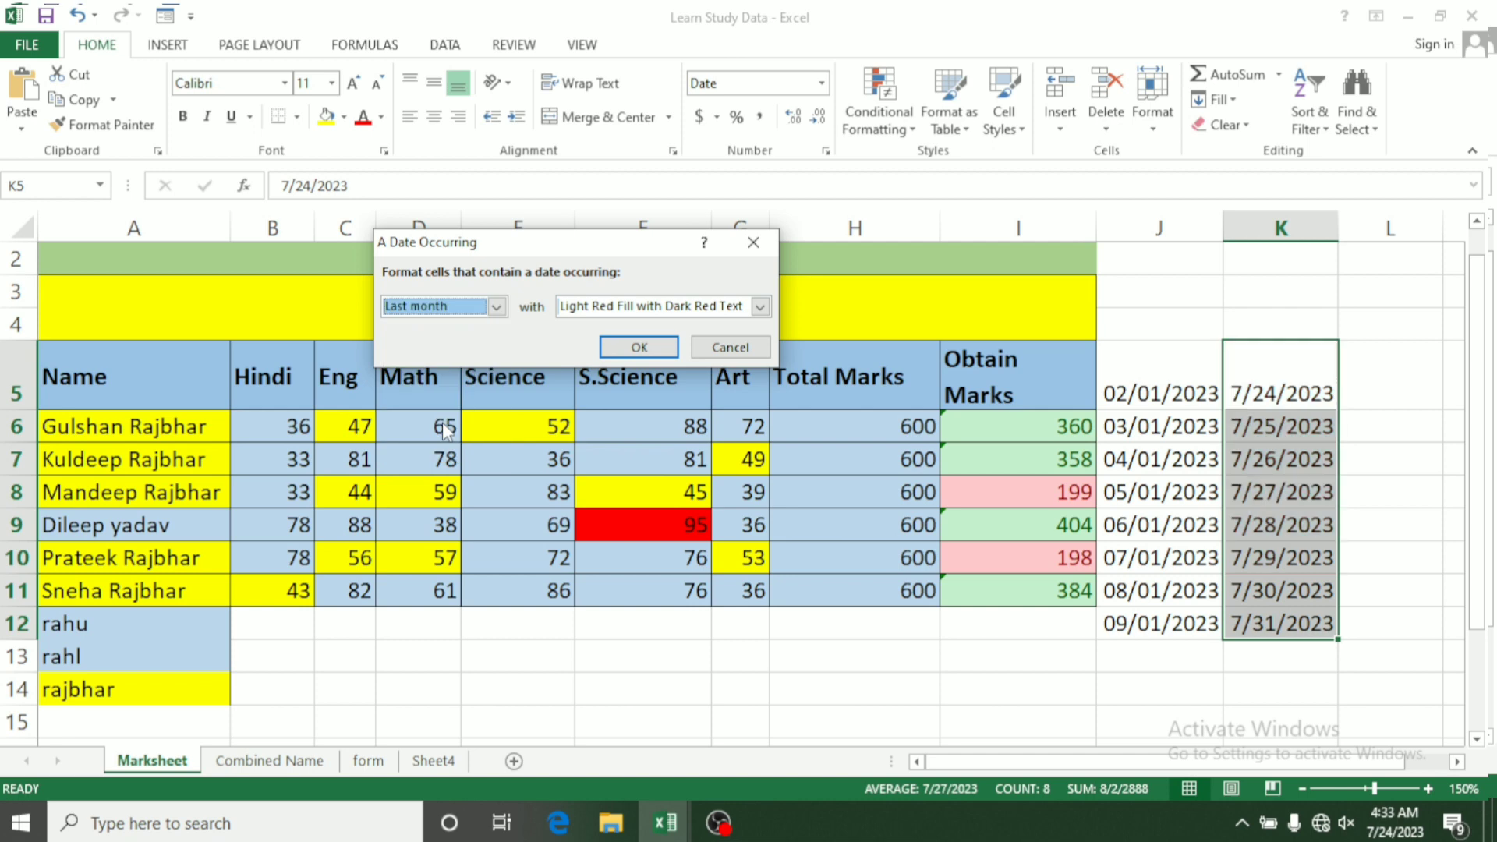
pyautogui.click(660, 345)
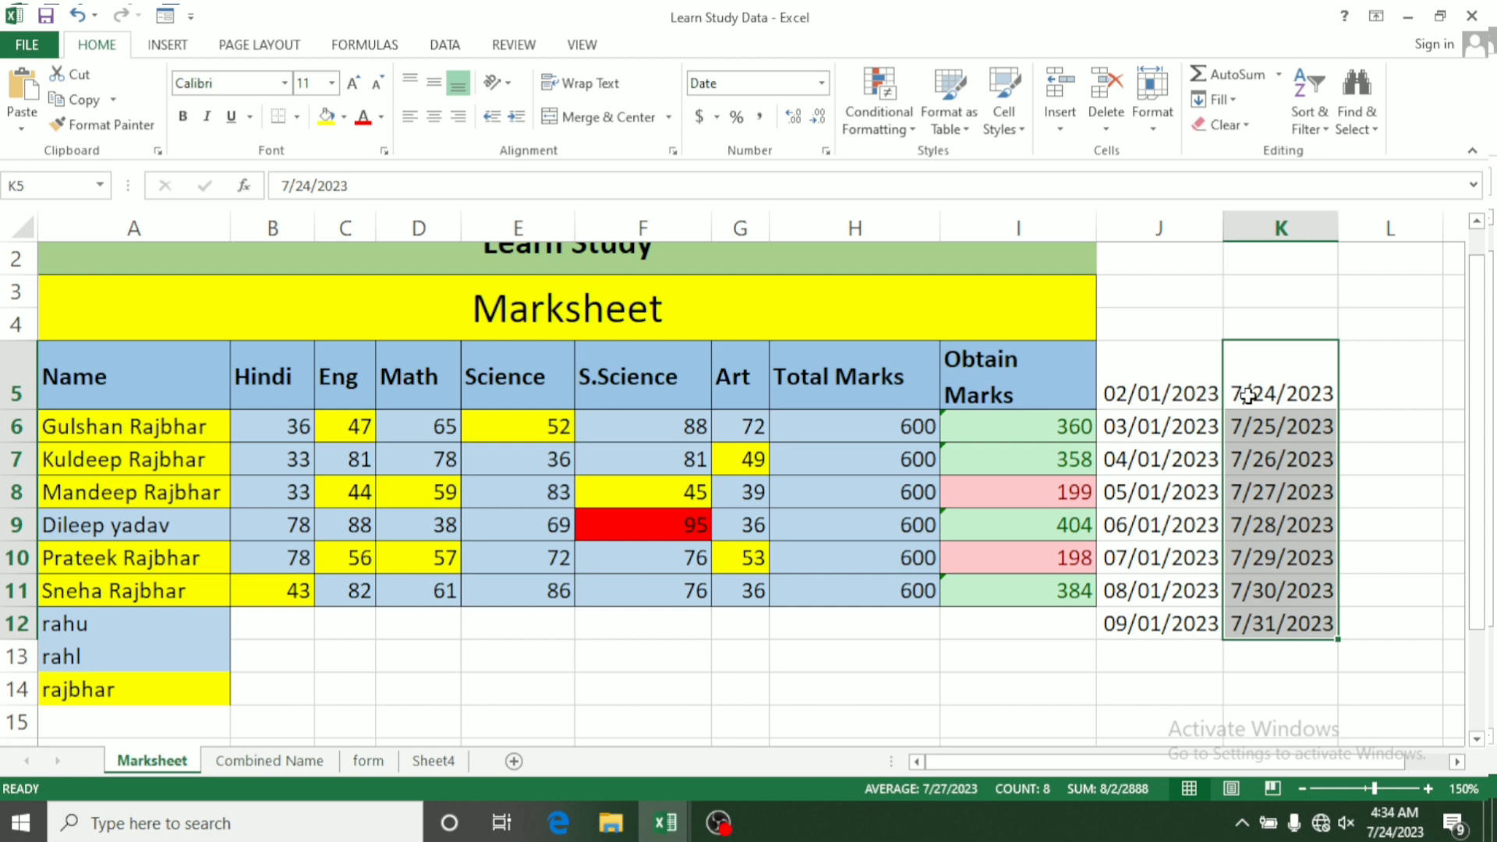
# Change the month of the date in K7 to June so the cell reads 6/26/2023
pyautogui.doubleClick(1246, 457)
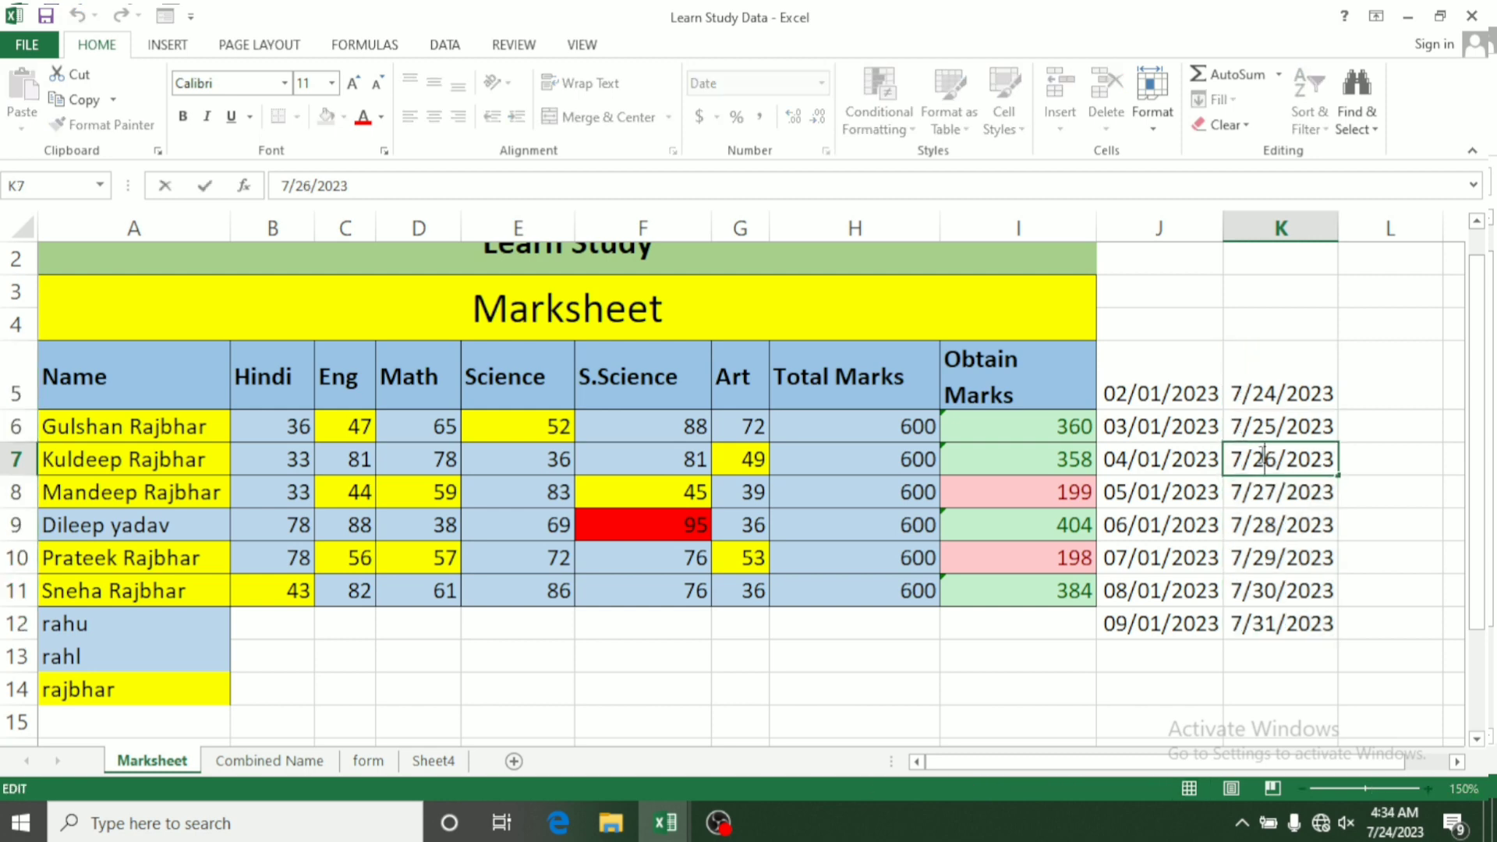
pyautogui.press('BackSpace')
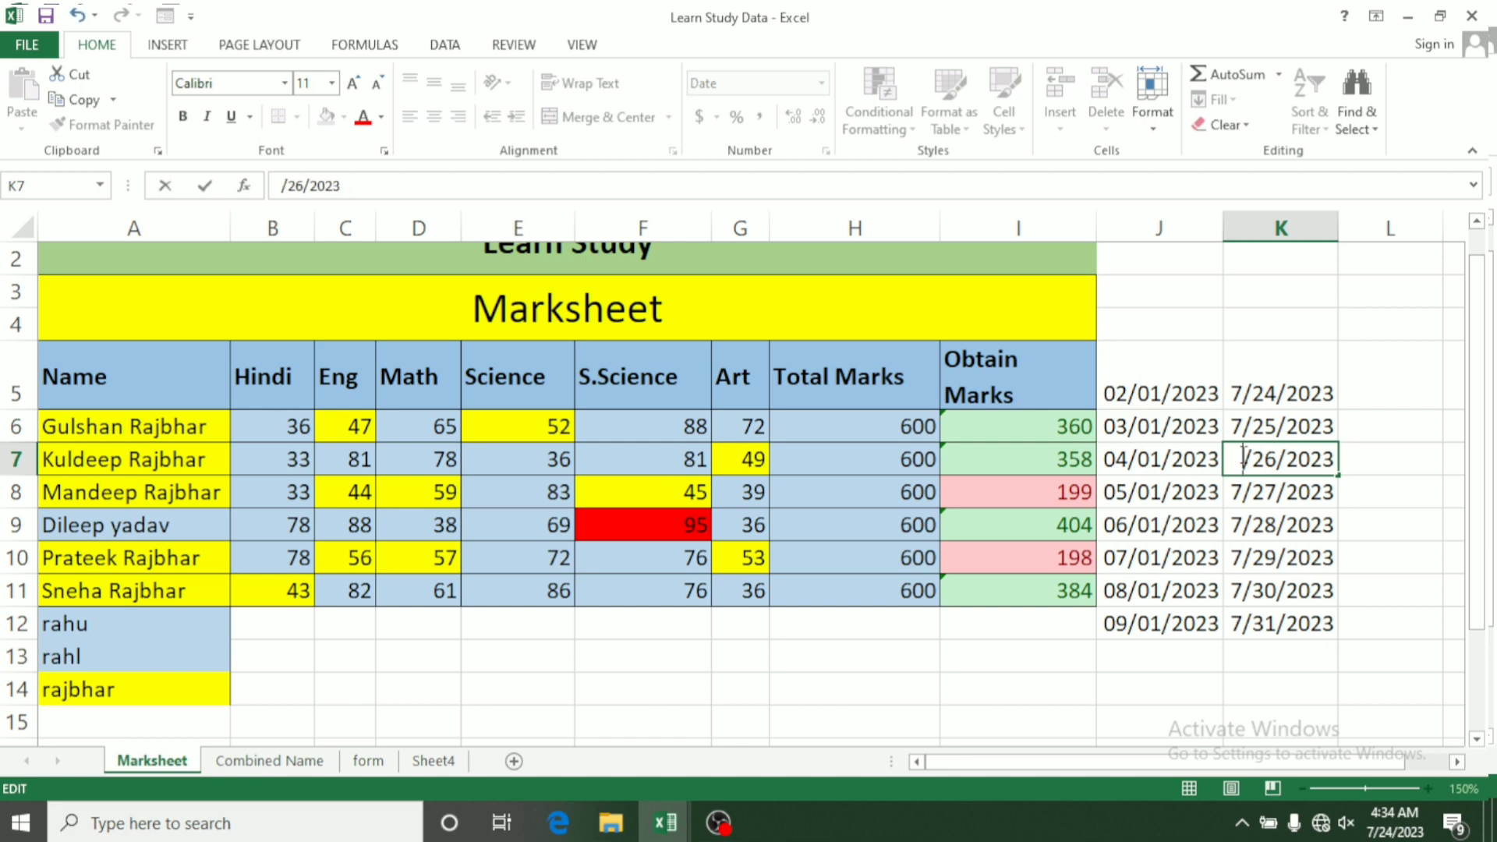
pyautogui.write('6')
pyautogui.press('Return')
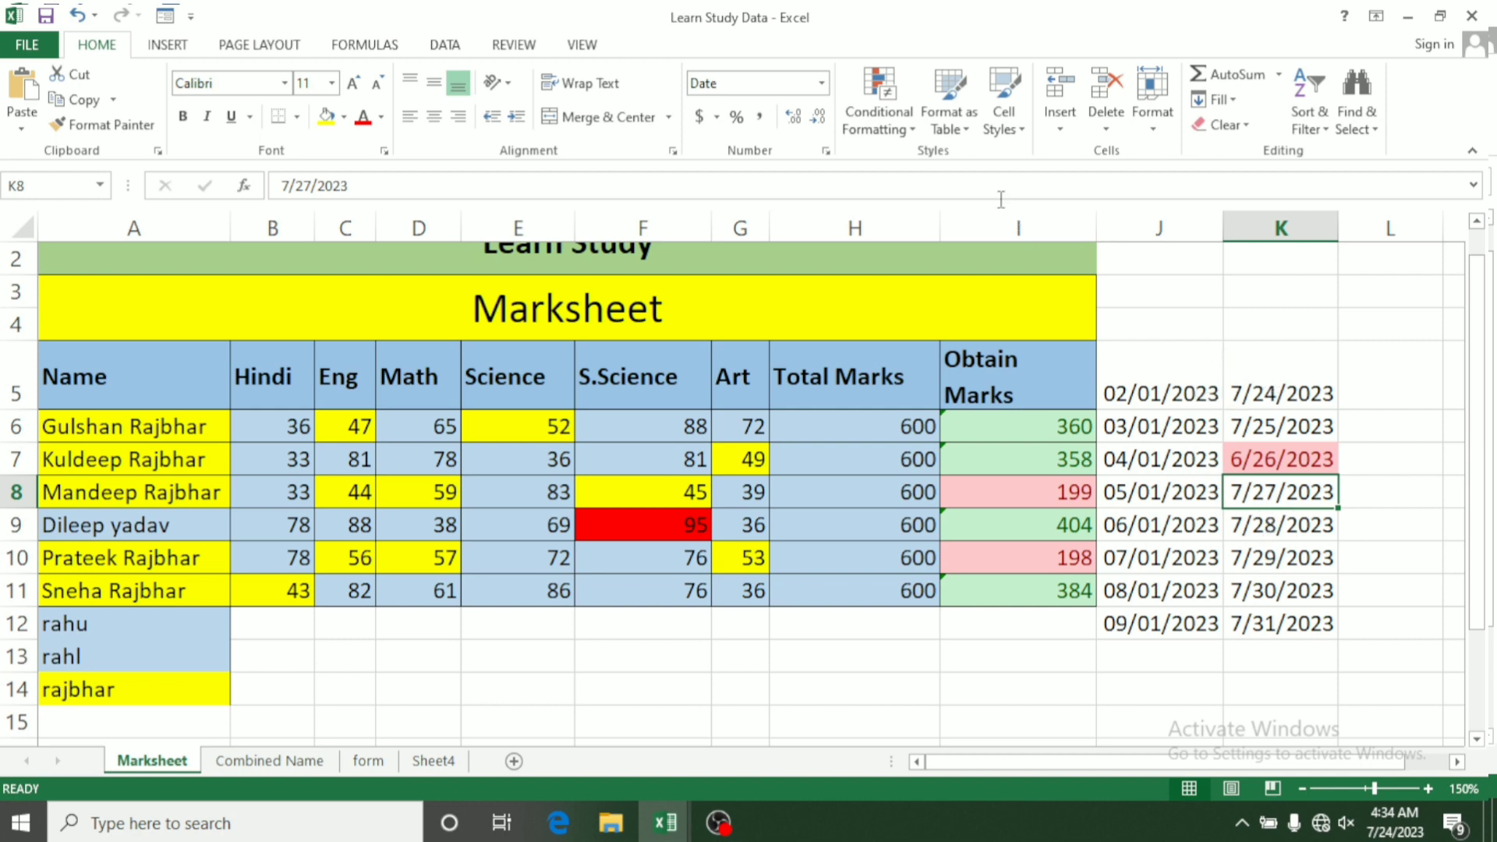
pyautogui.click(822, 83)
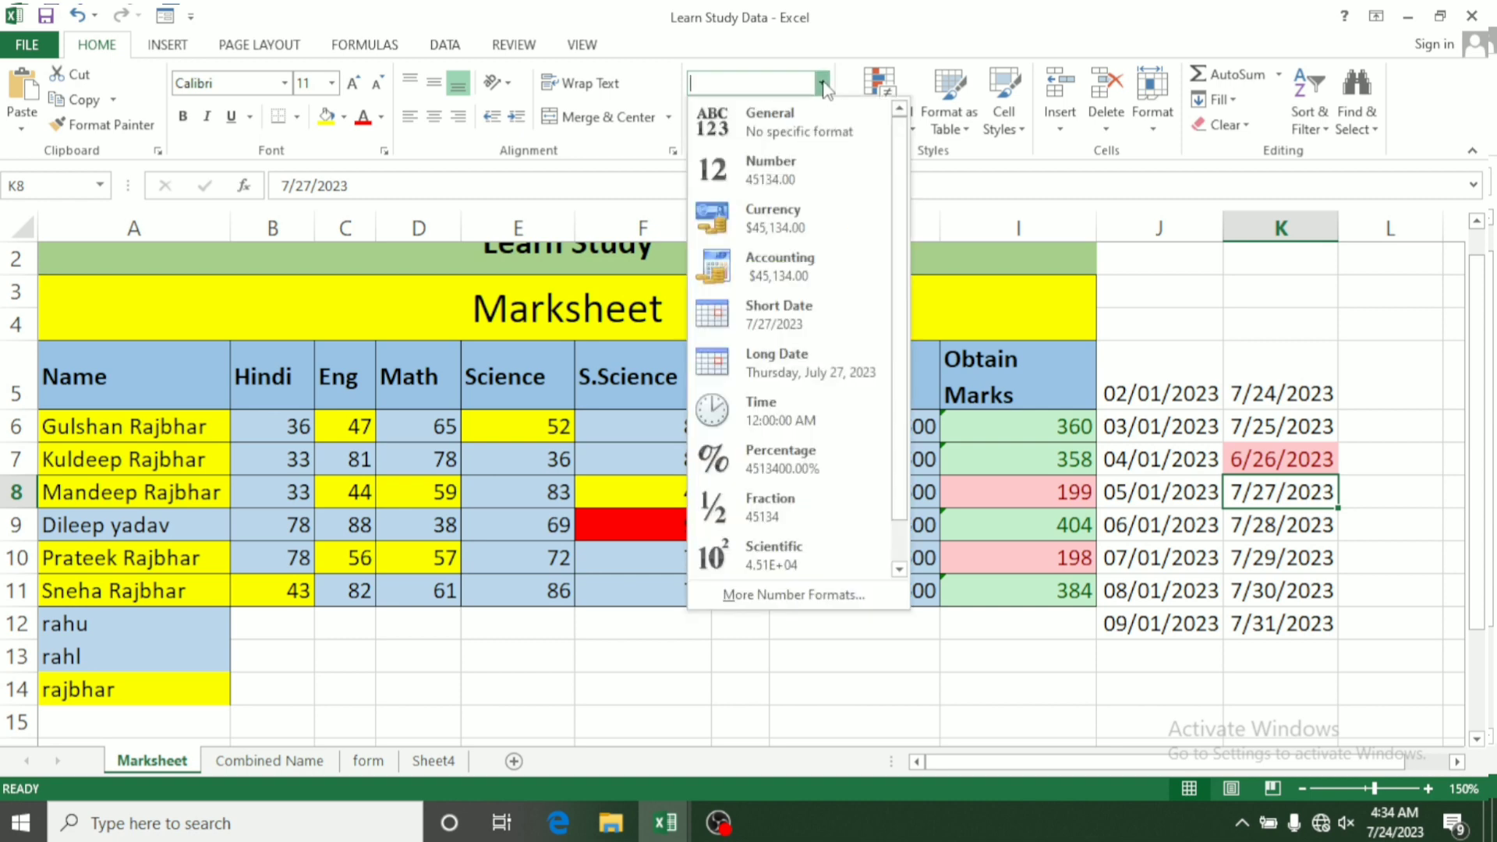
pyautogui.click(867, 92)
pyautogui.click(866, 91)
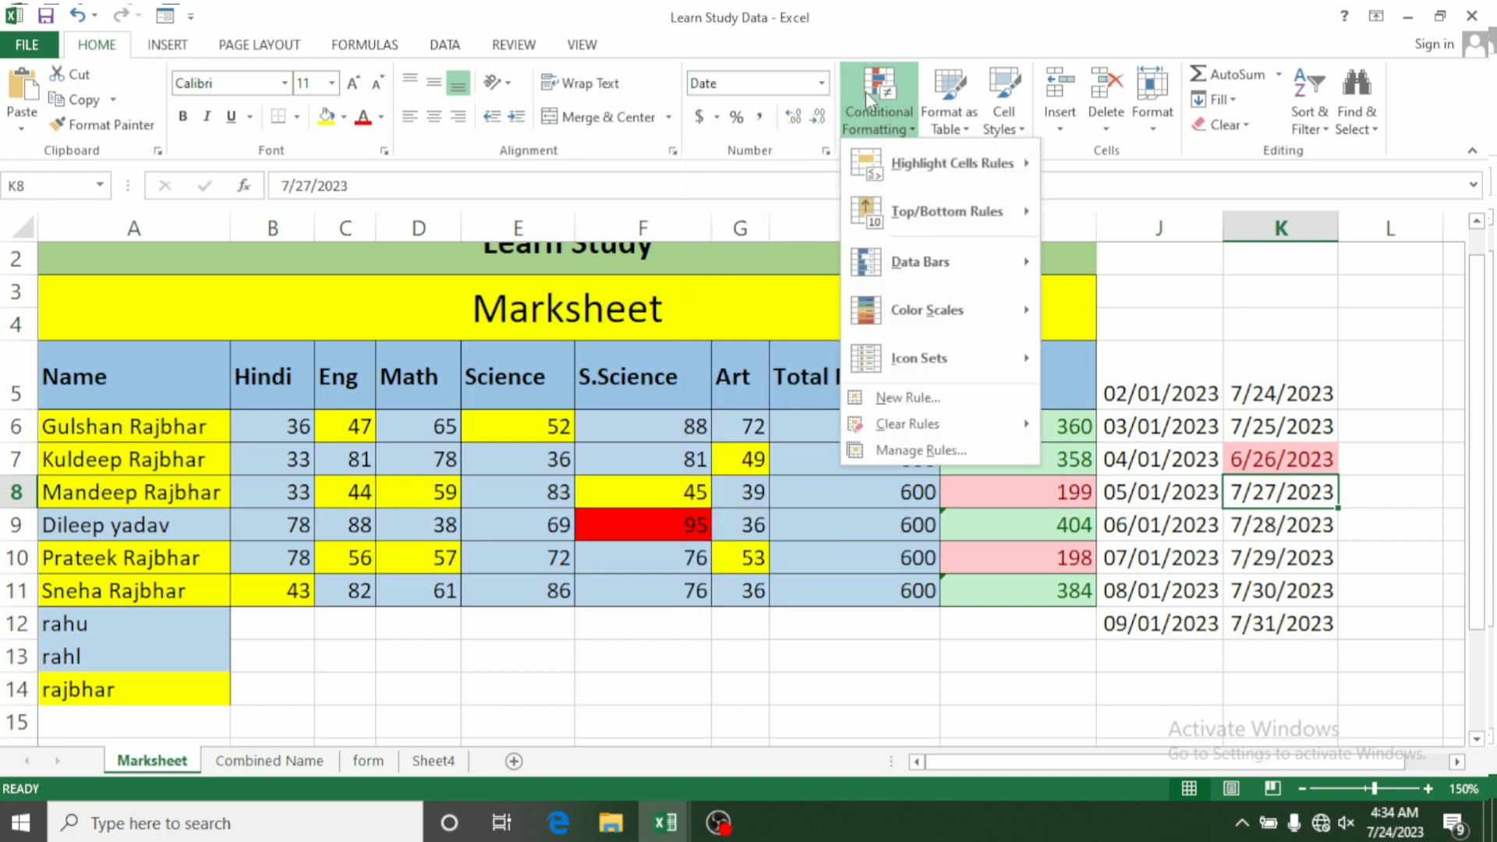
pyautogui.click(902, 129)
pyautogui.click(911, 139)
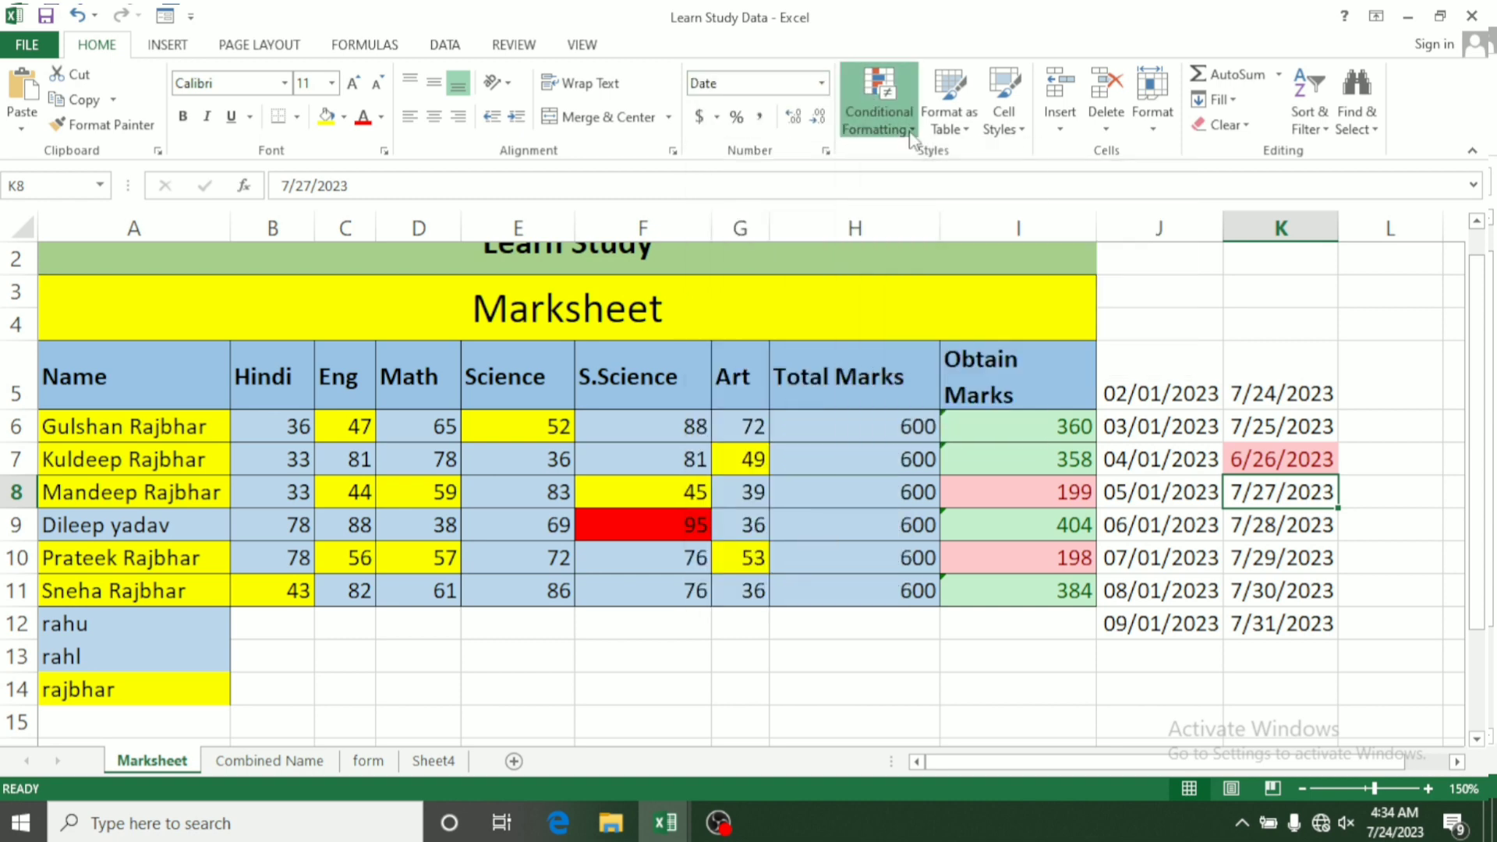
pyautogui.moveTo(1018, 162)
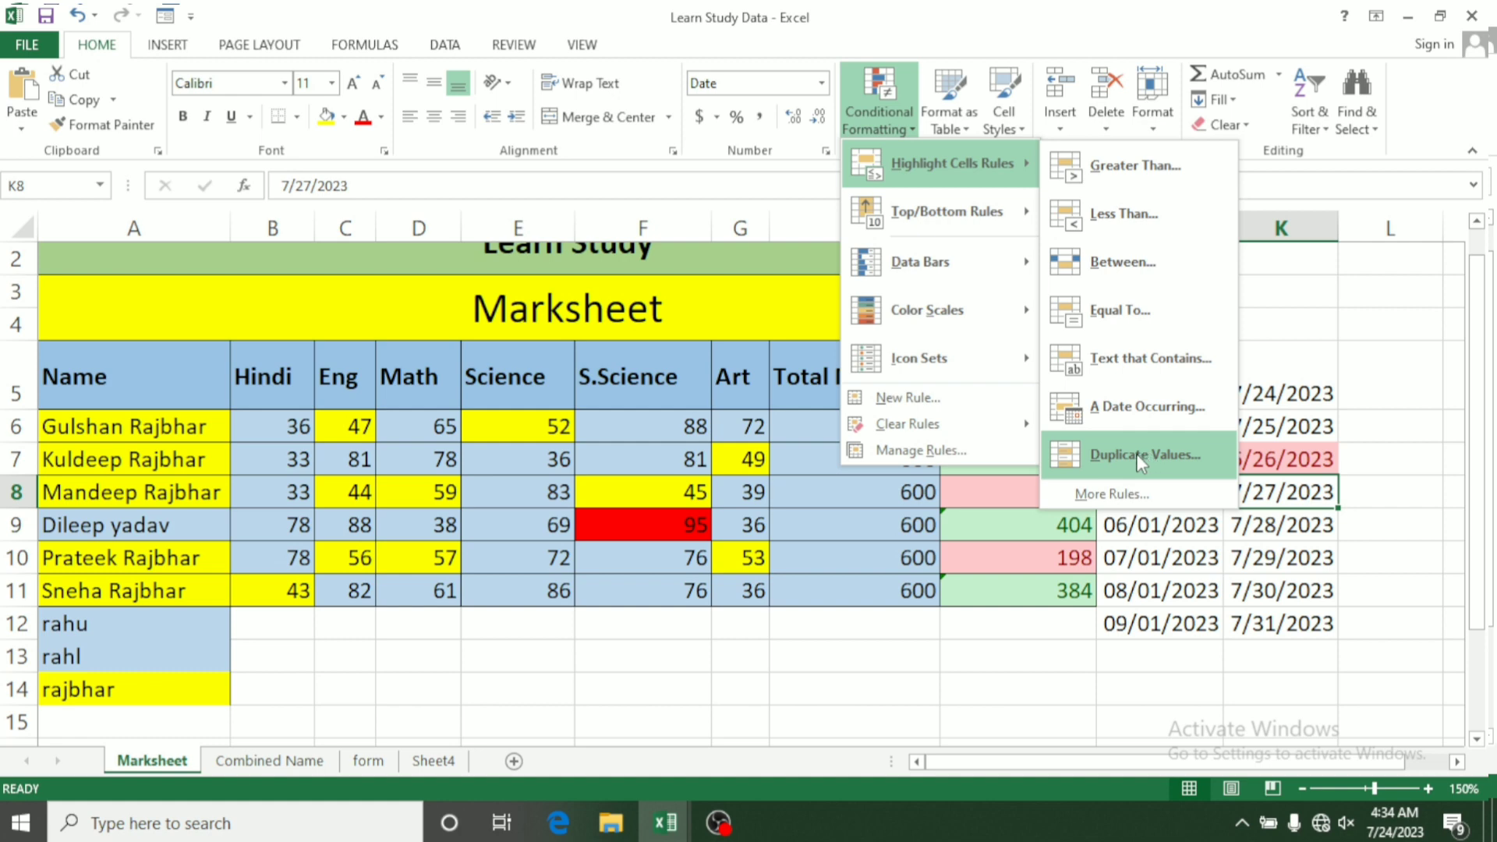
# Start a Duplicate Values highlight rule for the name cells A6:A15
pyautogui.click(125, 427)
pyautogui.moveTo(125, 427); pyautogui.dragTo(137, 706)
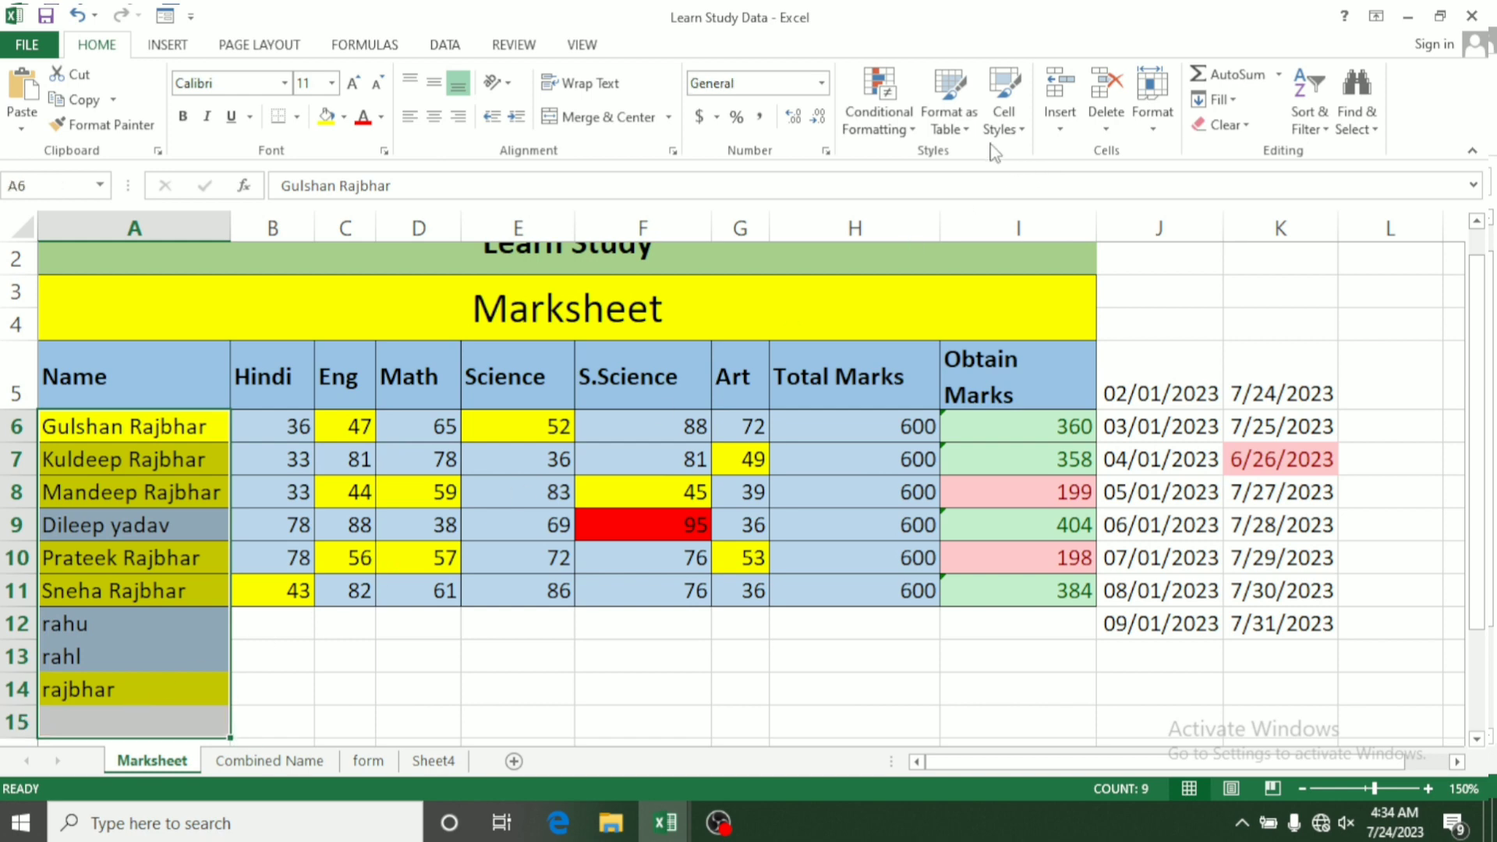
pyautogui.click(909, 133)
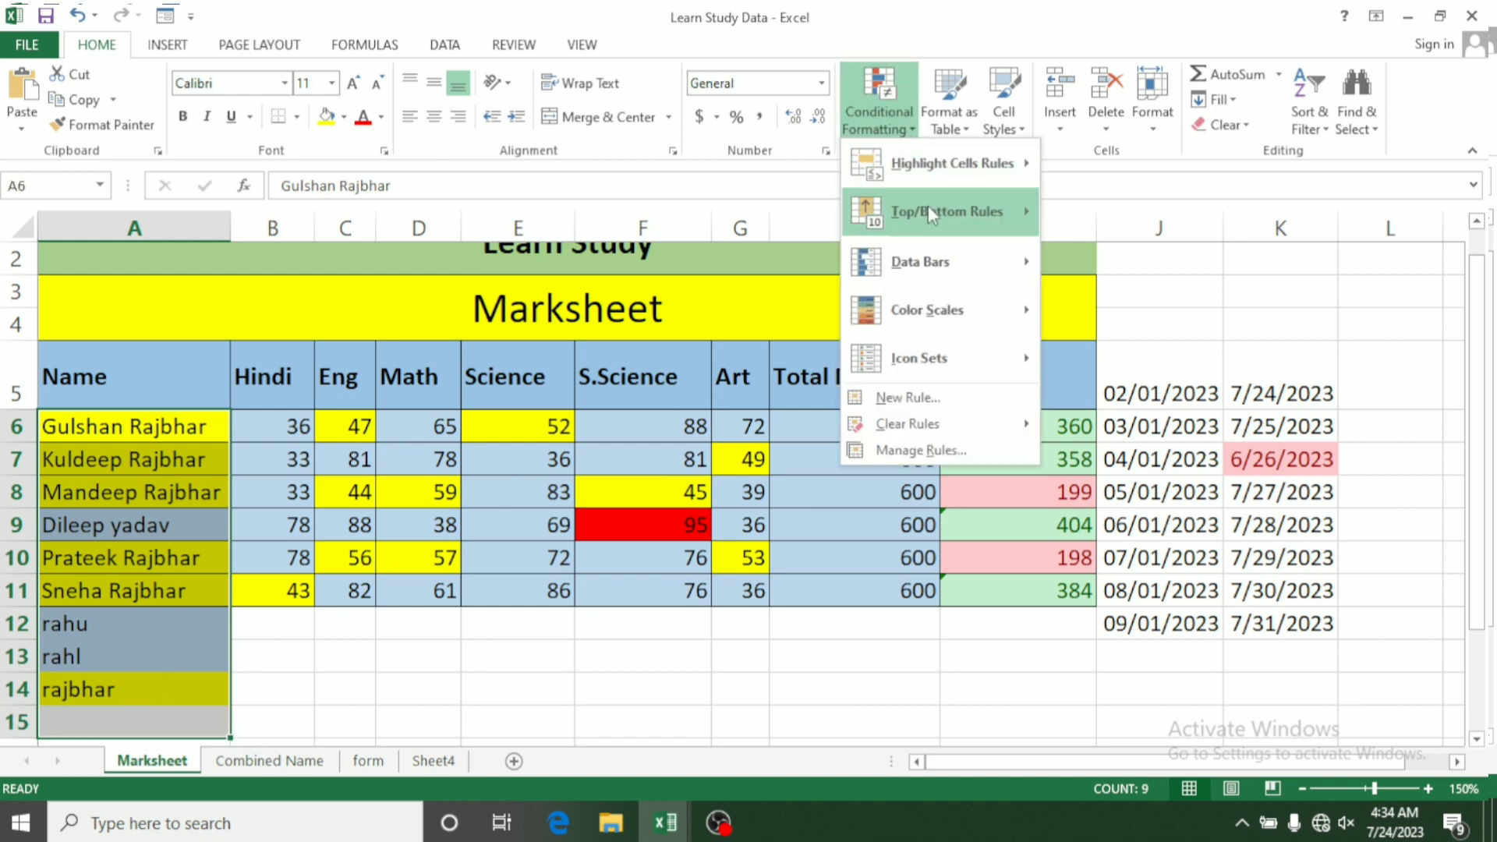
pyautogui.moveTo(958, 176)
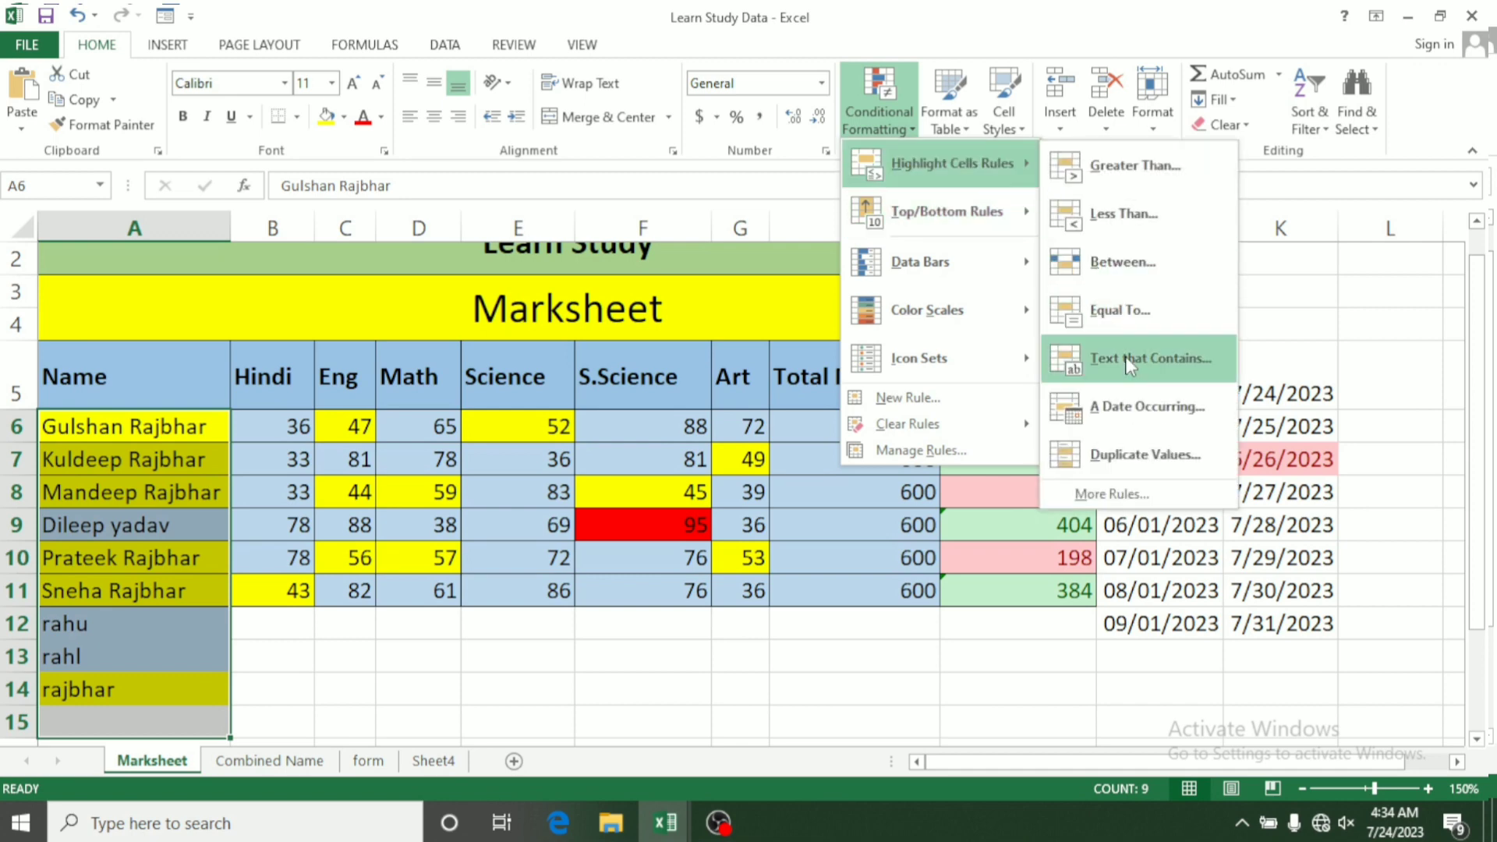
pyautogui.click(1136, 444)
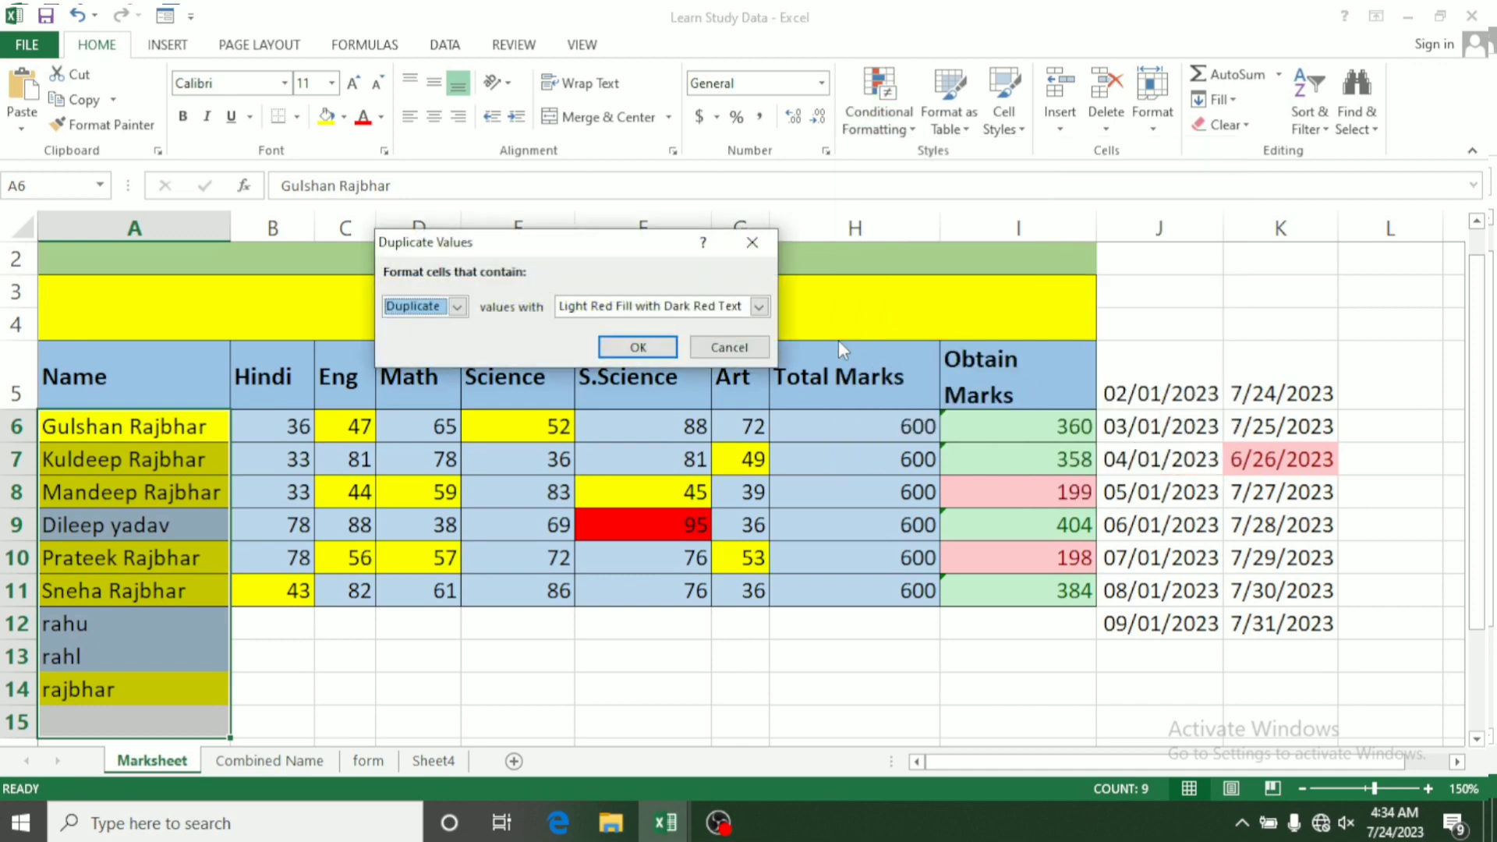
# Give duplicate values a custom format with a light blue background fill and apply the rule
pyautogui.click(760, 307)
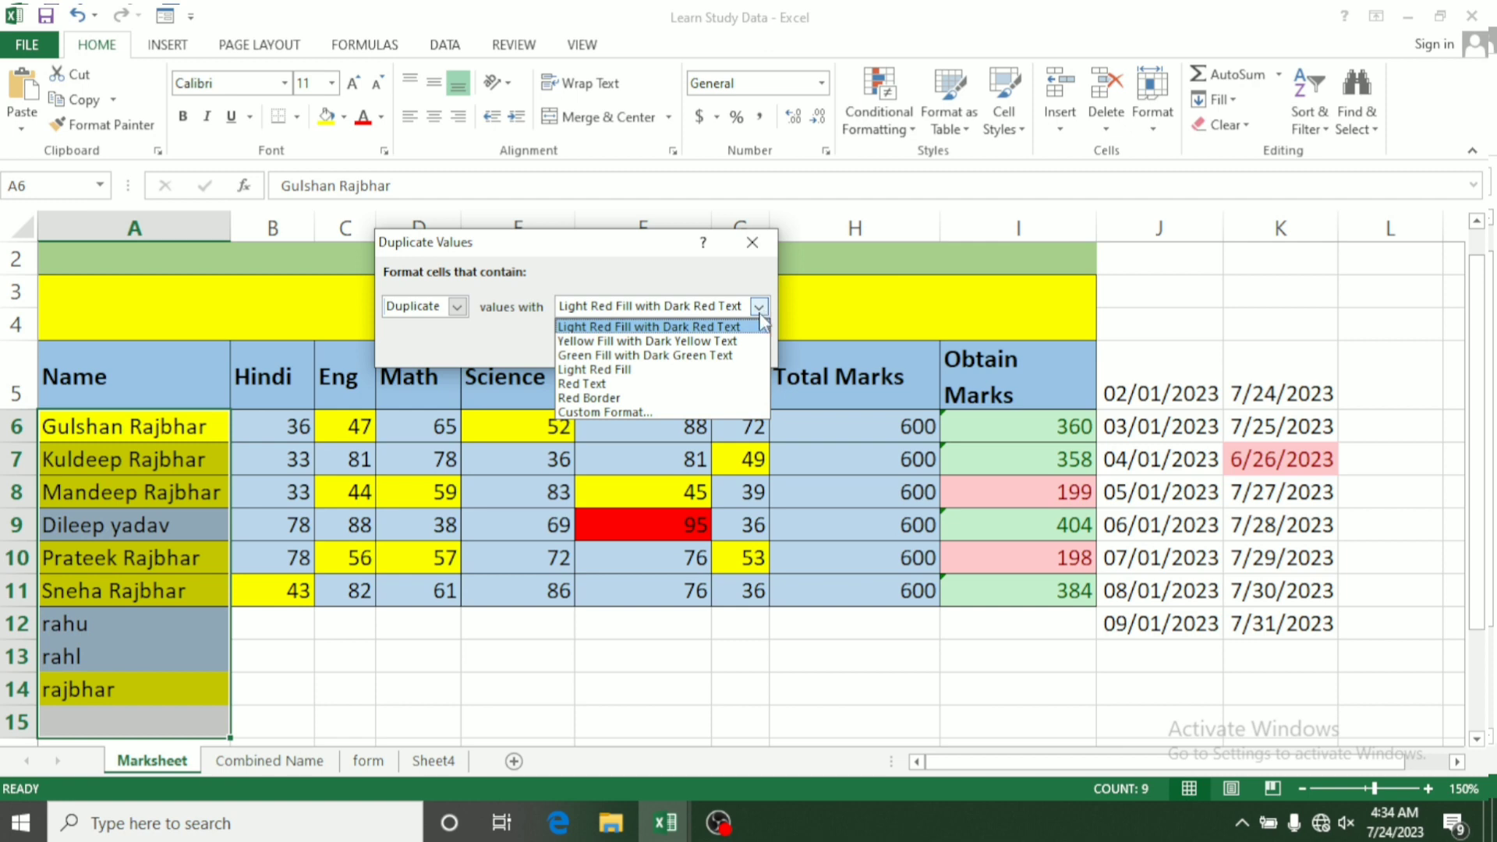
pyautogui.click(658, 411)
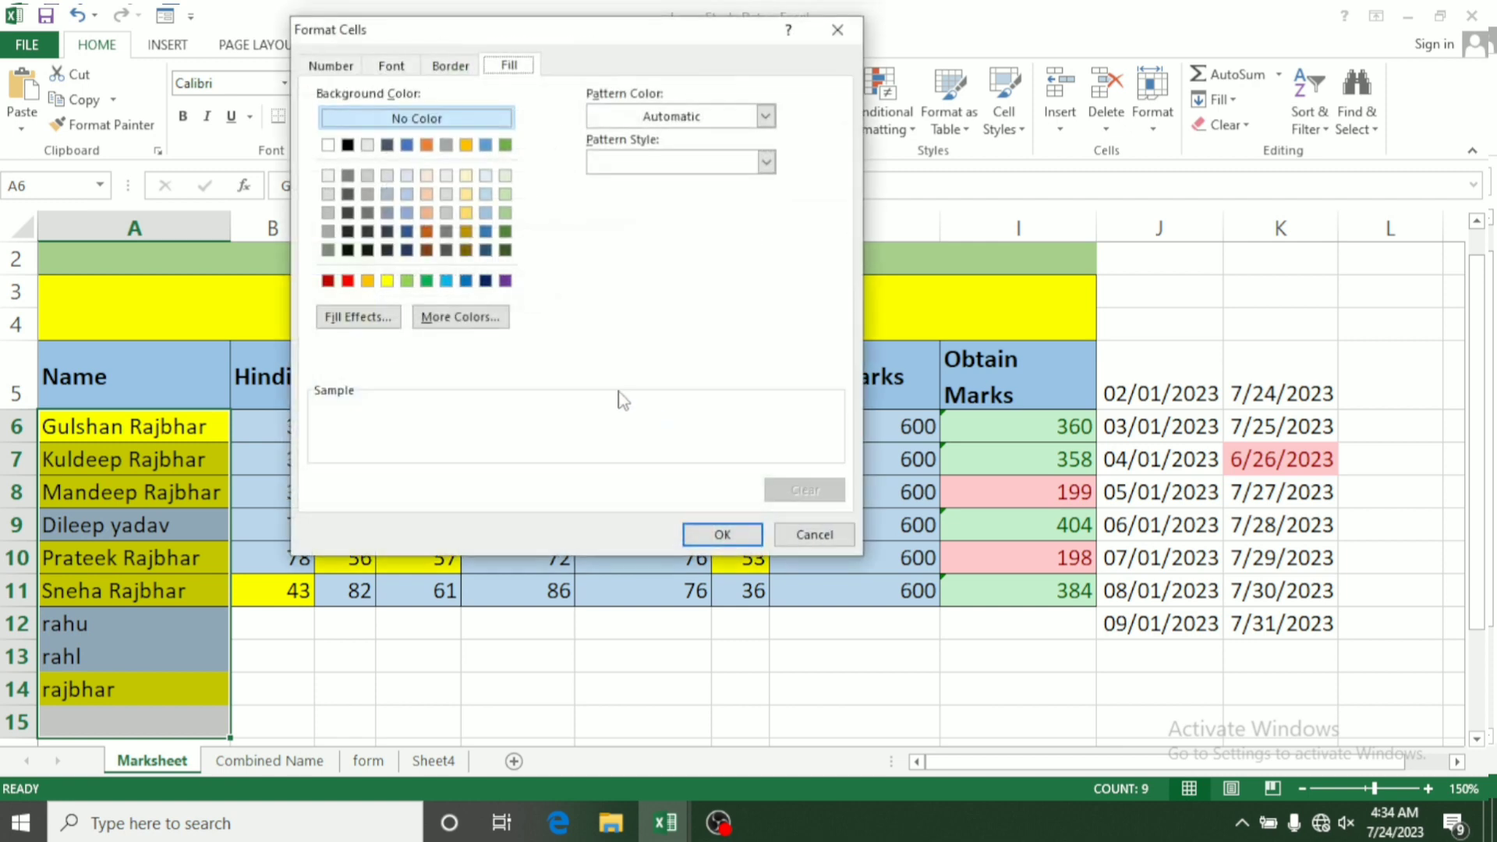
pyautogui.click(447, 282)
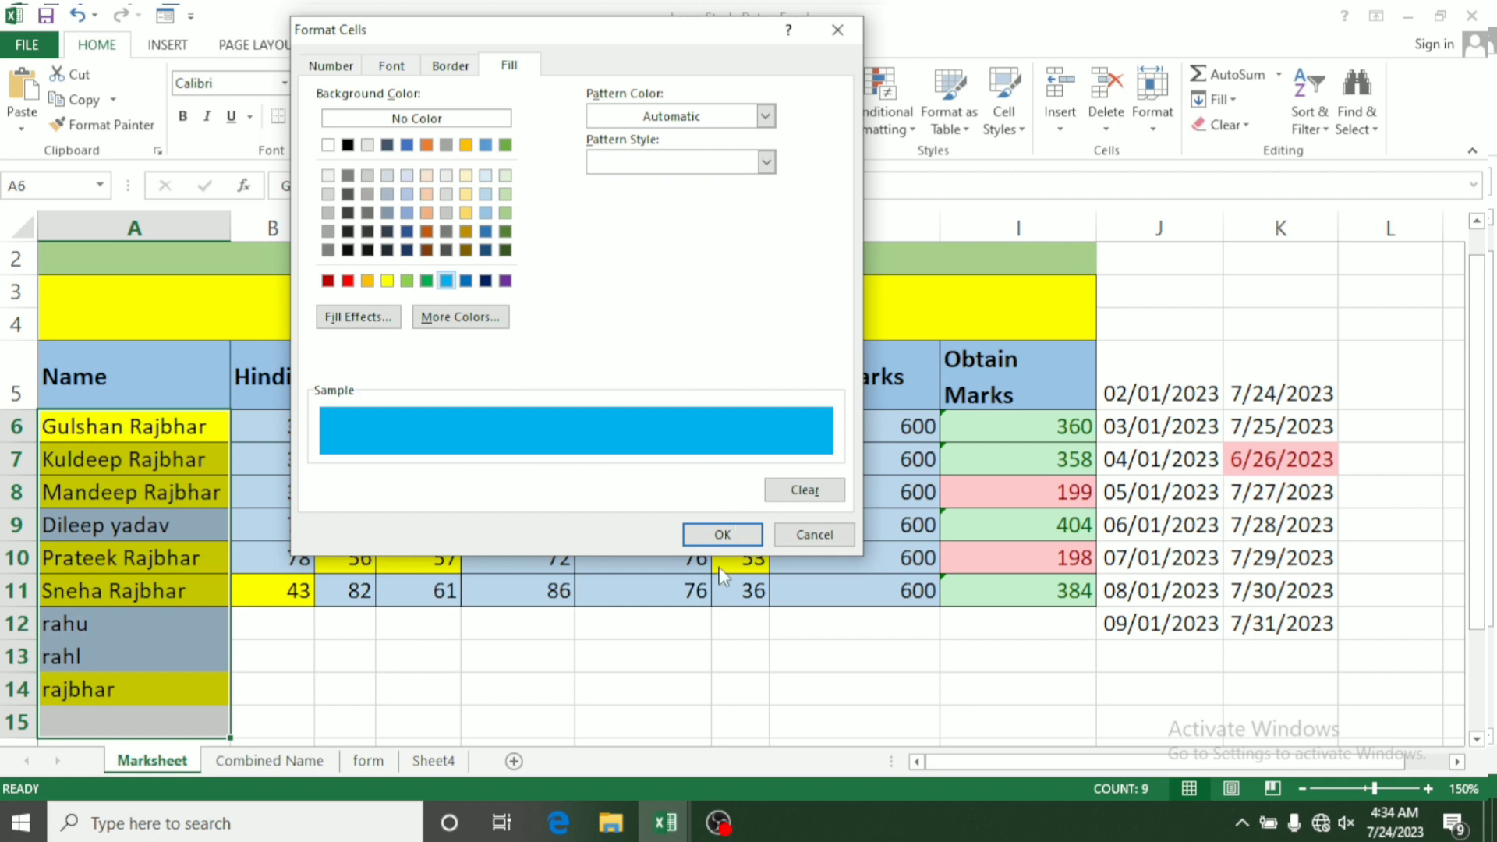
pyautogui.click(724, 538)
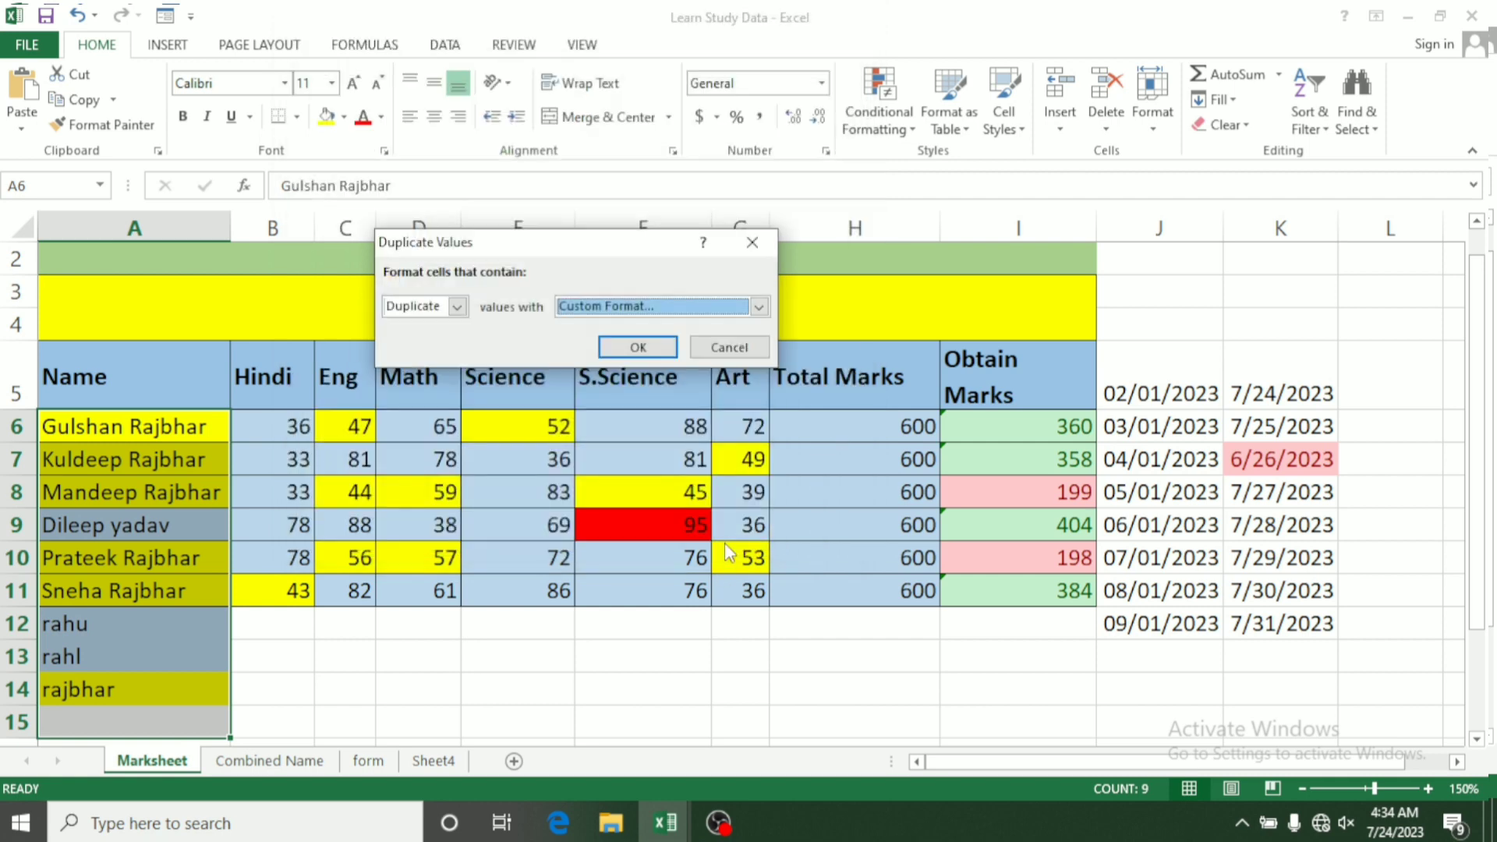
pyautogui.click(631, 347)
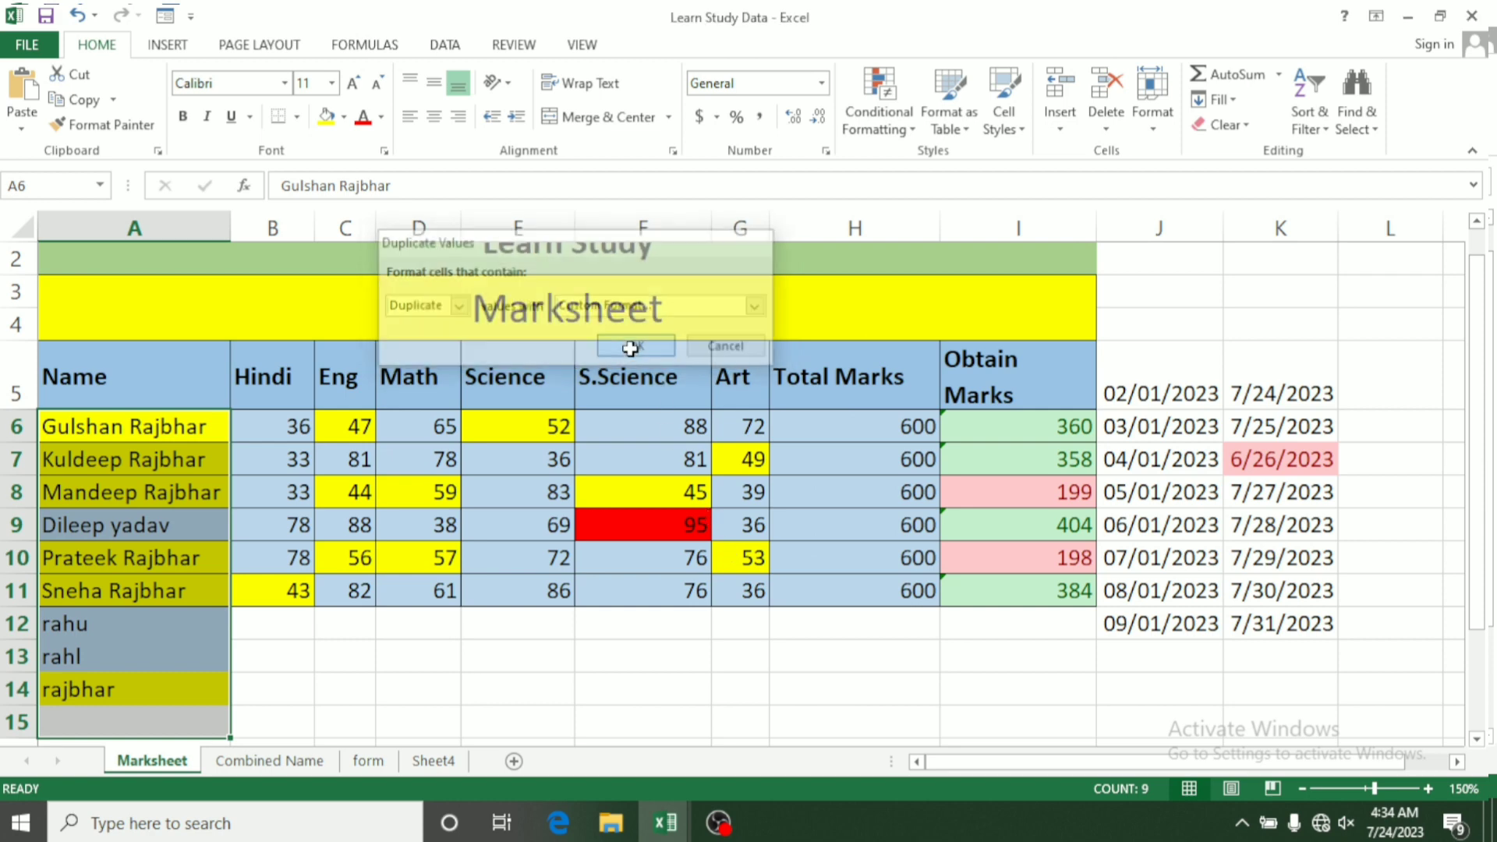
# Create duplicates by replacing the name in A8 with the one from A6 and the name in A11 with the one from A10
pyautogui.click(104, 489)
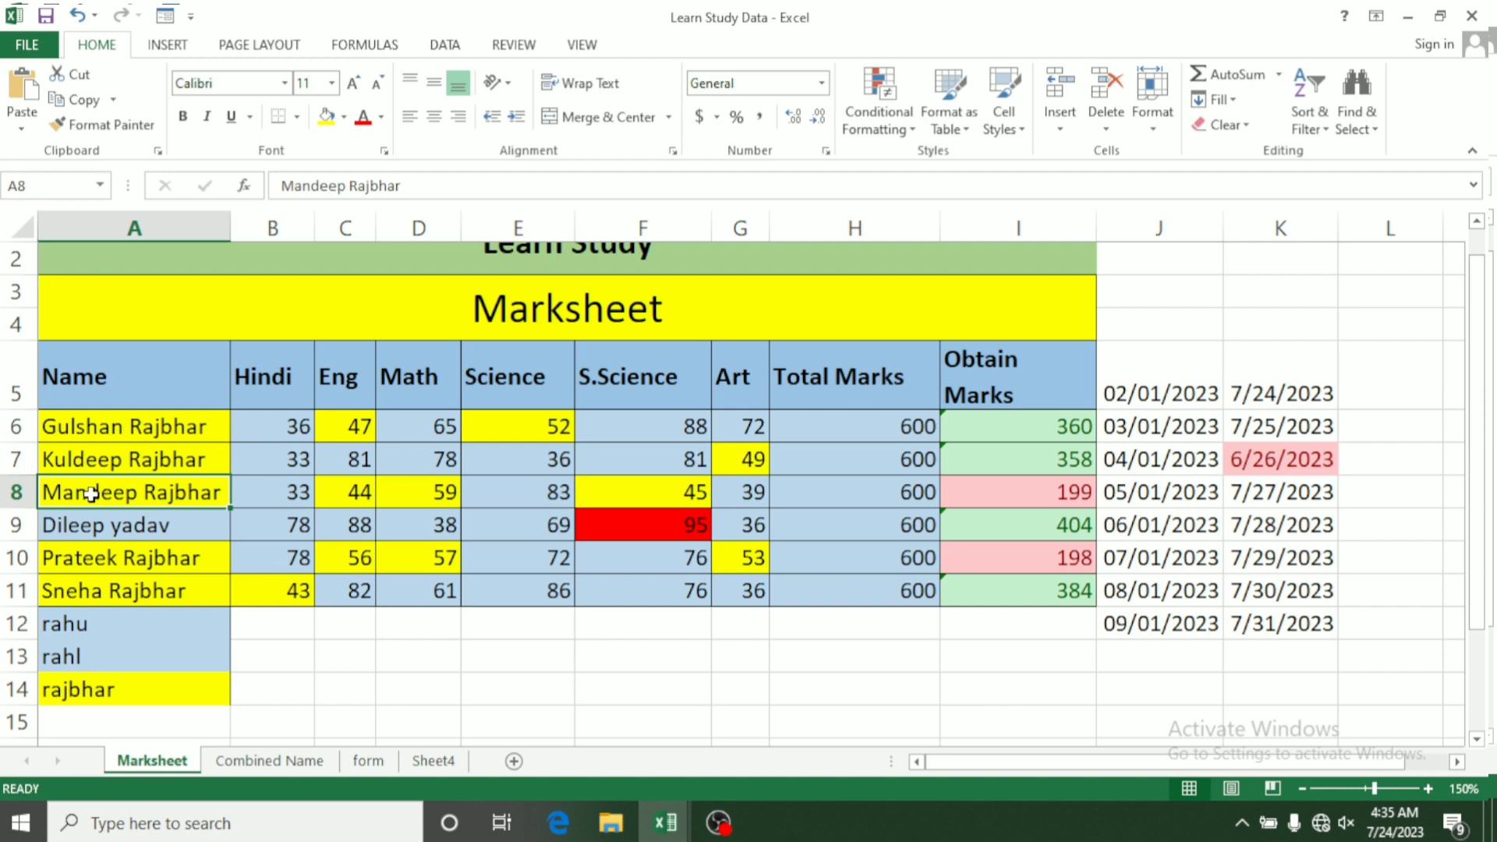
pyautogui.write('g')
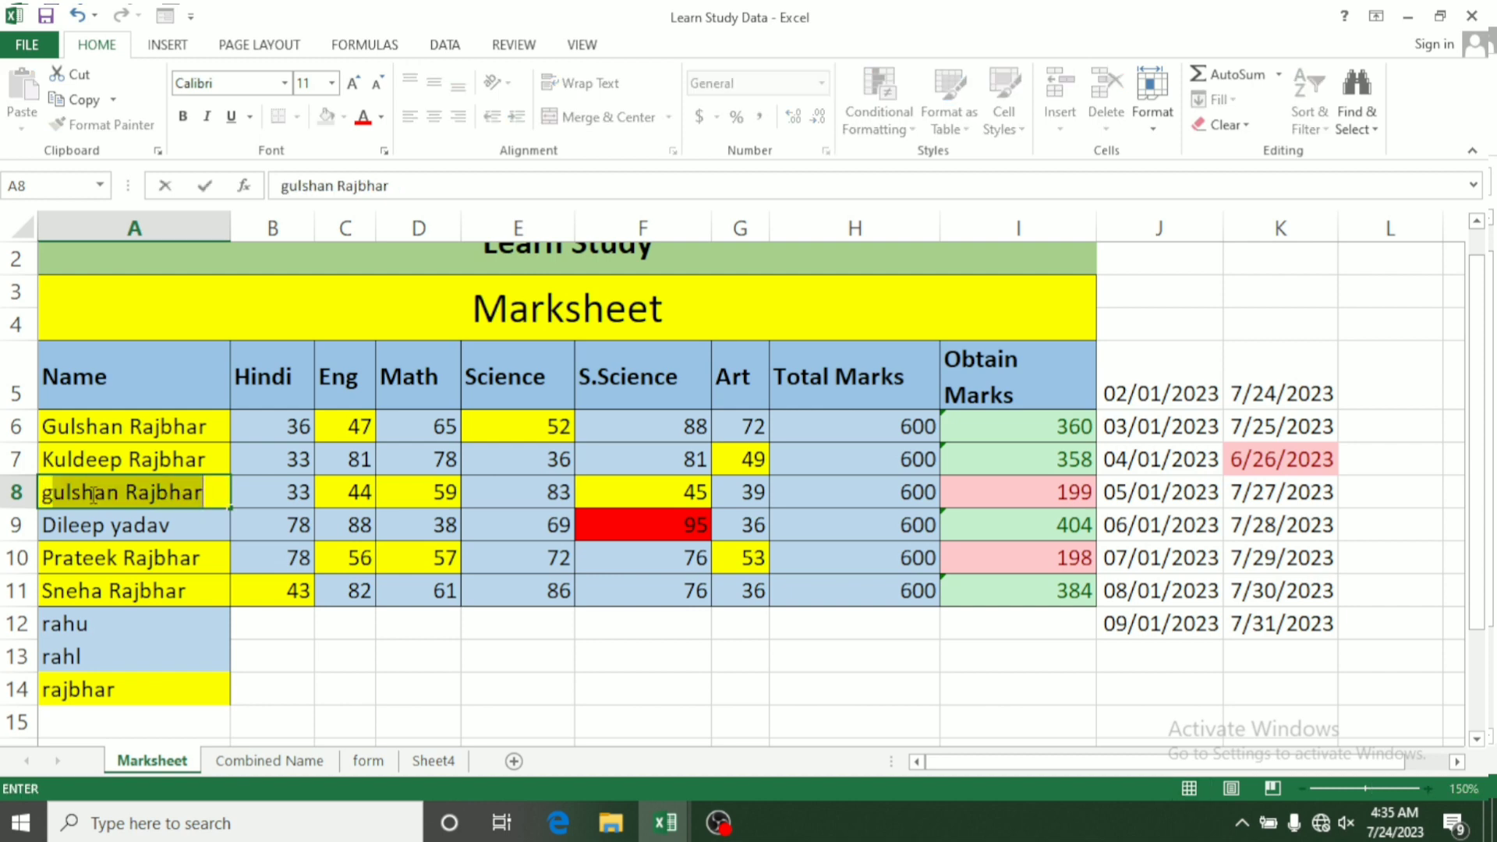
pyautogui.press('Return')
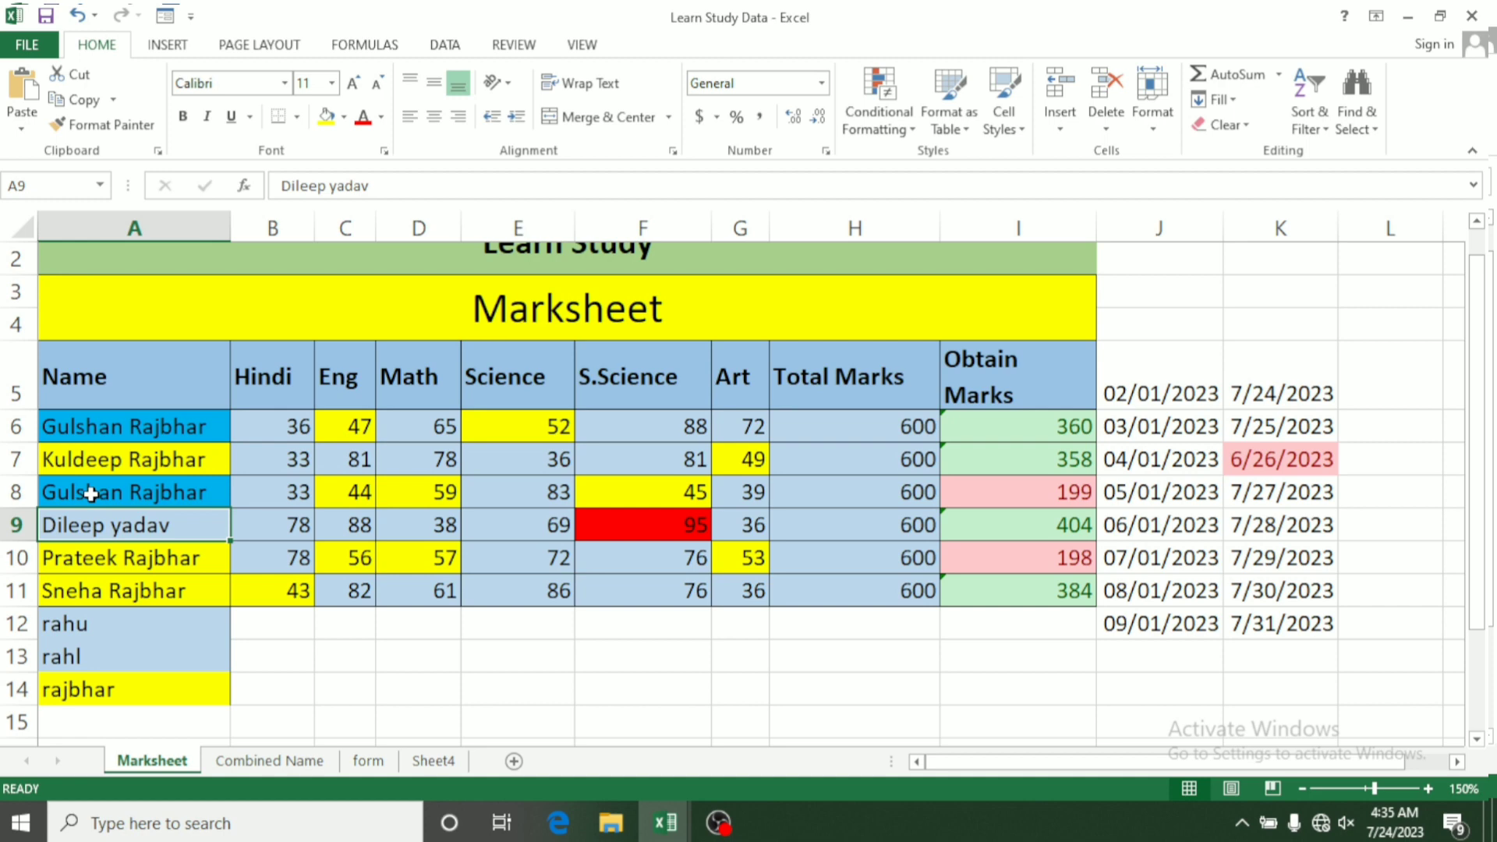
pyautogui.click(91, 494)
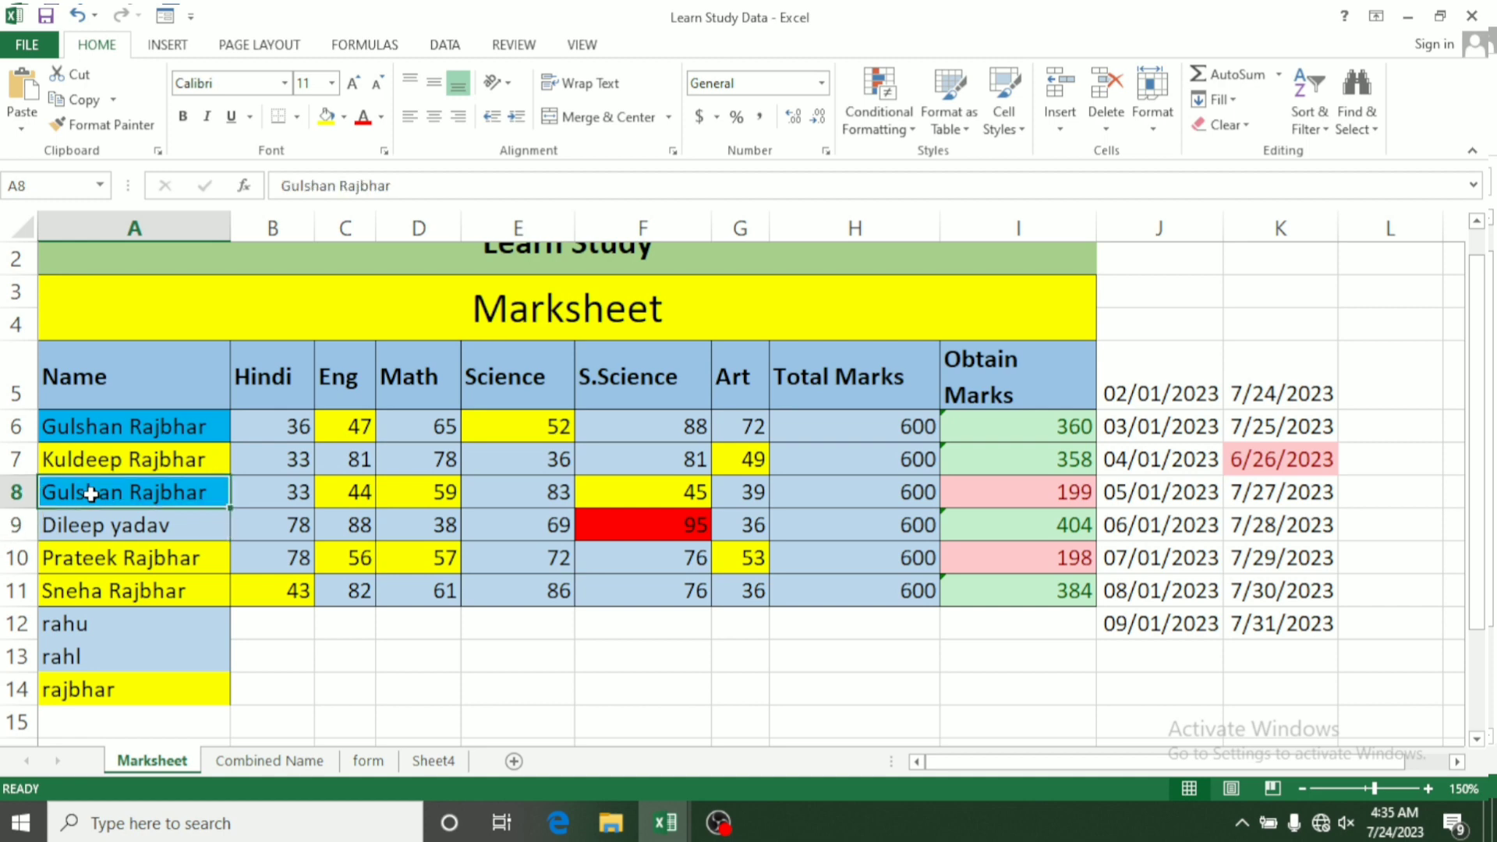
pyautogui.press('Down')
pyautogui.press('Down')
pyautogui.press('Down')
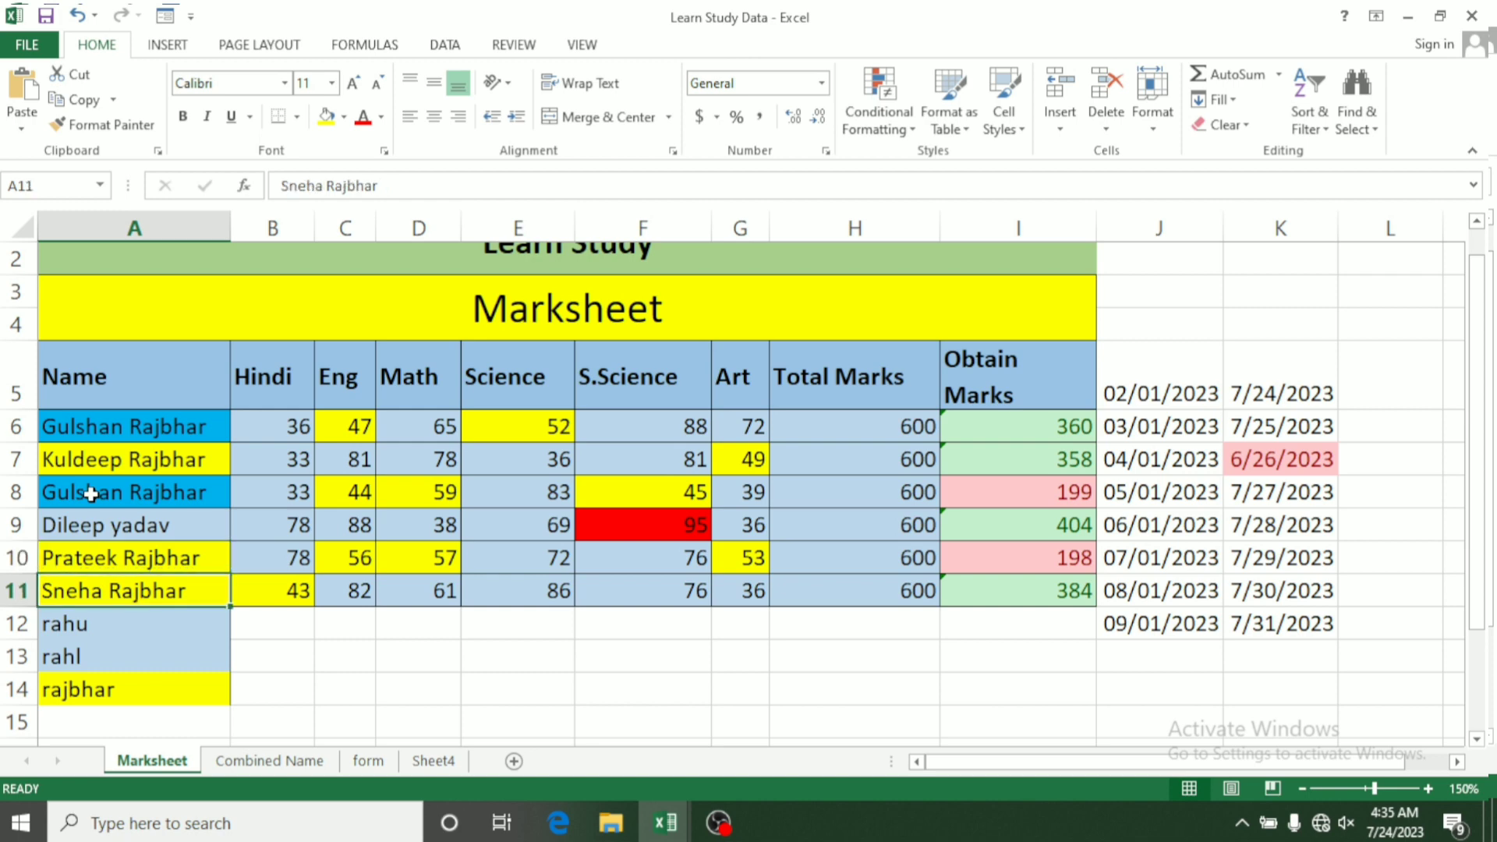
pyautogui.write('pr')
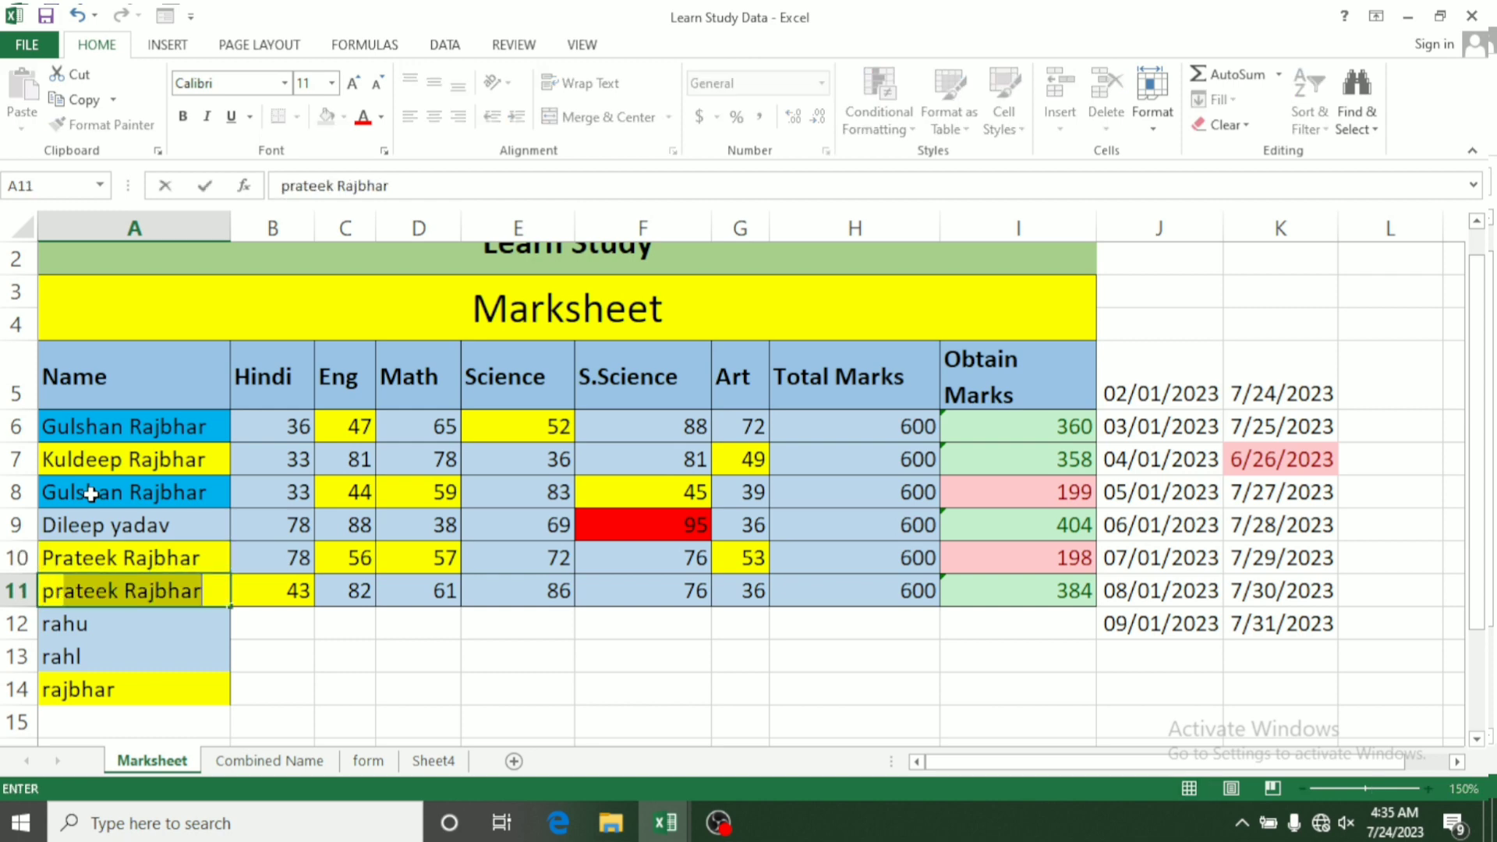
pyautogui.press('Return')
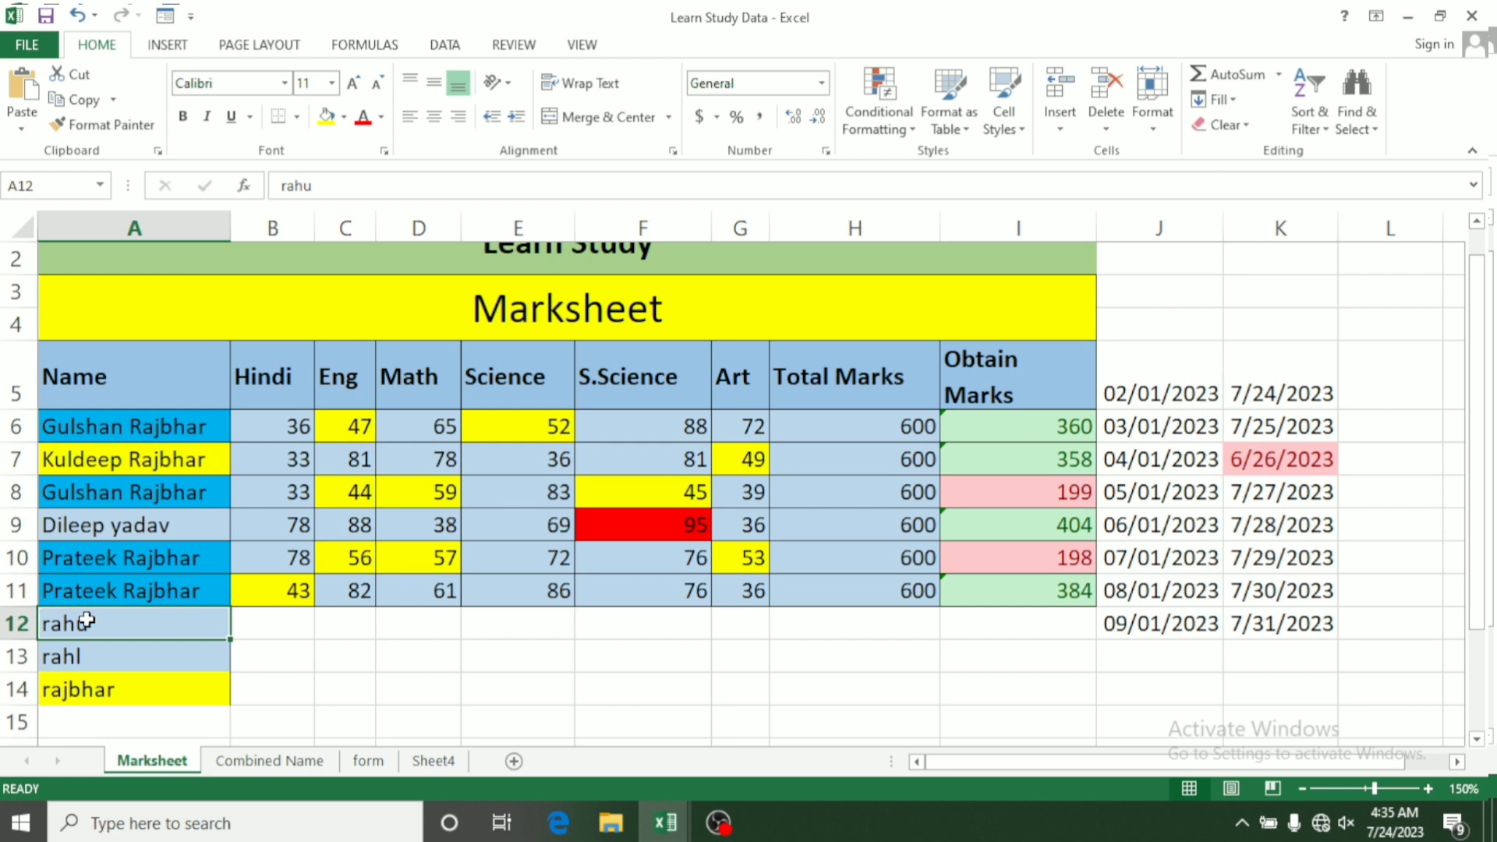
# Remove the duplicates by clearing the name in A11 and entering a different, unique name in A8
pyautogui.click(109, 593)
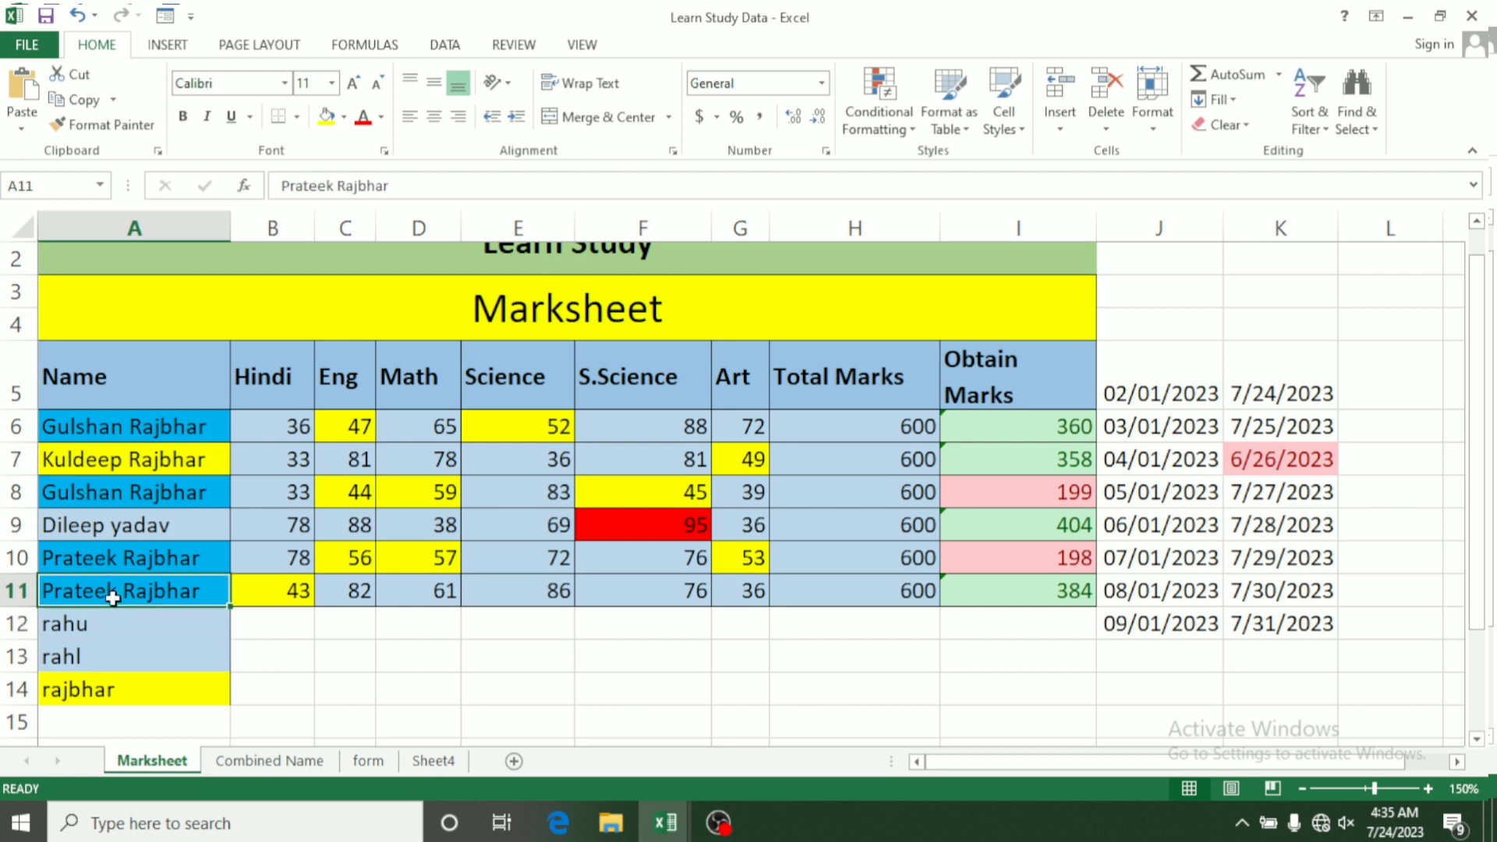
pyautogui.press('BackSpace')
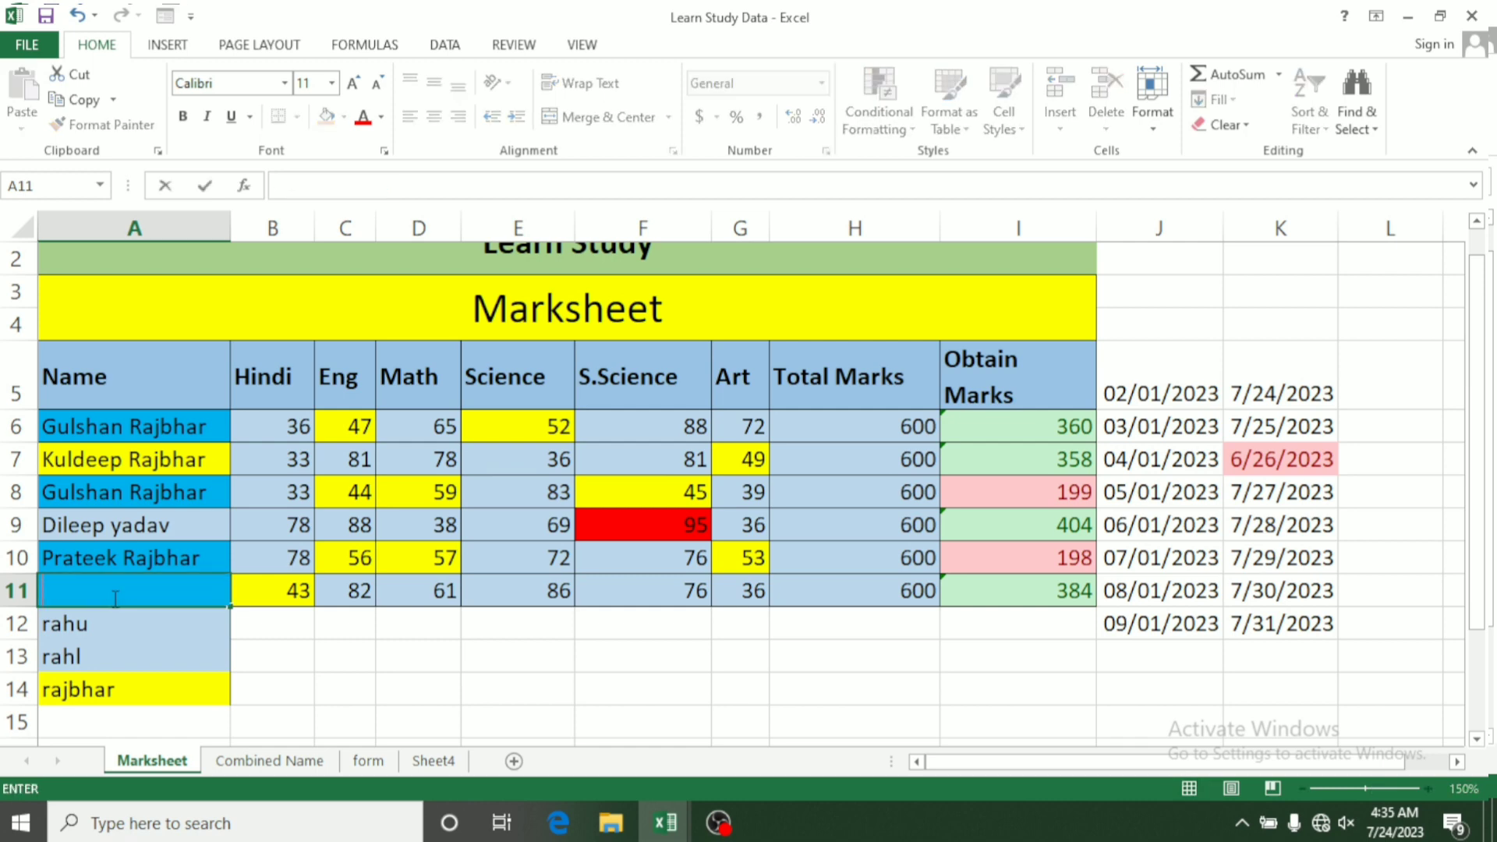
pyautogui.click(111, 652)
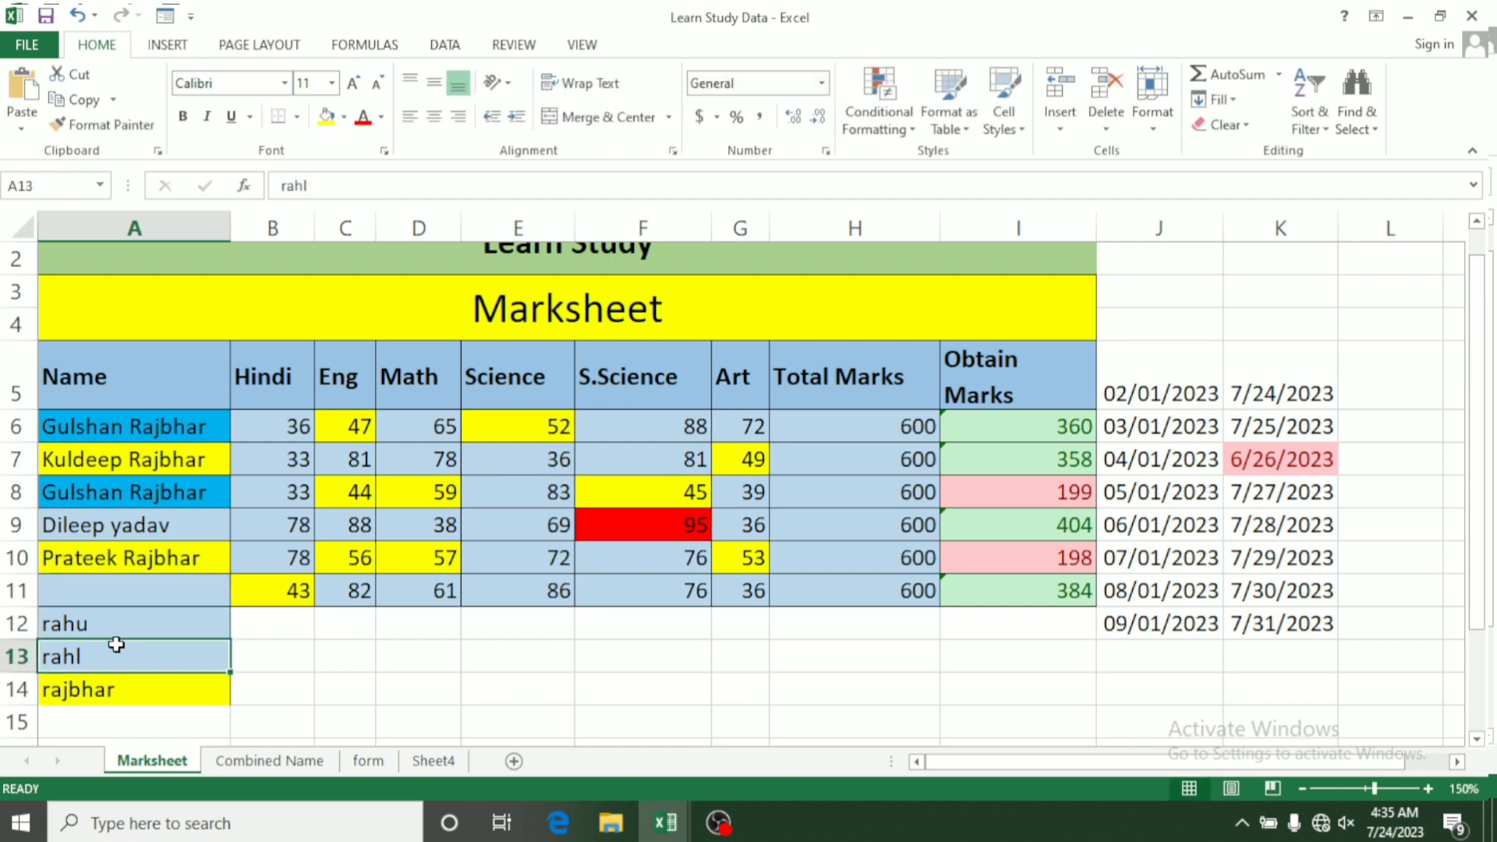
pyautogui.click(158, 495)
pyautogui.press('BackSpace')
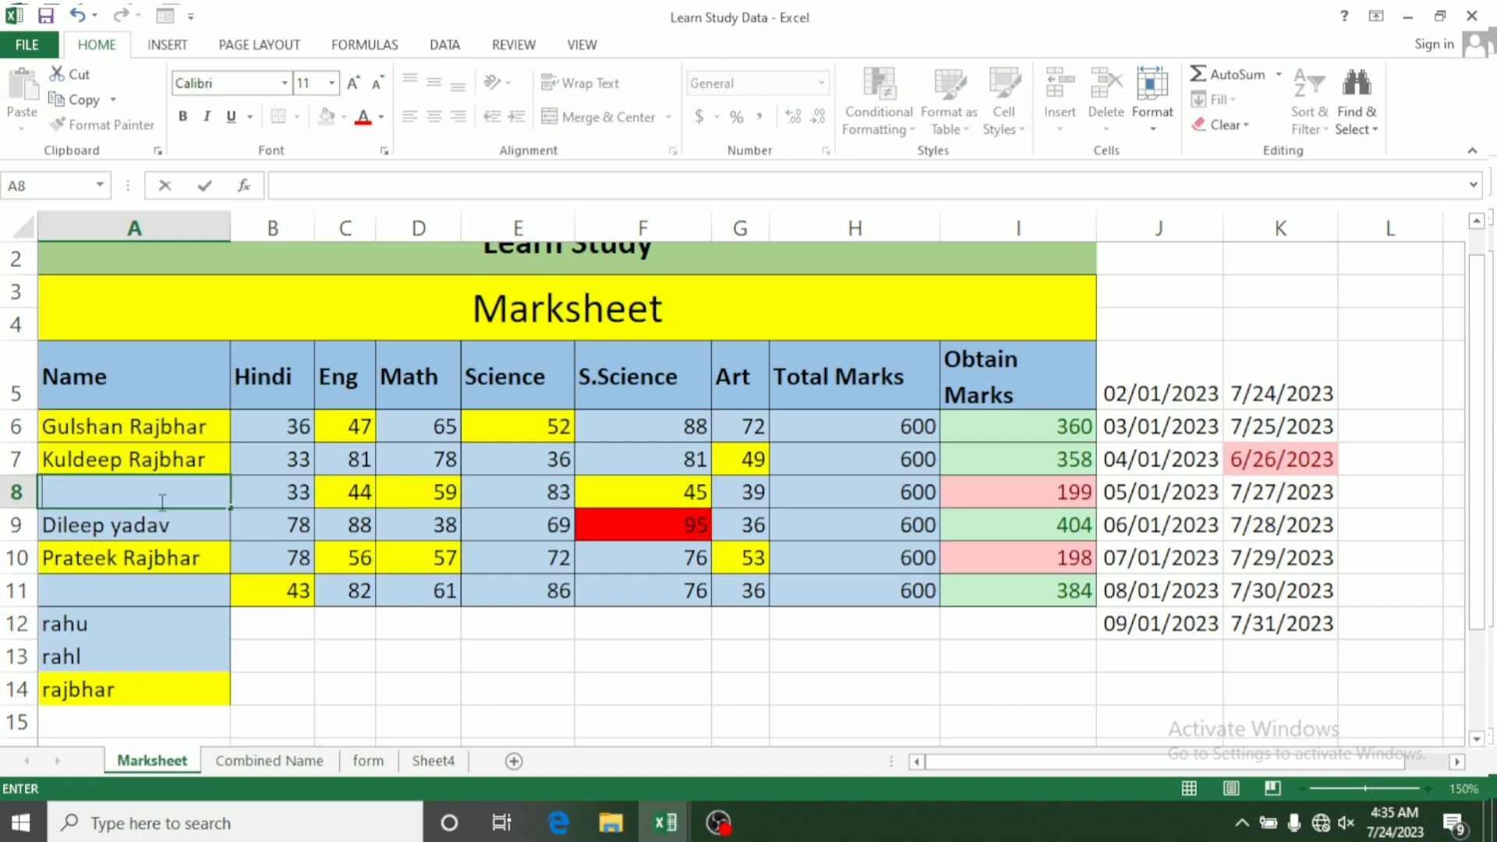
pyautogui.write('raaz')
pyautogui.press('Return')
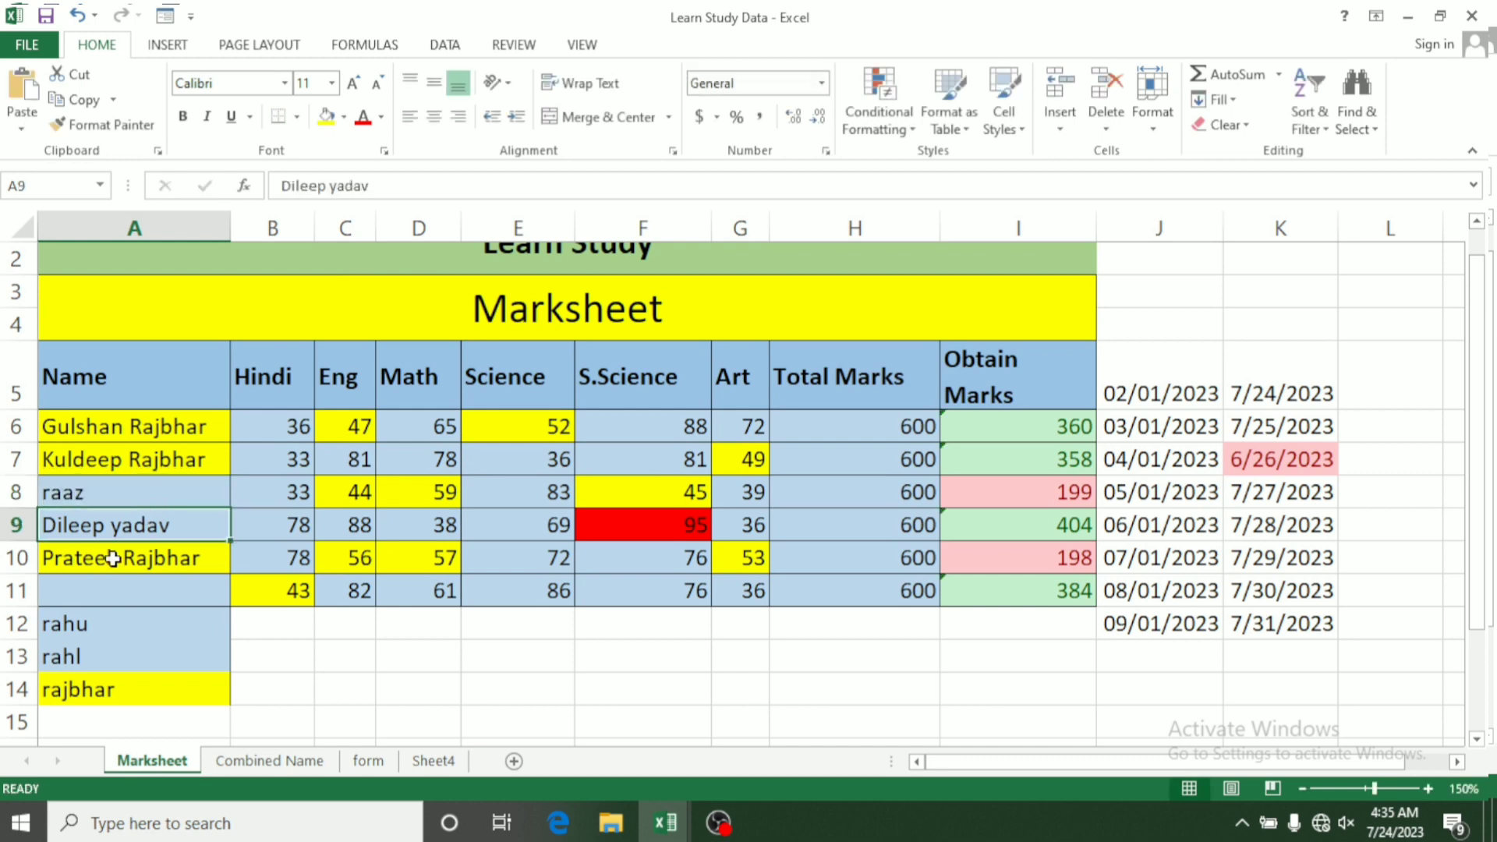
pyautogui.click(91, 611)
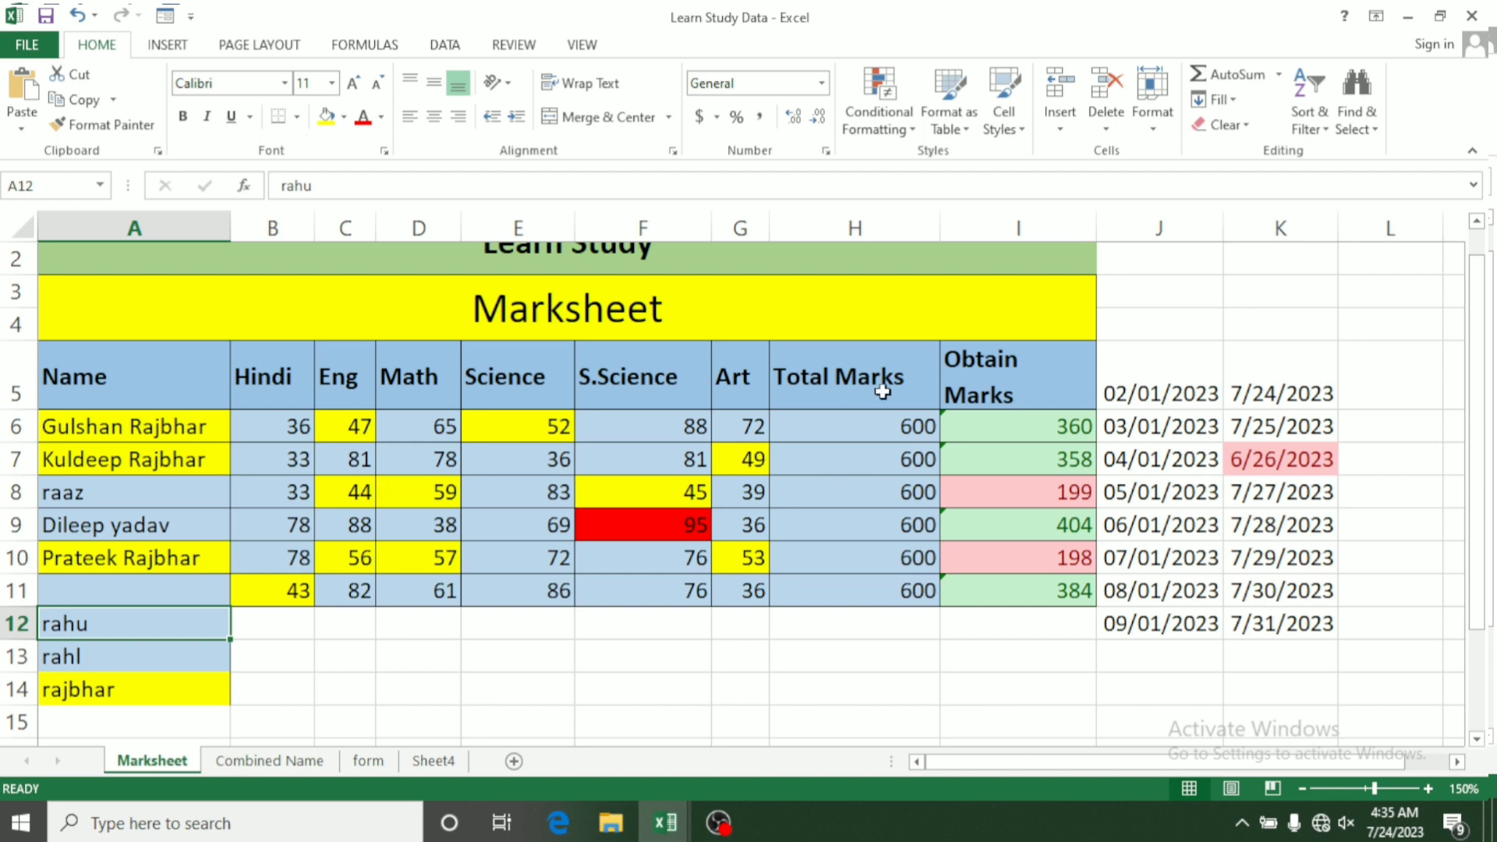
pyautogui.click(909, 133)
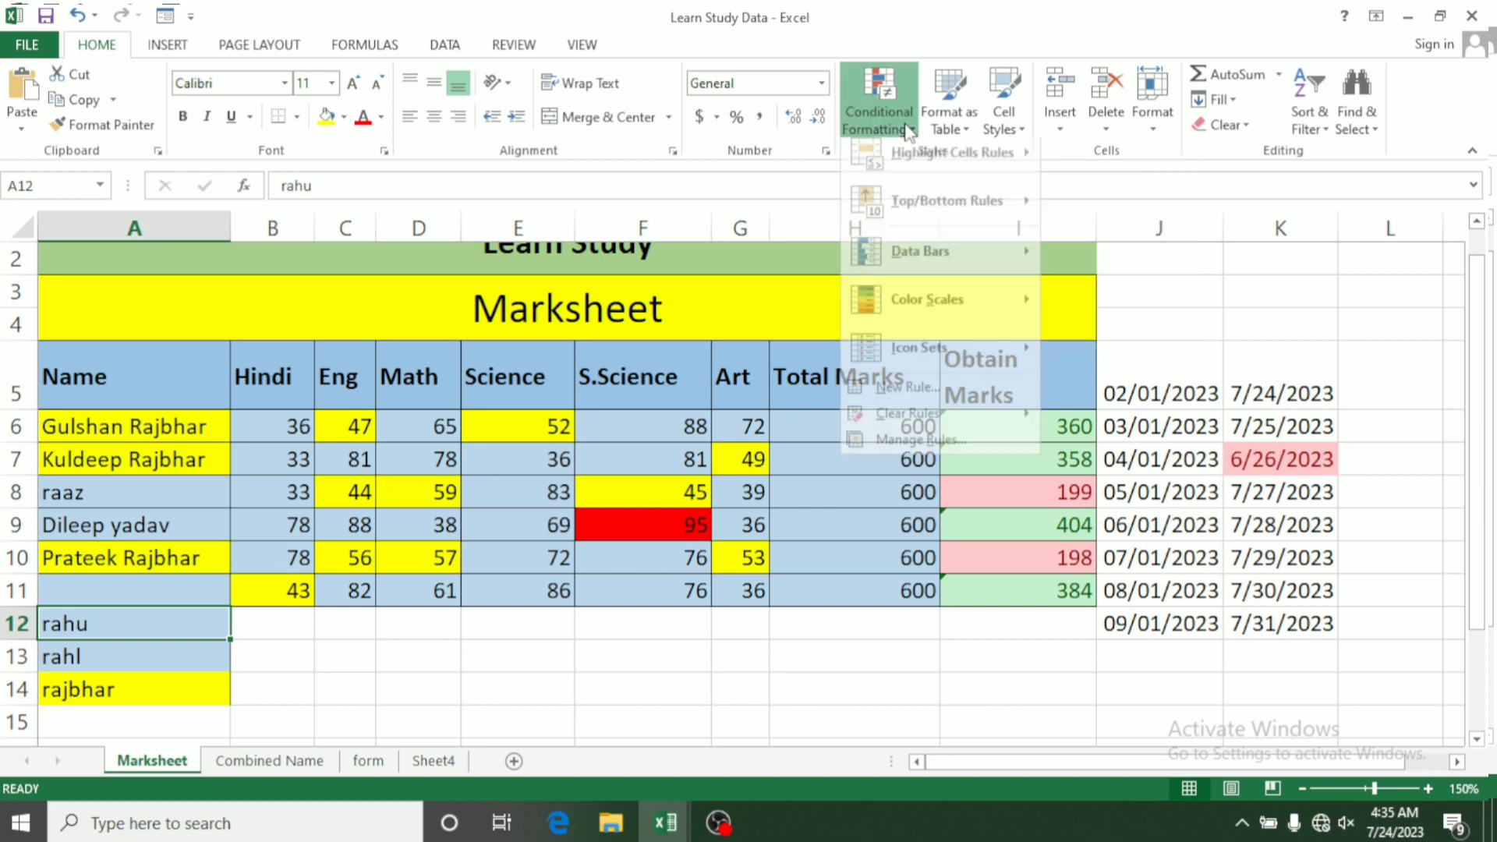
pyautogui.moveTo(950, 279)
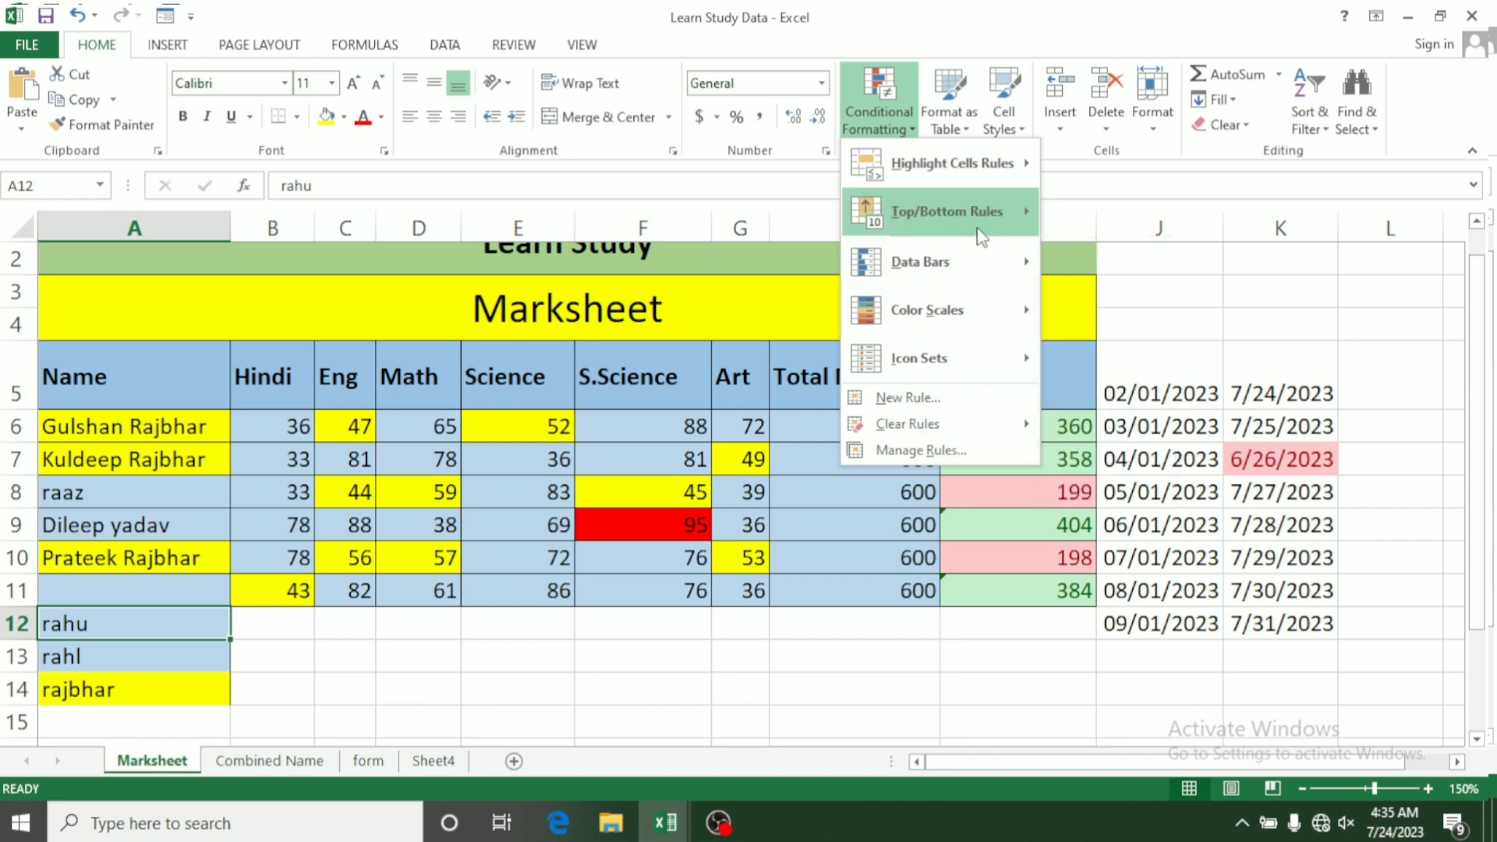
pyautogui.moveTo(1012, 192)
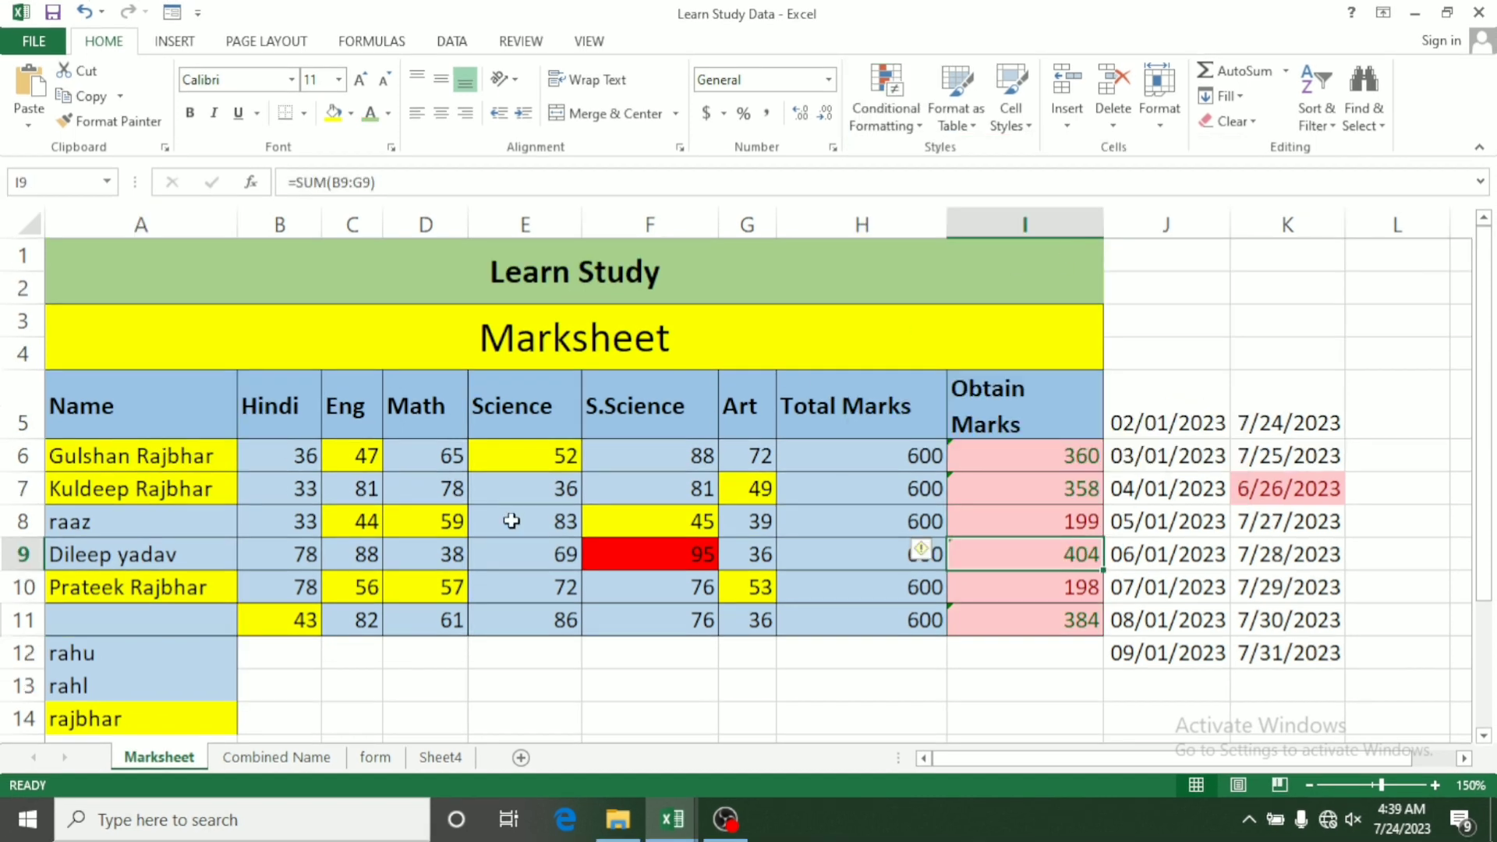
# Clear all formats from the marksheet table and date columns in A5:K15, keeping their contents
pyautogui.click(91, 403)
pyautogui.moveTo(91, 404); pyautogui.dragTo(1266, 421)
pyautogui.click(1252, 122)
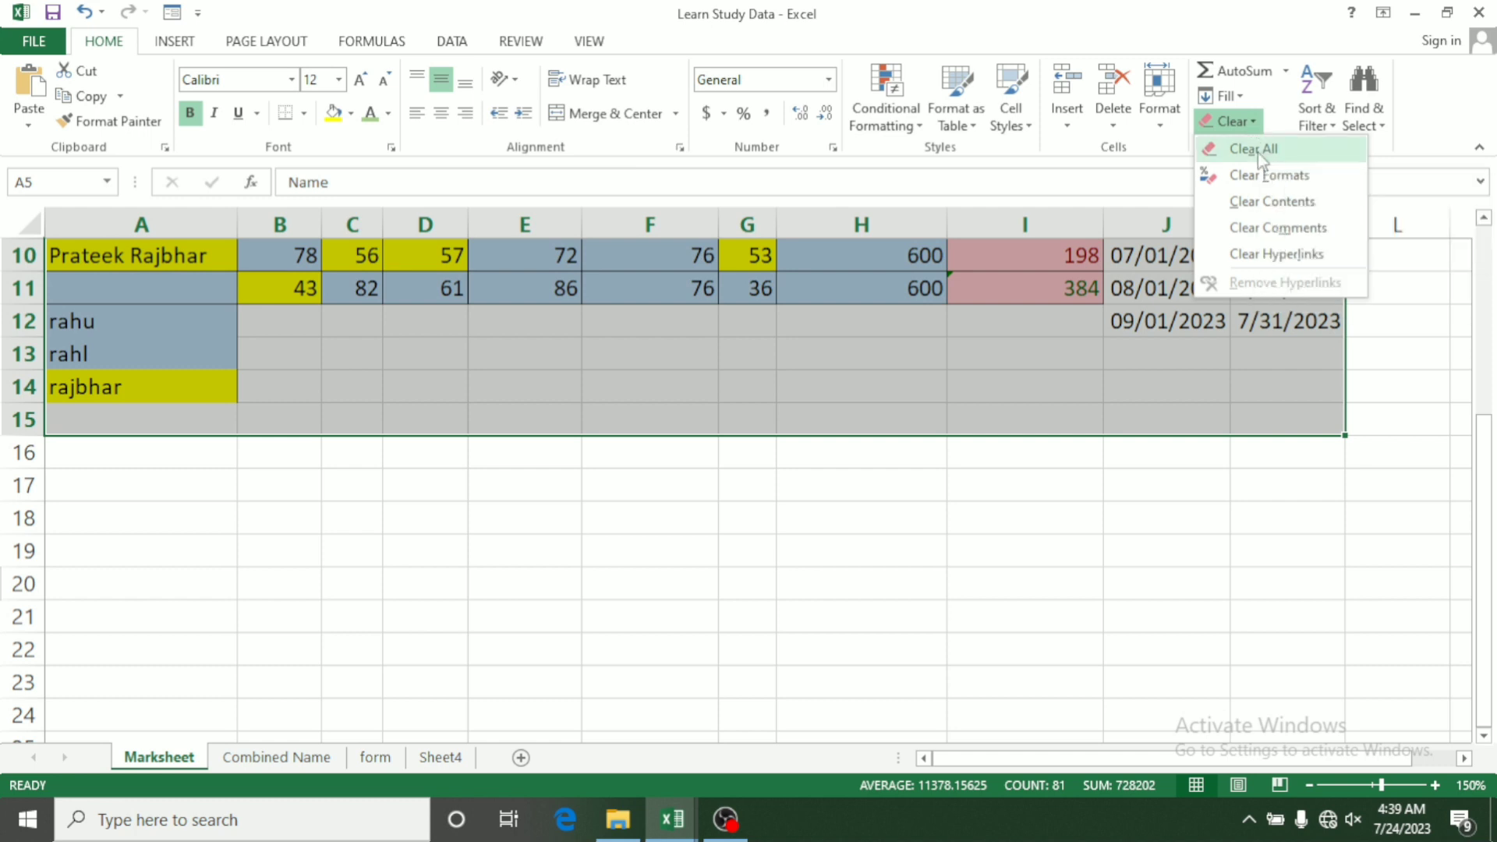
pyautogui.click(1251, 175)
pyautogui.scroll(3, 1202, 390)
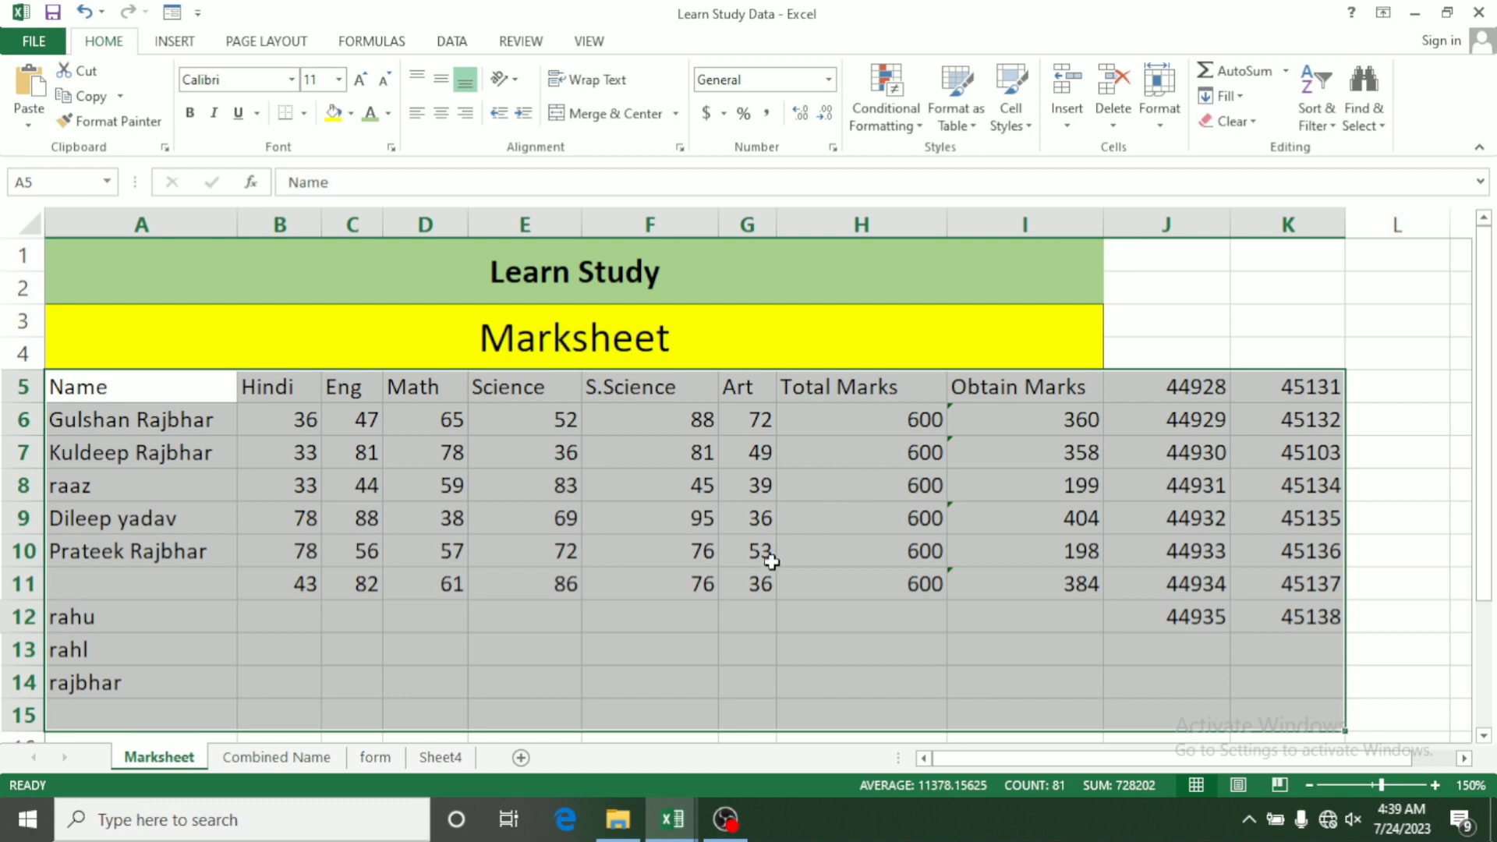
pyautogui.click(706, 610)
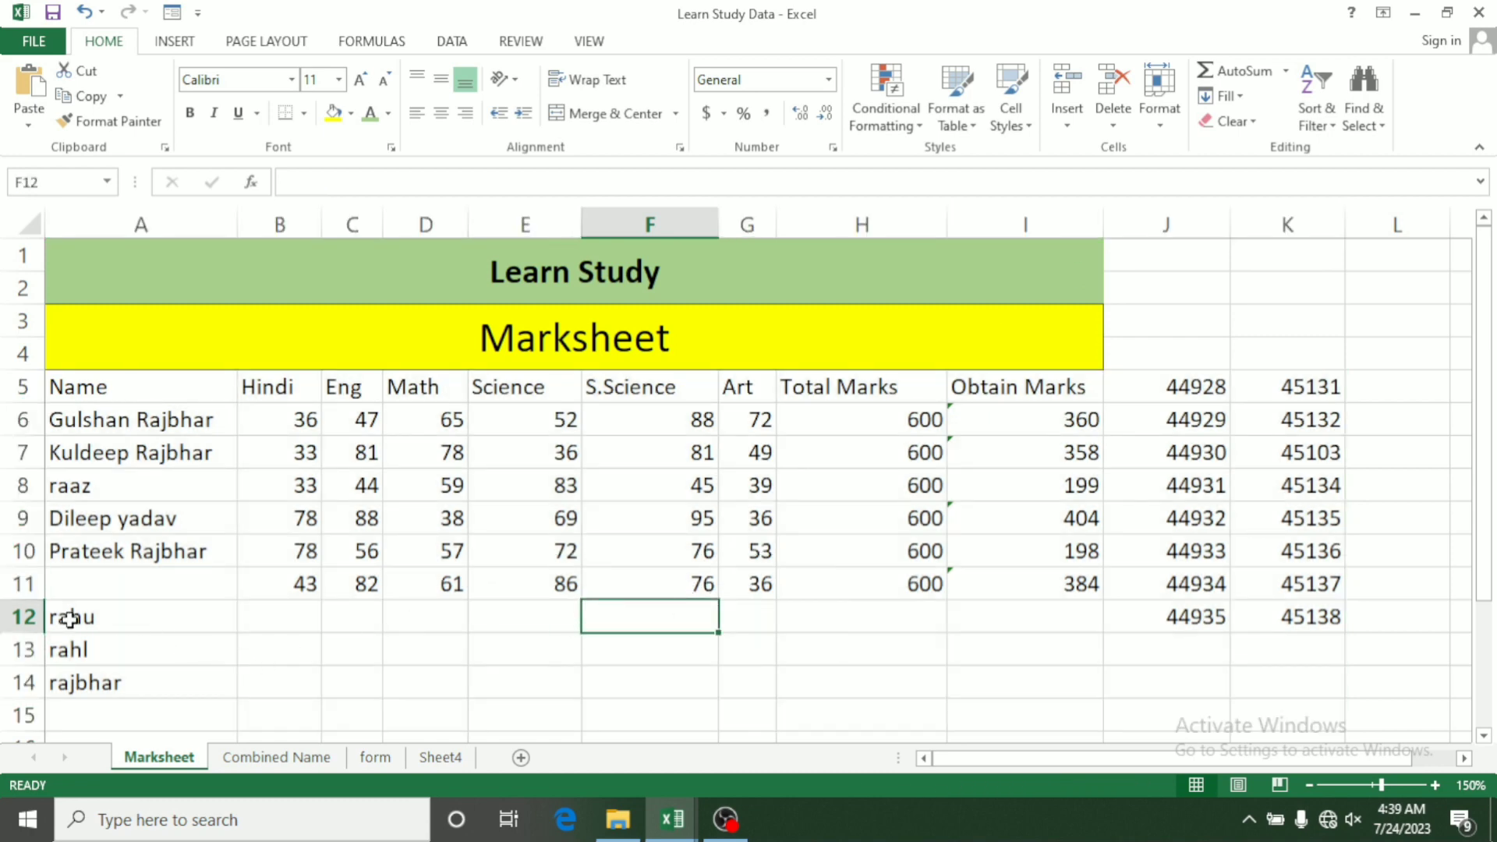
# Delete the contents of the extra rows A12:L14 and of the date columns in J5:K11
pyautogui.moveTo(70, 616); pyautogui.dragTo(1377, 690)
pyautogui.press('Delete')
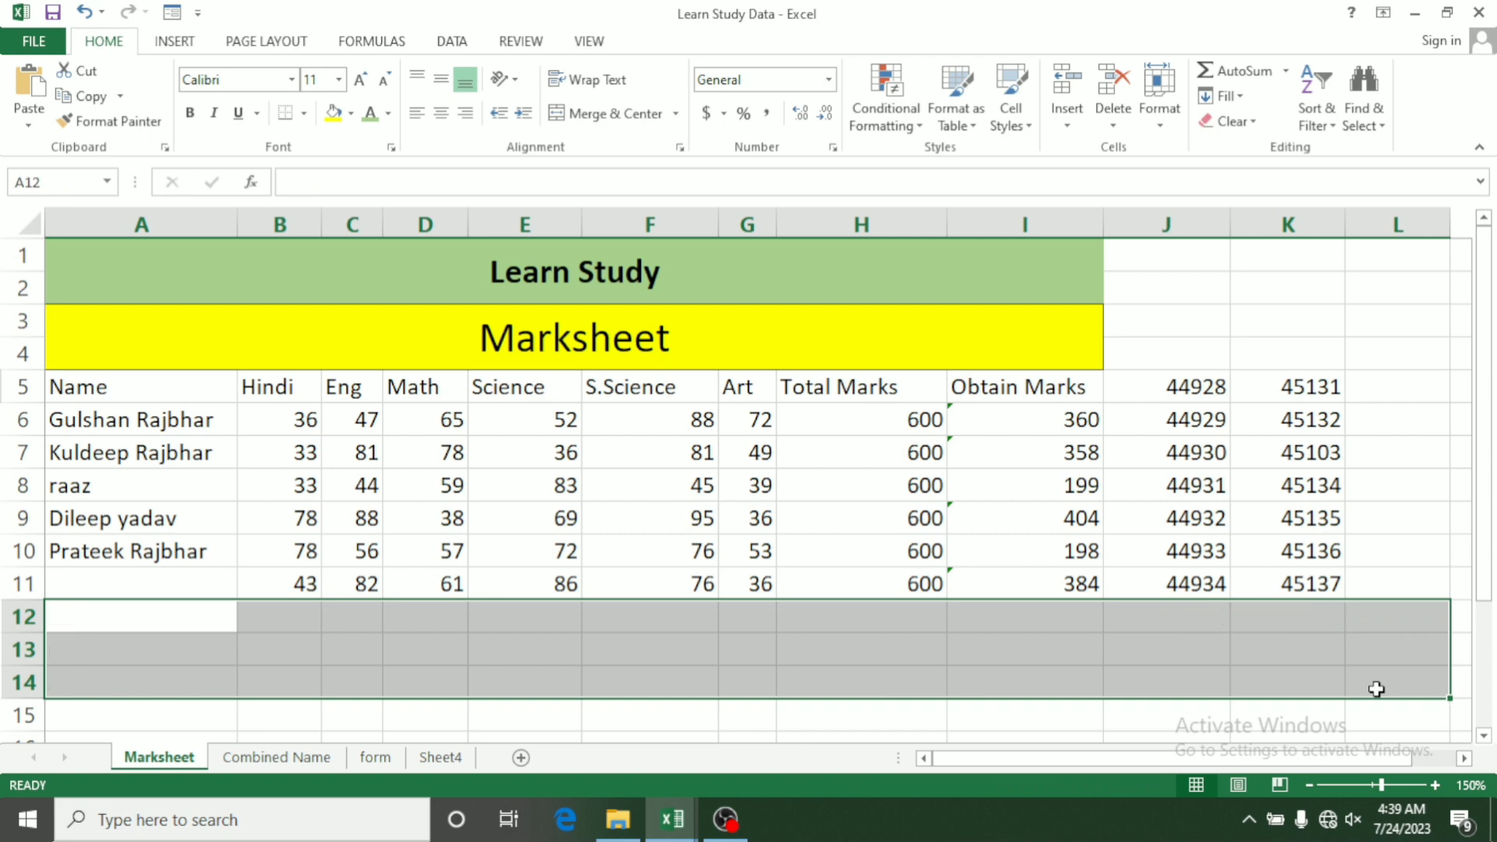
pyautogui.click(1177, 380)
pyautogui.moveTo(1178, 380); pyautogui.dragTo(1318, 585)
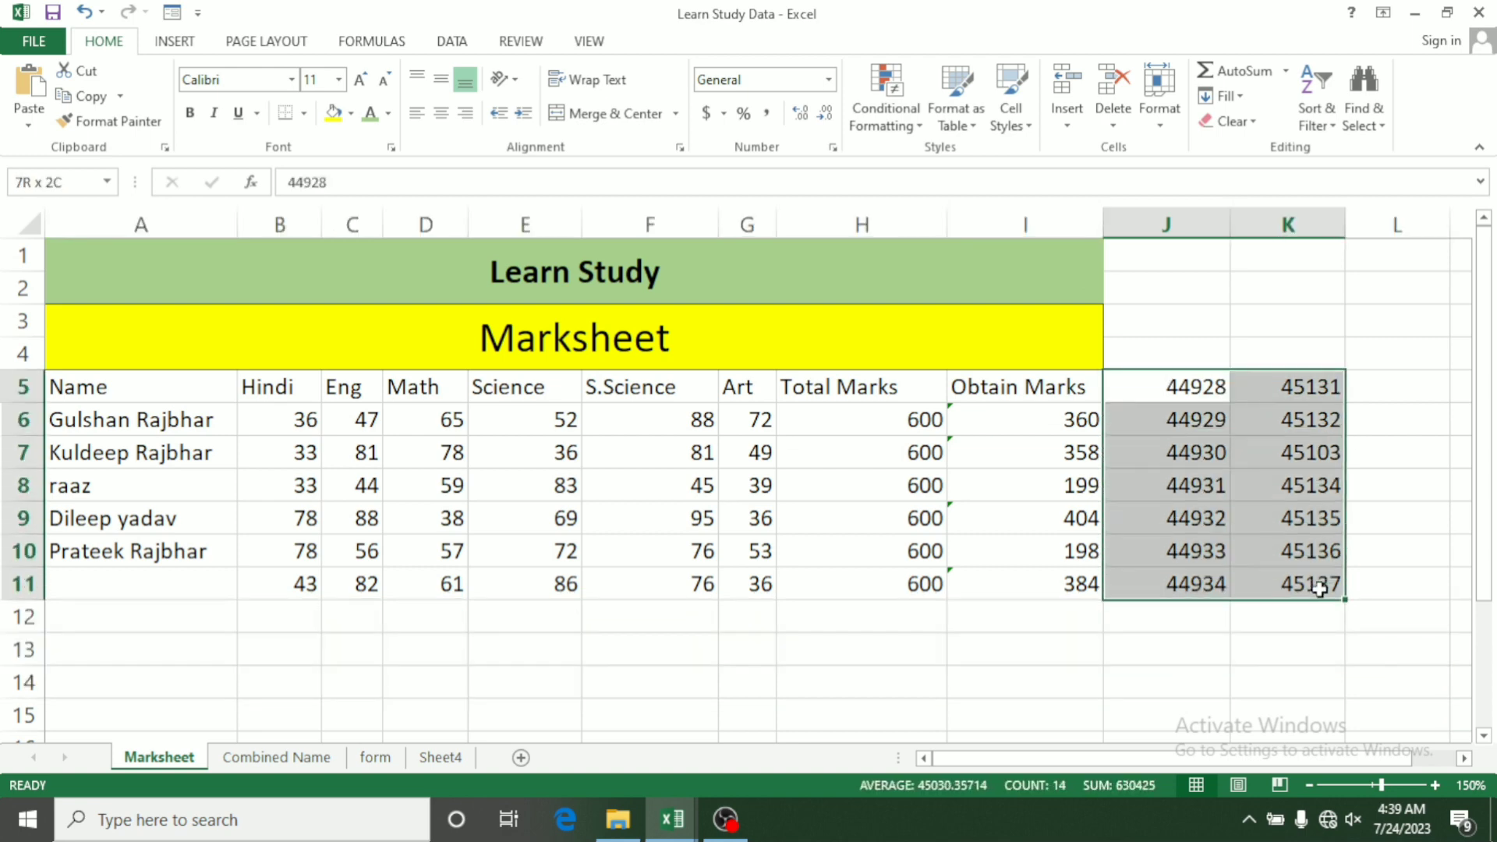
pyautogui.press('Delete')
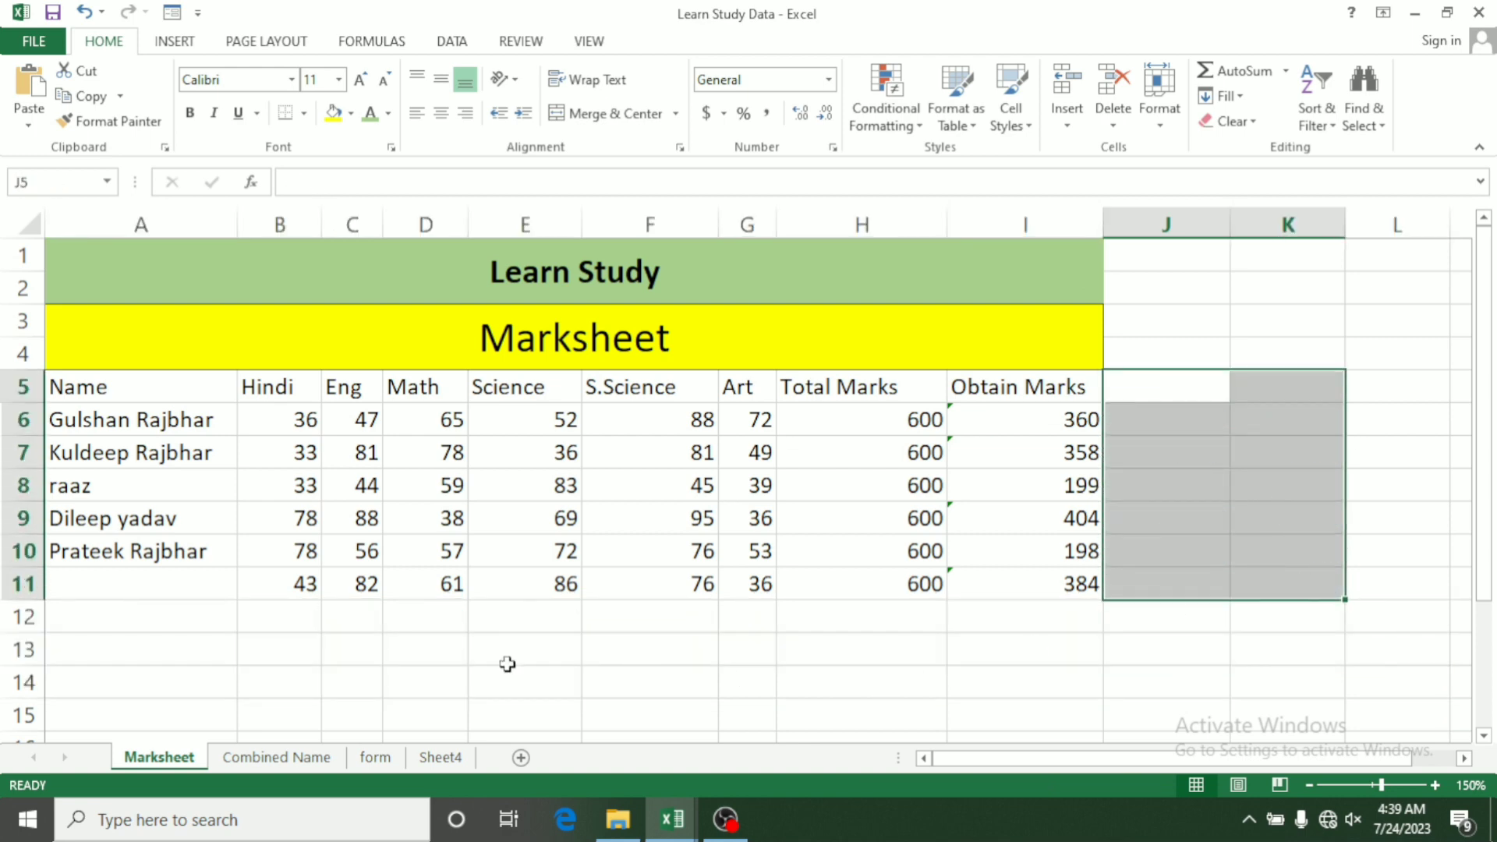
# Enter the missing student's first name in cell A11 of the marksheet
pyautogui.click(102, 583)
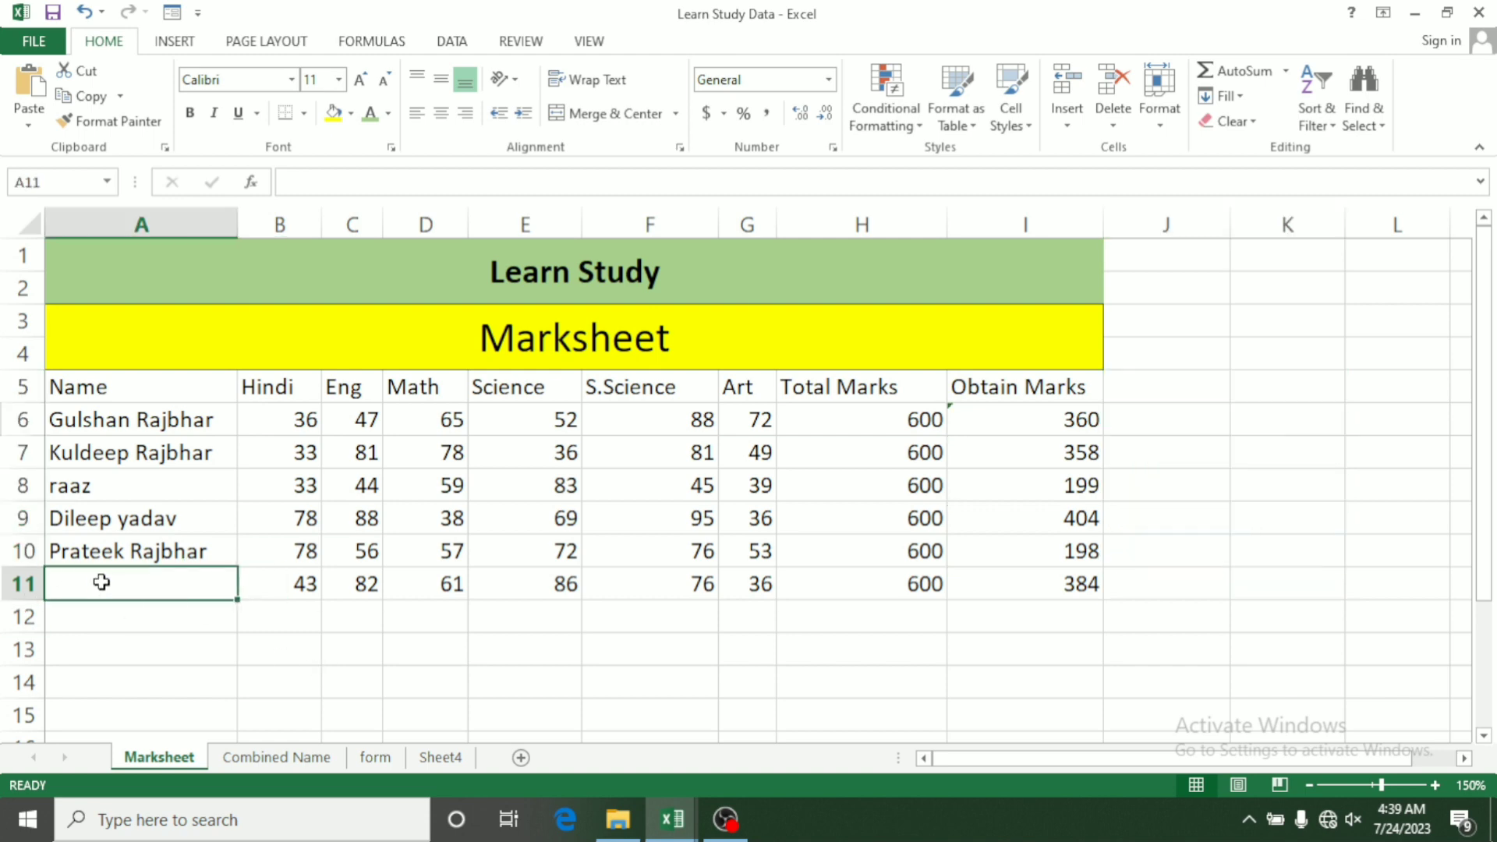
pyautogui.write('aja')
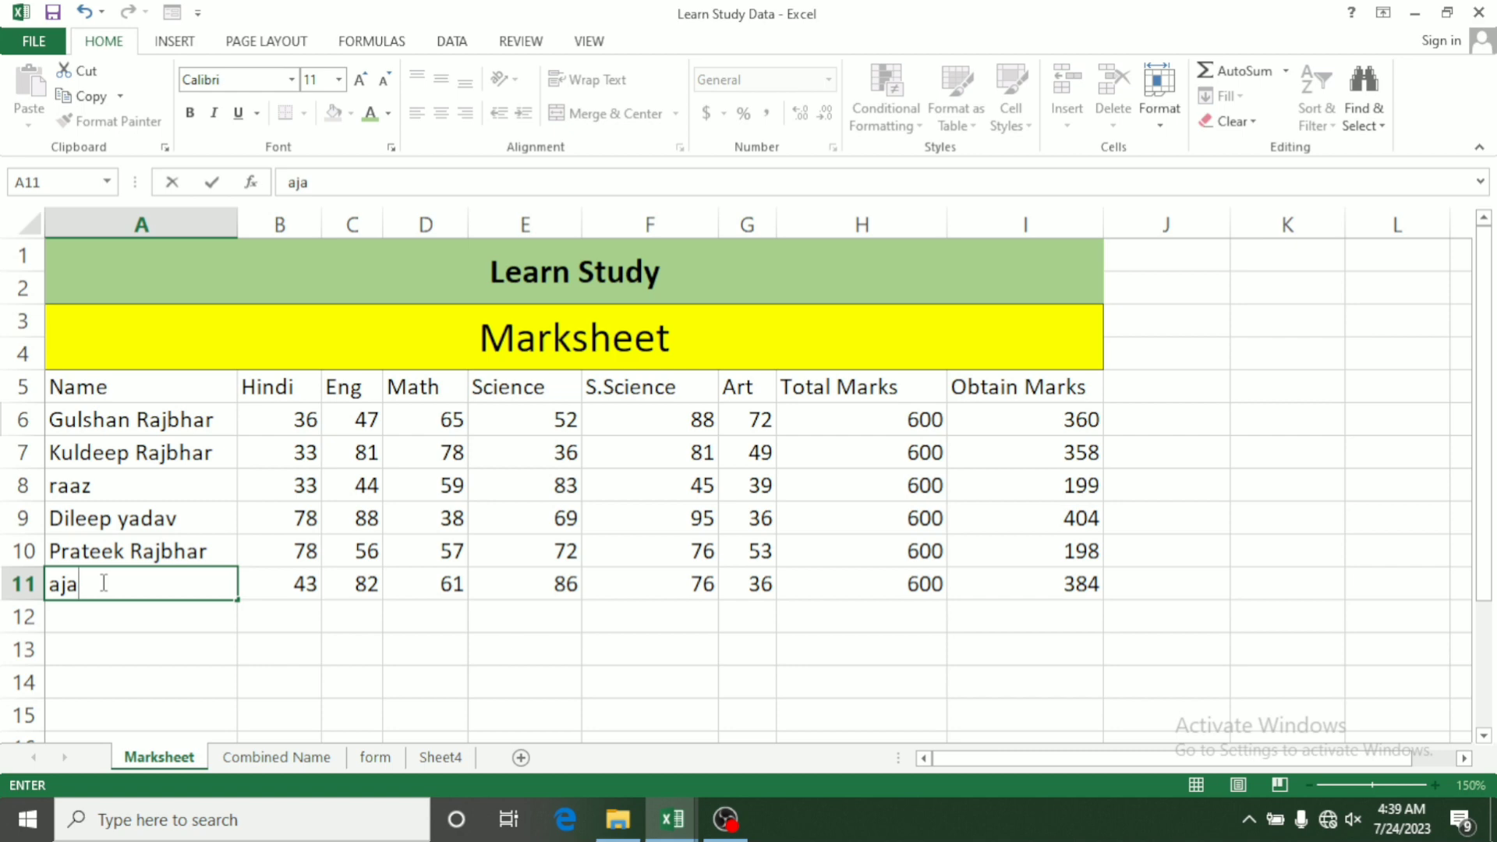
pyautogui.write('y')
pyautogui.press('Return')
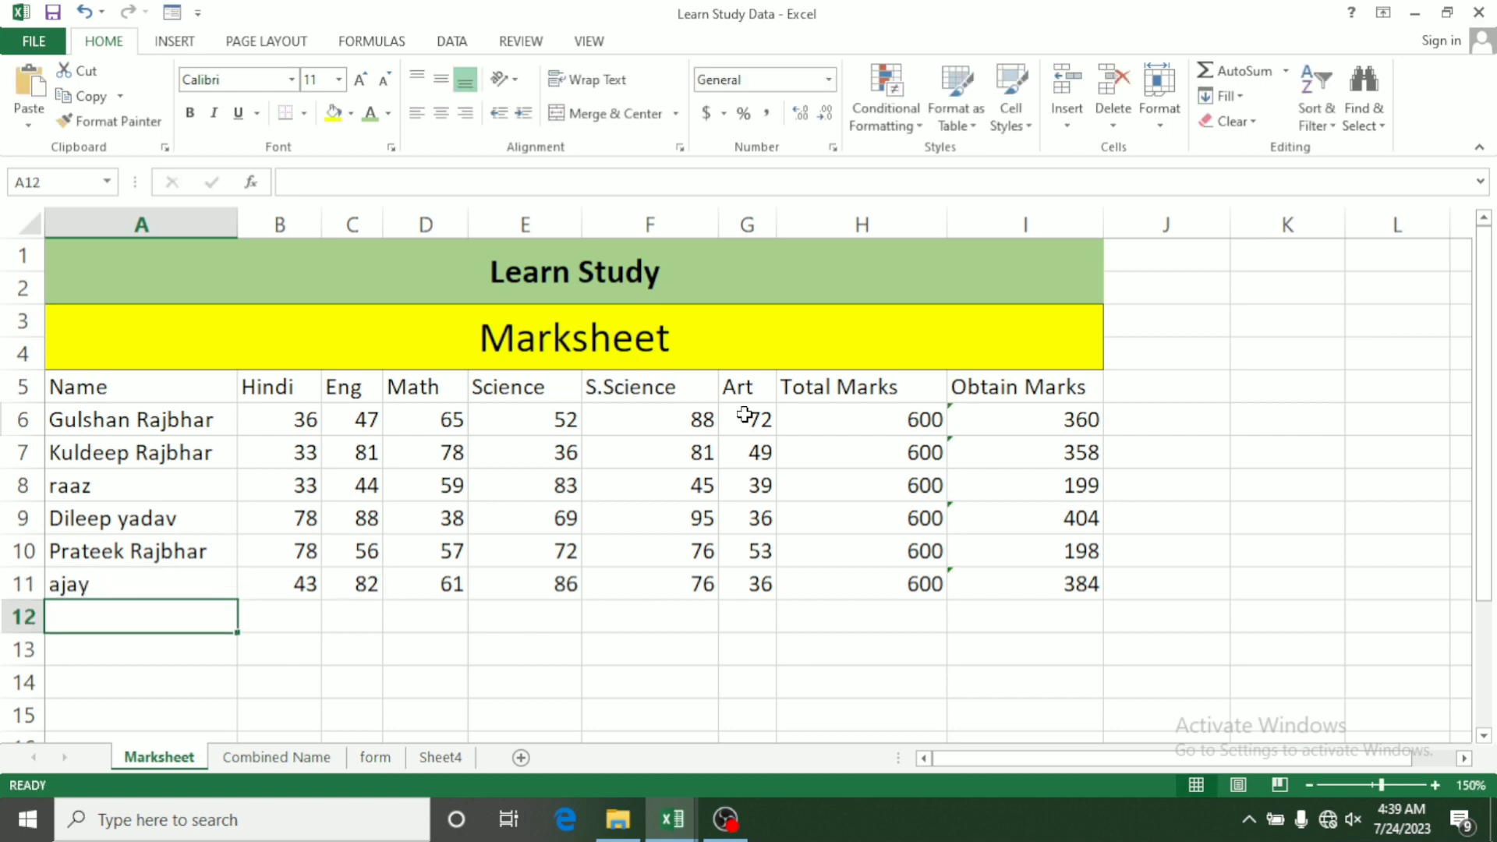
pyautogui.click(886, 113)
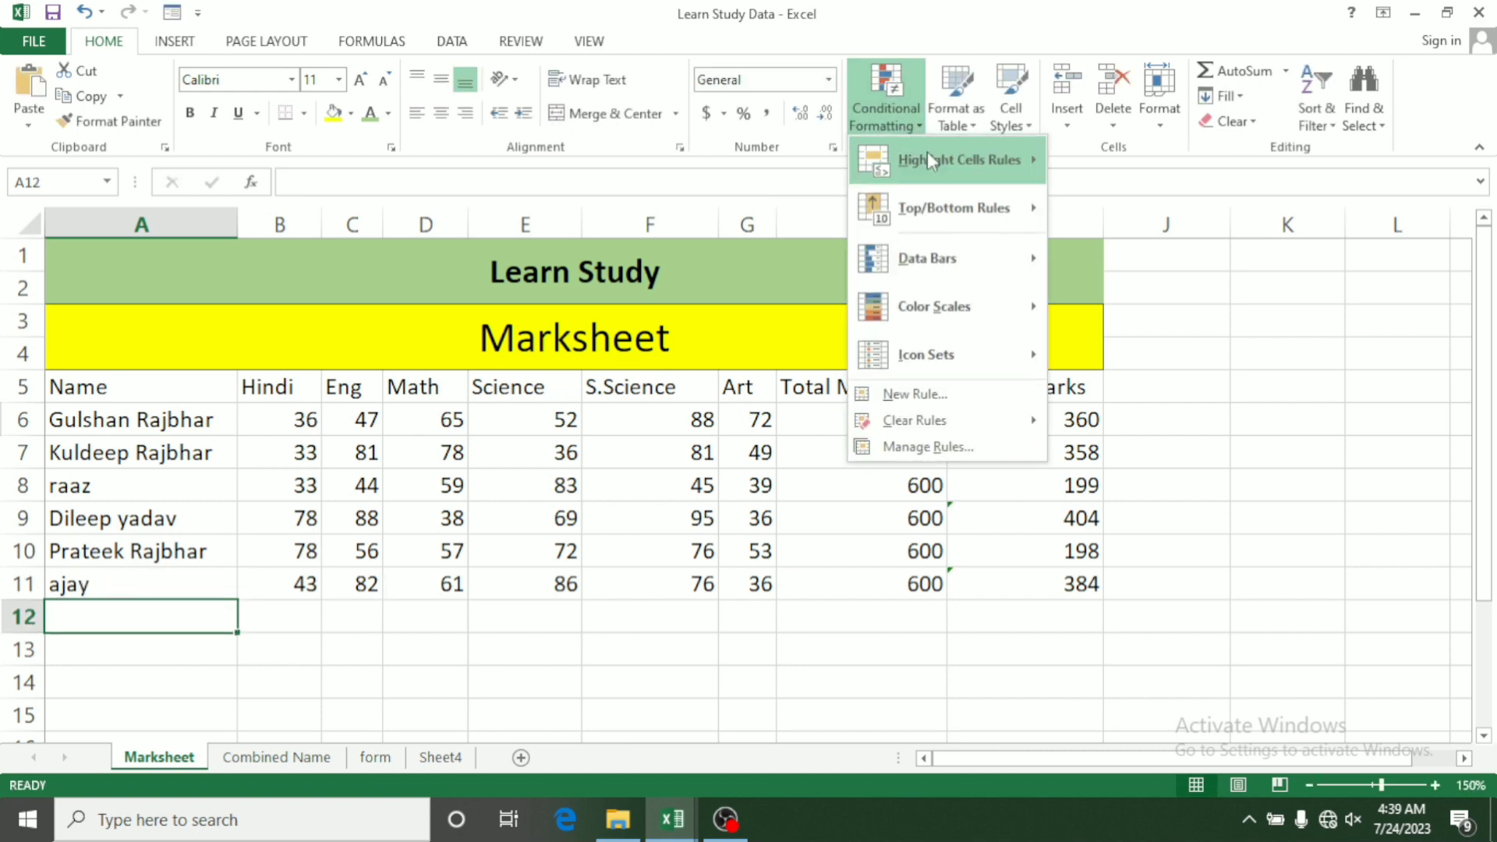
pyautogui.click(1310, 511)
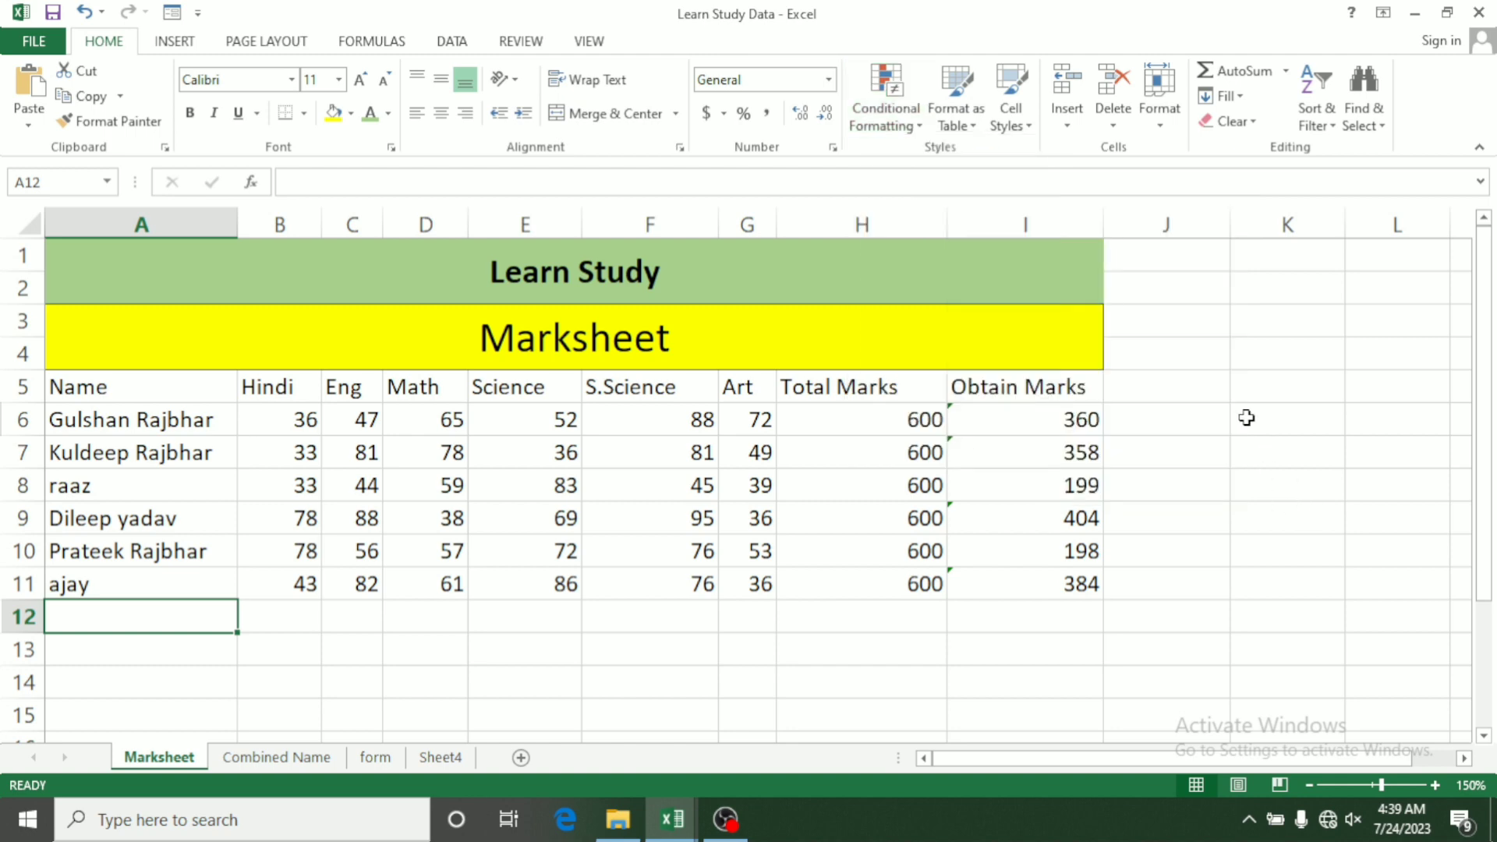
# Add the column header Percentage in cell J5, beside Obtain Marks
pyautogui.click(1163, 387)
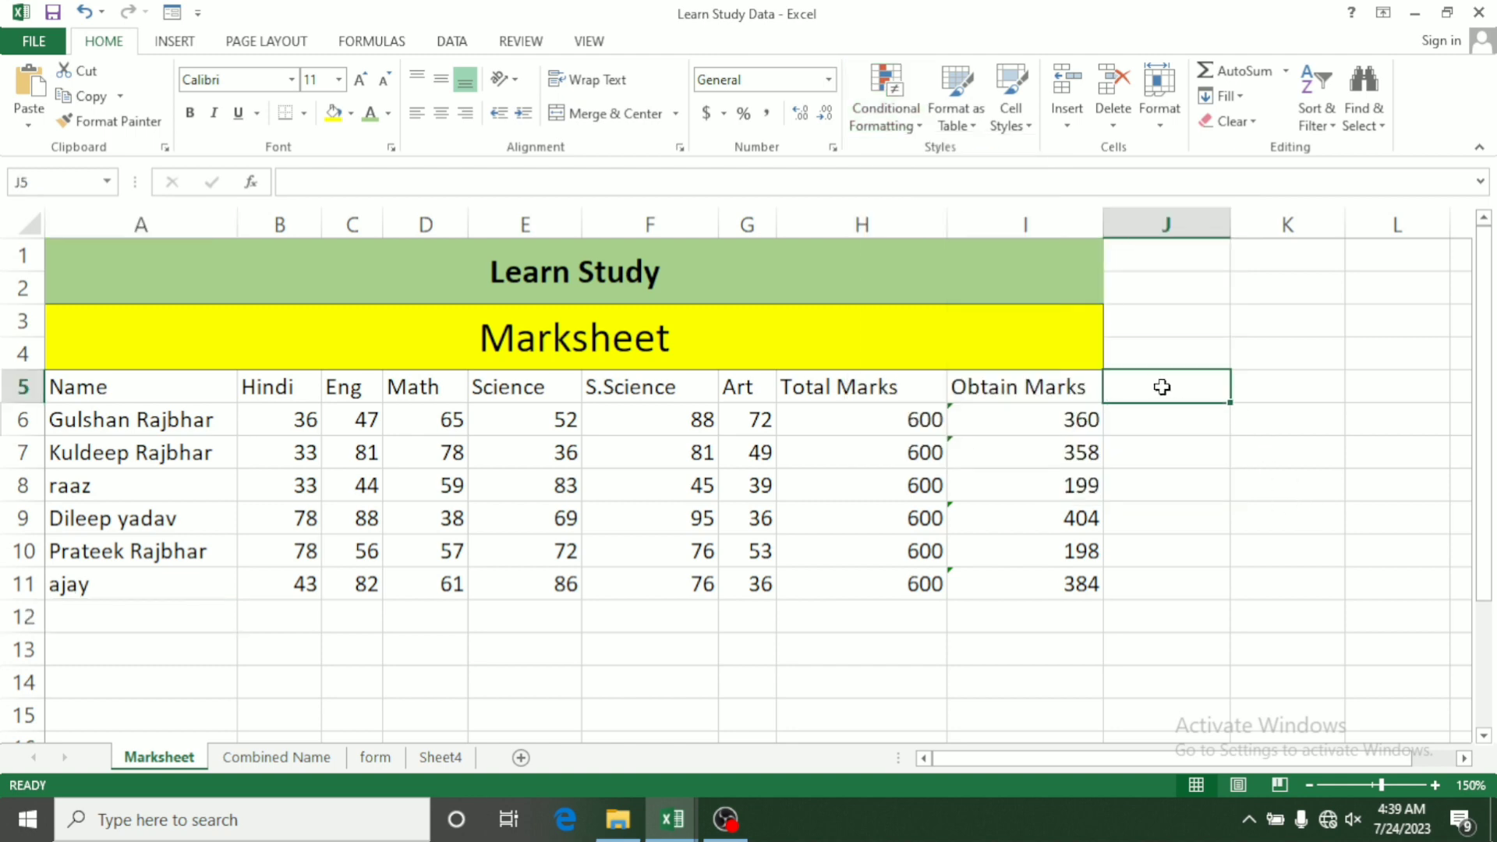
pyautogui.write('P')
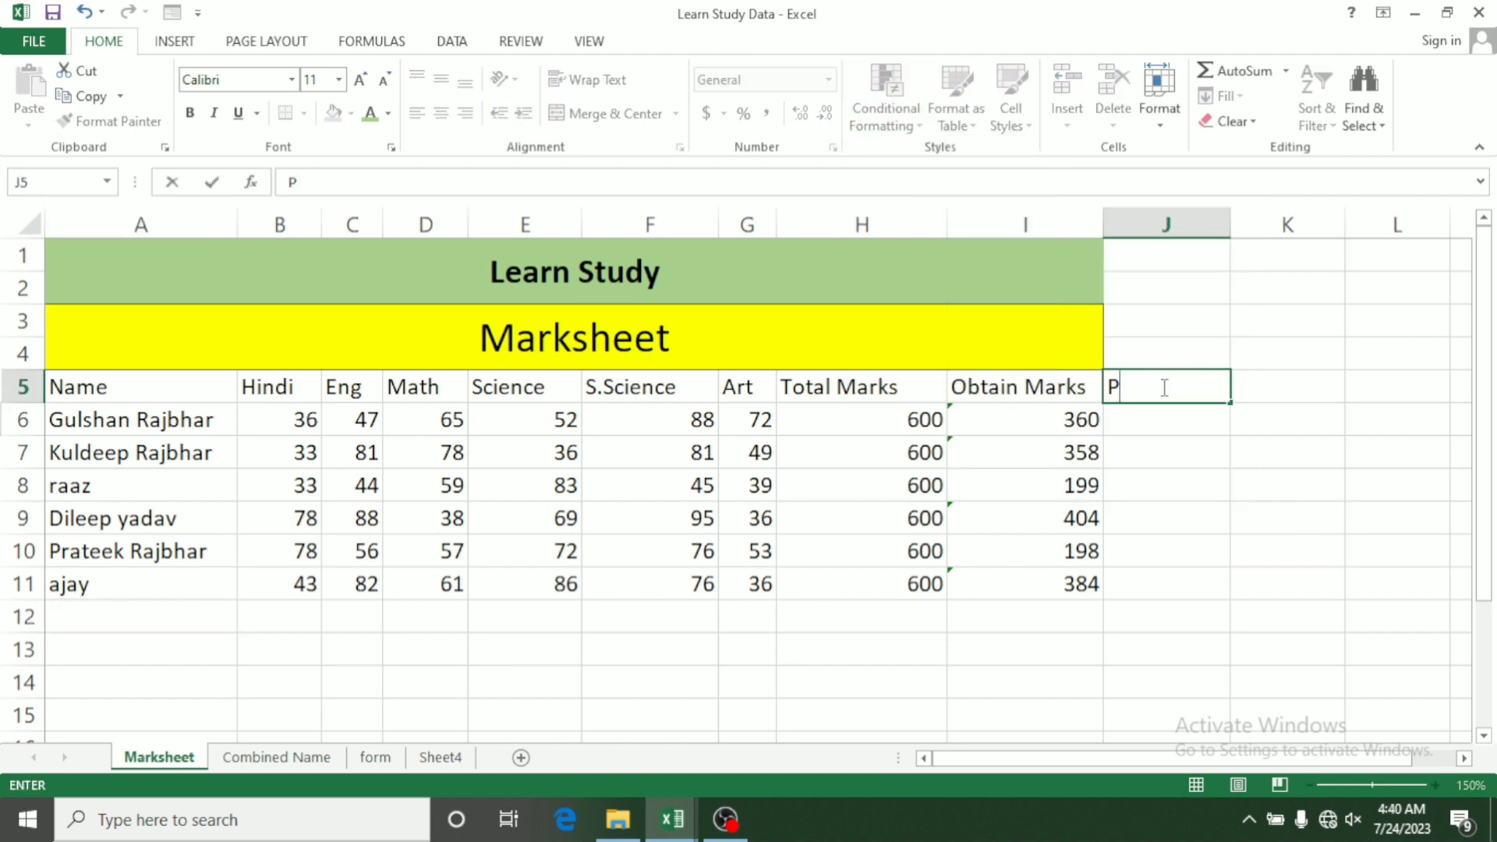
pyautogui.write('ercentage')
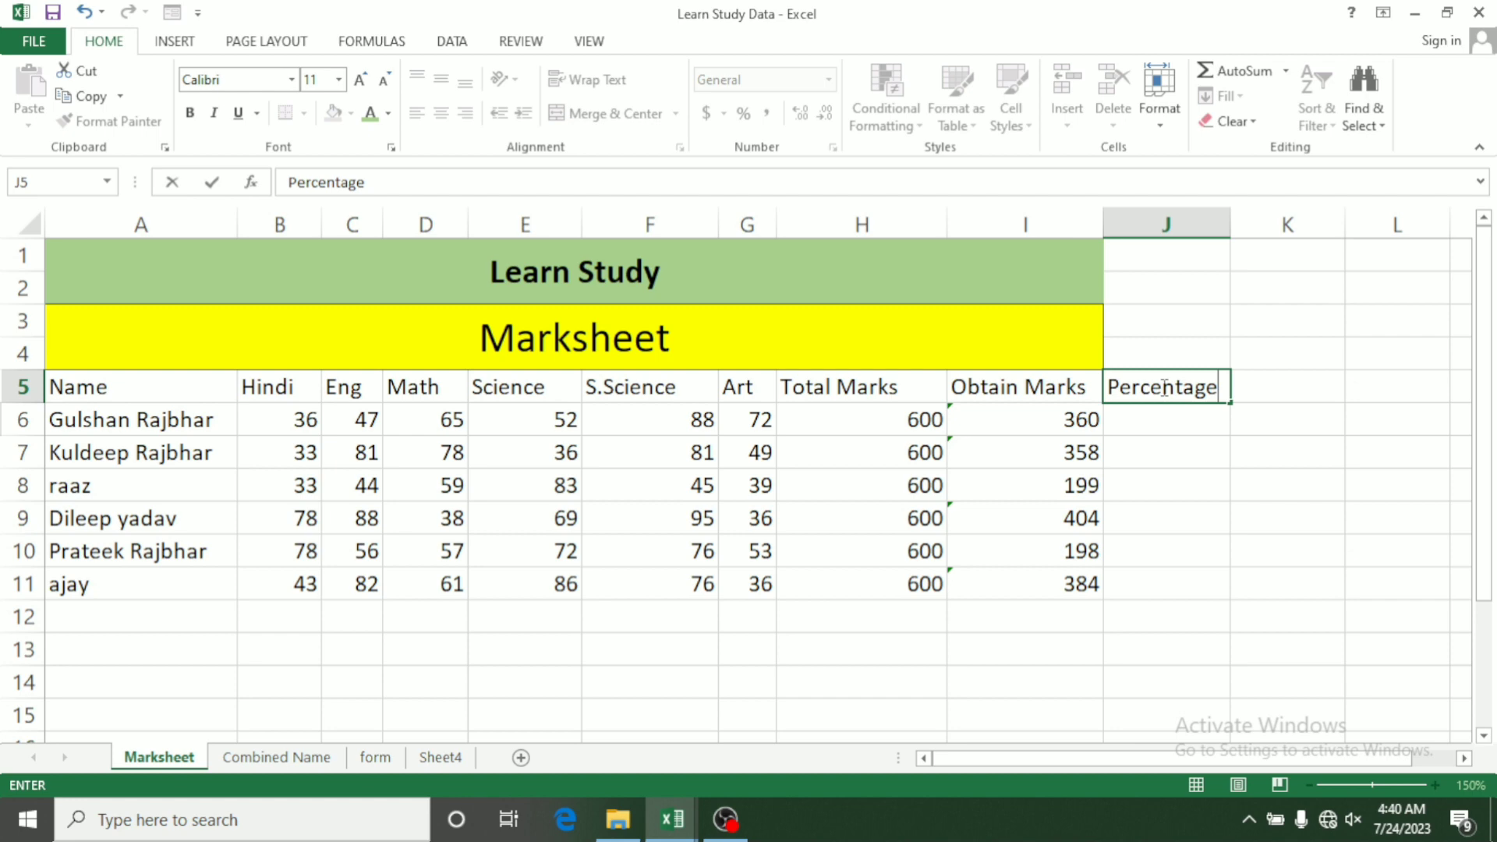
pyautogui.press('Return')
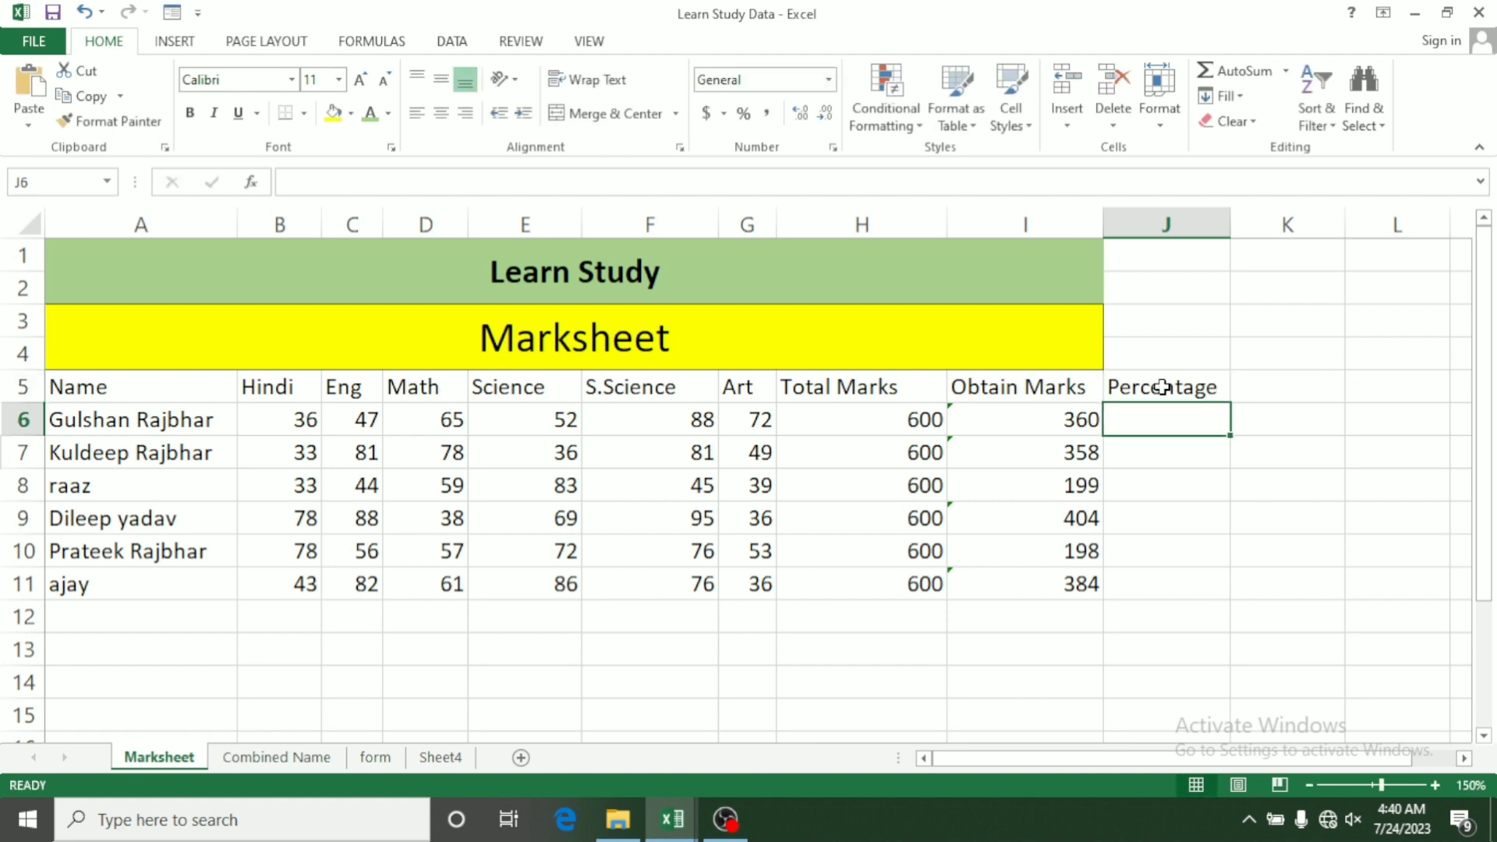
# Calculate the first student's percentage in J6 with the formula =I6/H6*100
pyautogui.write('=')
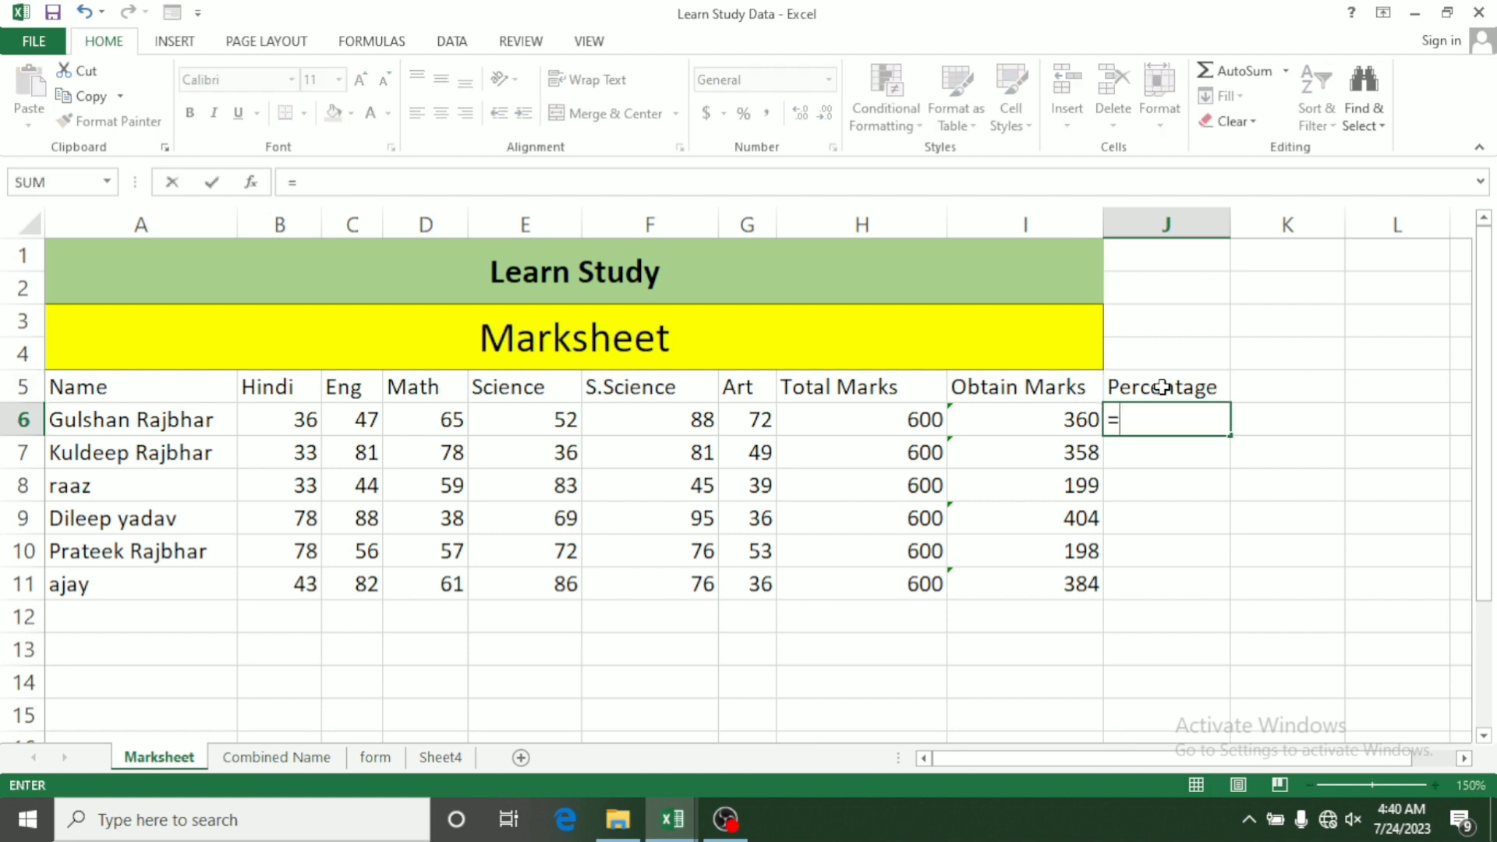
pyautogui.click(1044, 421)
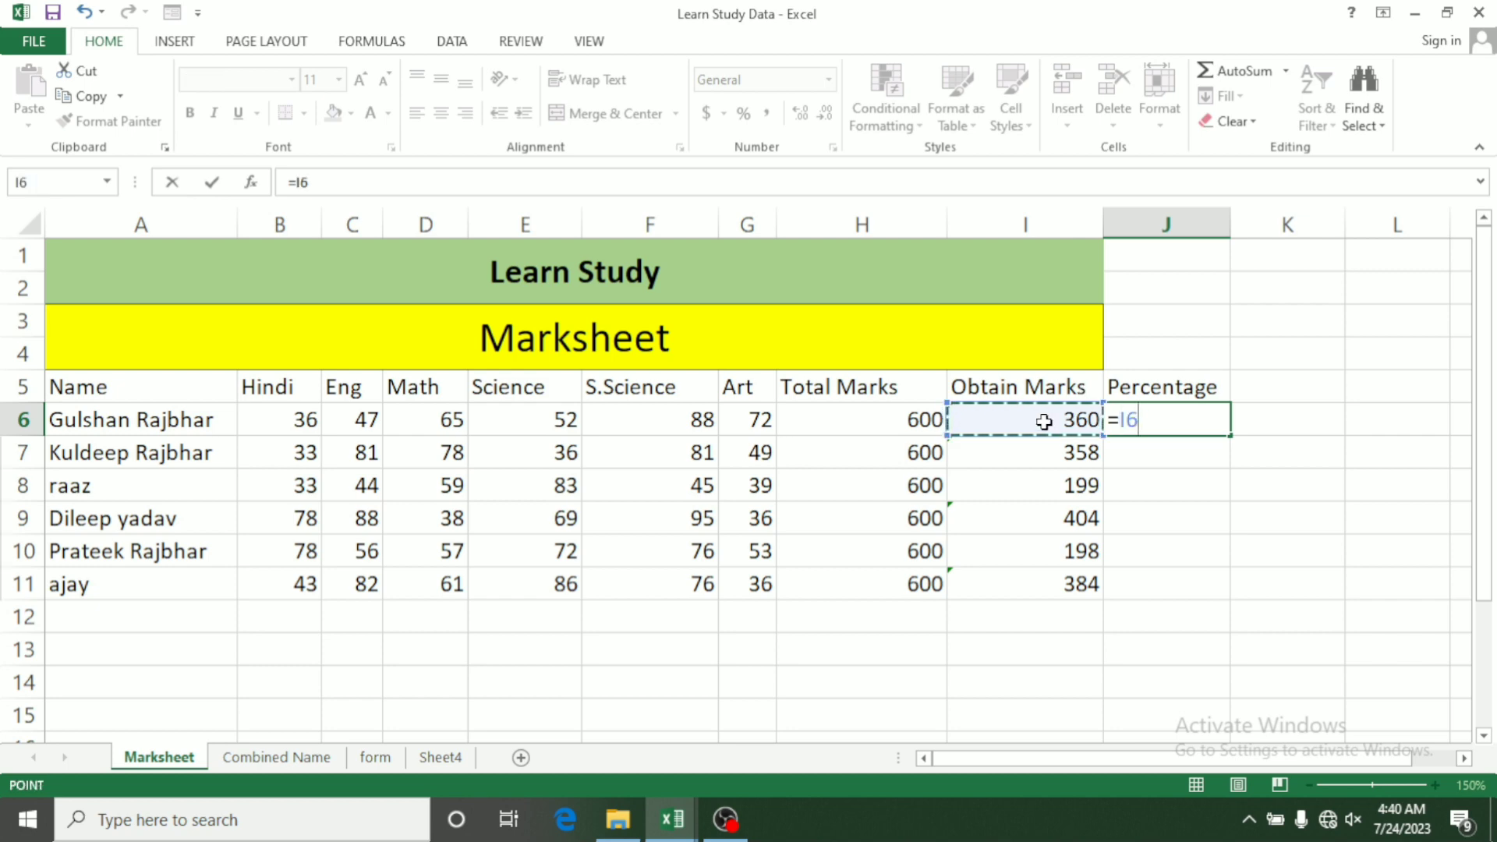
pyautogui.write('/')
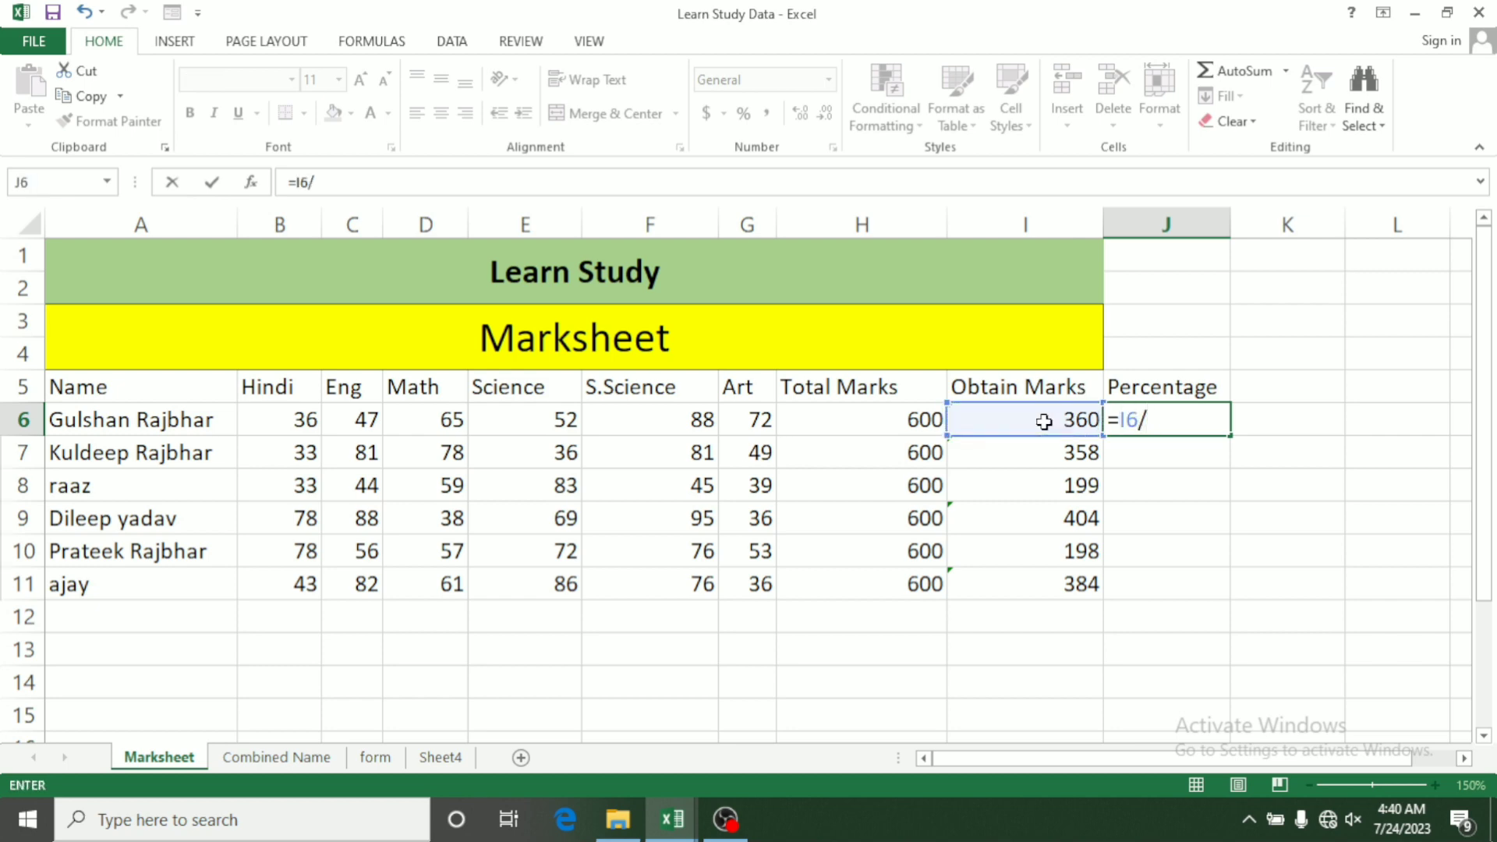
pyautogui.click(893, 424)
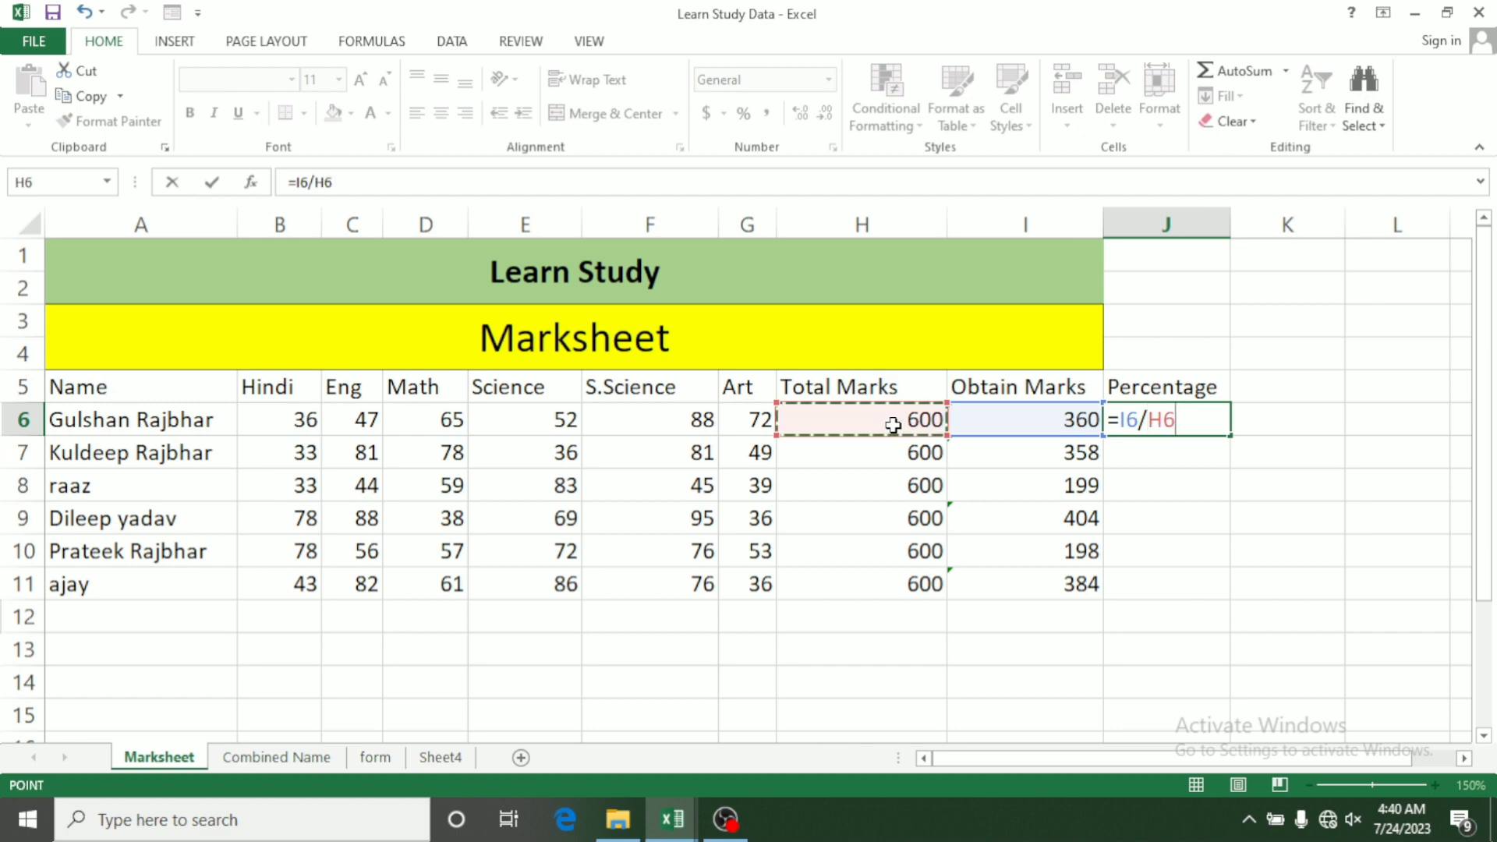
pyautogui.write('*100')
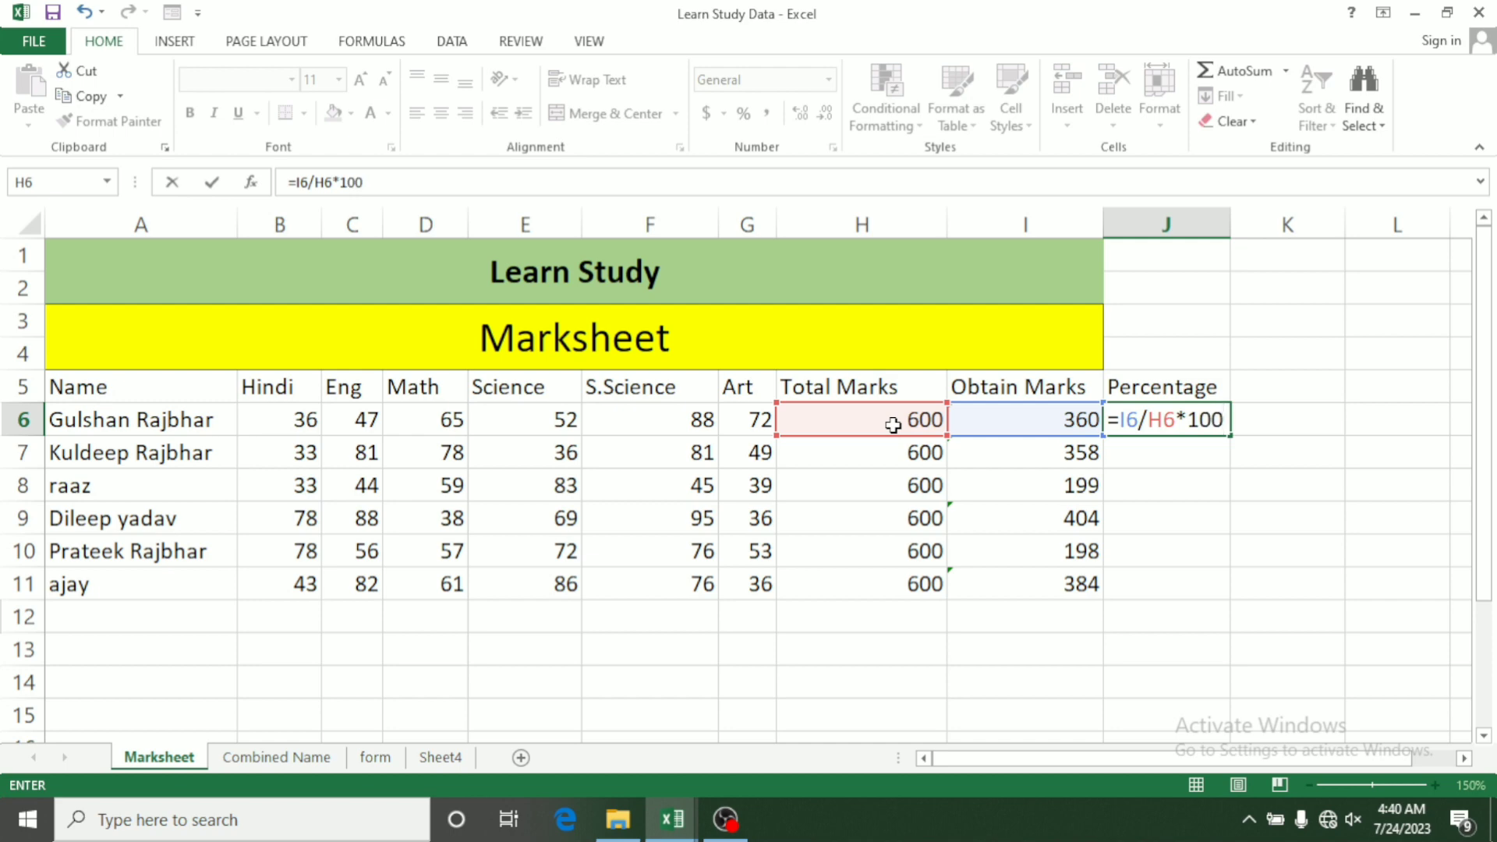
pyautogui.press('Return')
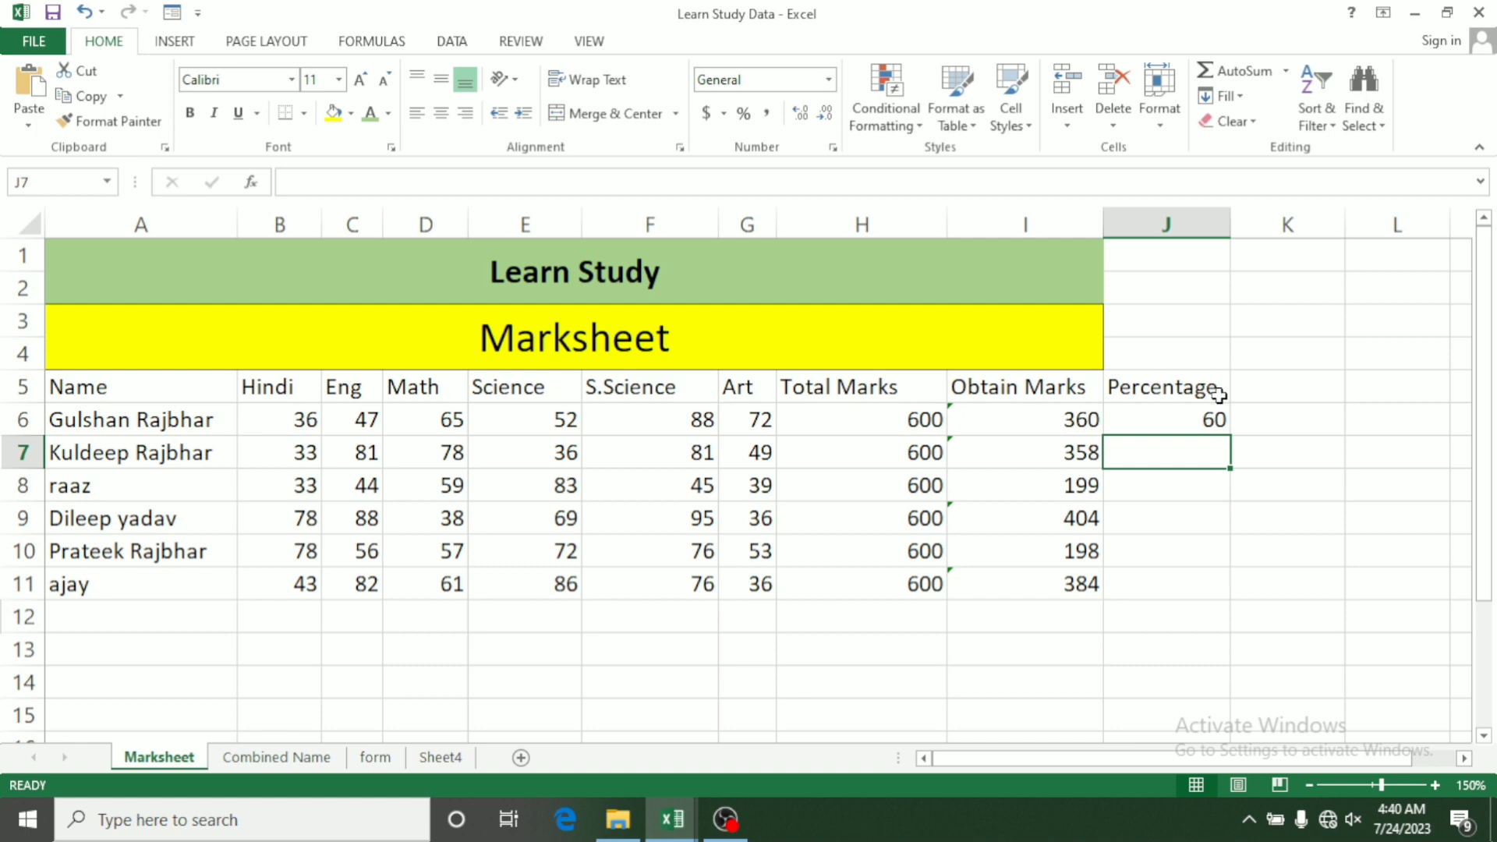
# Fill the percentage formula from J6 down to J11 for the remaining students
pyautogui.click(1209, 421)
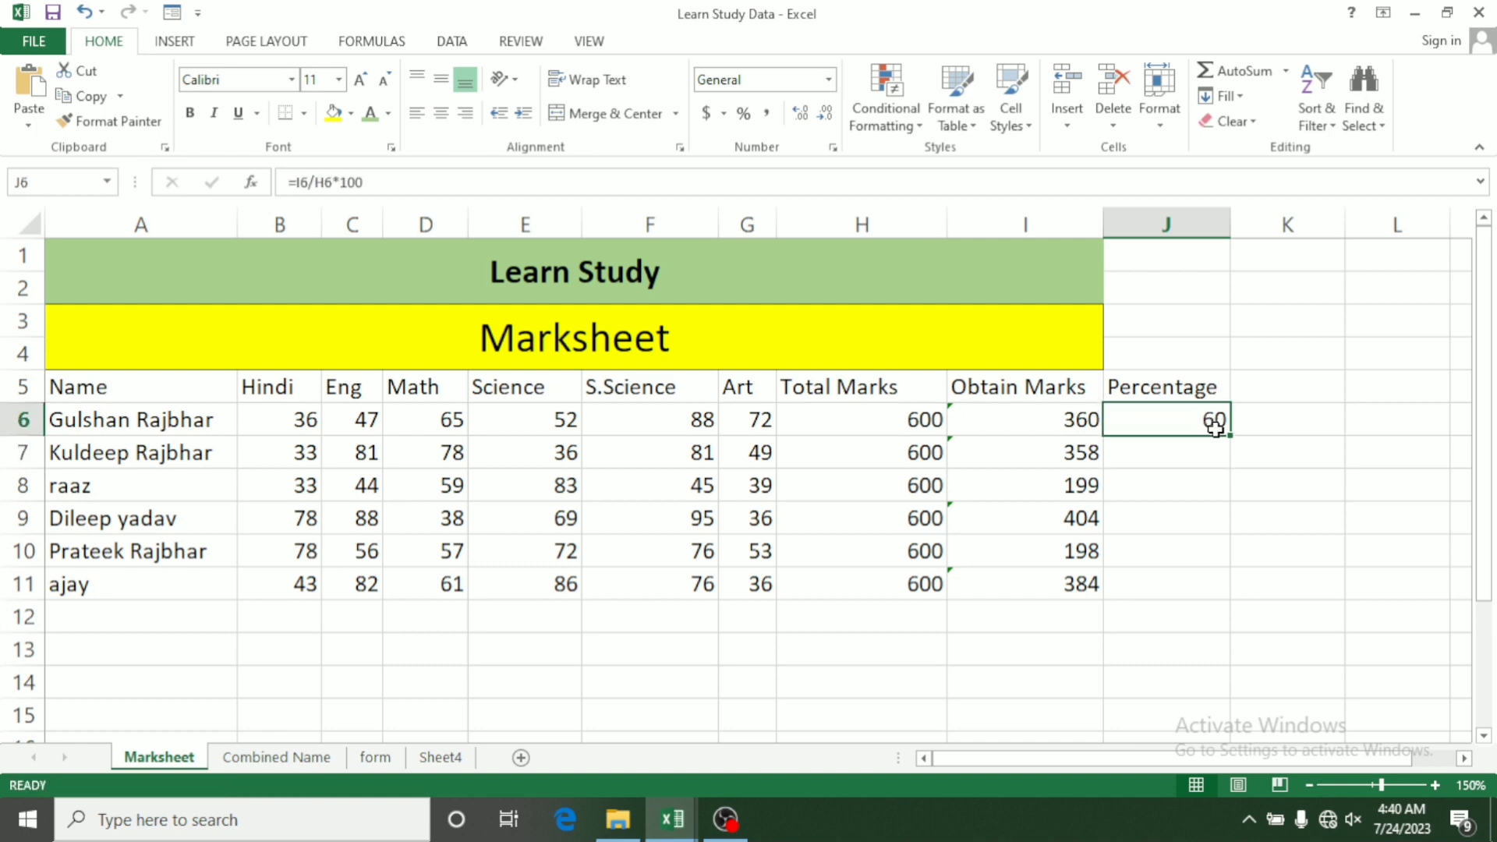
pyautogui.doubleClick(1230, 436)
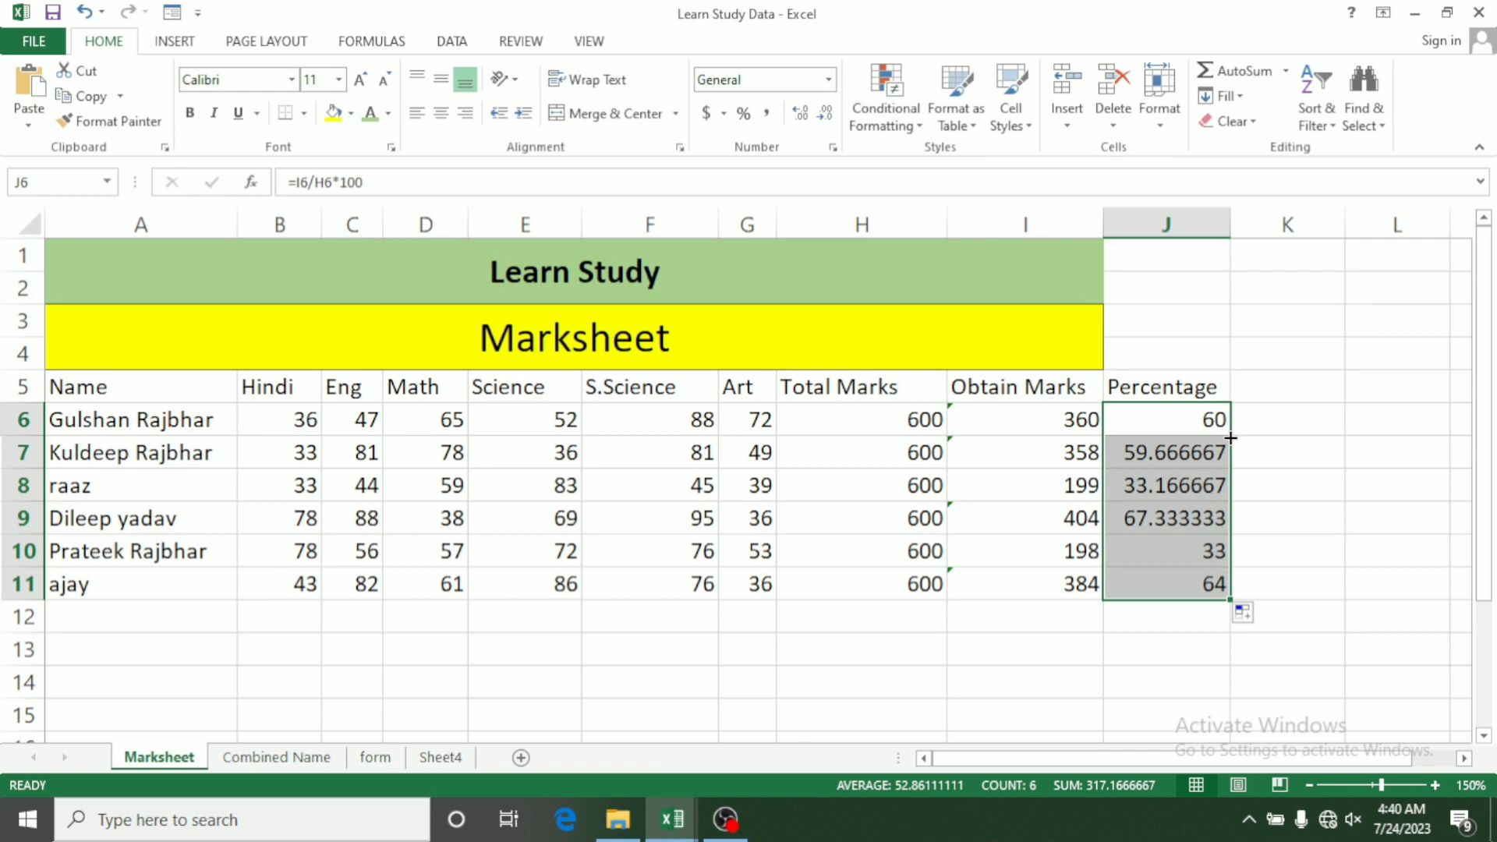
pyautogui.click(1078, 623)
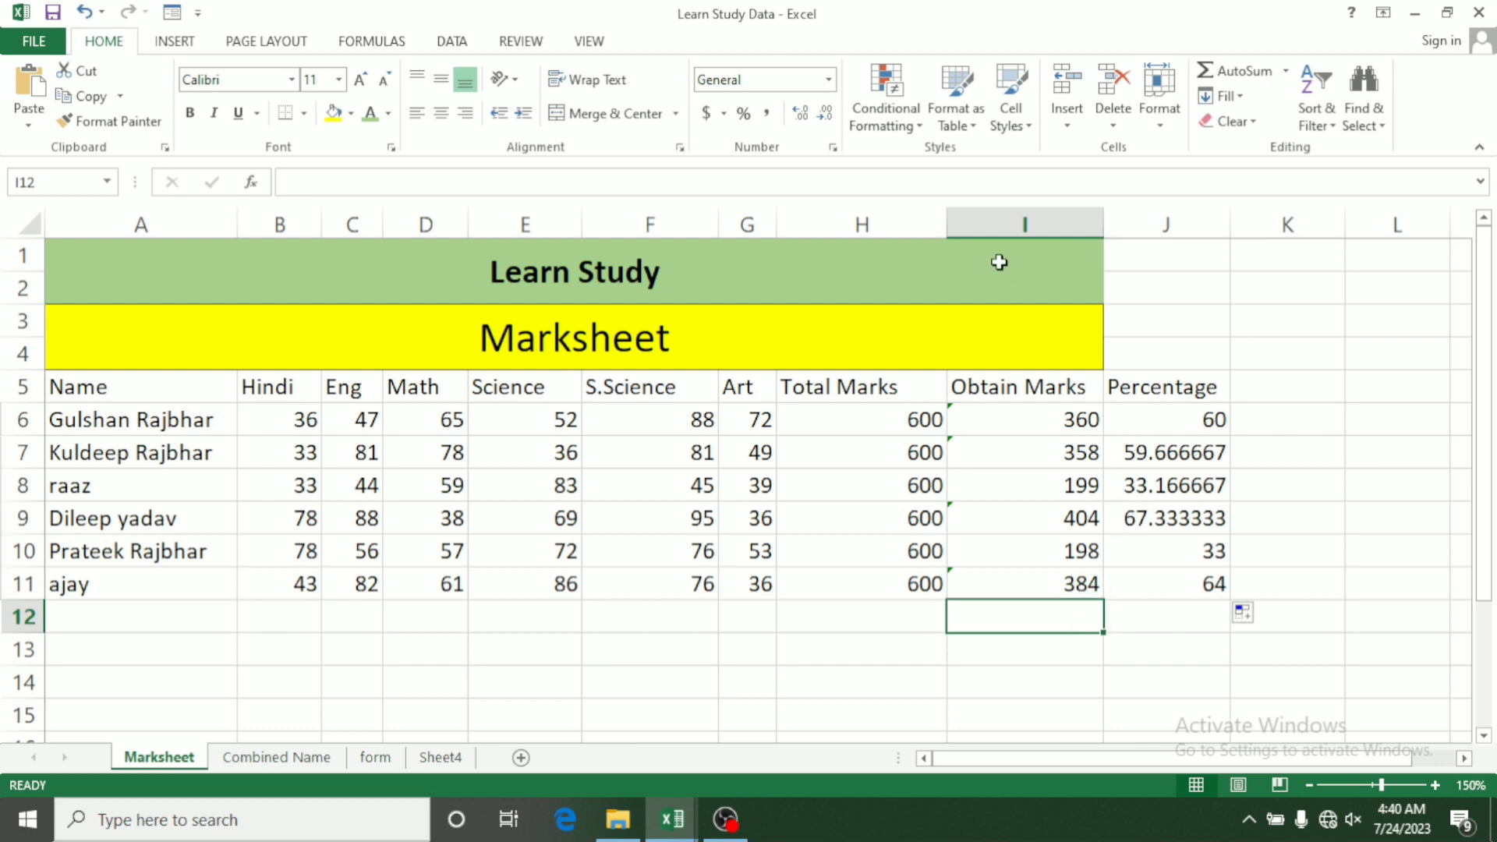
pyautogui.click(889, 122)
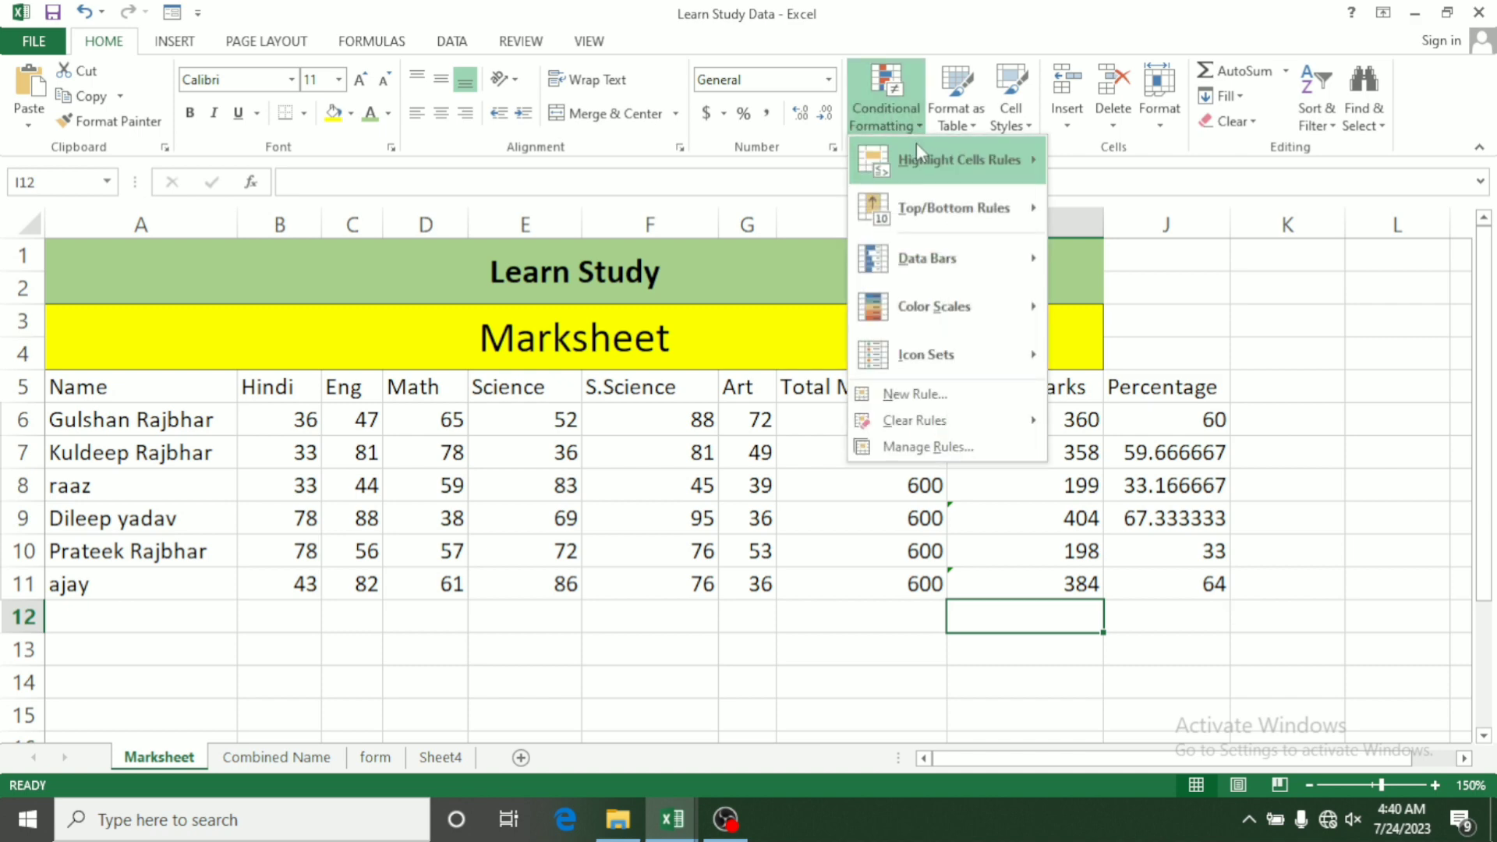
pyautogui.moveTo(940, 212)
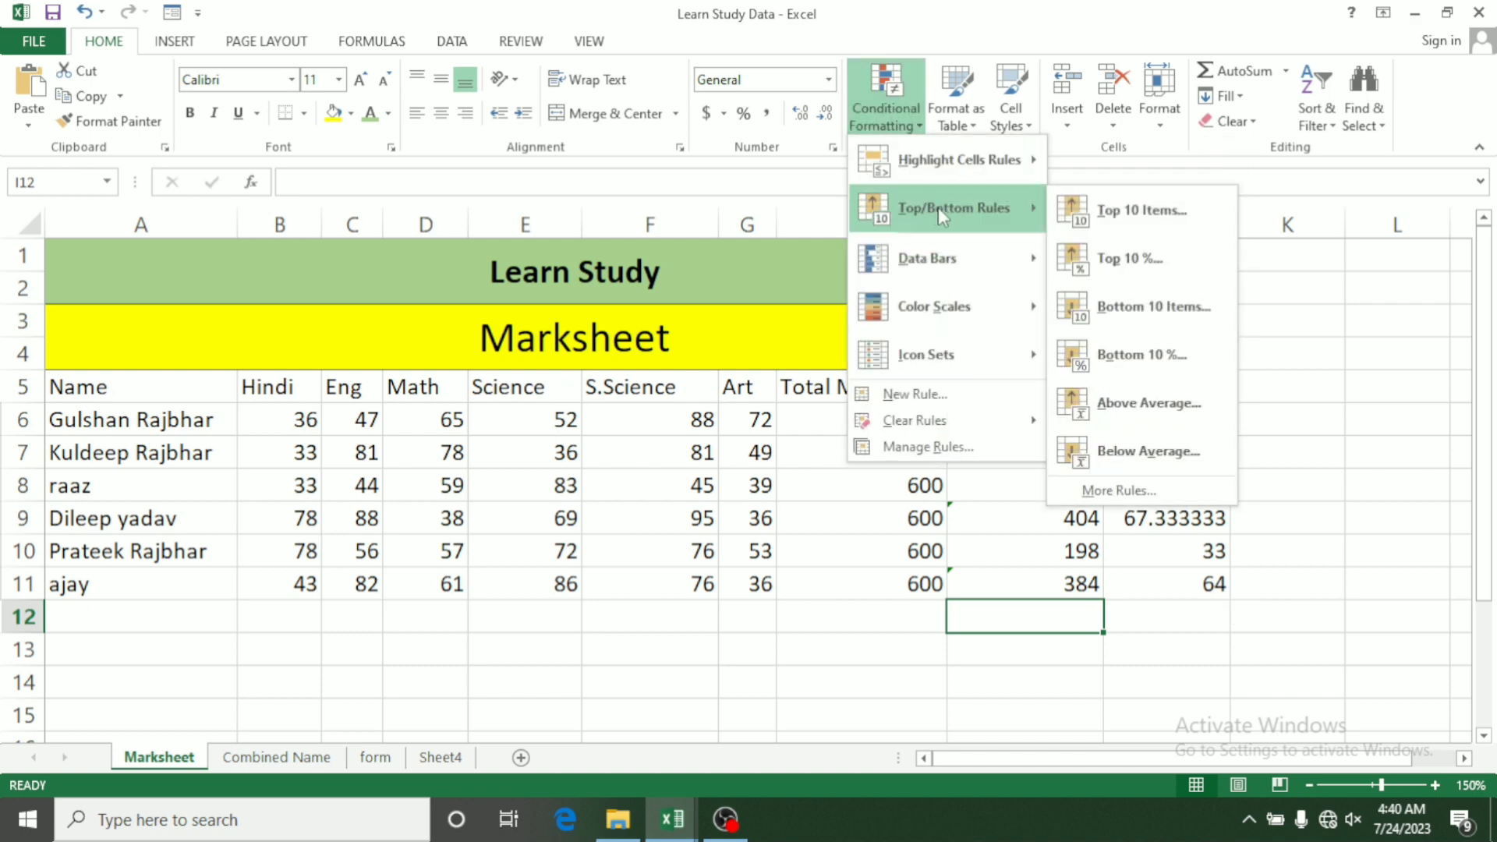
pyautogui.click(1251, 370)
pyautogui.click(1179, 421)
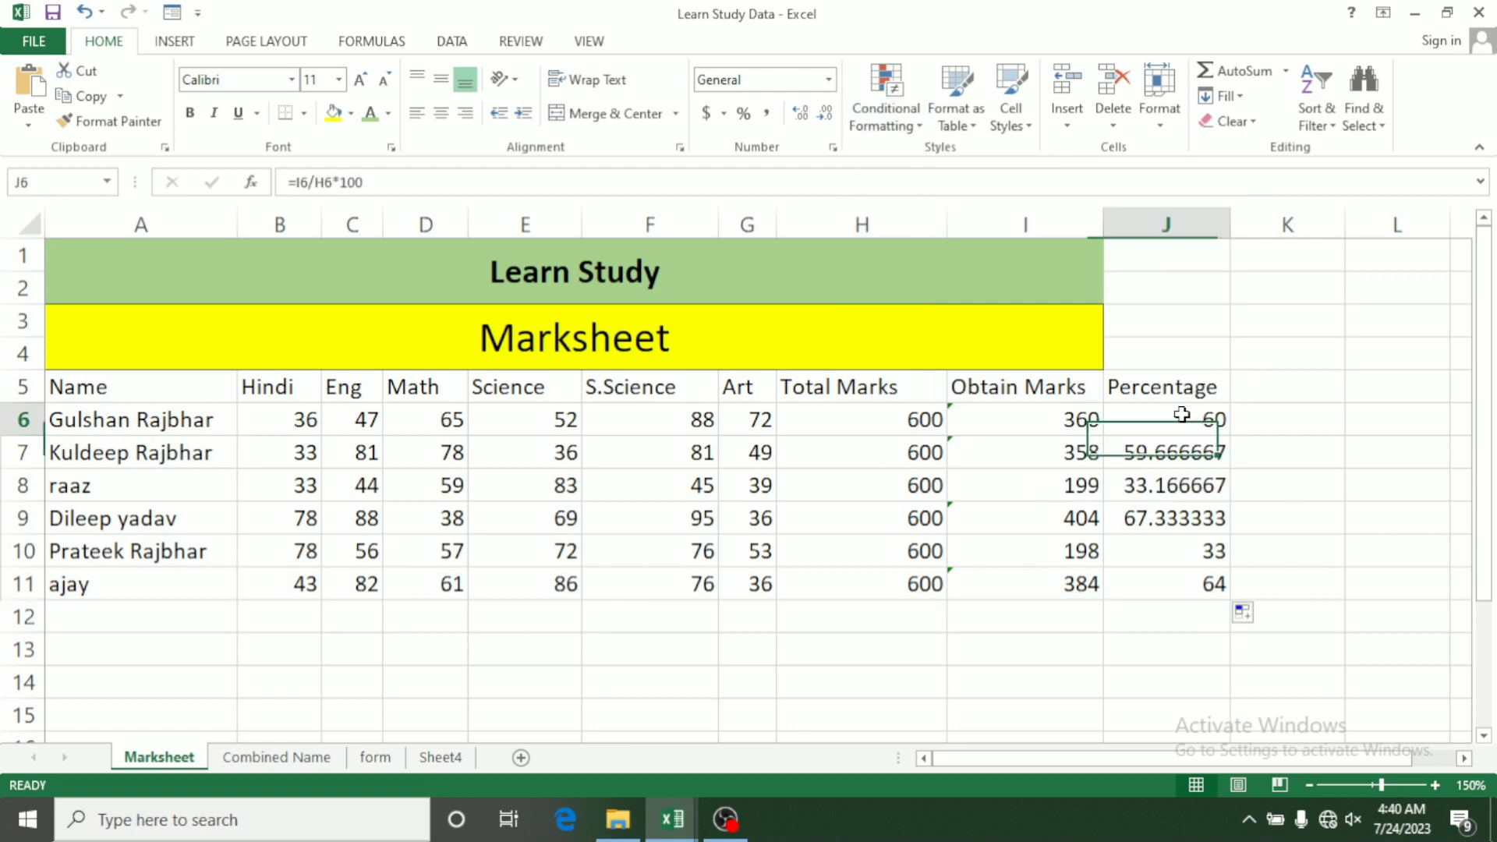
pyautogui.click(1181, 493)
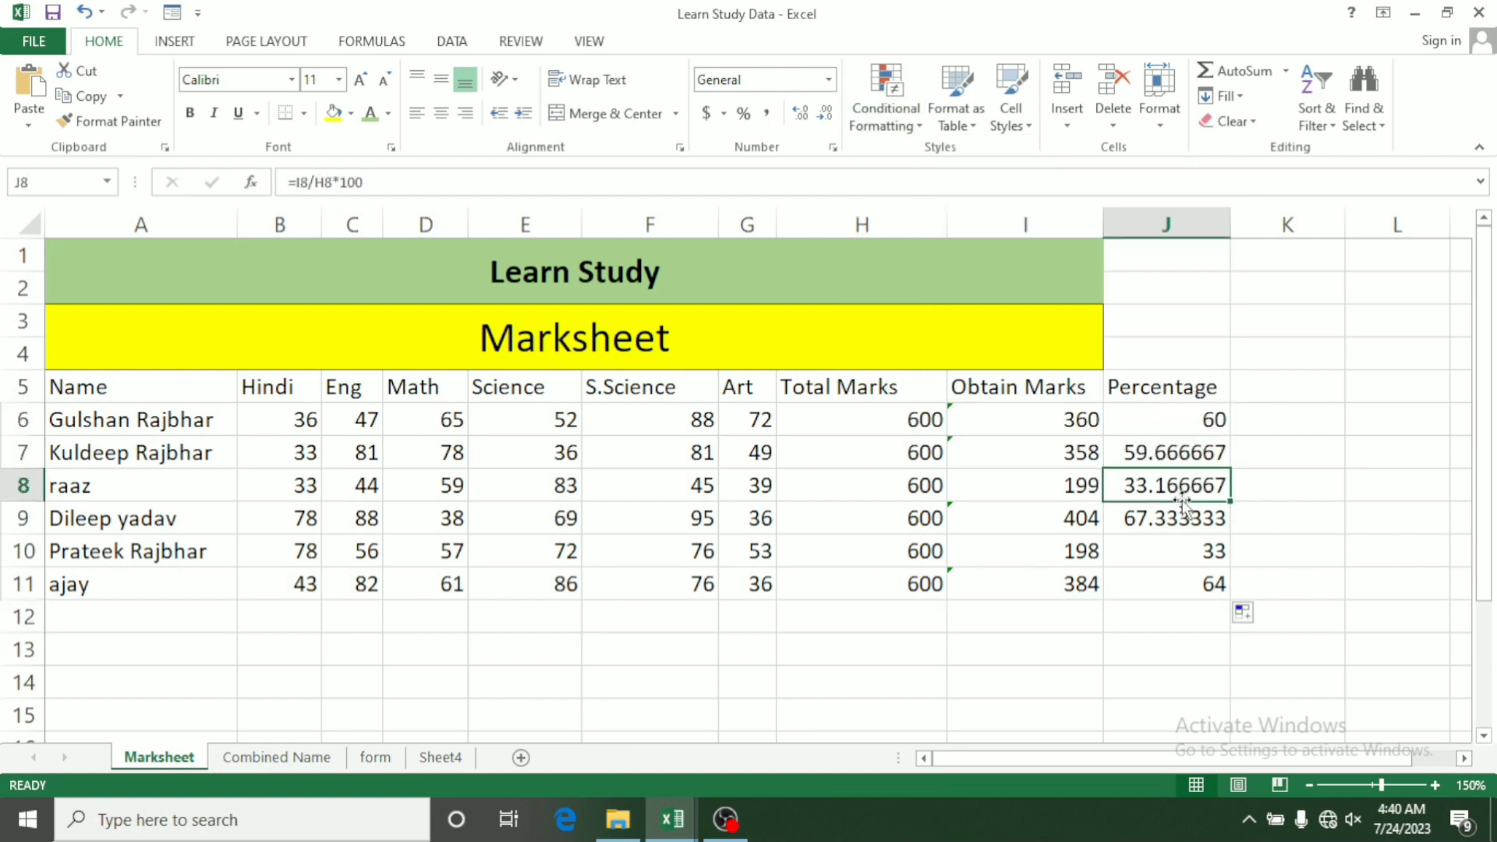
pyautogui.click(1163, 408)
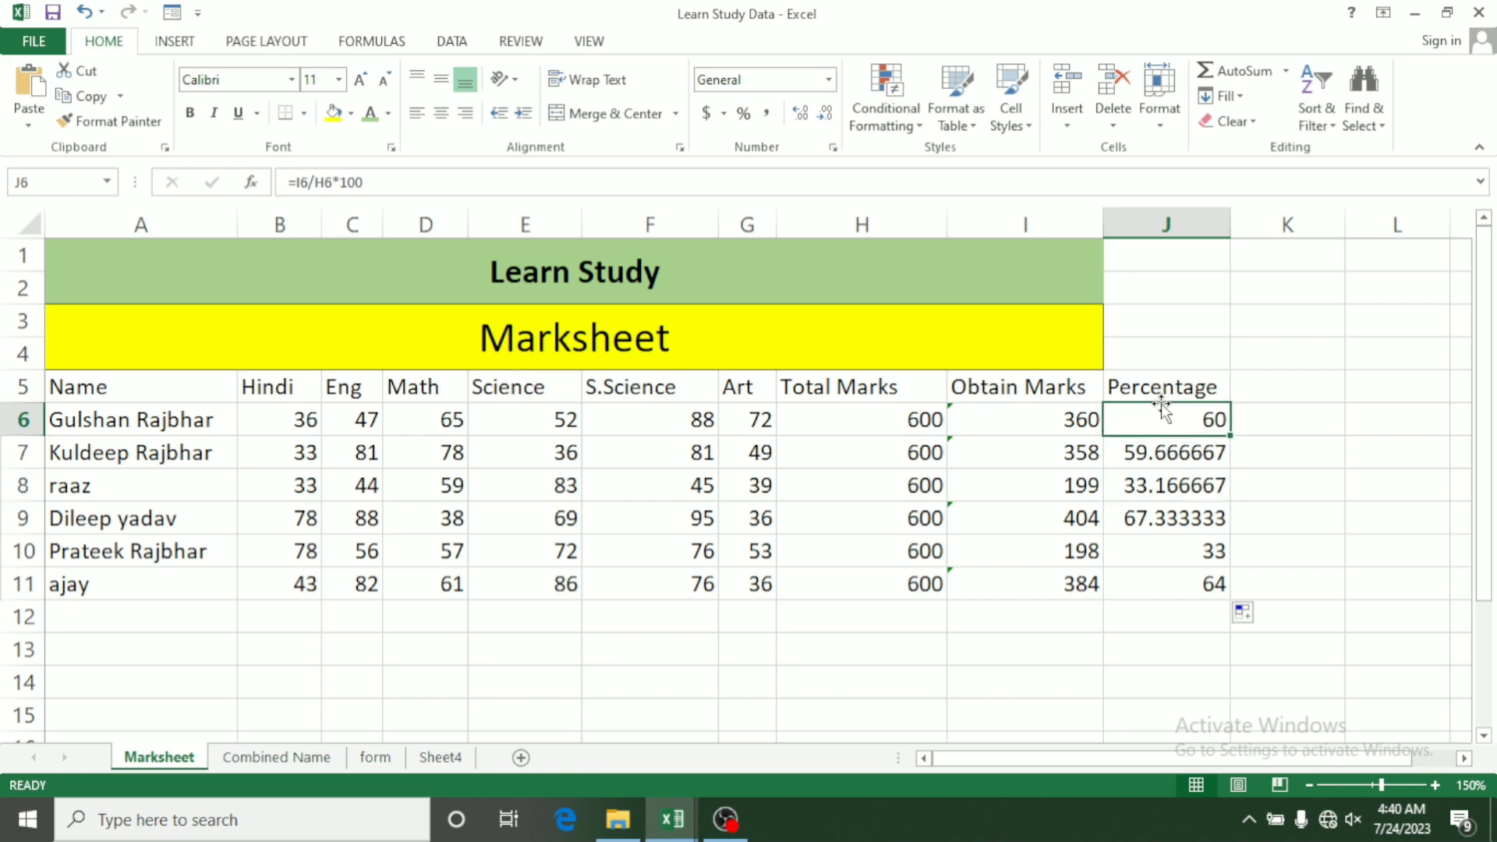
# Apply a Top 10 Items conditional formatting rule to J6:J11 that marks the top 2 with Light Red Fill with Dark Red Text
pyautogui.moveTo(1180, 421); pyautogui.dragTo(1178, 583)
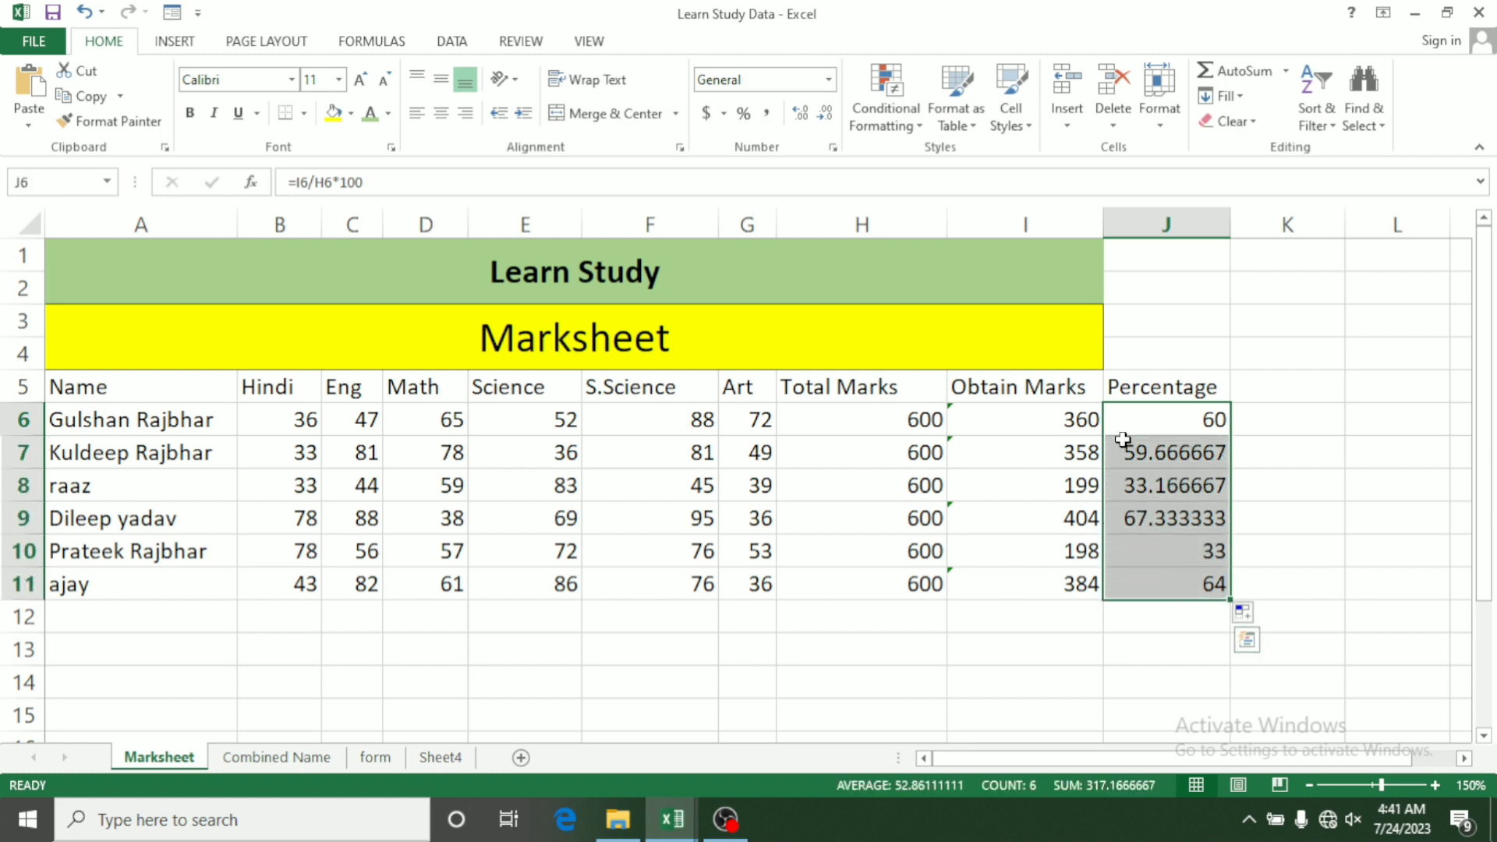
pyautogui.click(907, 128)
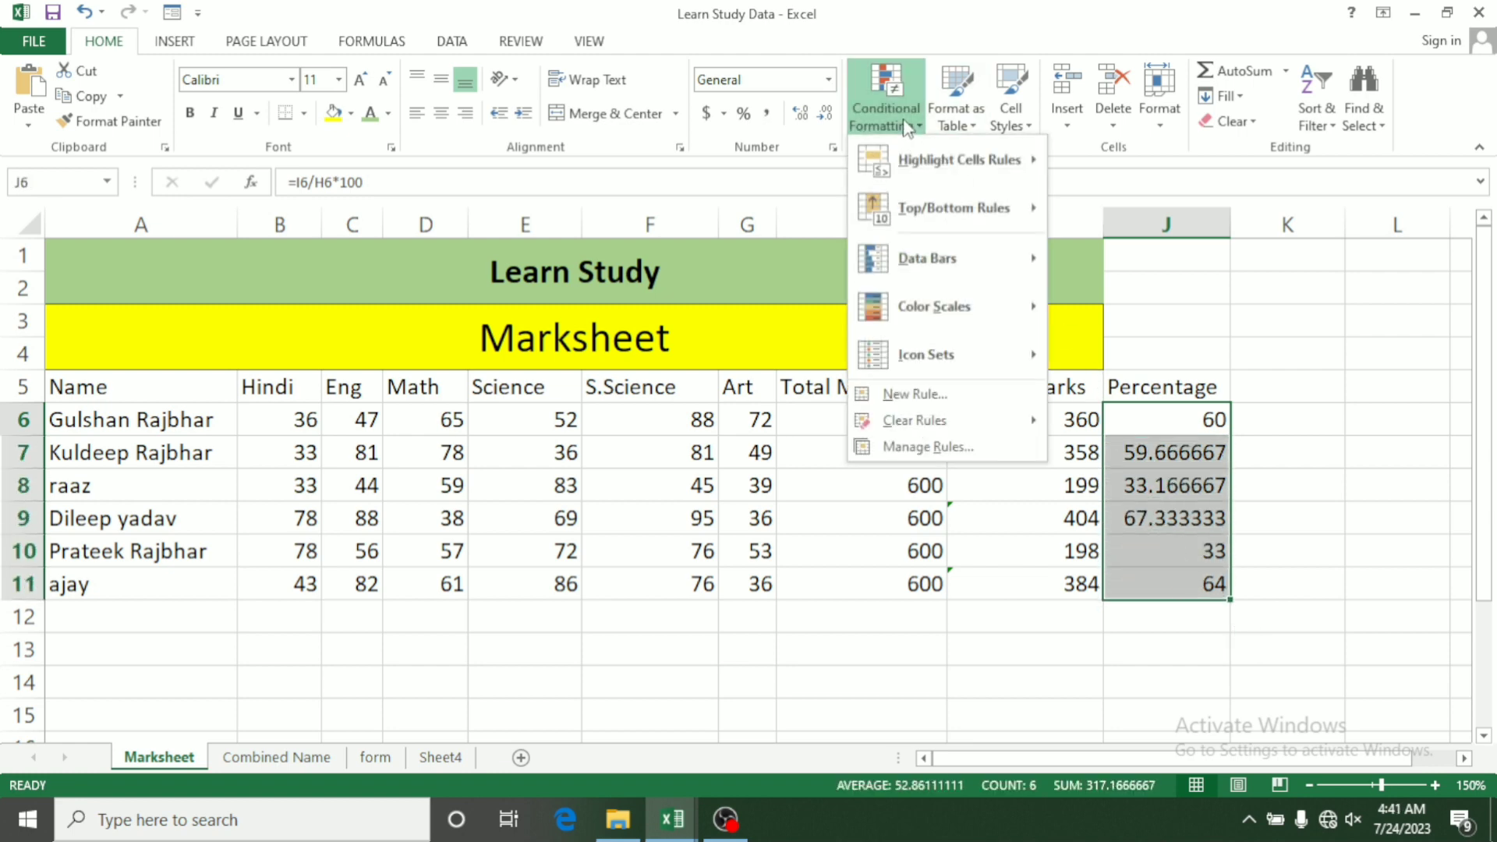
pyautogui.moveTo(941, 212)
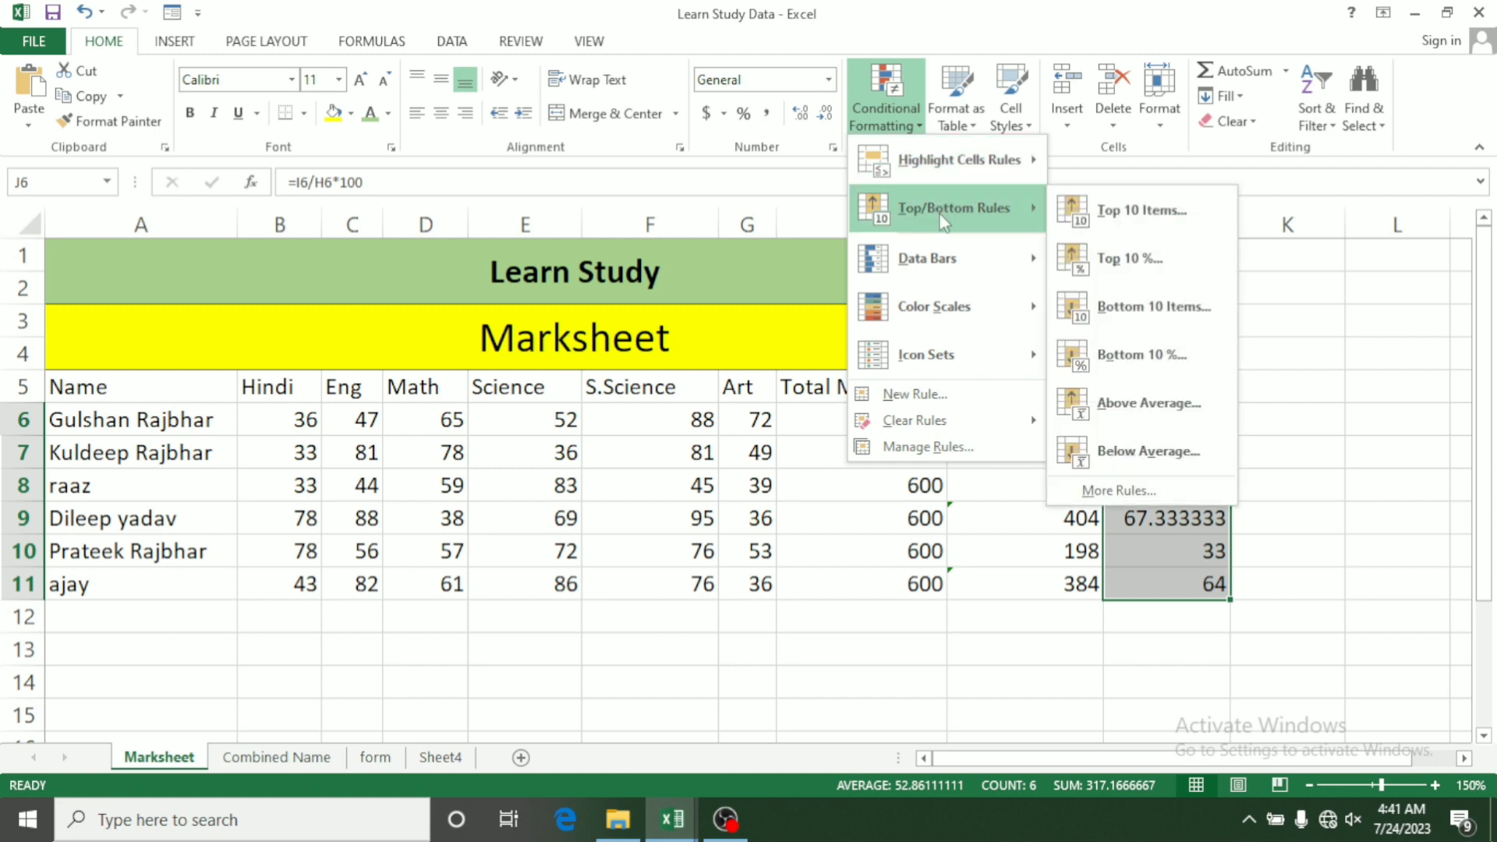
pyautogui.click(1117, 199)
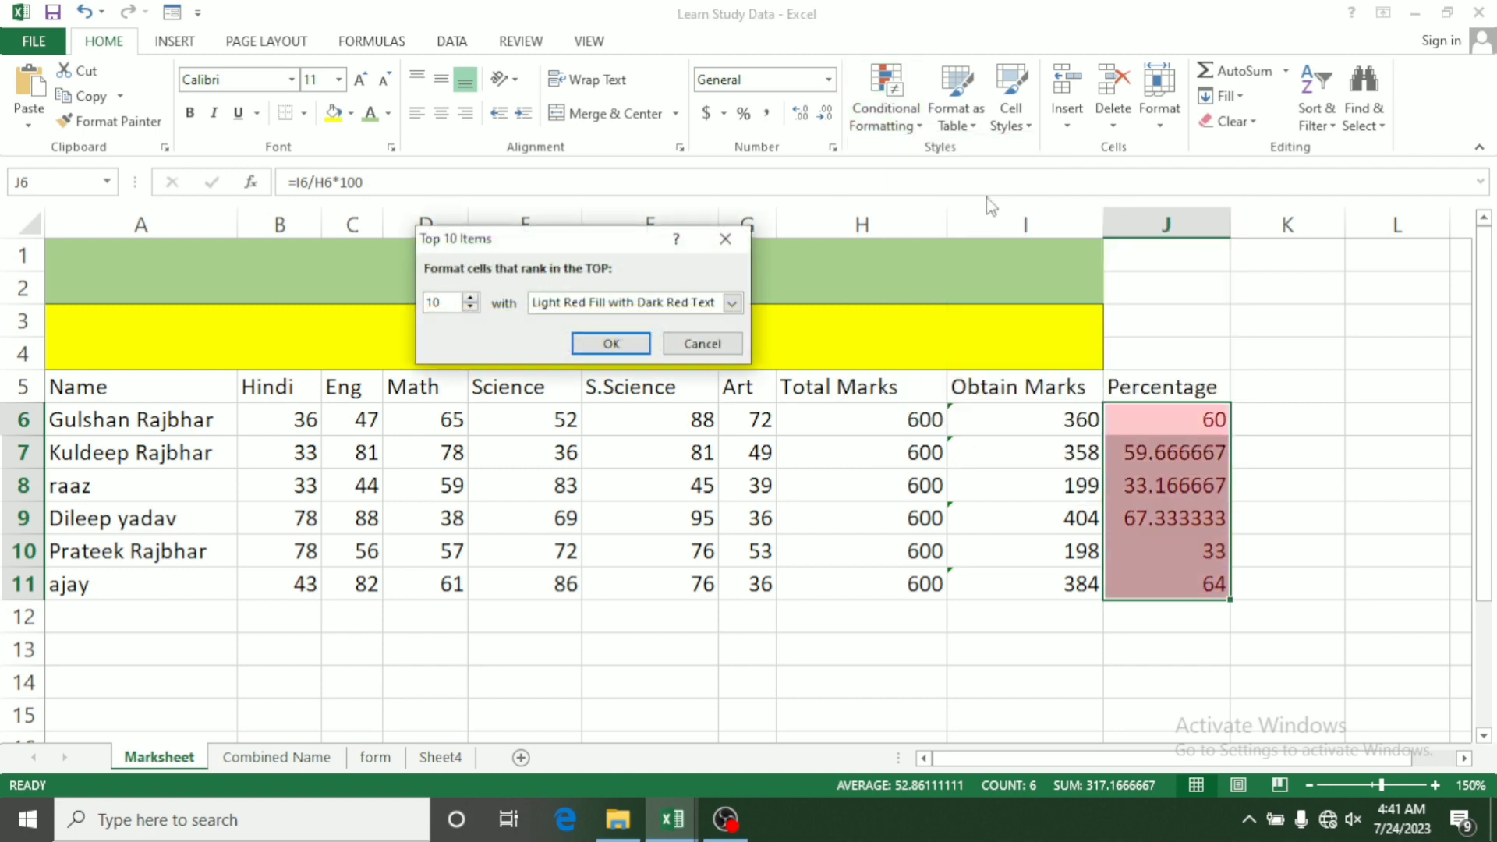
pyautogui.click(470, 307)
pyautogui.click(470, 308)
pyautogui.click(470, 308)
pyautogui.click(471, 308)
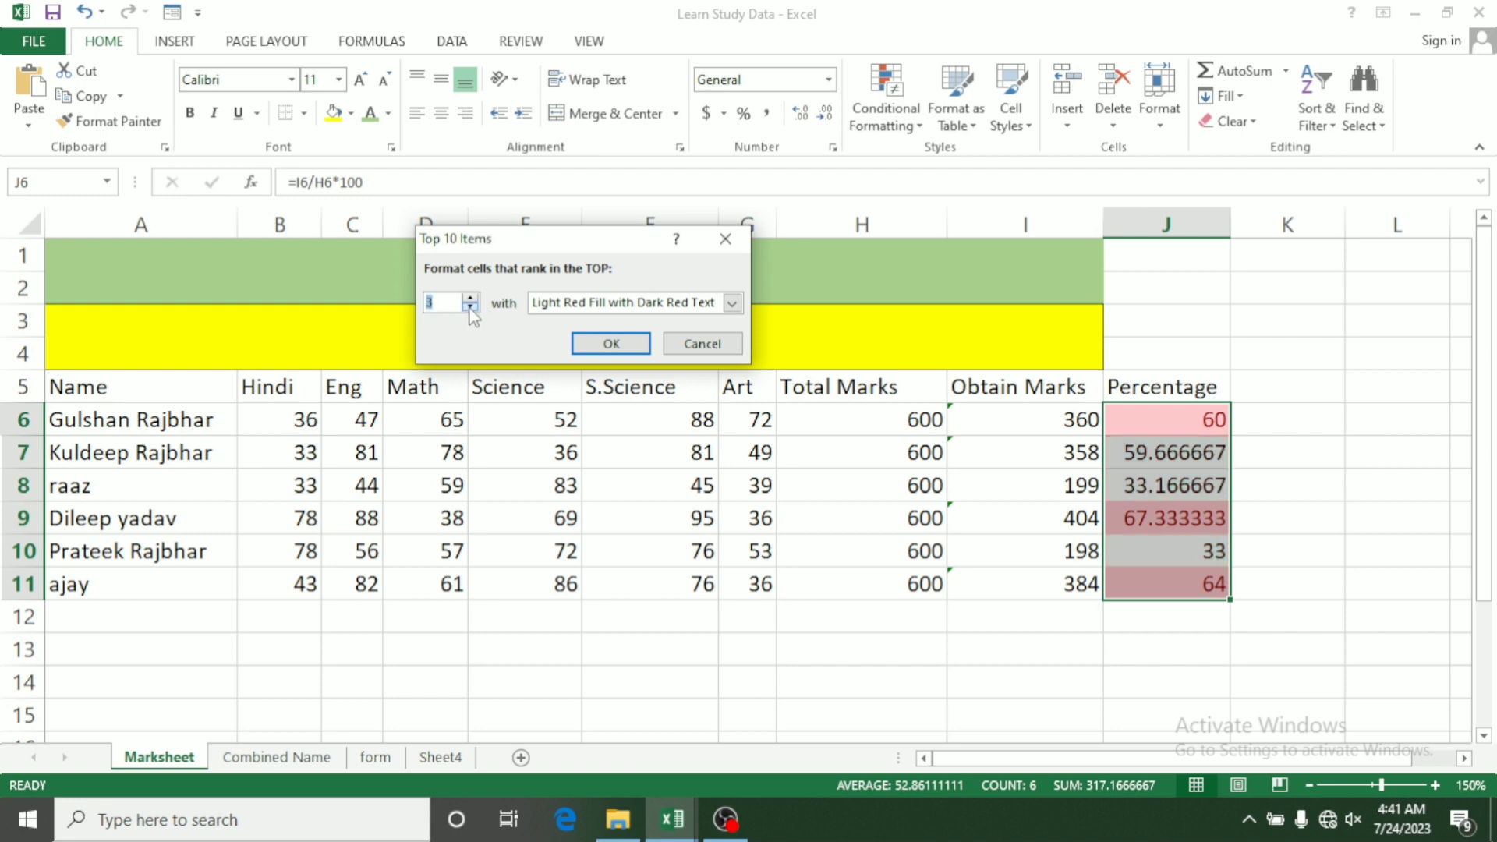
pyautogui.click(470, 307)
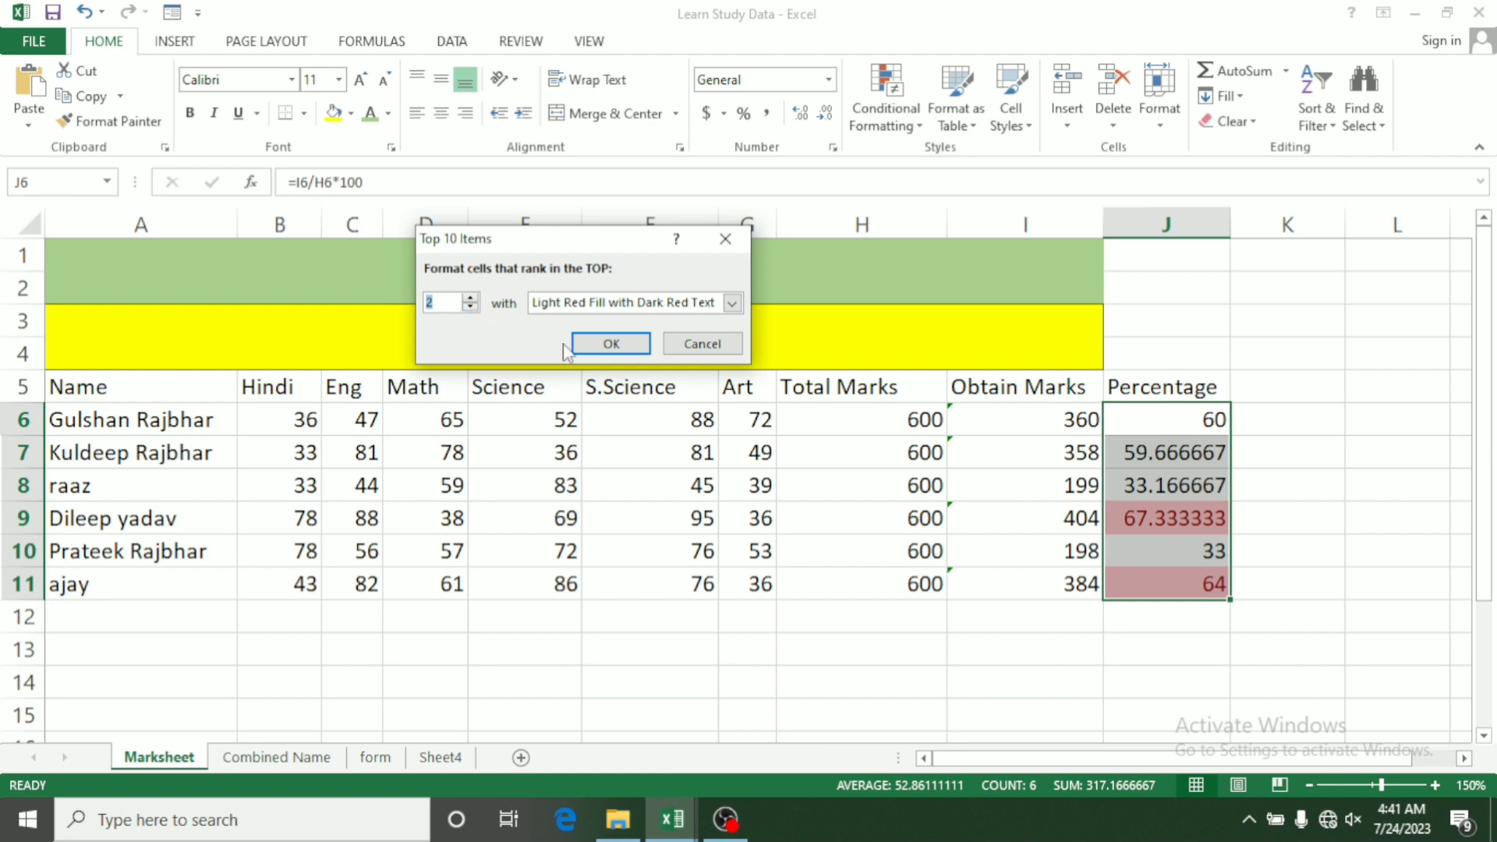
pyautogui.click(611, 344)
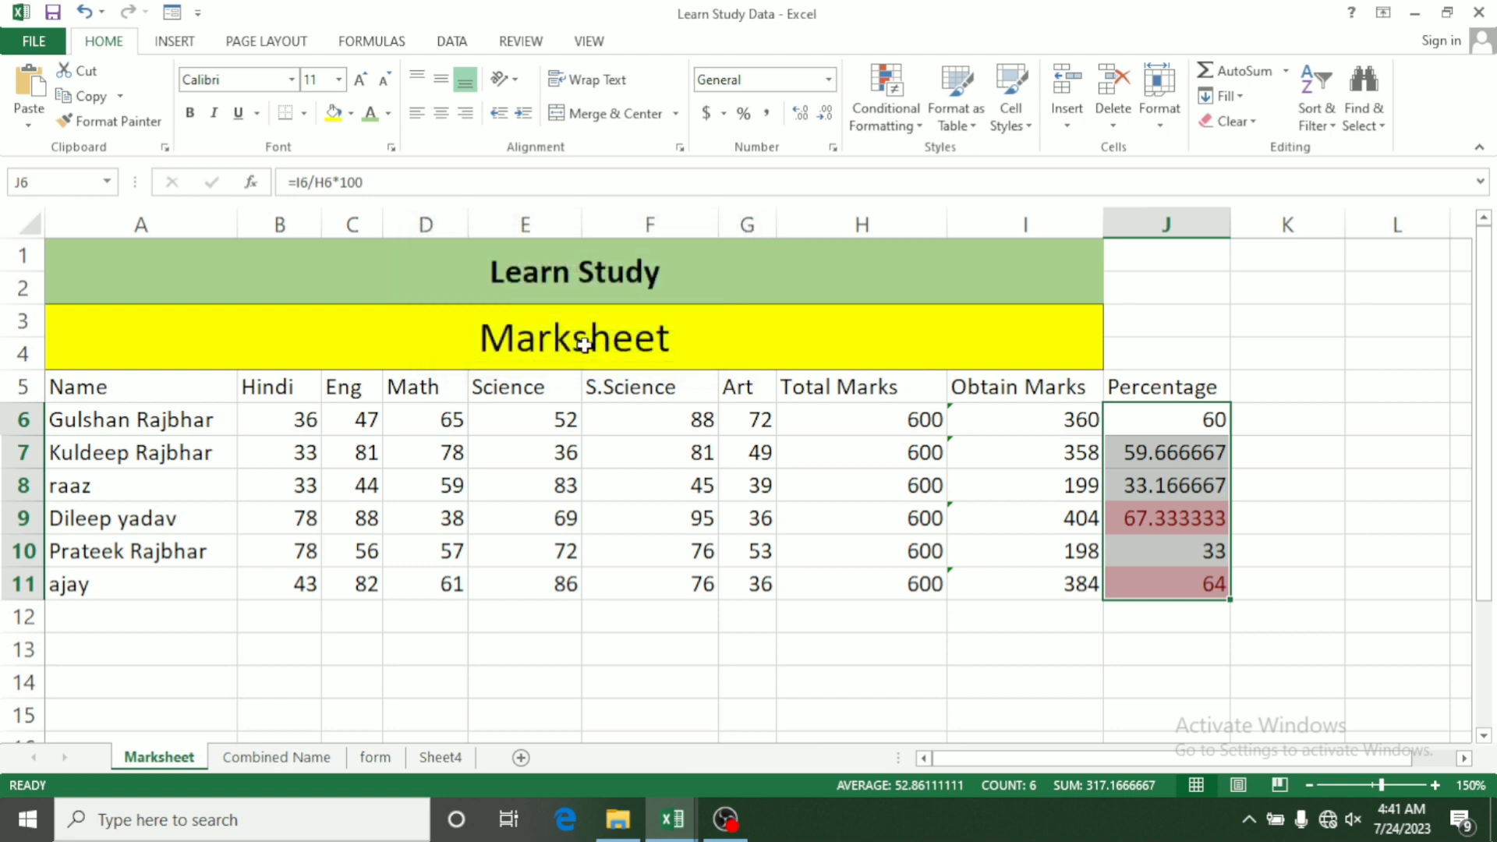
pyautogui.click(850, 406)
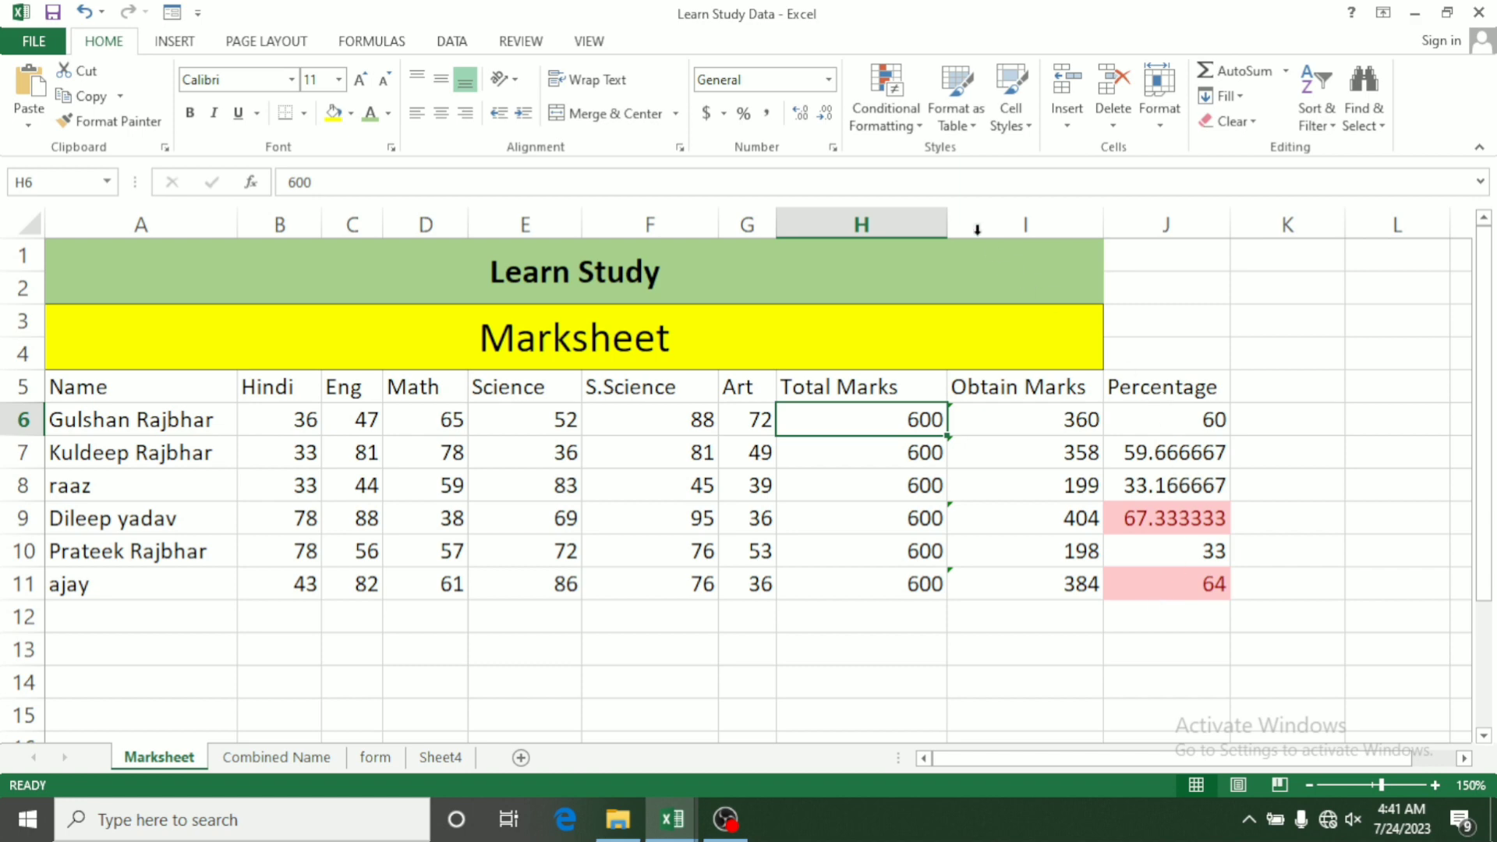
pyautogui.click(886, 102)
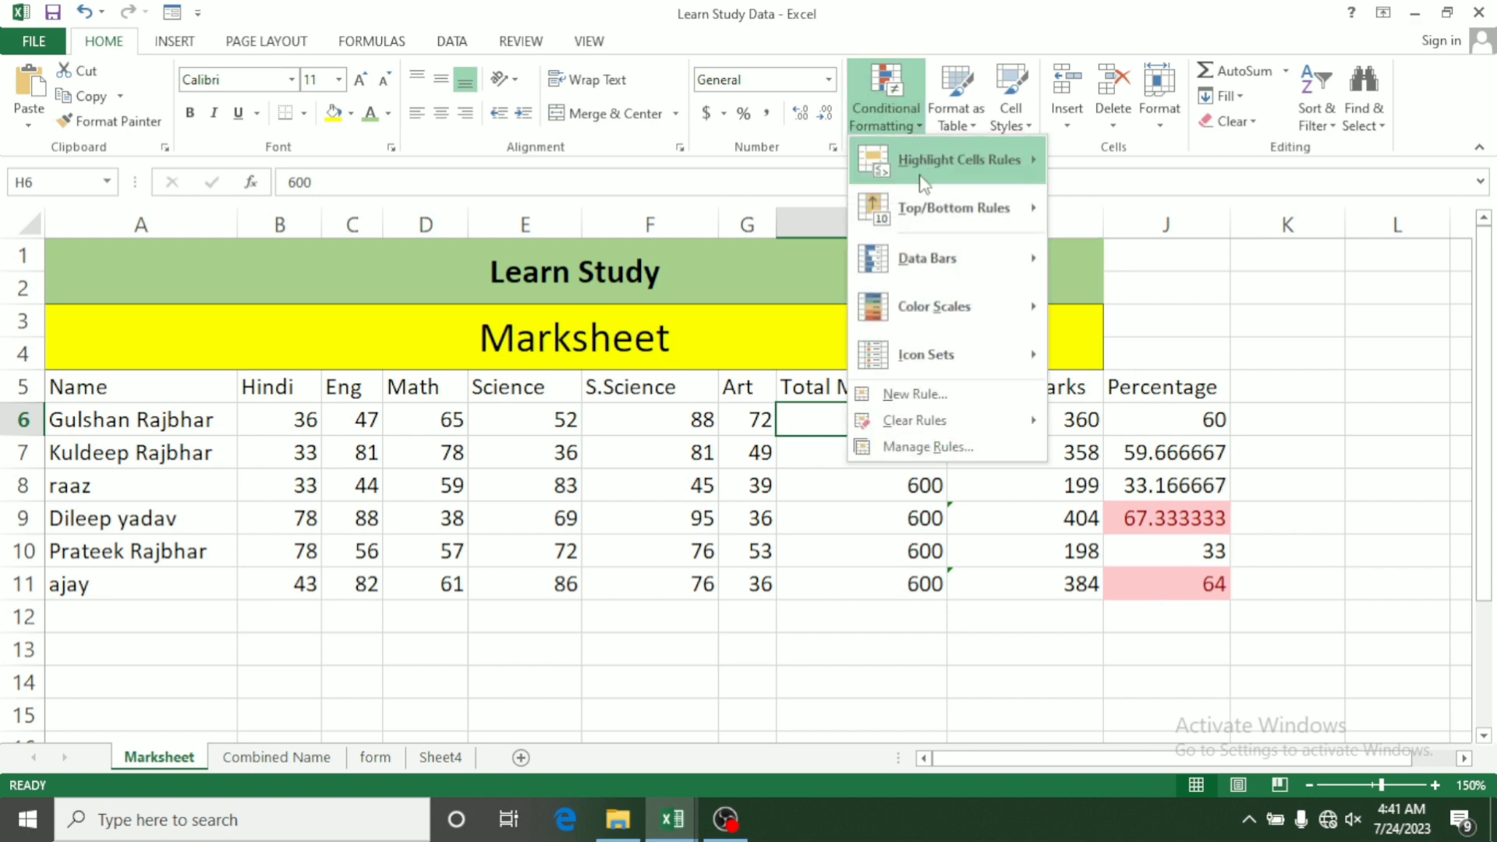
pyautogui.moveTo(930, 207)
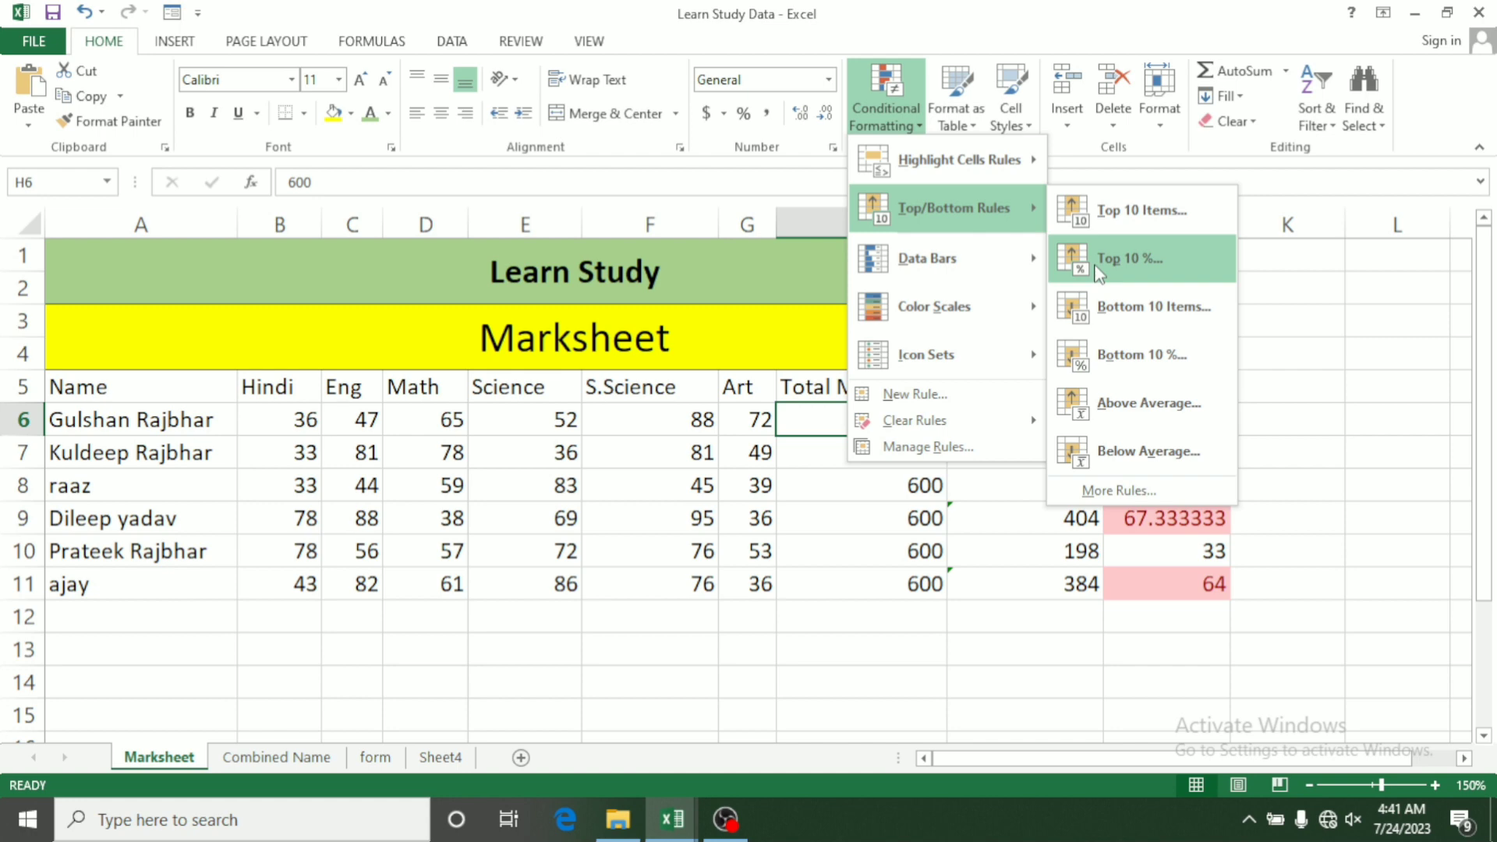
pyautogui.click(1133, 264)
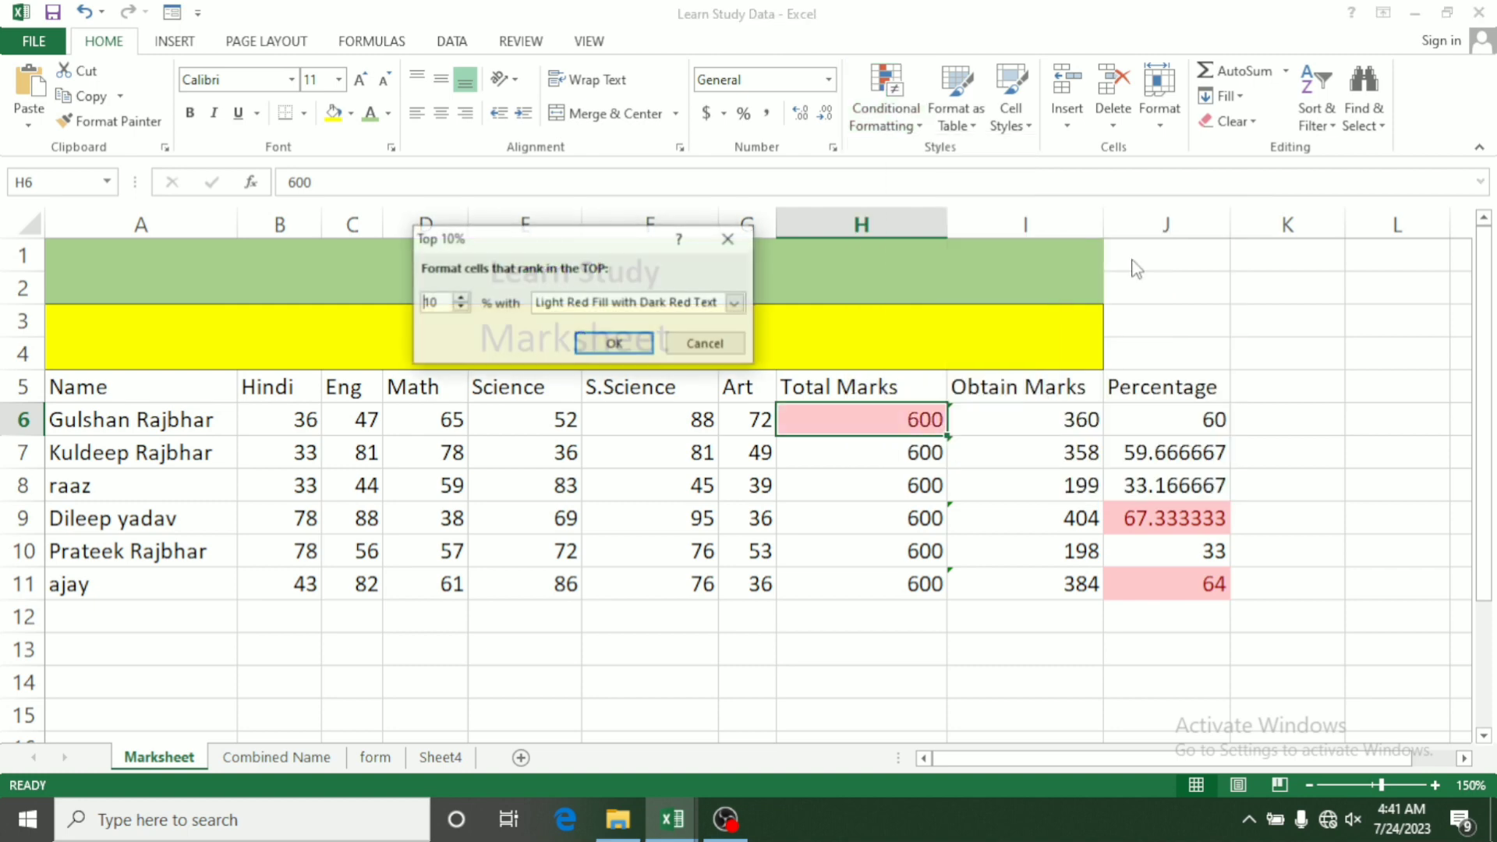
pyautogui.press('Delete')
pyautogui.press('Delete')
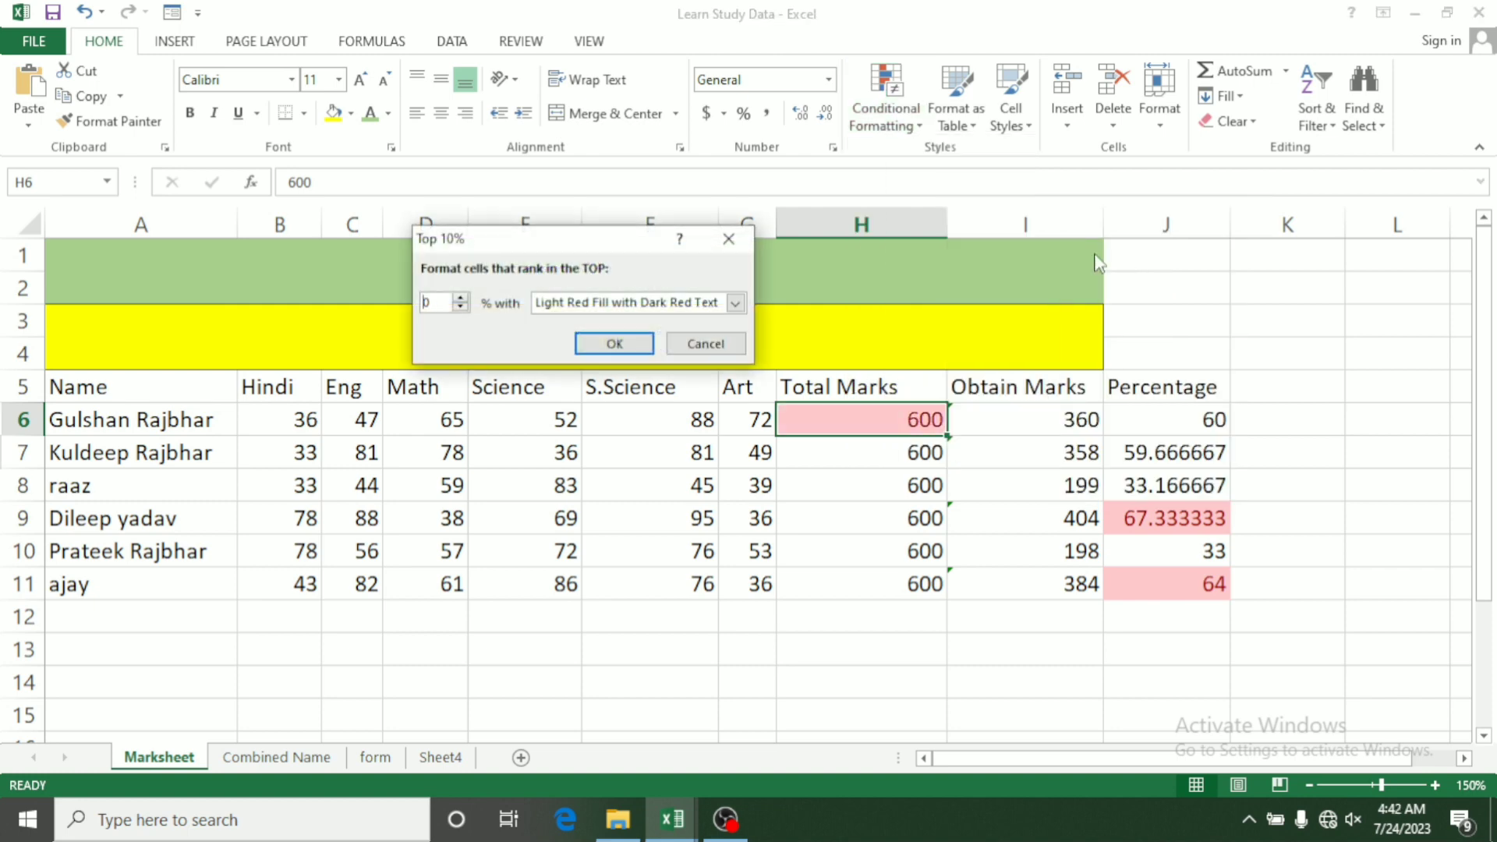
pyautogui.click(728, 239)
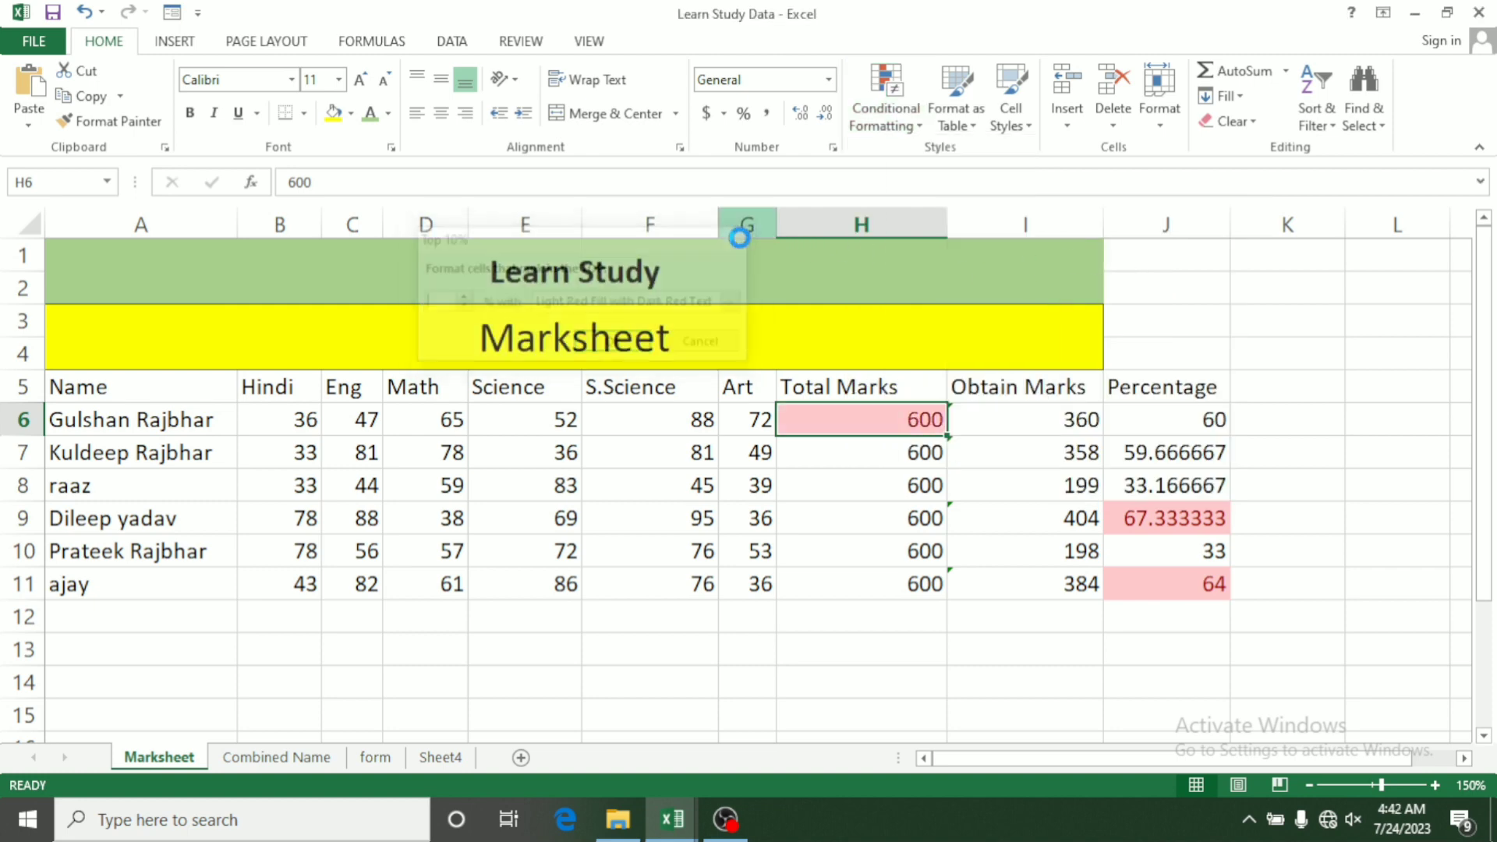
# Clear the first student's Total Marks value in cell H6
pyautogui.press('Delete')
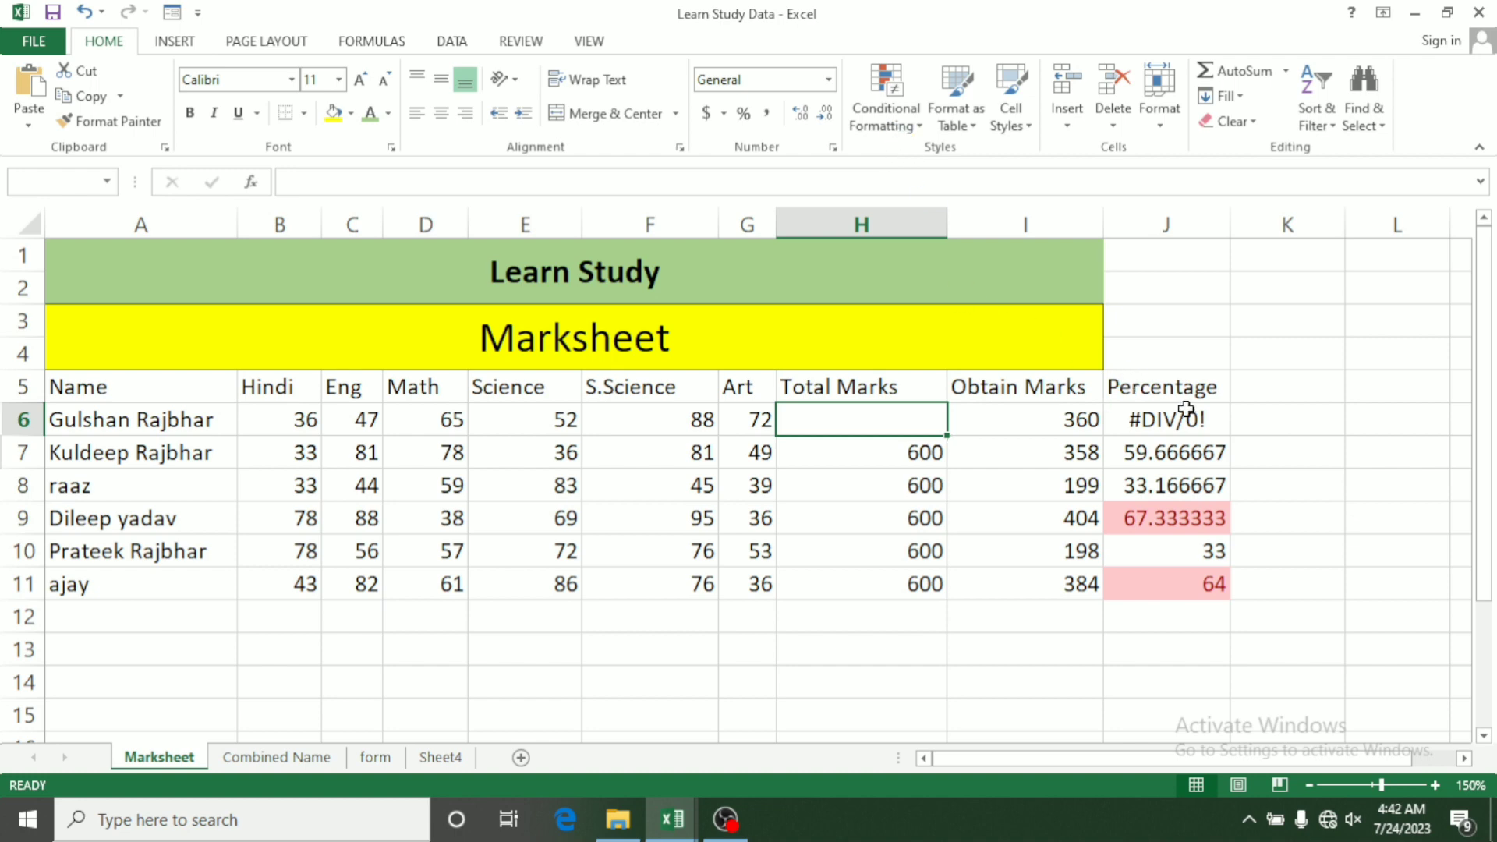
pyautogui.click(1400, 542)
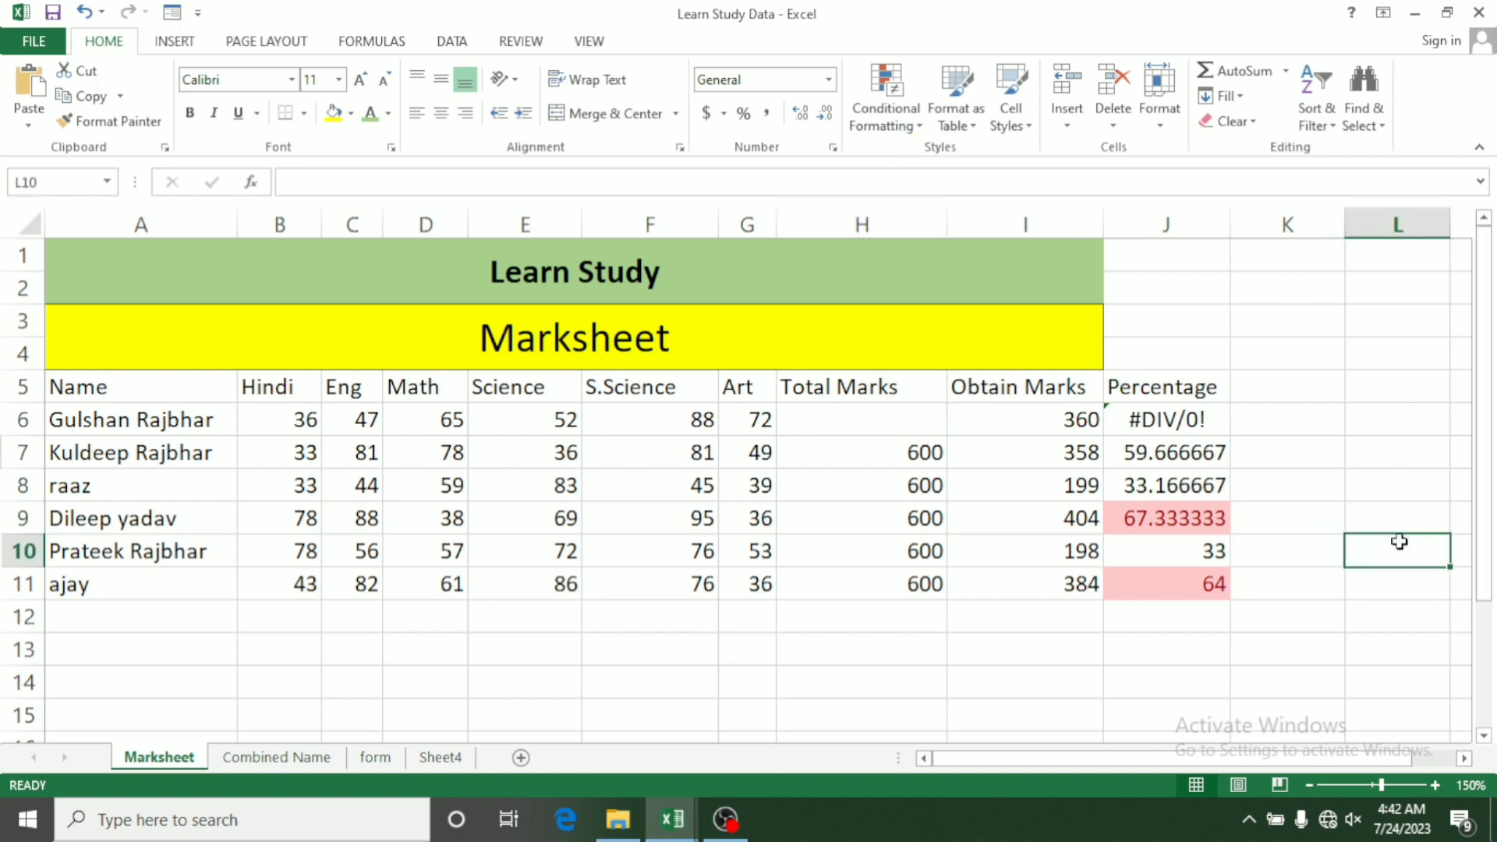
pyautogui.press('Right')
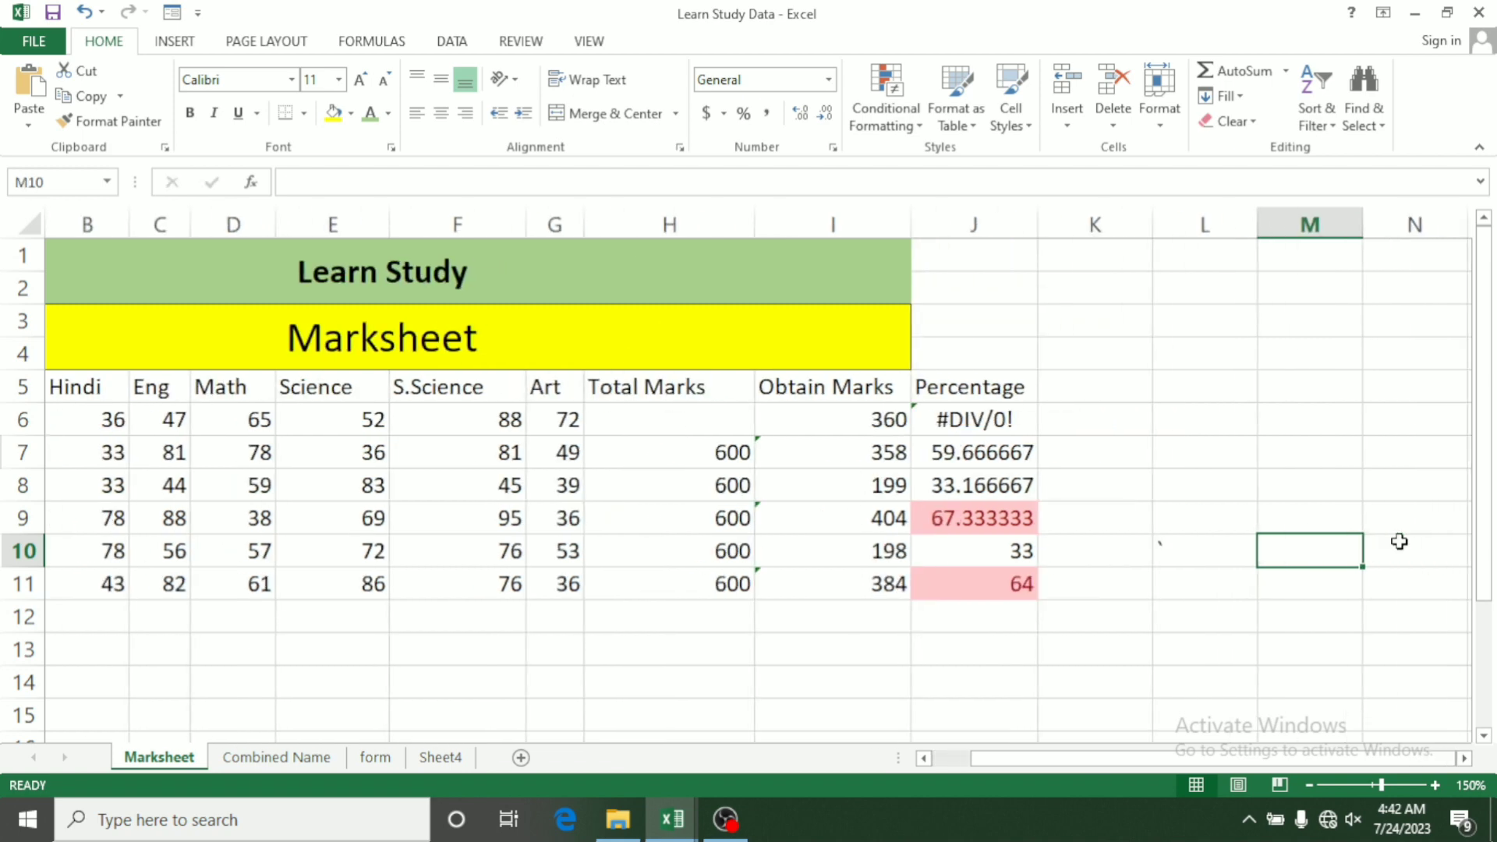
pyautogui.click(1006, 427)
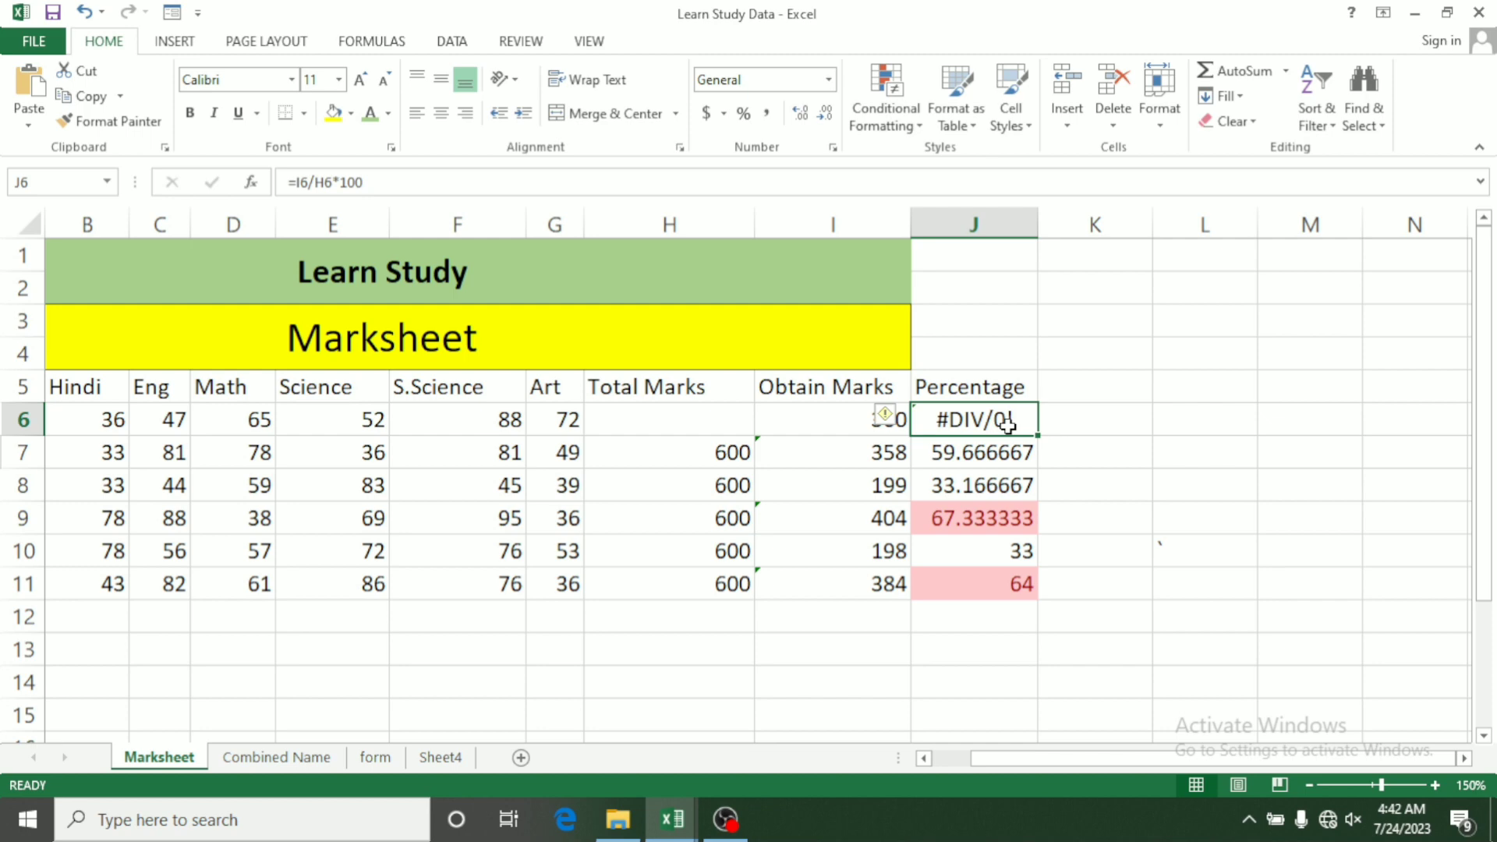
pyautogui.hotkey('ctrl', 'z')
pyautogui.hotkey('ctrl', 'z')
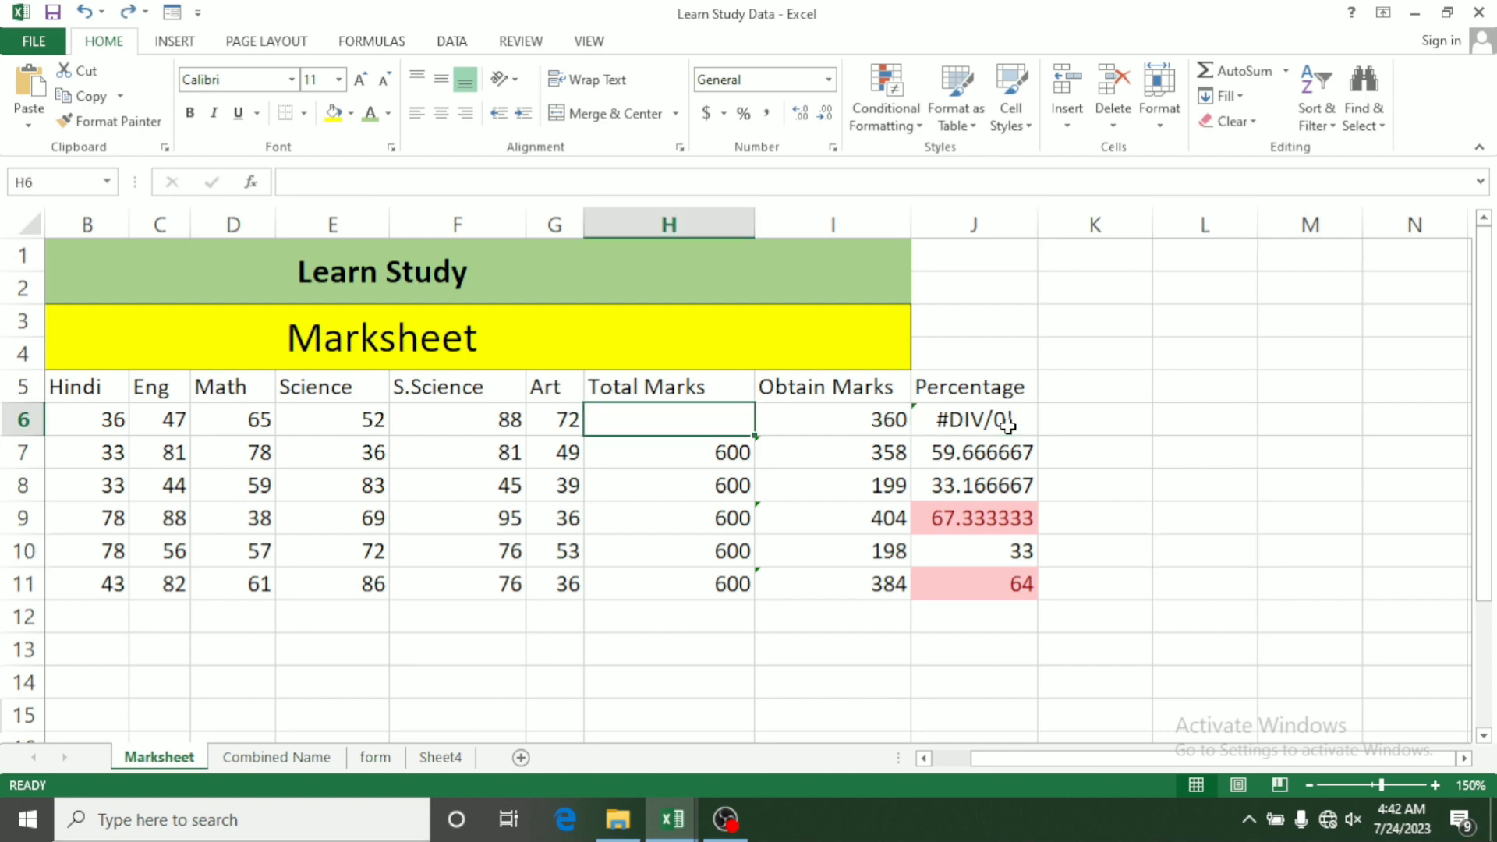
pyautogui.press('BackSpace')
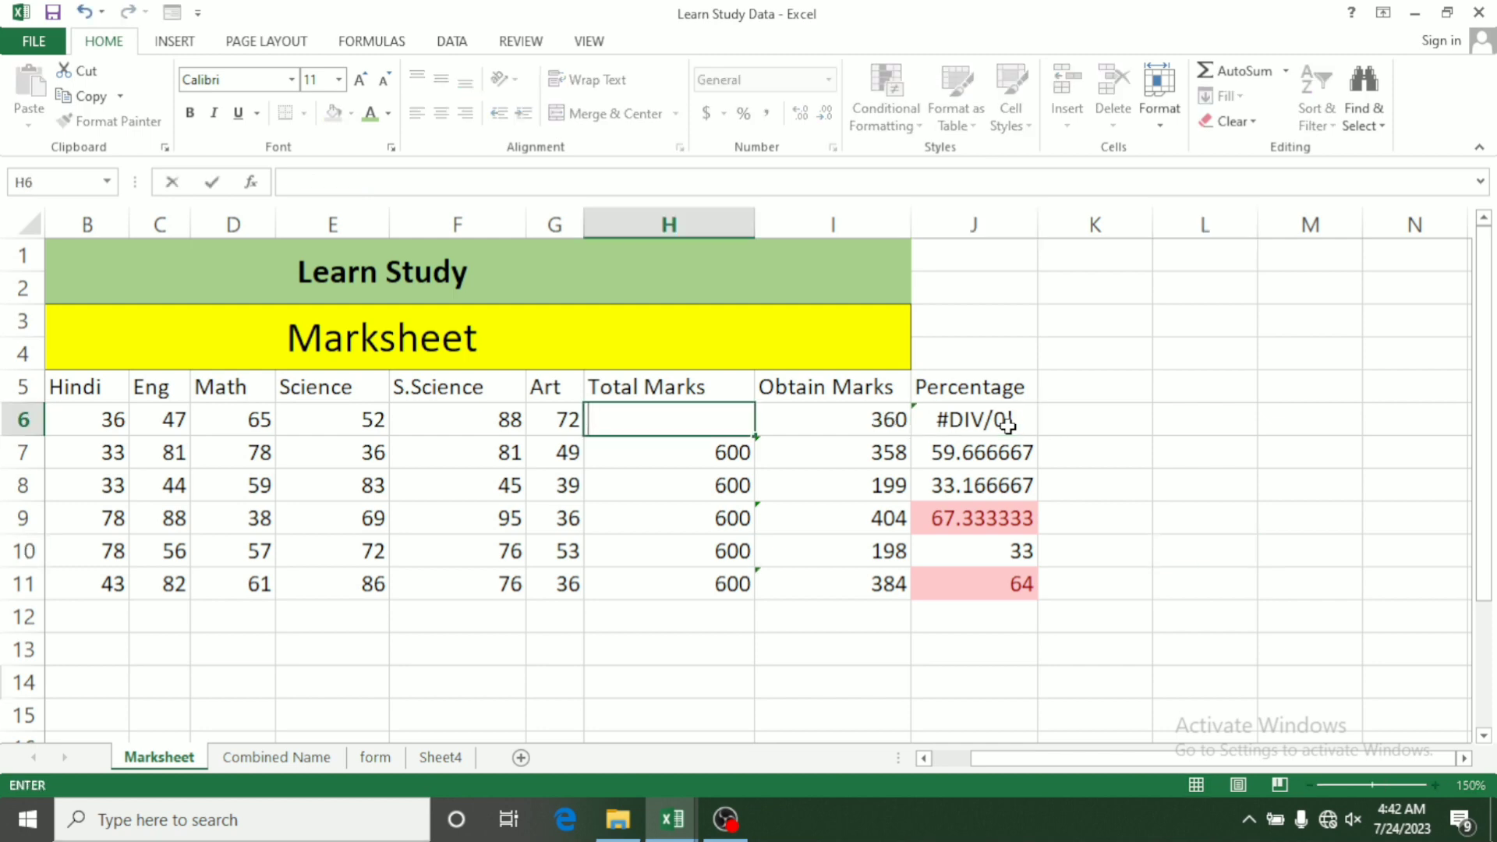
pyautogui.click(1201, 440)
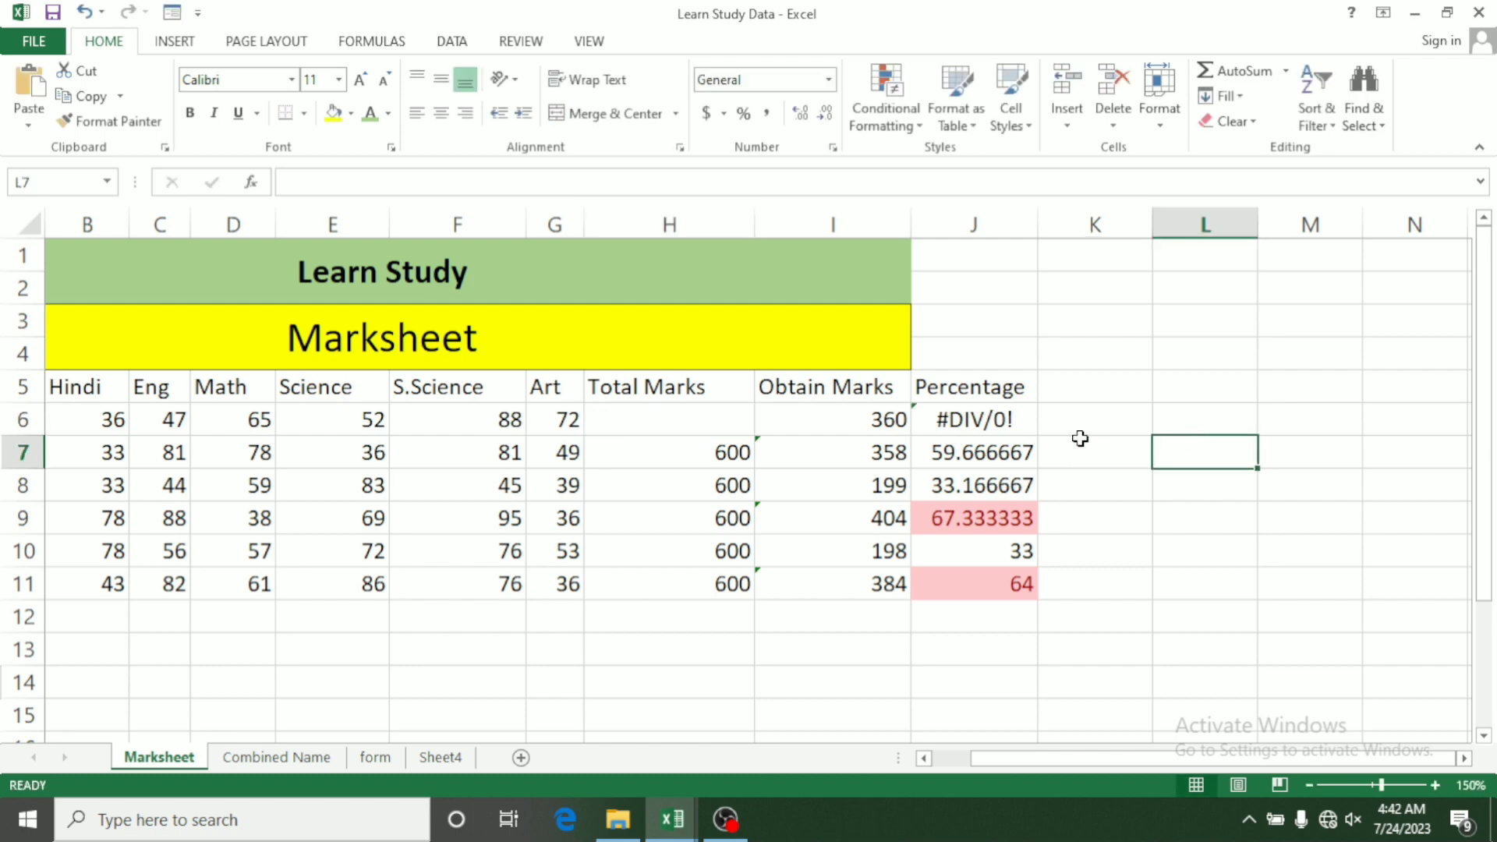
# Clear the first student's percentage formula in cell J6
pyautogui.click(1007, 429)
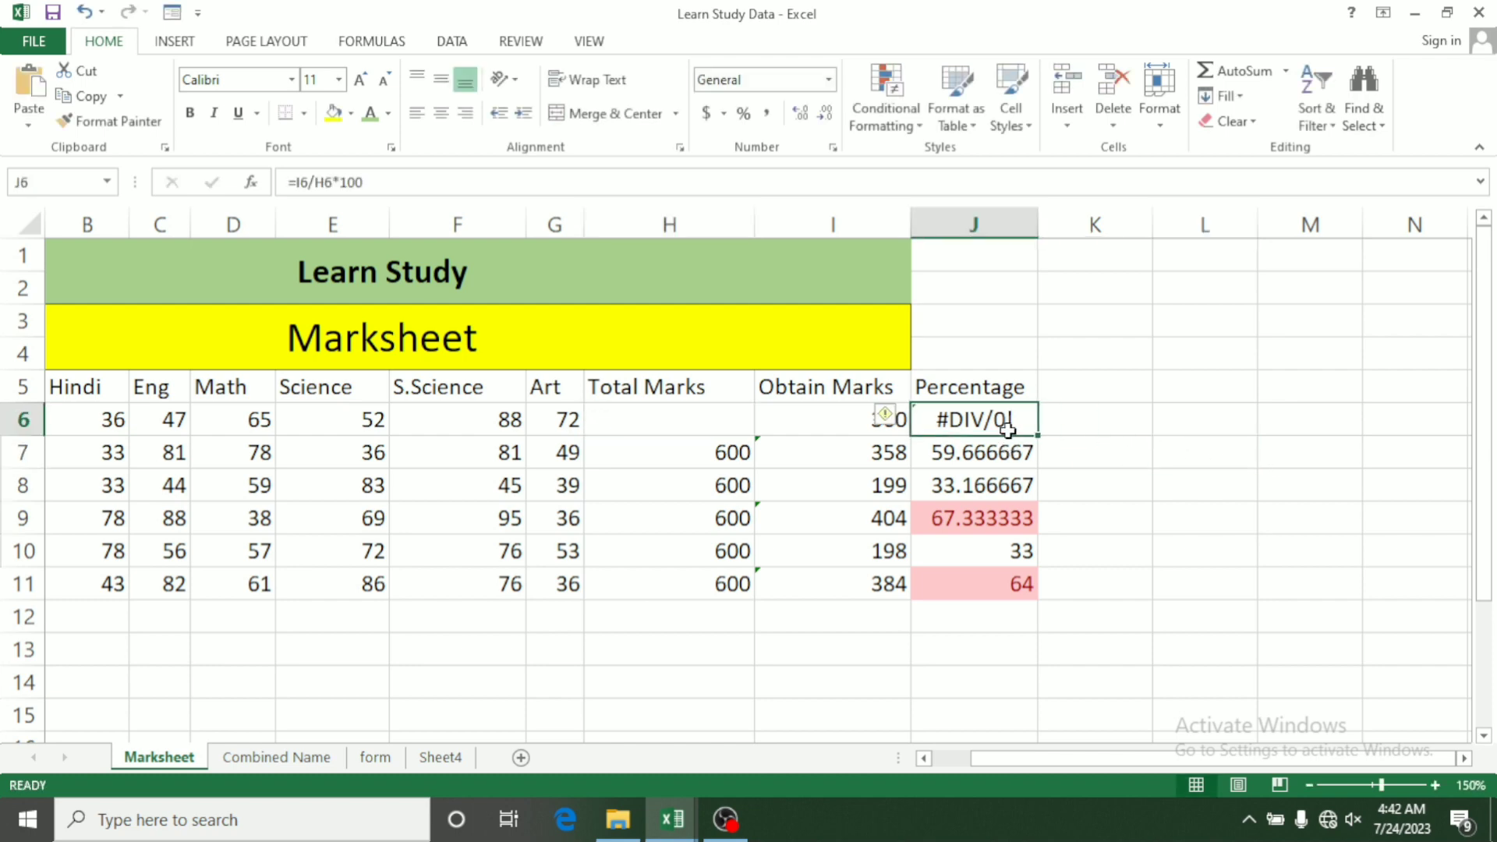
pyautogui.press('Delete')
pyautogui.click(1045, 460)
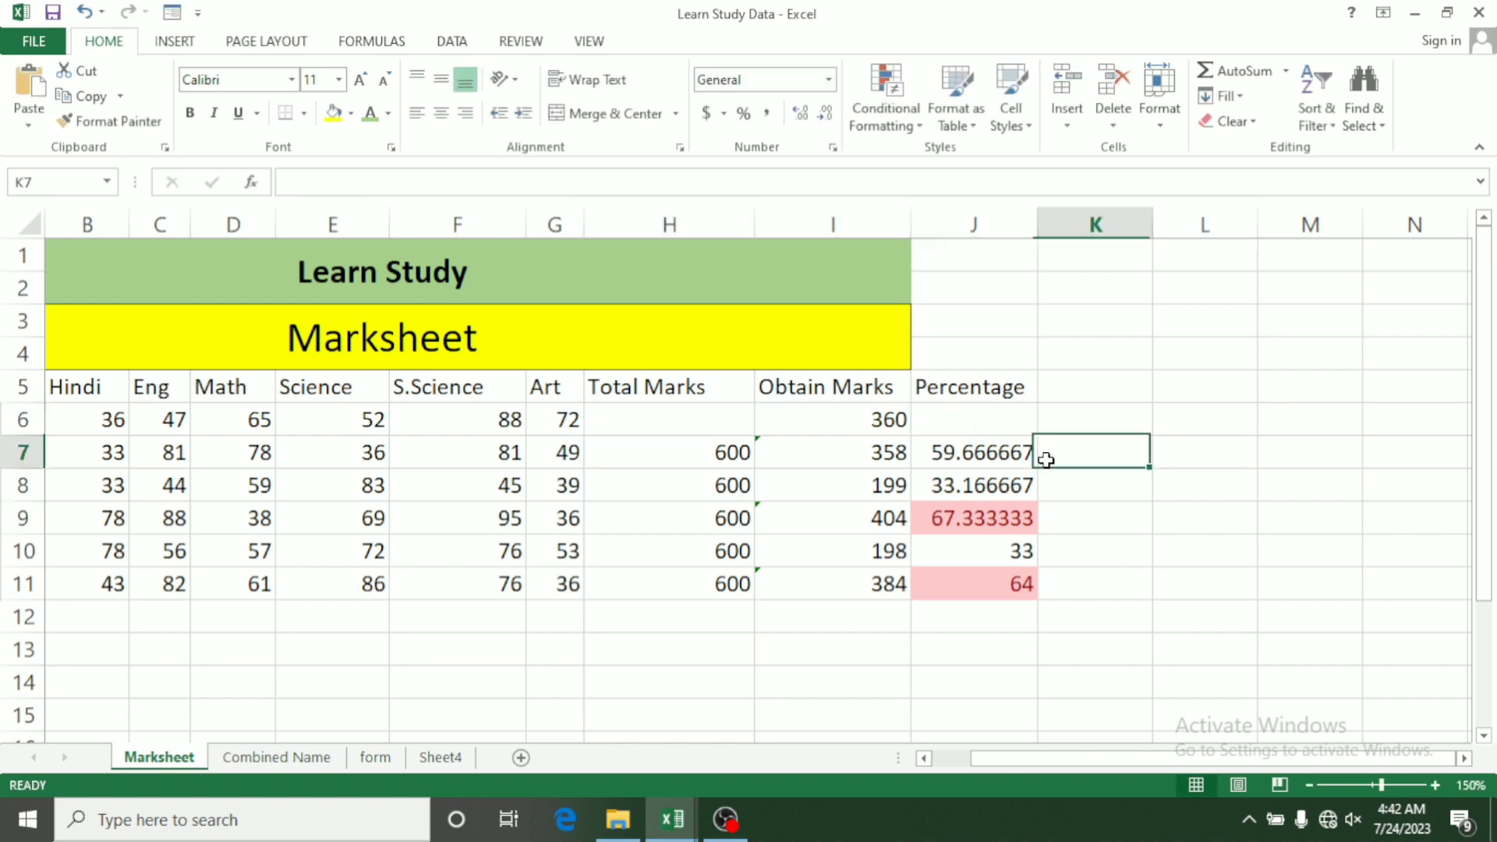
pyautogui.click(893, 127)
pyautogui.moveTo(921, 260)
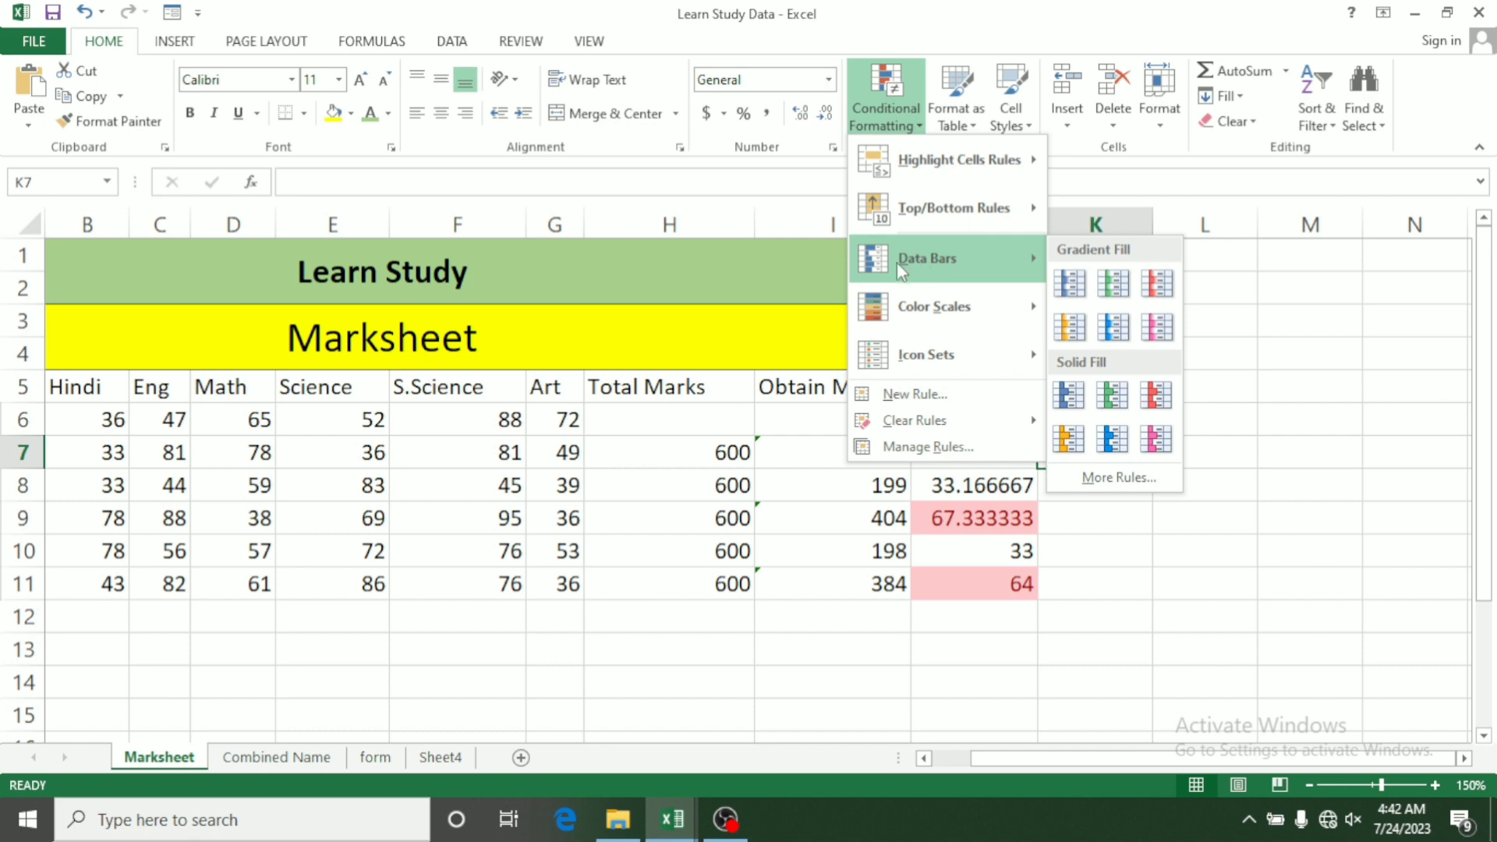
pyautogui.click(375, 480)
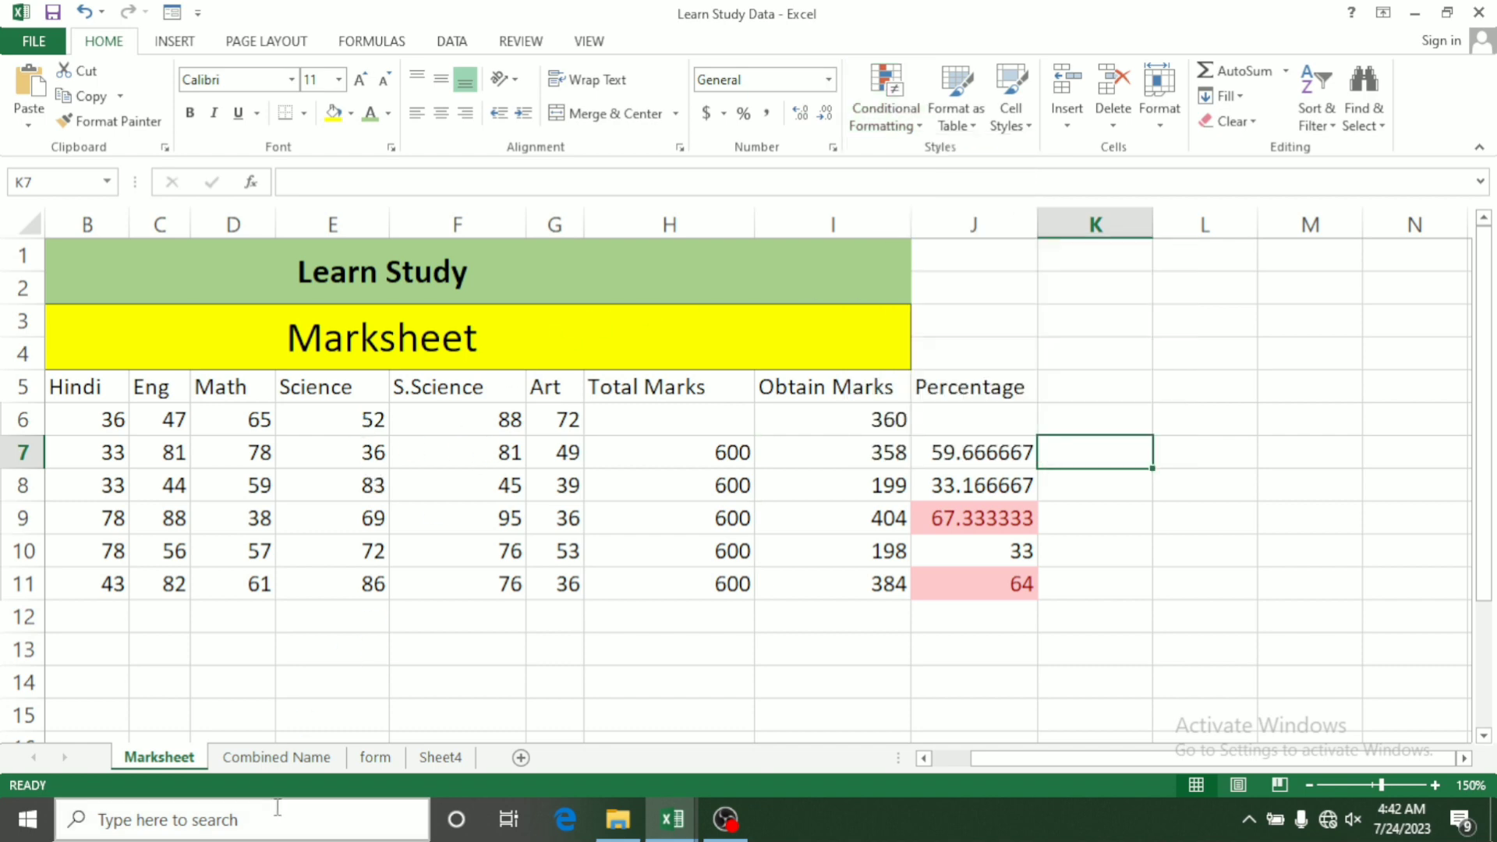
pyautogui.click(320, 719)
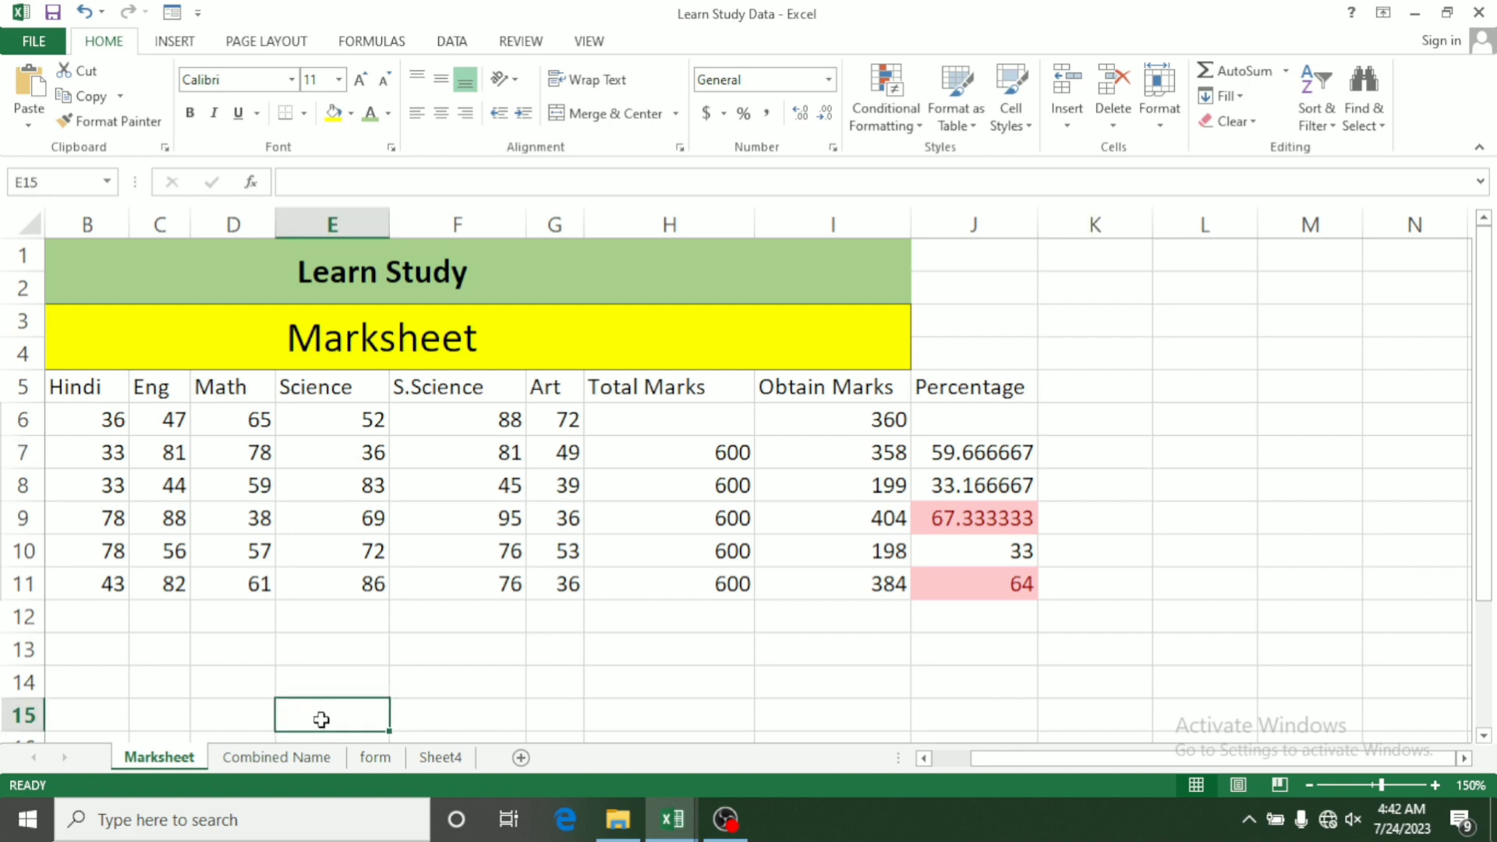
pyautogui.click(378, 679)
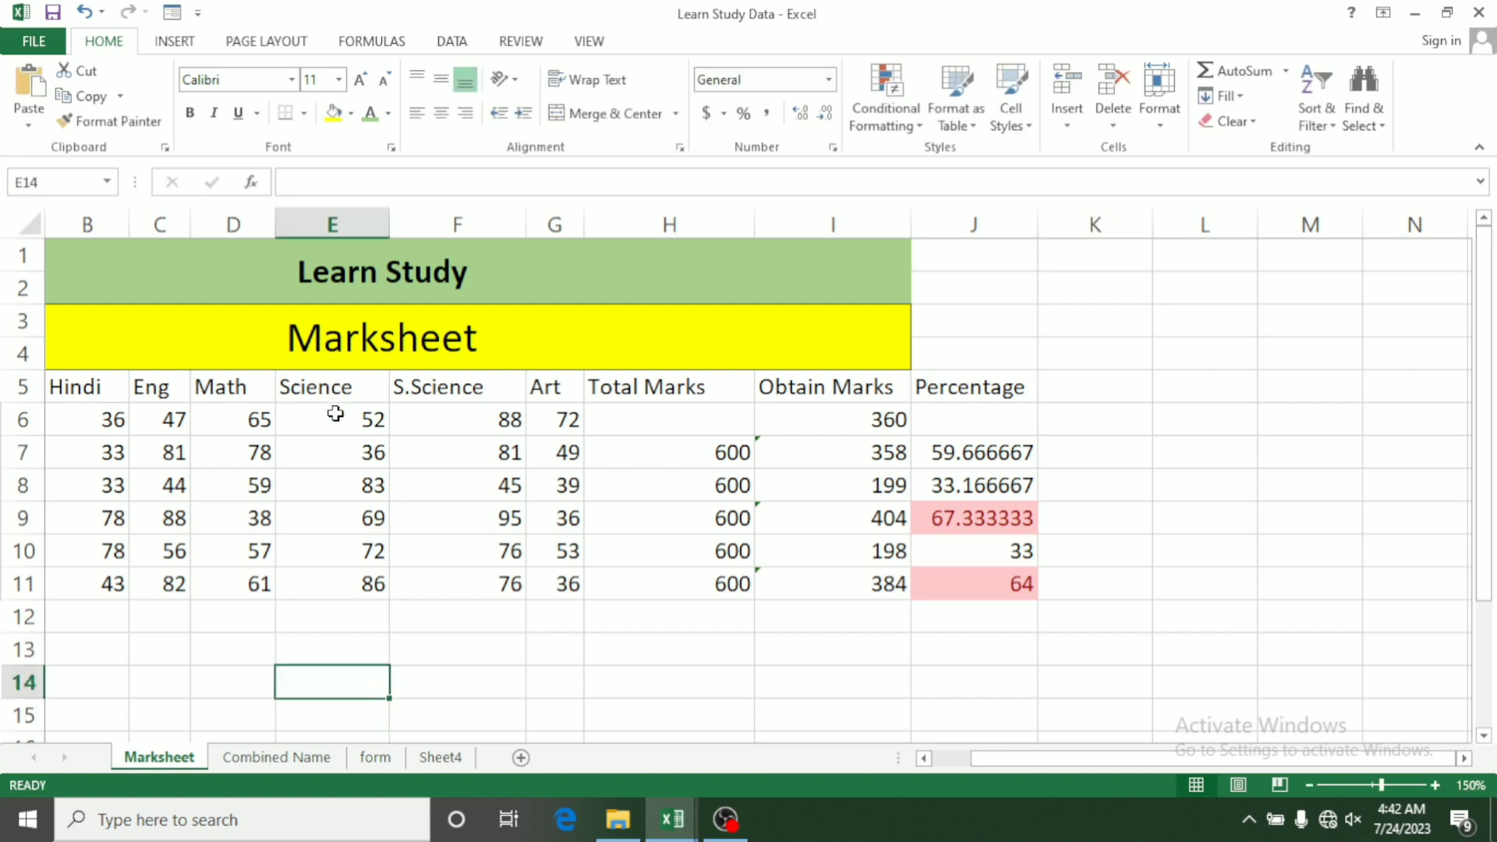
# Apply blue gradient-fill data bars to the Science marks in E6:E11
pyautogui.moveTo(335, 414); pyautogui.dragTo(337, 577)
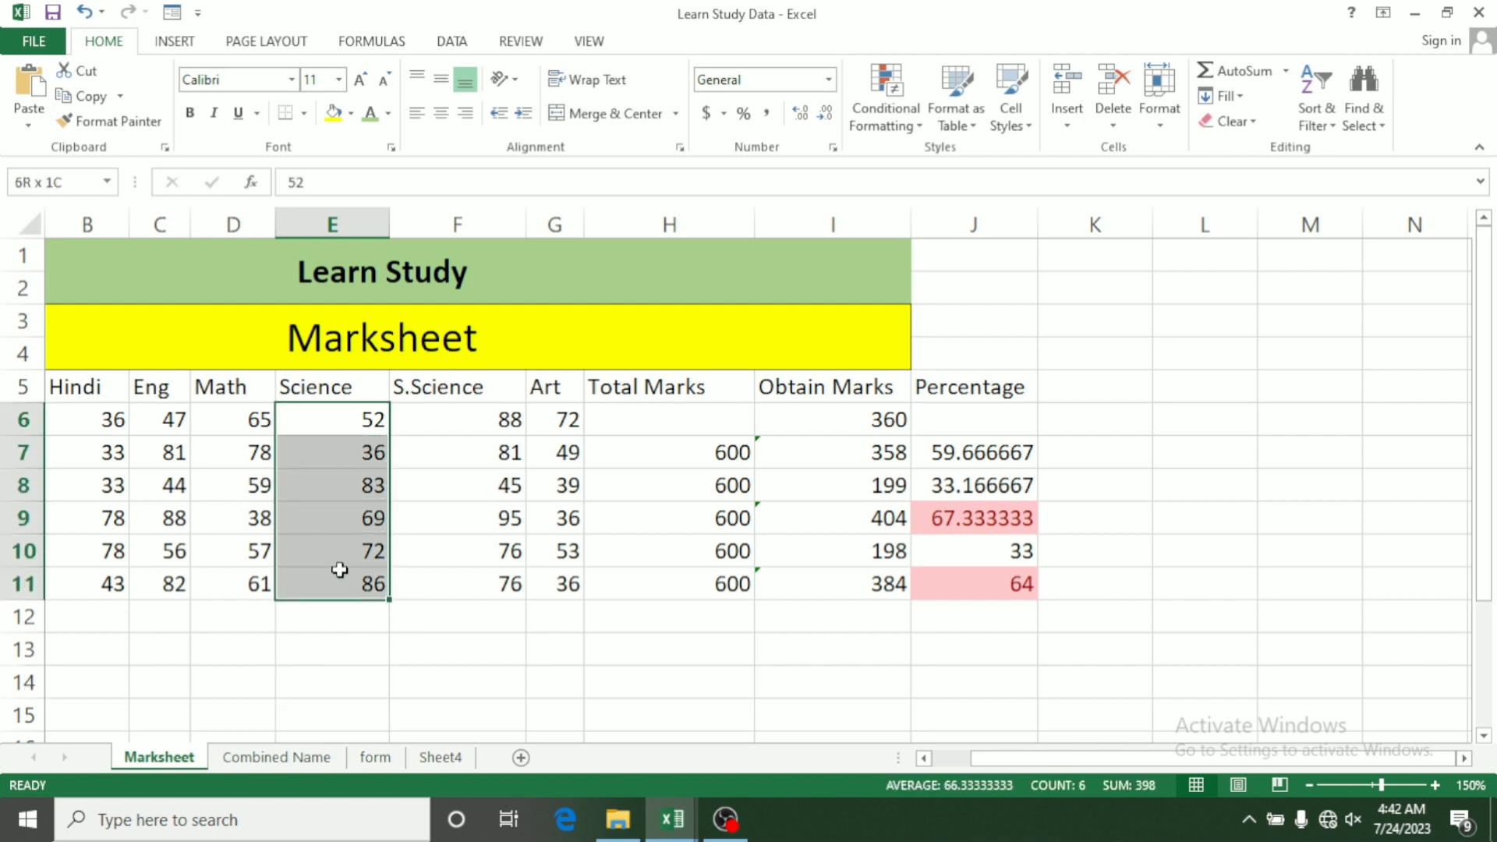
pyautogui.click(897, 109)
pyautogui.moveTo(934, 221)
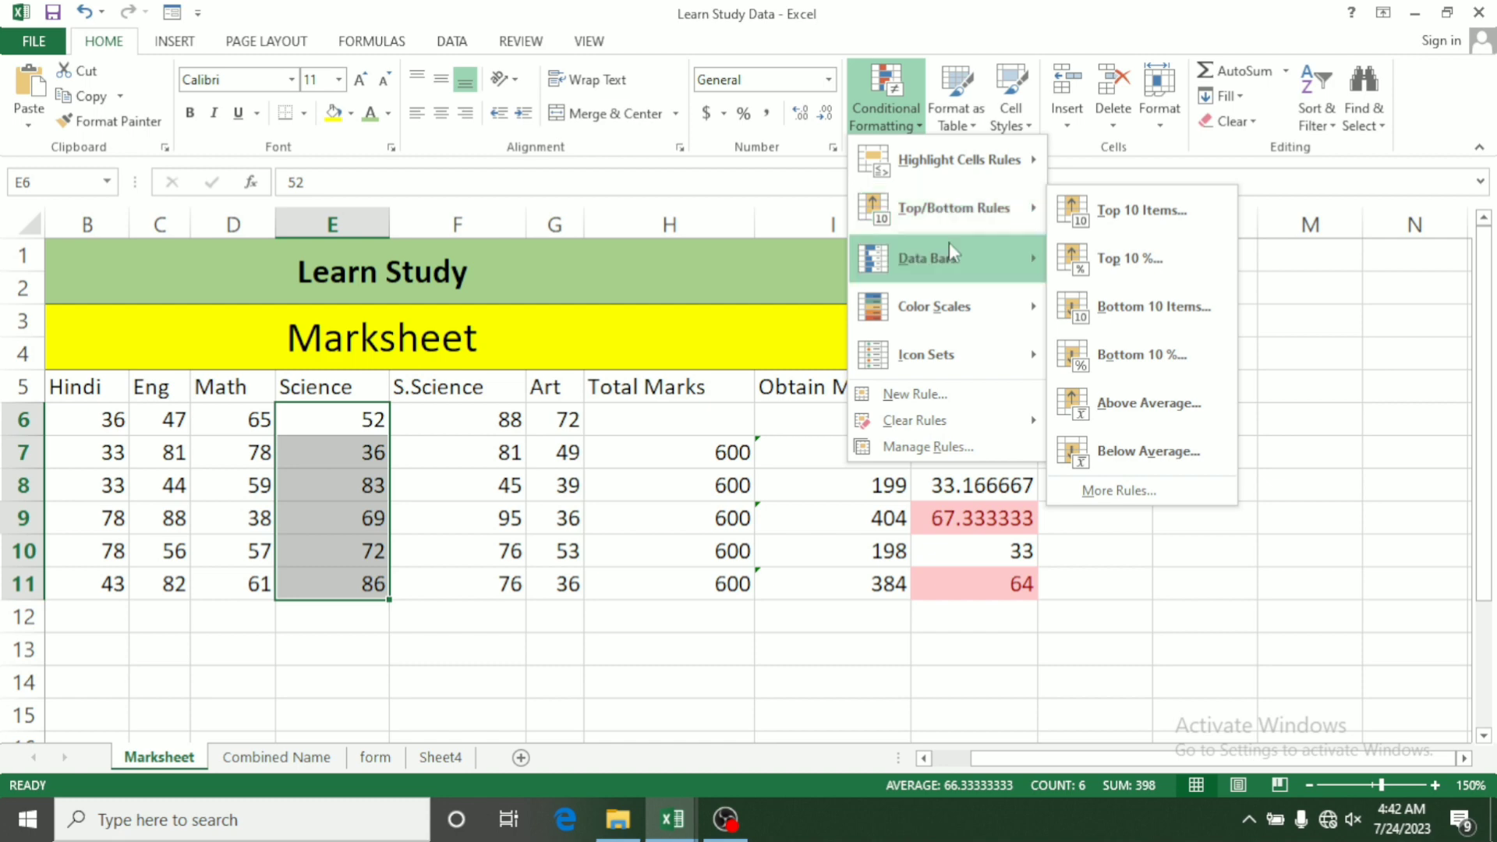
pyautogui.moveTo(947, 250)
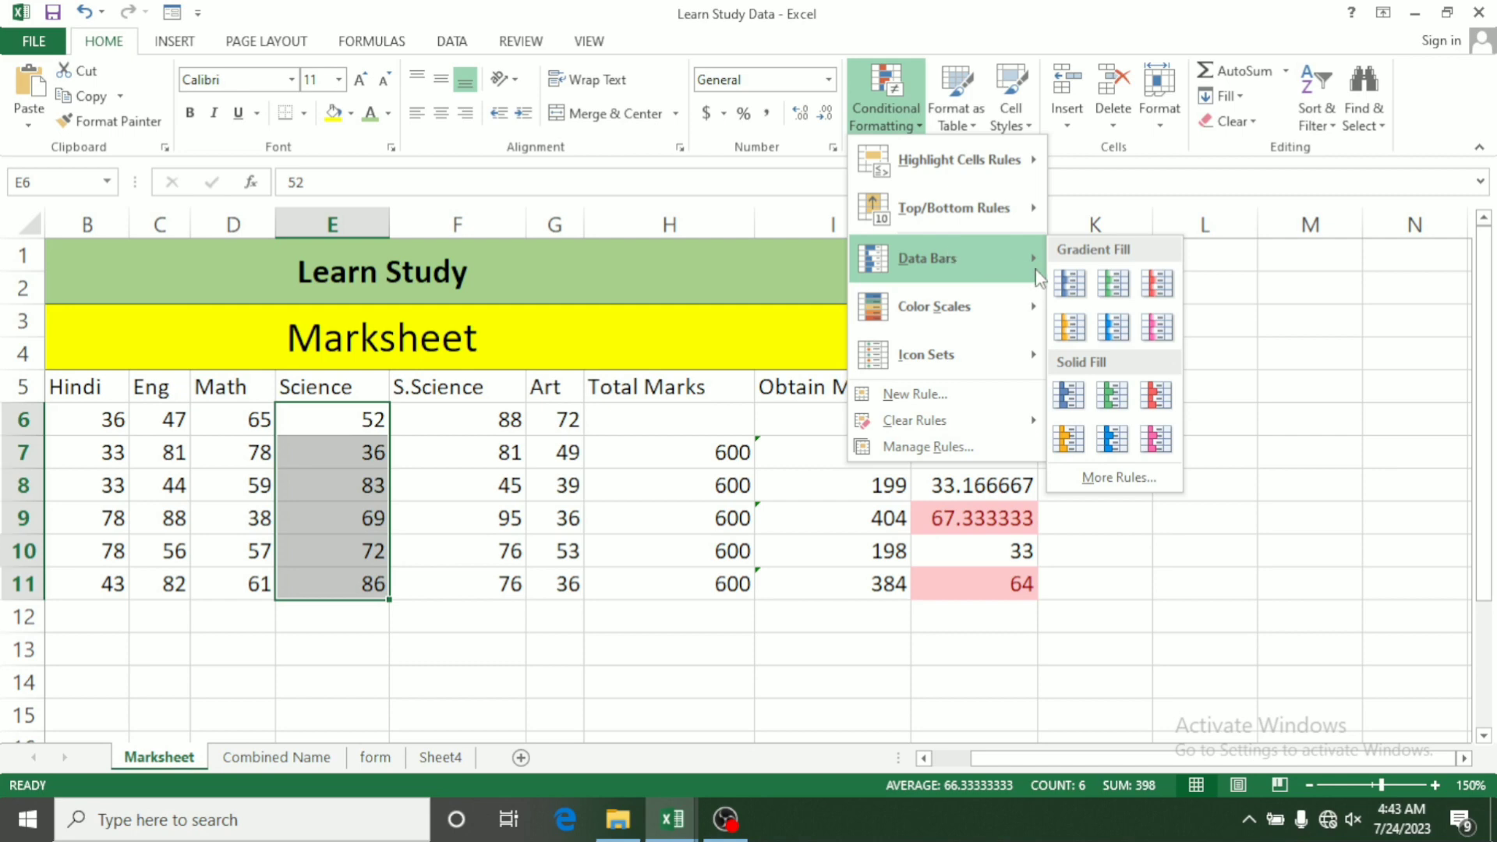
pyautogui.click(1071, 284)
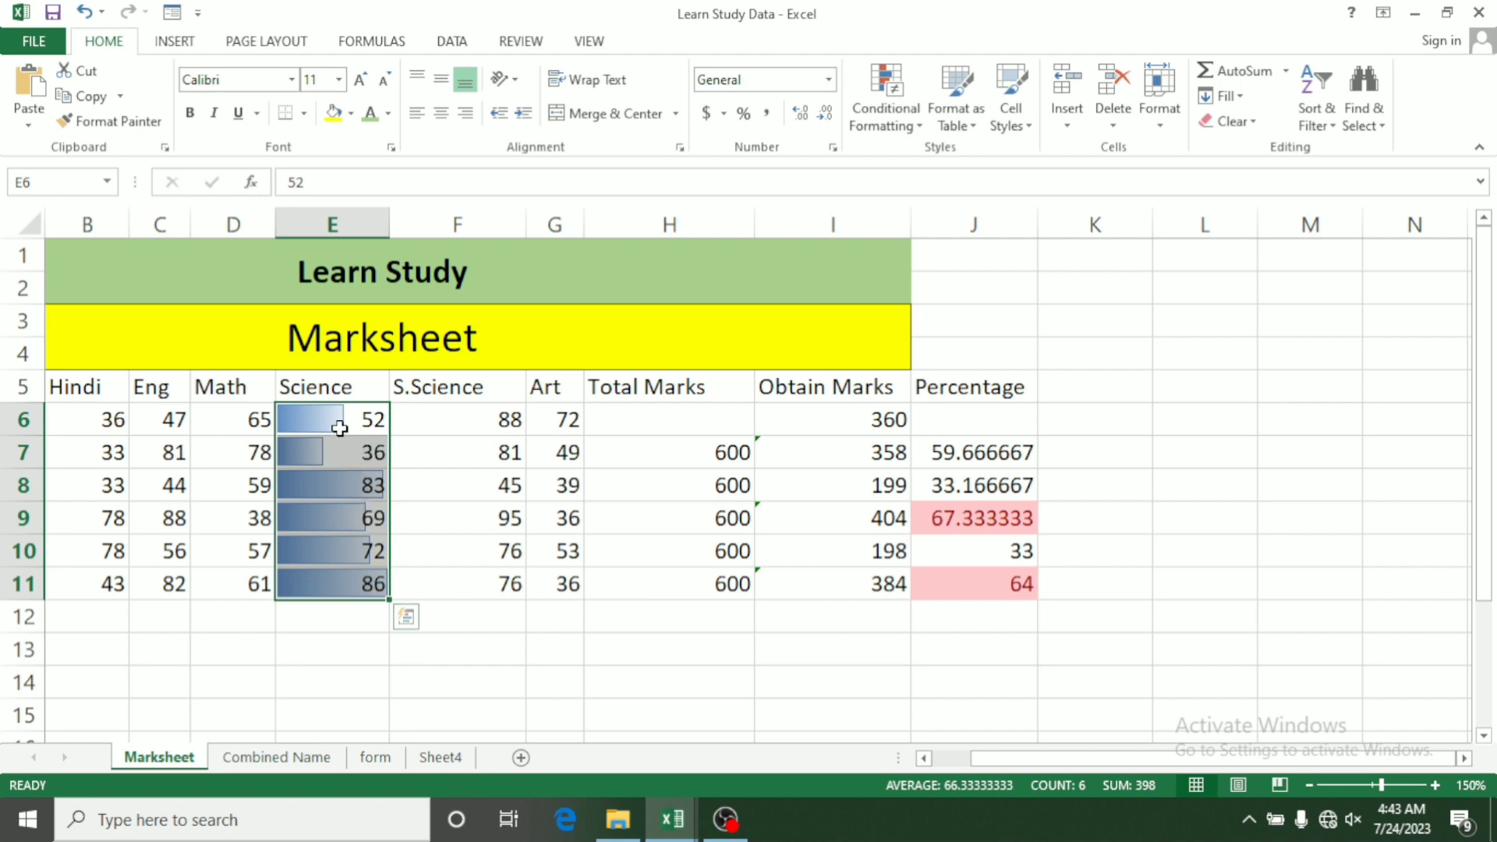
pyautogui.click(454, 507)
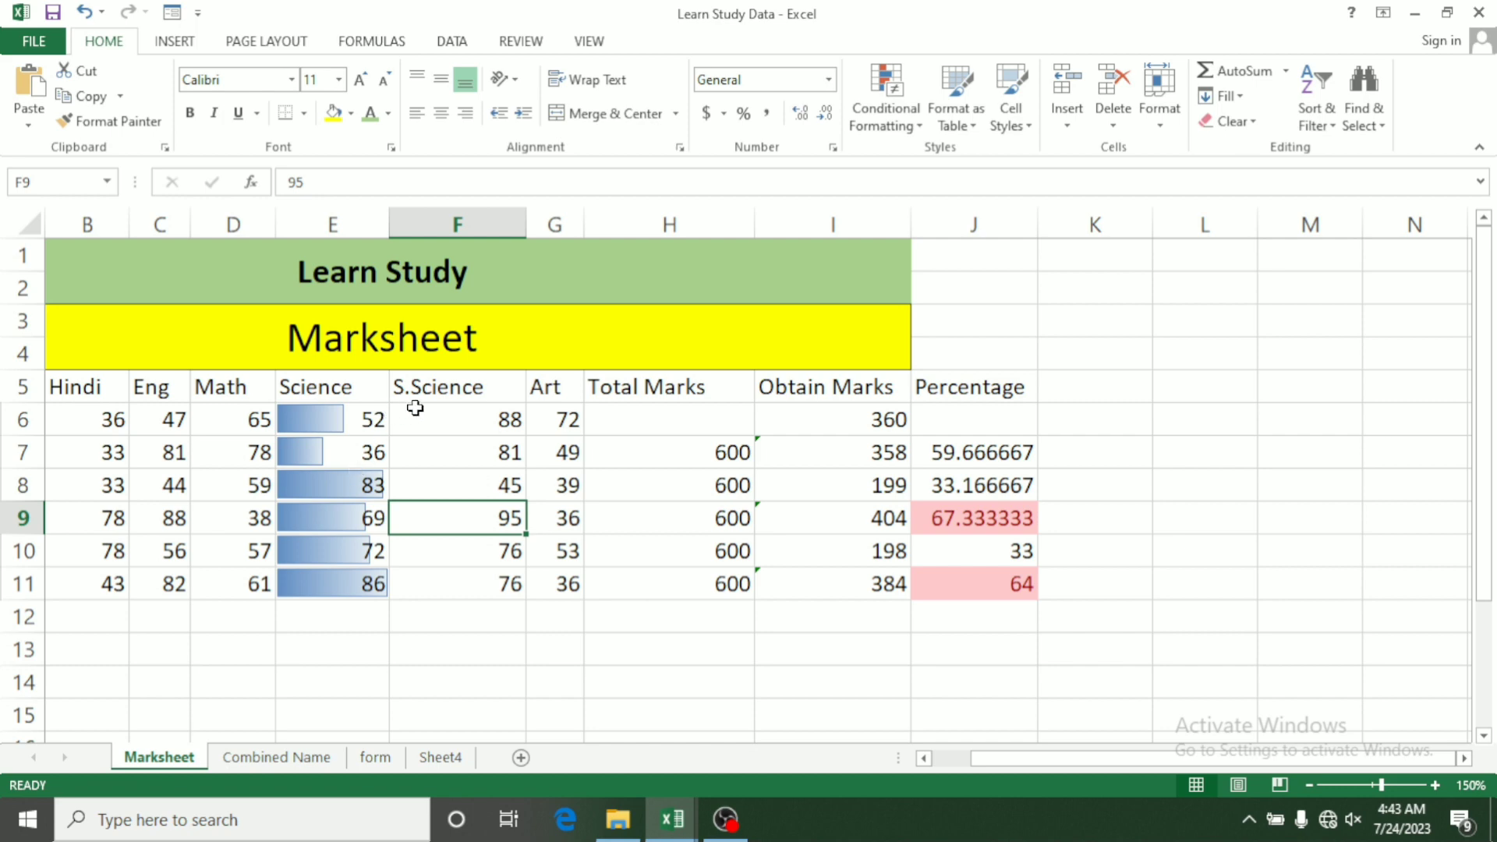
# Apply the green-to-white color scale to the S.Science marks in F6:F11, with green for the highest marks
pyautogui.click(888, 120)
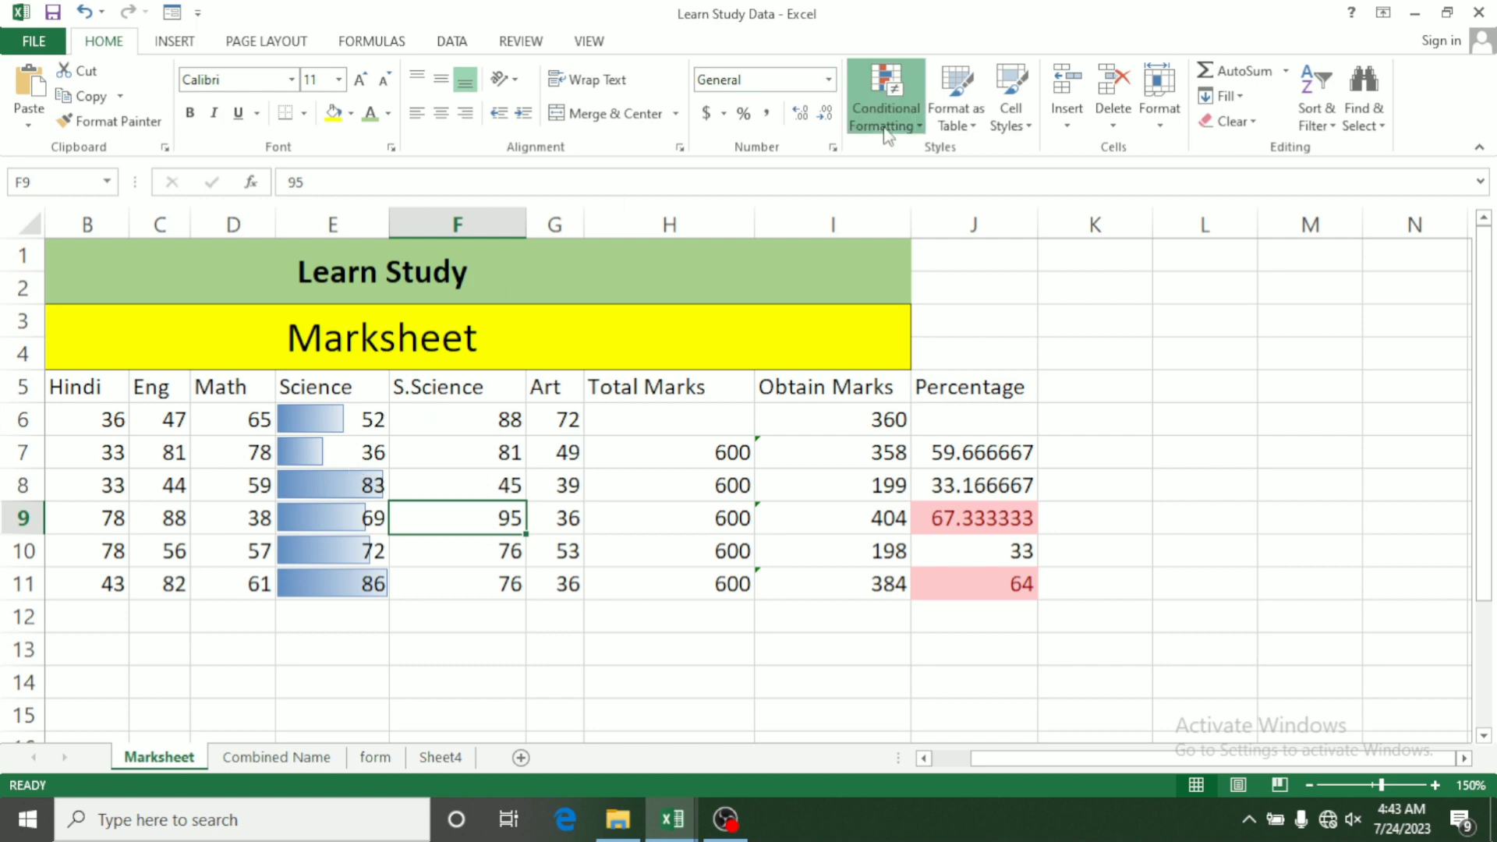
pyautogui.moveTo(889, 156)
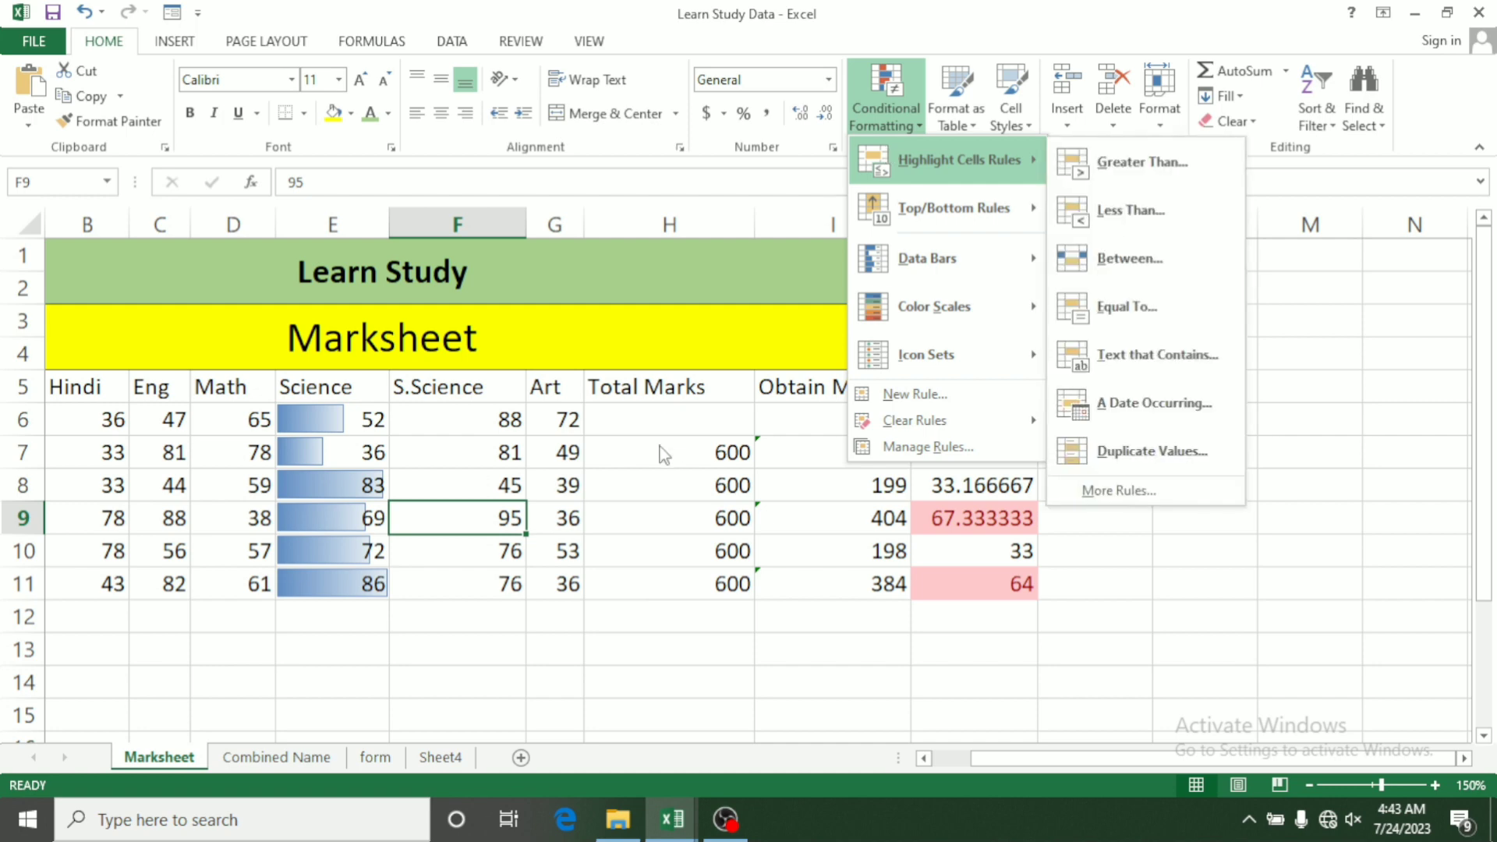
pyautogui.click(497, 422)
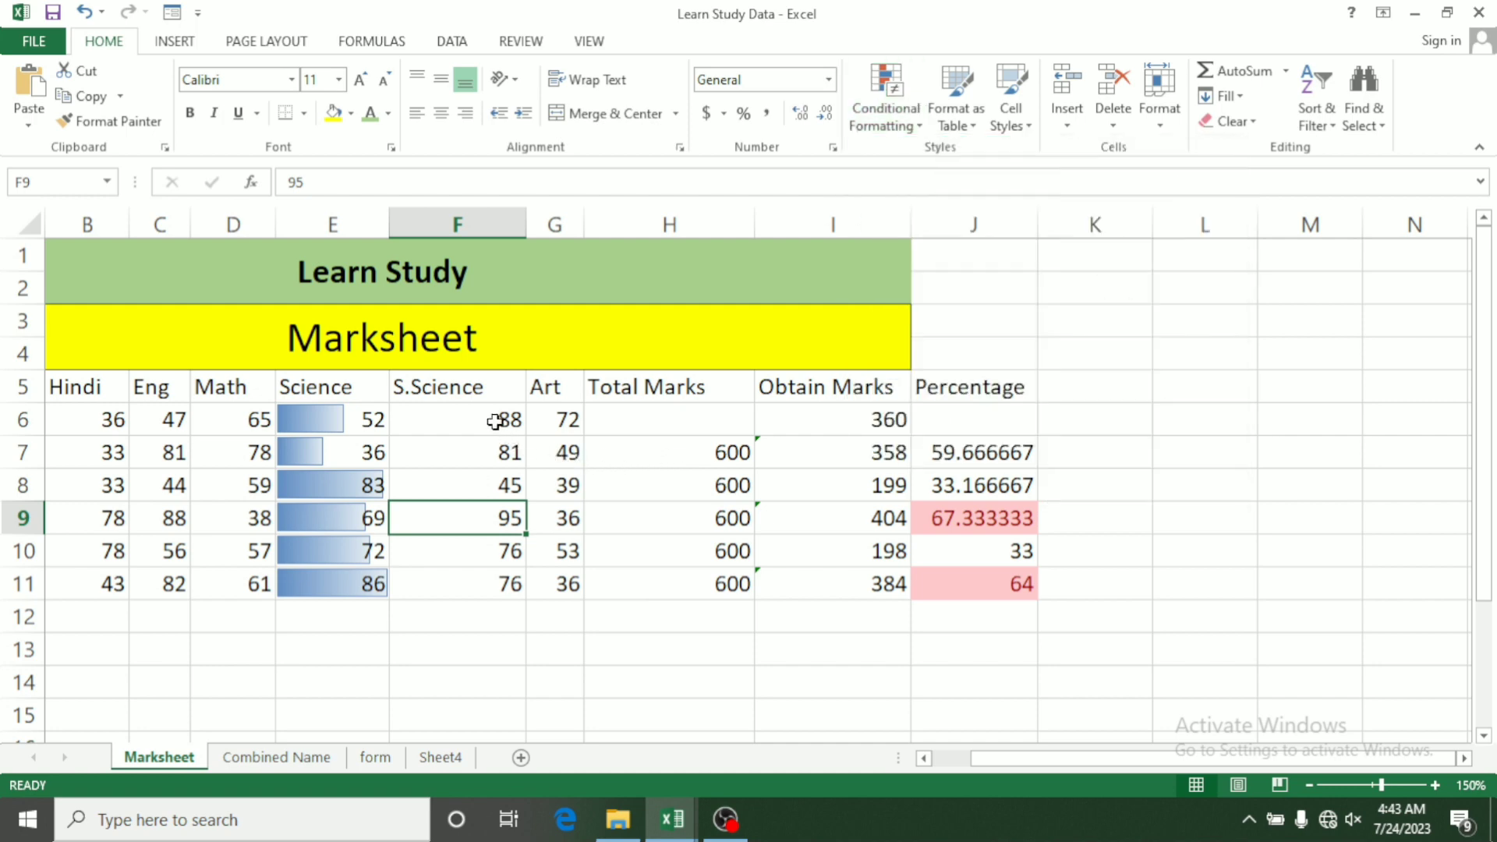
pyautogui.moveTo(485, 413); pyautogui.dragTo(495, 553)
pyautogui.click(495, 554)
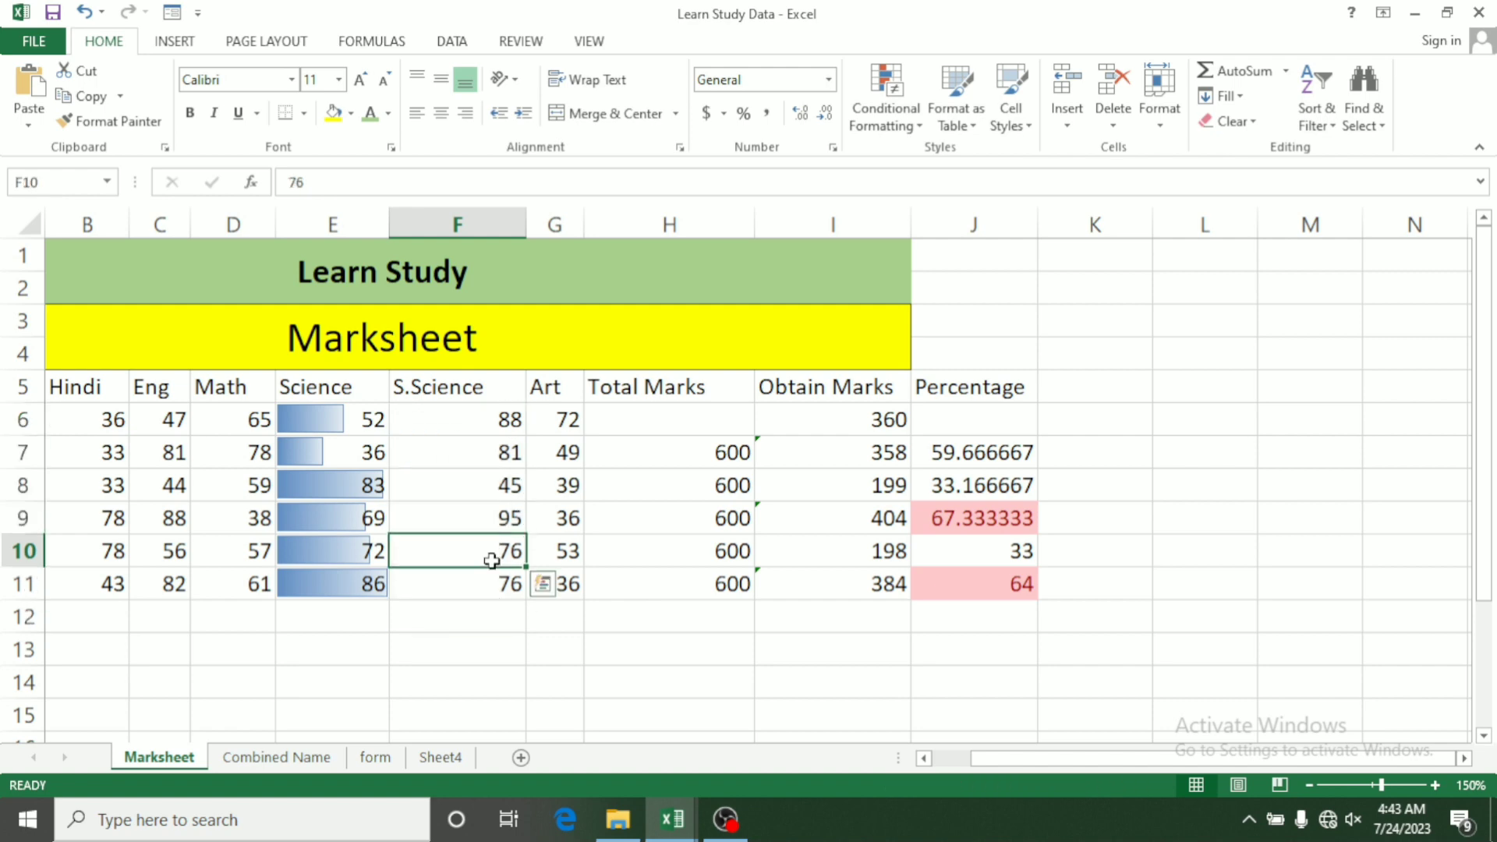
pyautogui.moveTo(492, 435); pyautogui.dragTo(500, 578)
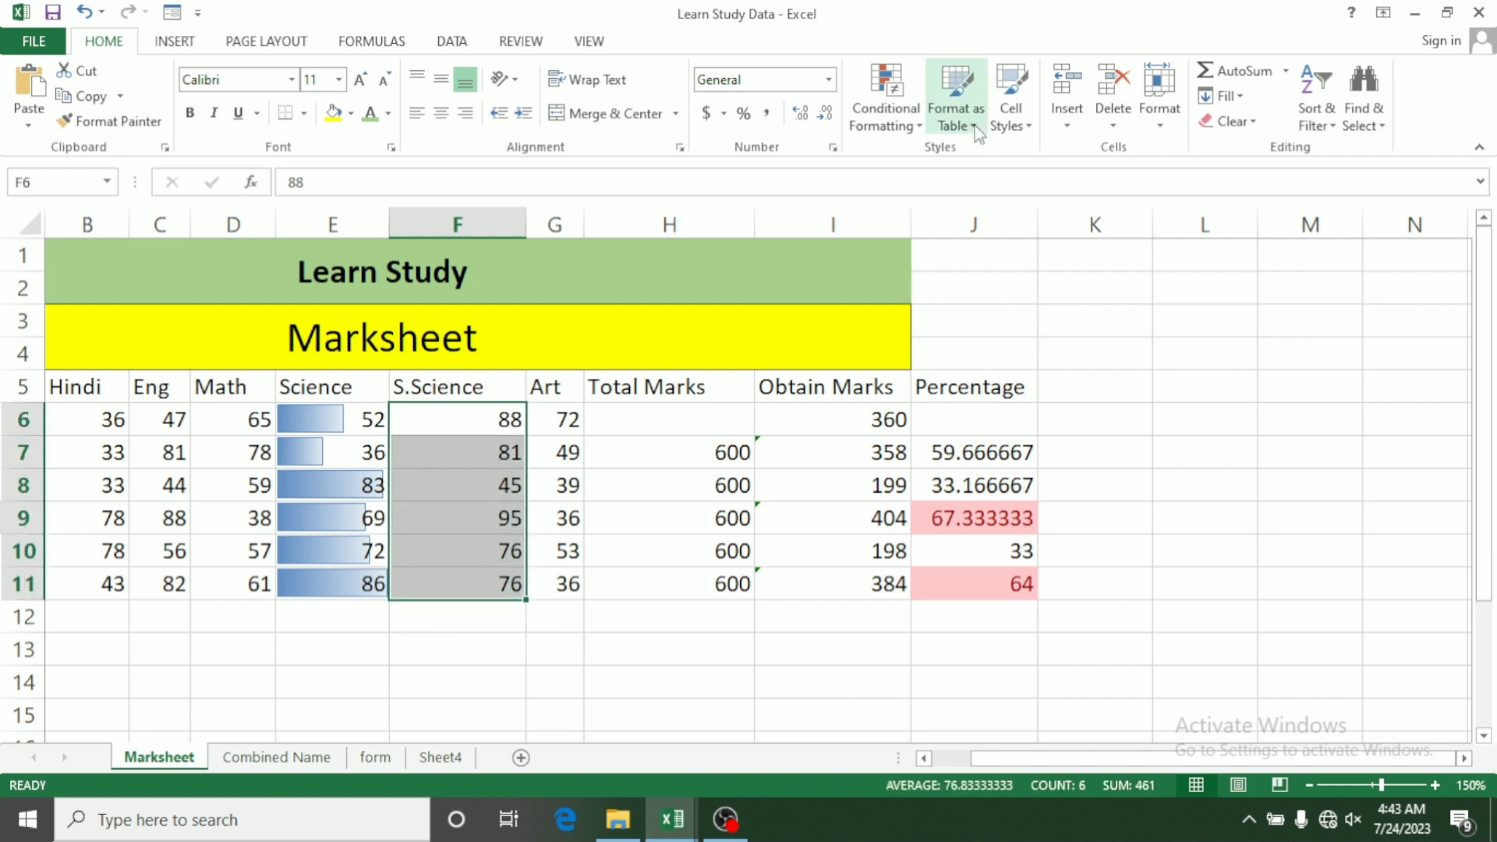
pyautogui.click(908, 125)
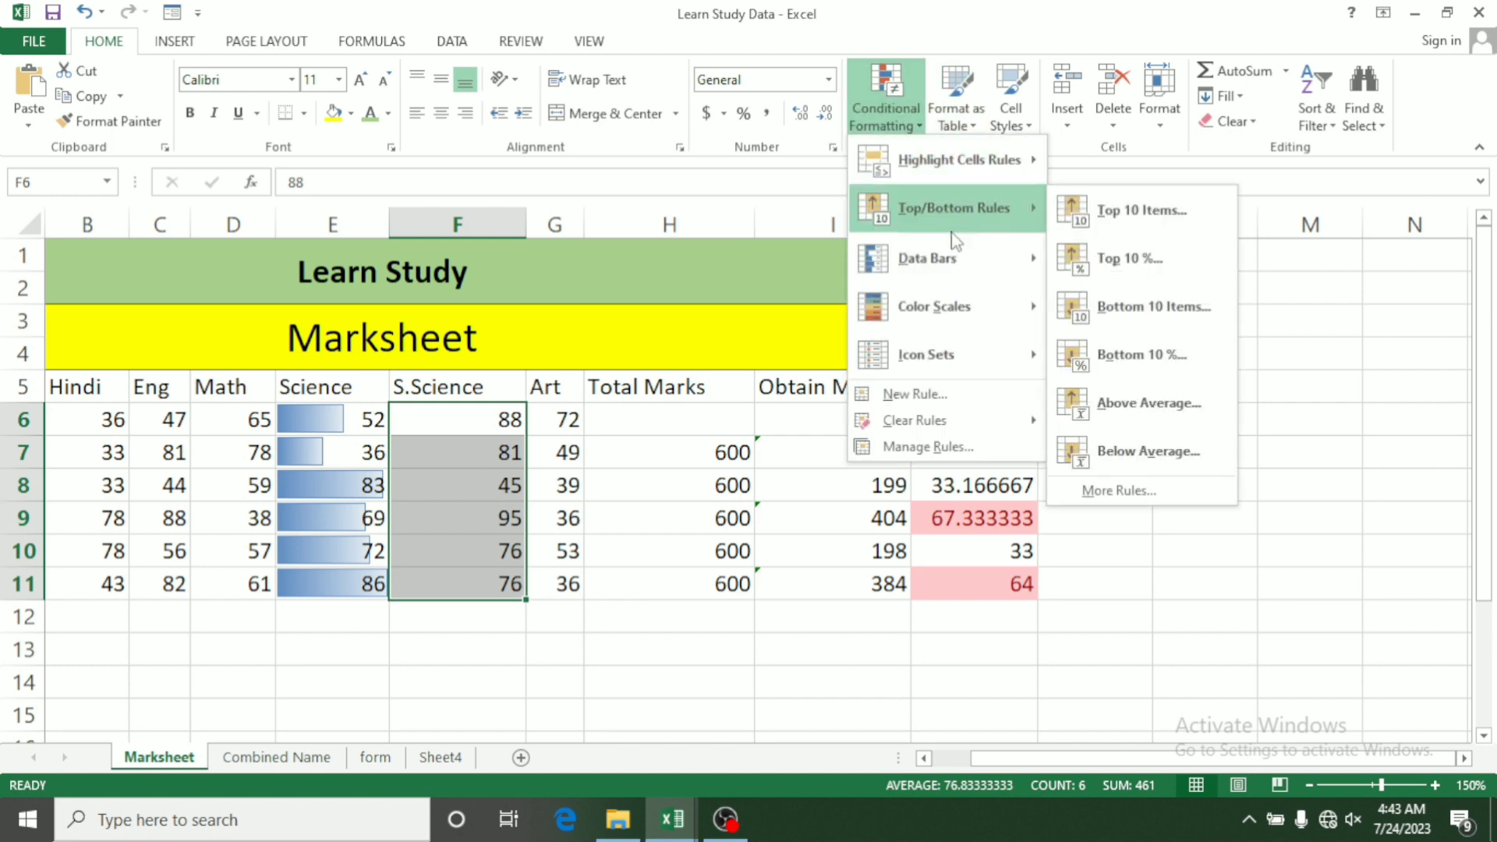
pyautogui.moveTo(955, 307)
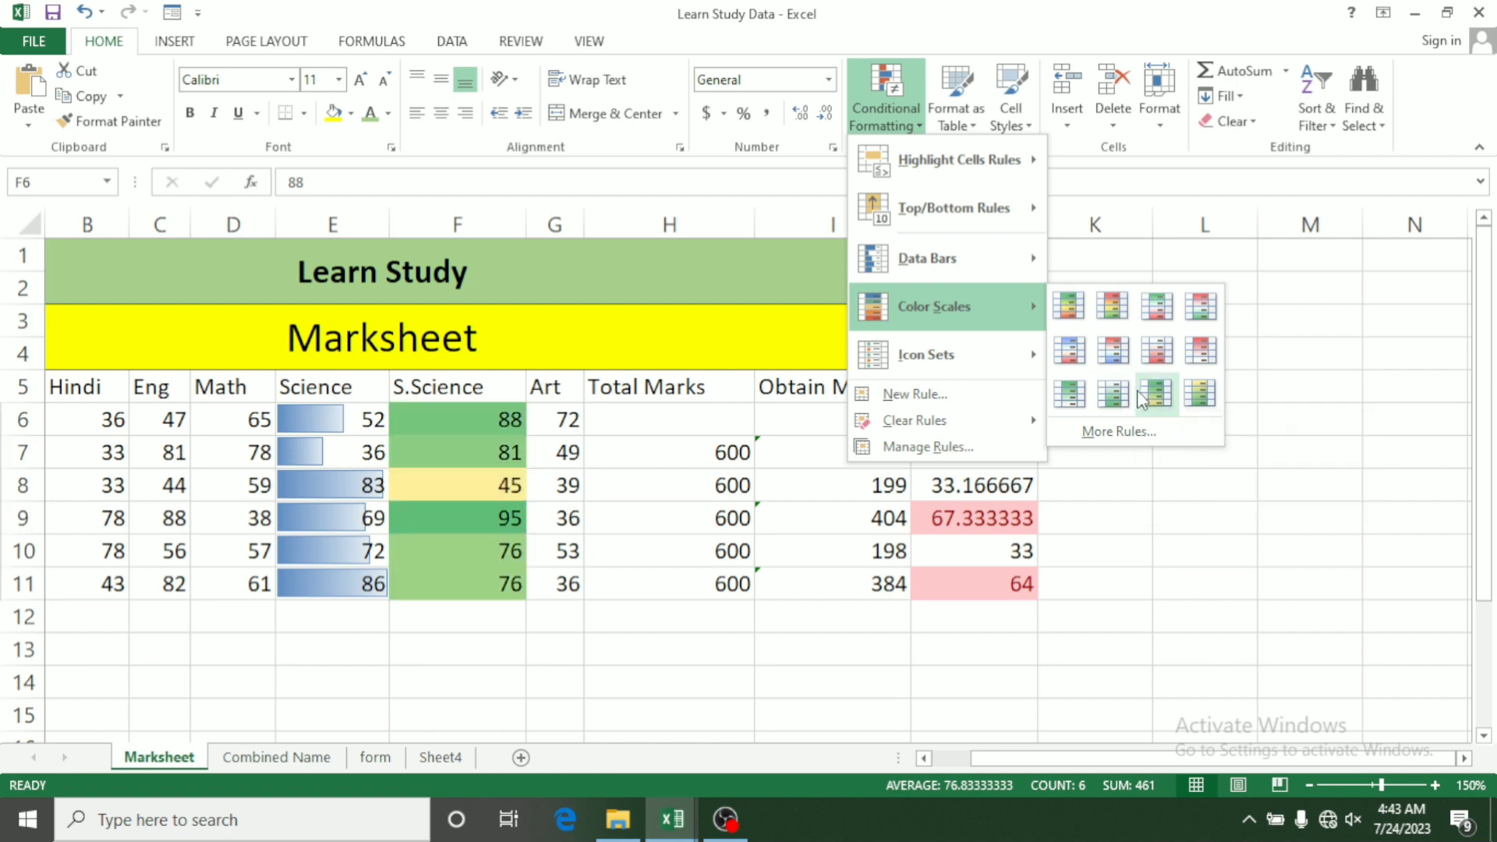
pyautogui.click(1075, 393)
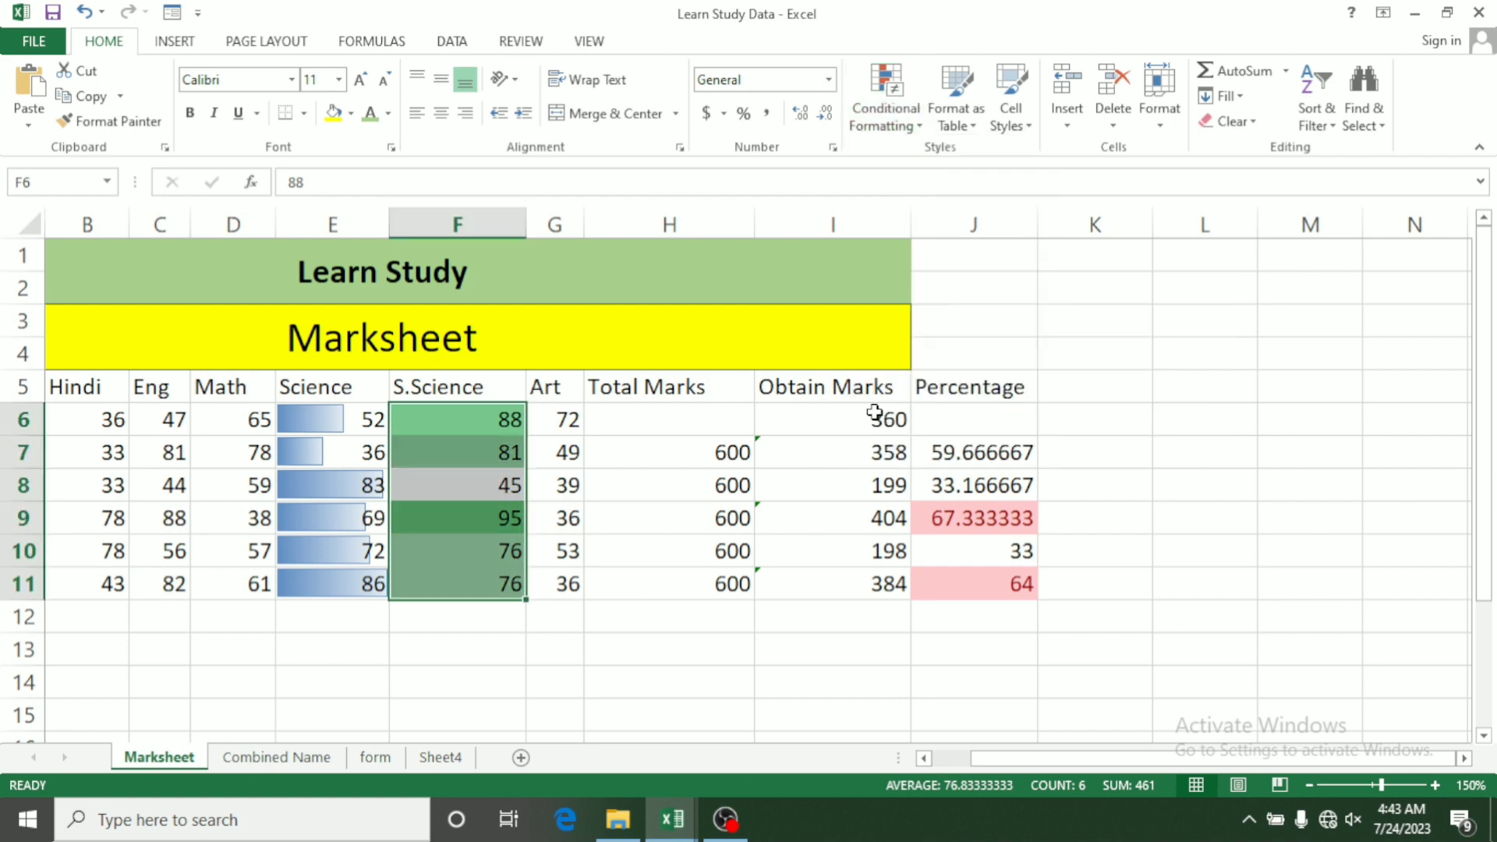
pyautogui.click(660, 524)
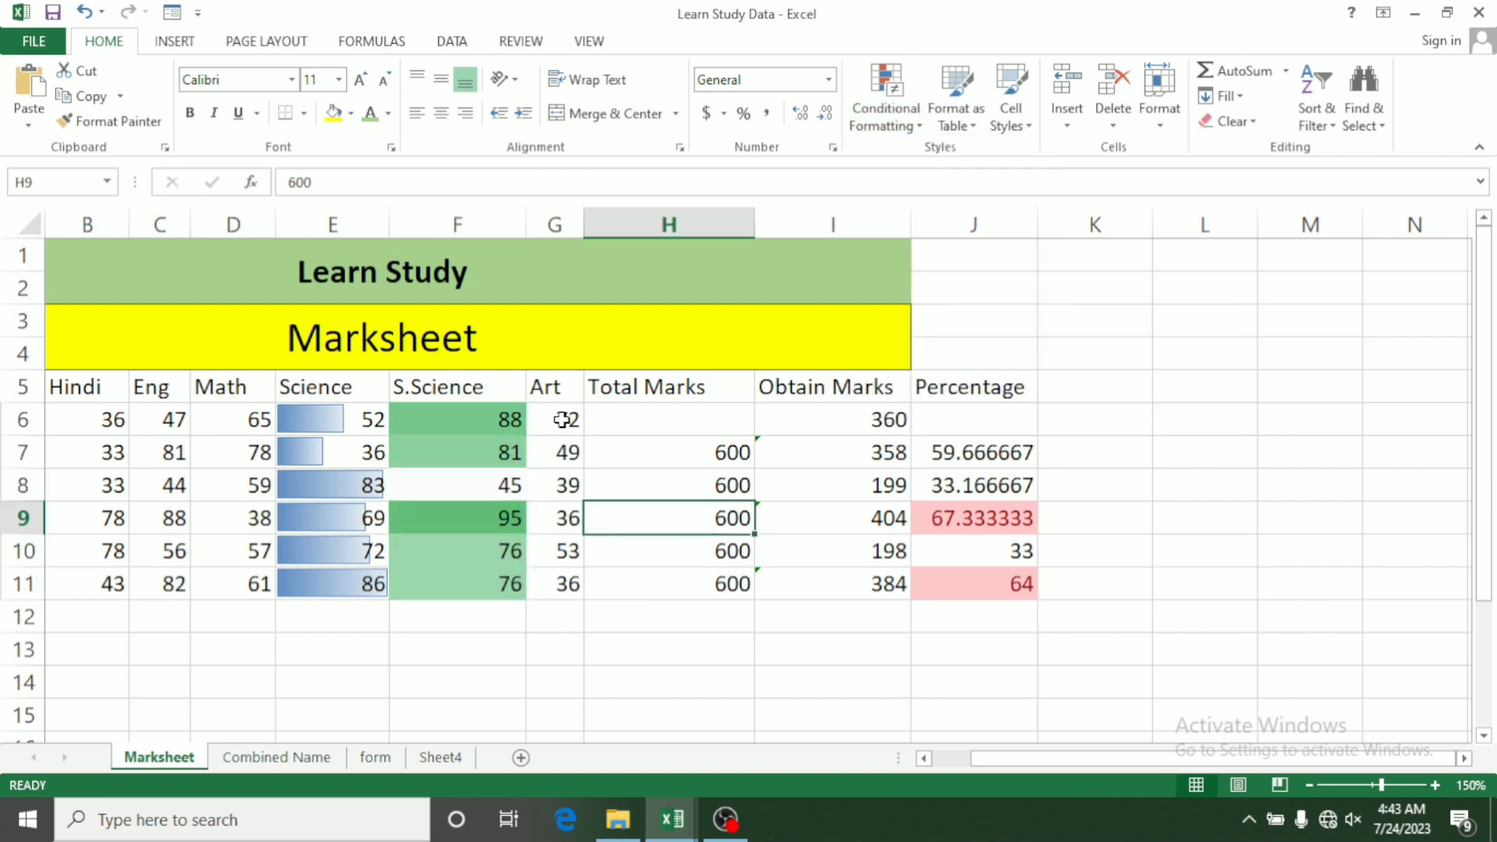
# Apply the four-icon signal-bar ratings icon set to the Art marks in G6:G11
pyautogui.moveTo(561, 420); pyautogui.dragTo(567, 585)
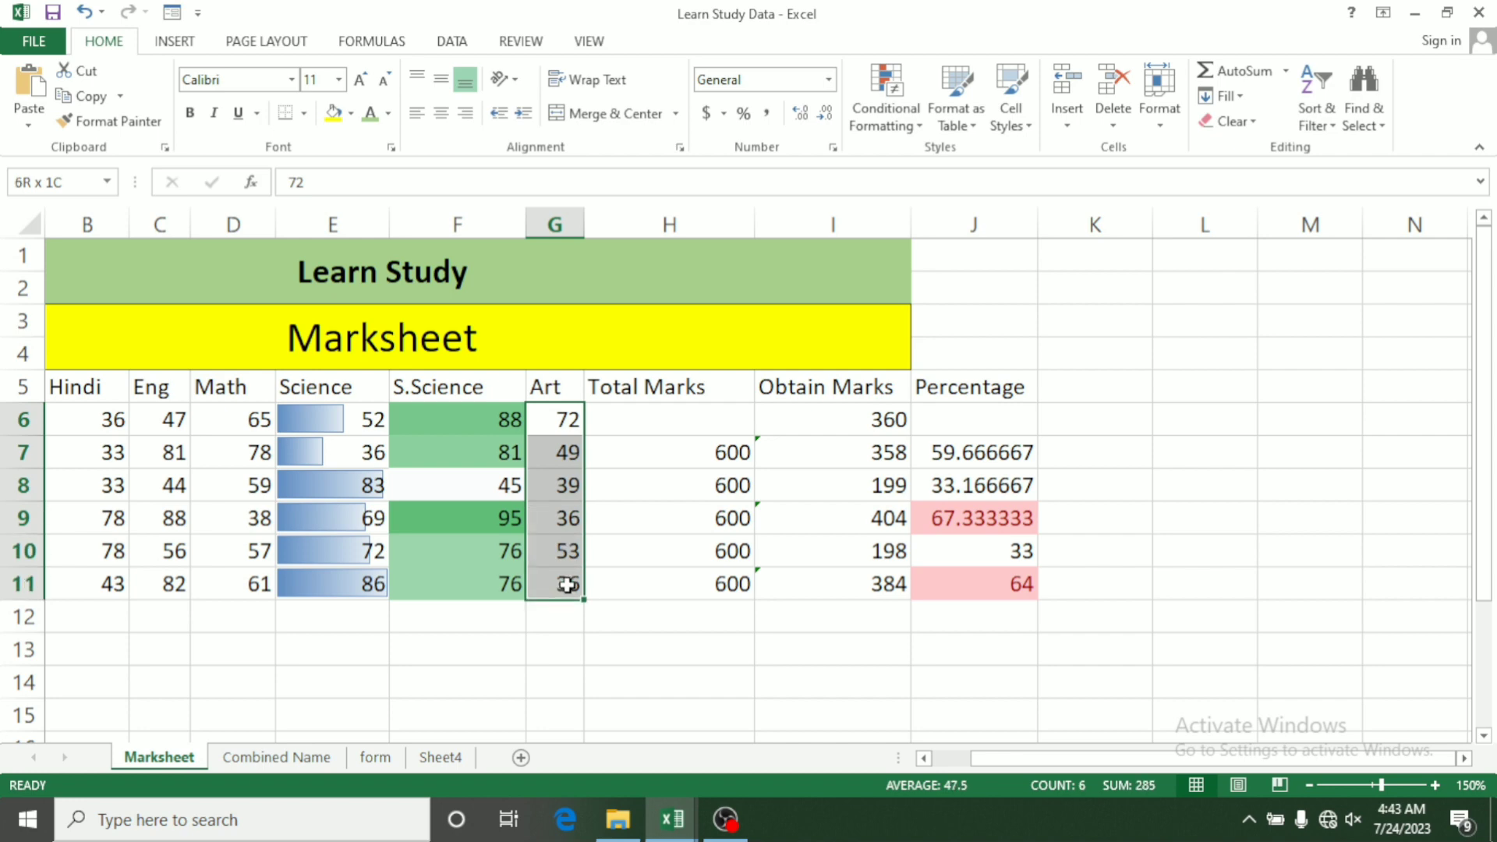
pyautogui.click(900, 105)
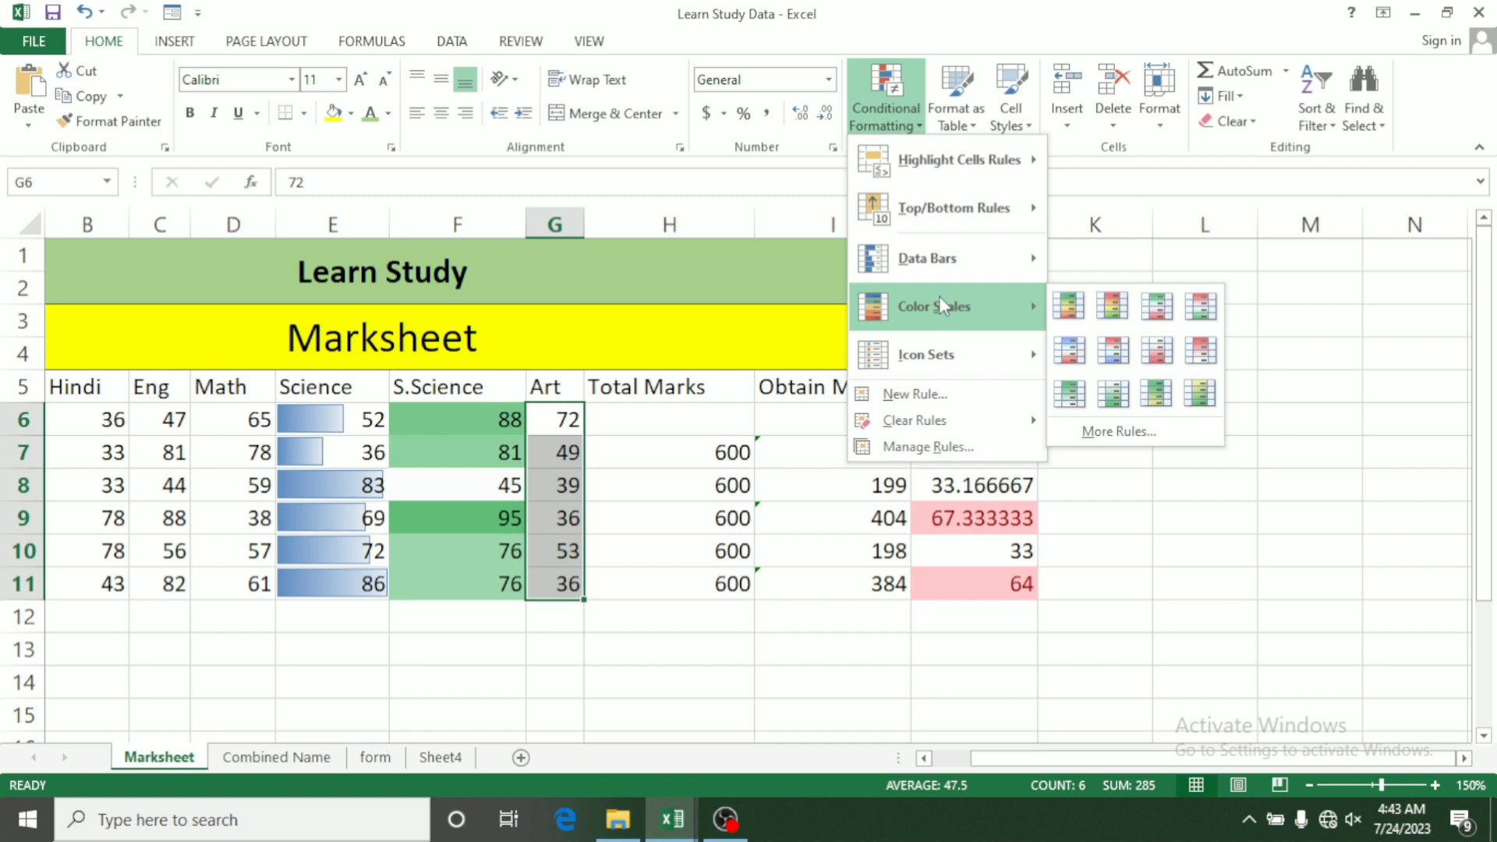
pyautogui.moveTo(949, 343)
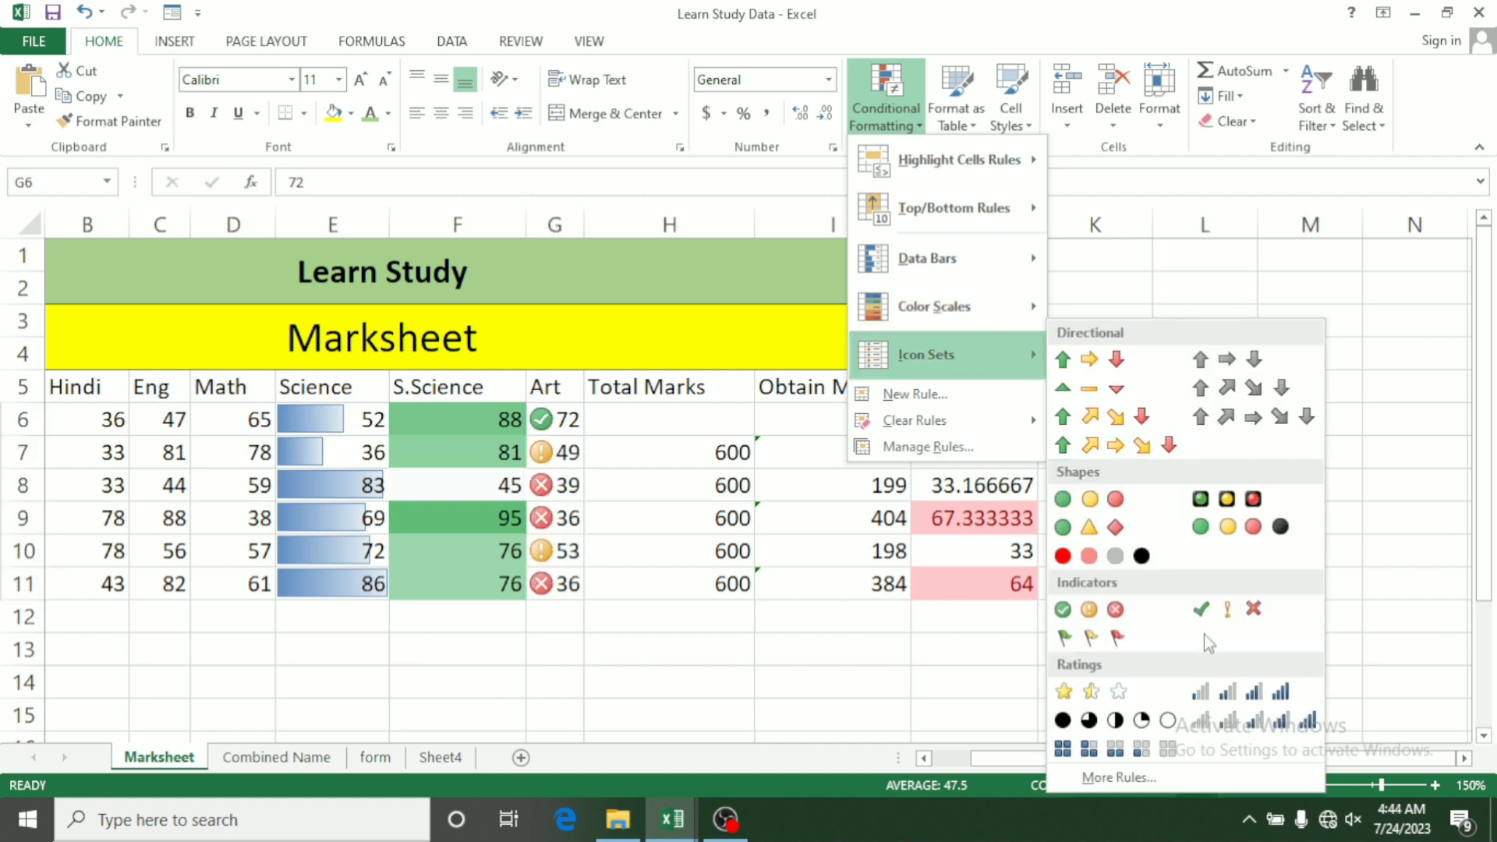
pyautogui.click(1245, 694)
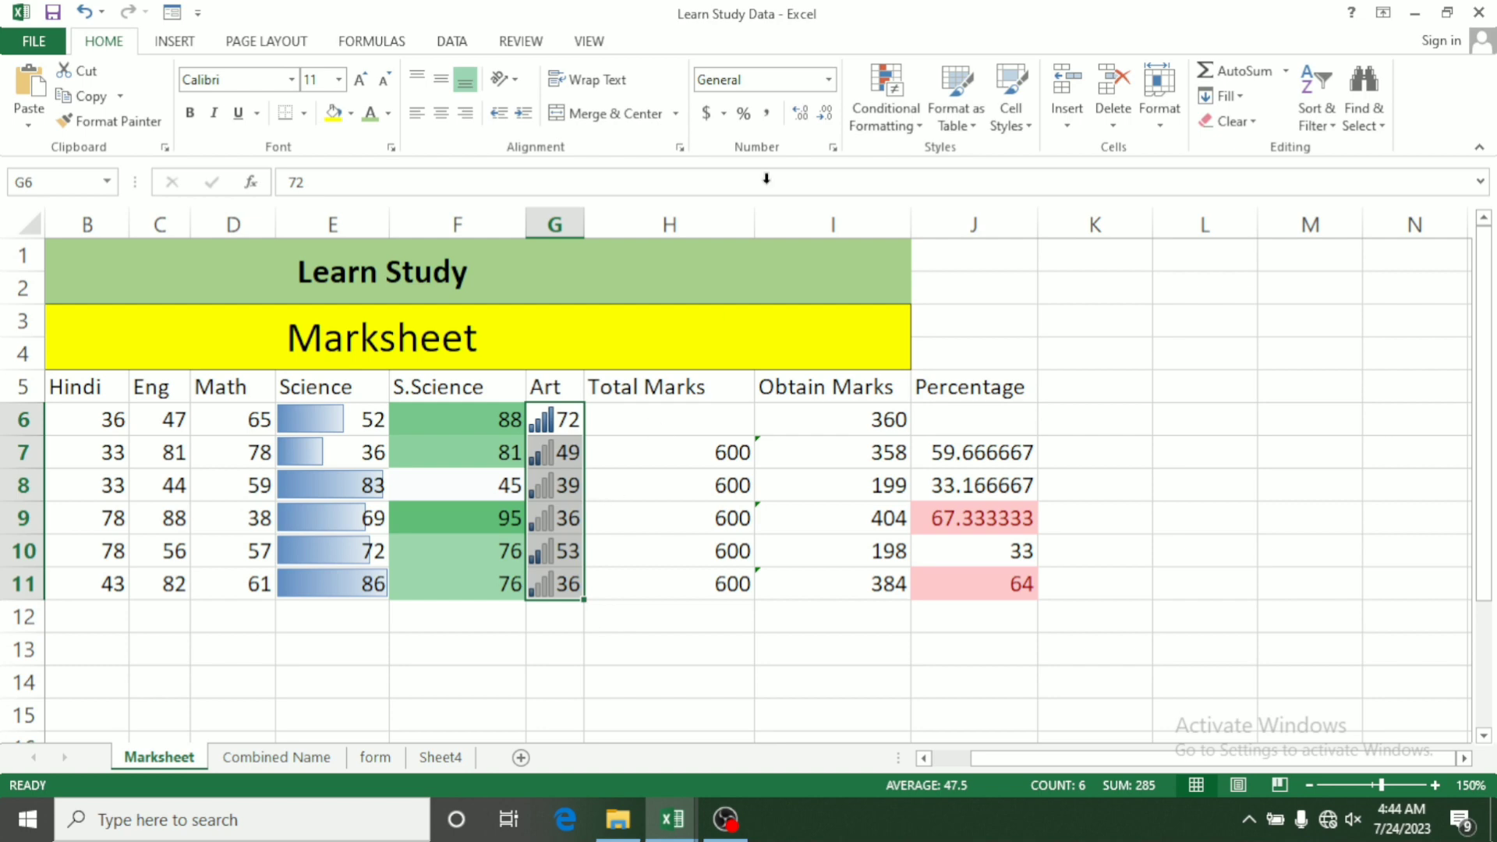
# Open the conditional formatting options for the Art marks in G6:G11
pyautogui.click(897, 109)
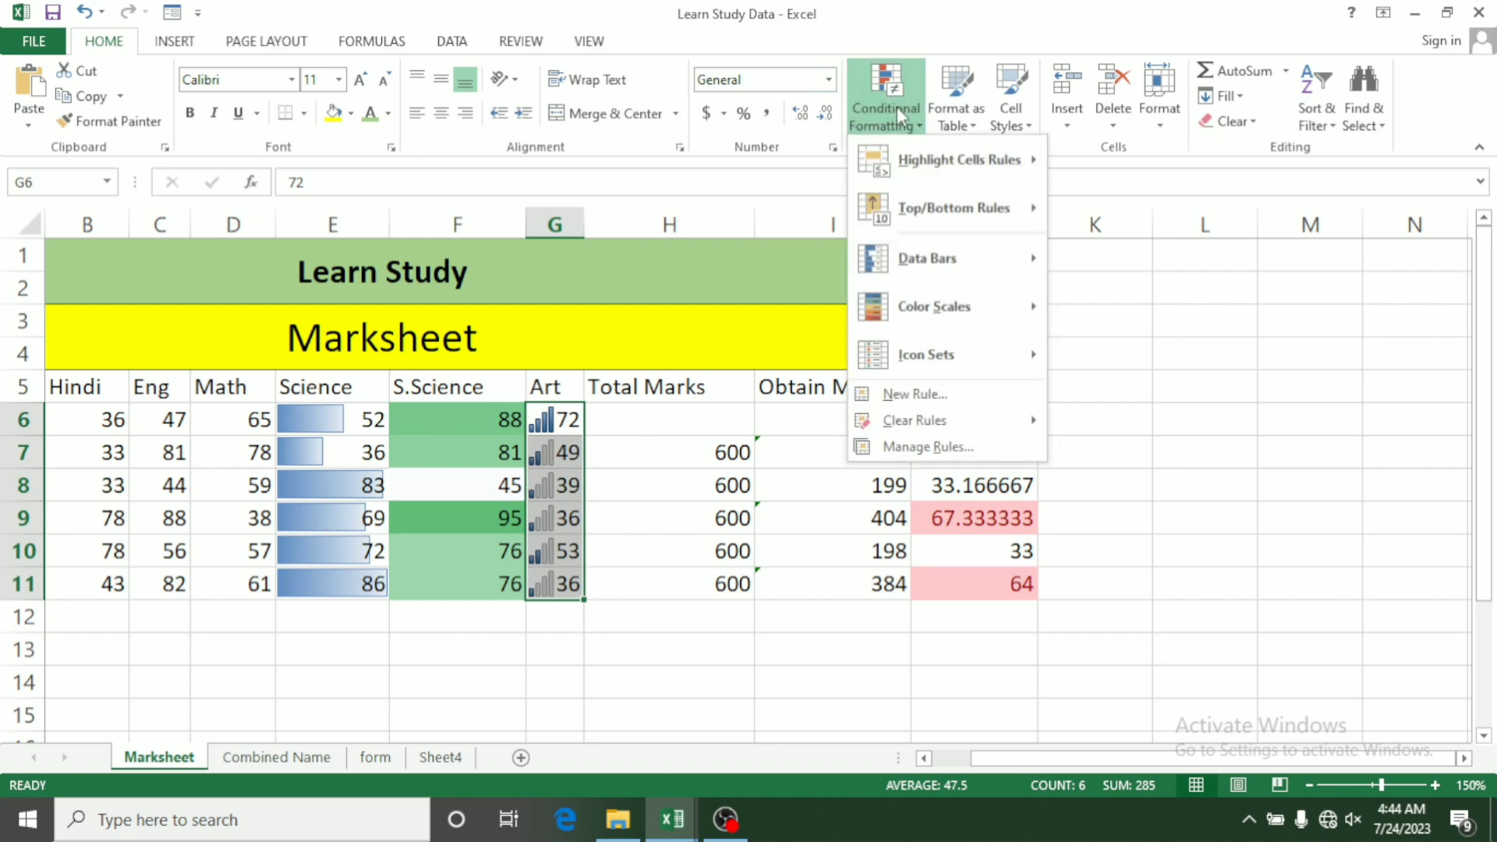